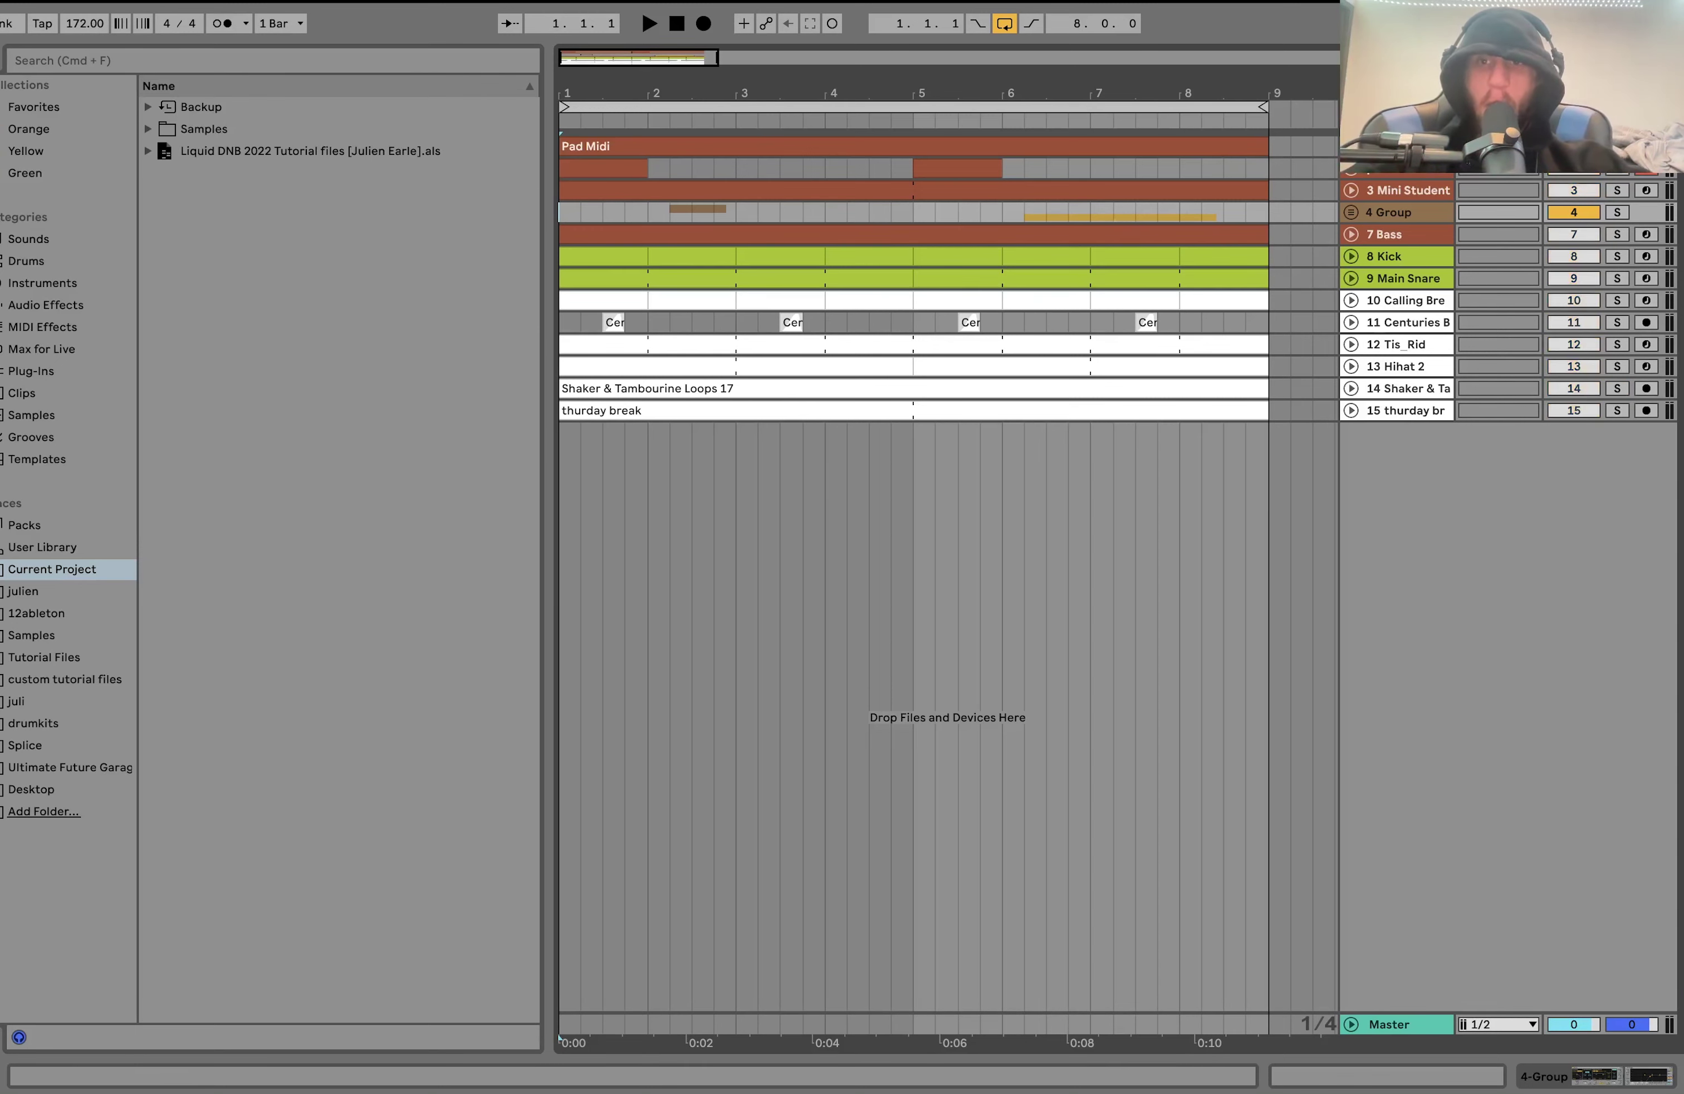
Expand the first pad track and play the arrangement from bar 2.
key(u)
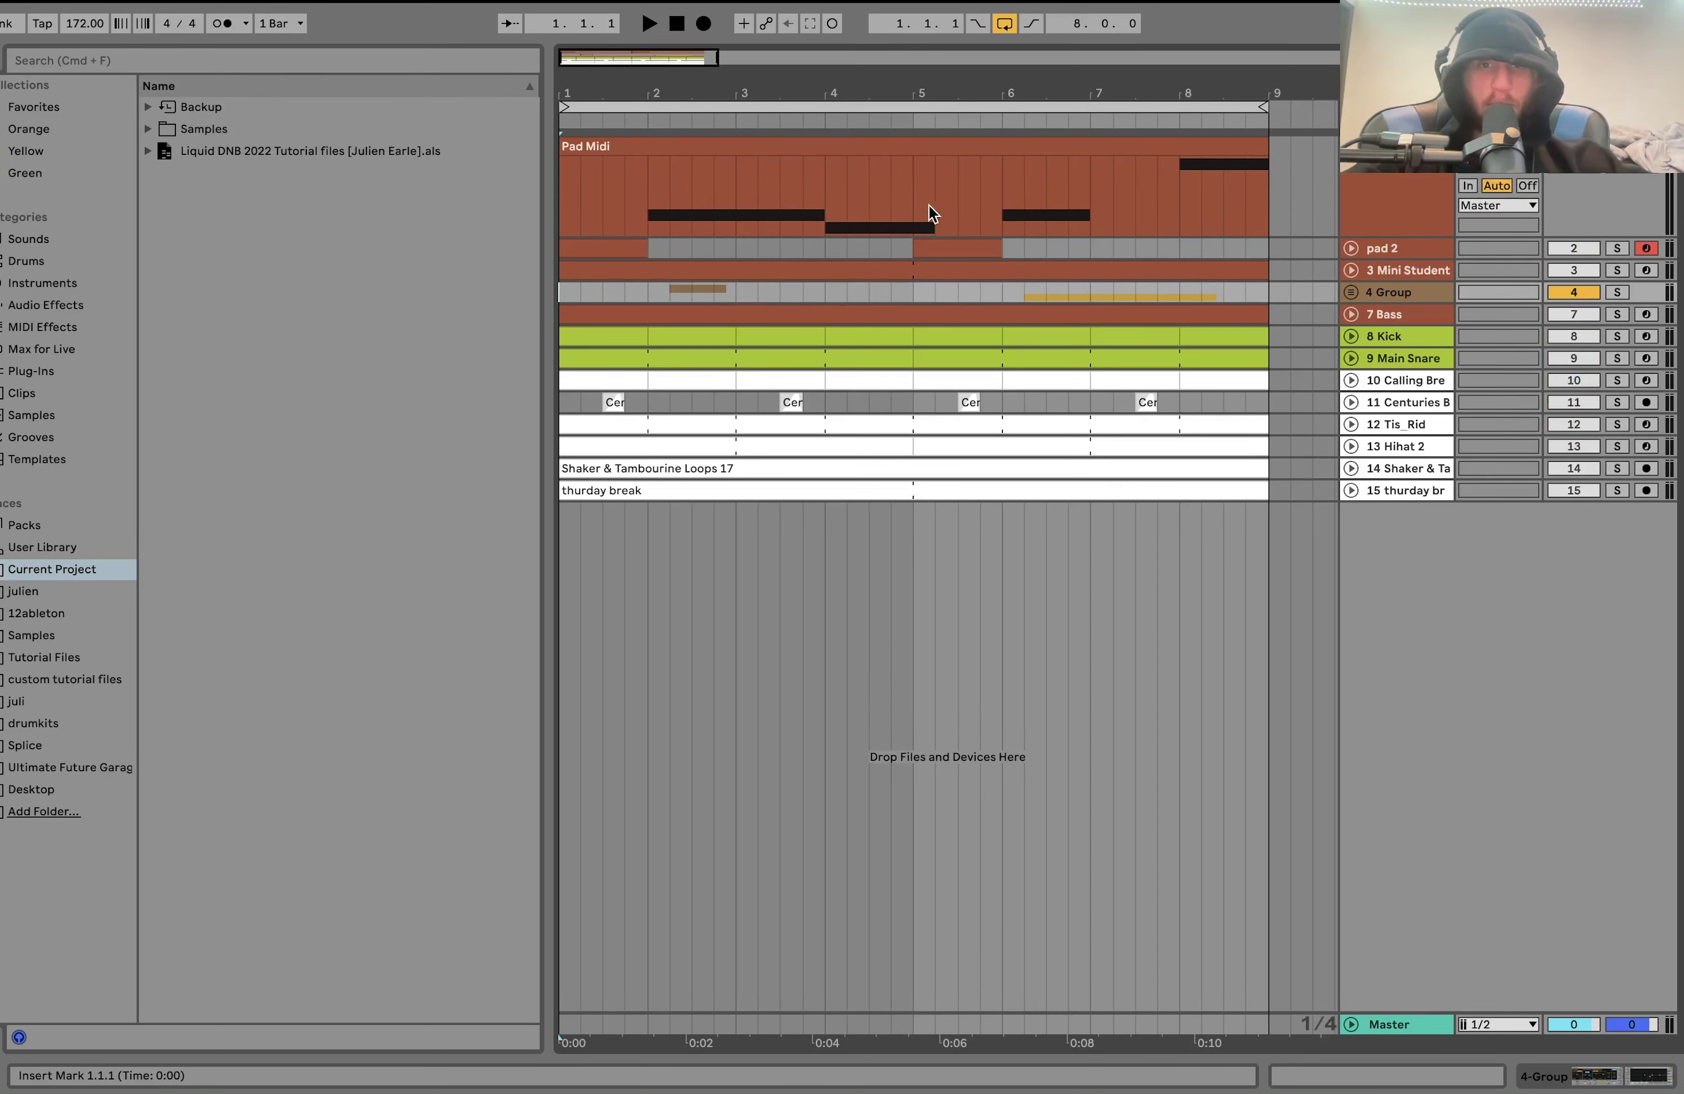
click(653, 203)
key(space)
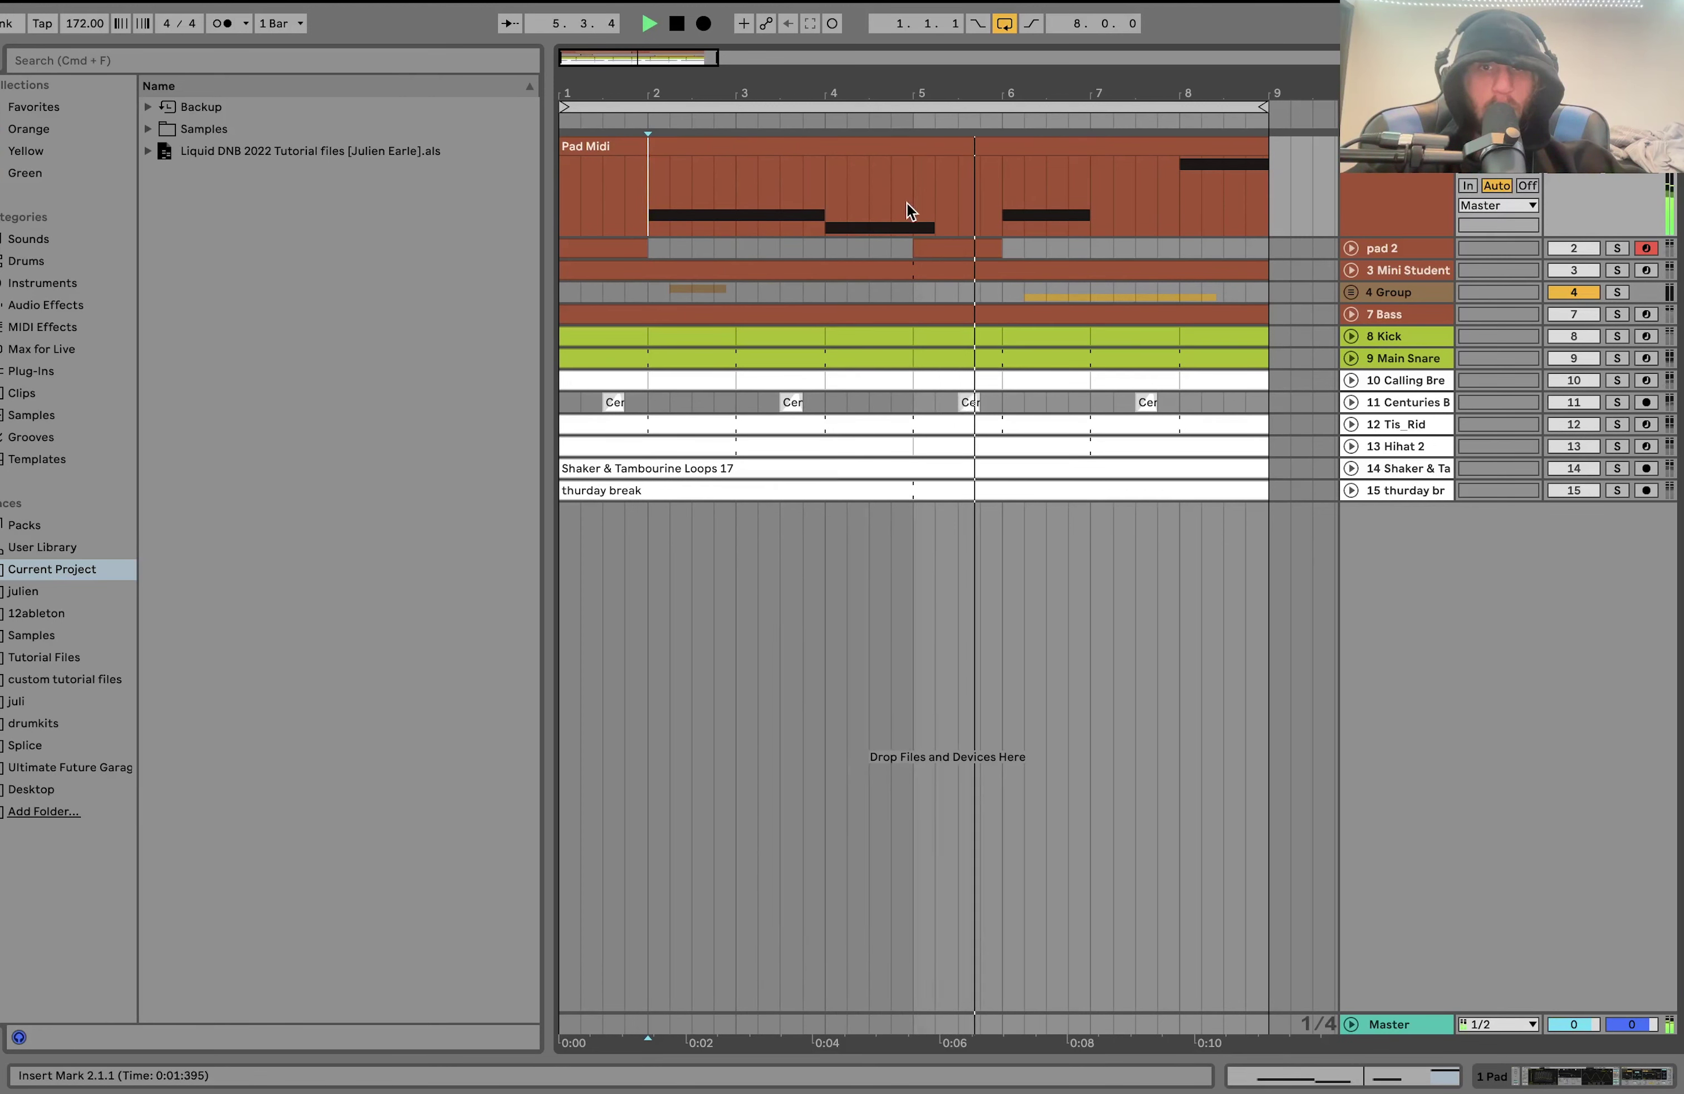
Stop playback and inspect the Pad Midi clip's notes alongside those of the Bass clip.
click(1173, 213)
double_click(1170, 199)
key(space)
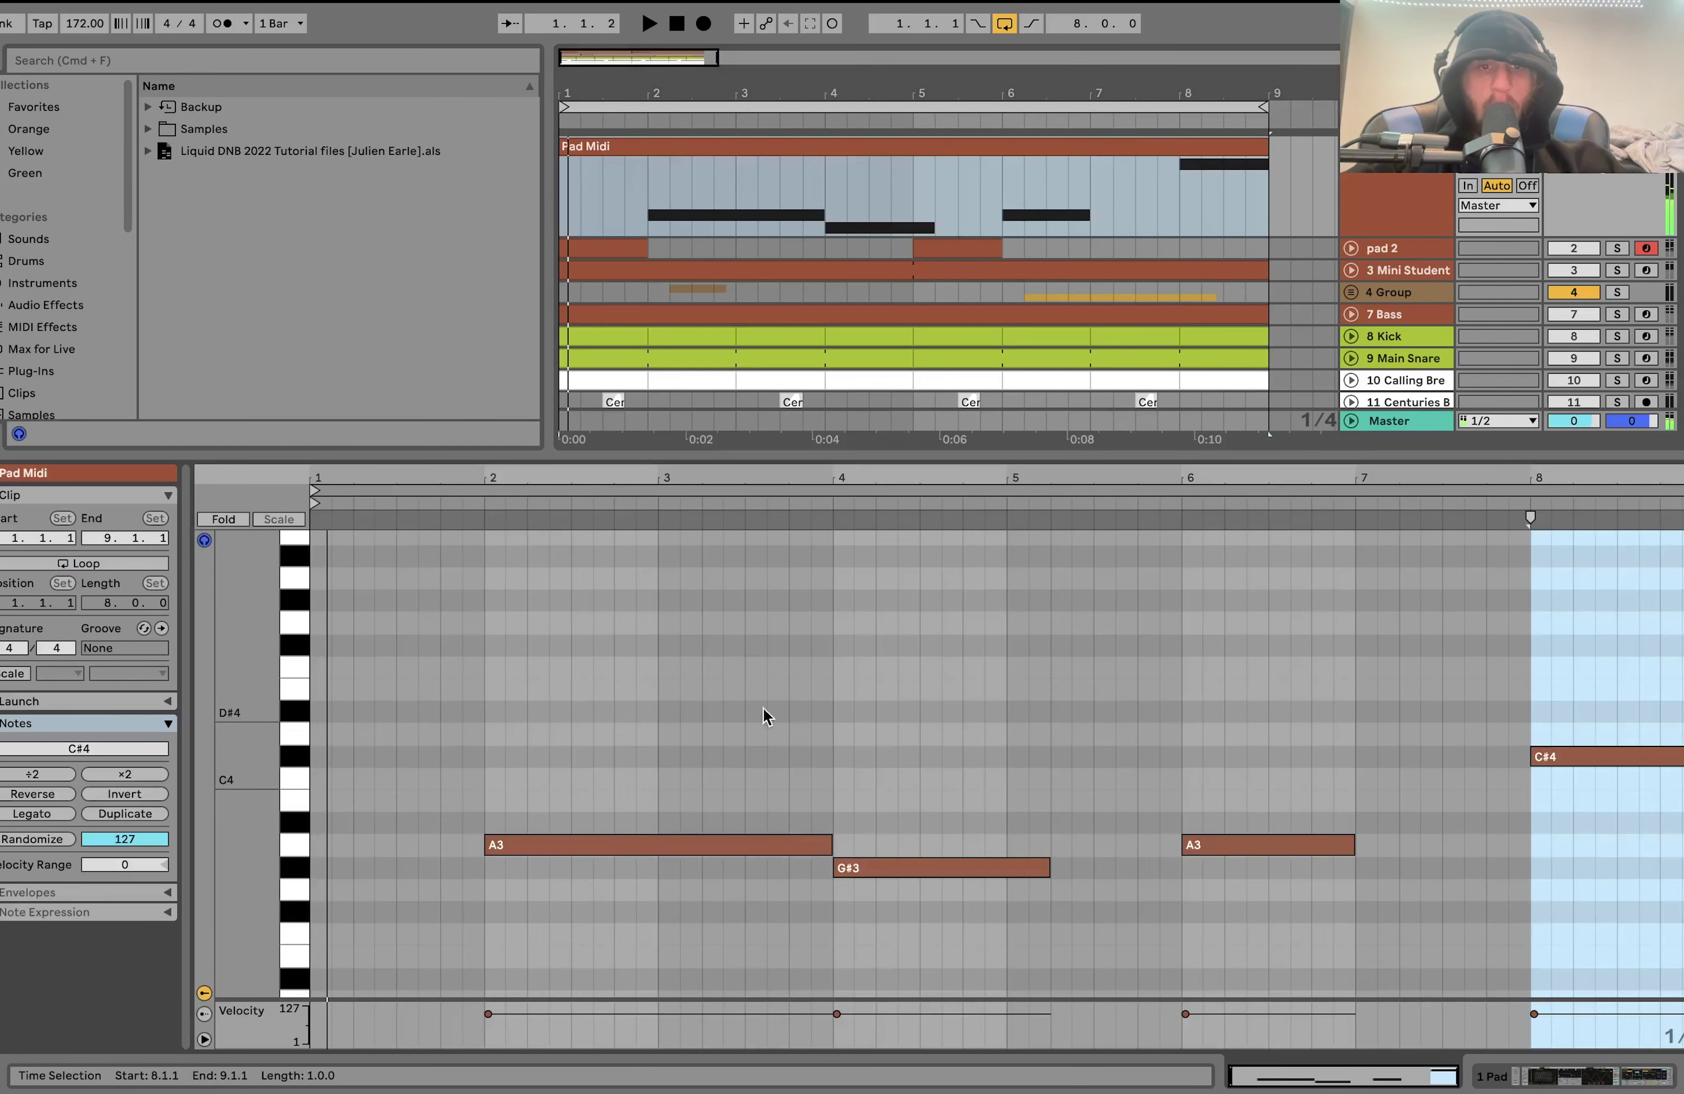
scroll(762, 721, down, 2)
click(1113, 315)
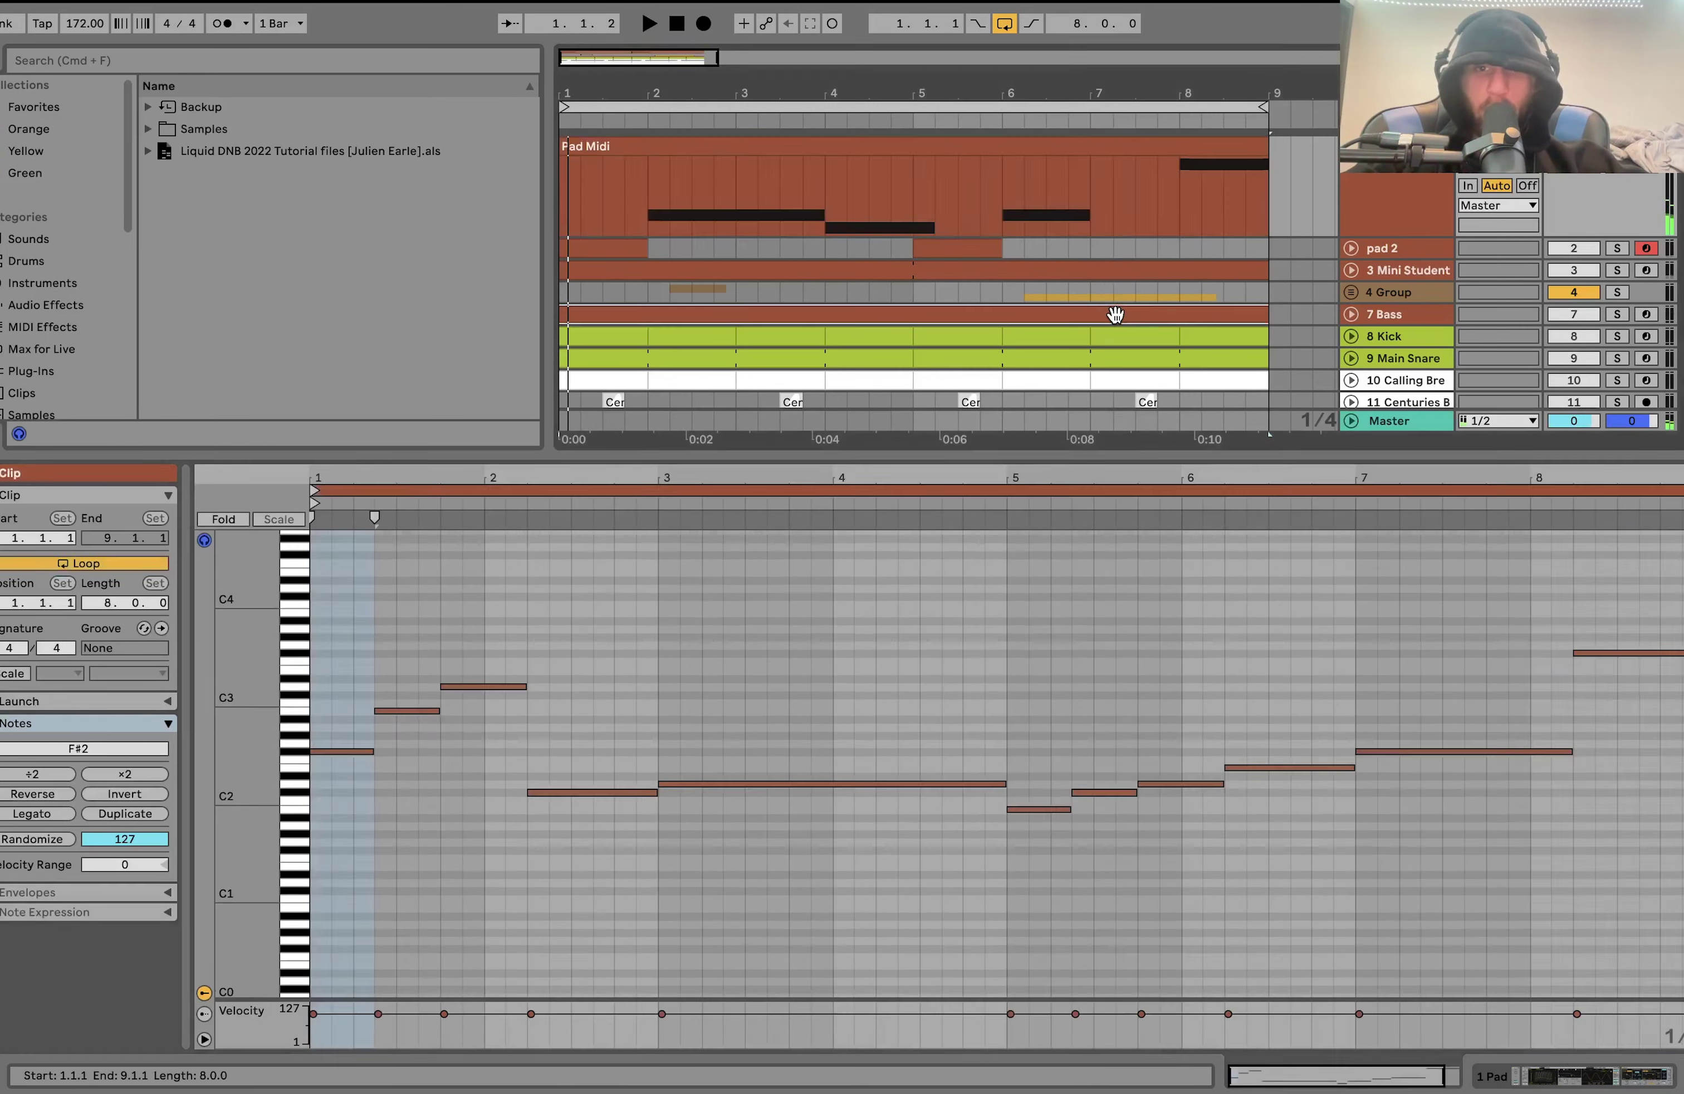
click(929, 140)
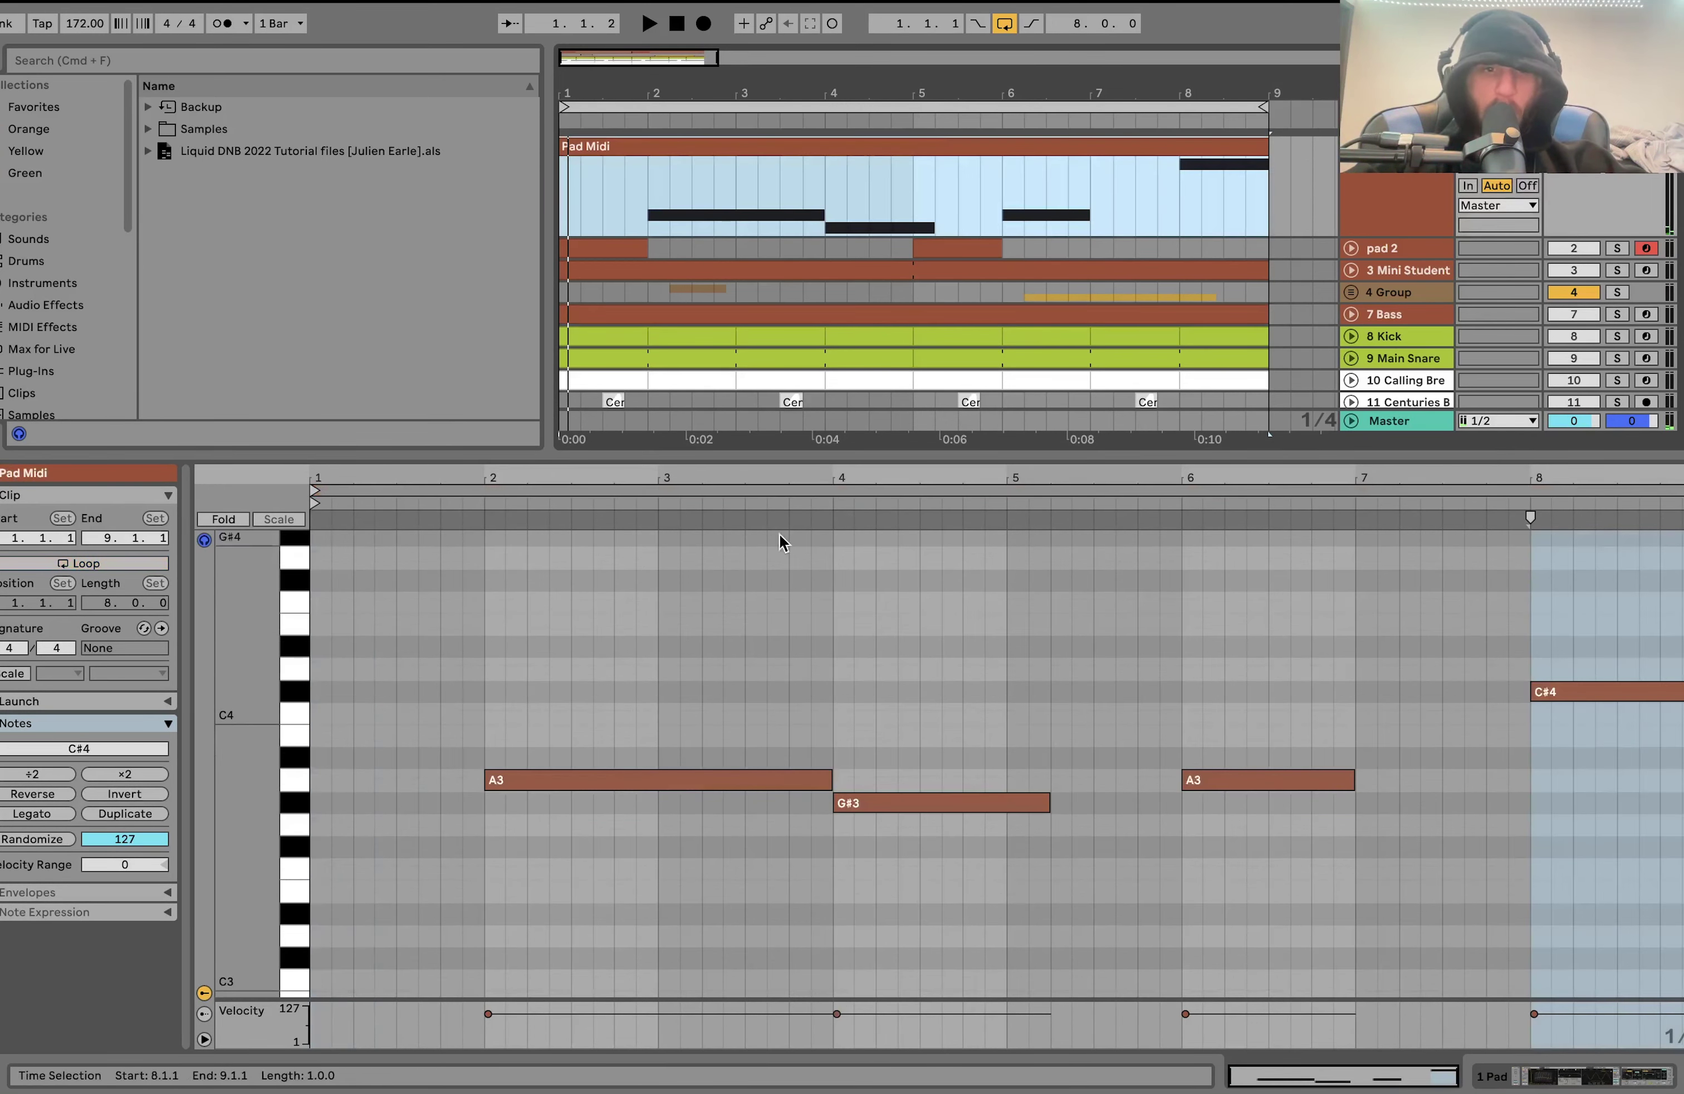
Audition the Pad Midi clip's A3, G#3, A3 and C#4 notes one by one.
click(706, 776)
click(888, 797)
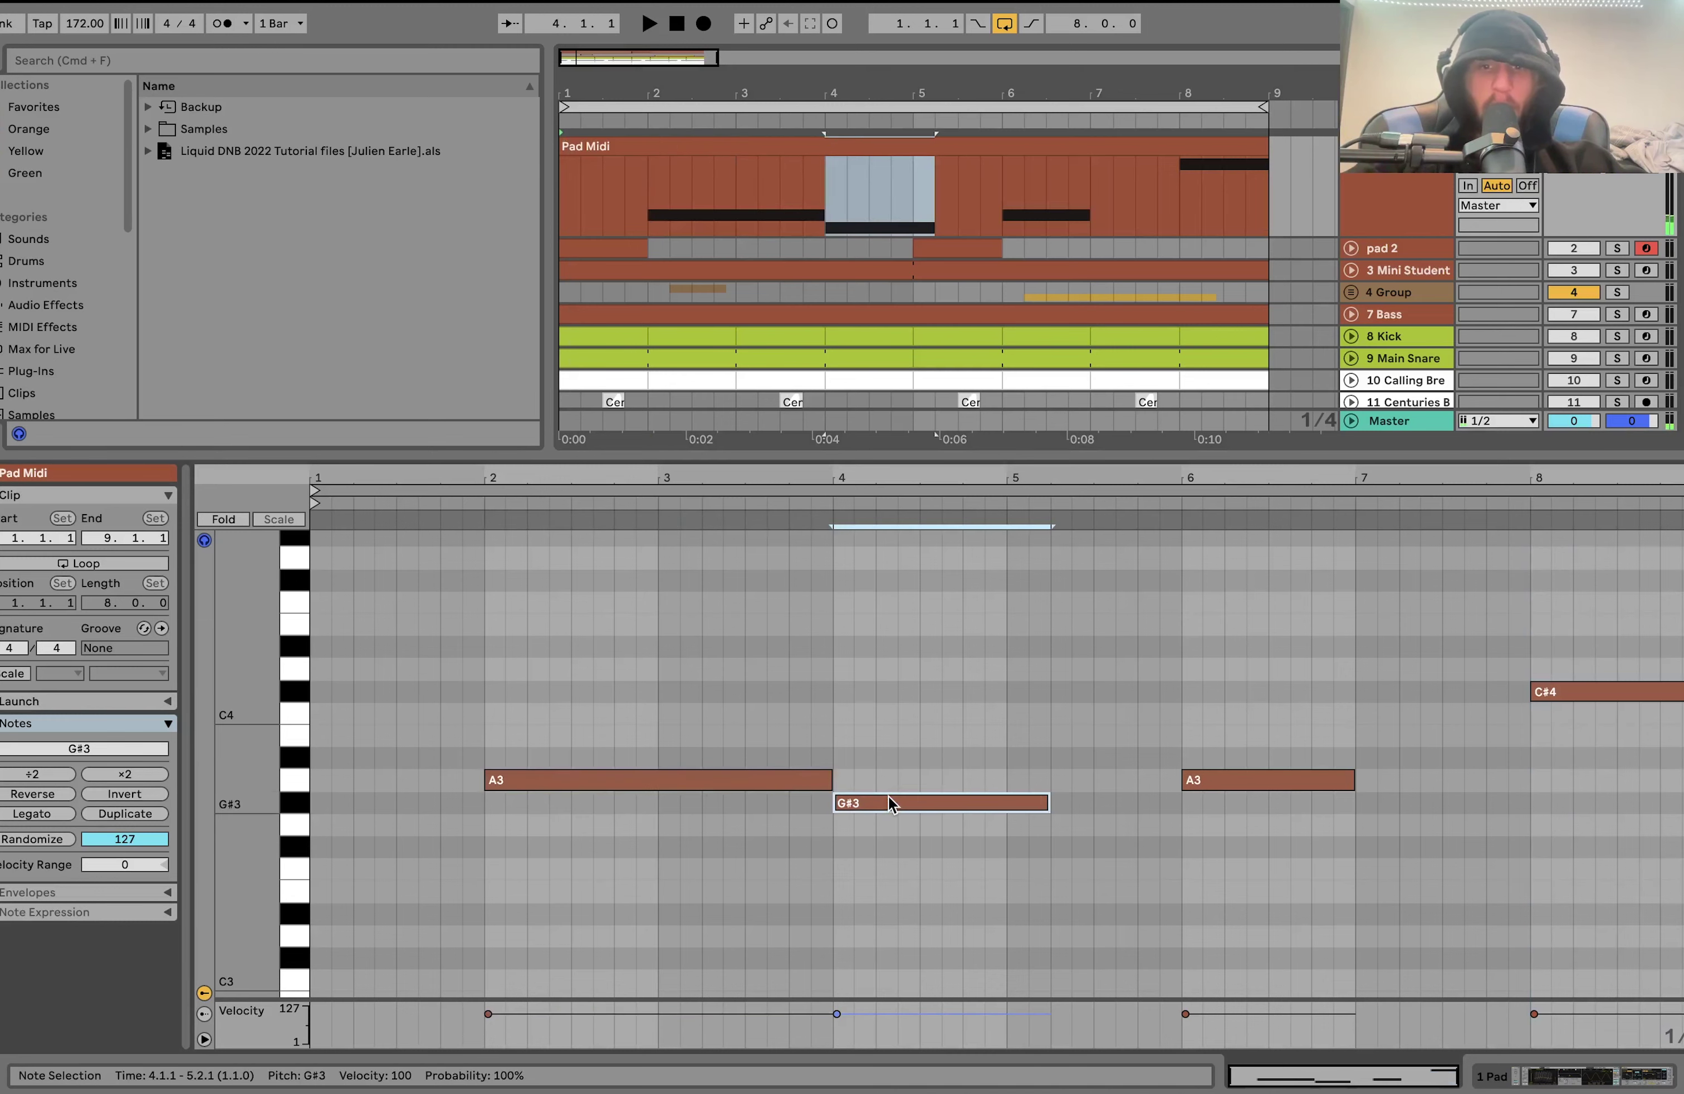
click(1310, 779)
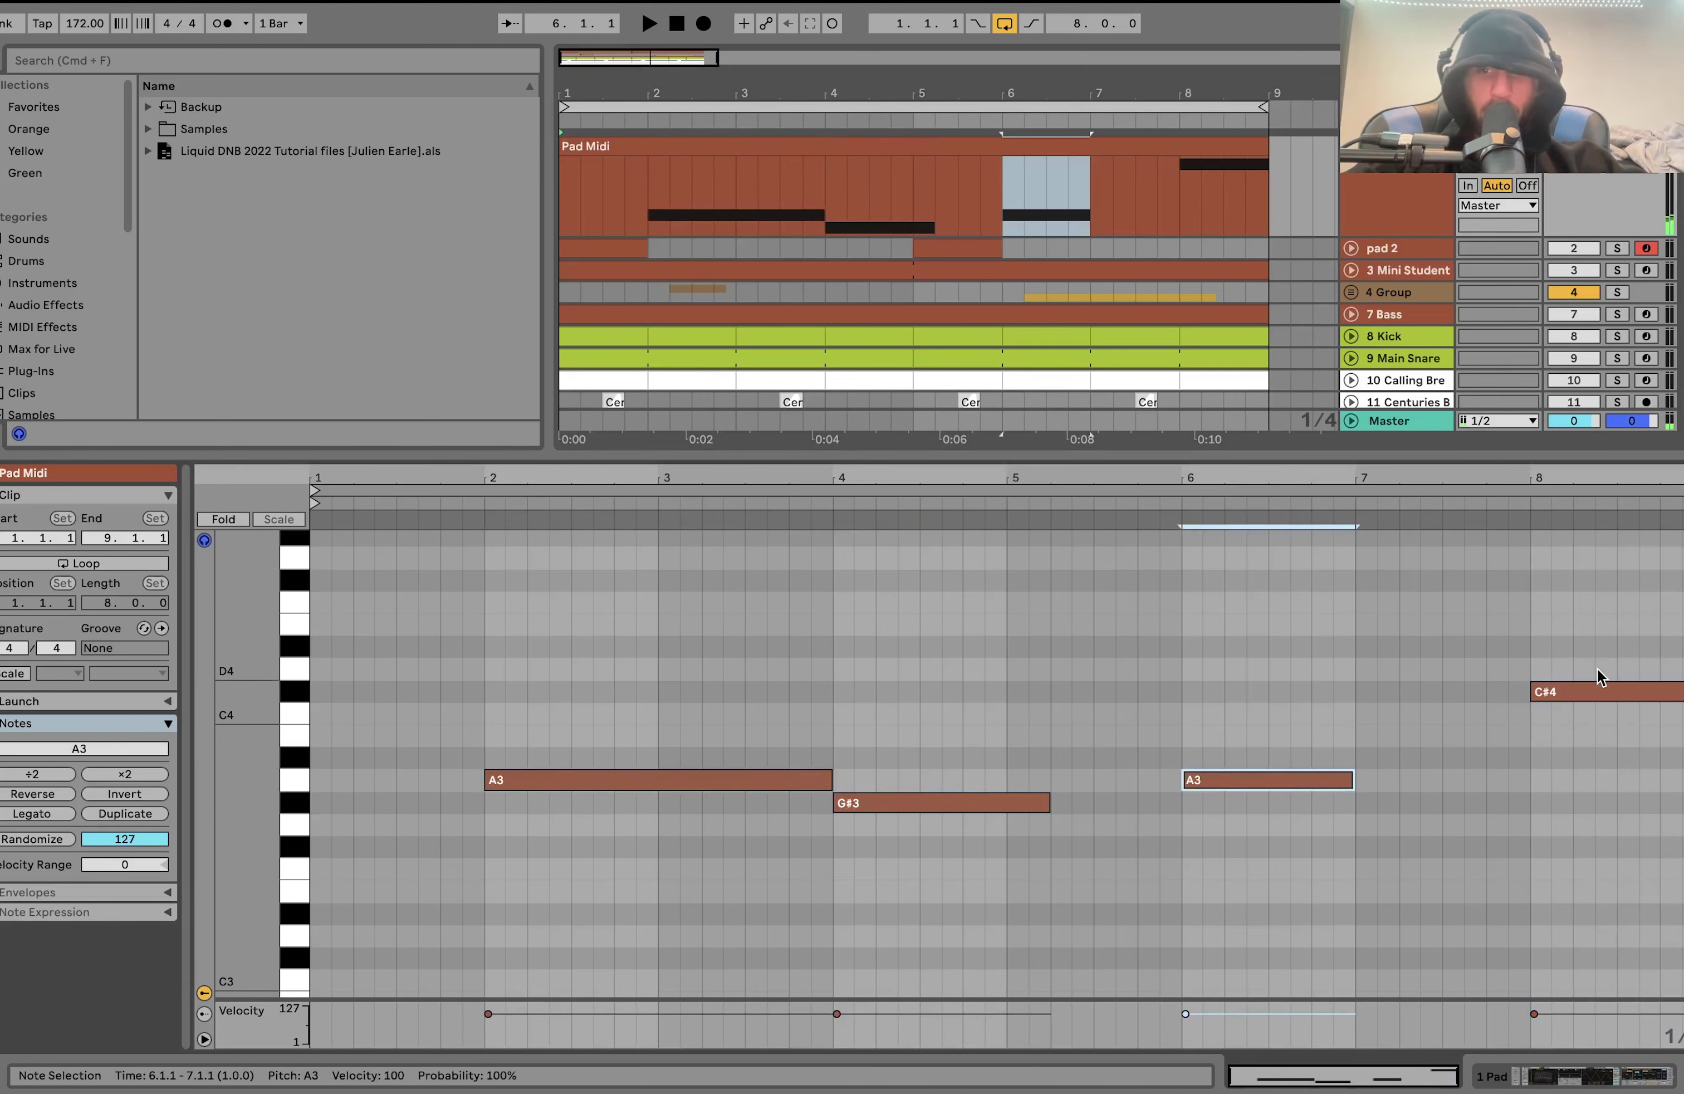
click(1585, 691)
Show the first pad's device chain, listen to it with the Bass track soloed, and clear the Bass solo.
key(shift+Tab)
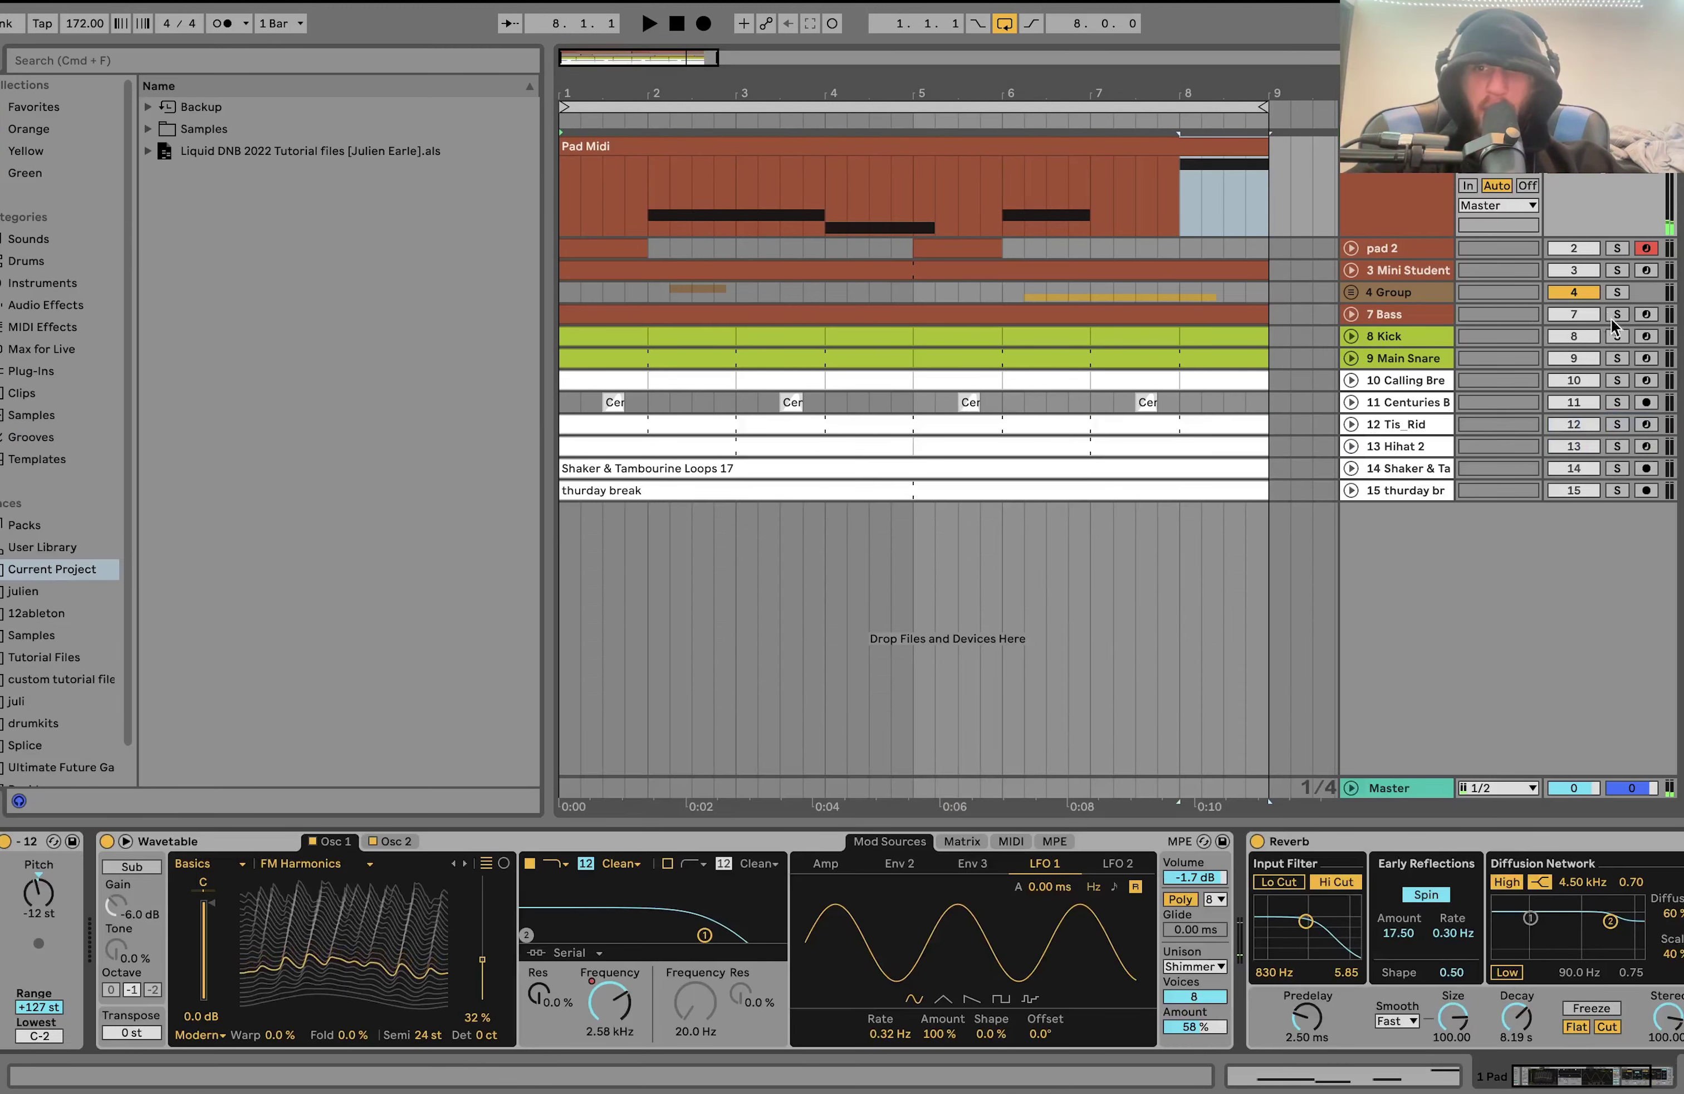
key(space)
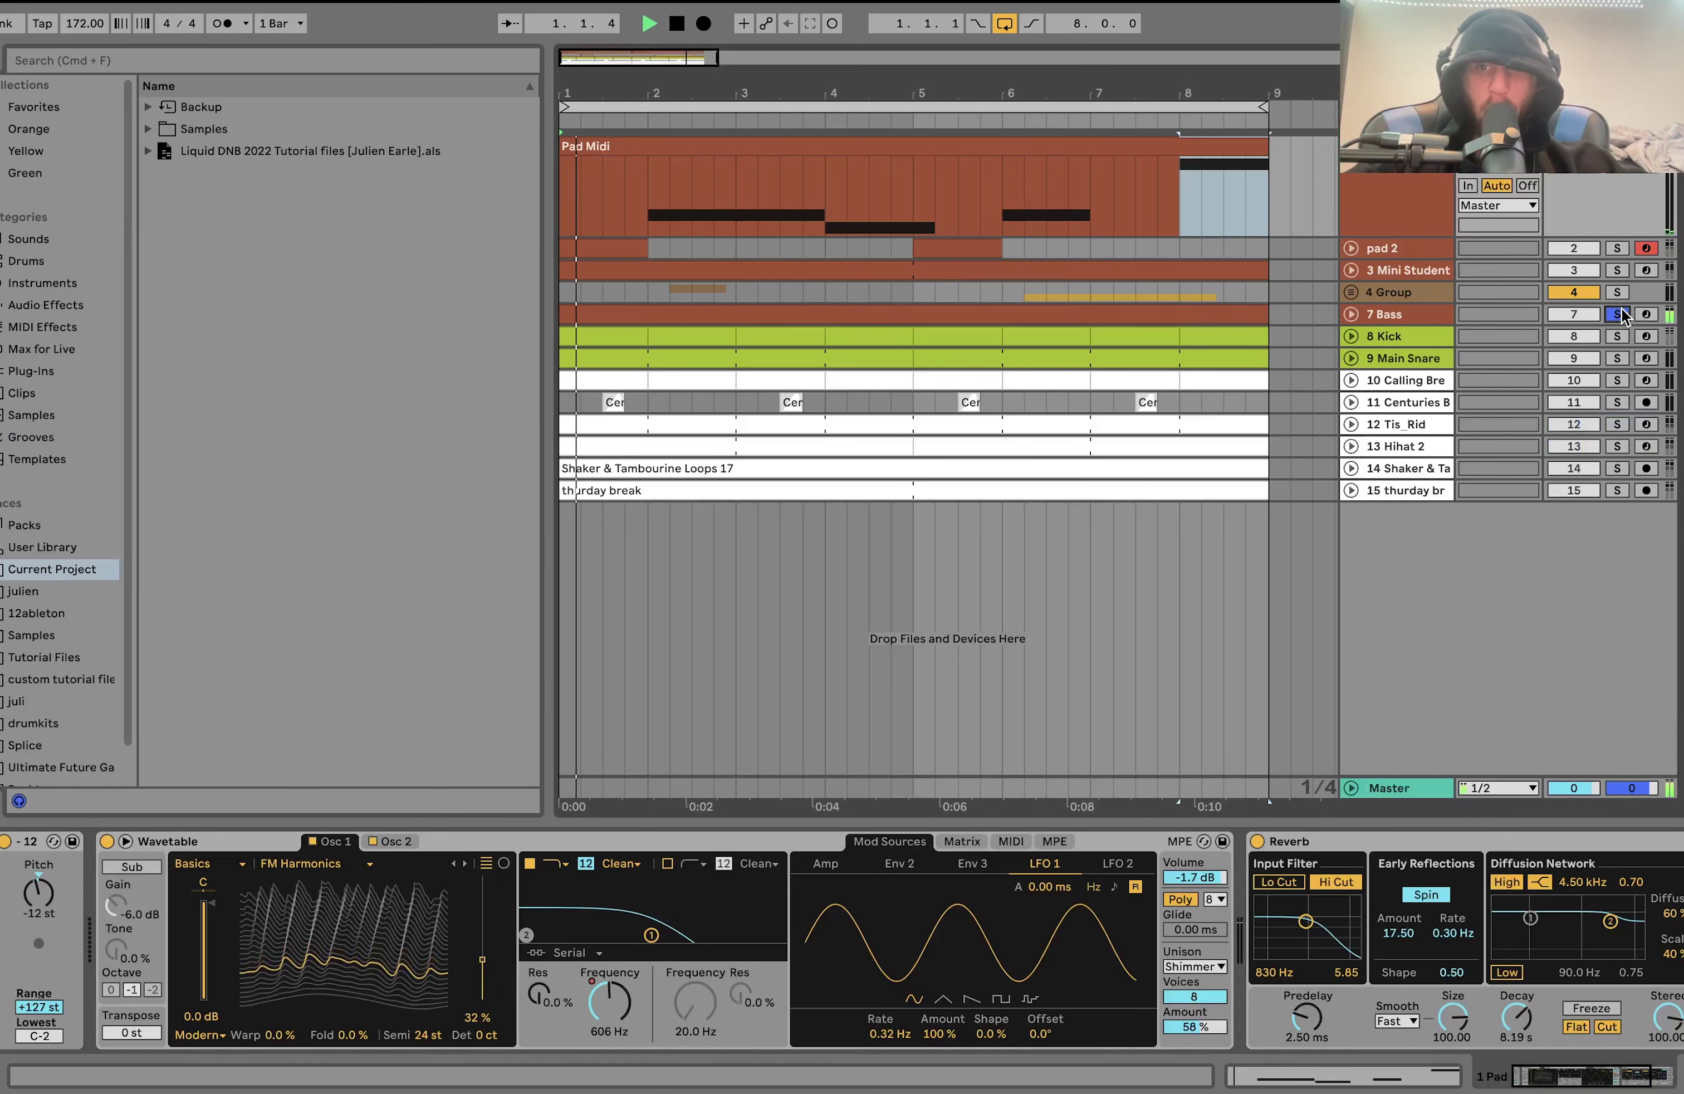
click(1406, 207)
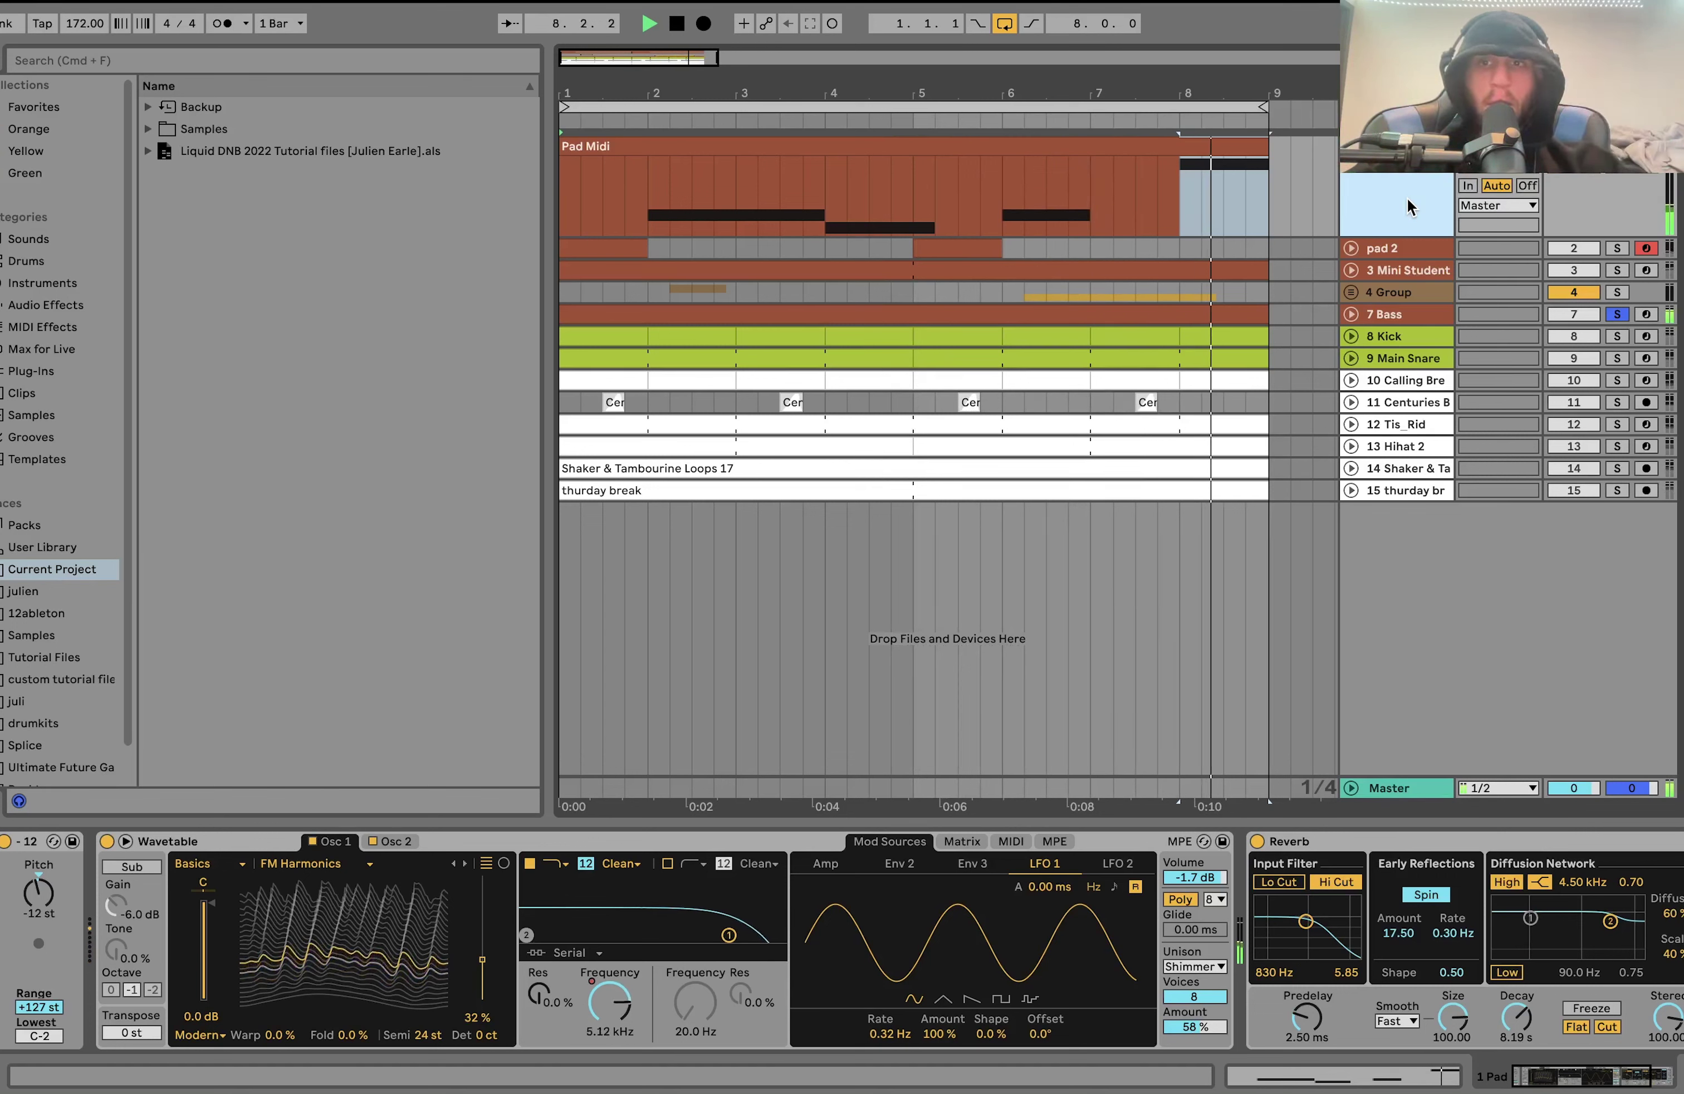
key(space)
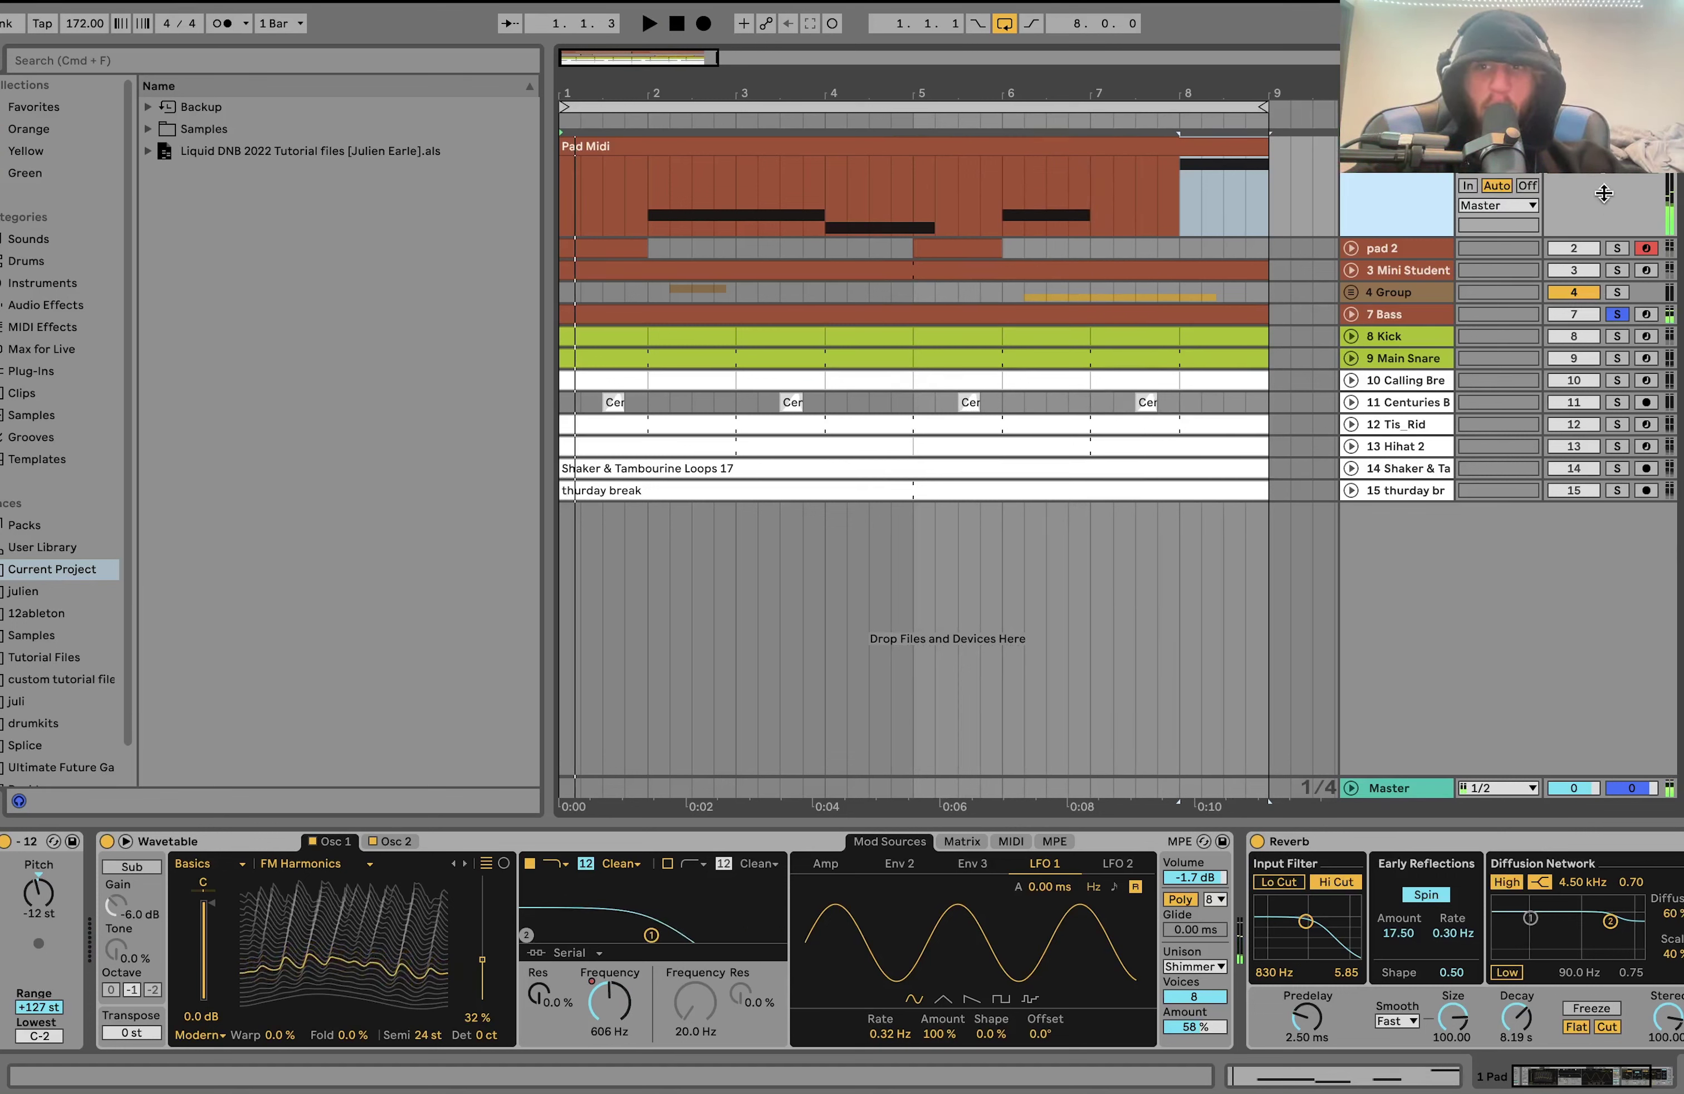
click(1619, 315)
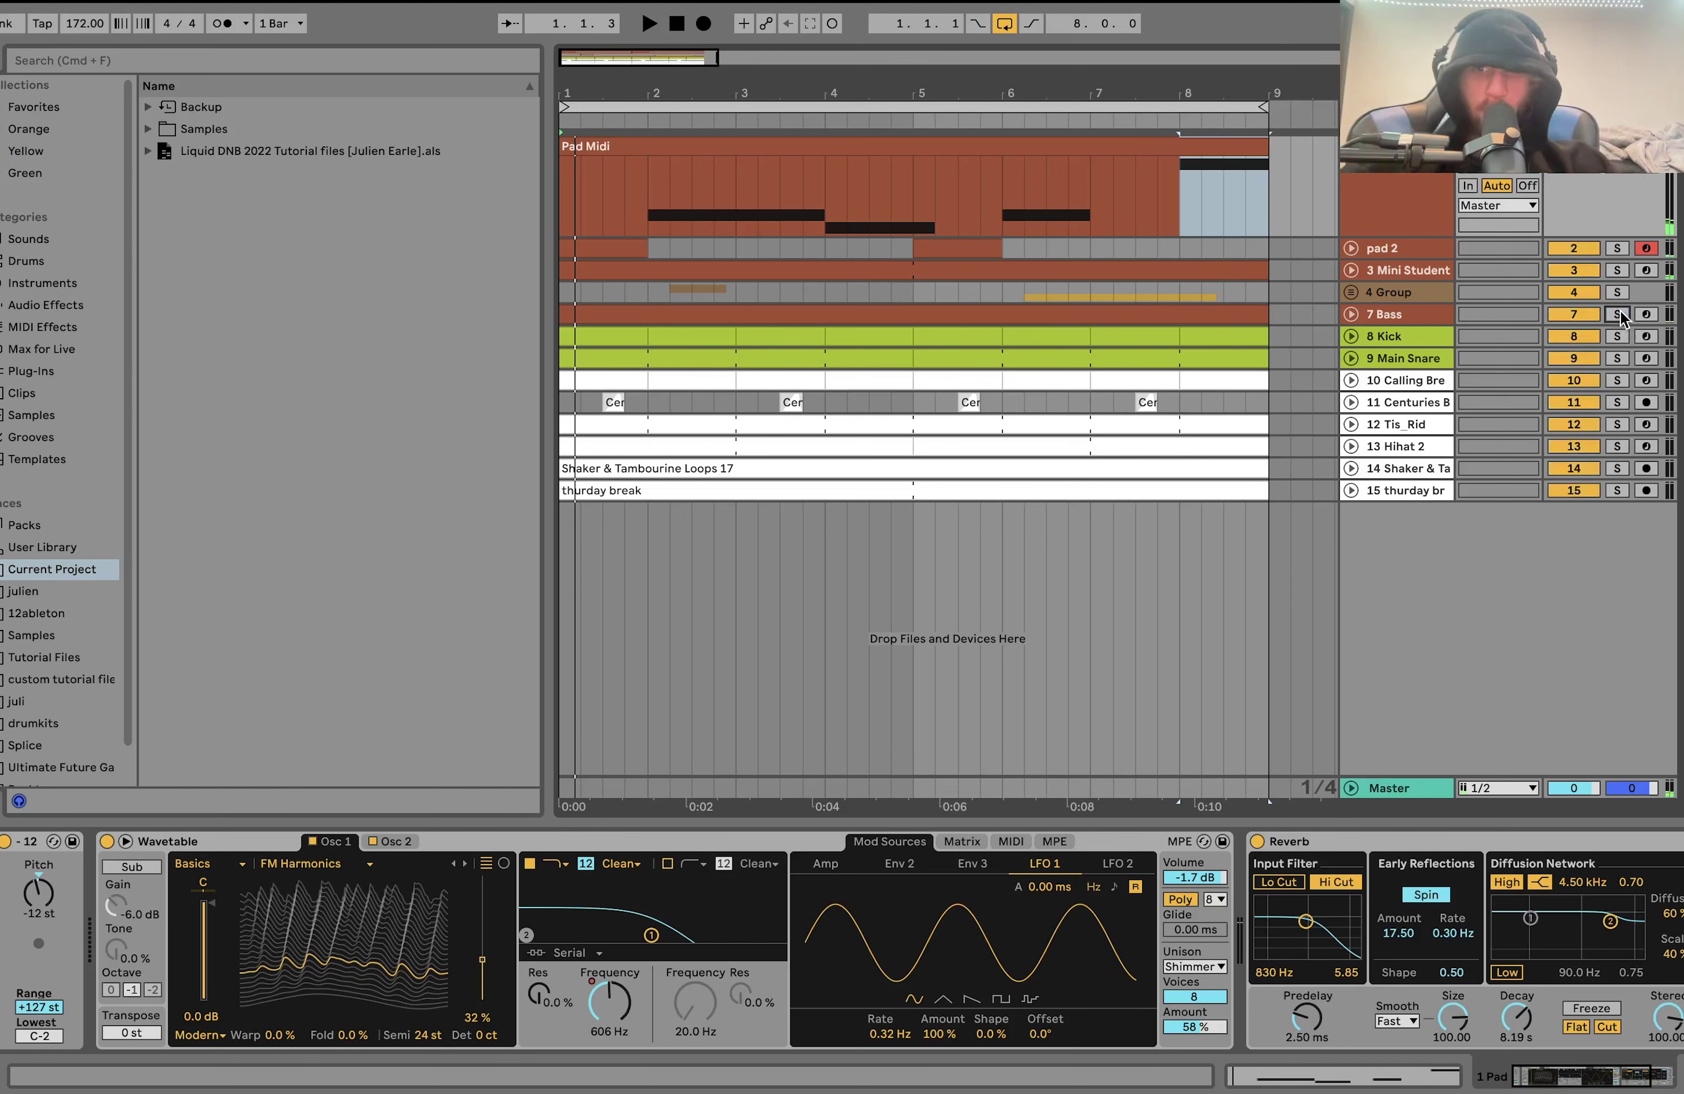
Listen to the pad 2 track in solo.
click(1415, 191)
click(1617, 291)
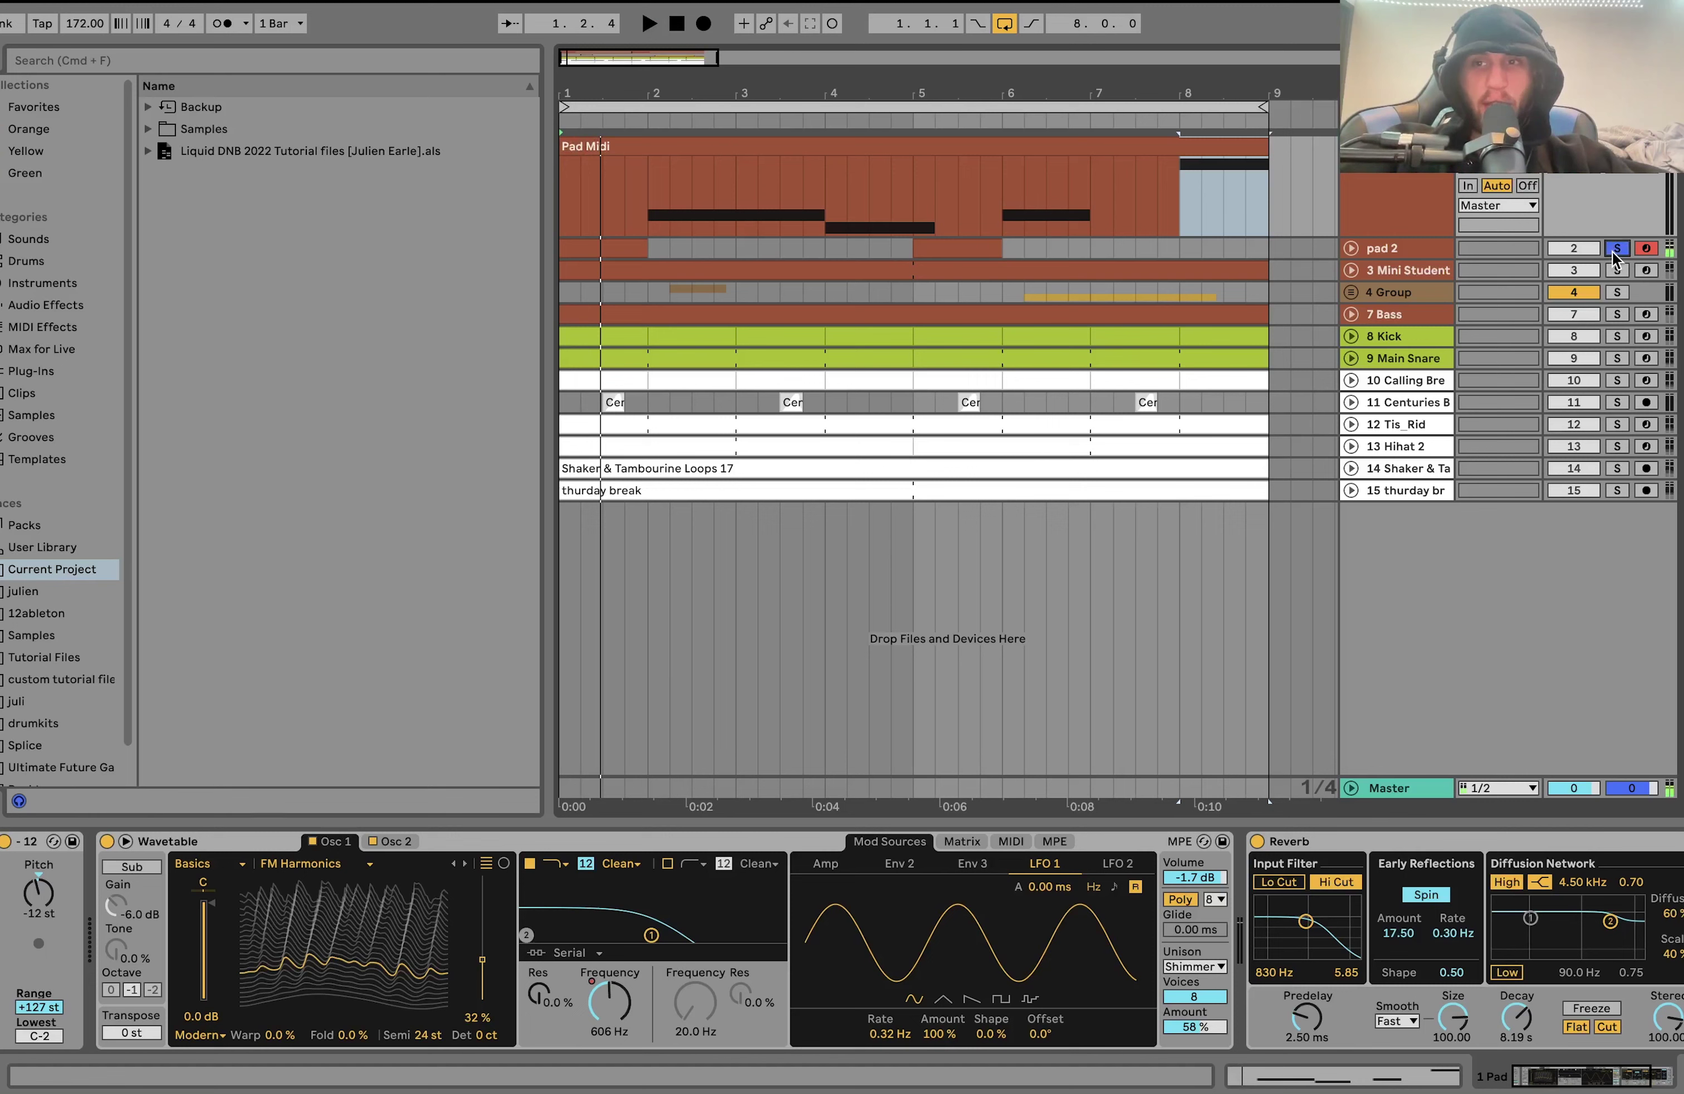
click(1617, 271)
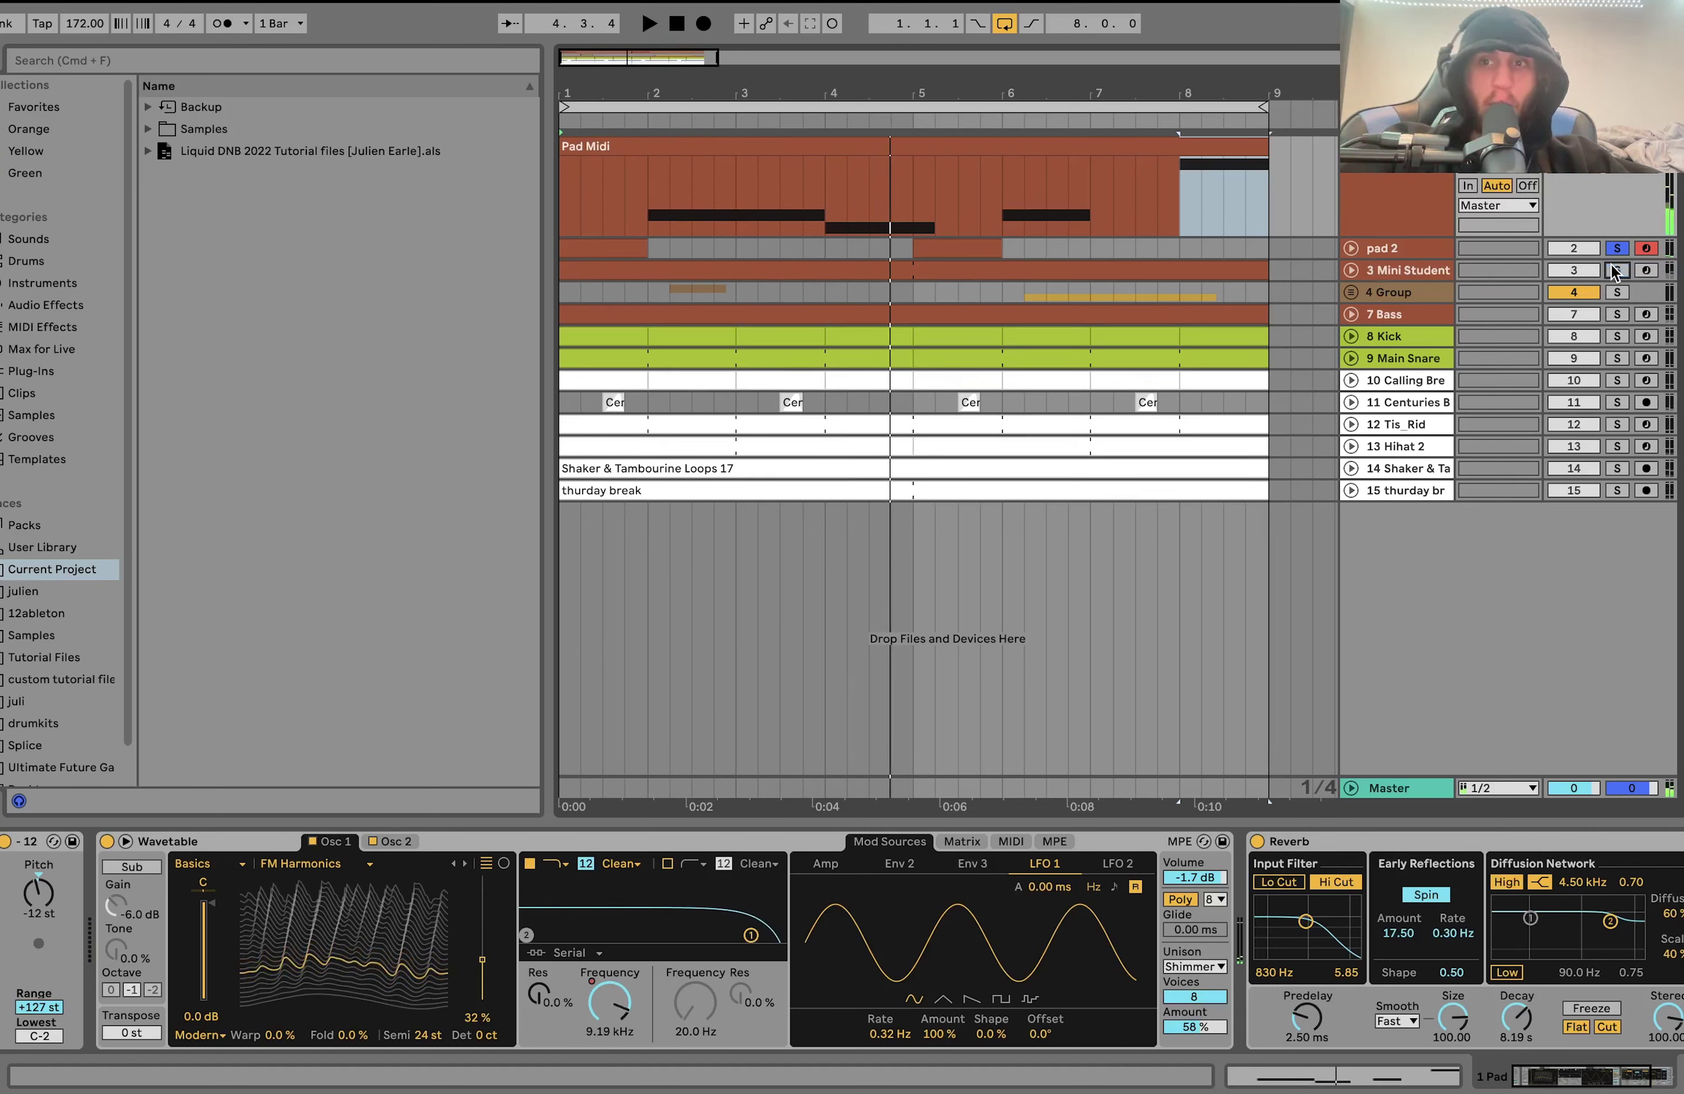
Review the first pad's Wavetable Osc 2, show its Filter 1 frequency automation, and play from bar 2.
click(1429, 212)
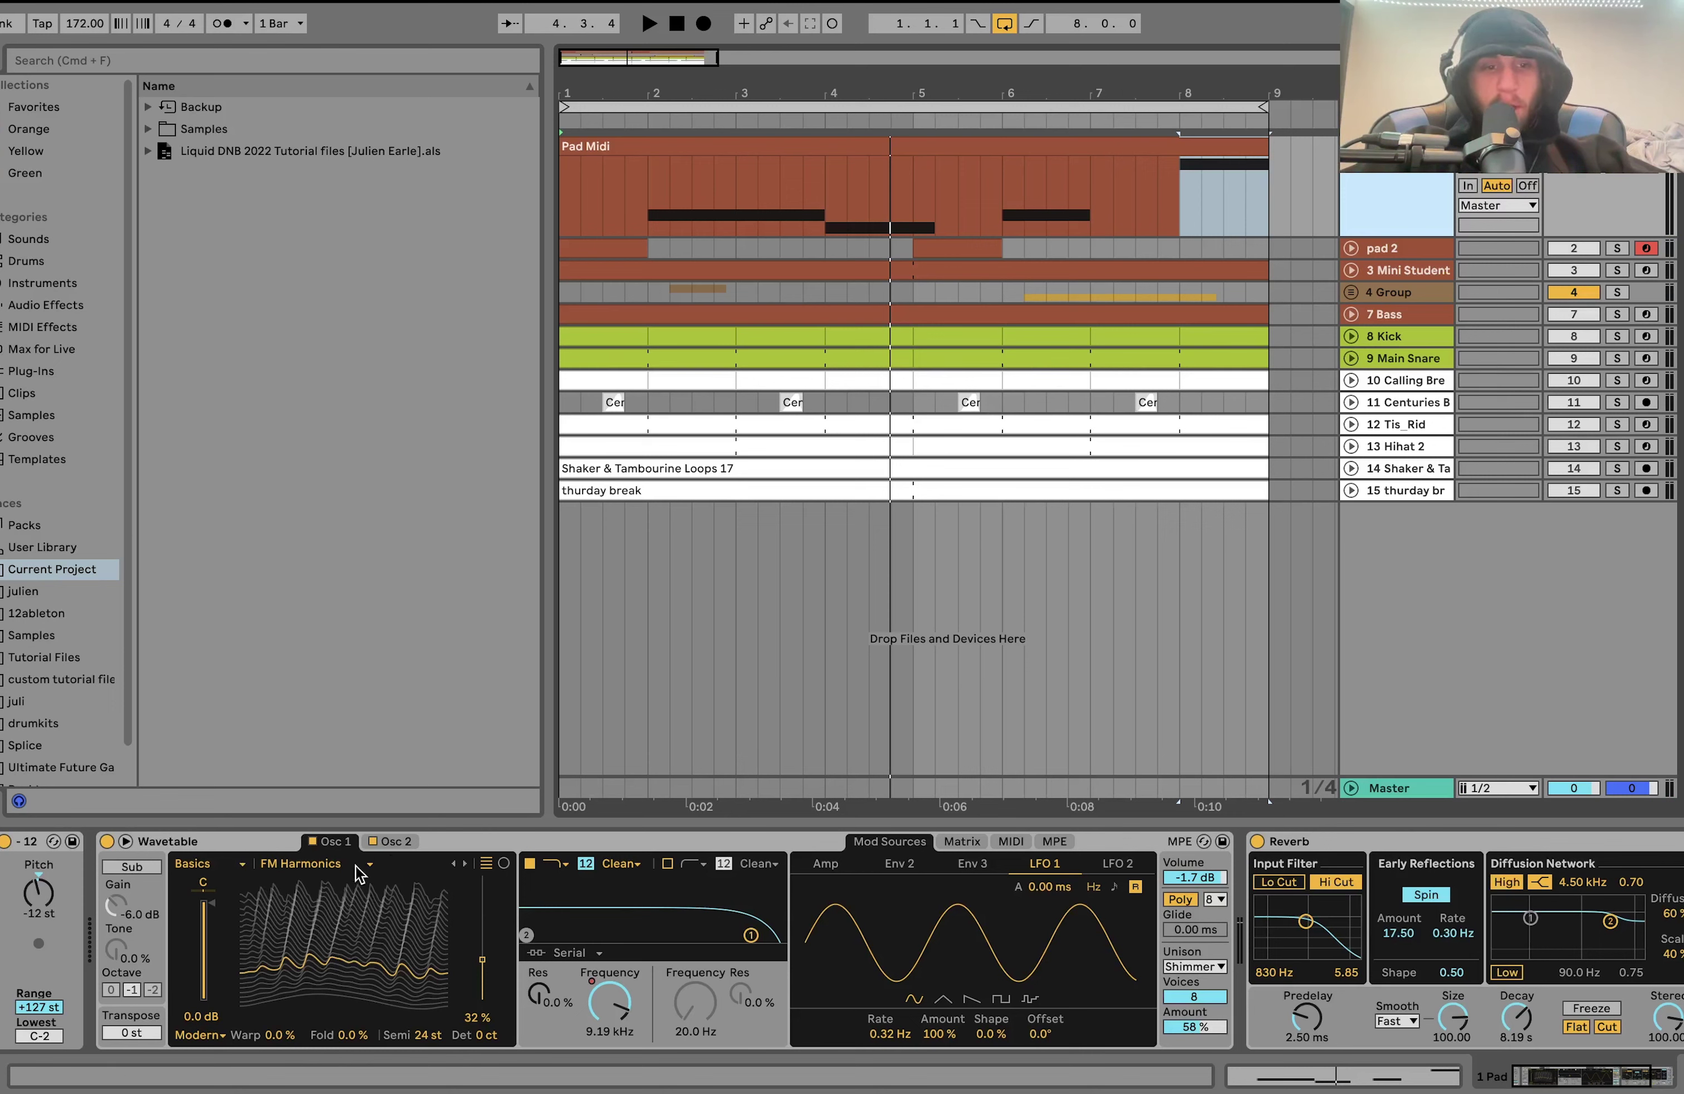
click(387, 842)
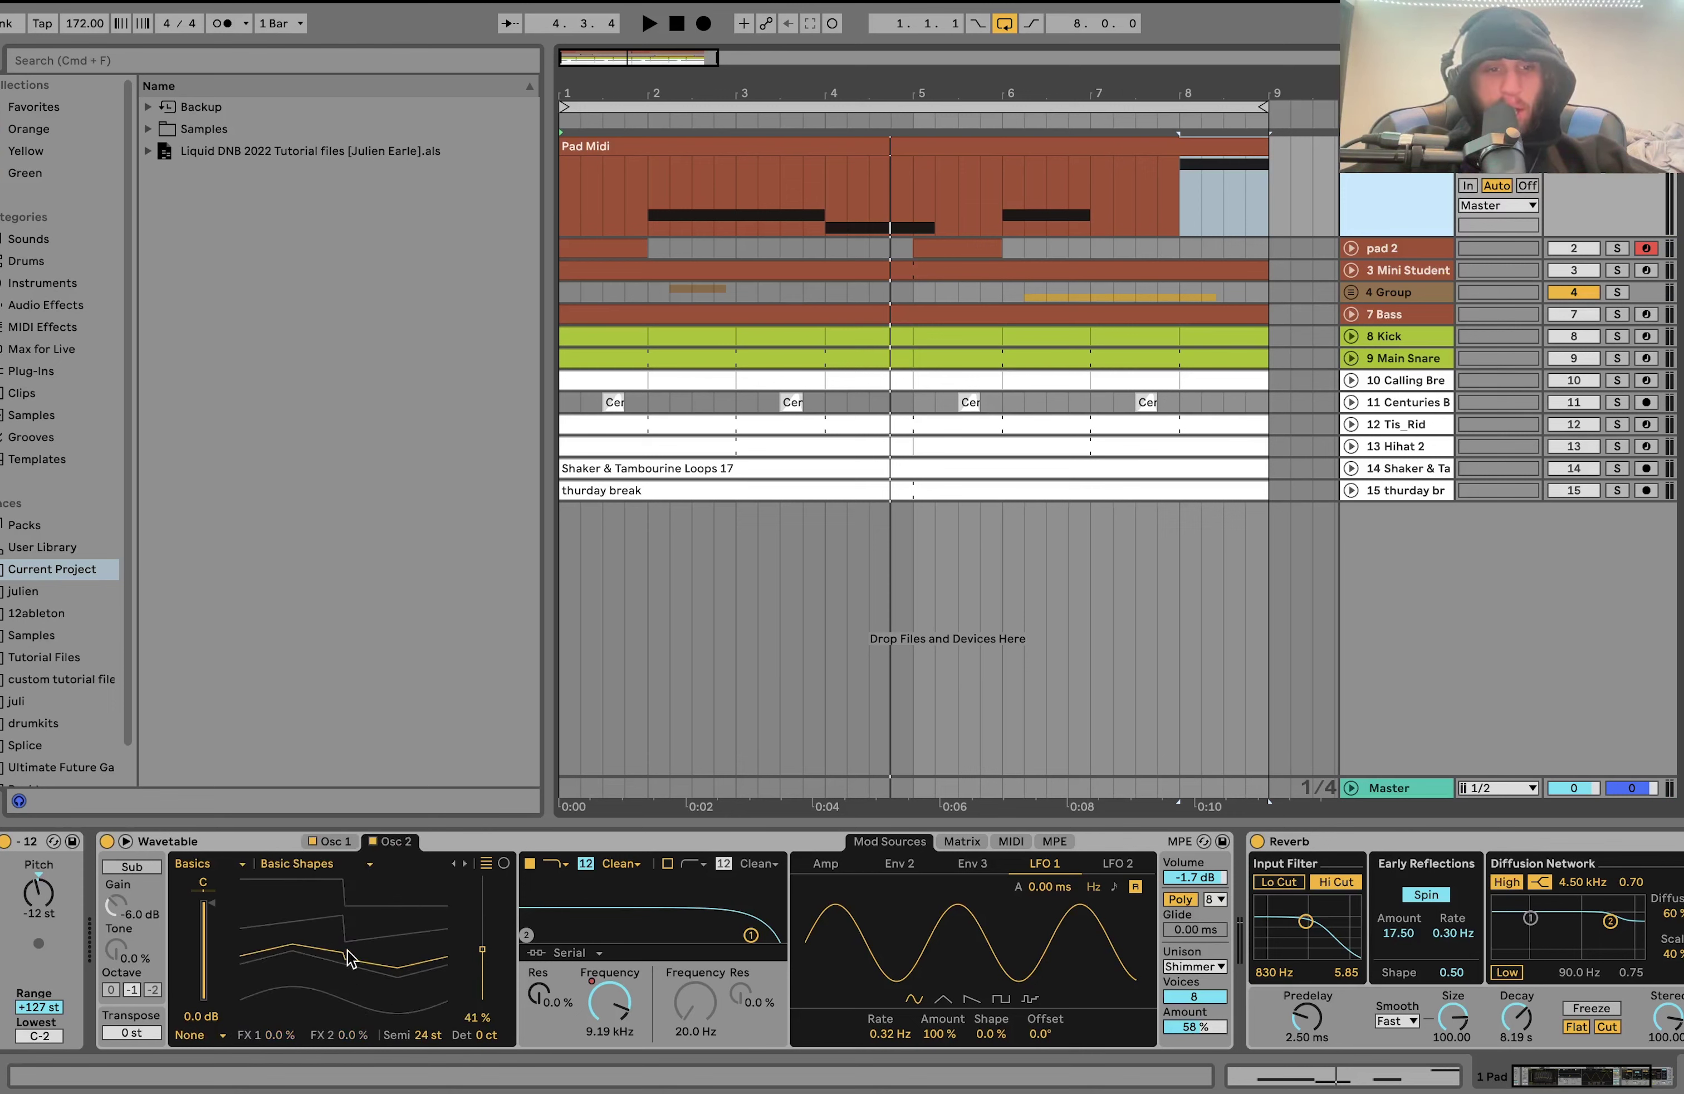
right_click(627, 1017)
click(669, 880)
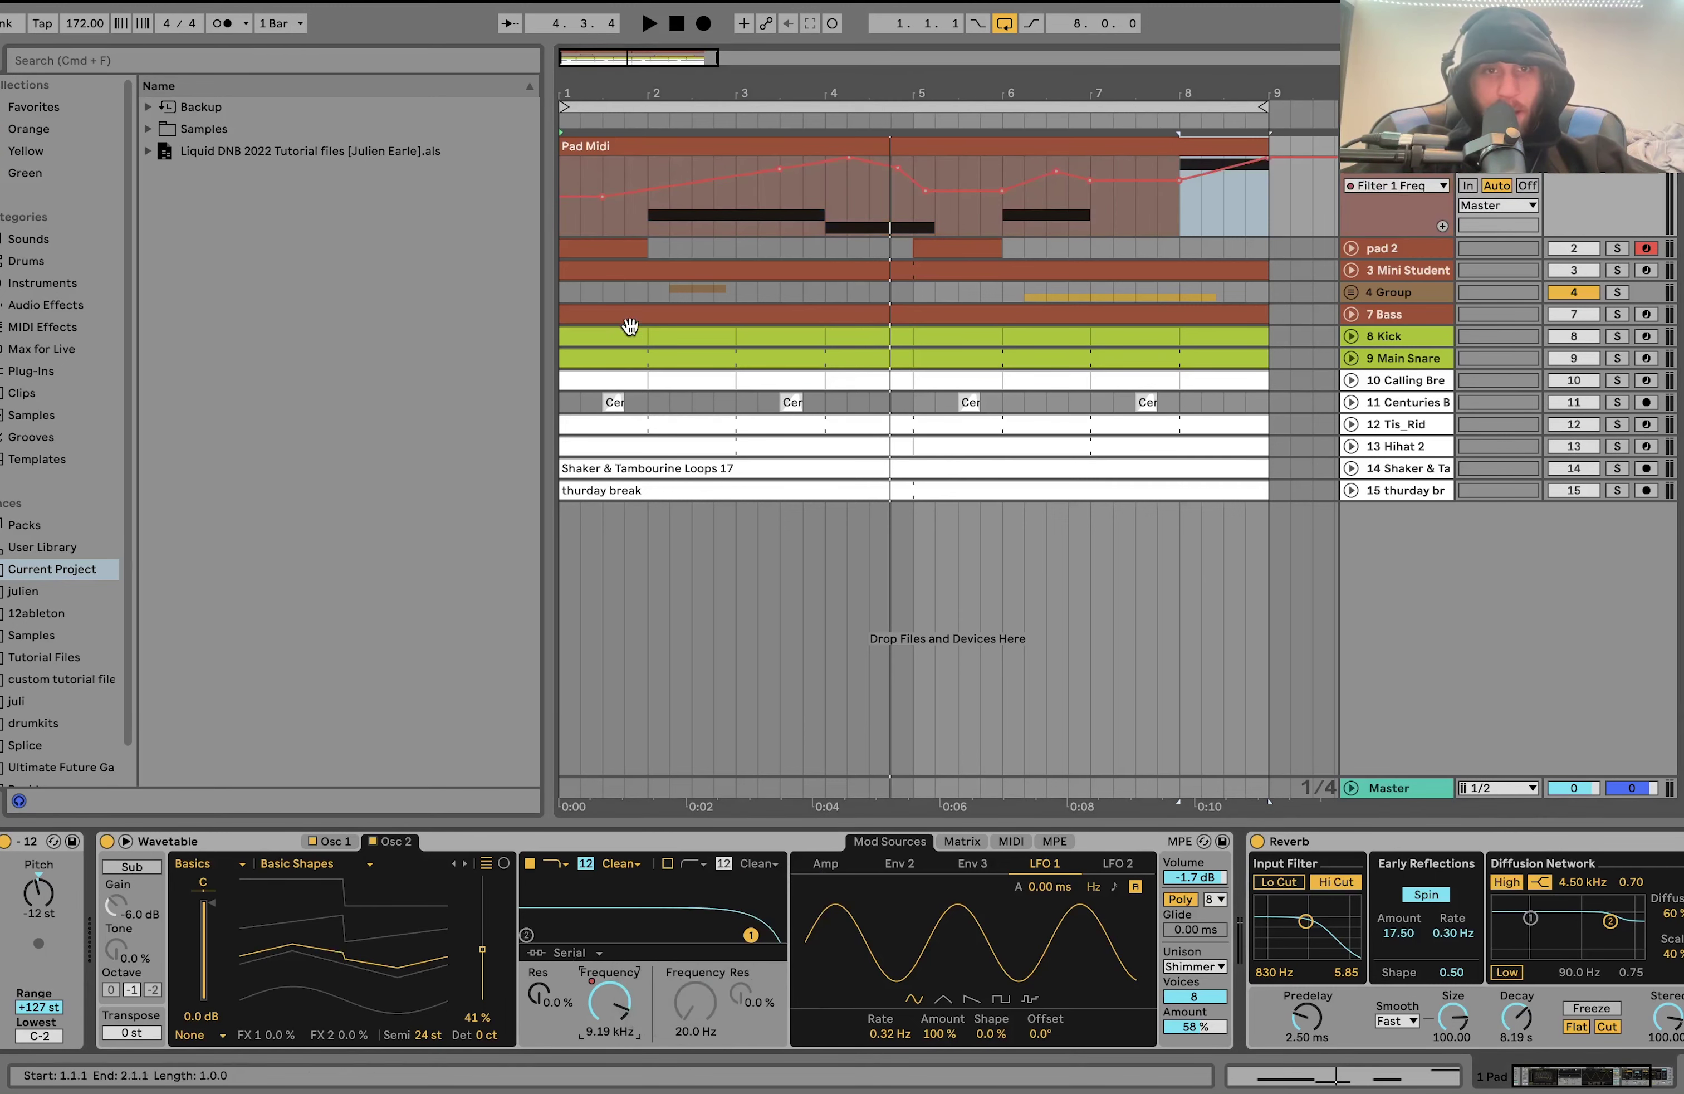
click(639, 229)
key(space)
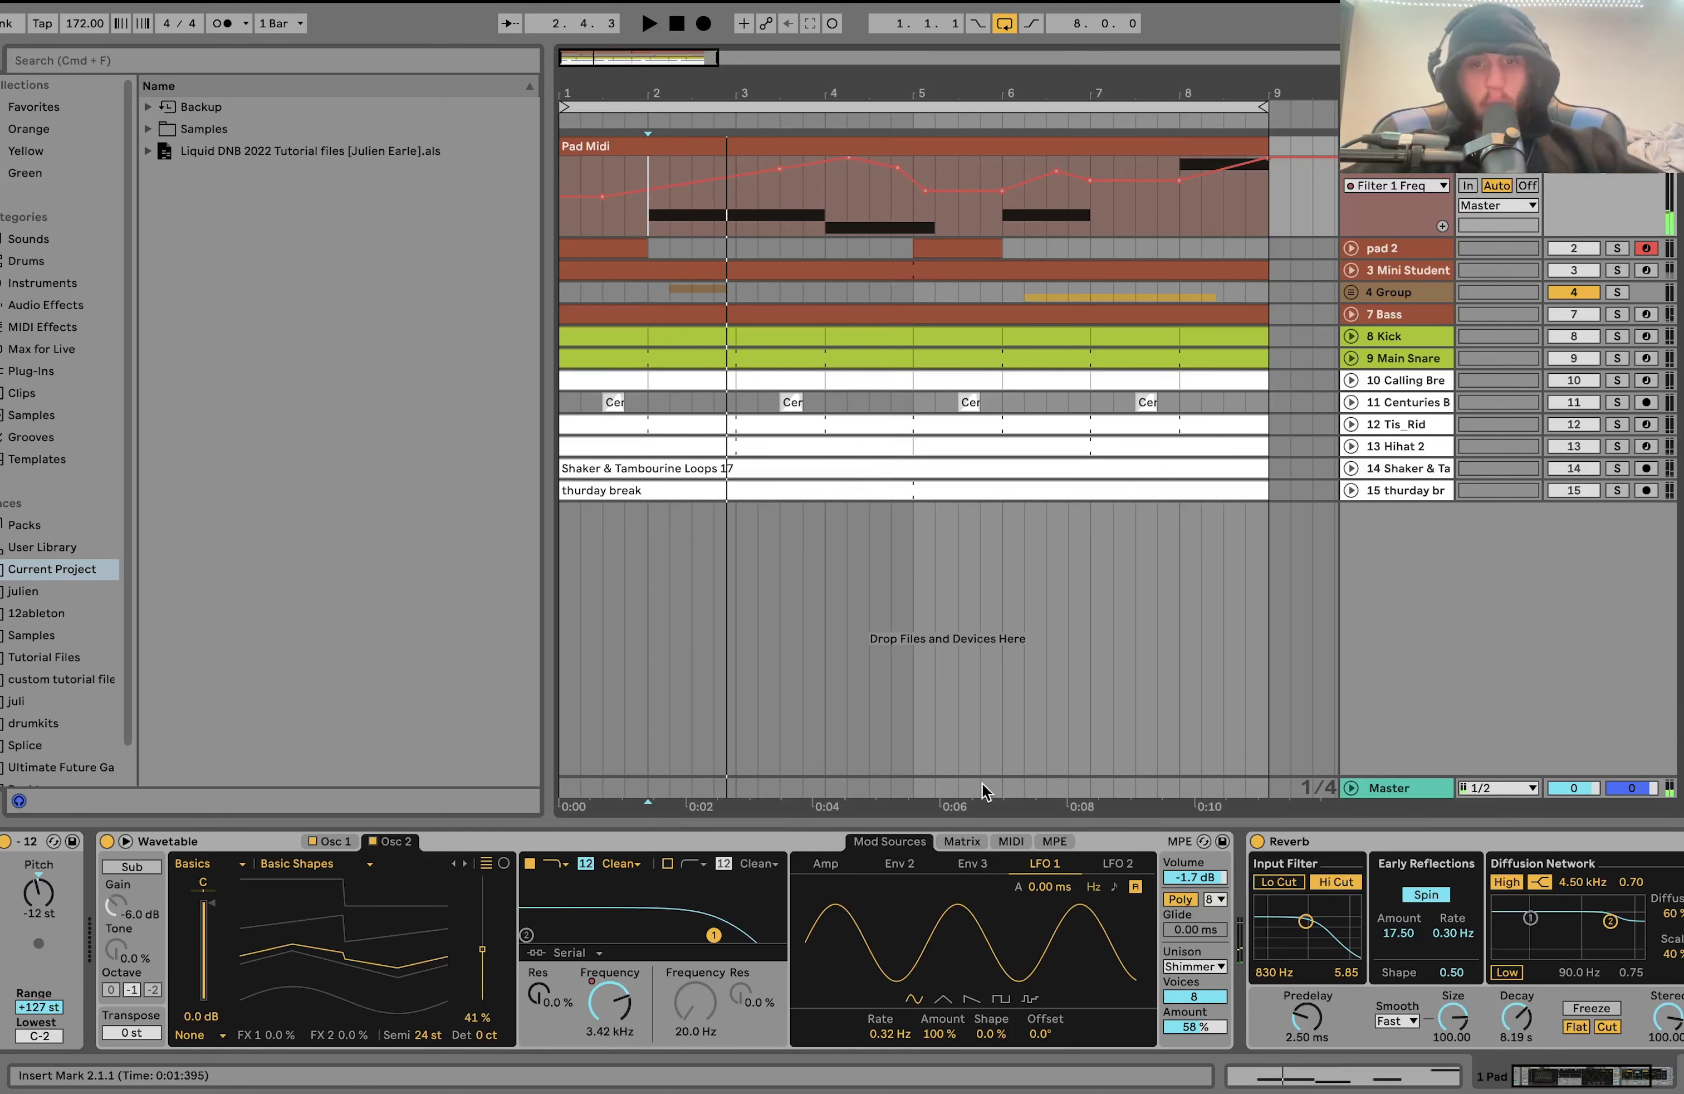
Inspect the first pad's Wavetable modulation matrix and Osc 1, along with the full Reverb settings.
click(962, 840)
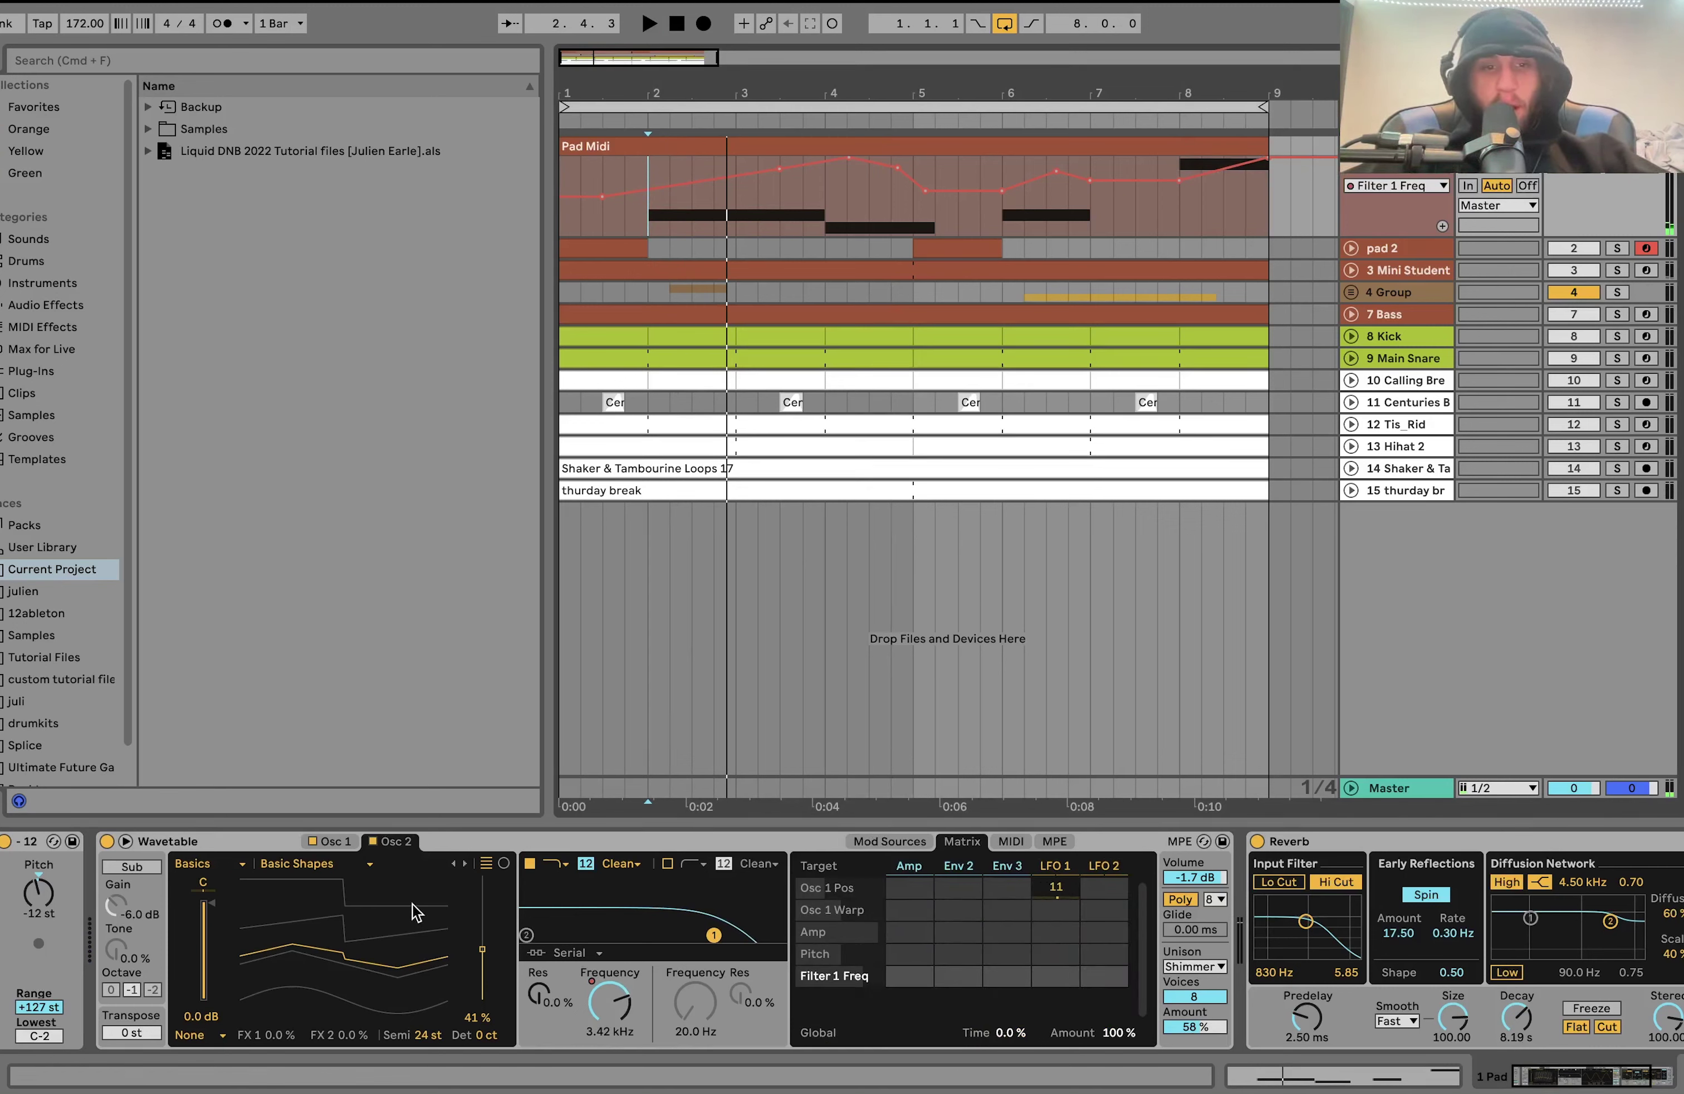
click(332, 841)
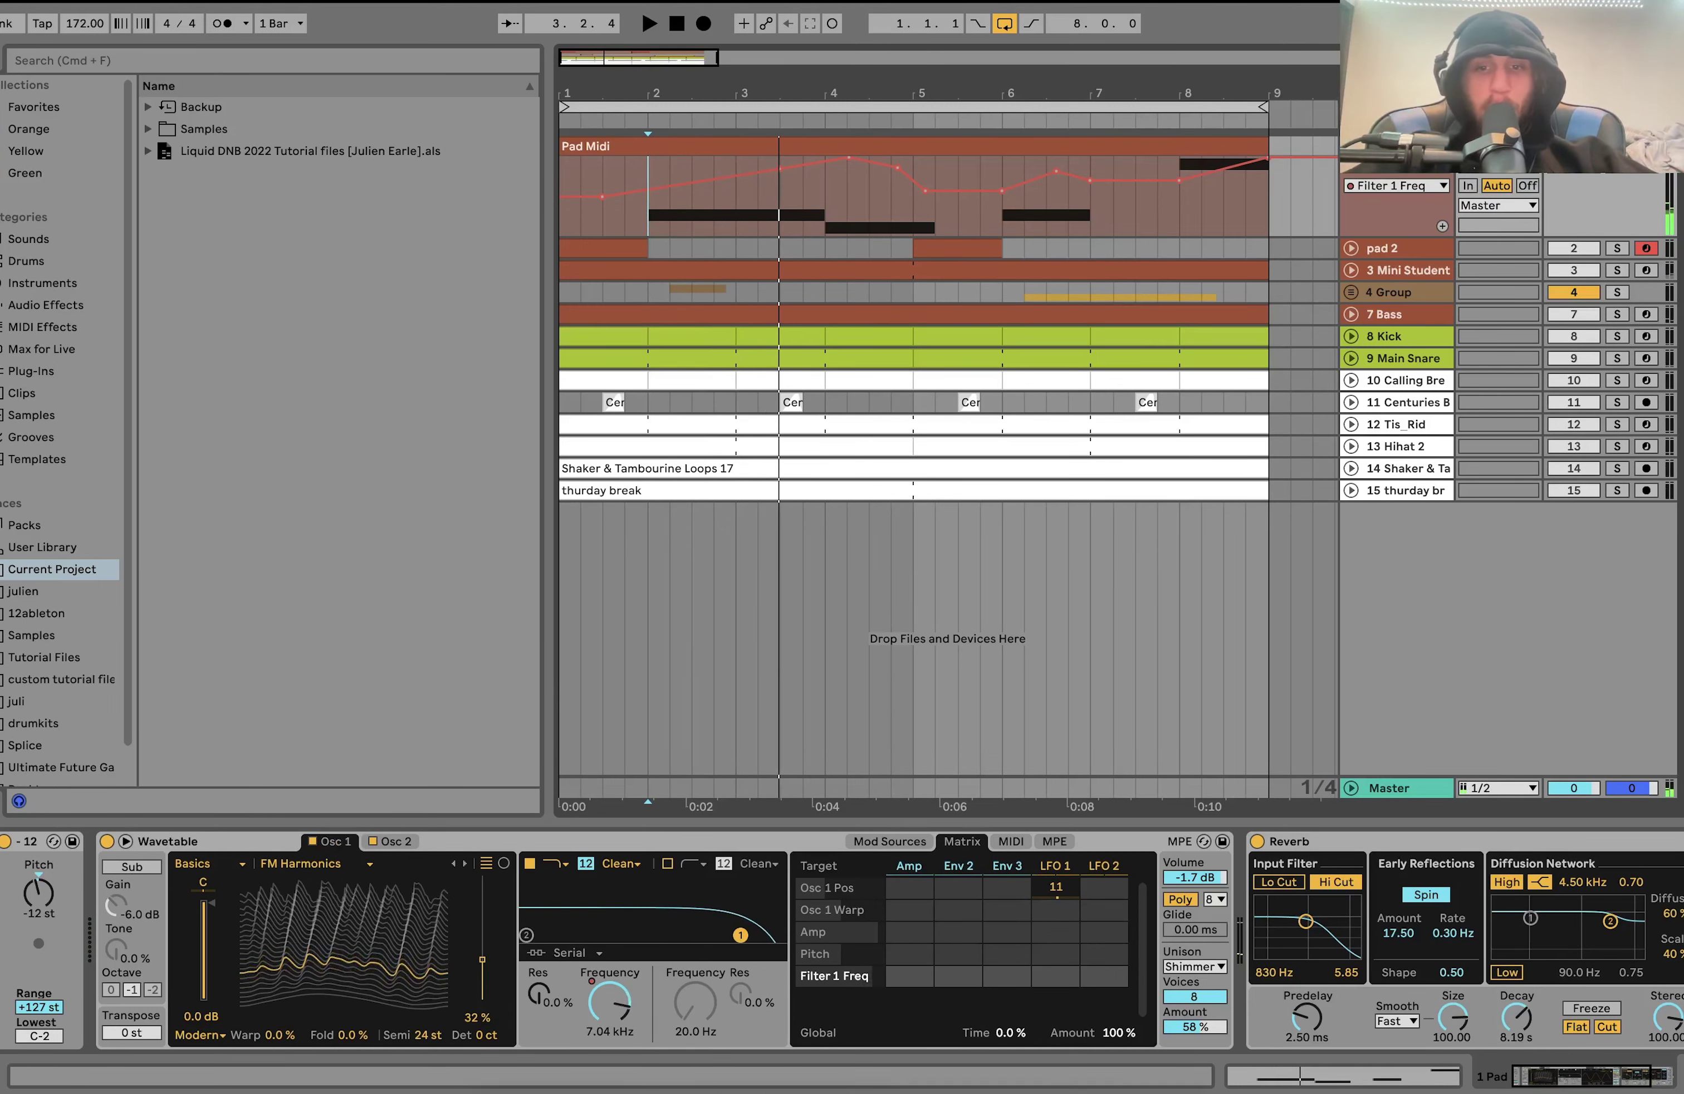
scroll(1182, 1039, right, 5)
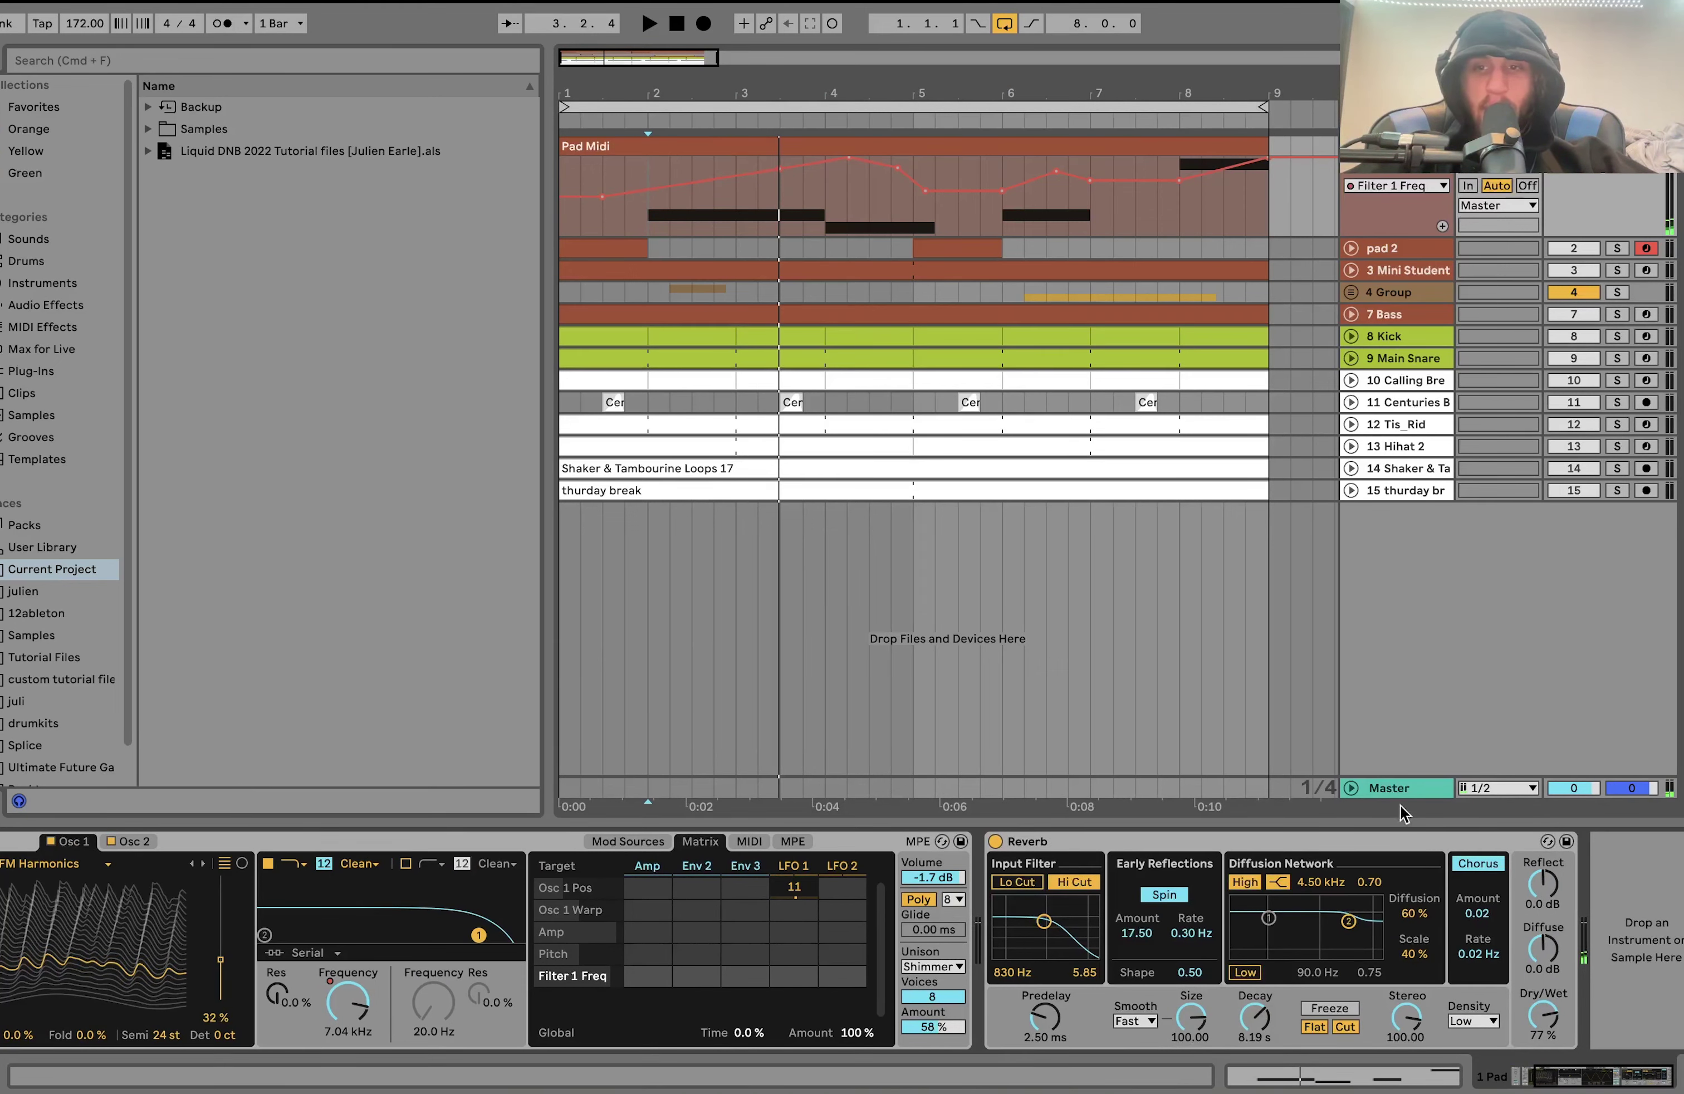
Solo and expand the pad 2 track, and play its chord from bar 1.
click(1617, 248)
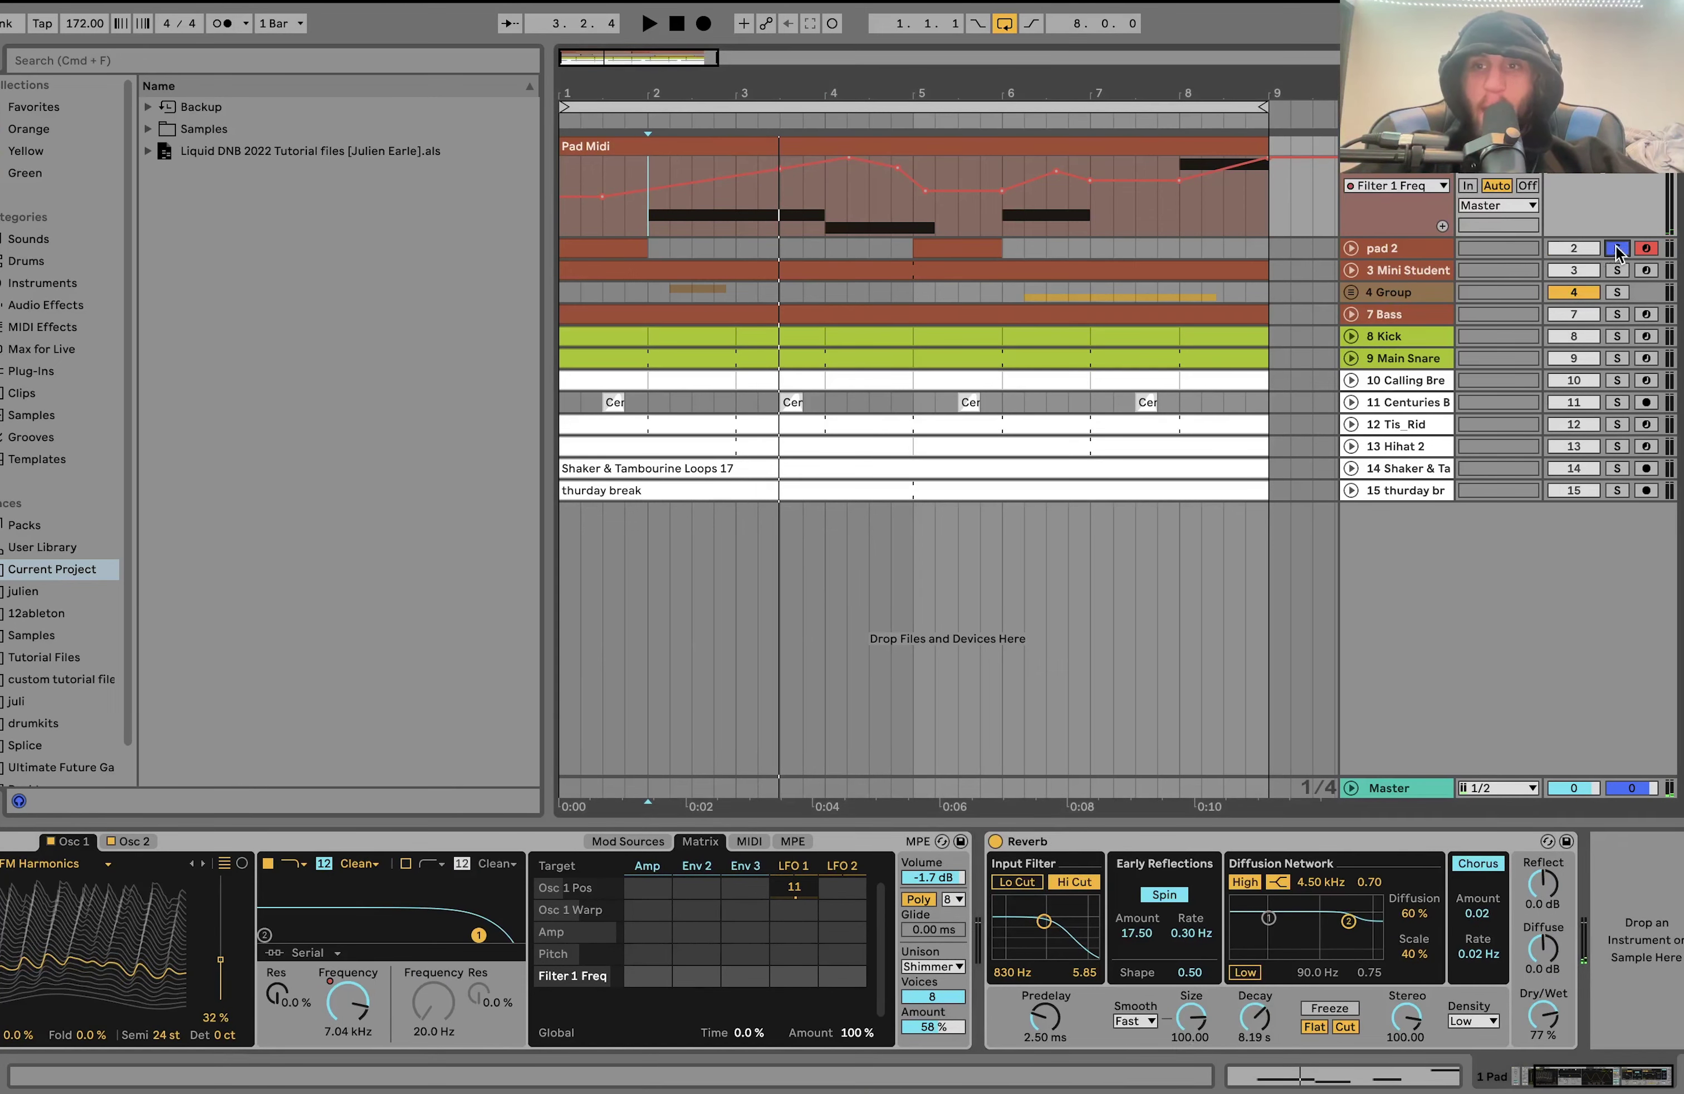
click(1351, 248)
click(604, 247)
key(space)
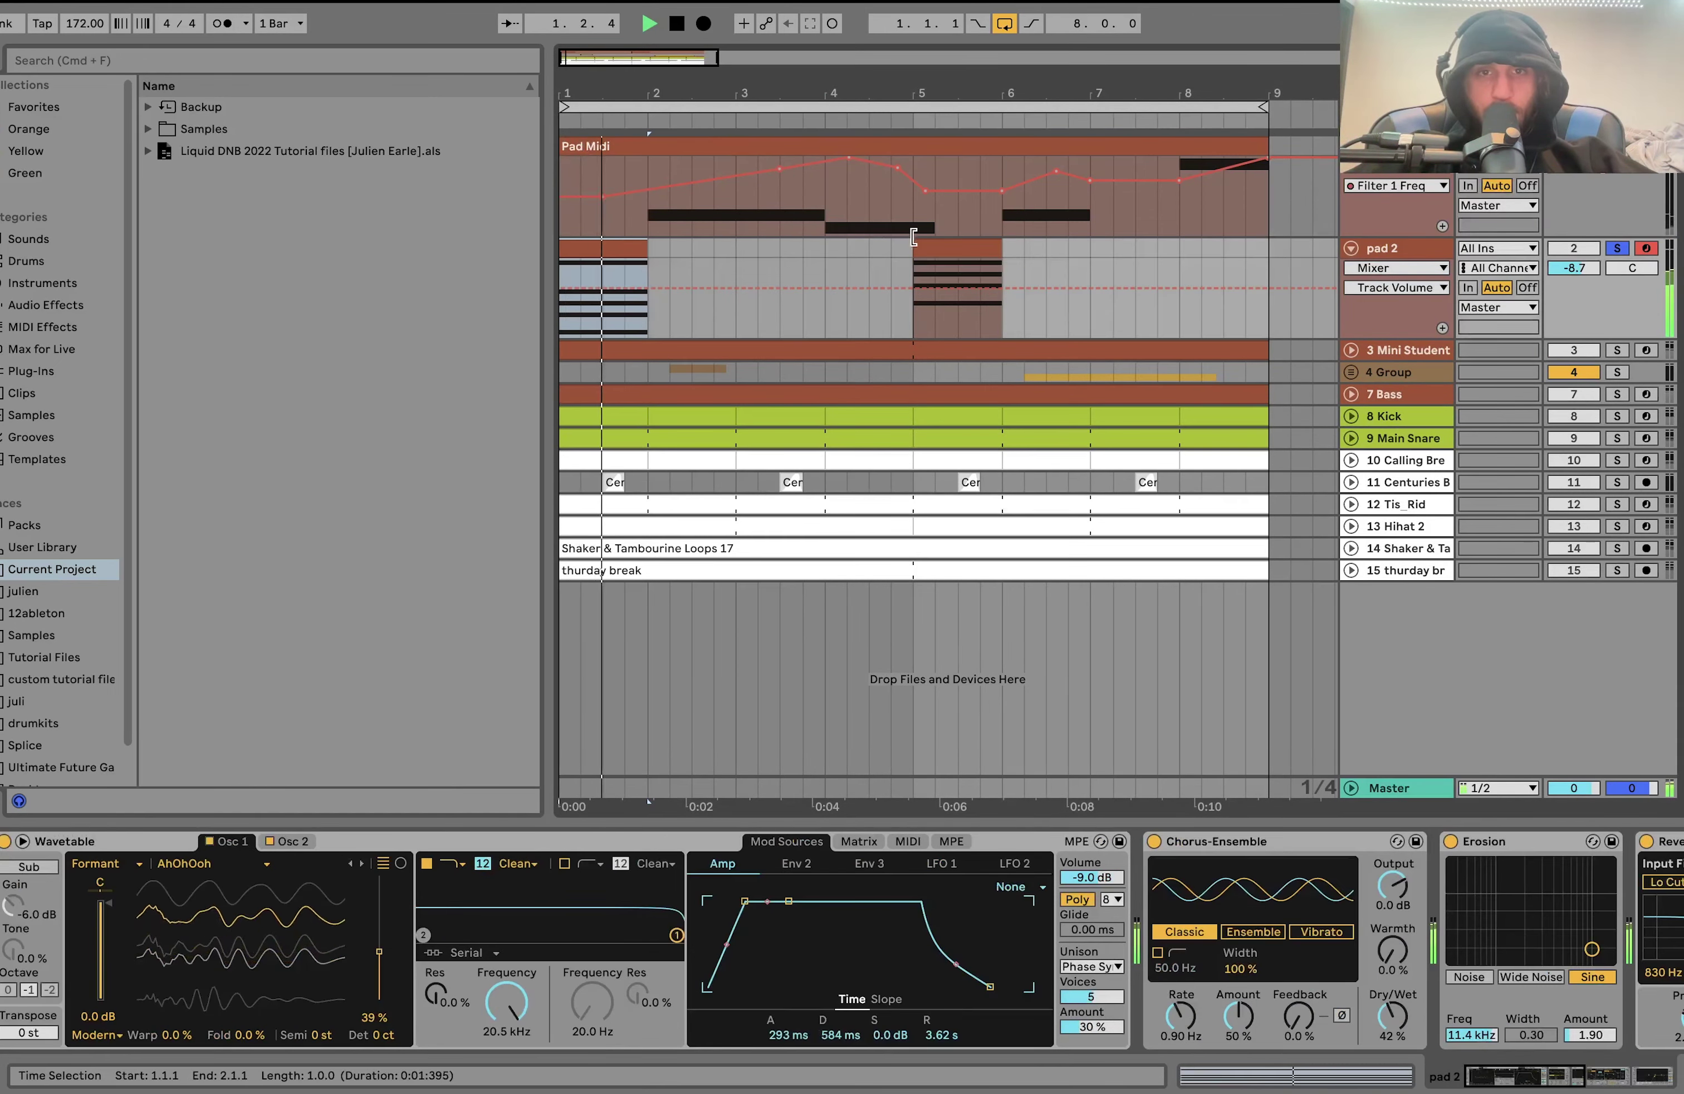
Consolidate the pad 2 clips from bar 1 to bar 9 into one clip and open its notes.
shift+click(1269, 248)
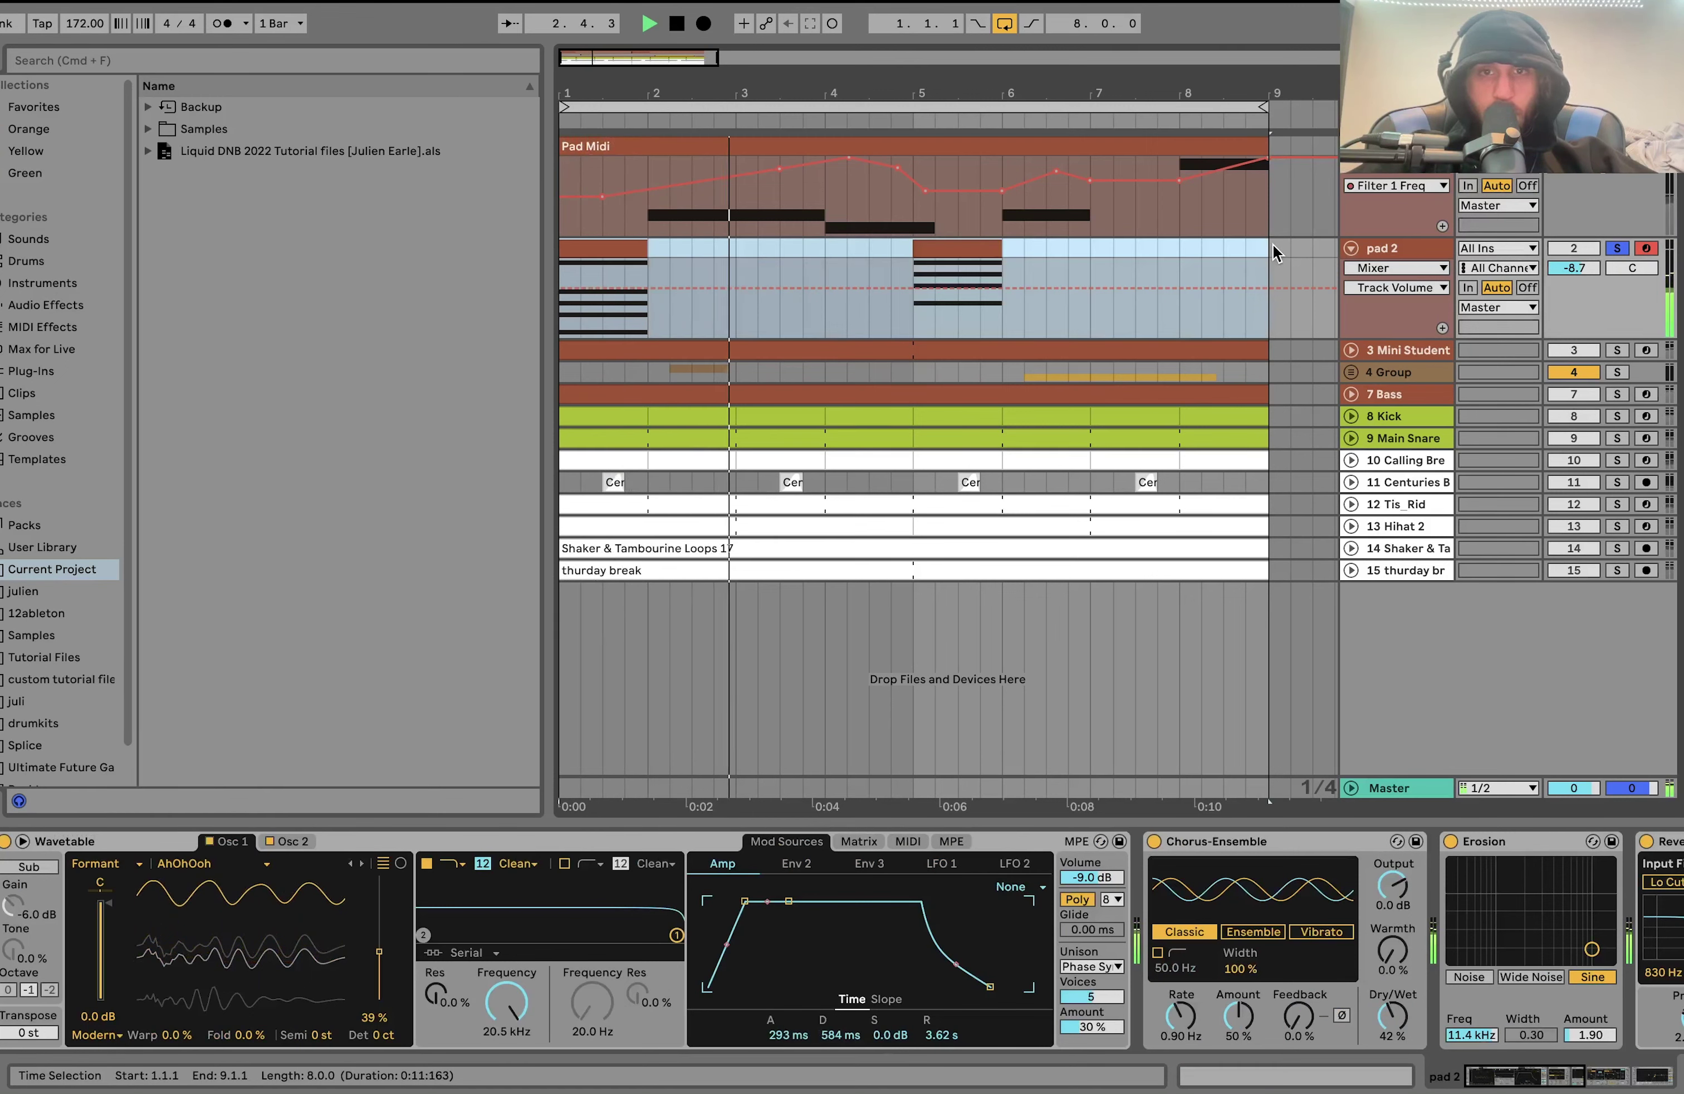
click(912, 330)
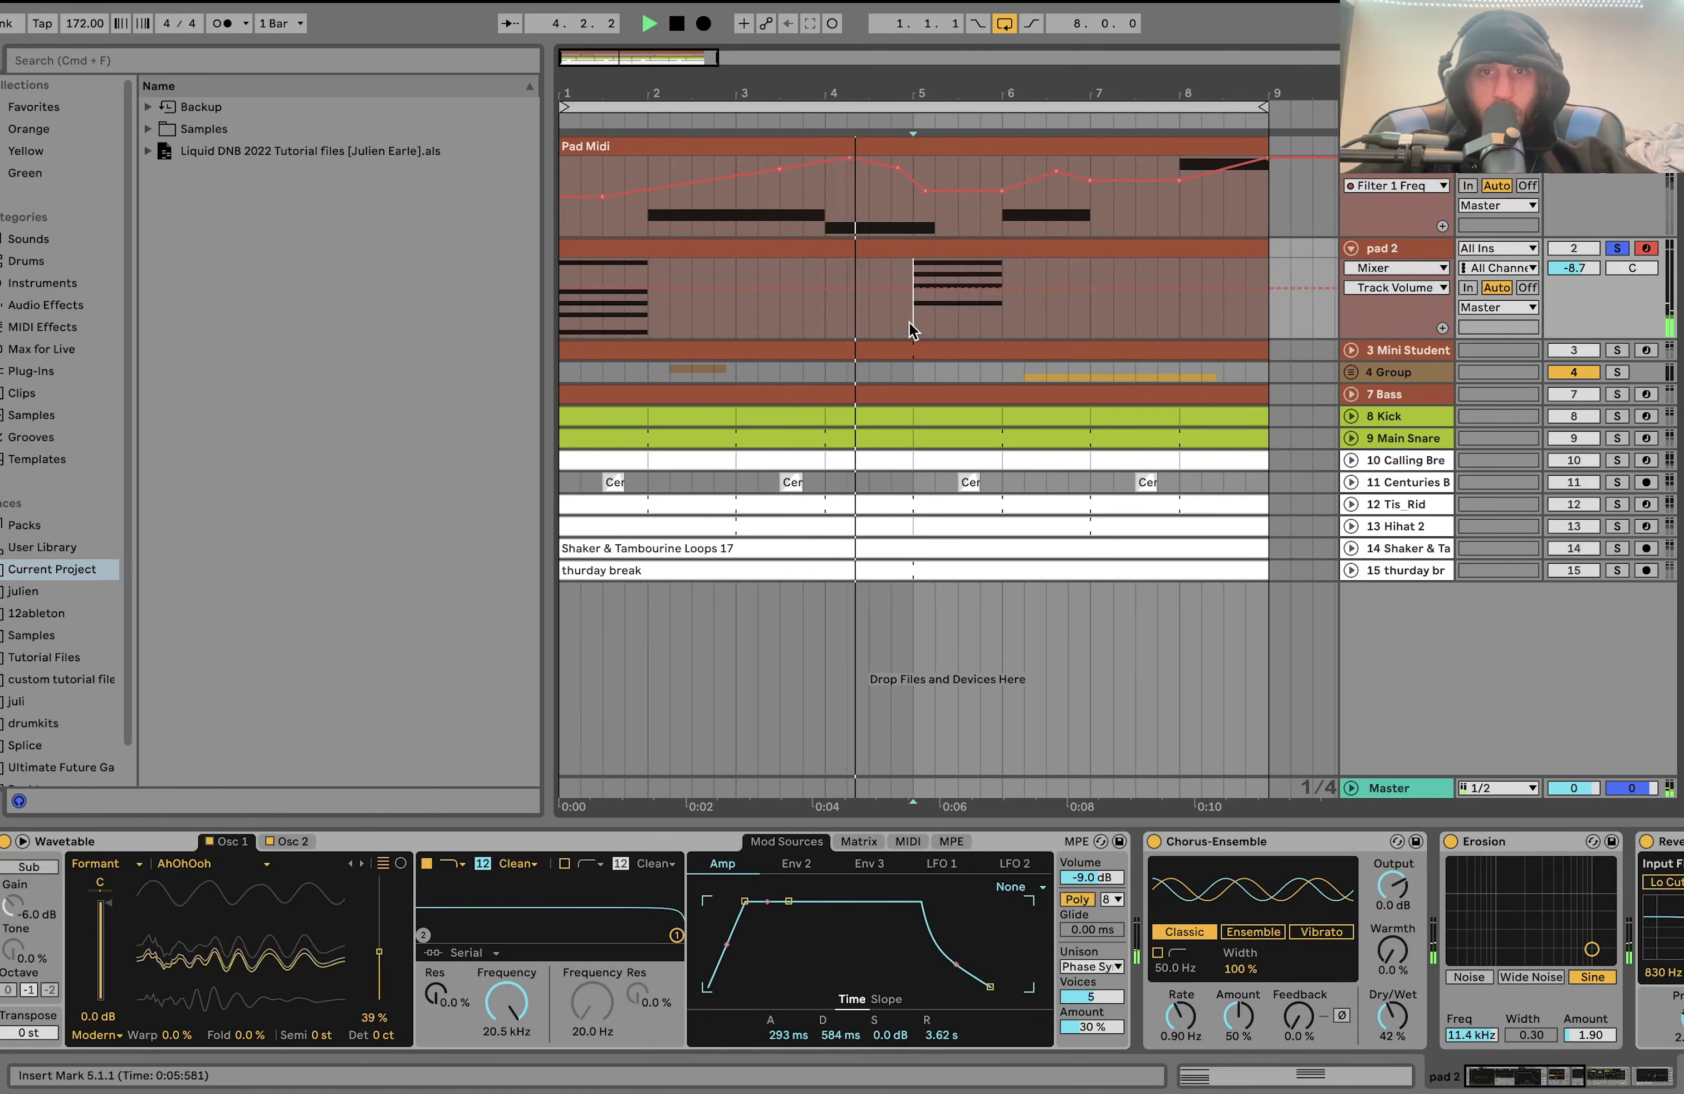
click(938, 245)
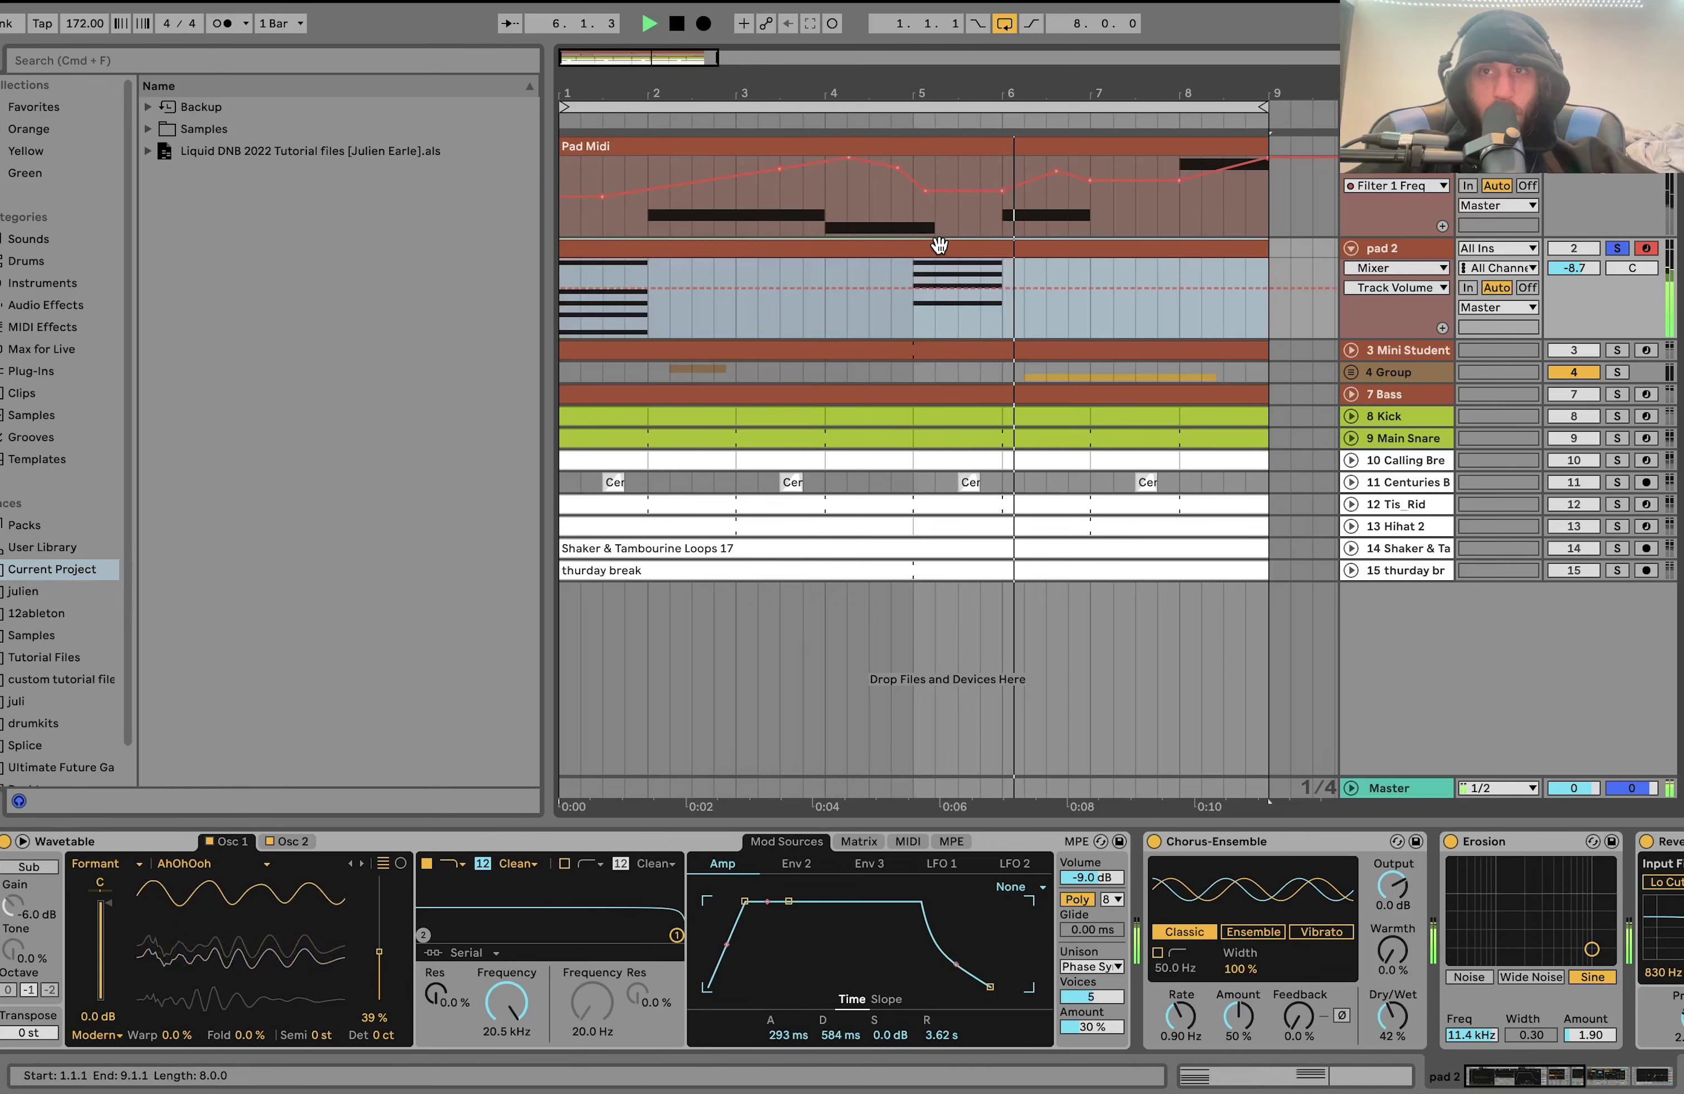
double_click(939, 245)
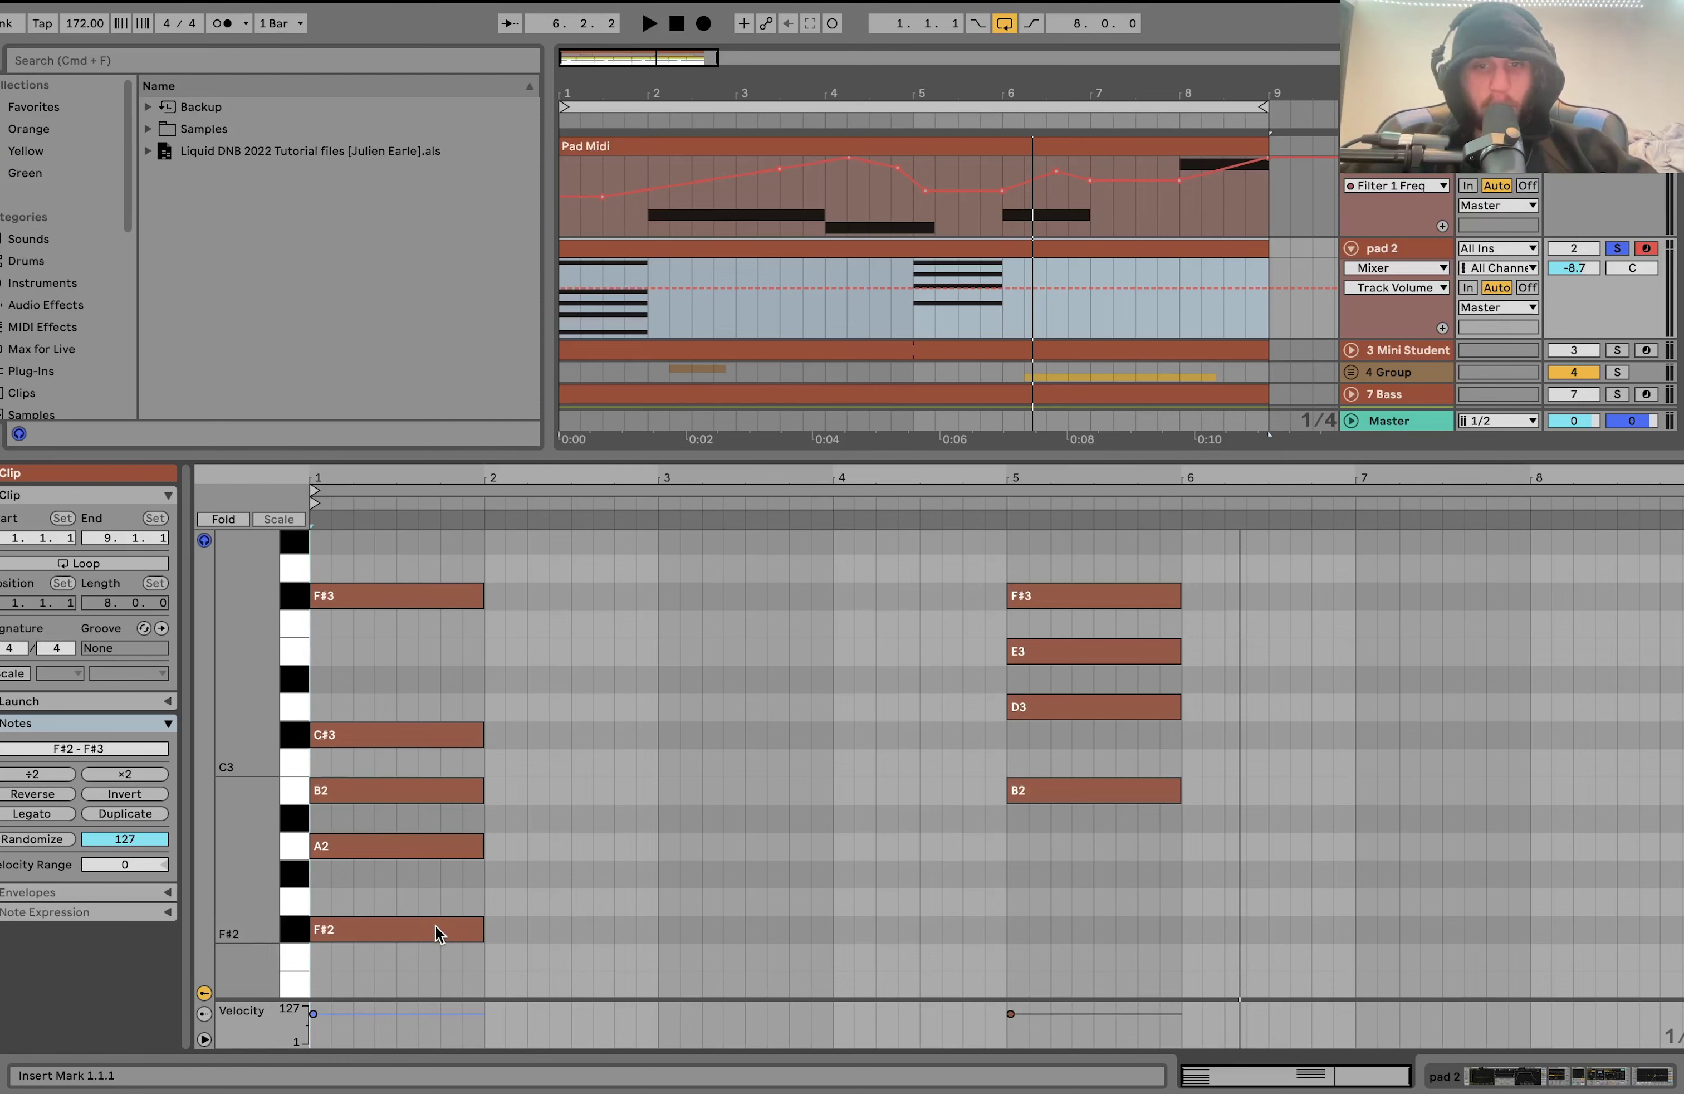
Examine and audition the pad 2 chords at bars 1 and 5, as whole chords and as individual notes.
drag(419, 993, 431, 568)
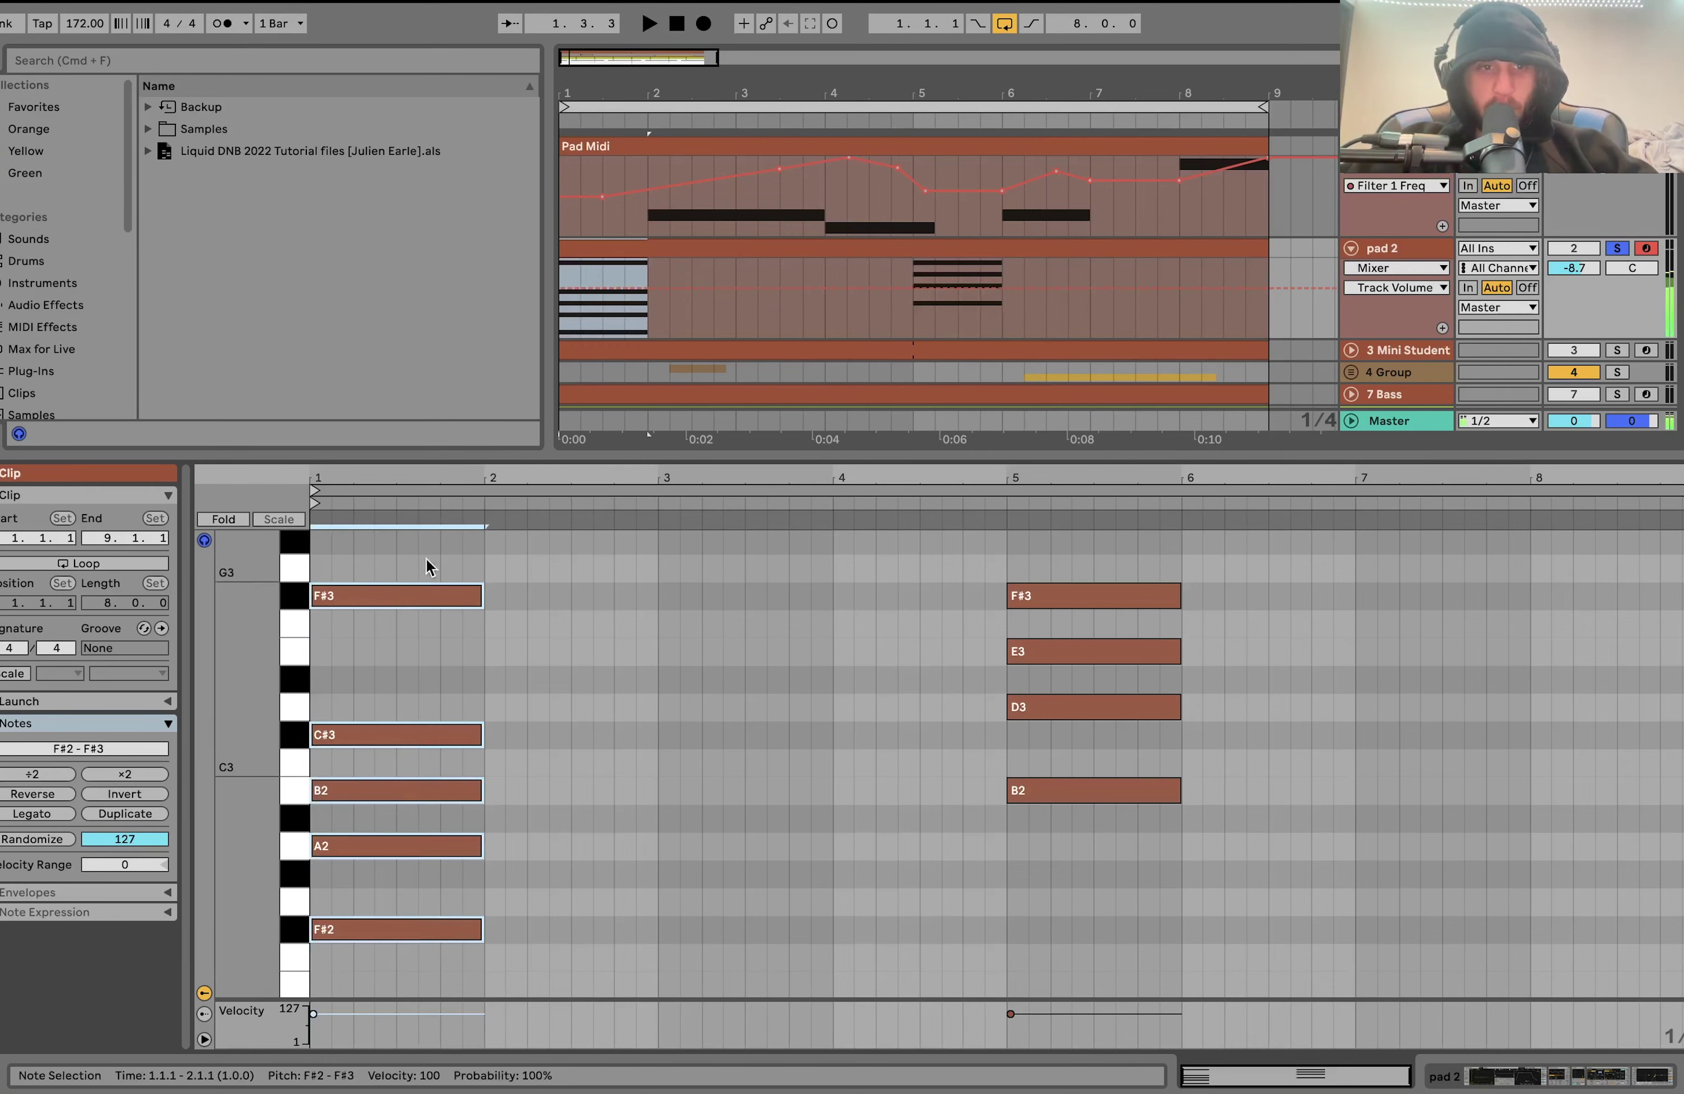
drag(1136, 889, 1097, 591)
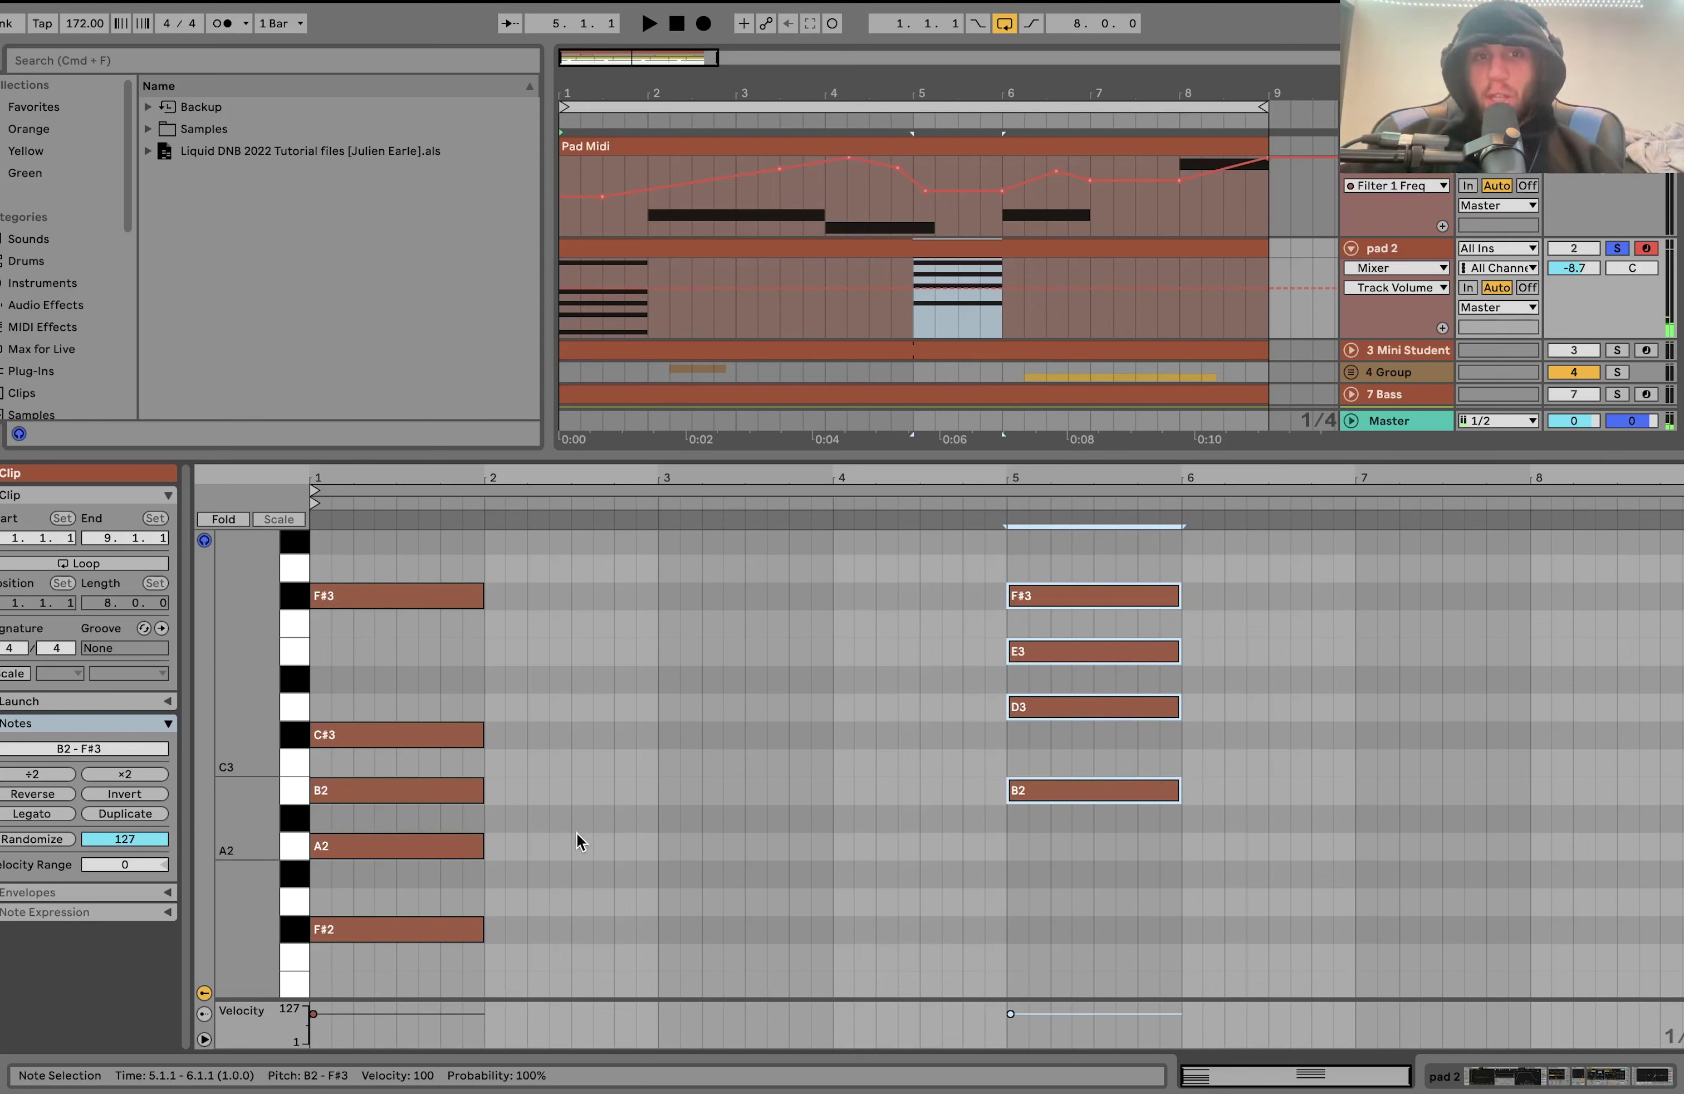
click(402, 921)
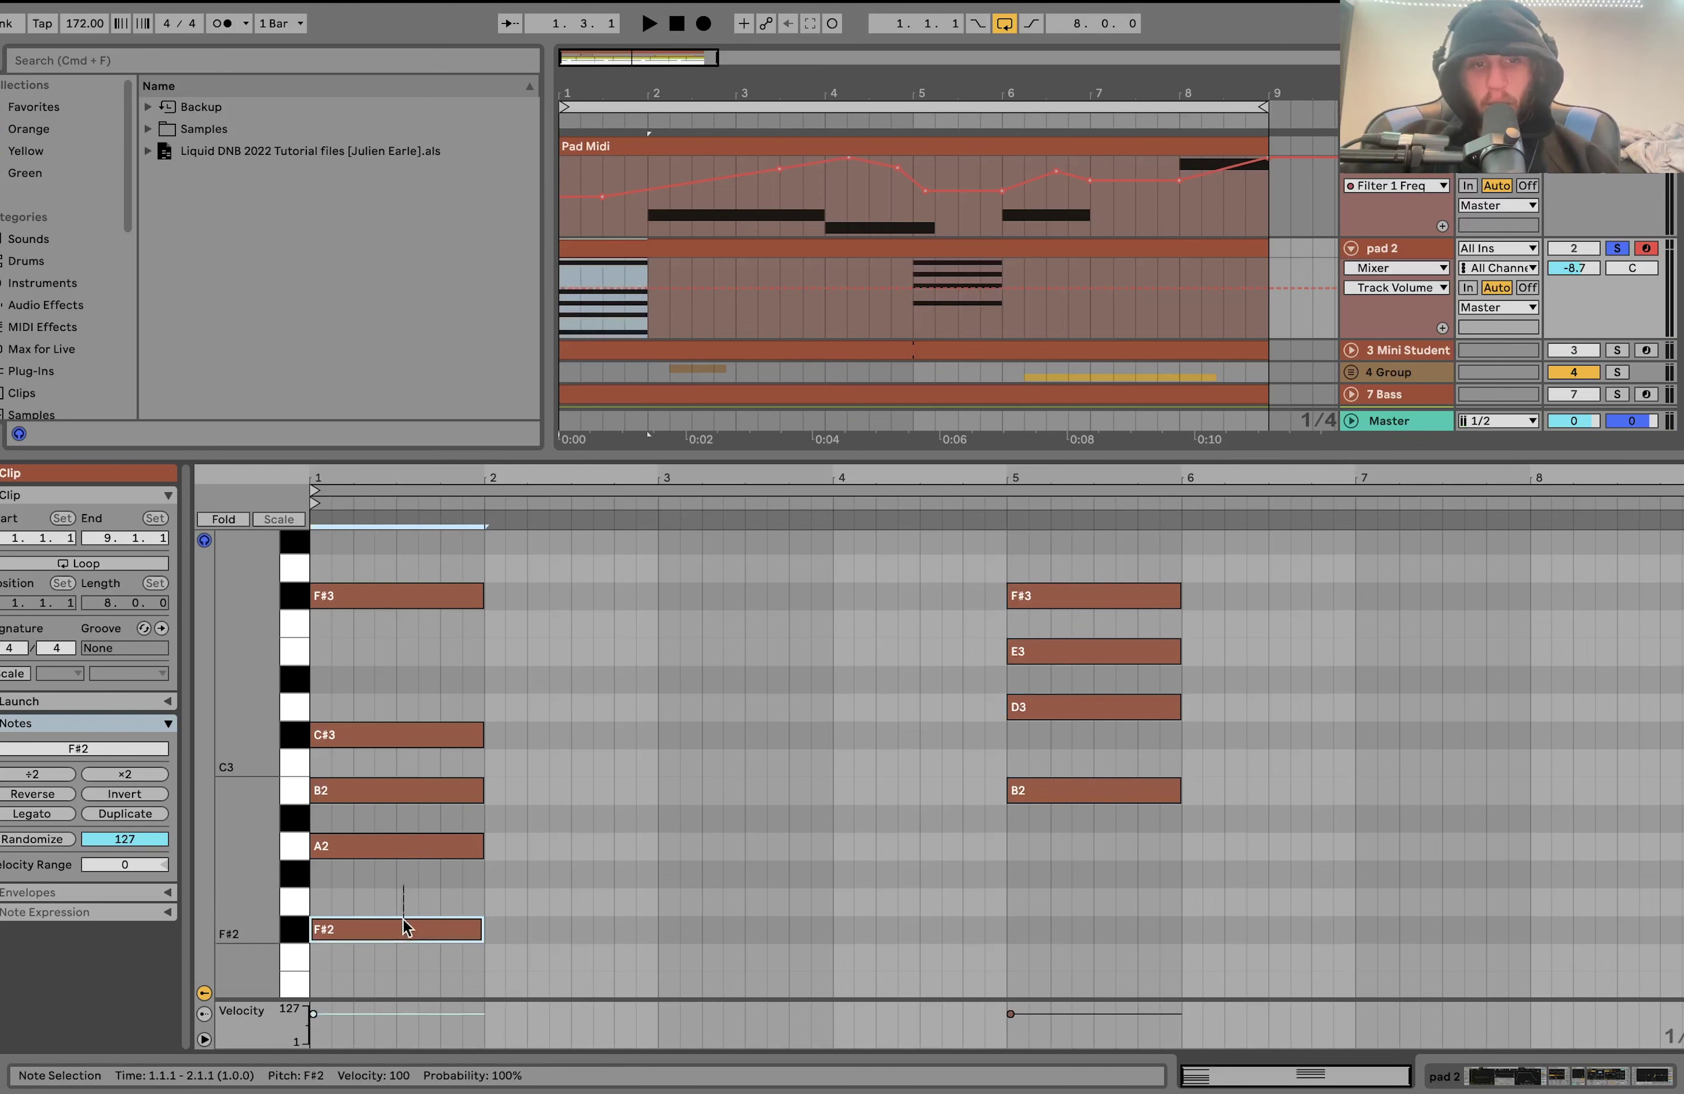
click(397, 846)
click(389, 735)
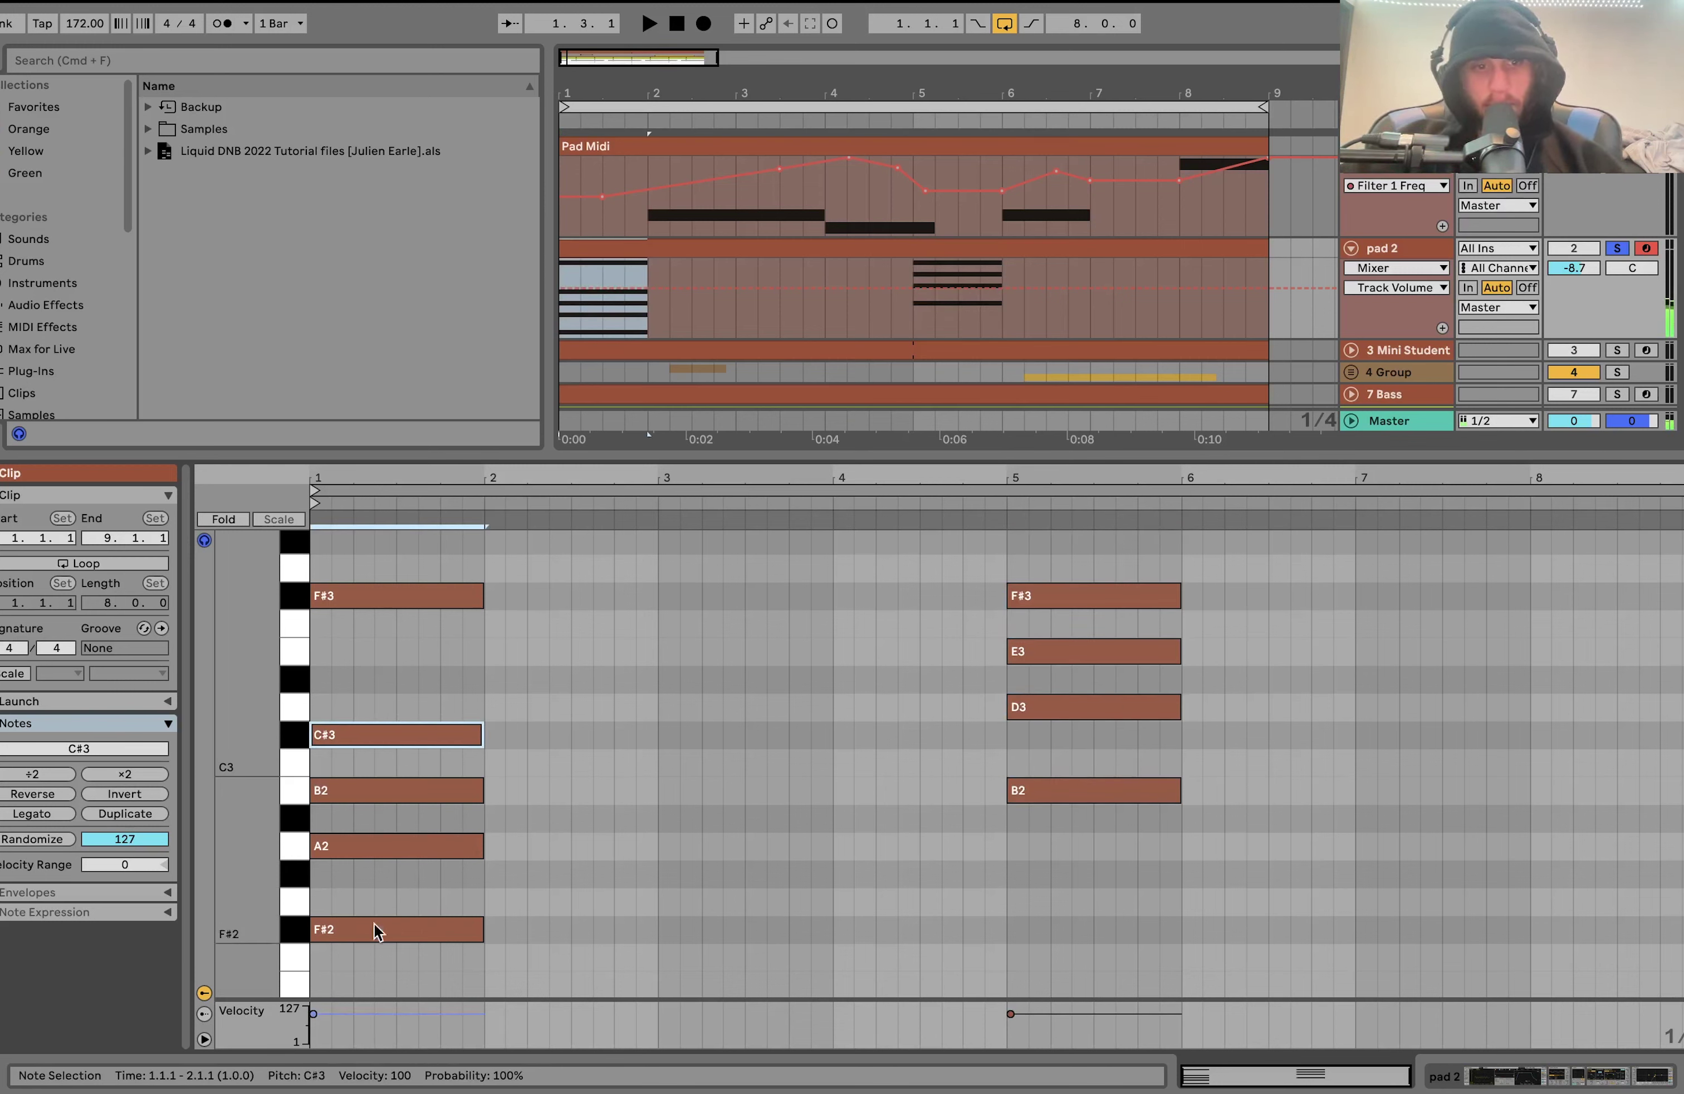
click(409, 792)
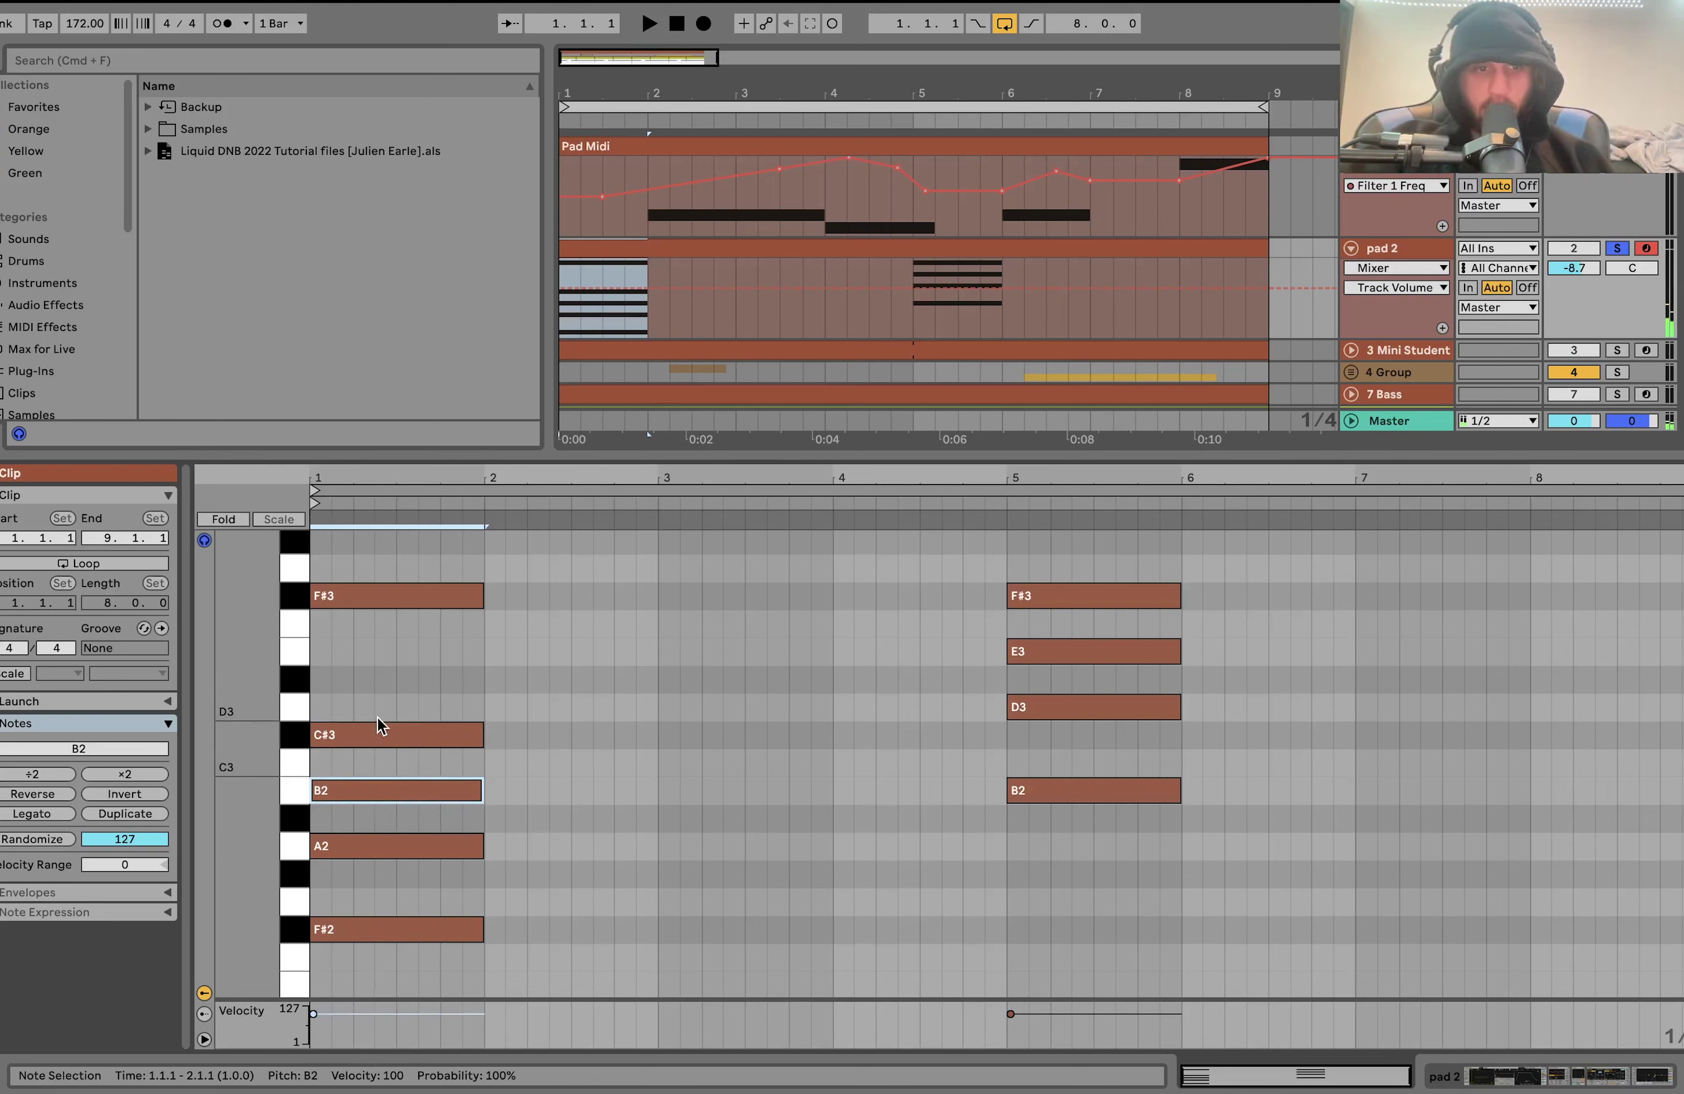
key(space)
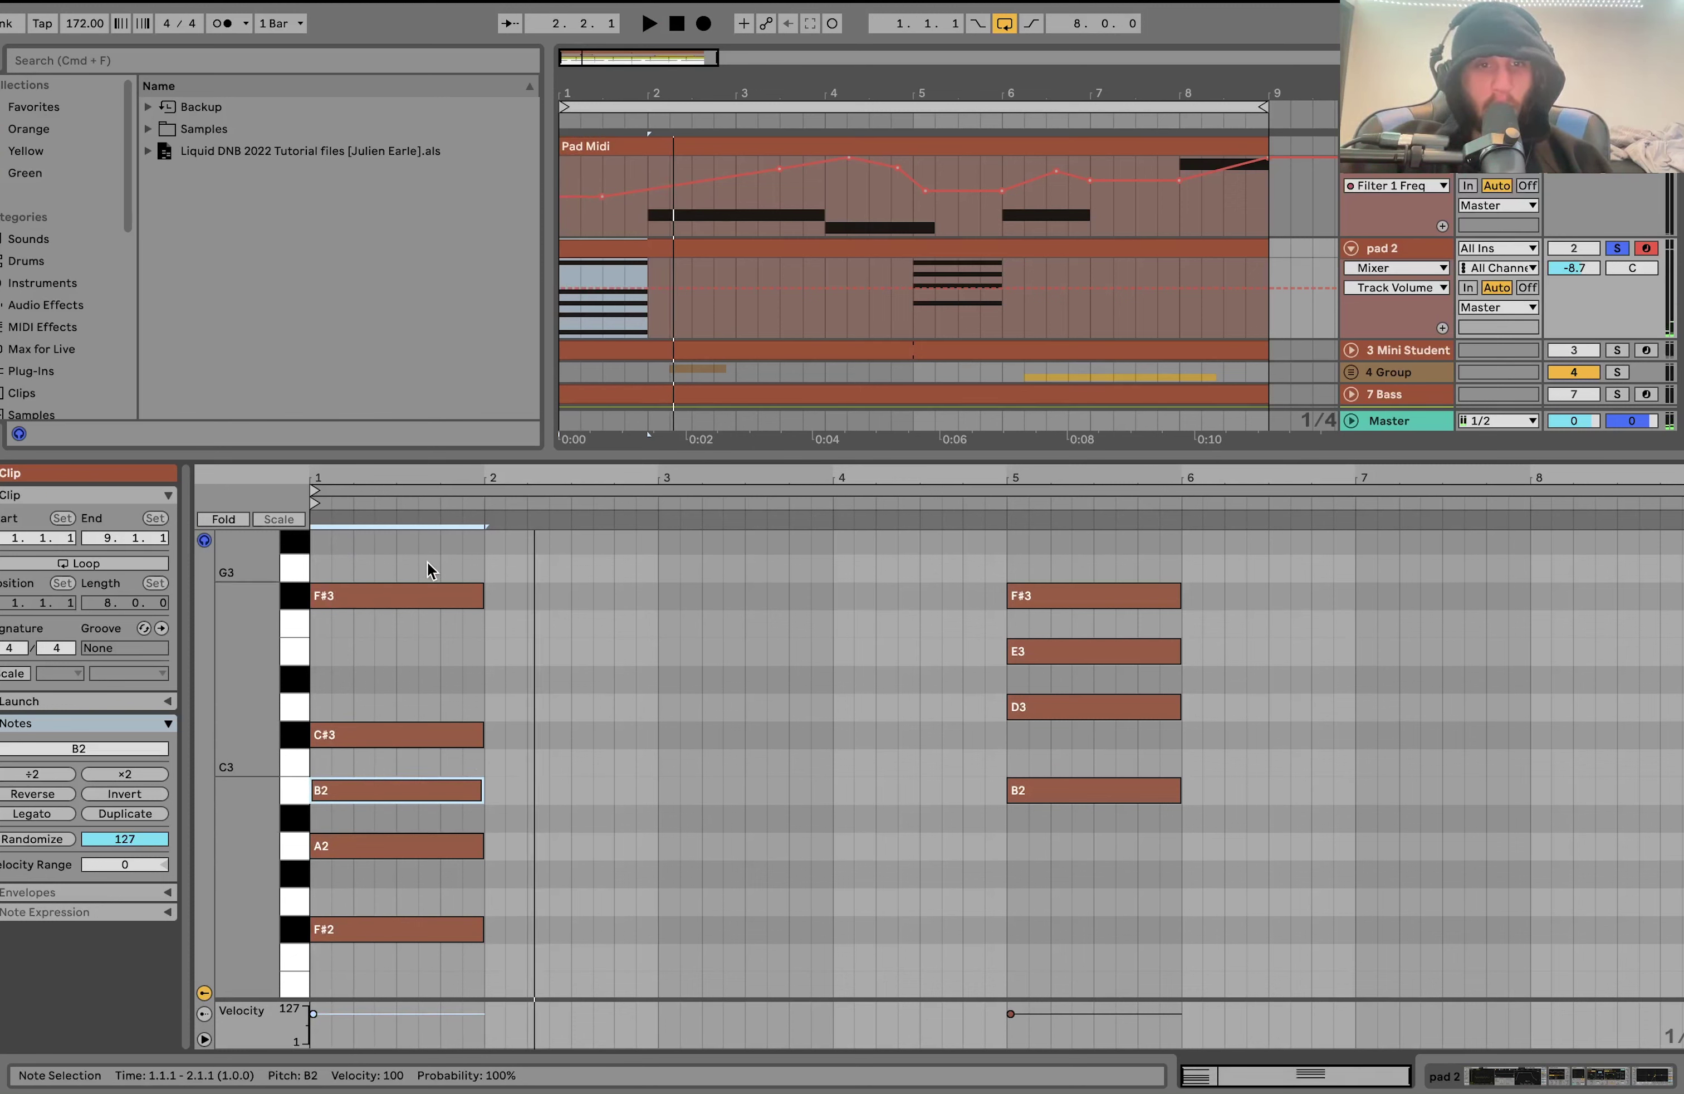
click(418, 597)
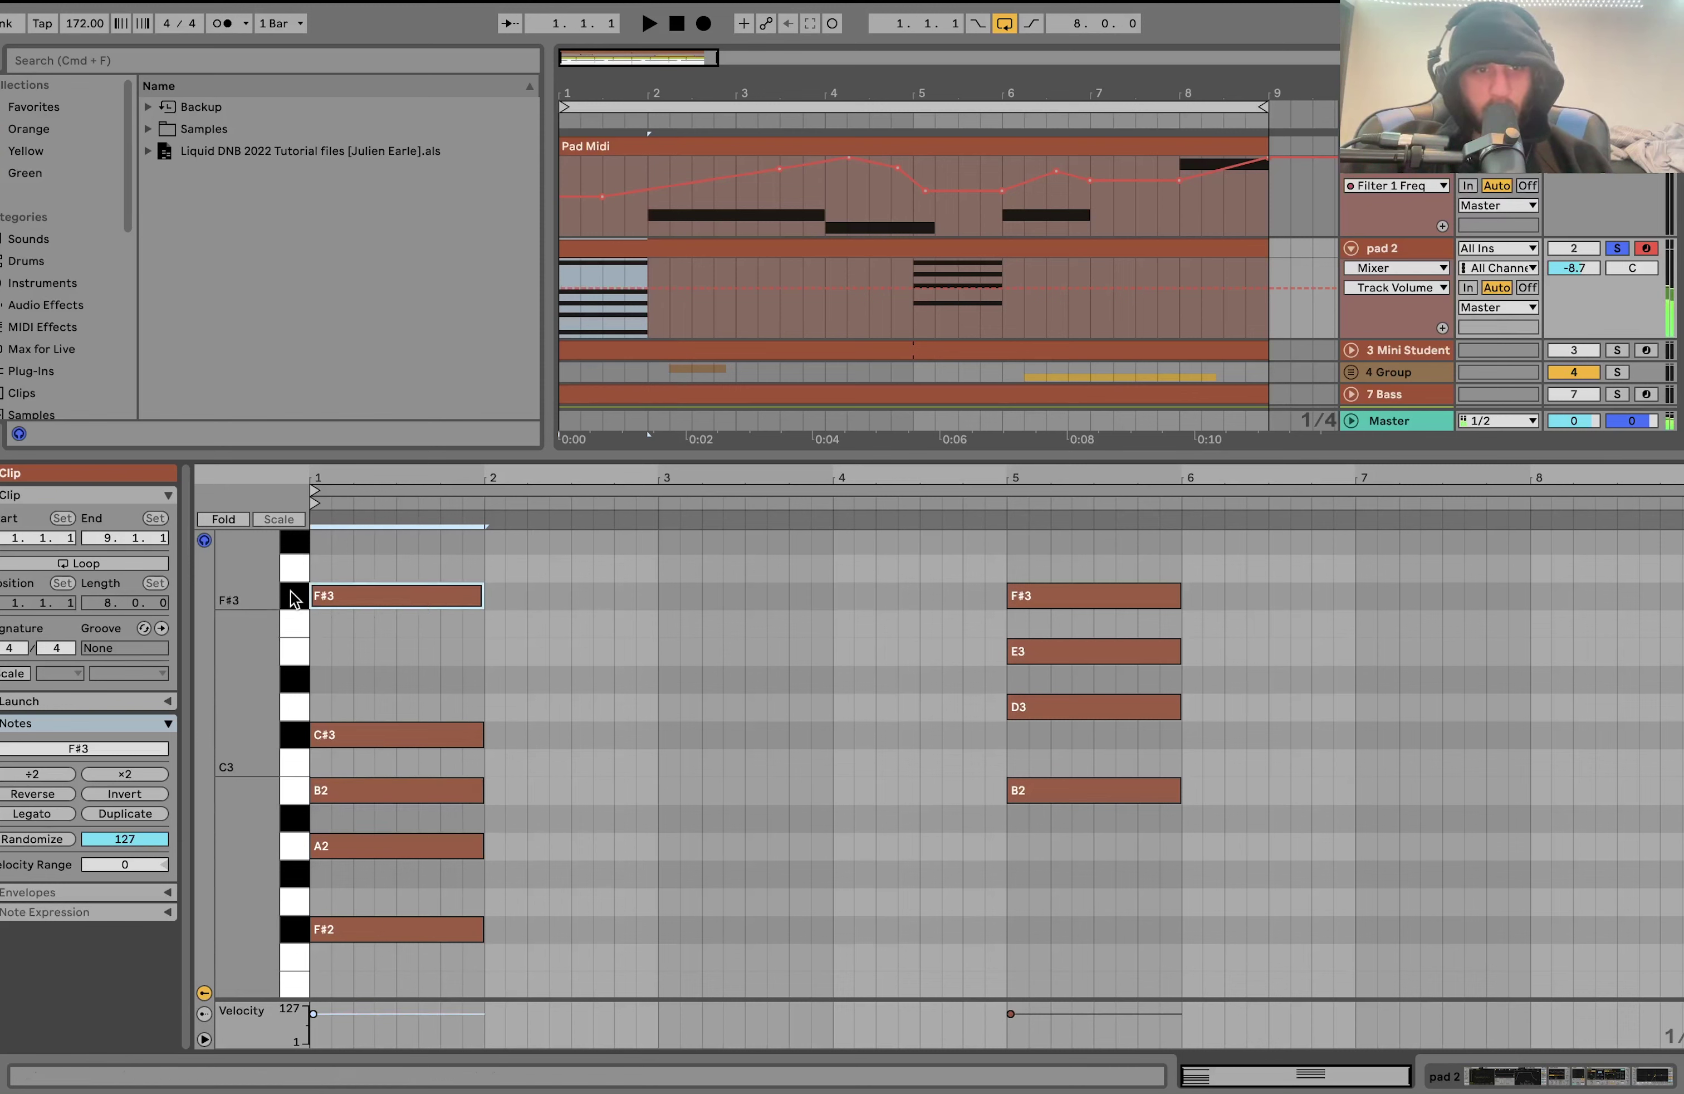
click(914, 316)
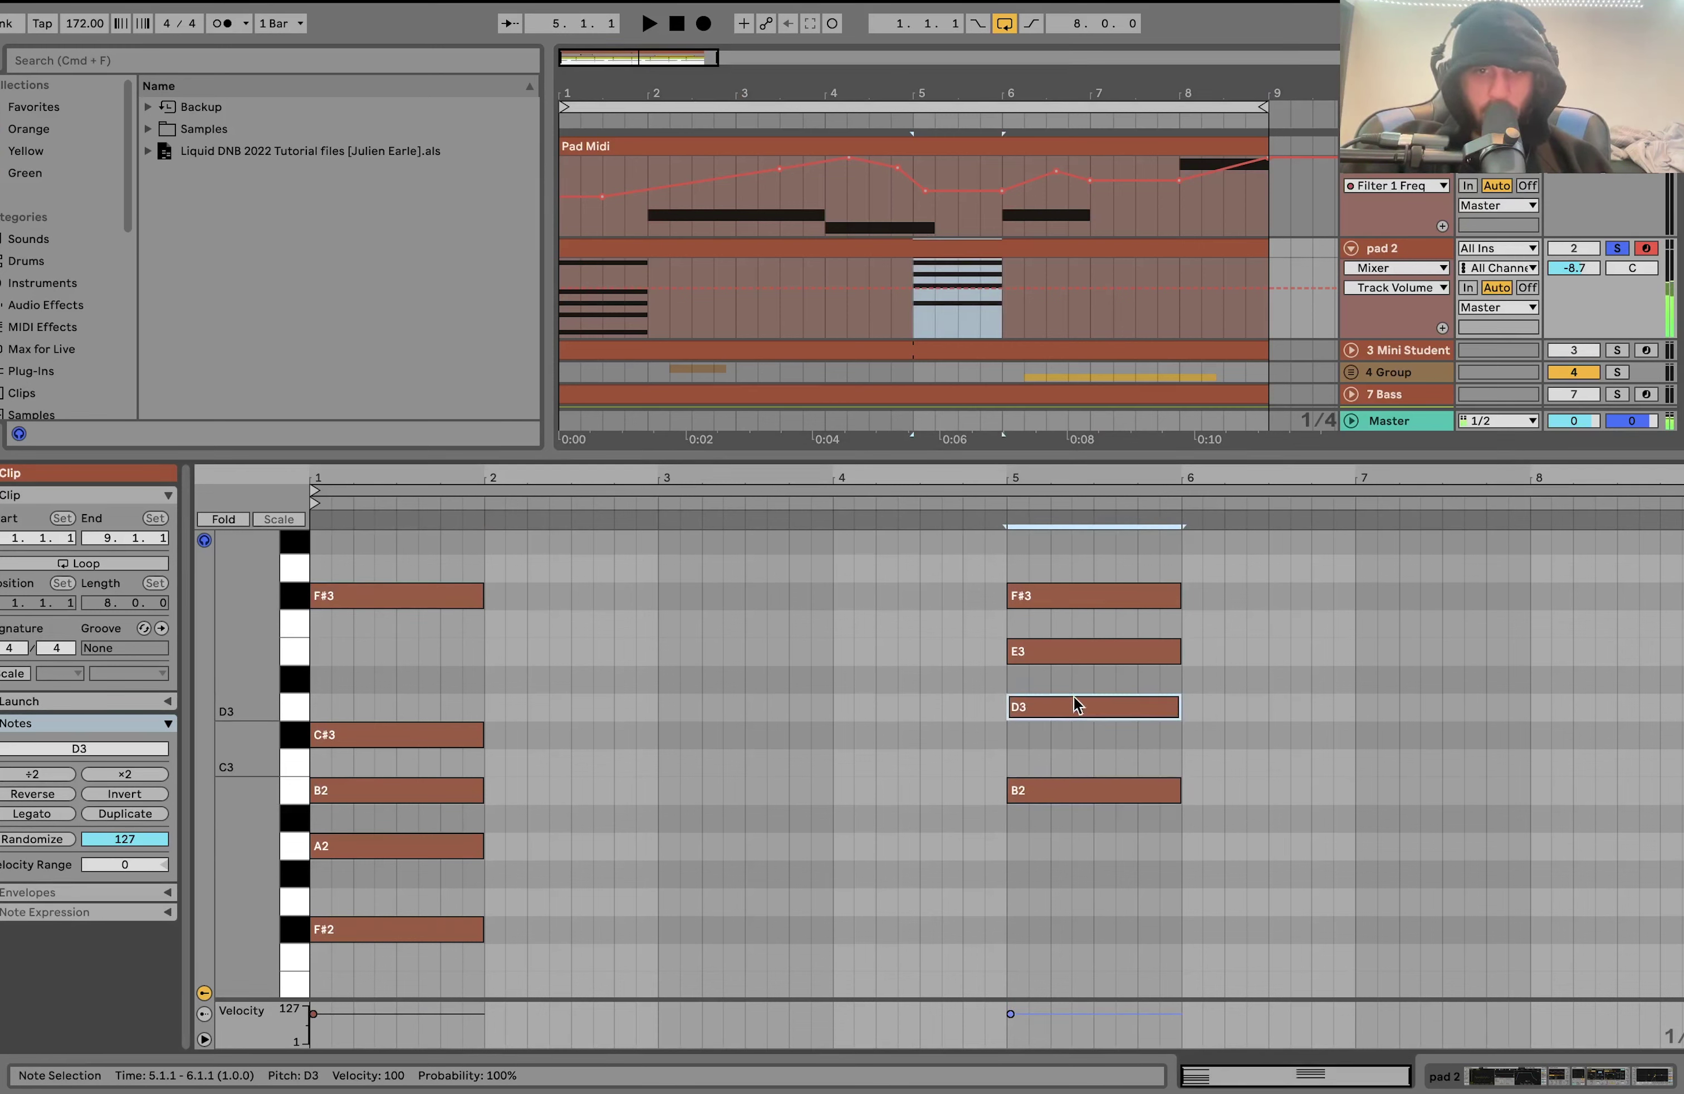
Audition the F#3 and E3 notes of the bar 5 chord, and play the pad 2 chords from bars 5 and 1.
click(1069, 600)
click(1069, 651)
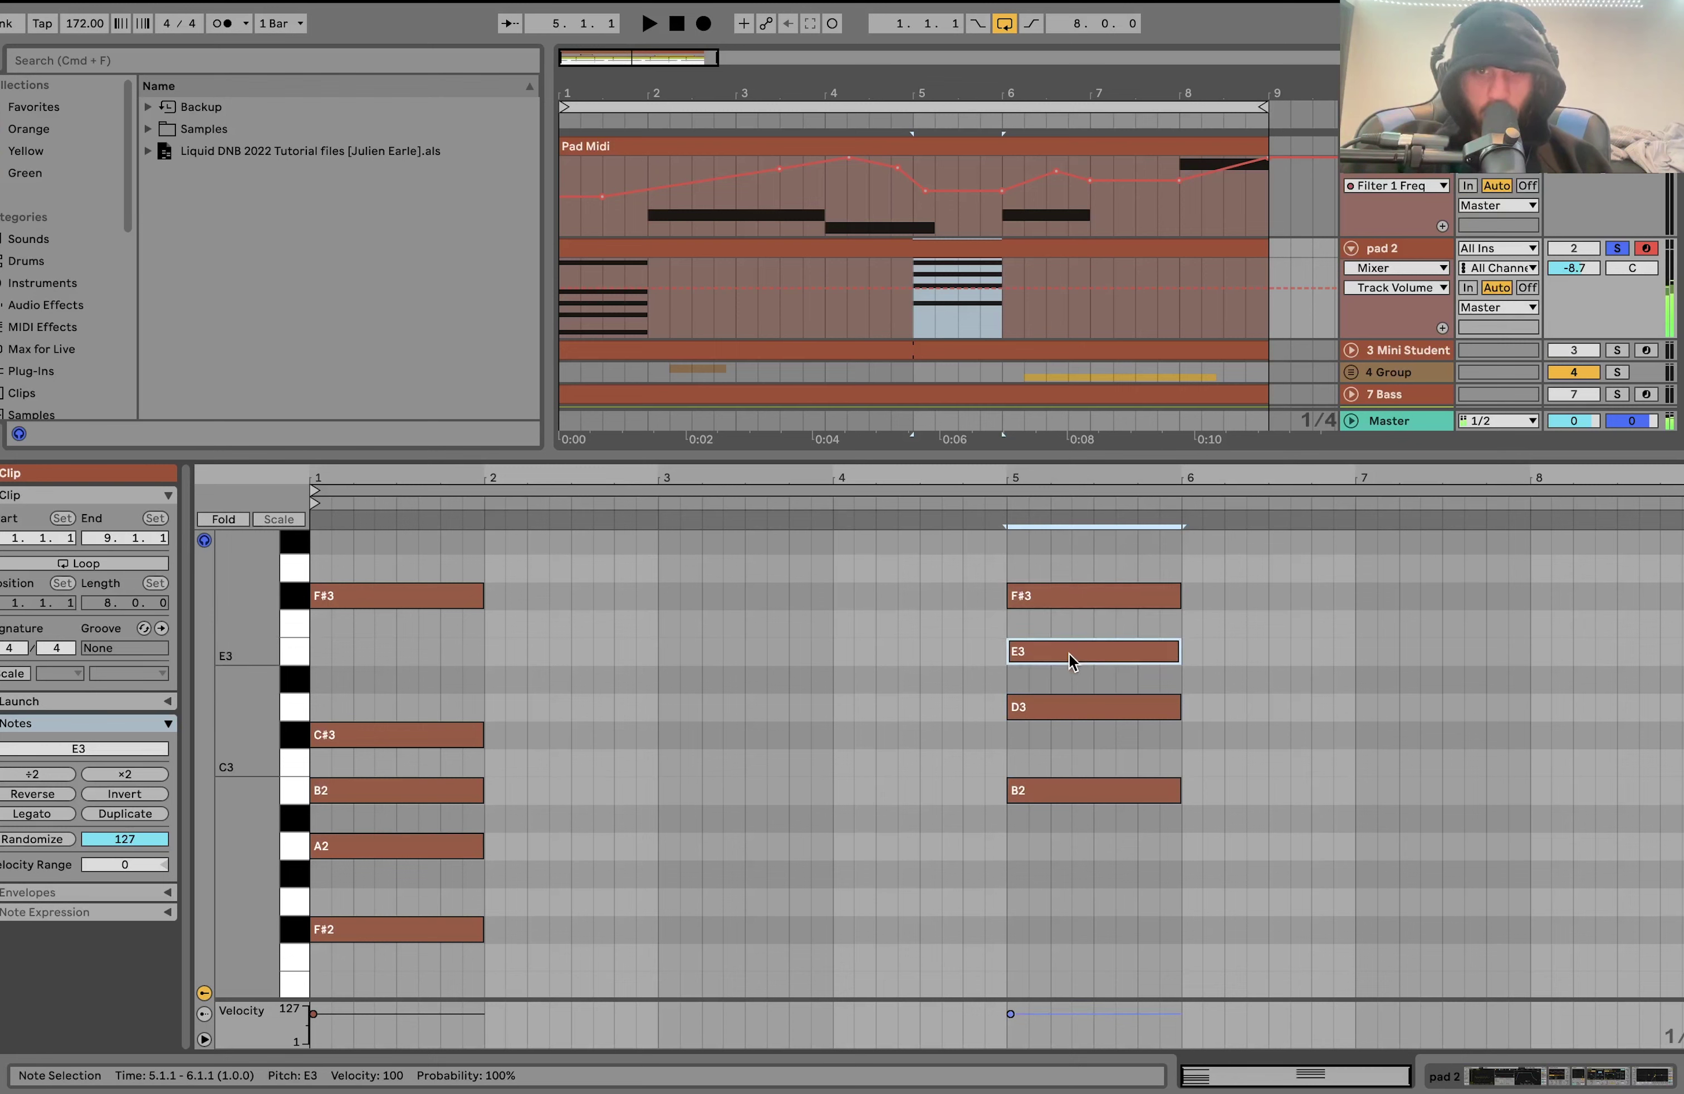
key(space)
key(space)
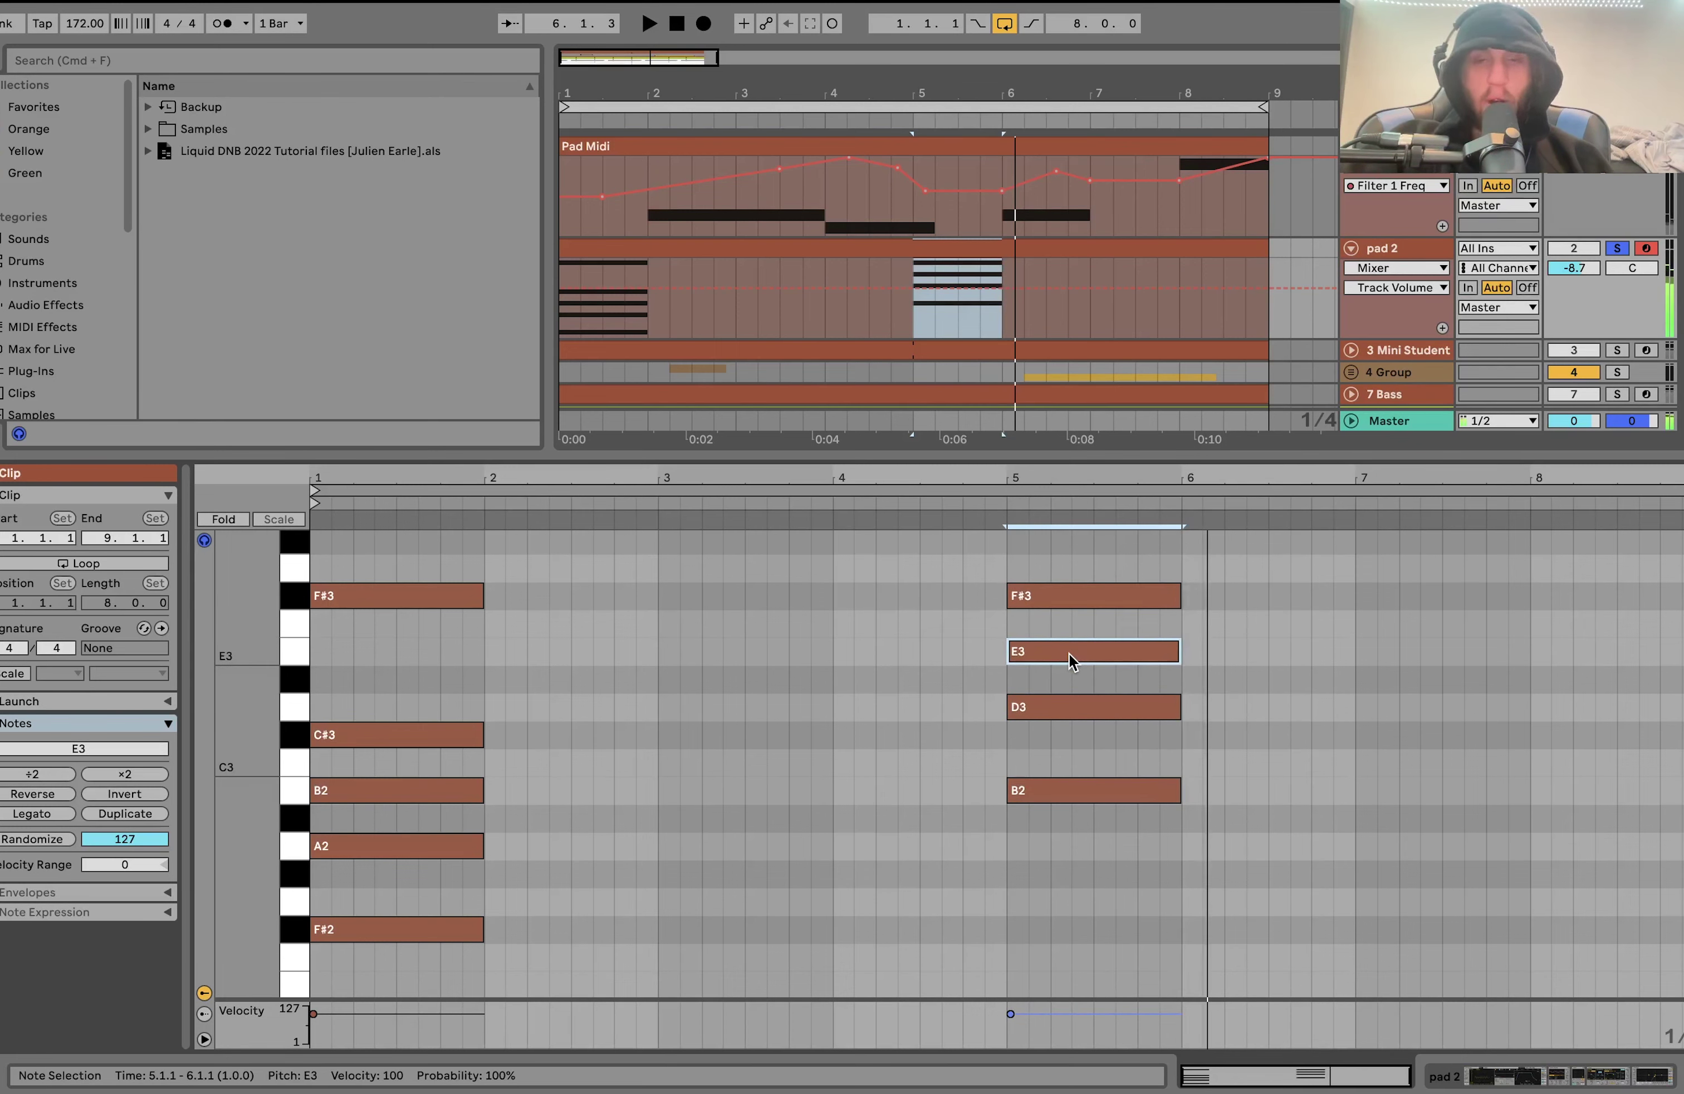
click(933, 255)
key(space)
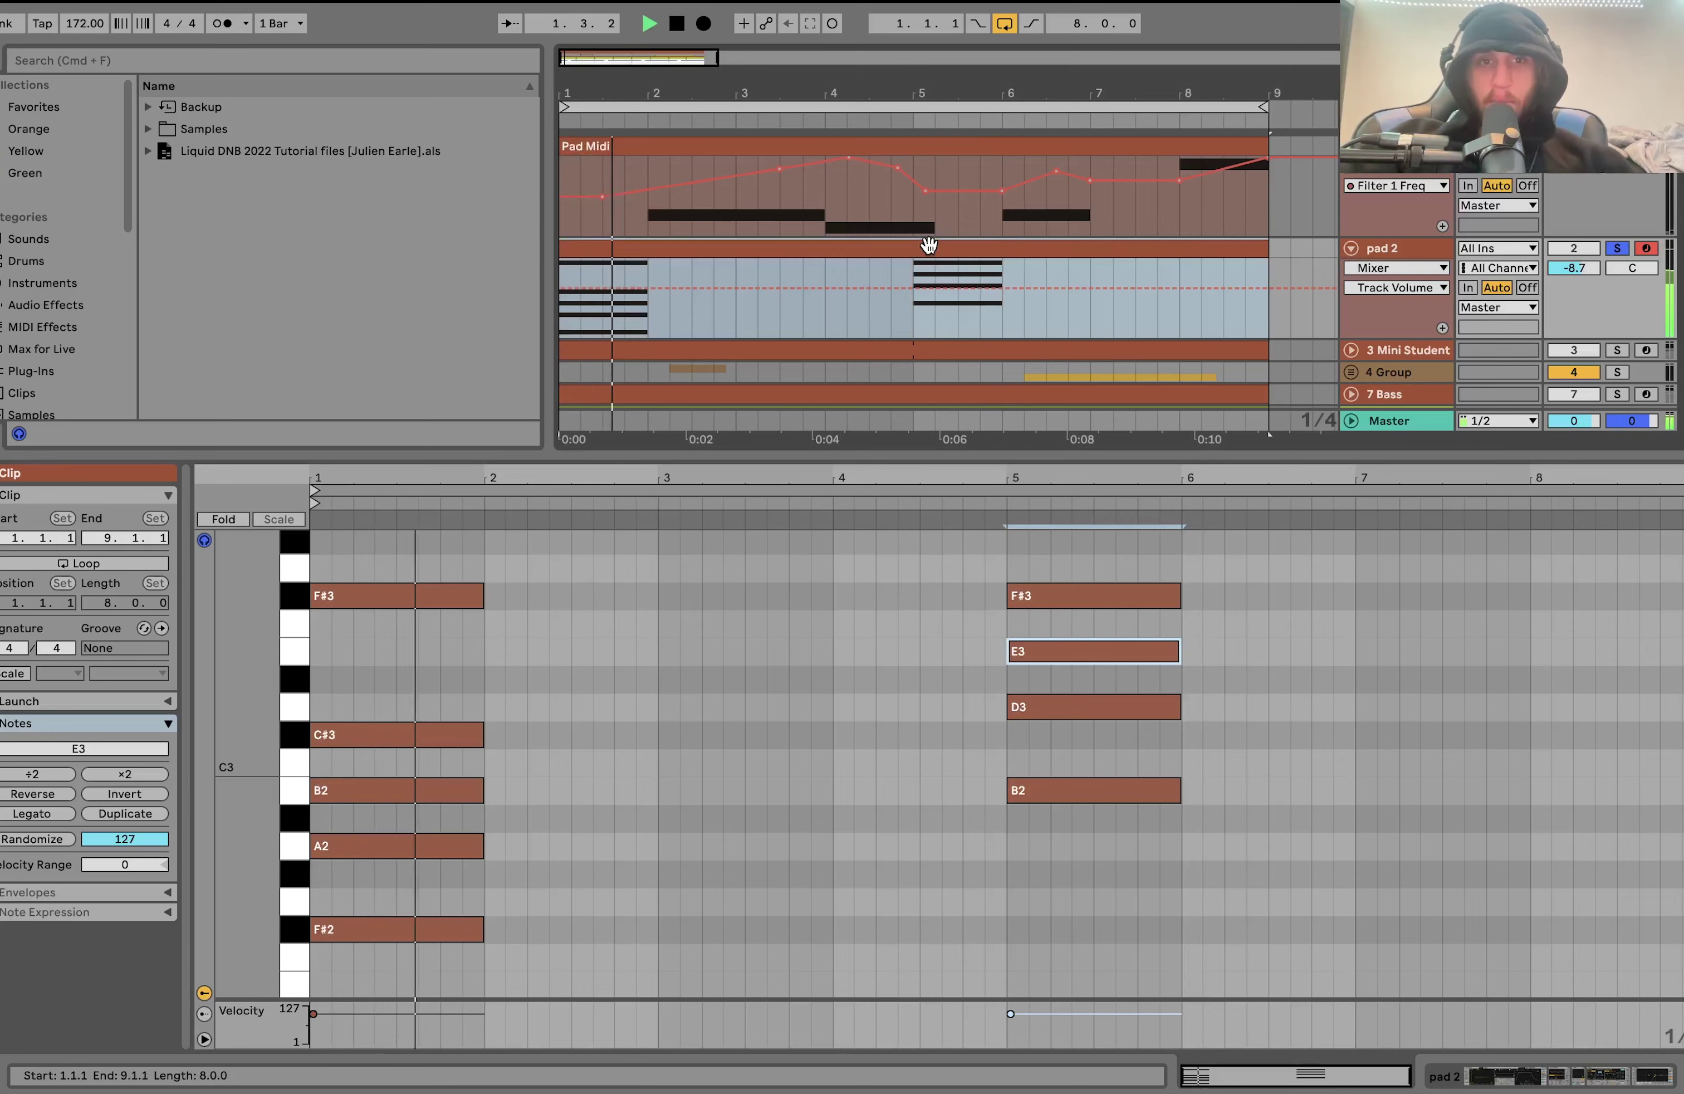
Show the pad 2 device chain and play the track from bar 1 to about bar 7.
click(1531, 1079)
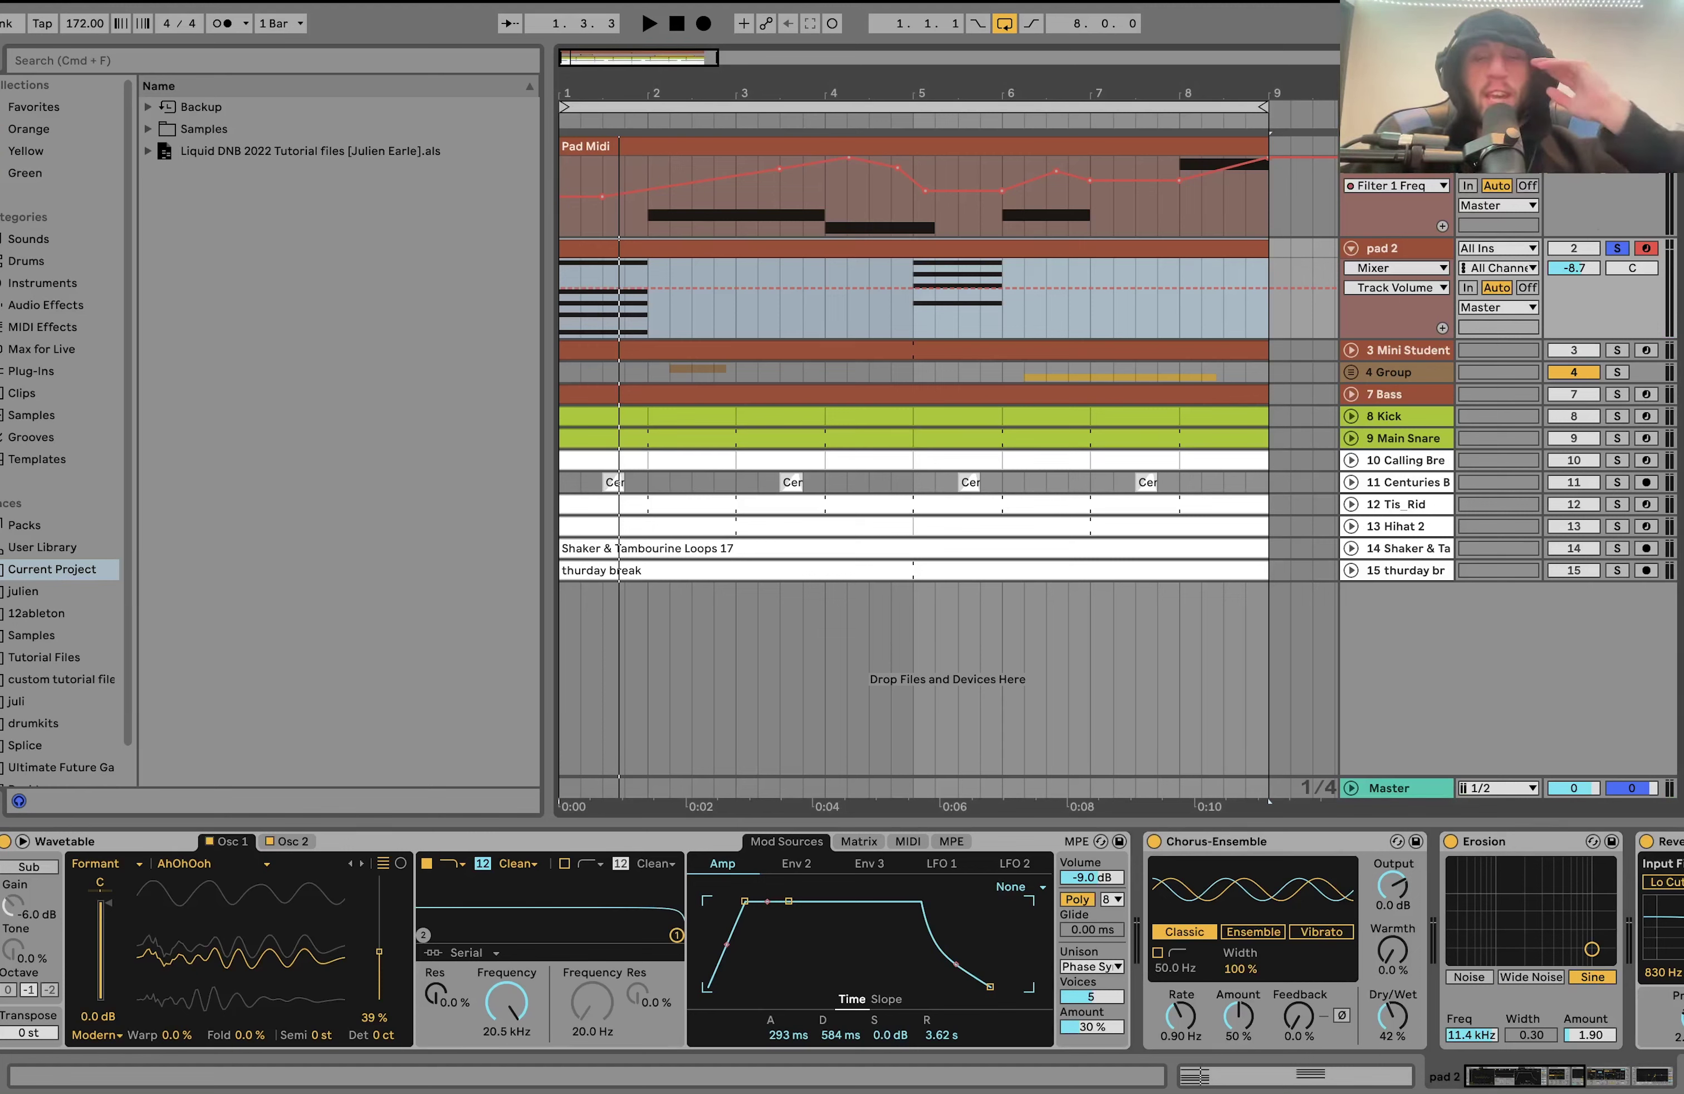
key(space)
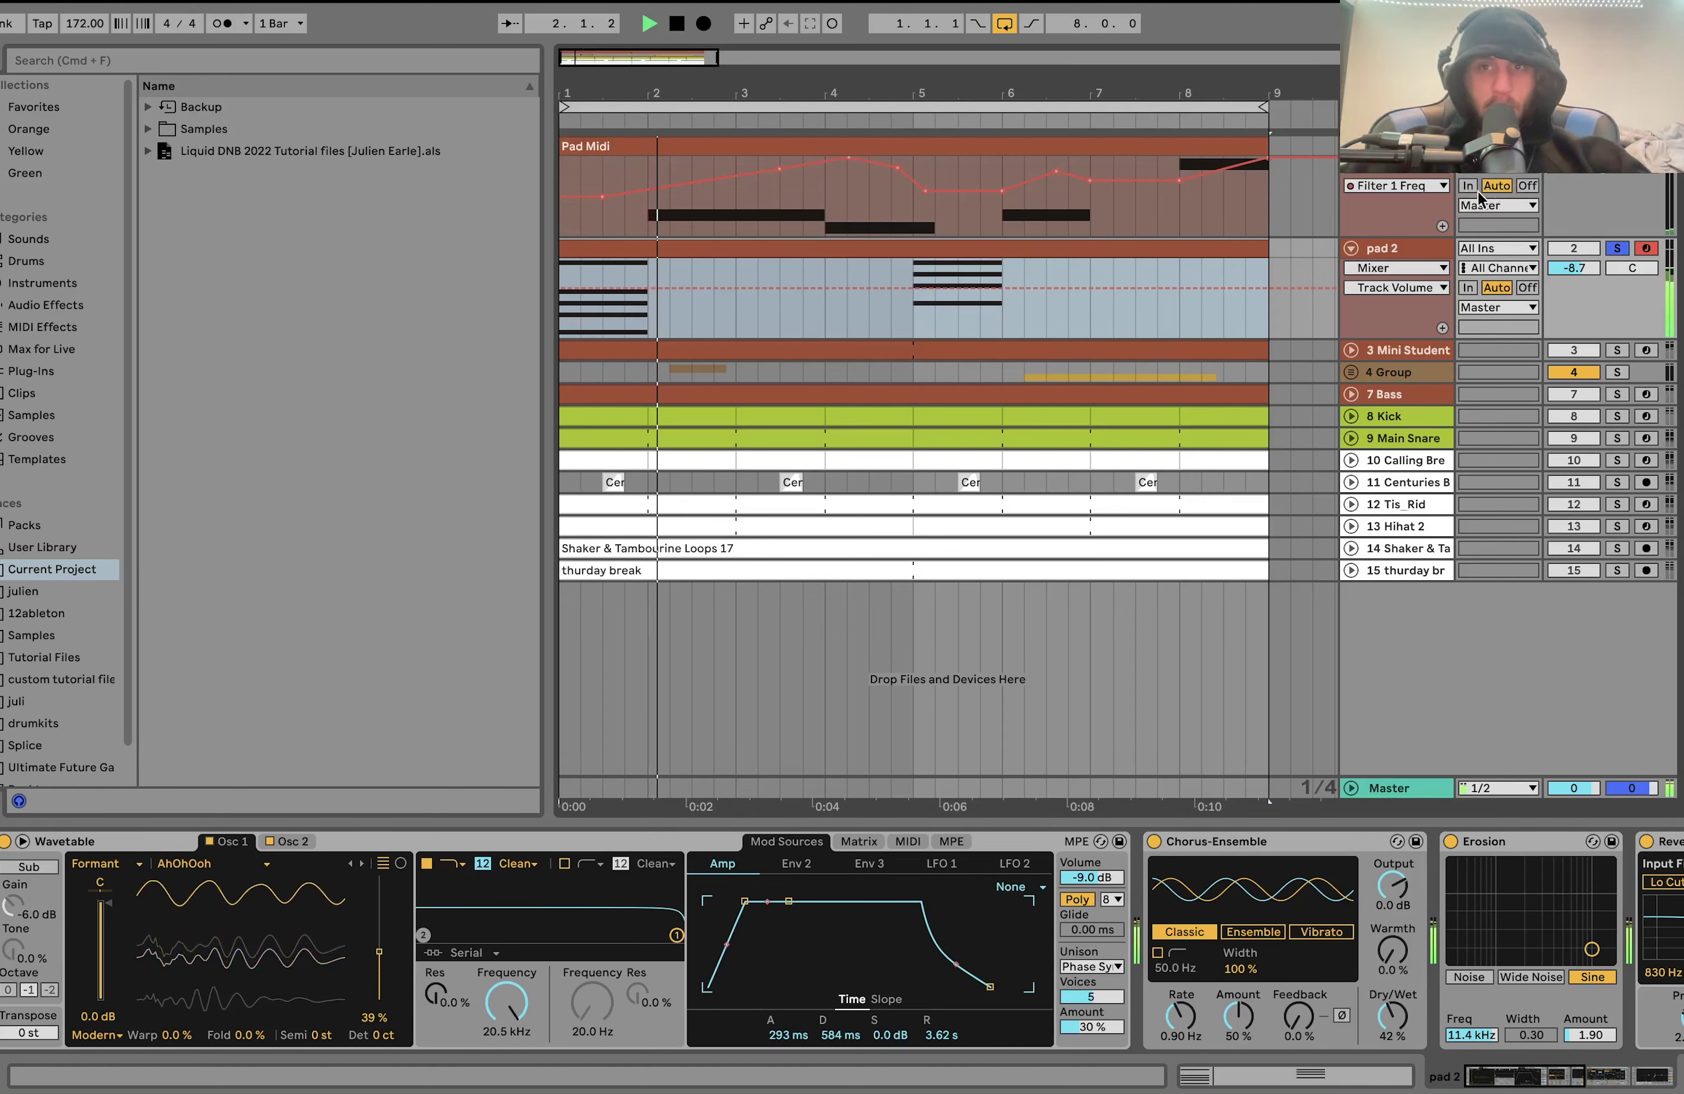
click(1392, 249)
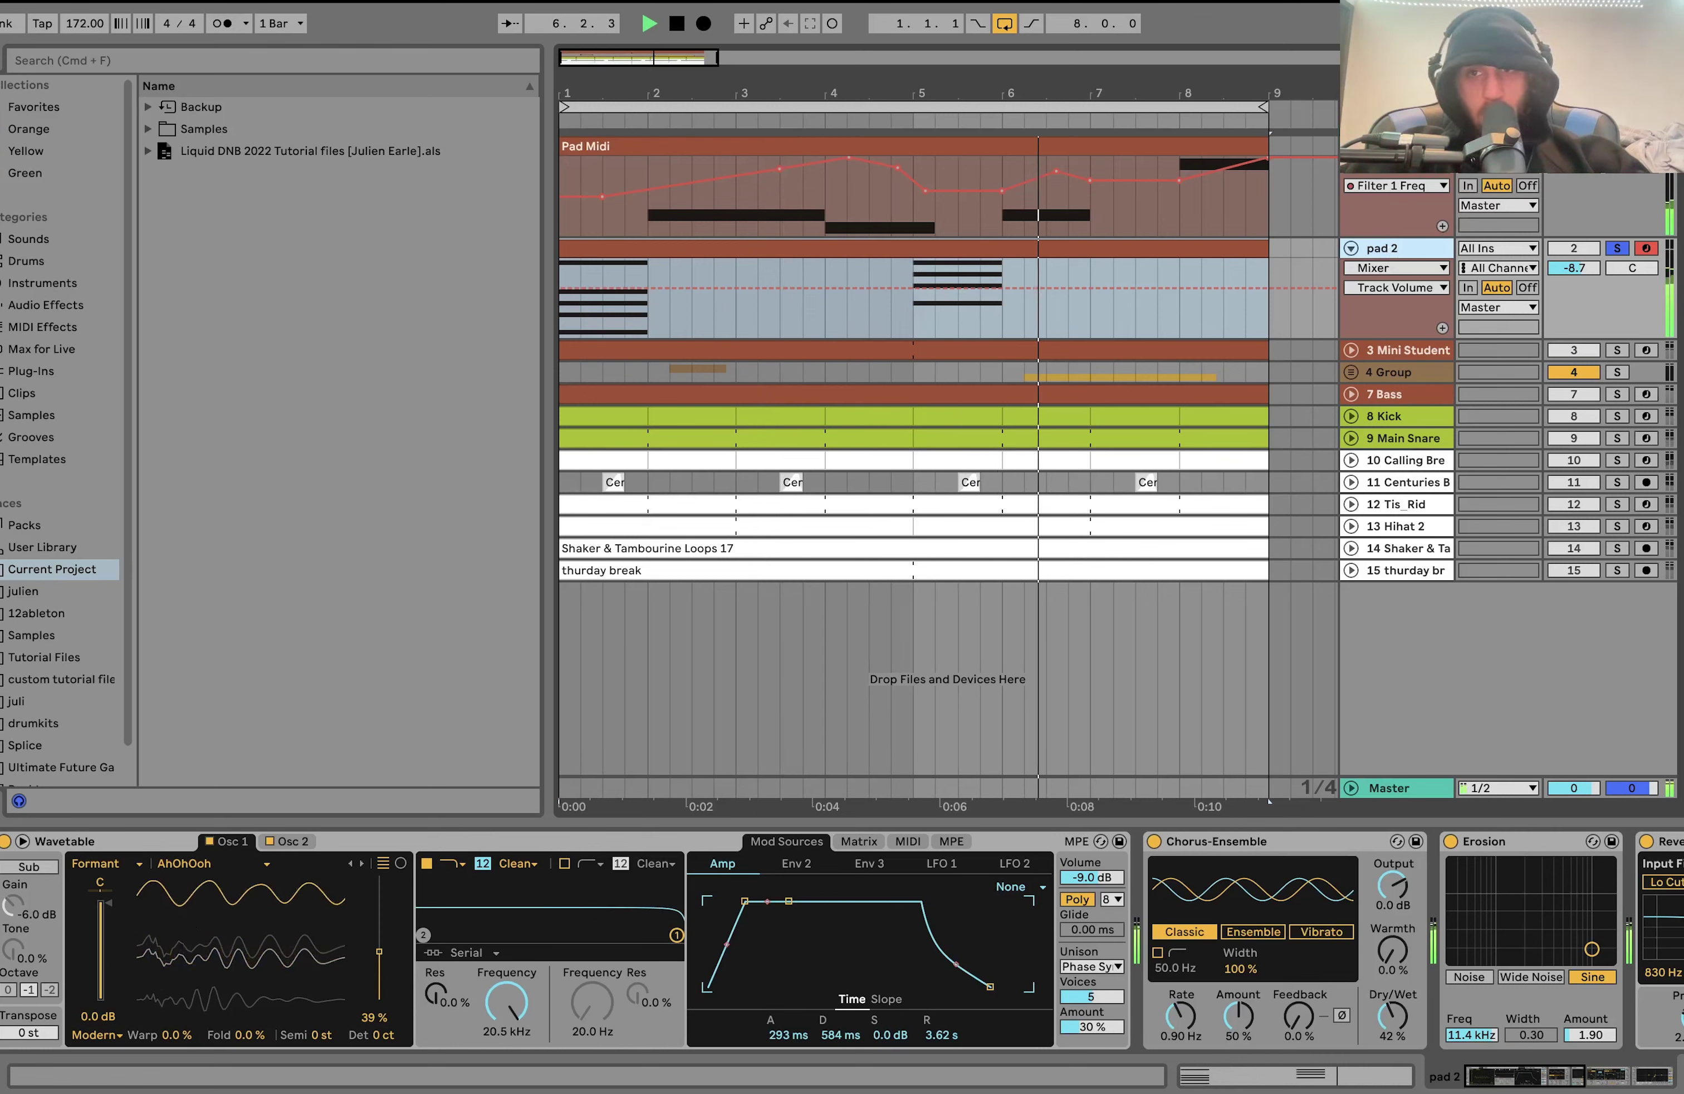
key(space)
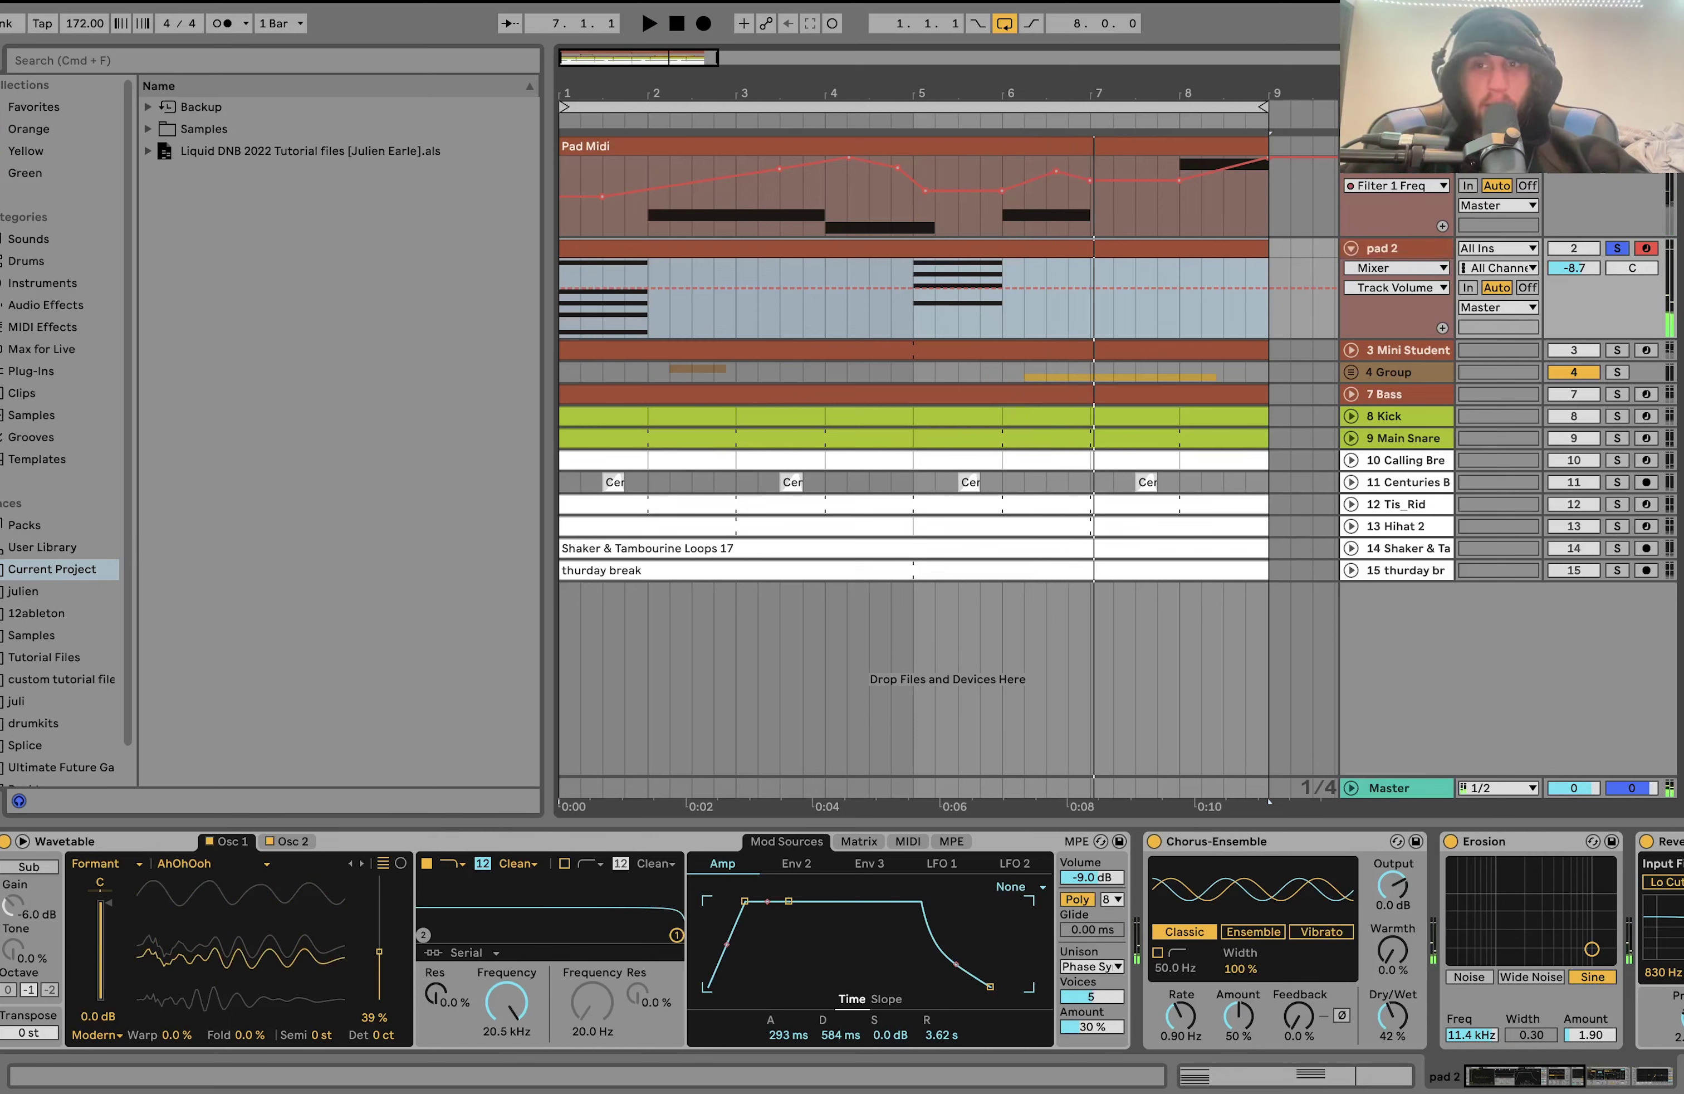
click(1397, 255)
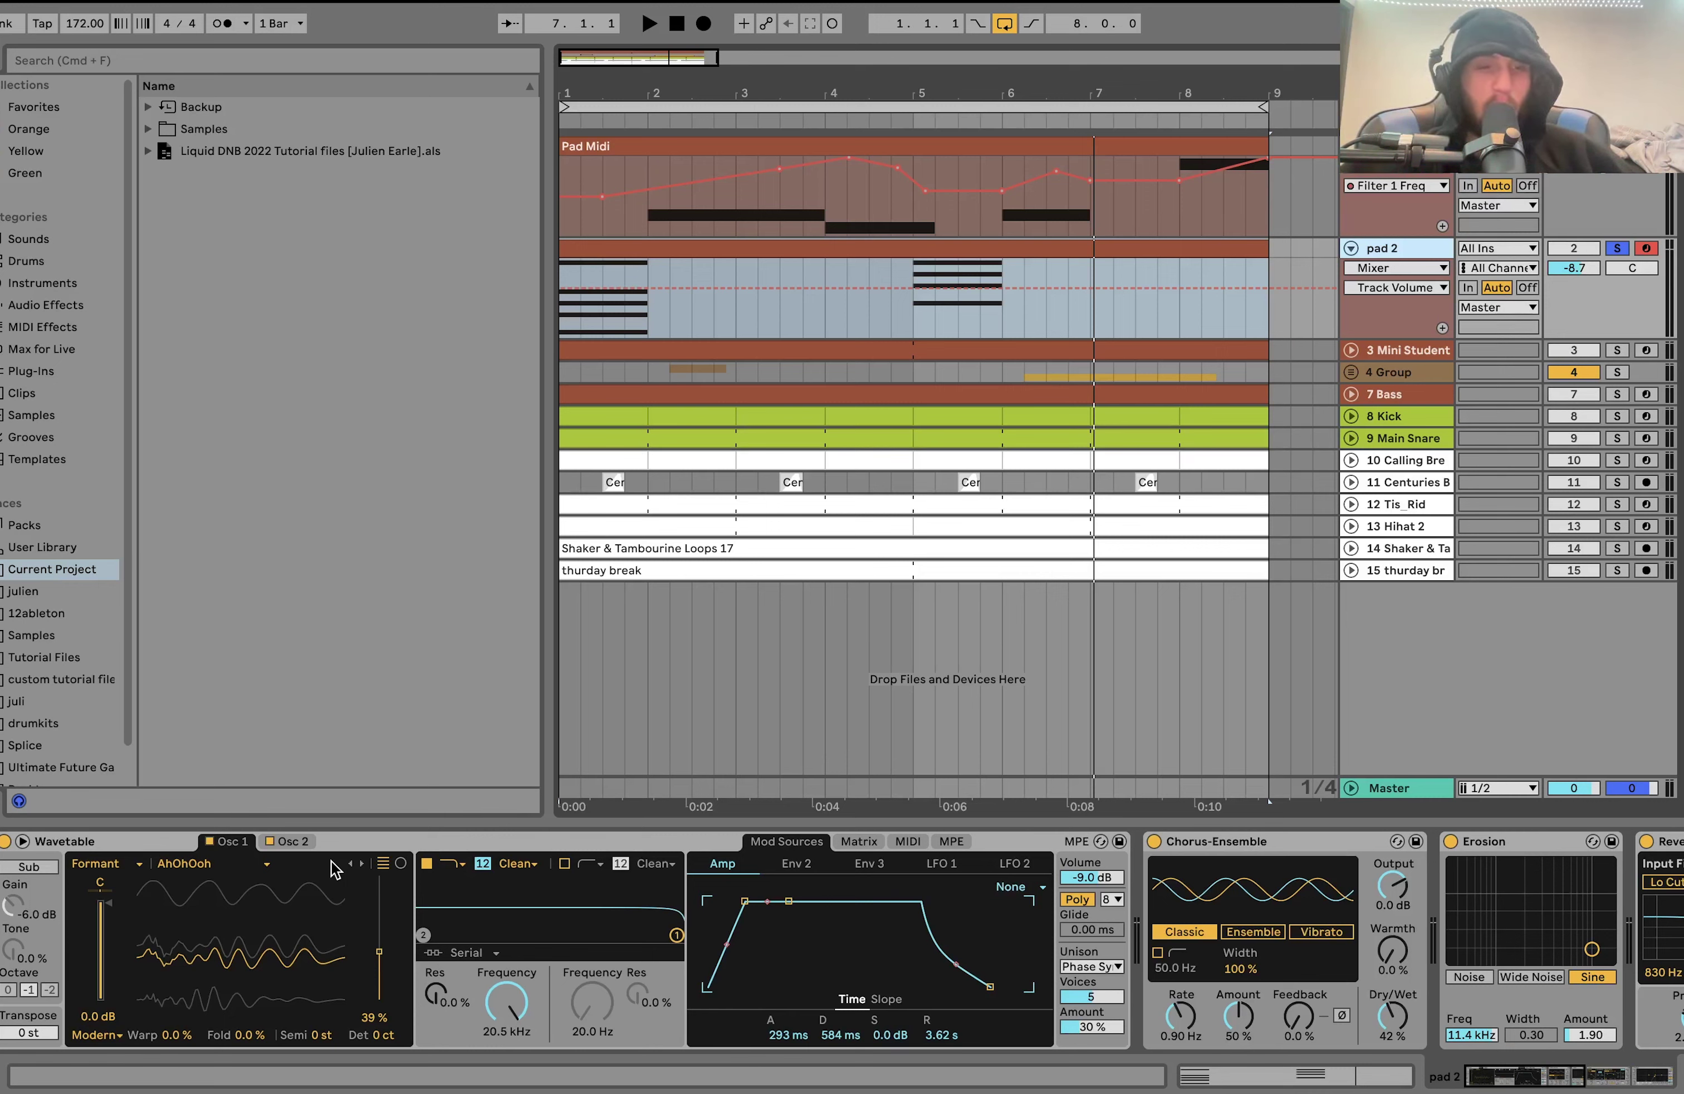
Play pad 2 in short bursts while examining its Wavetable Osc 2, modulation matrix and Osc 1.
key(space)
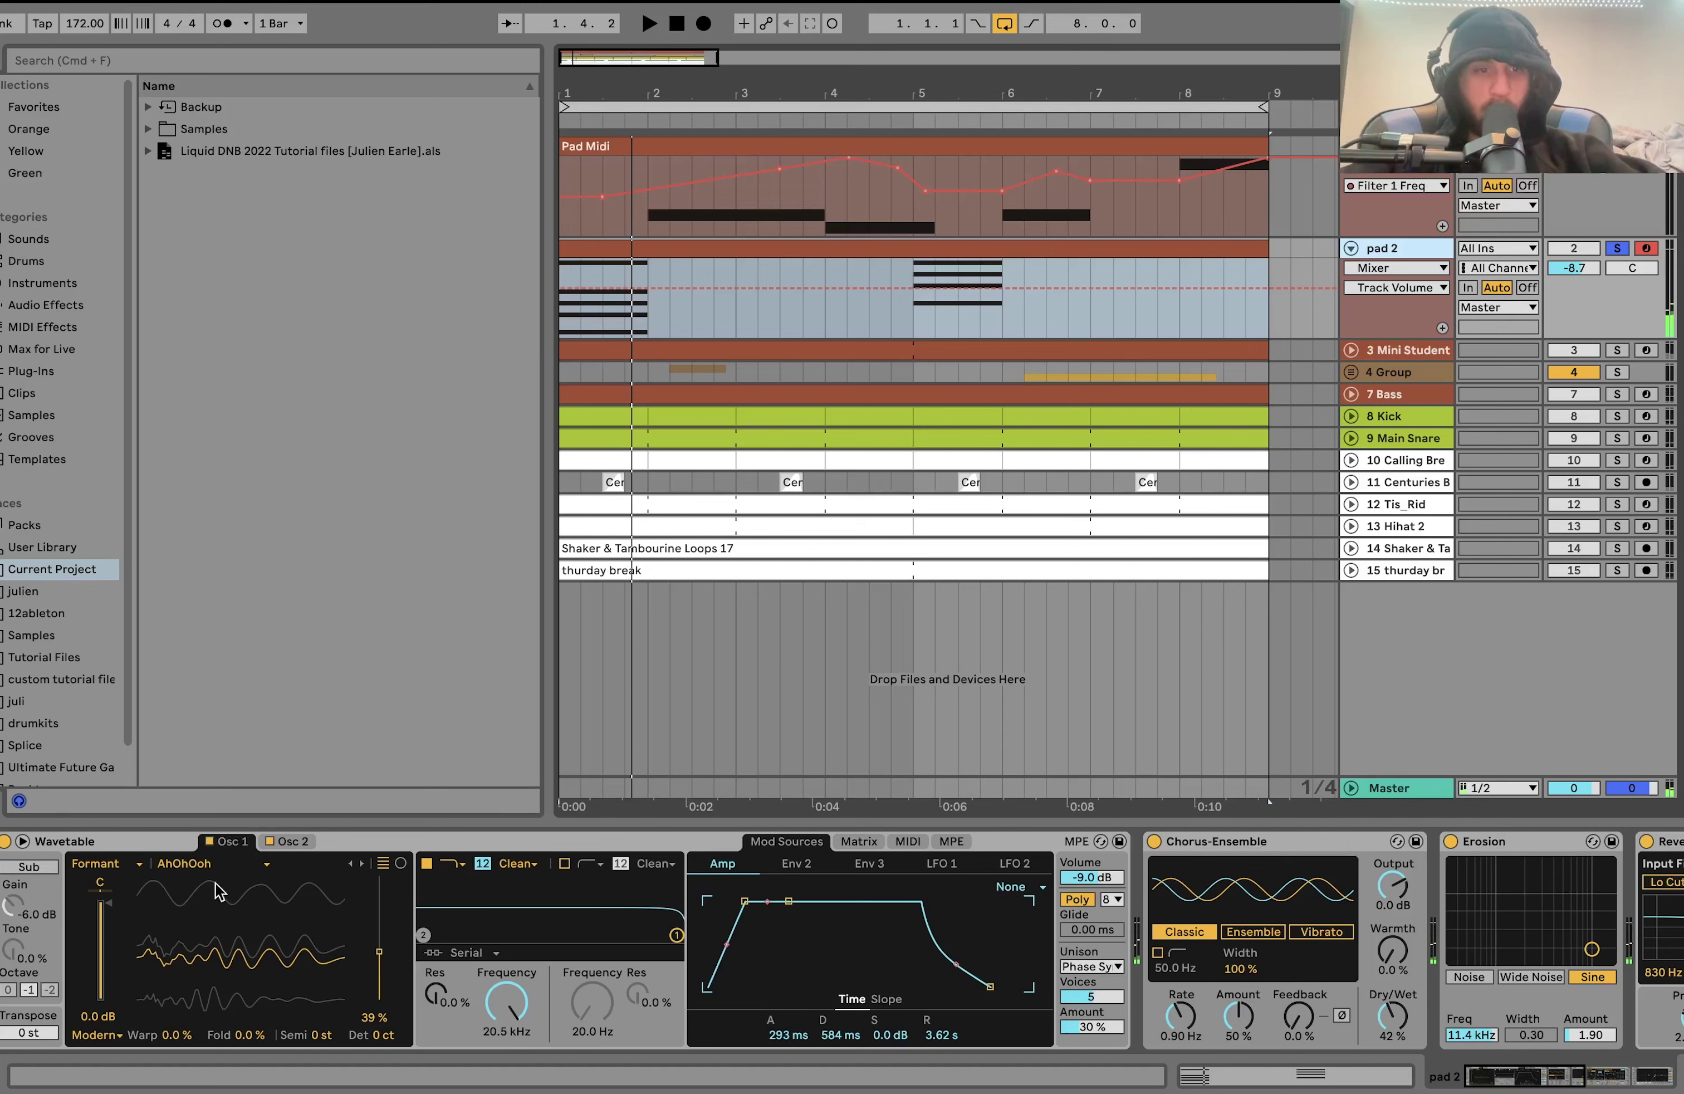
click(291, 842)
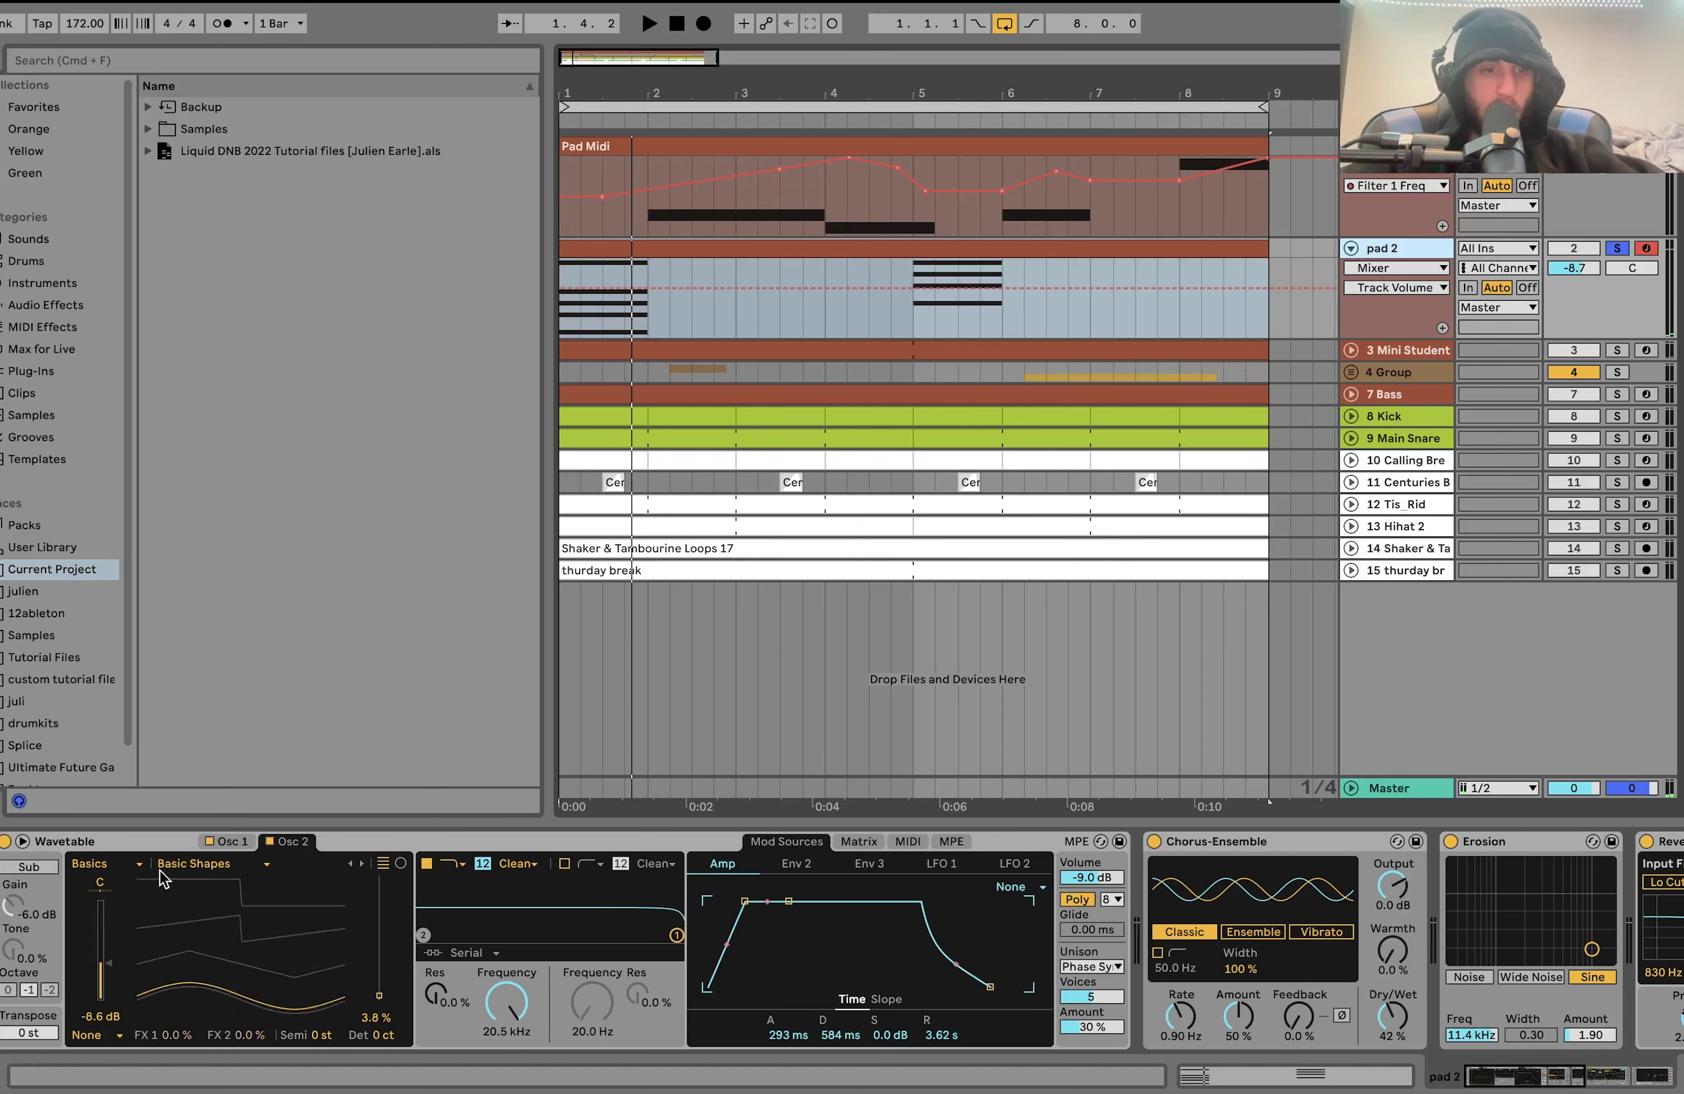
key(space)
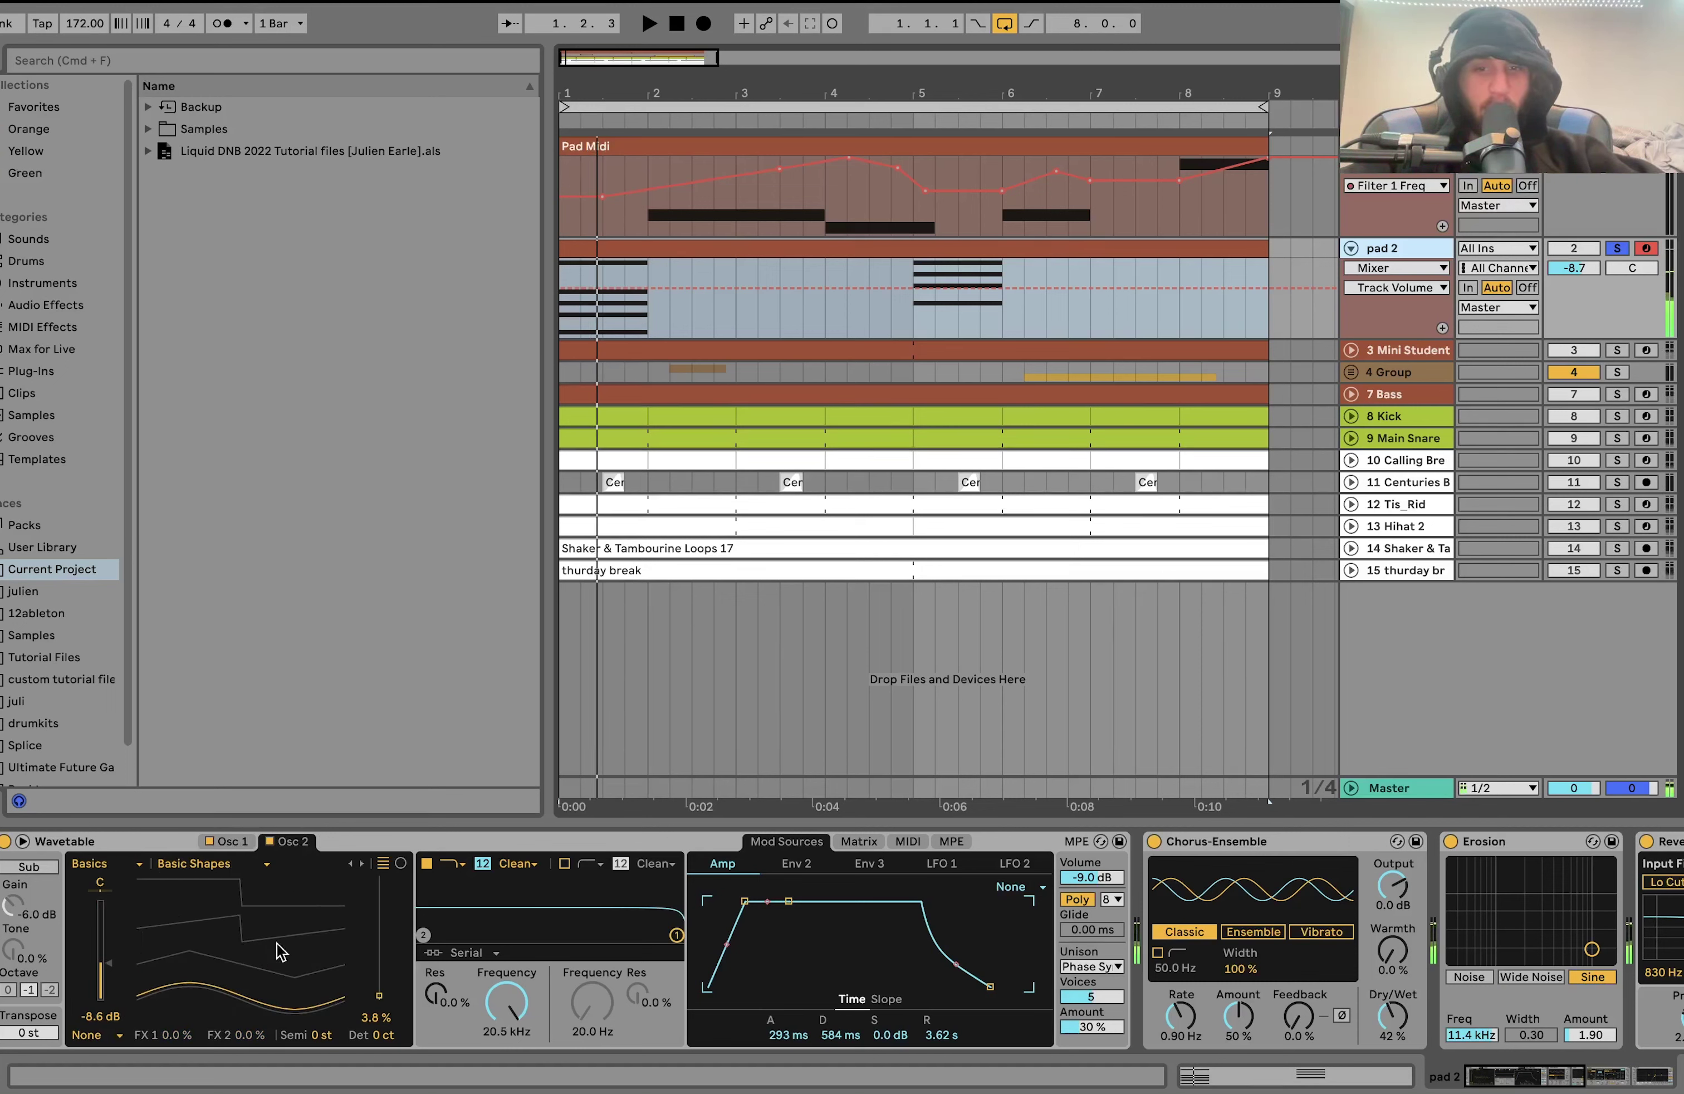
click(859, 840)
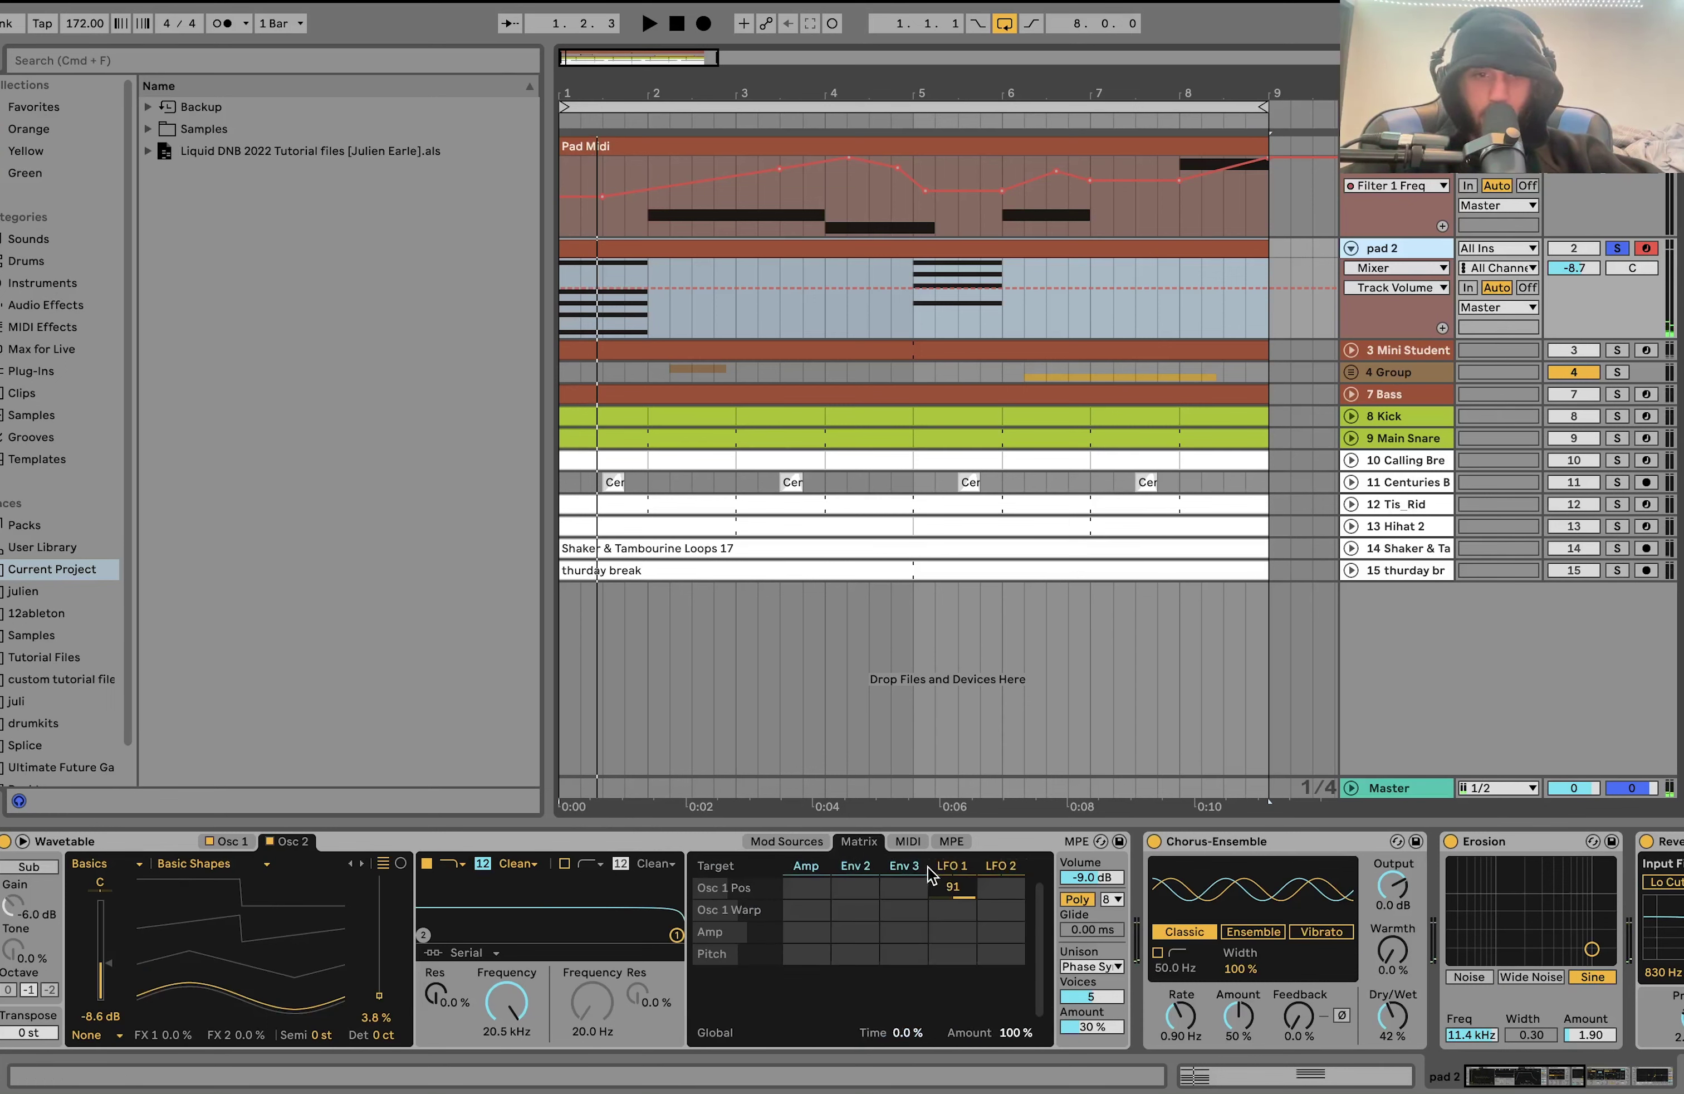
click(226, 842)
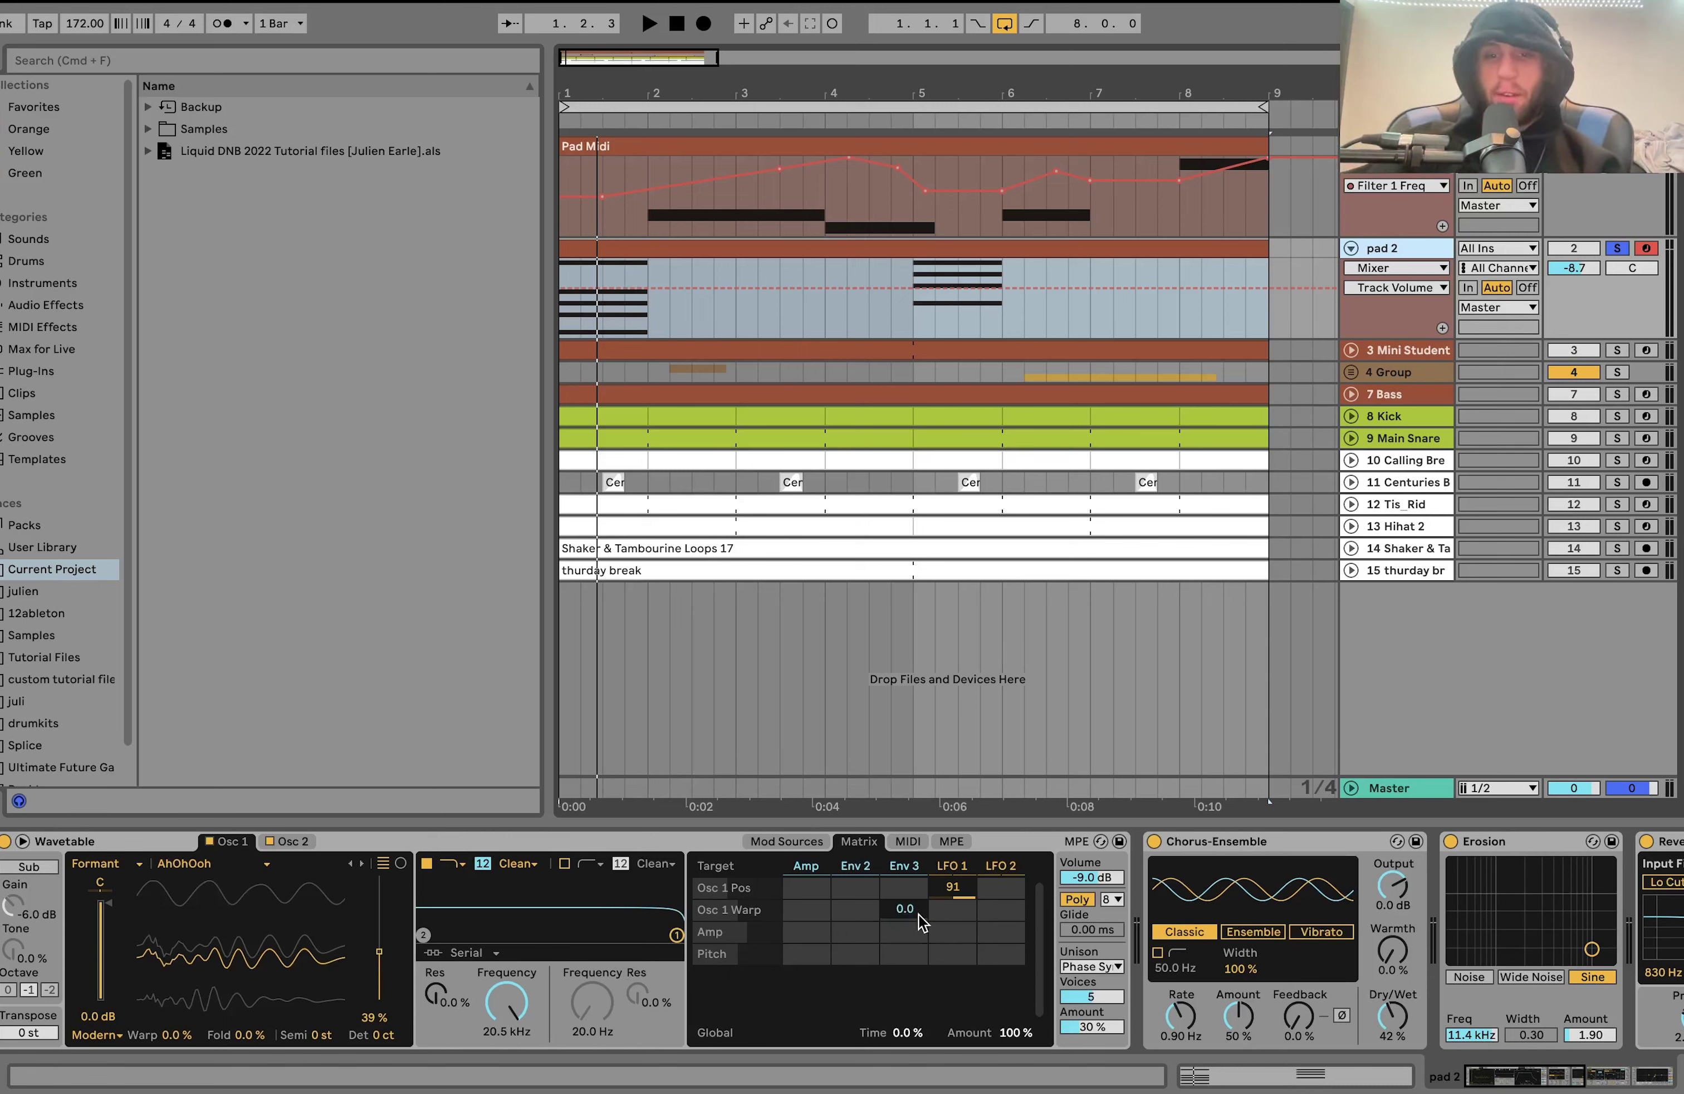
key(space)
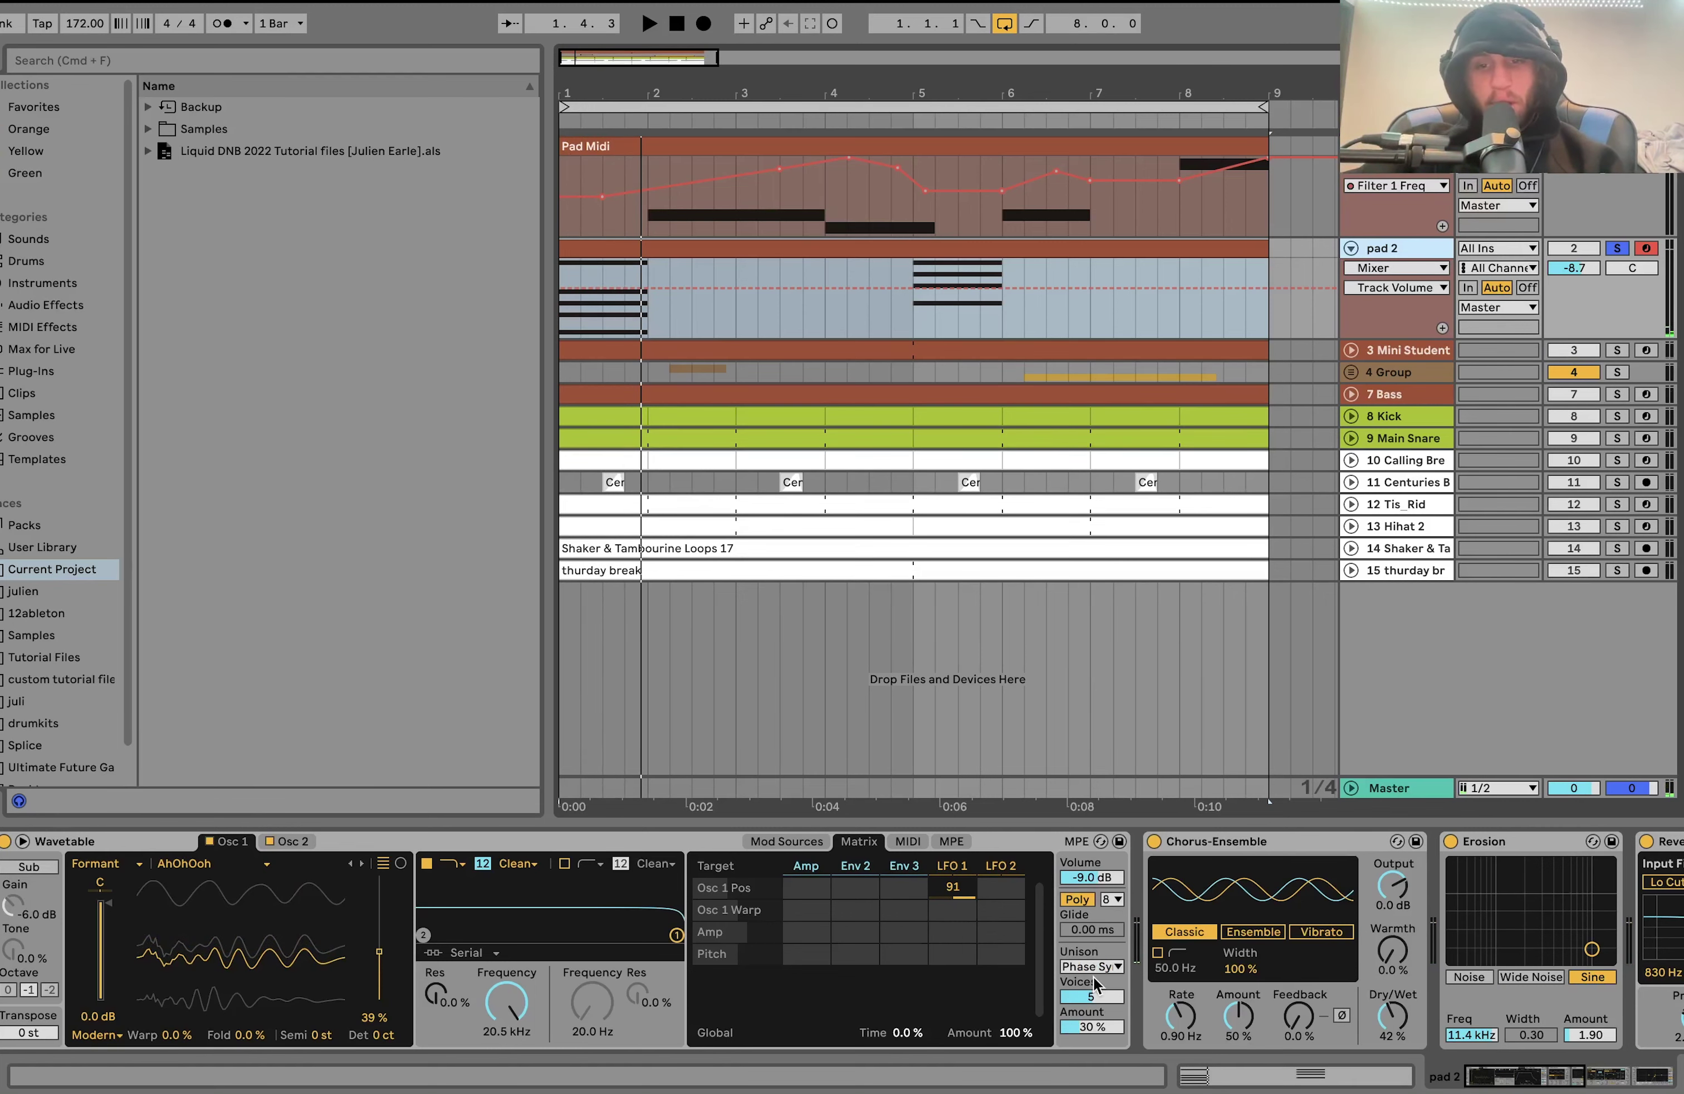
Review the pad 2 effects after Wavetable and compare the sound with Erosion bypassed and enabled.
scroll(1093, 983, right, 10)
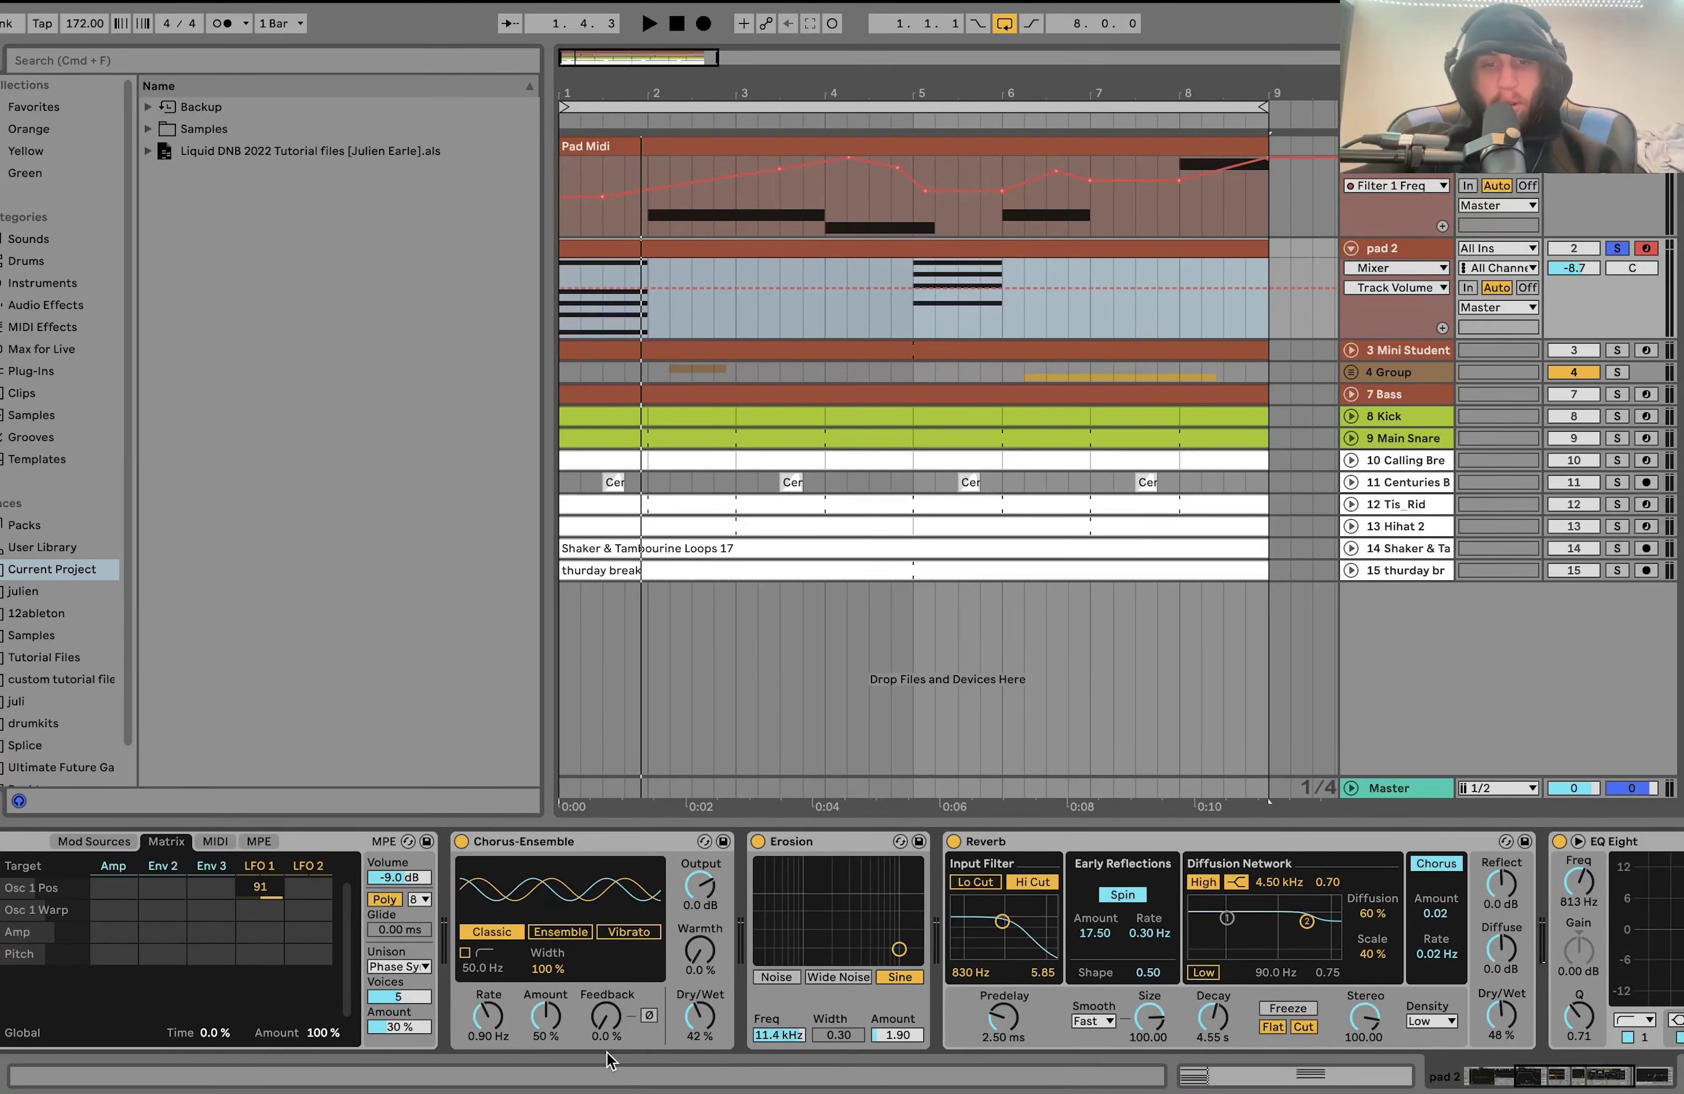
scroll(770, 981, right, 2)
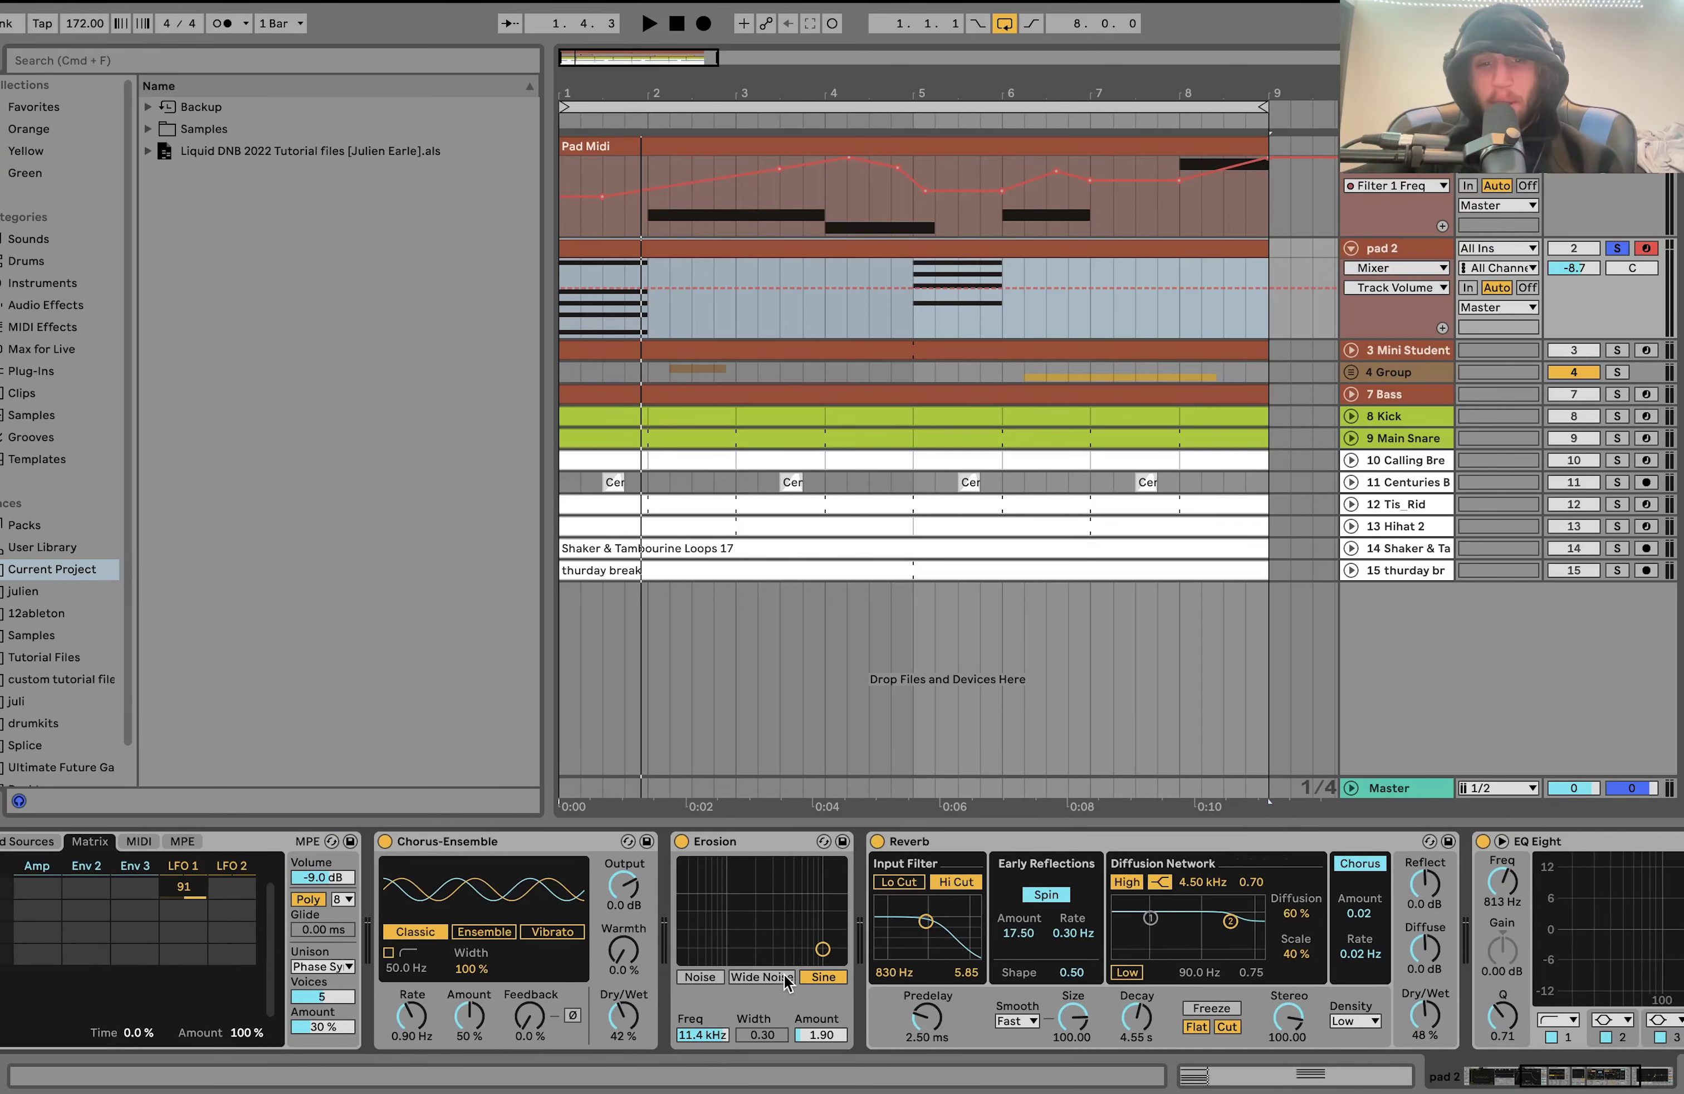
click(680, 841)
key(space)
click(680, 841)
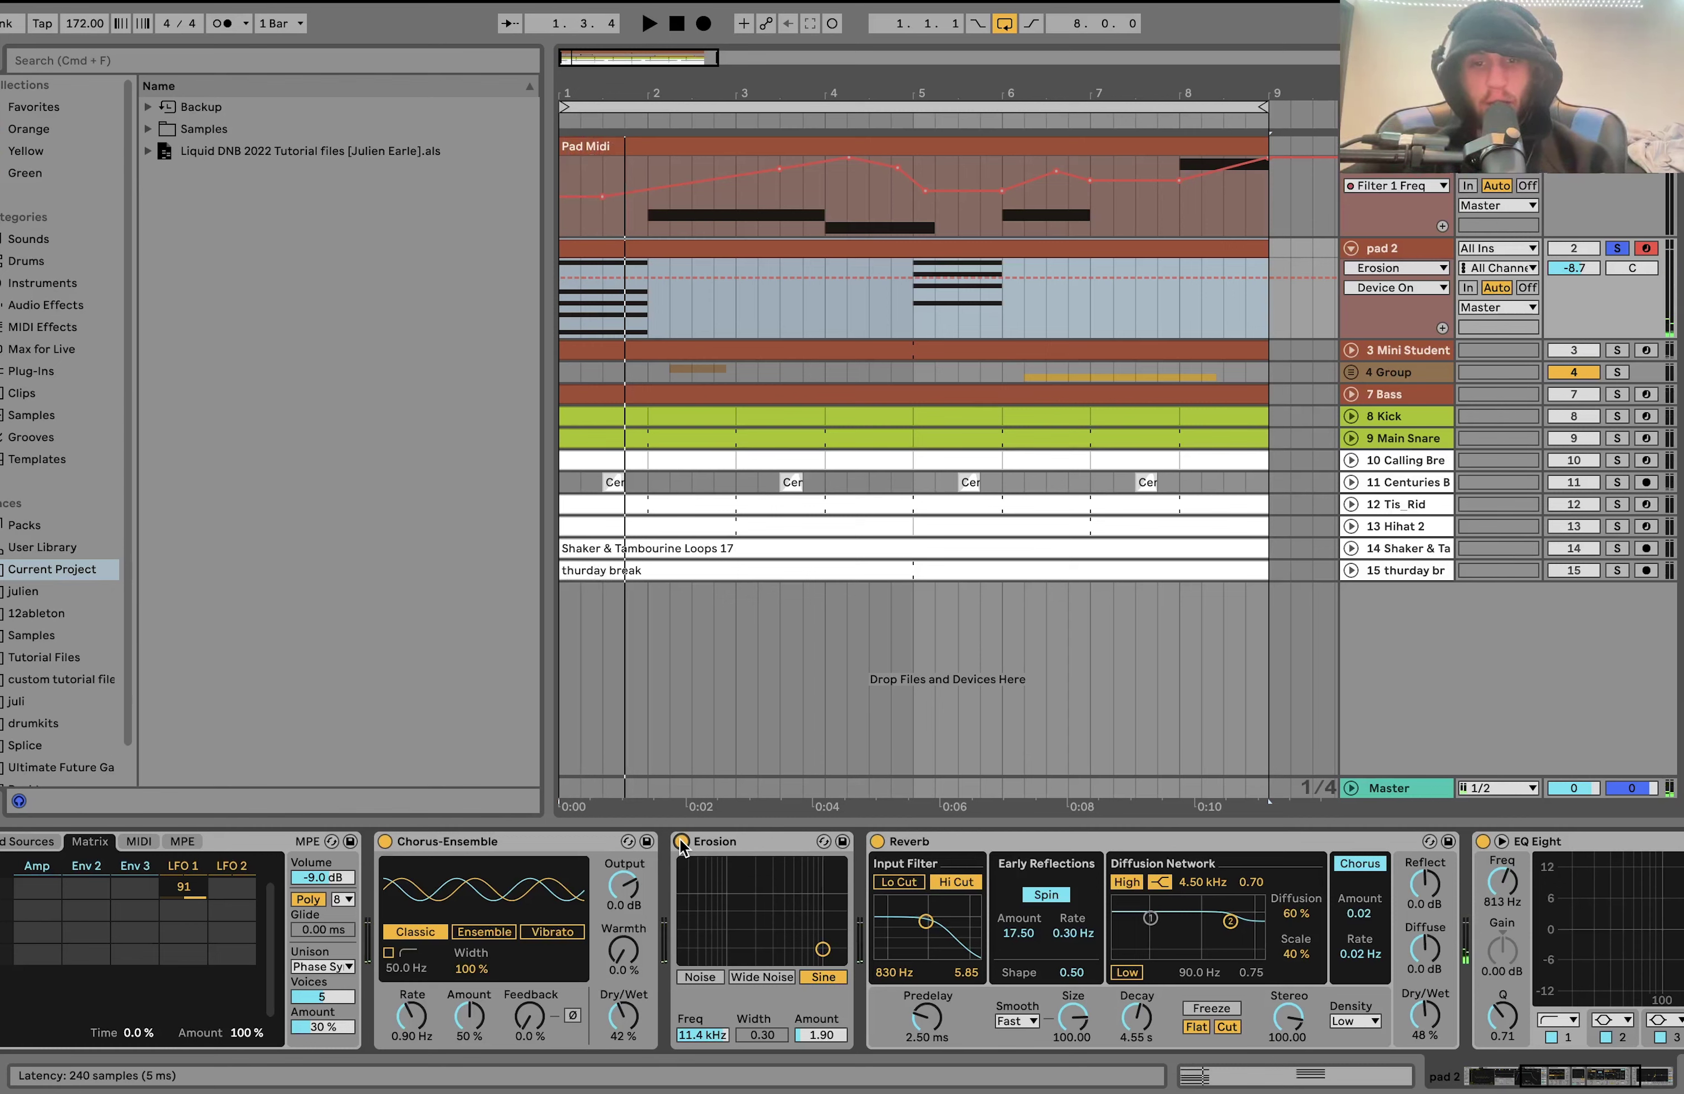
Compare pad 2 with its EQ Eight low cut bypassed and enabled.
scroll(680, 849, right, 10)
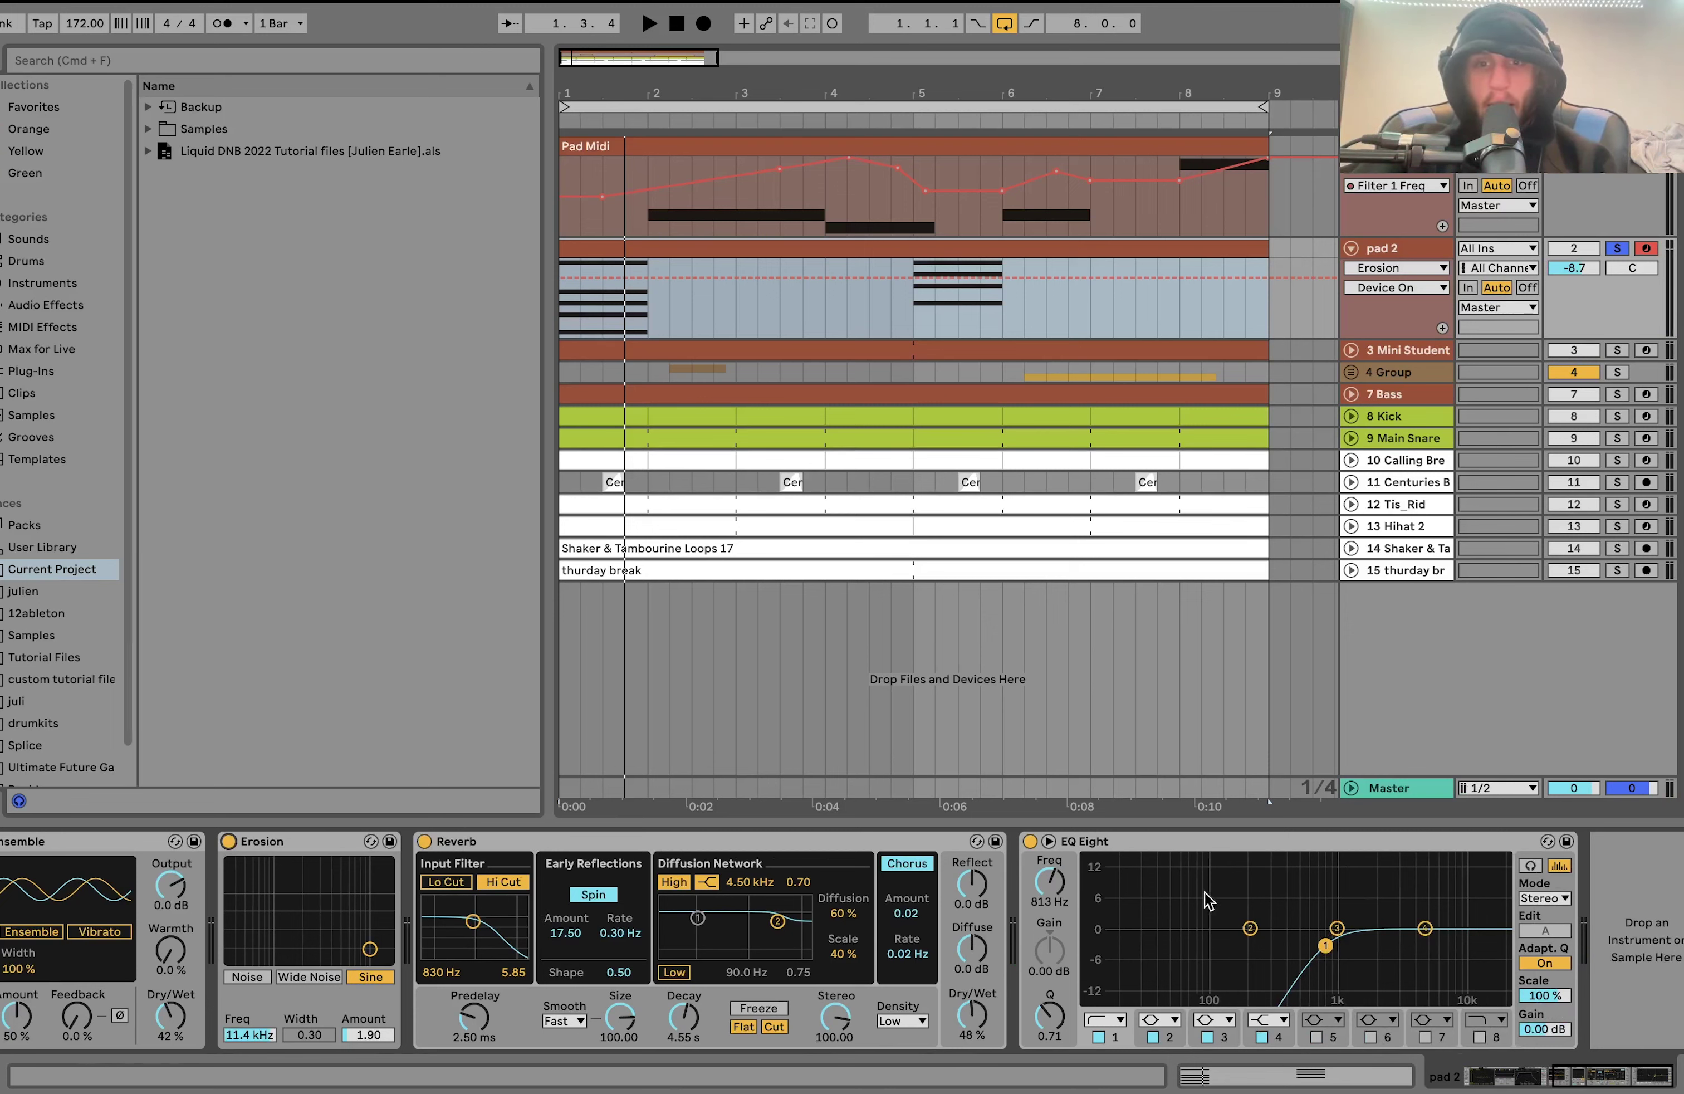
click(1031, 843)
key(space)
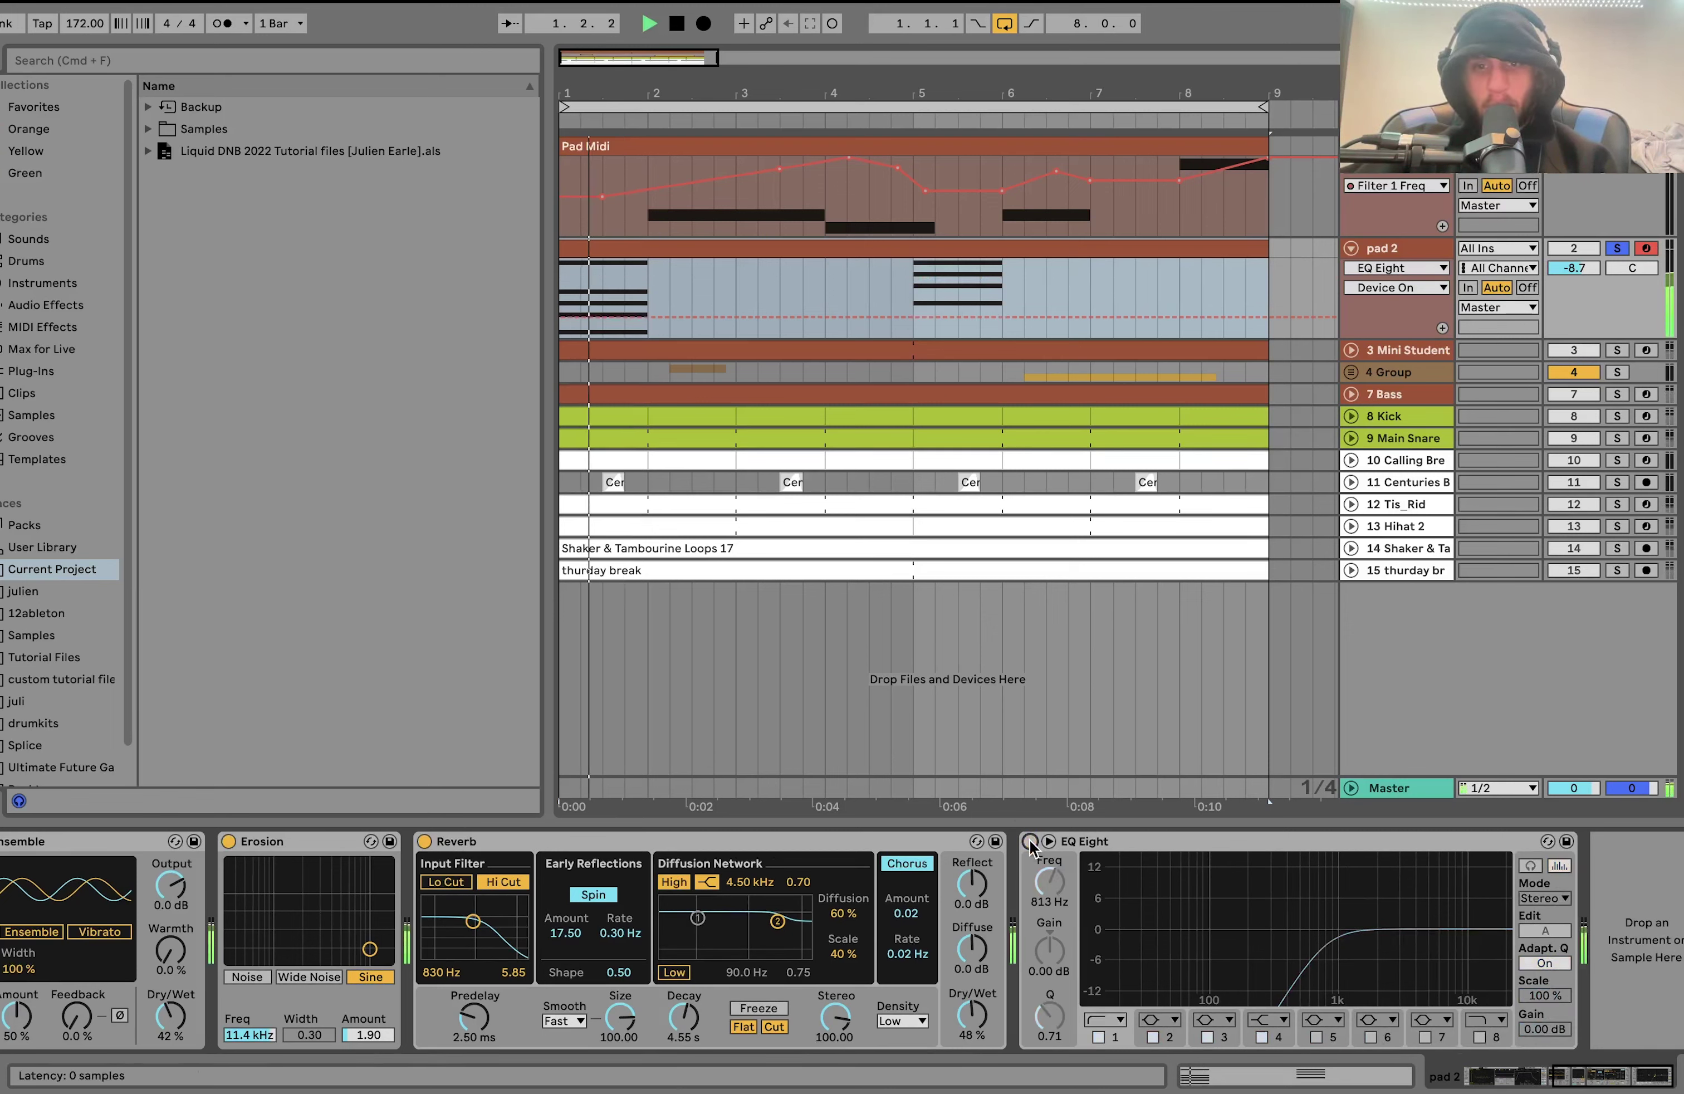
click(1030, 841)
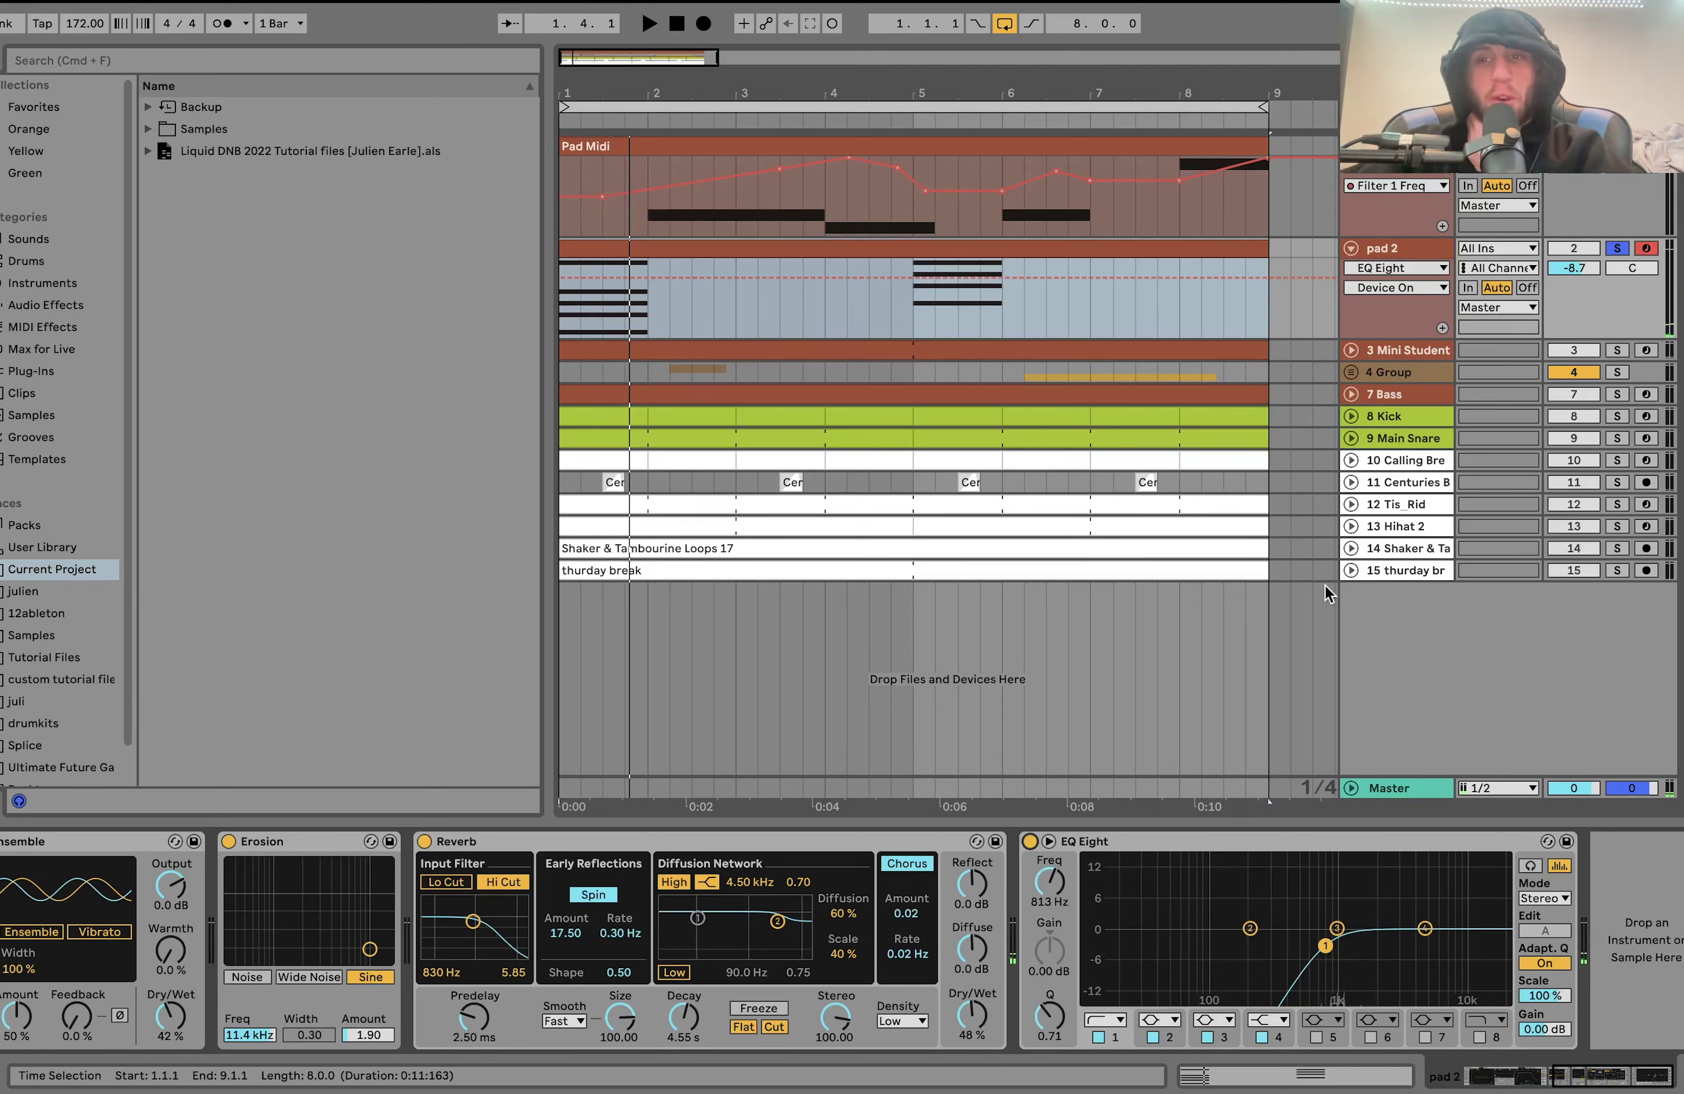
Play the 7 Bass track soloed, and solo and play pad 2 again to compare their frequency ranges.
click(1619, 394)
key(space)
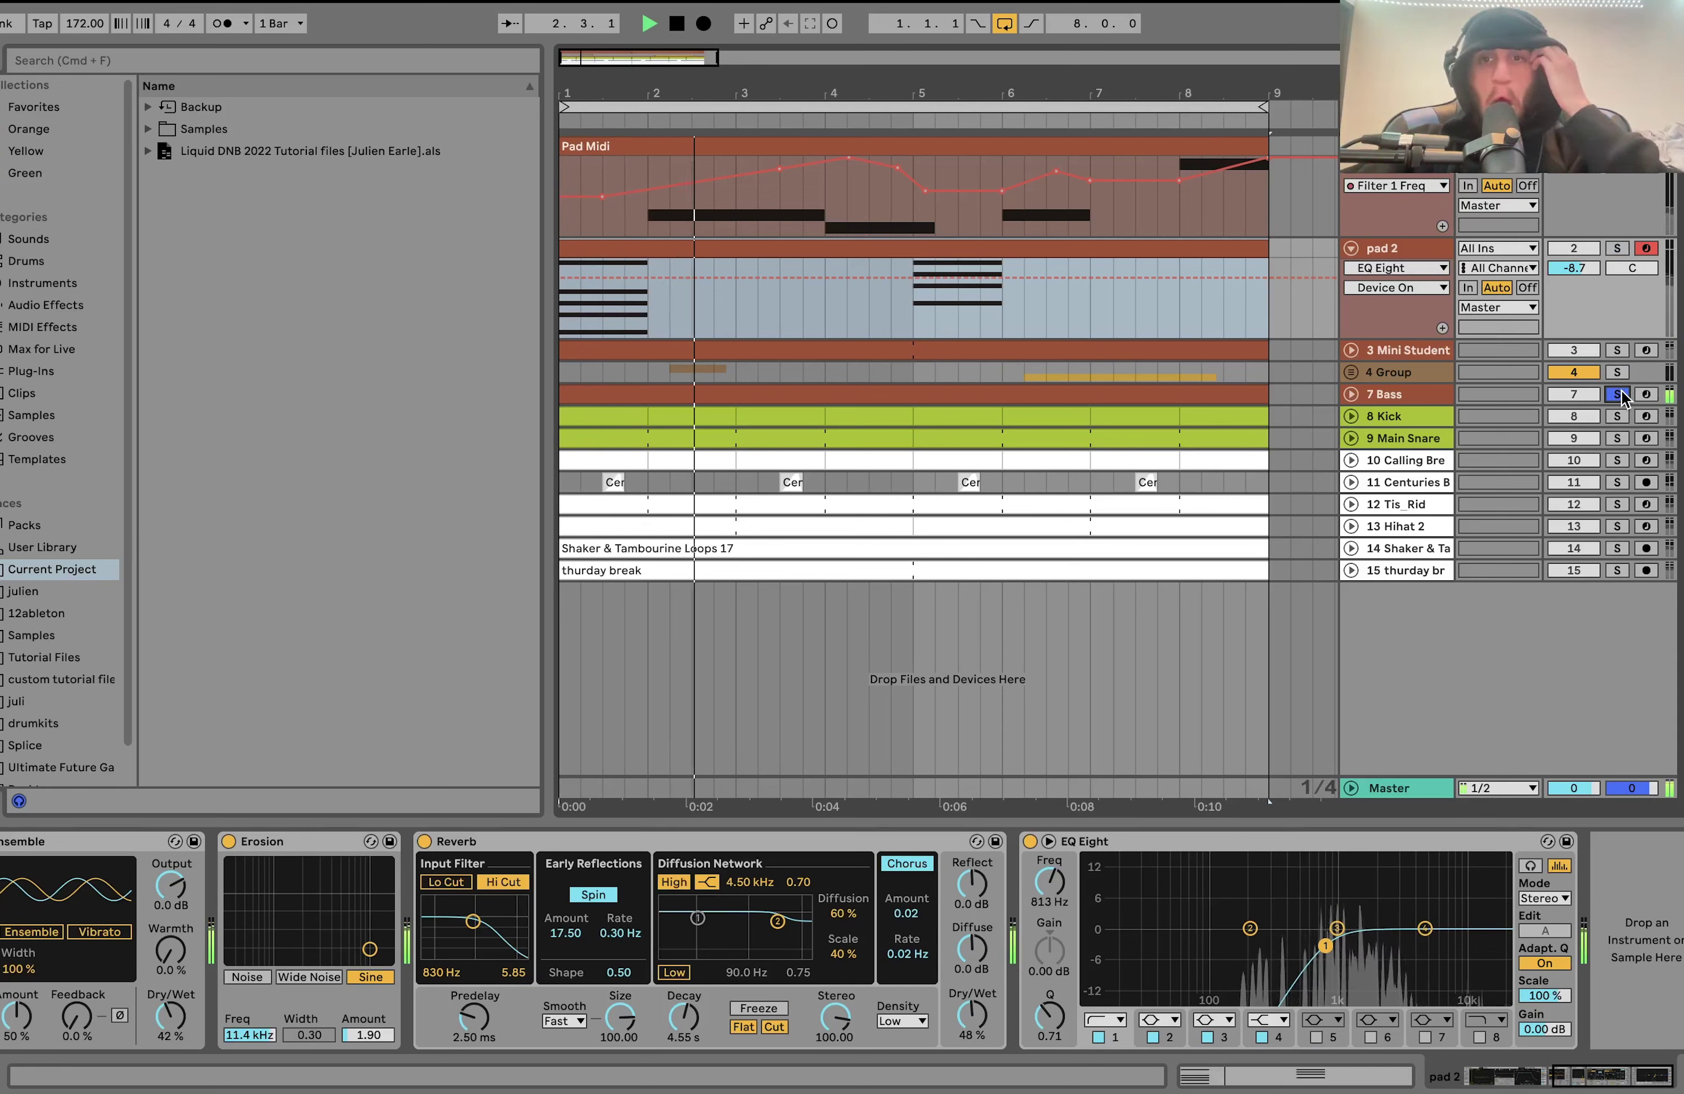
key(space)
click(1620, 248)
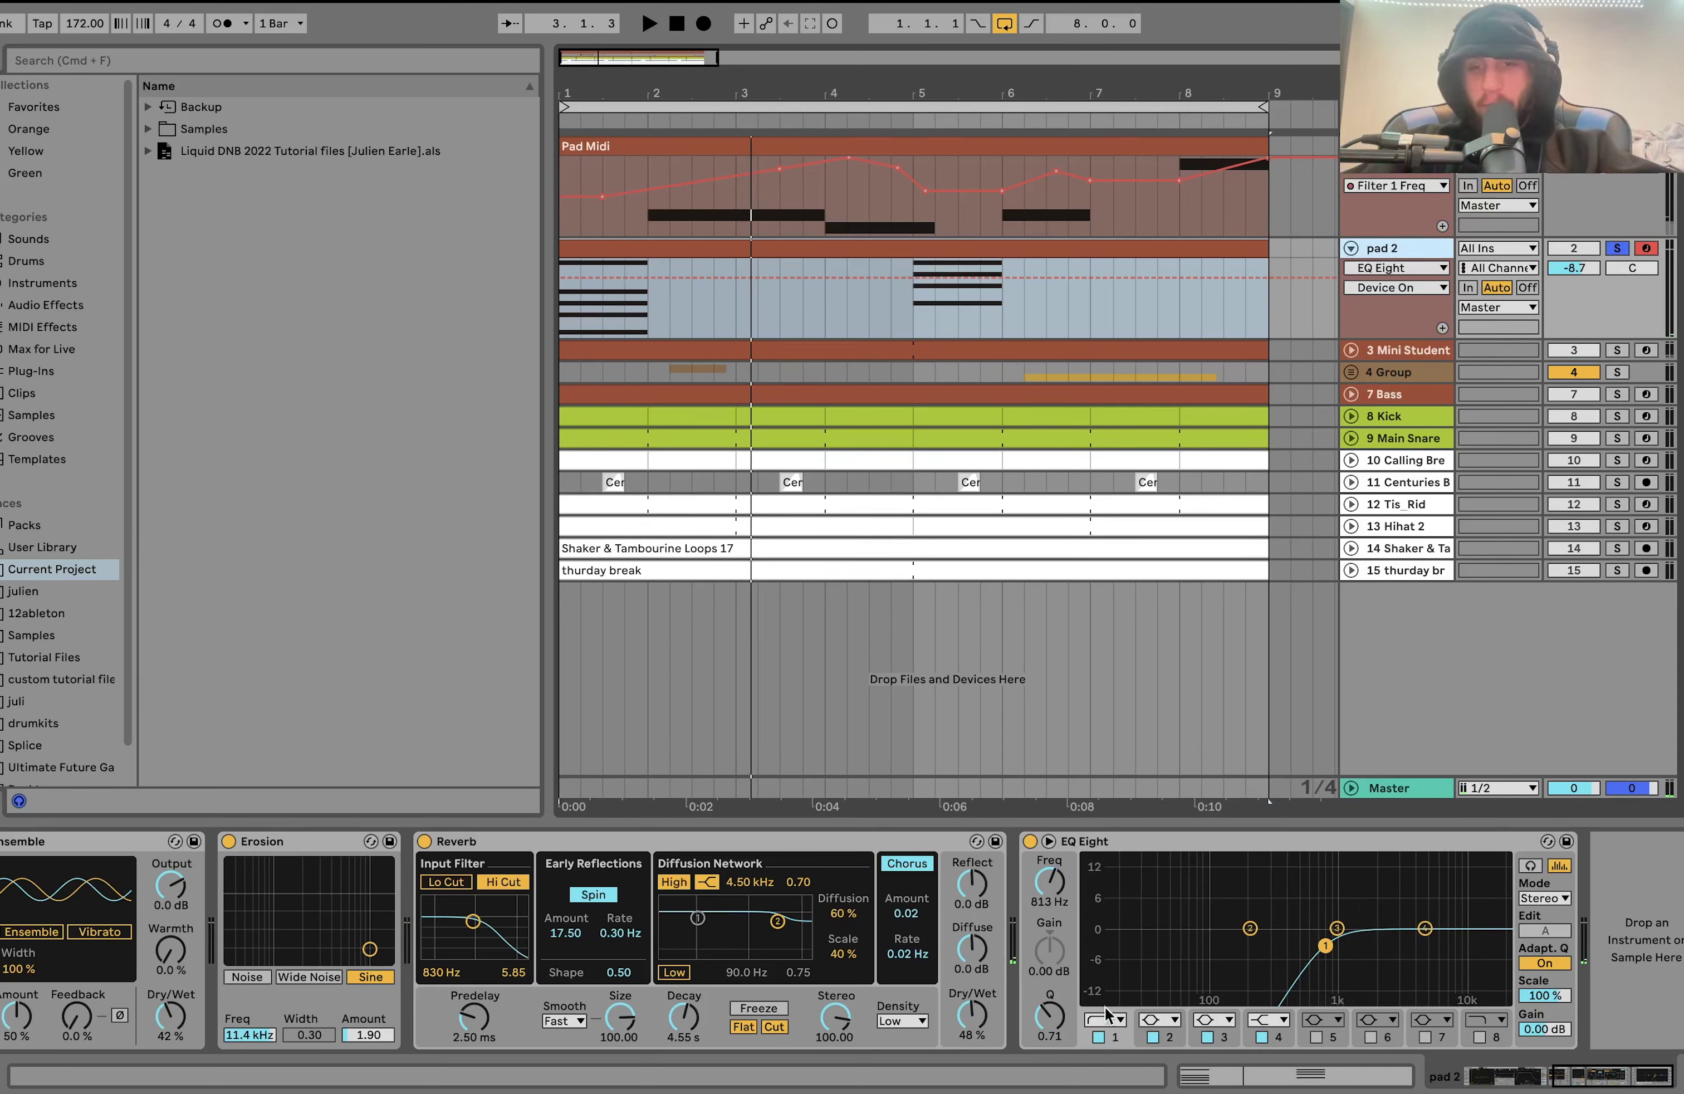
key(space)
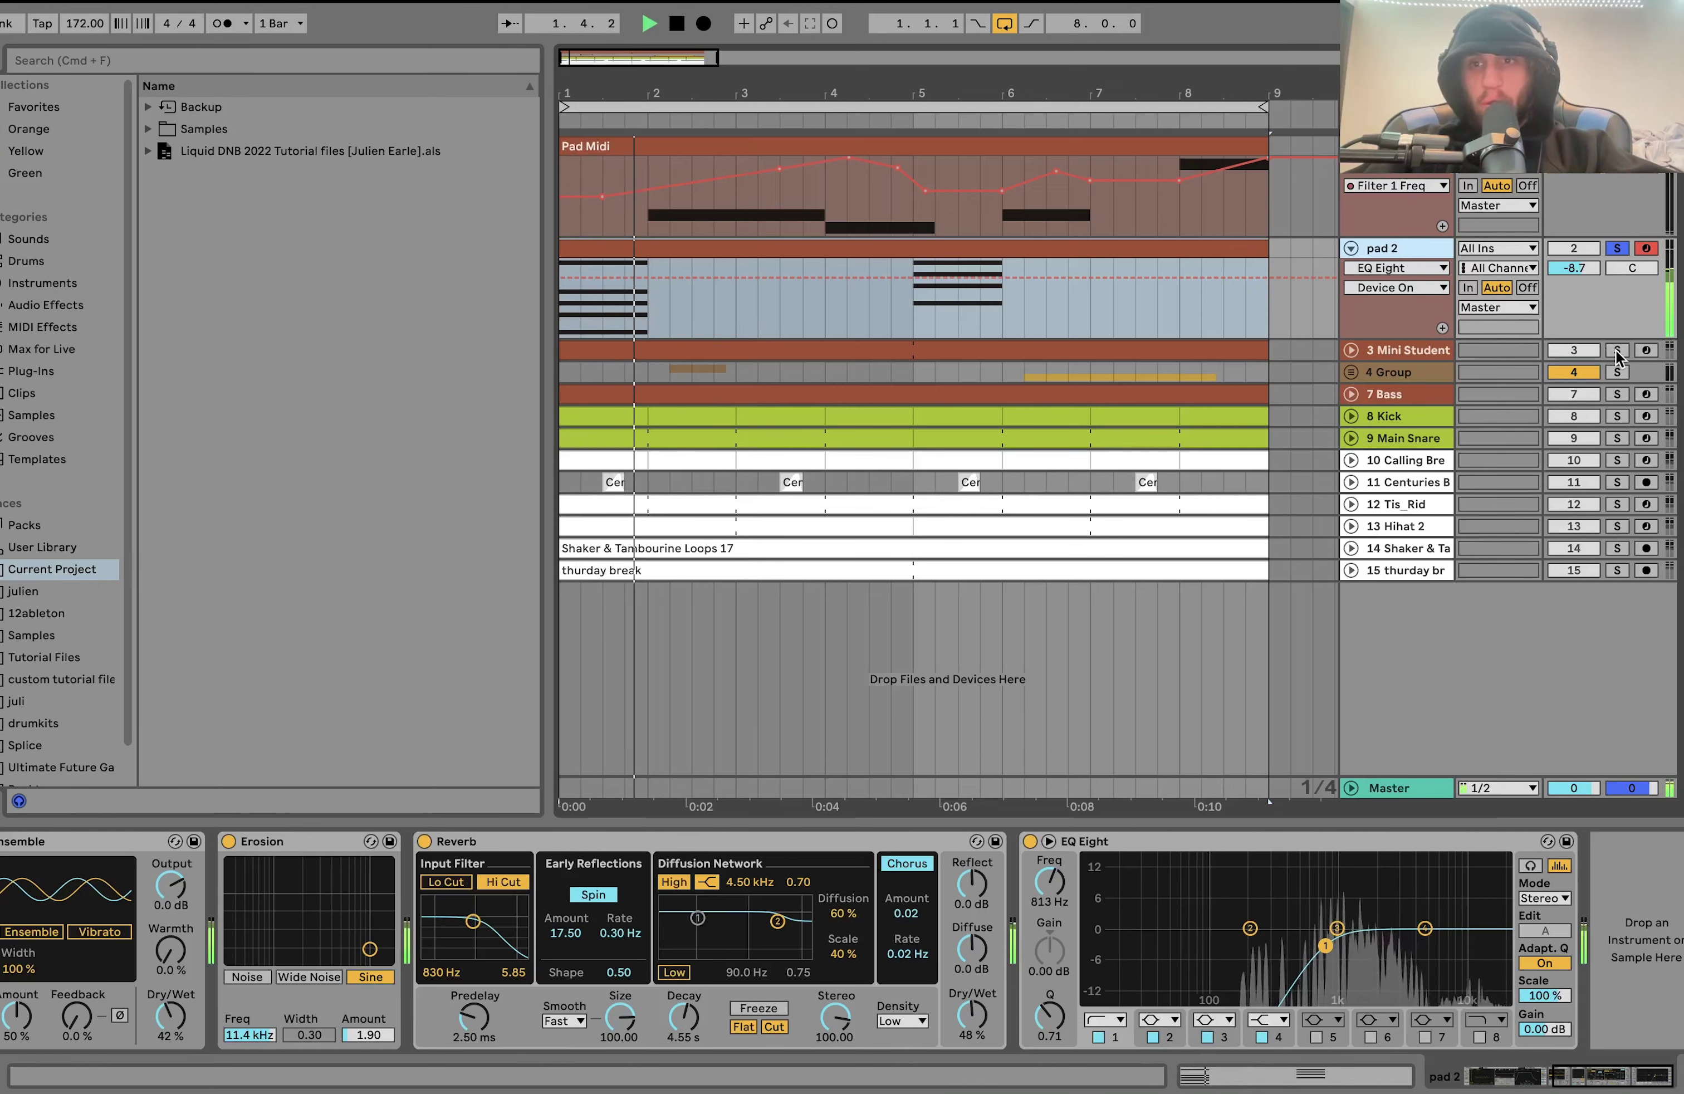
key(space)
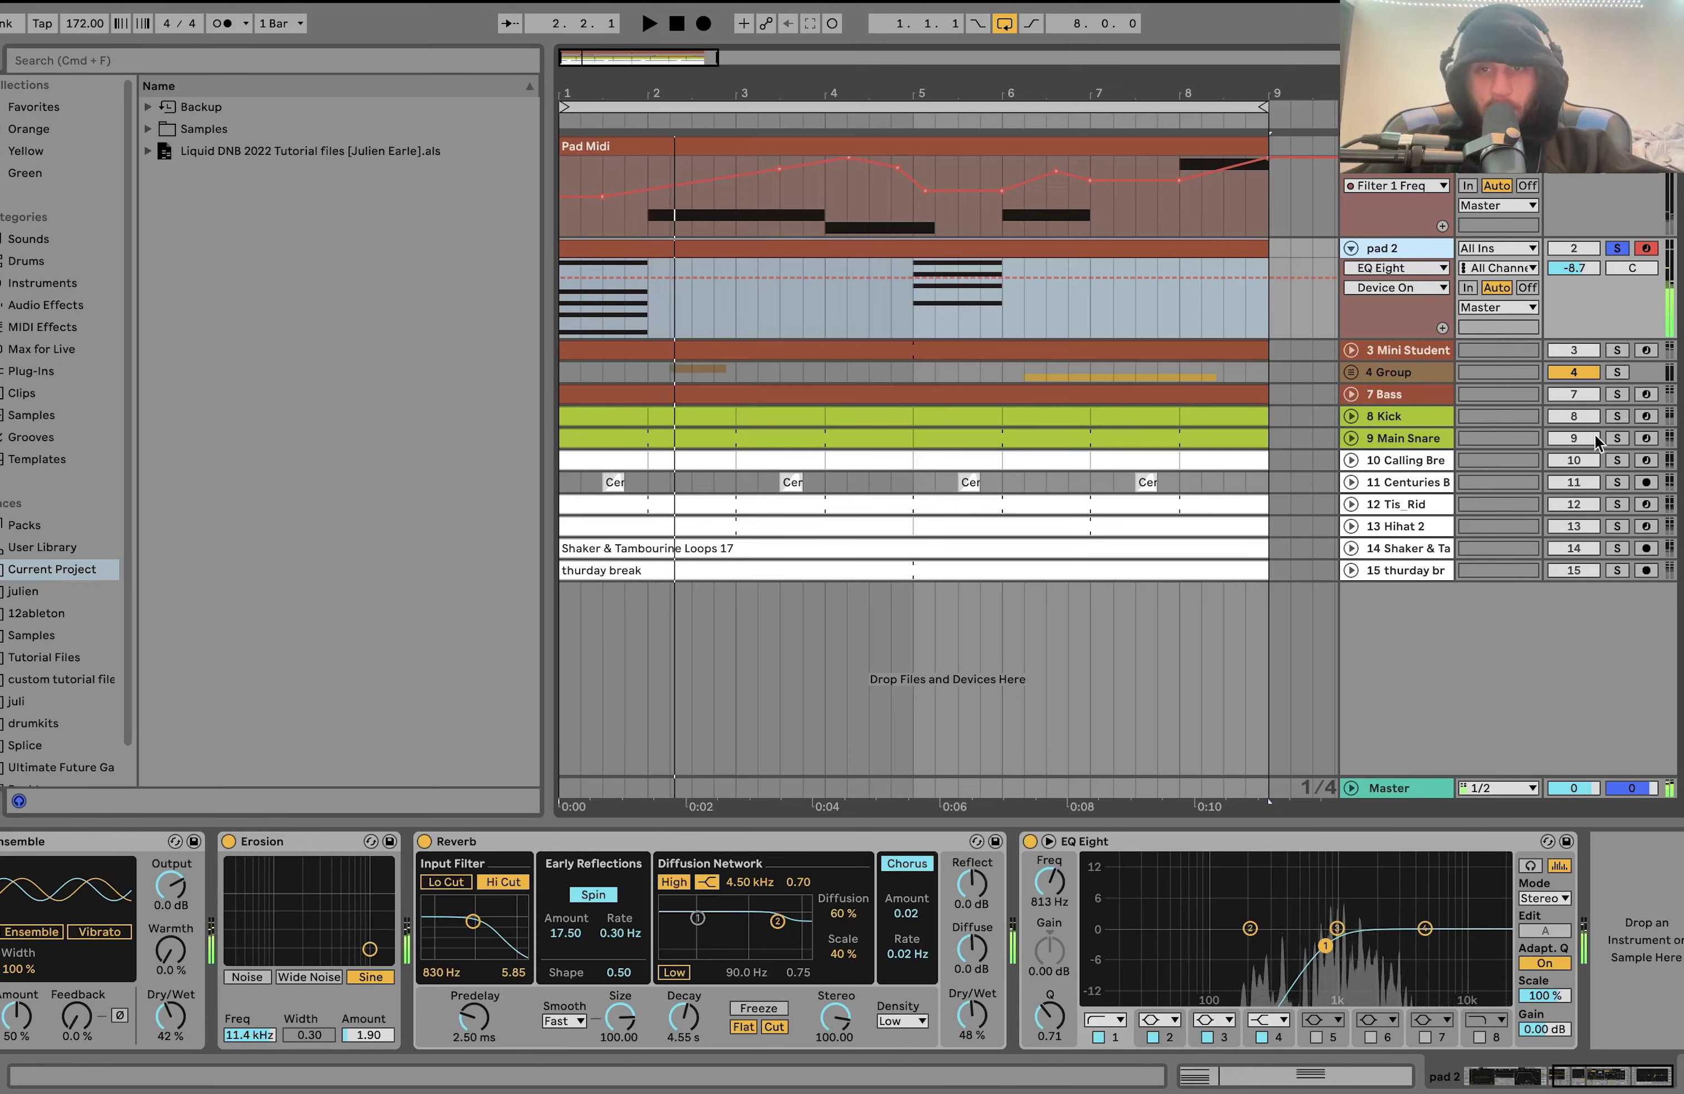
Solo and expand the Mini Student track, show its devices and play it from bar 1.
click(1616, 352)
click(1351, 350)
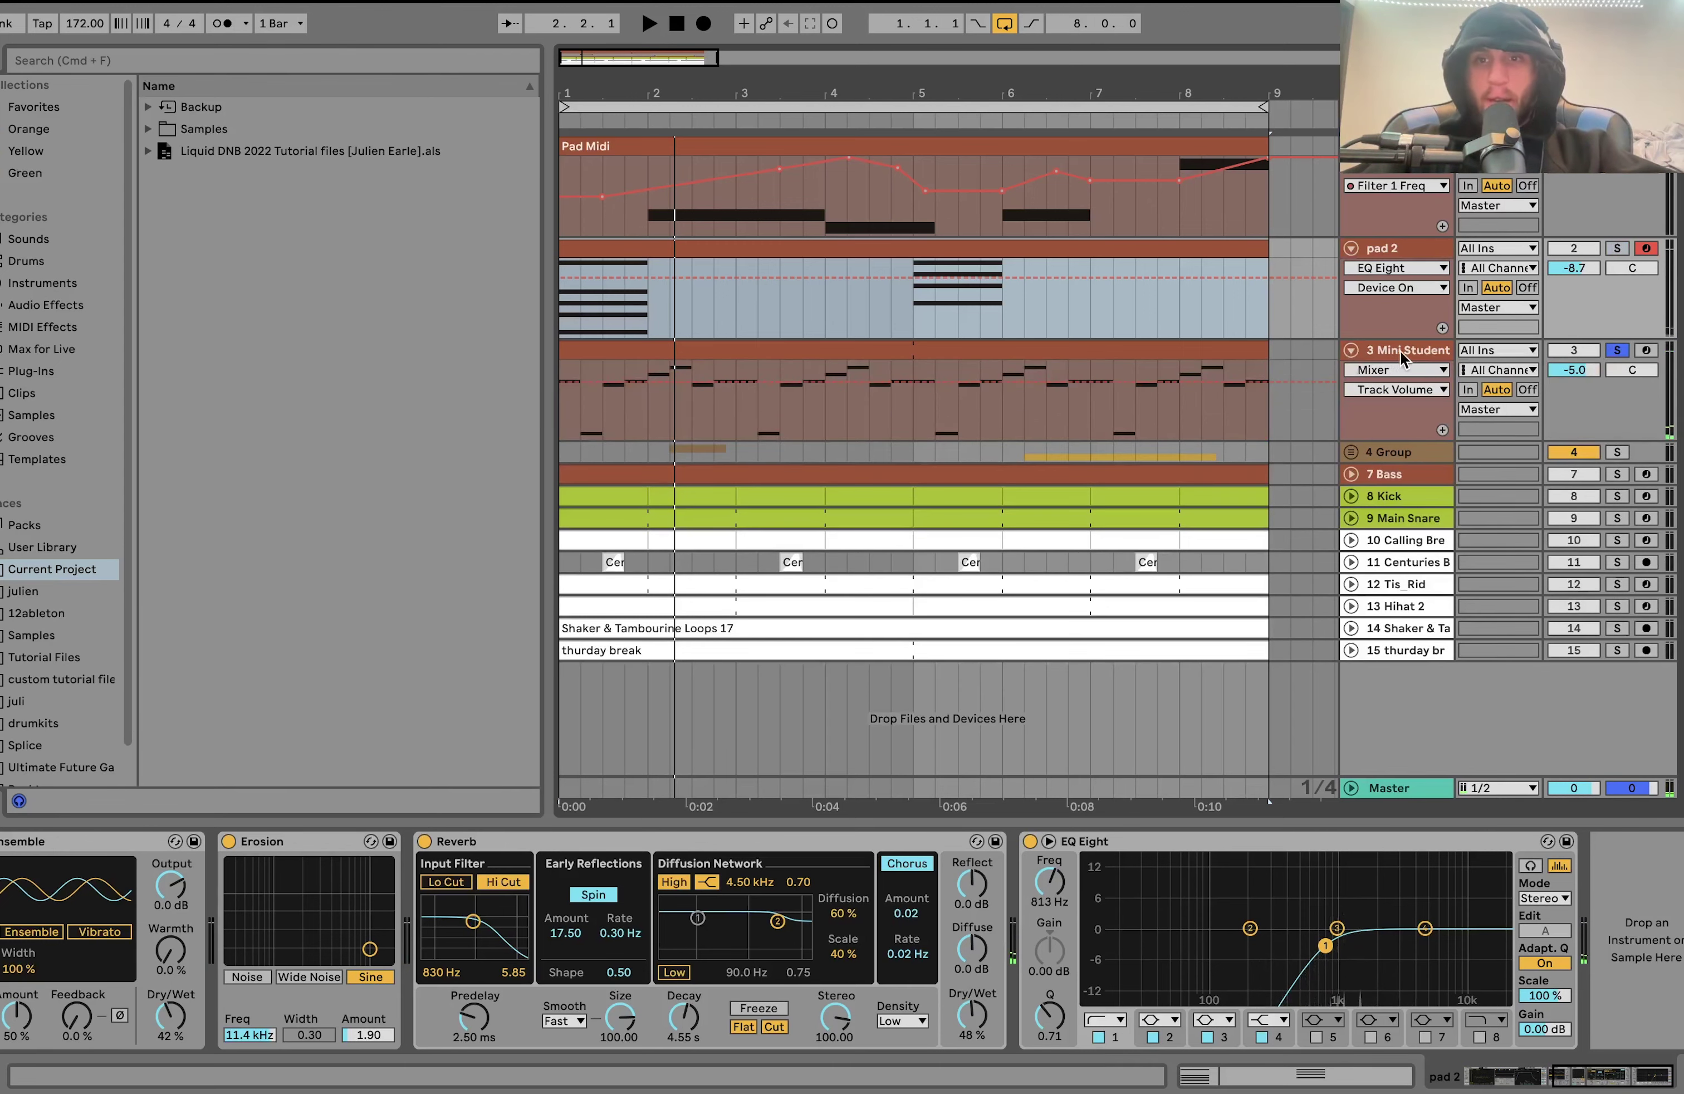
click(1407, 353)
key(space)
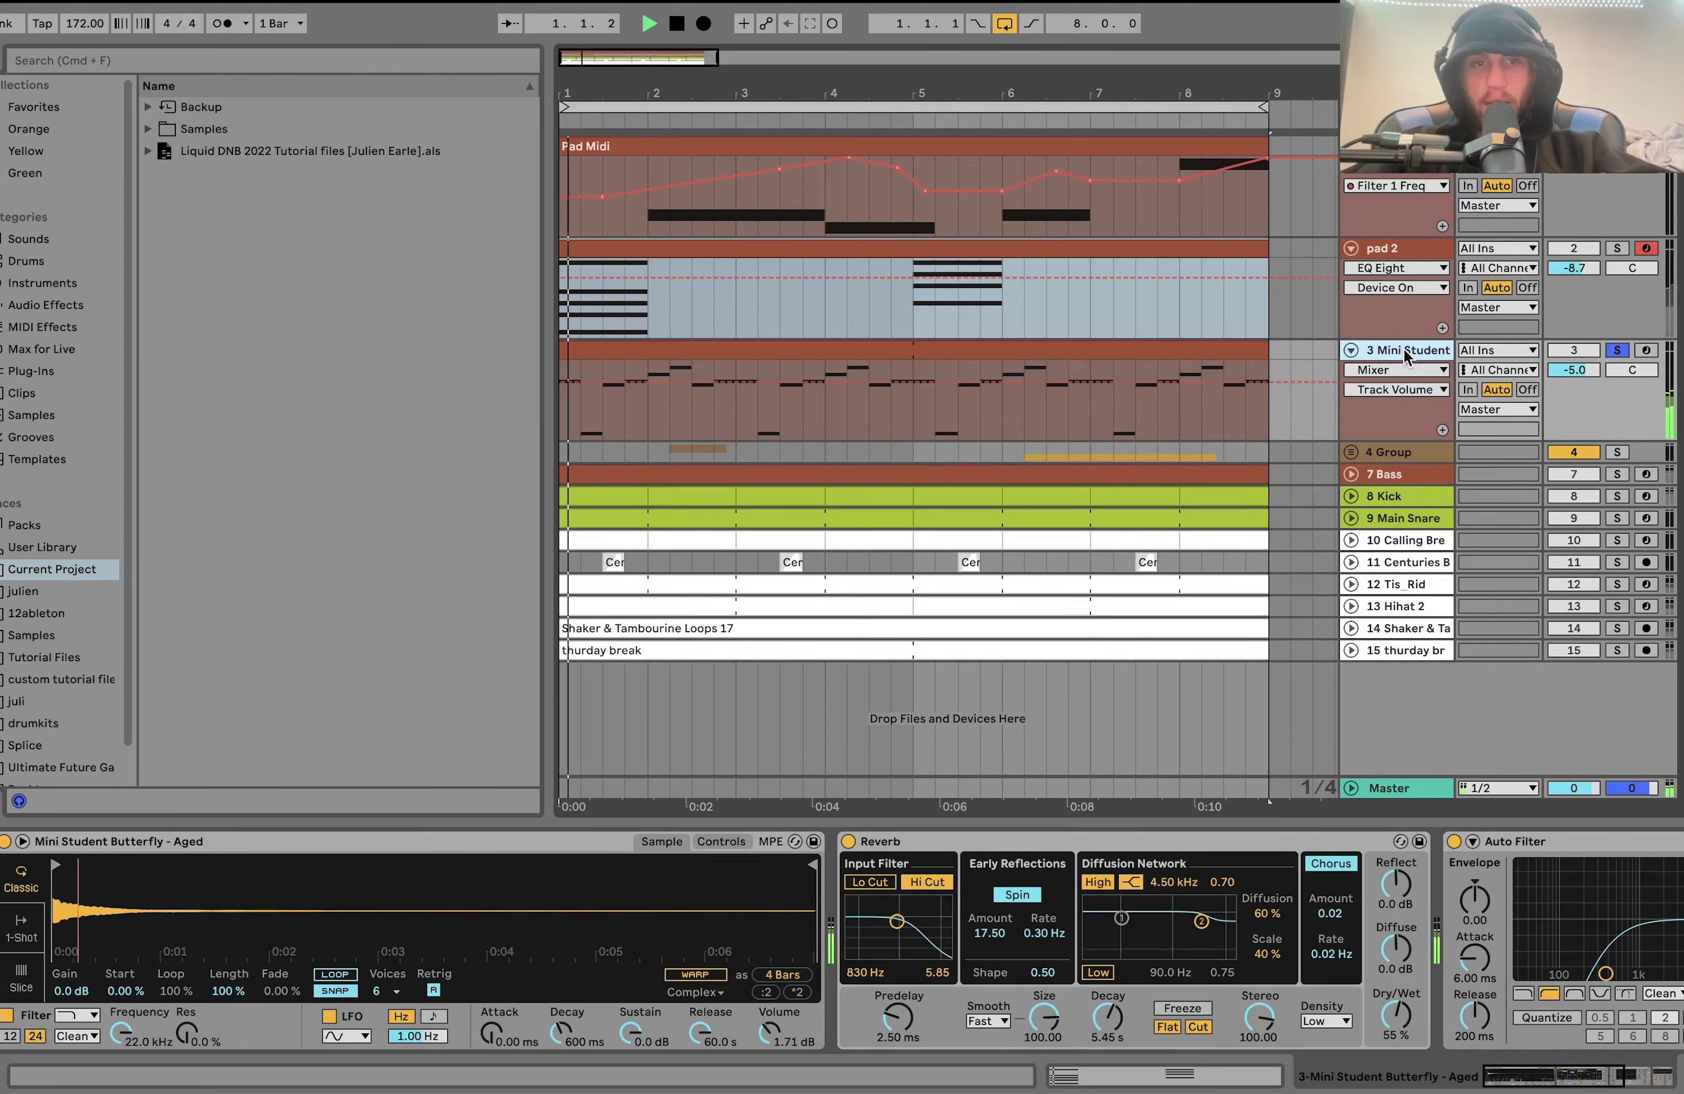
Open the Mini Student clip's notes and audition the F#2, G#3 and A3 rows in a temporarily folded note view.
click(1240, 348)
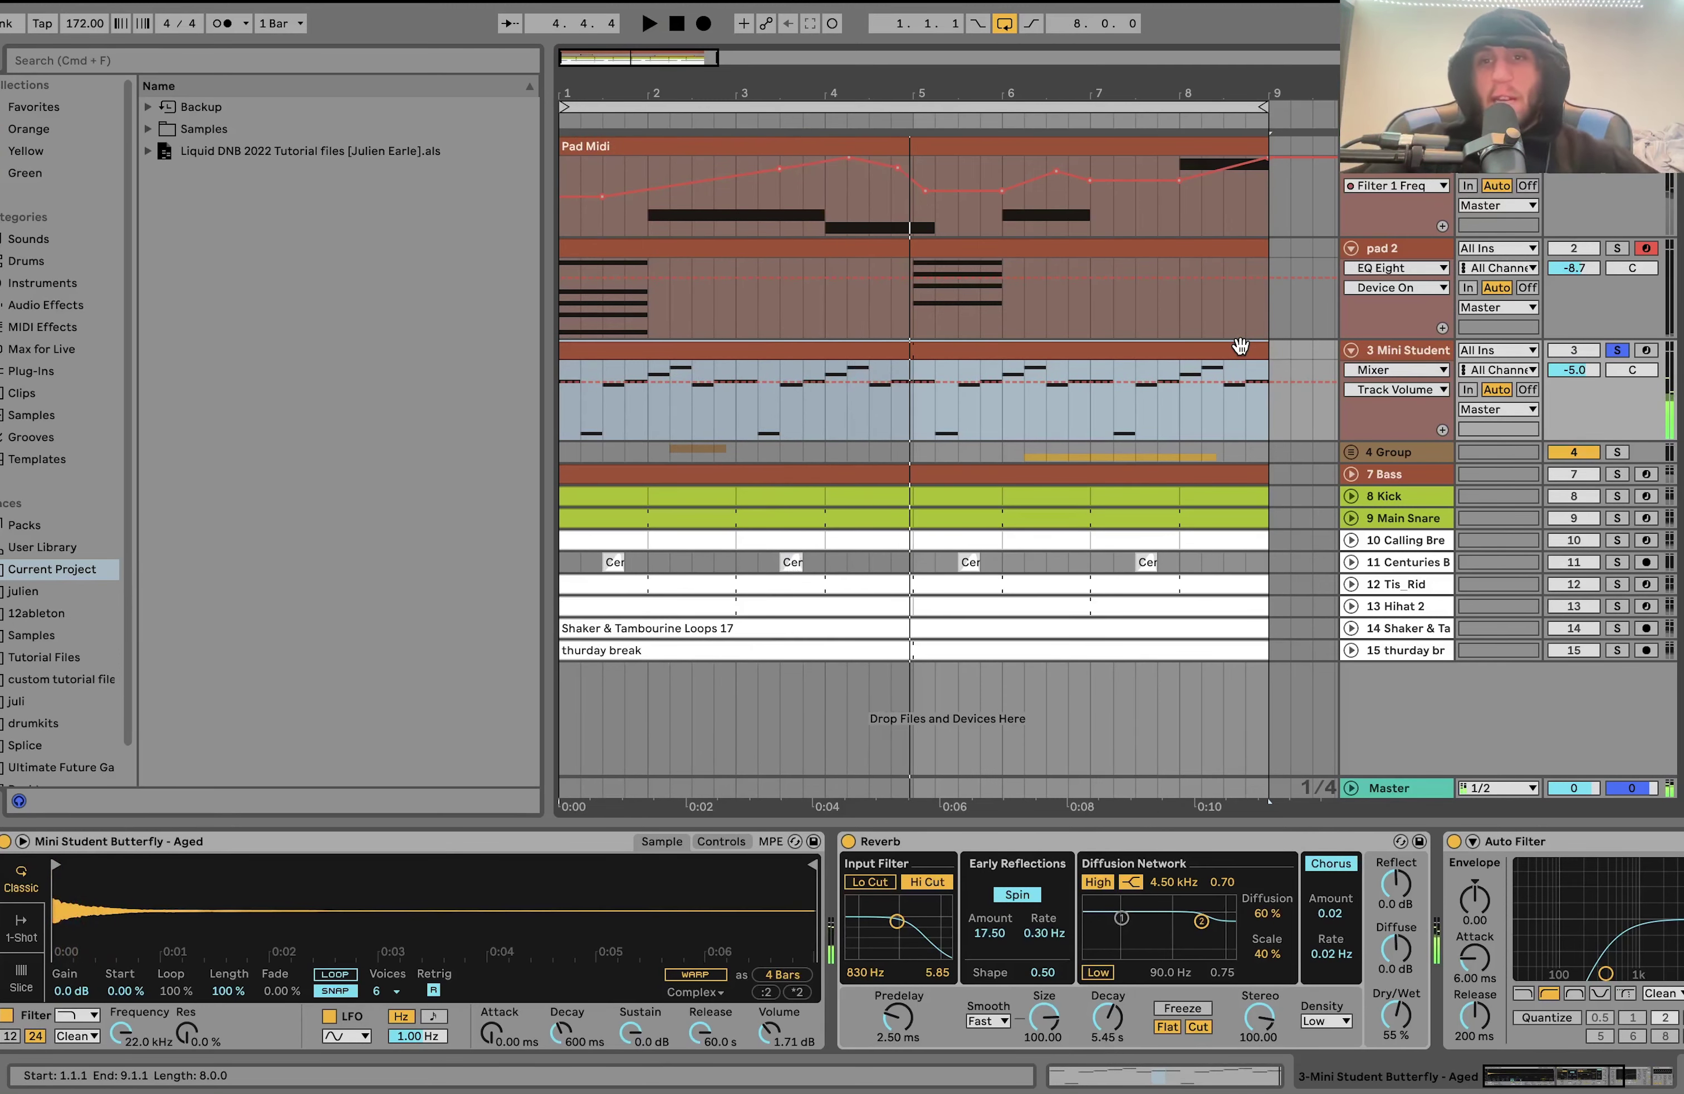
double_click(1241, 348)
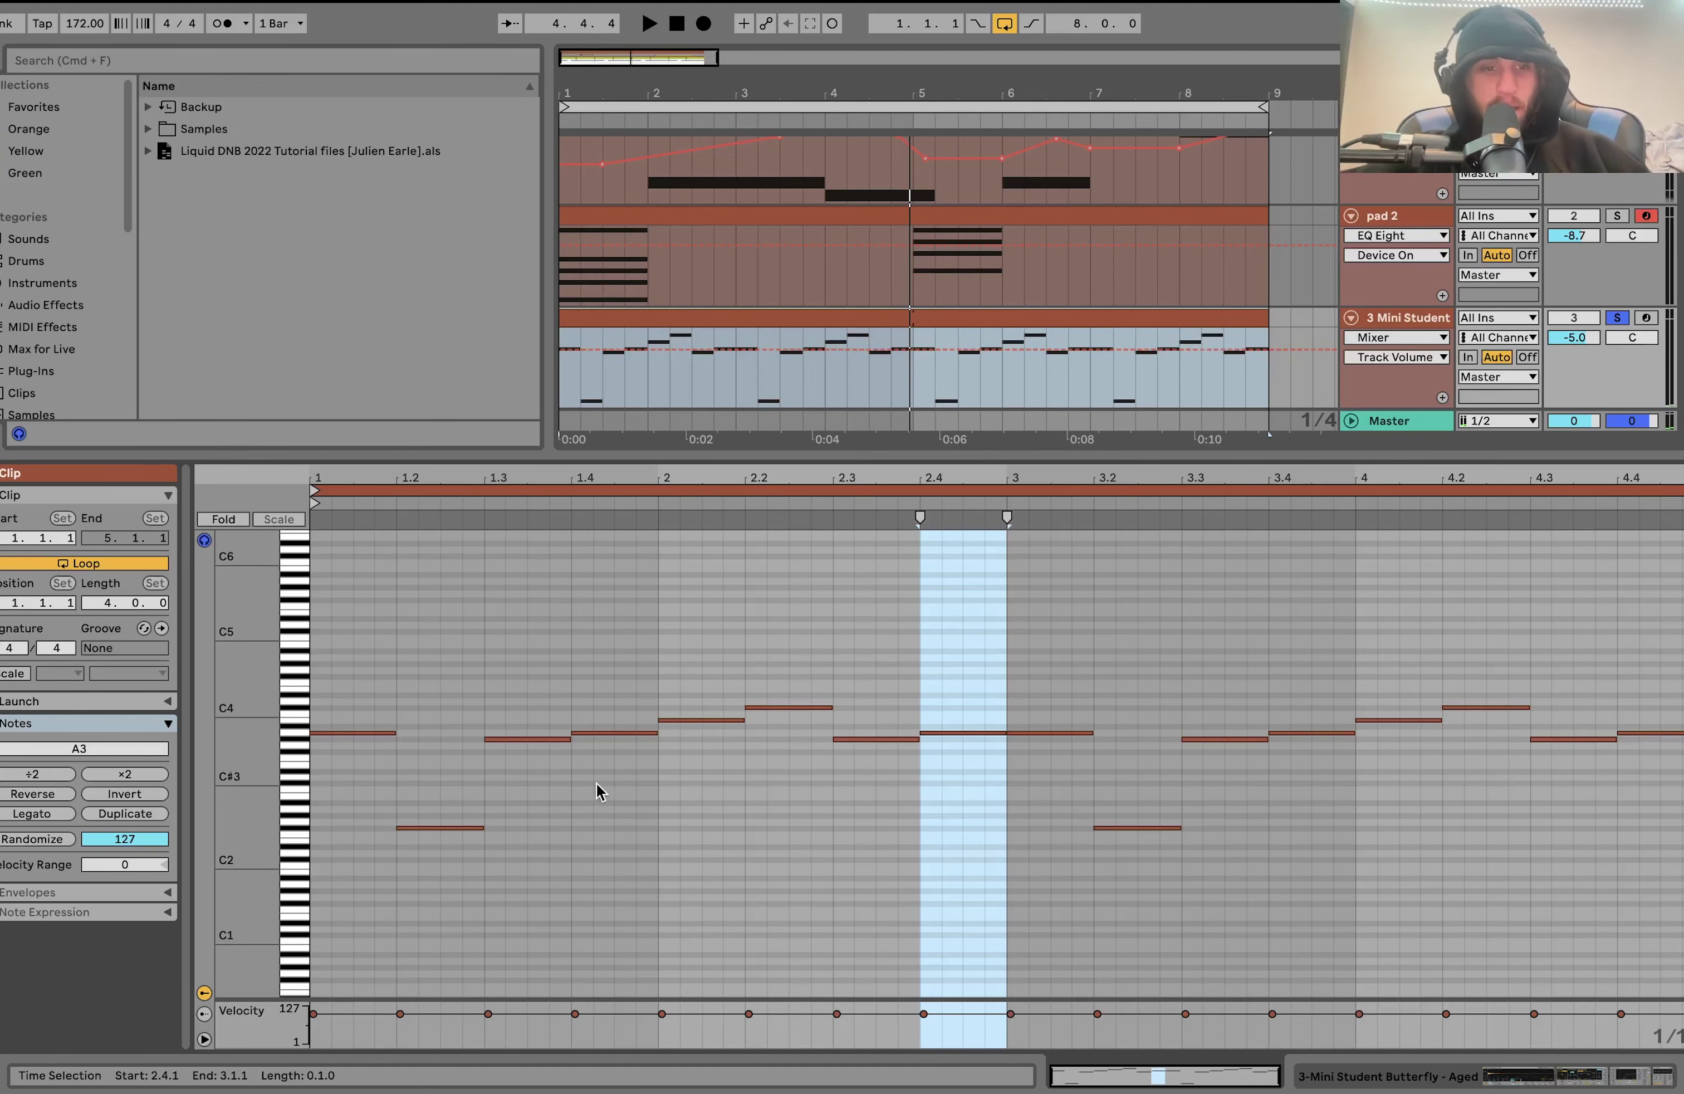
click(224, 520)
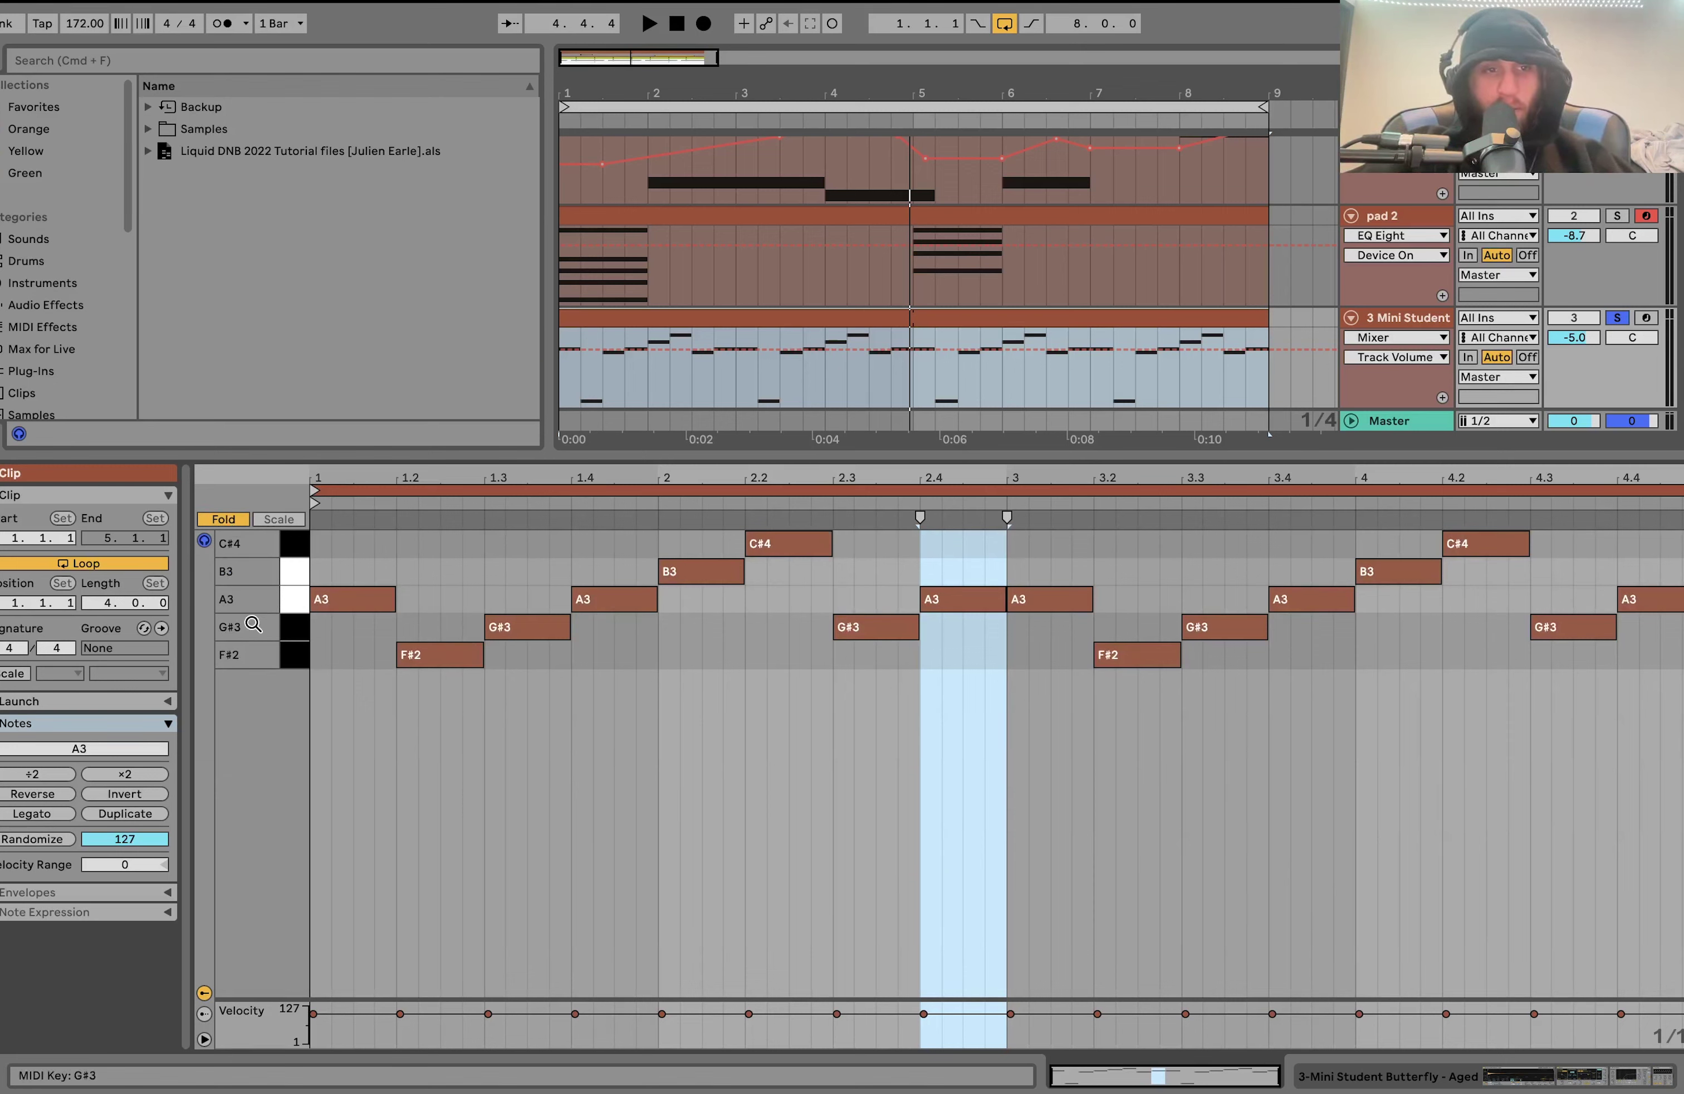
click(296, 661)
click(297, 628)
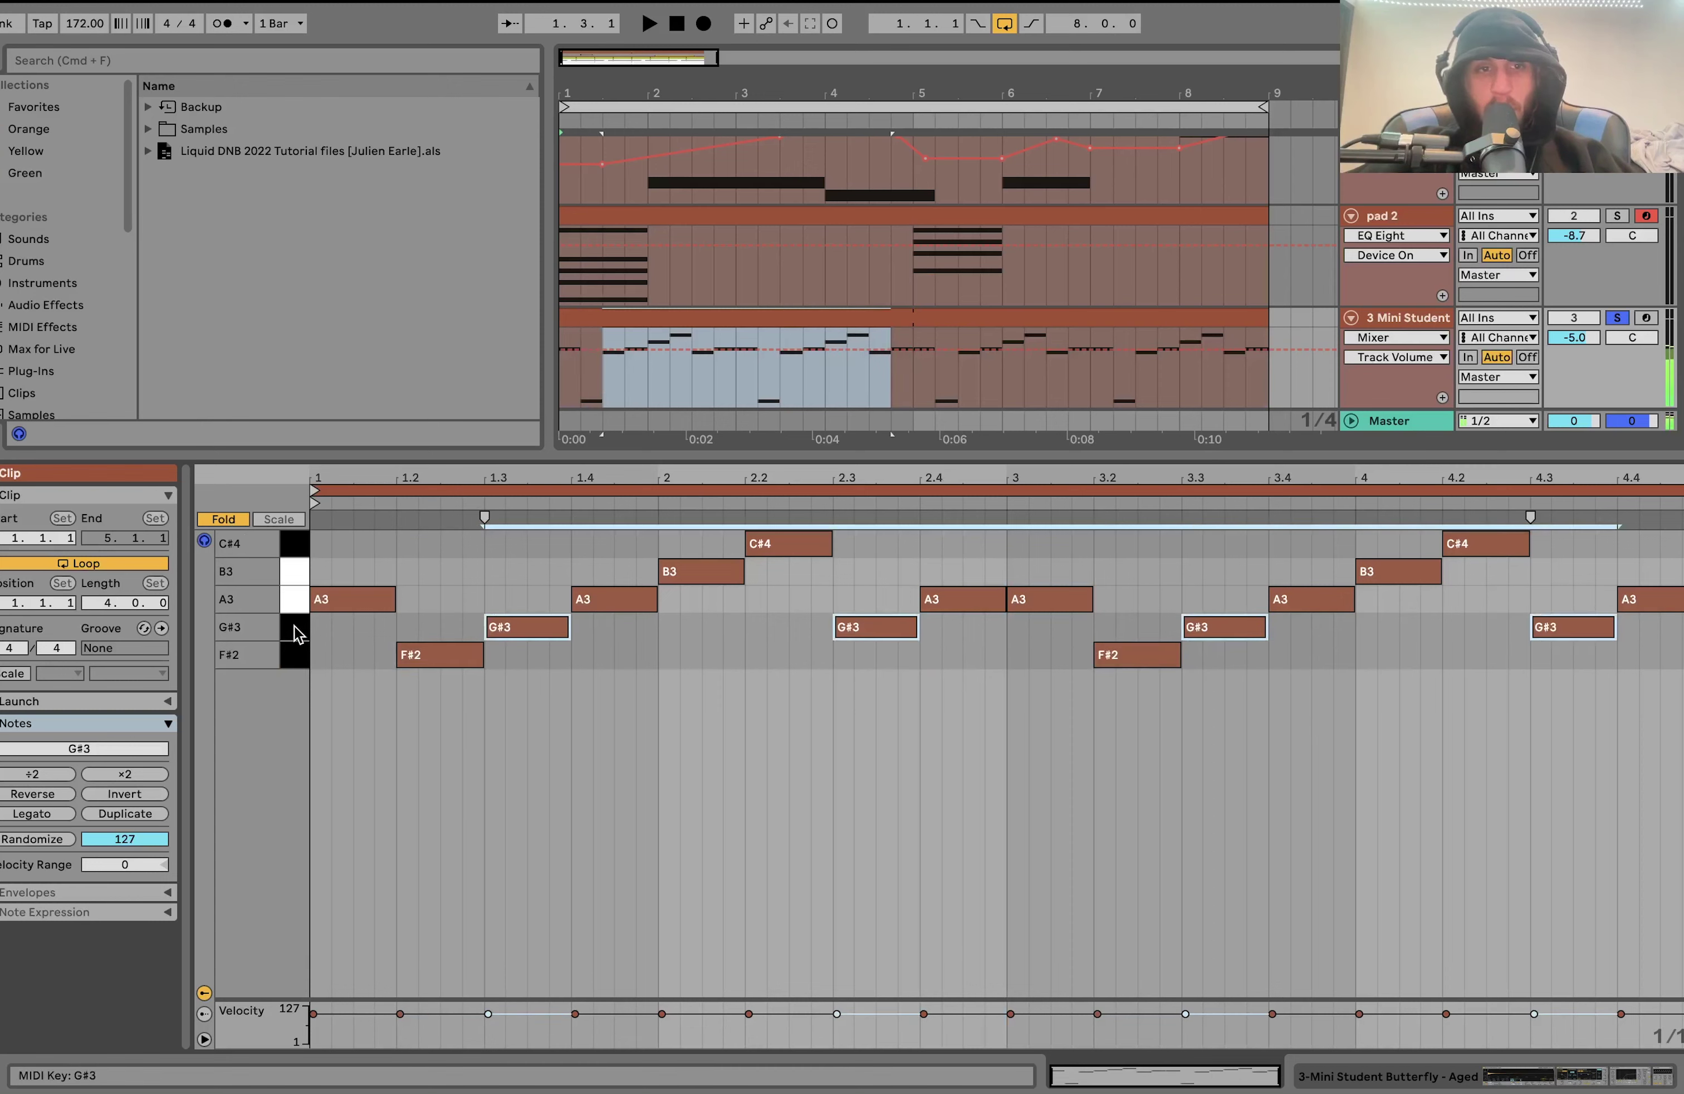
click(296, 604)
click(225, 520)
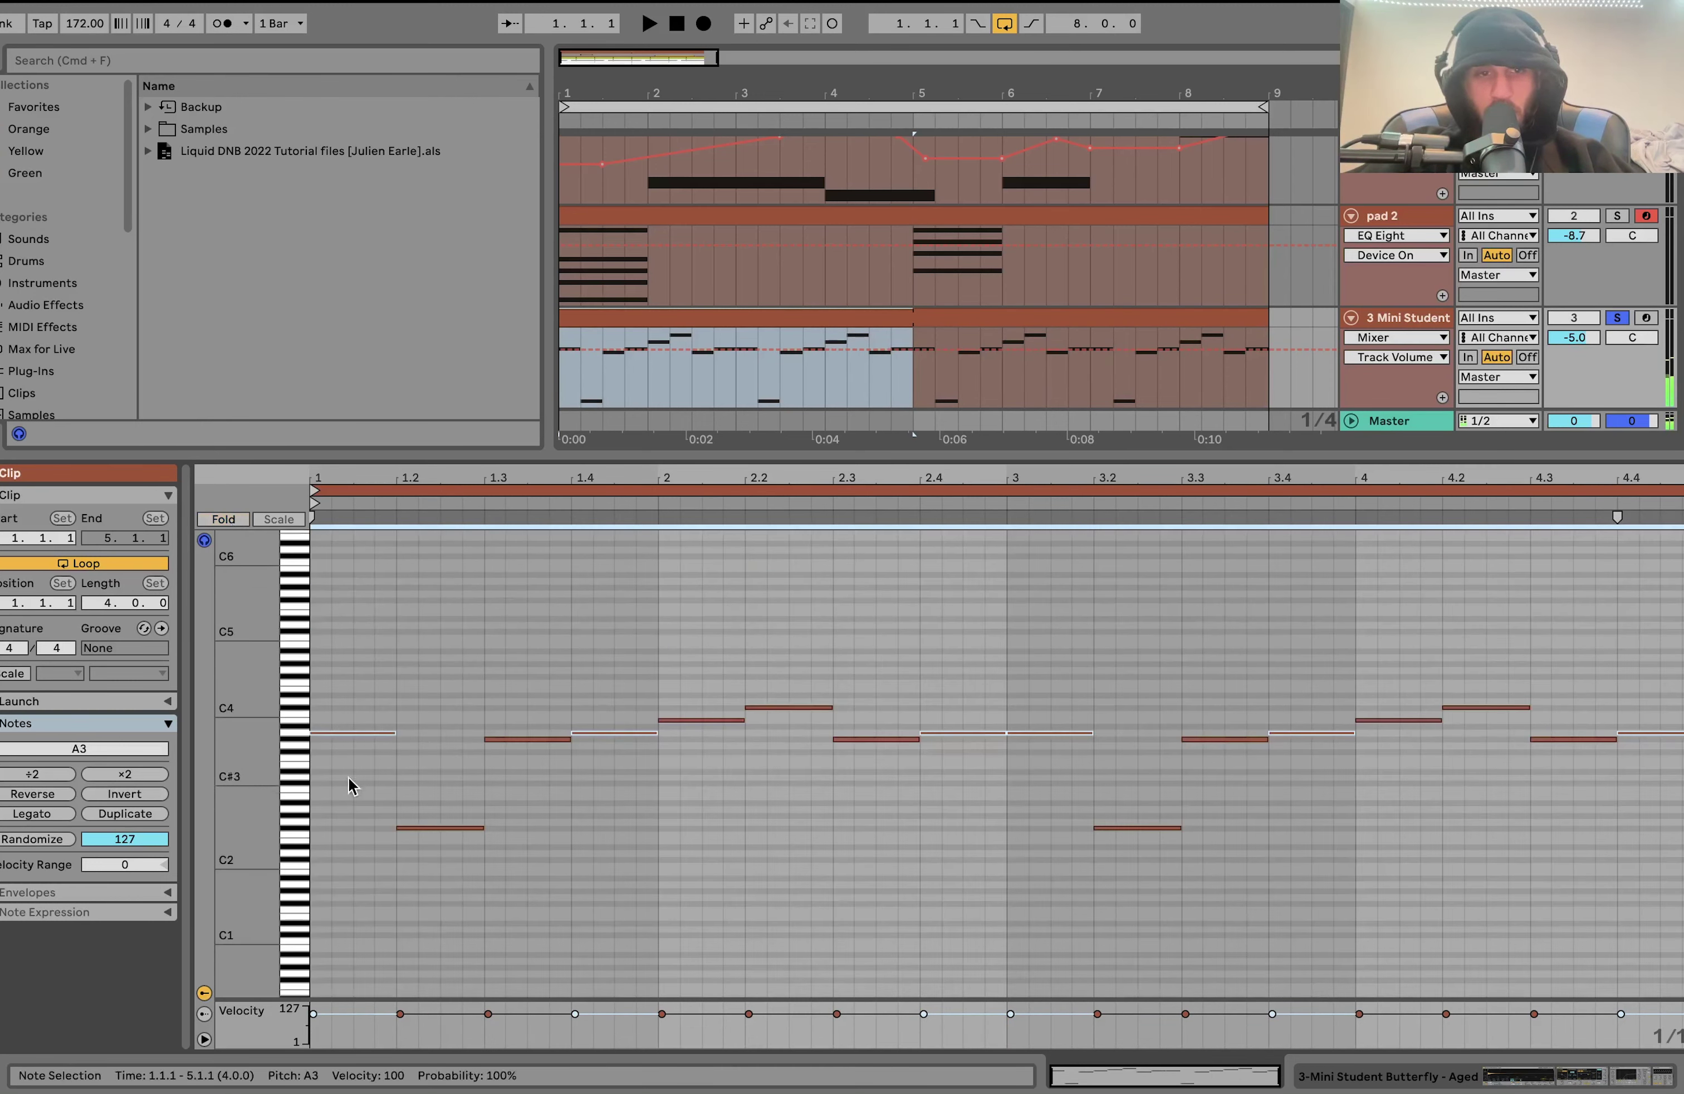
Audition the melody's notes in bars 1 and 2, including the high C#4, and play the clip.
drag(549, 764, 594, 718)
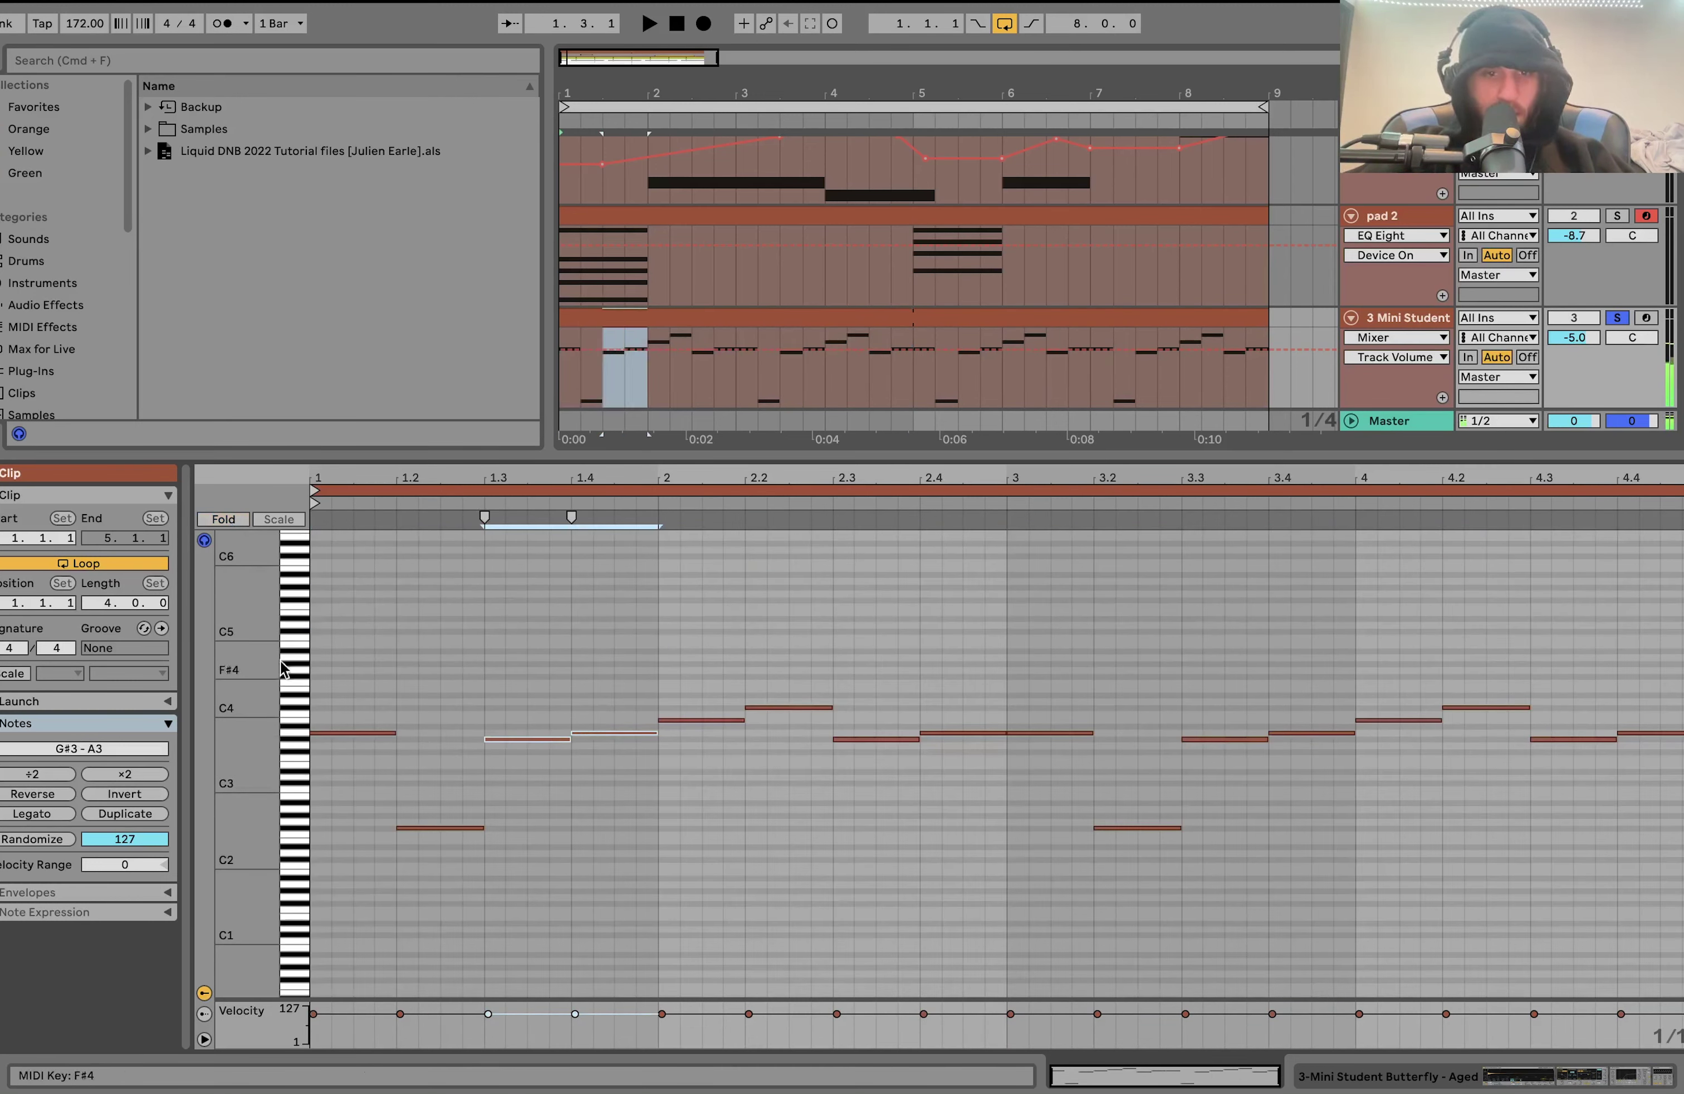
click(699, 719)
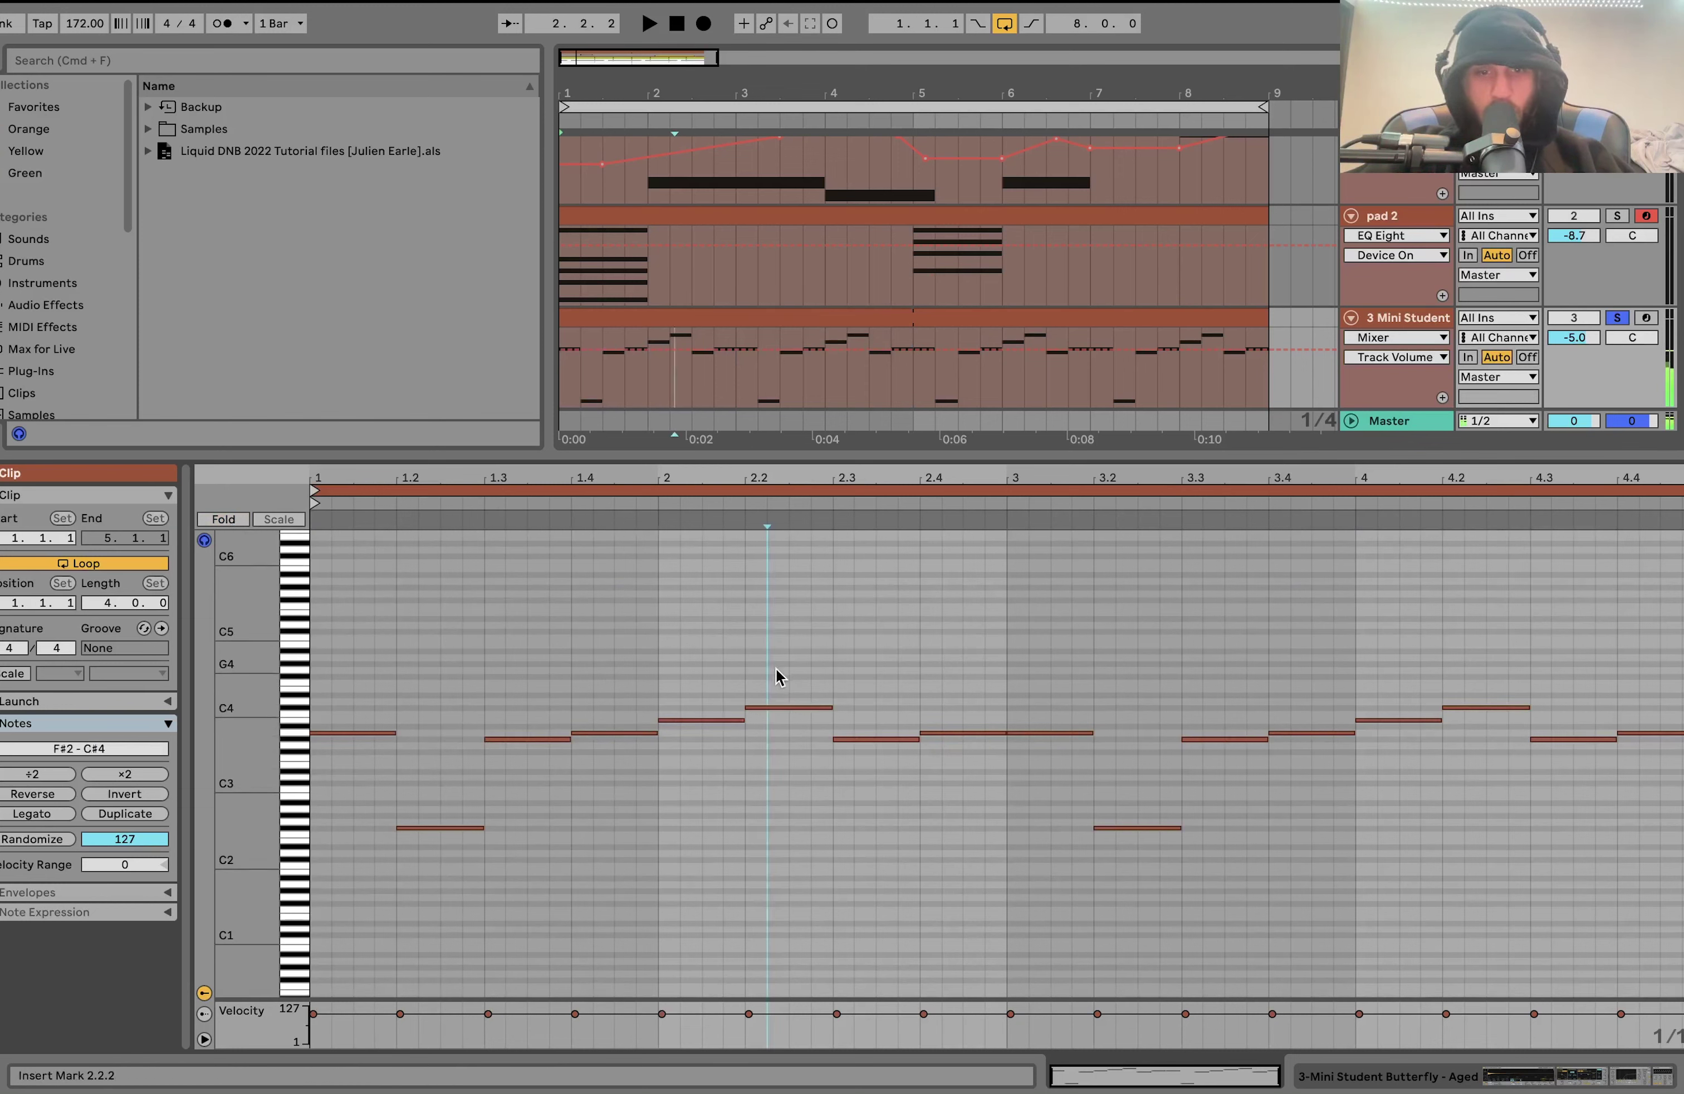
click(788, 708)
key(space)
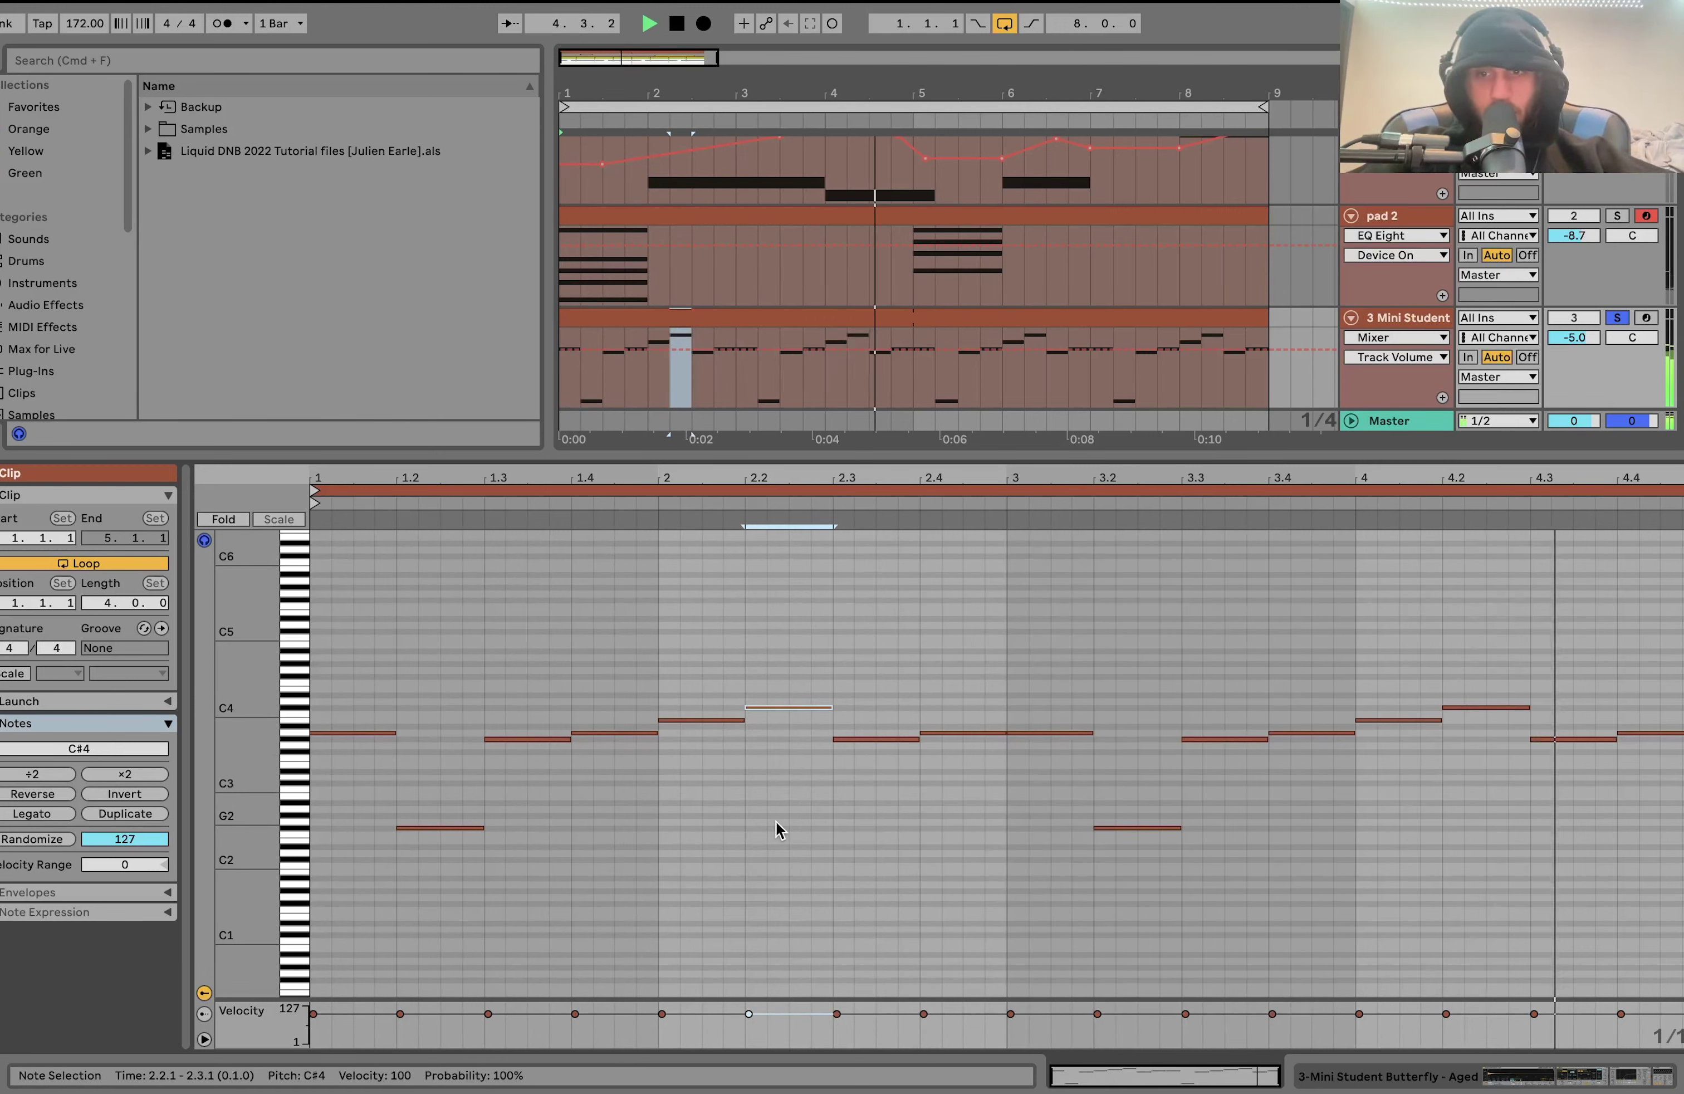
key(space)
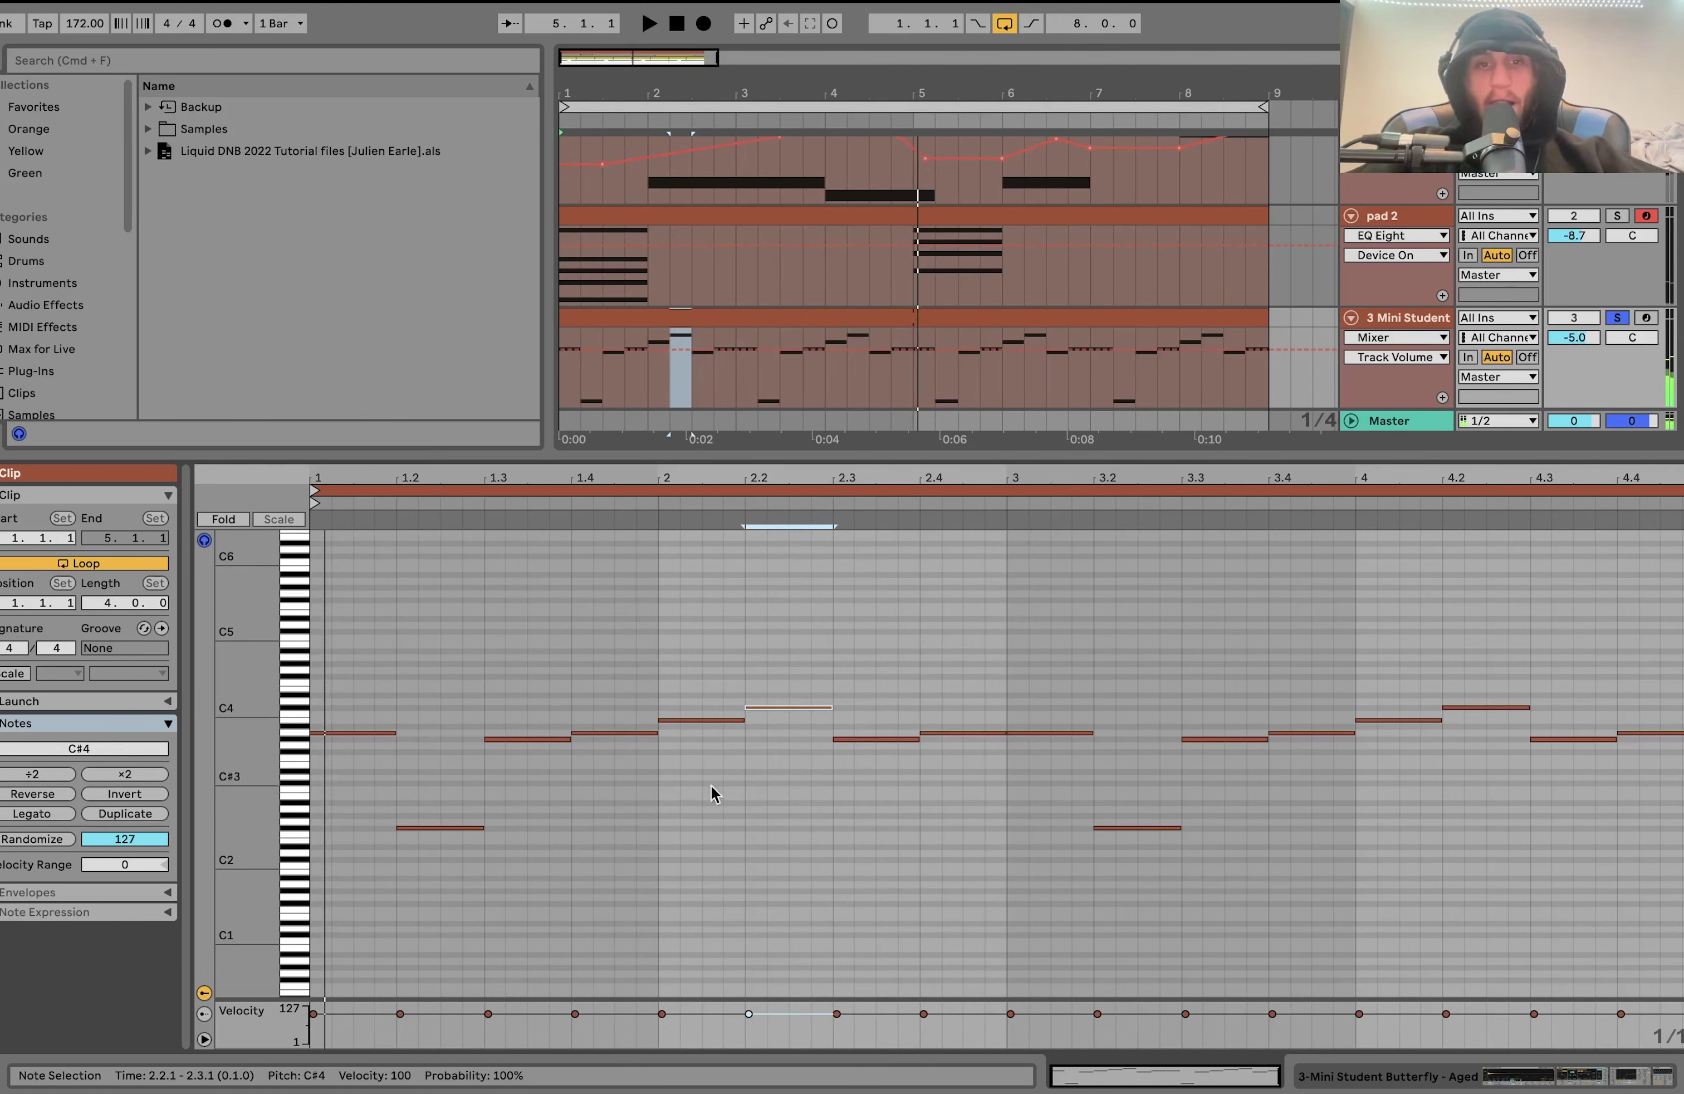
Select the G#3 and A3 notes ending bar 2, and play the melody with the Mini Student track's devices shown.
drag(706, 800, 930, 805)
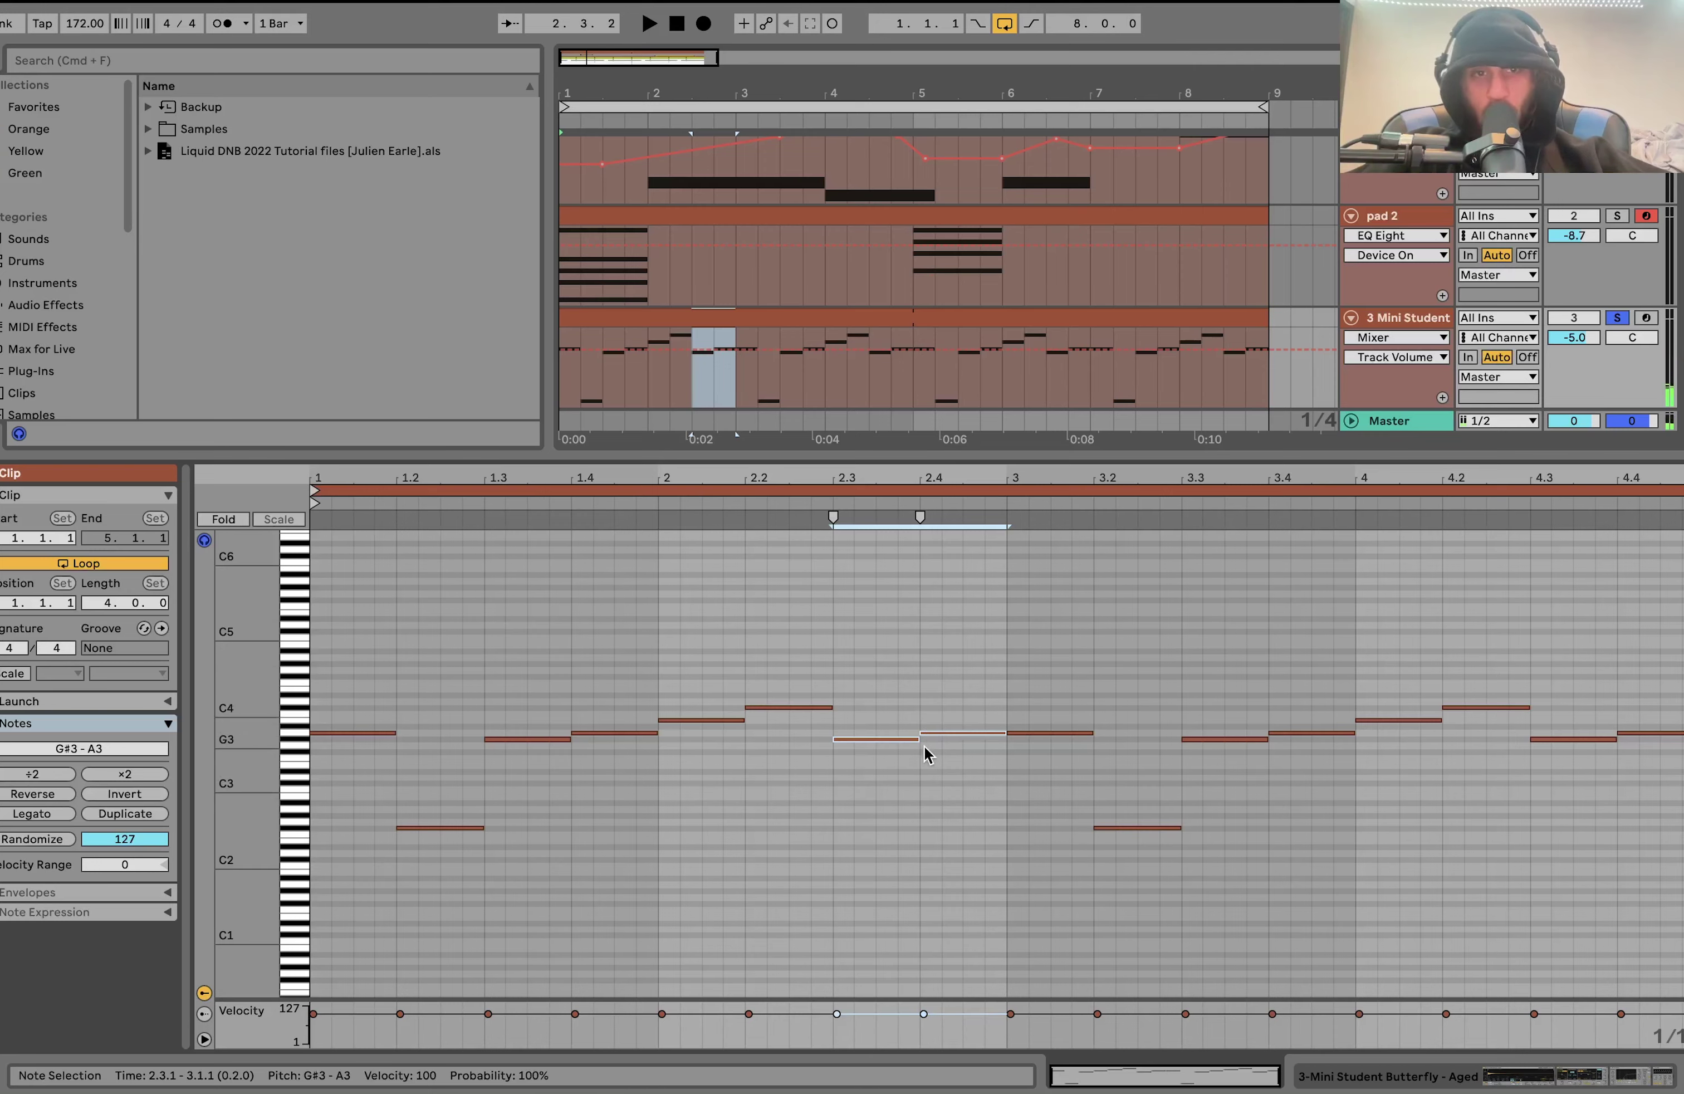
key(space)
click(1395, 321)
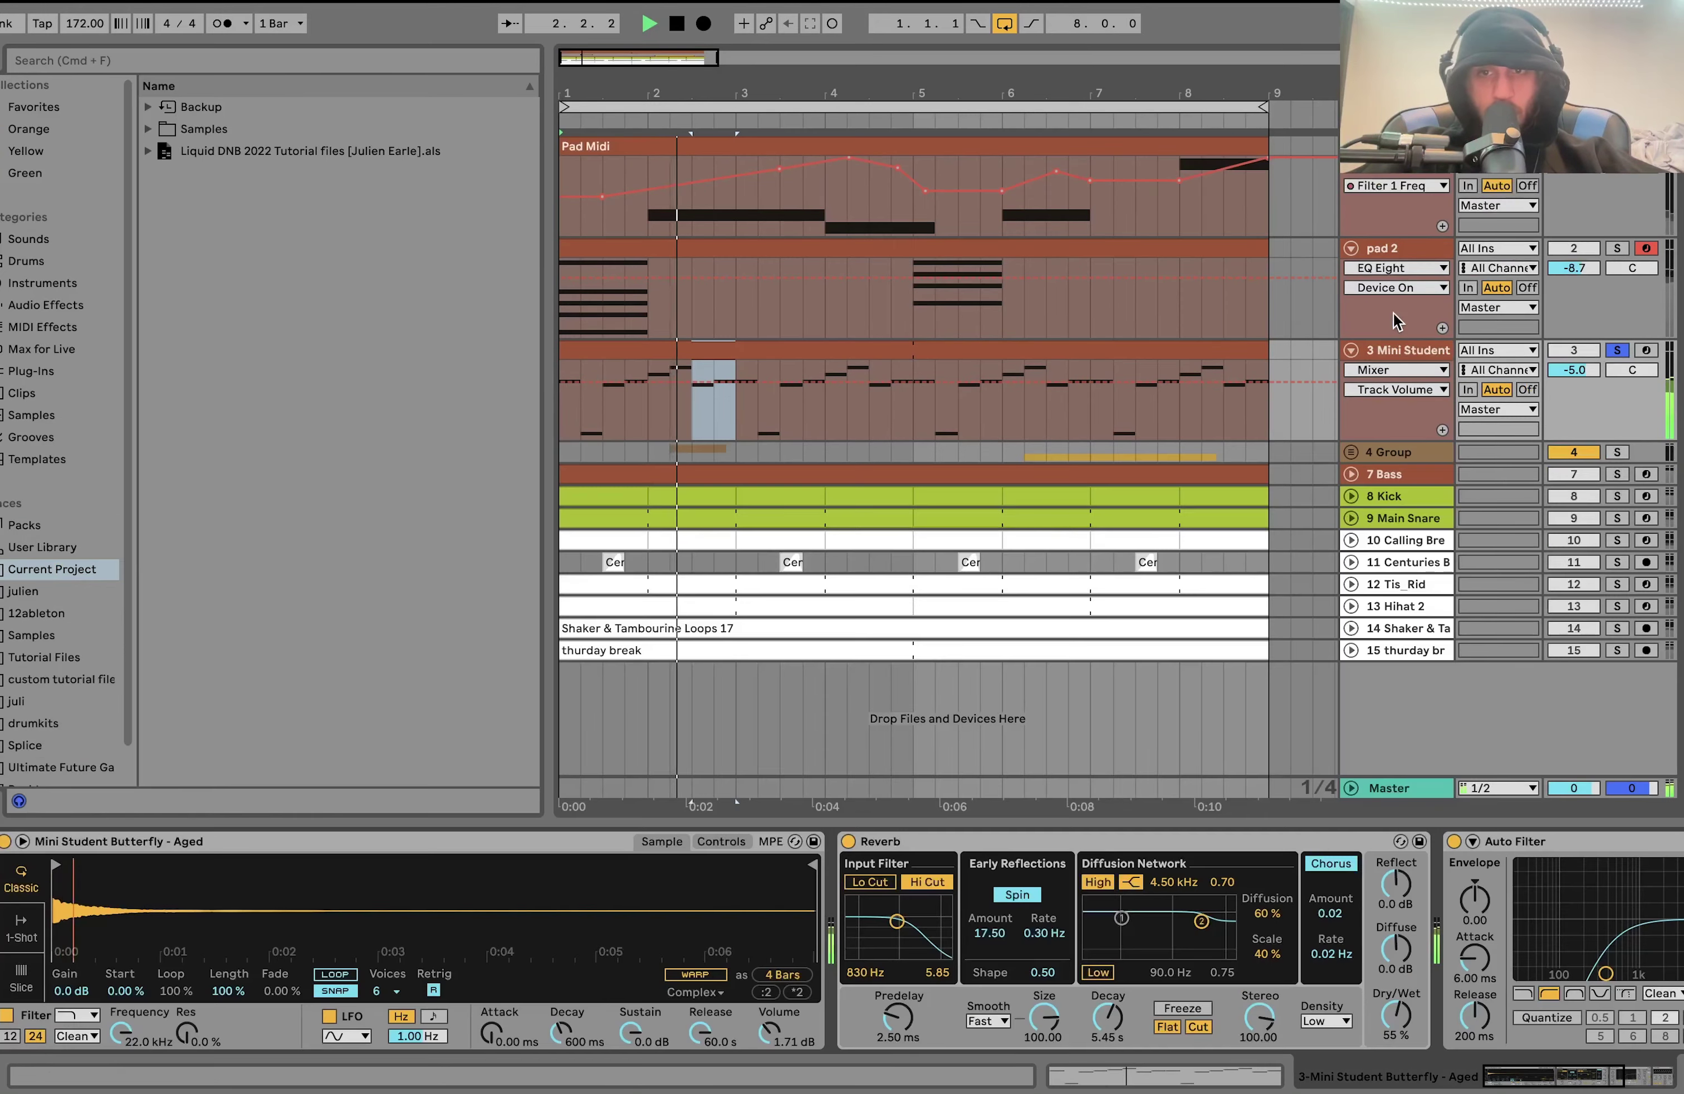
key(space)
Play the Mini Student clip from bar 1 with 7 Bass soloed alongside, and play the melody again without the bass.
click(1200, 351)
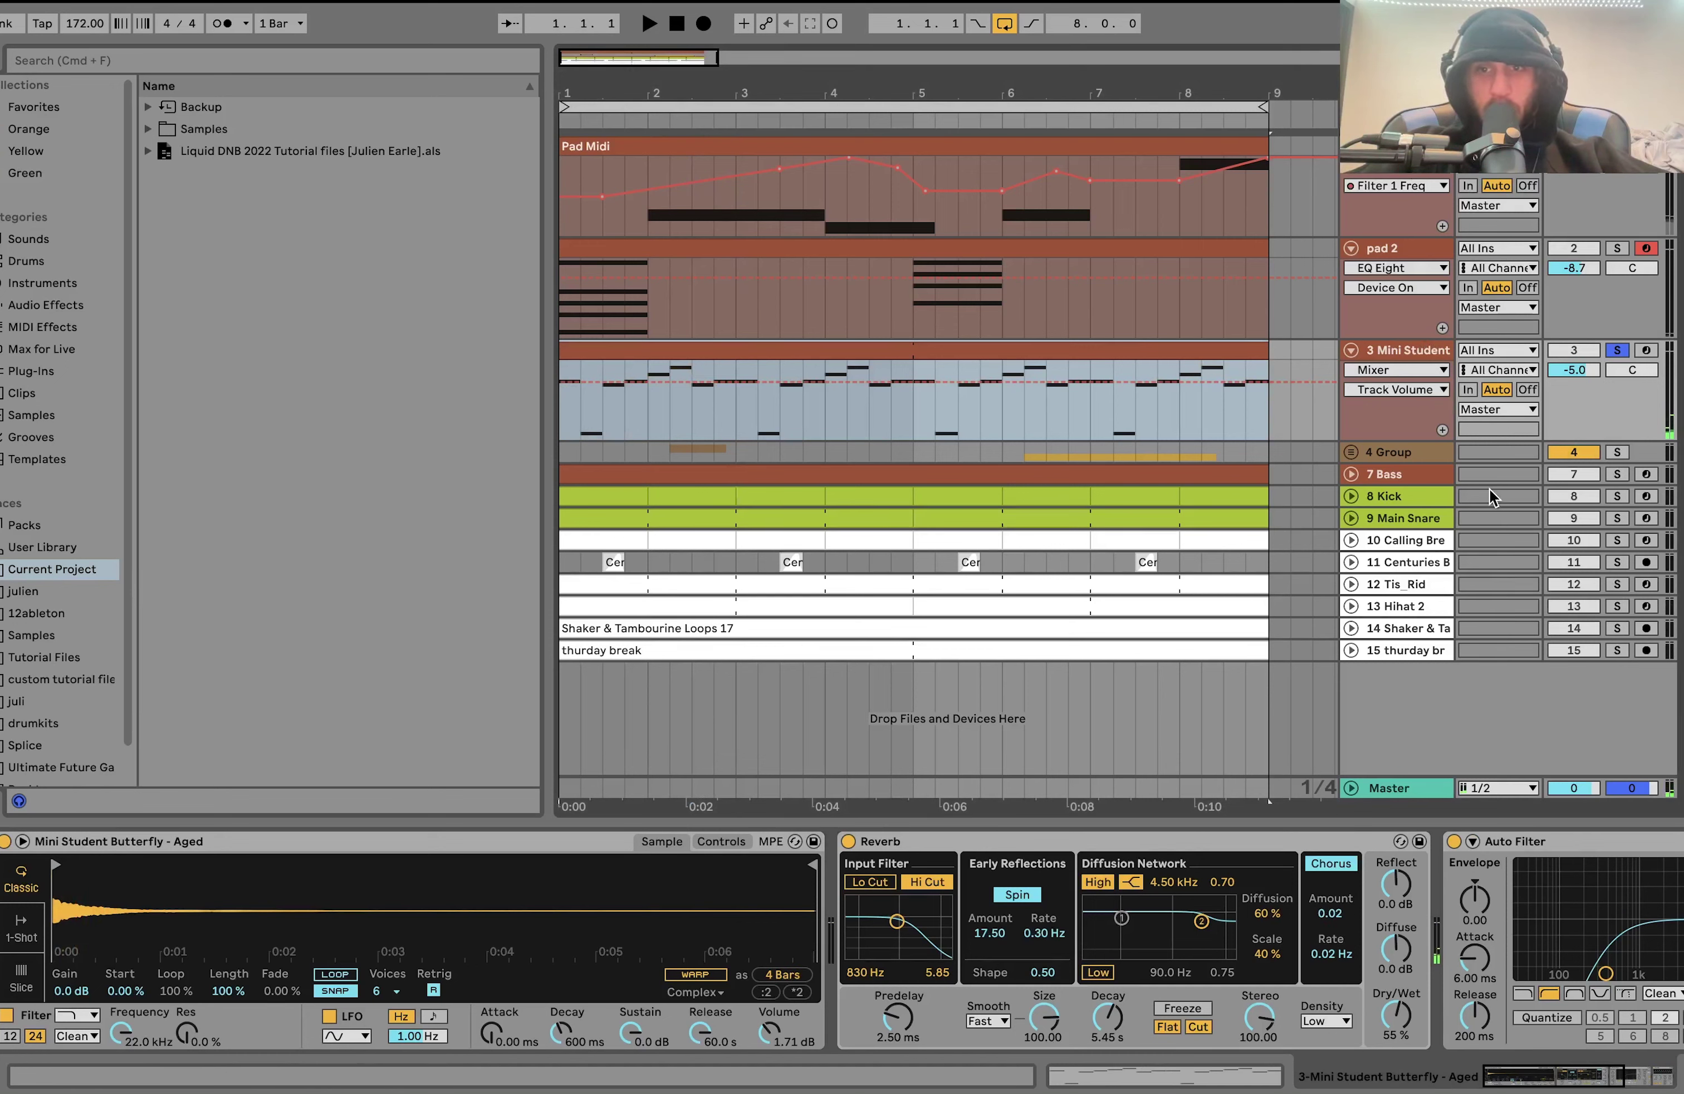
click(1616, 474)
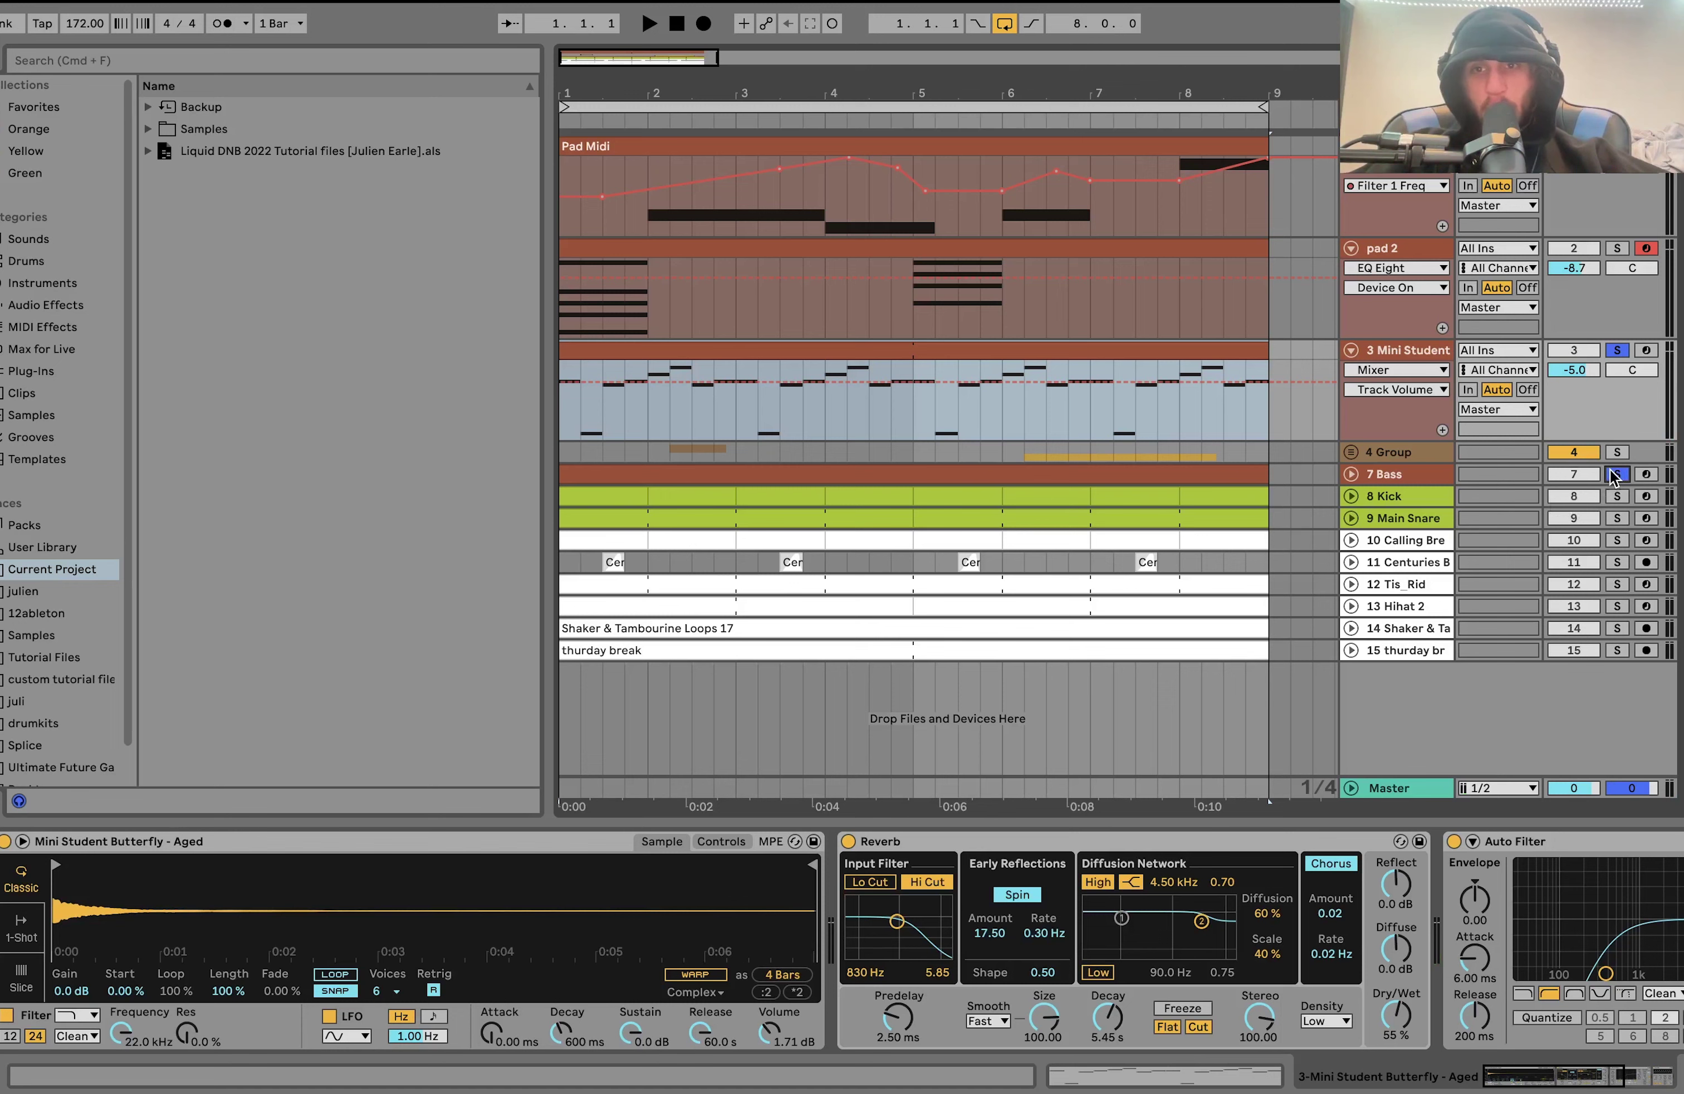
key(space)
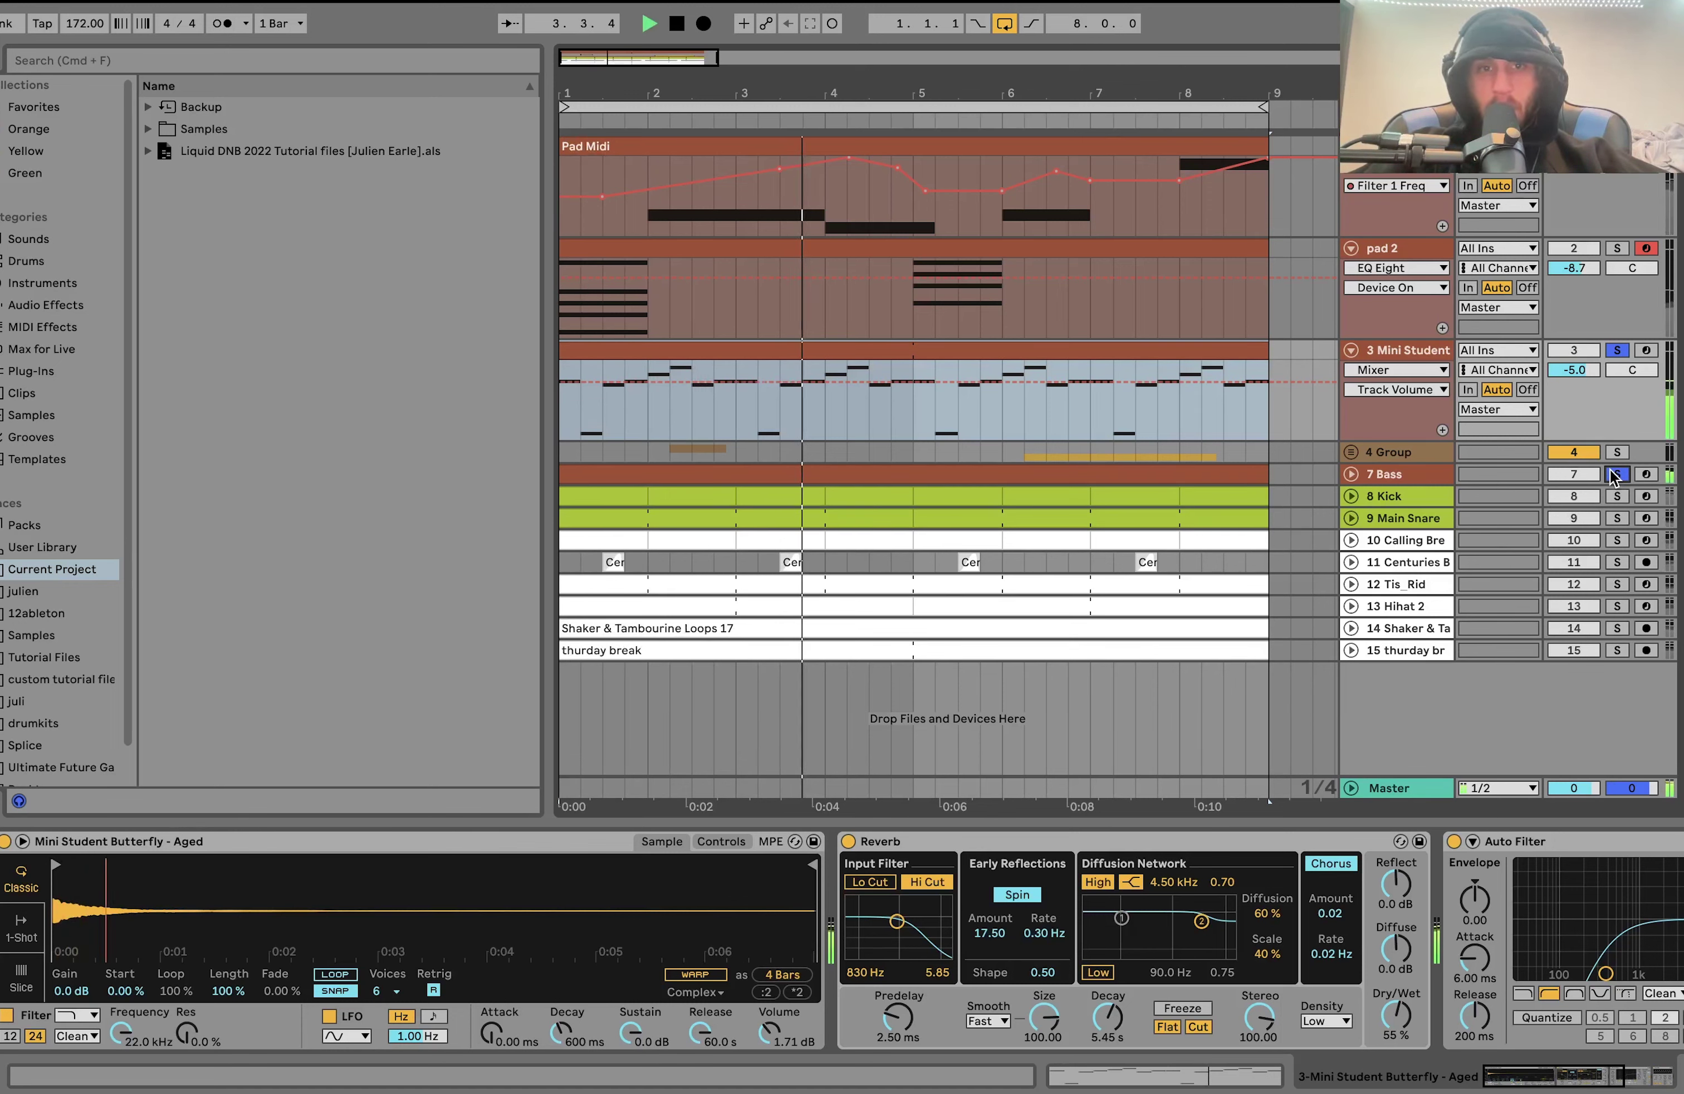
key(space)
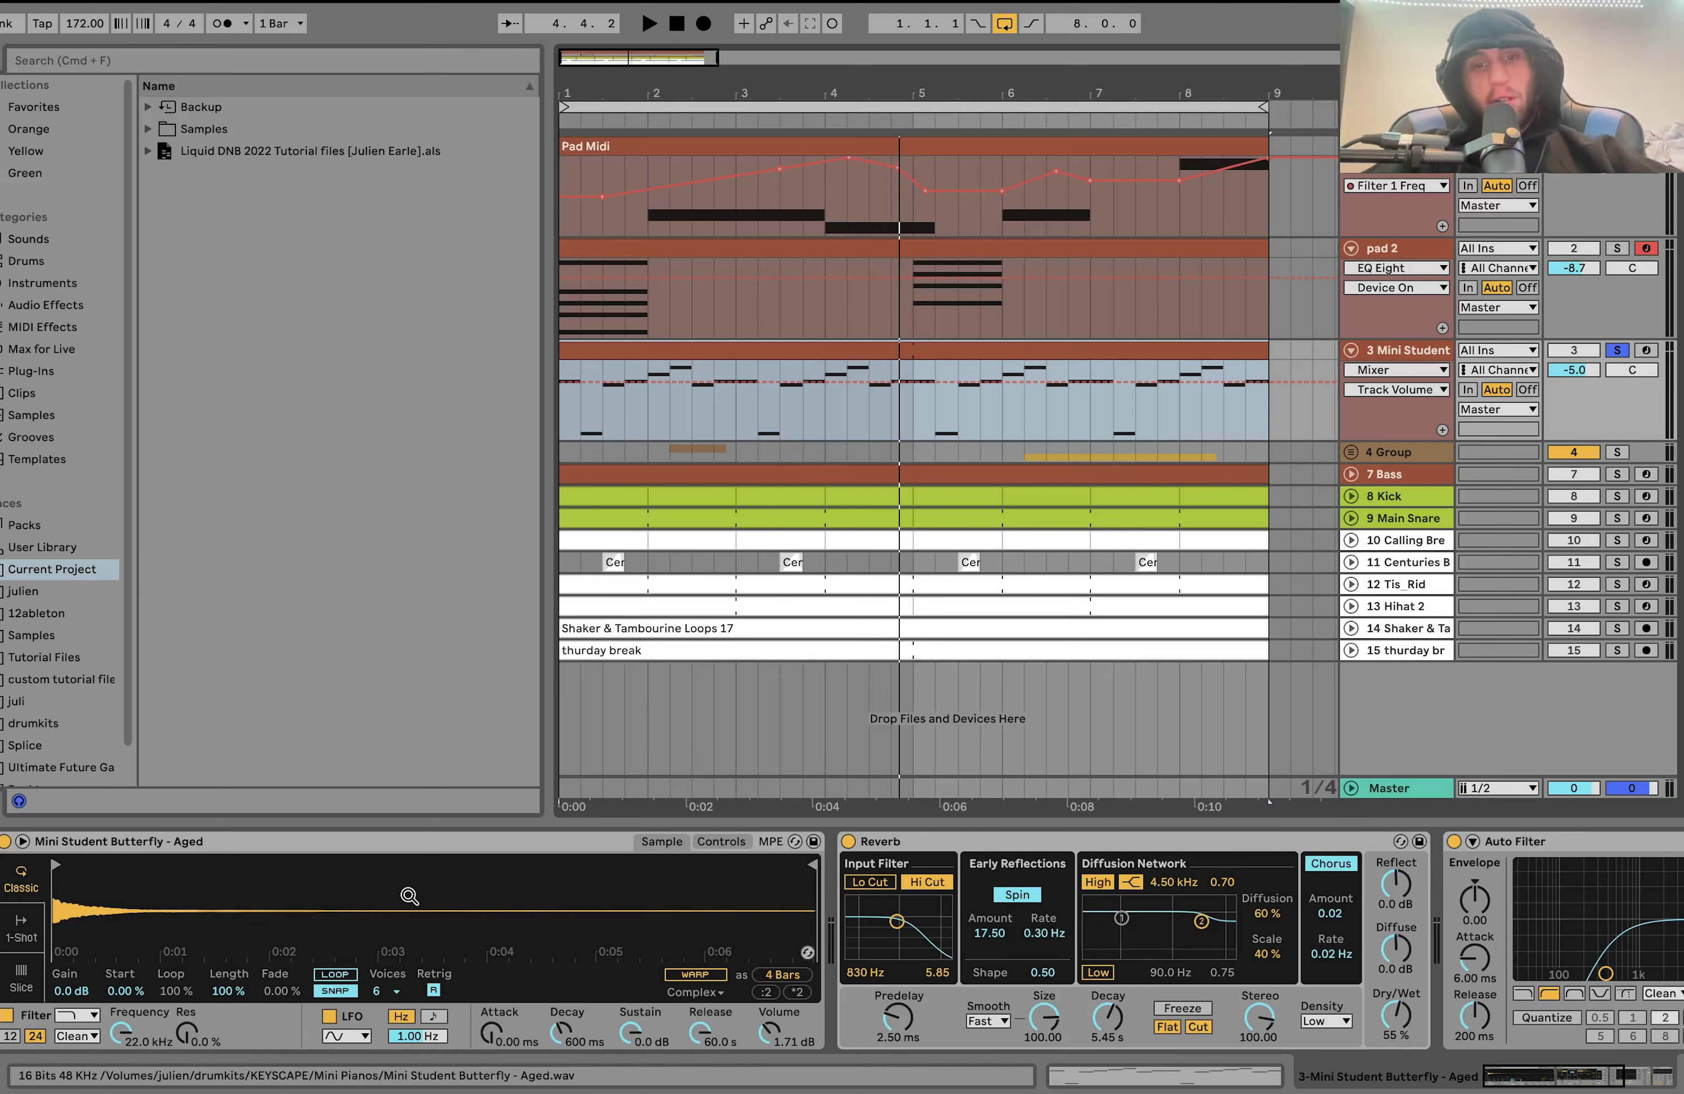
key(space)
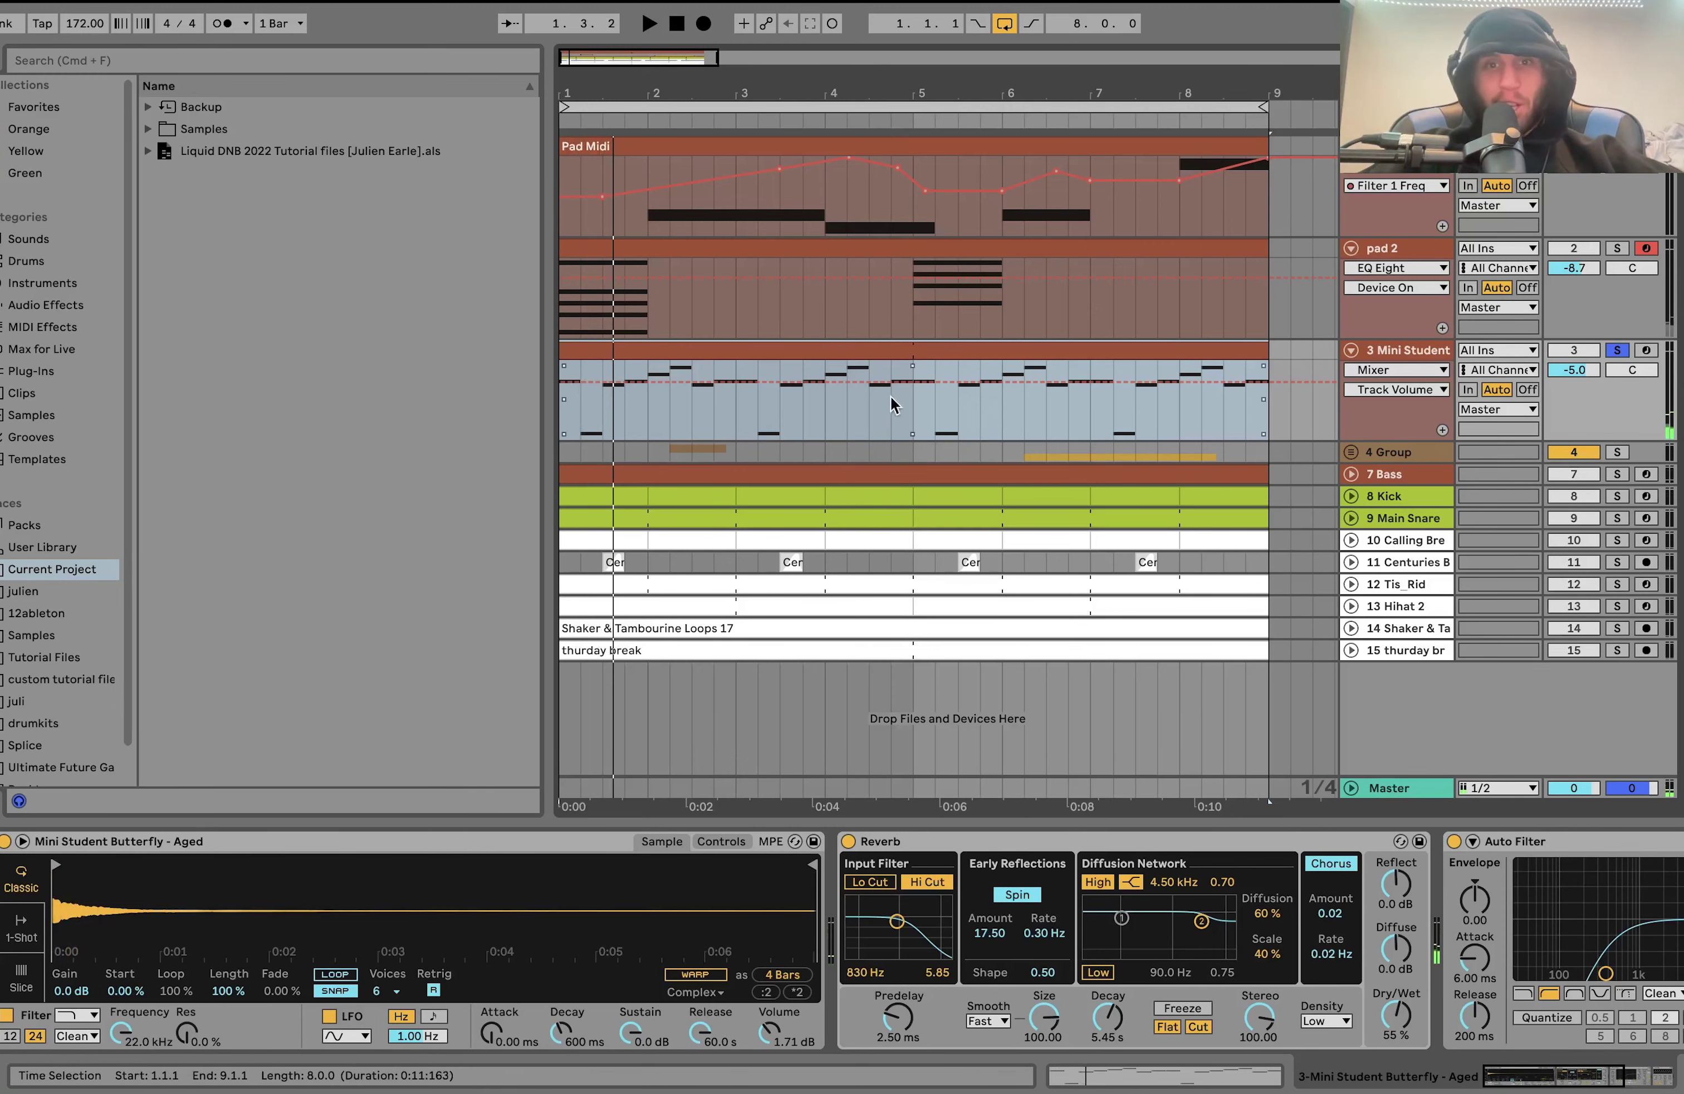
Compare the pad 2 and Mini Student device chains, and audition single notes of the armed Mini Student piano sample.
click(1392, 258)
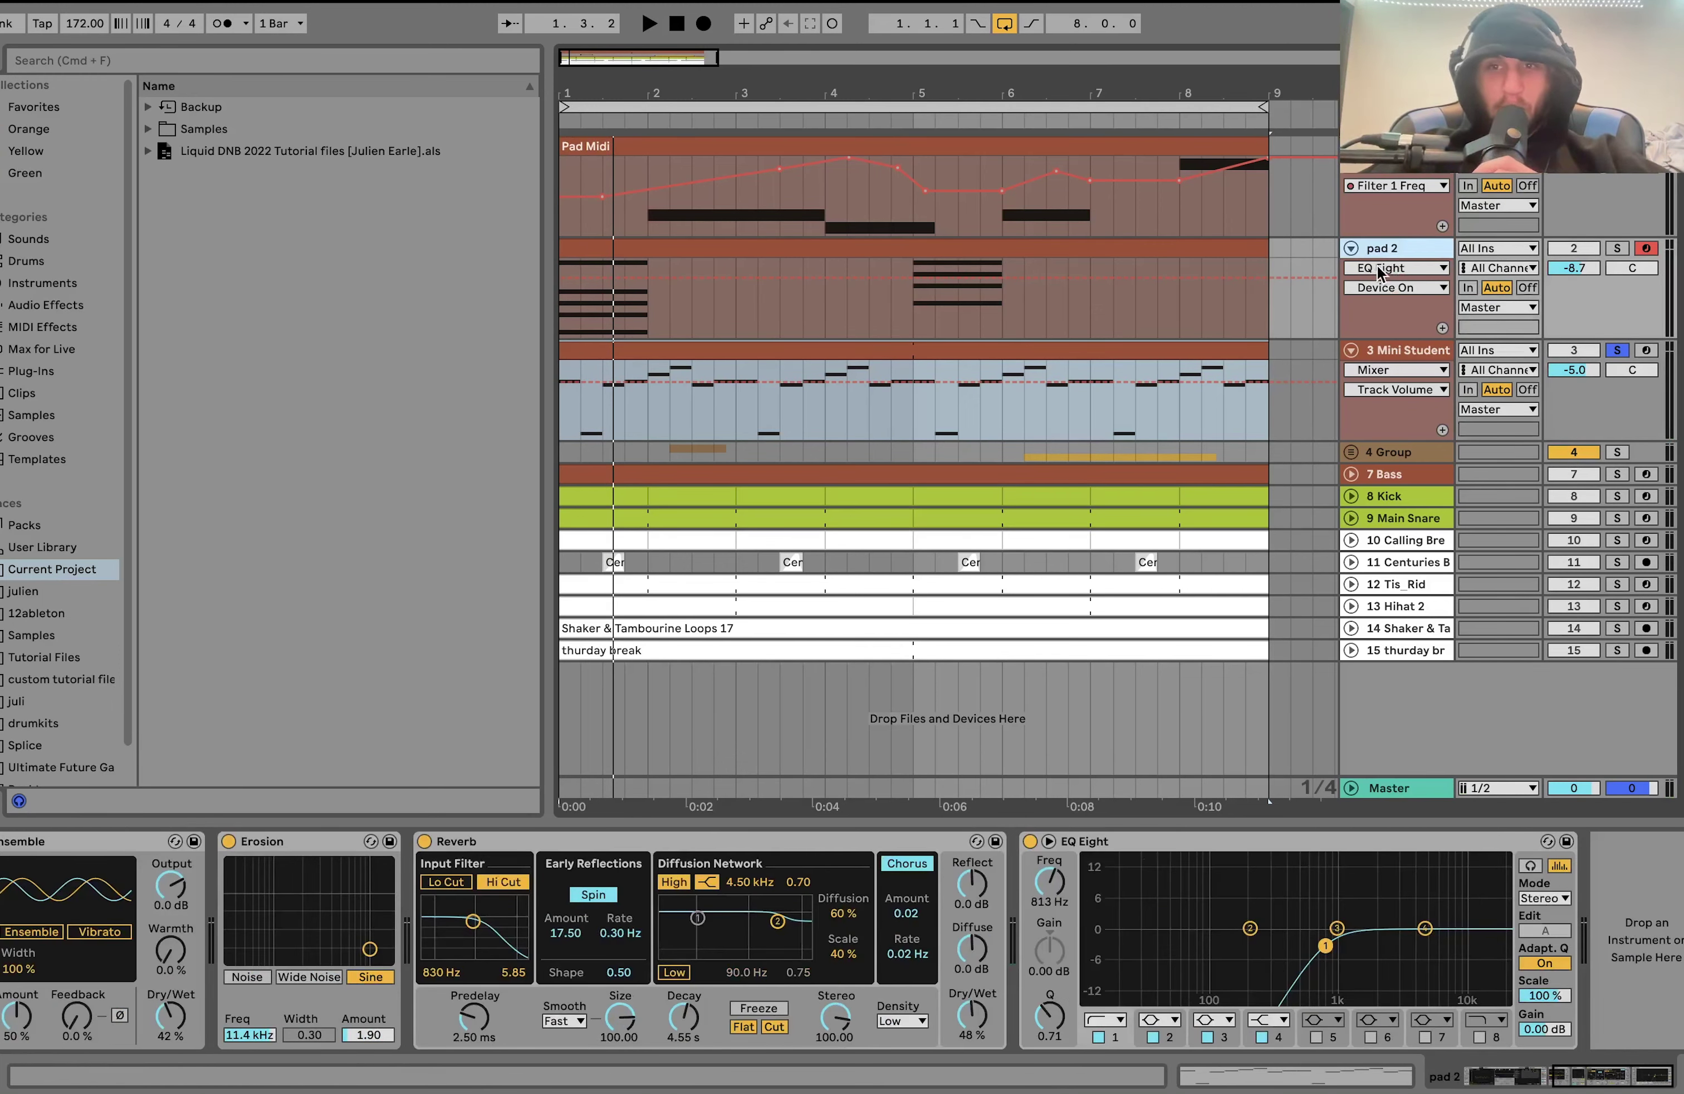
click(1405, 353)
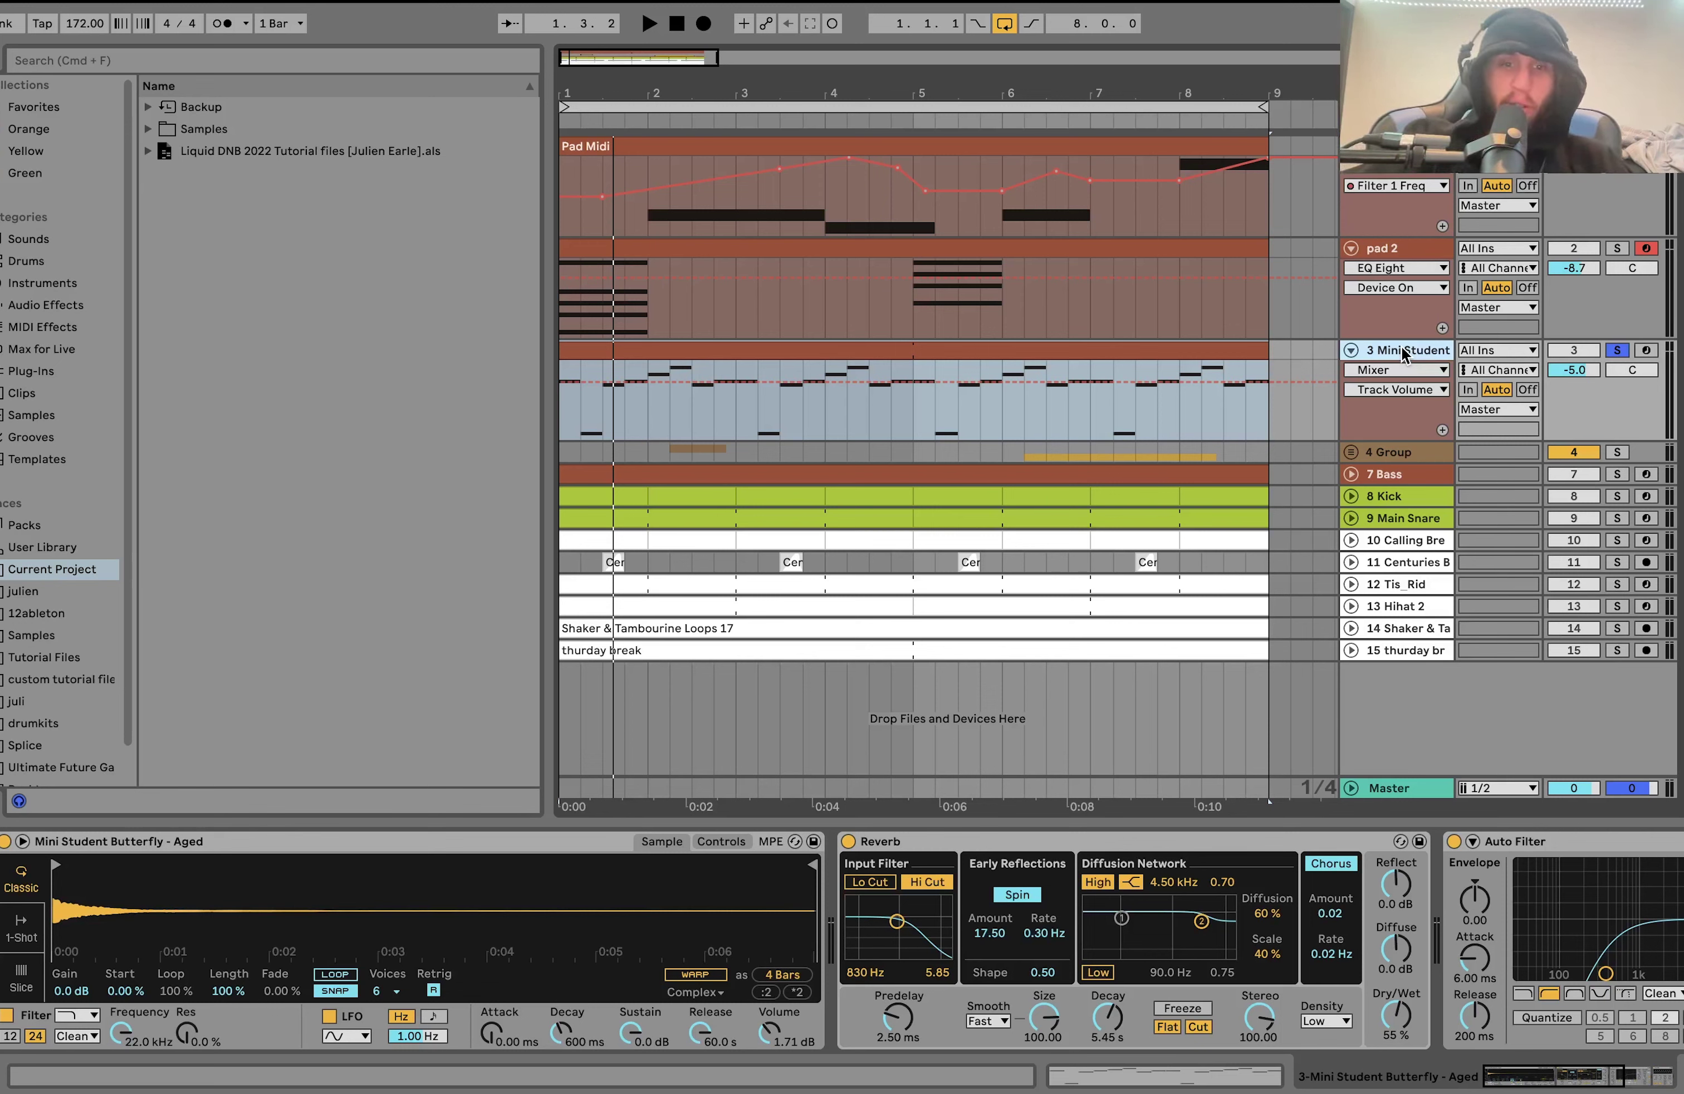
key(space)
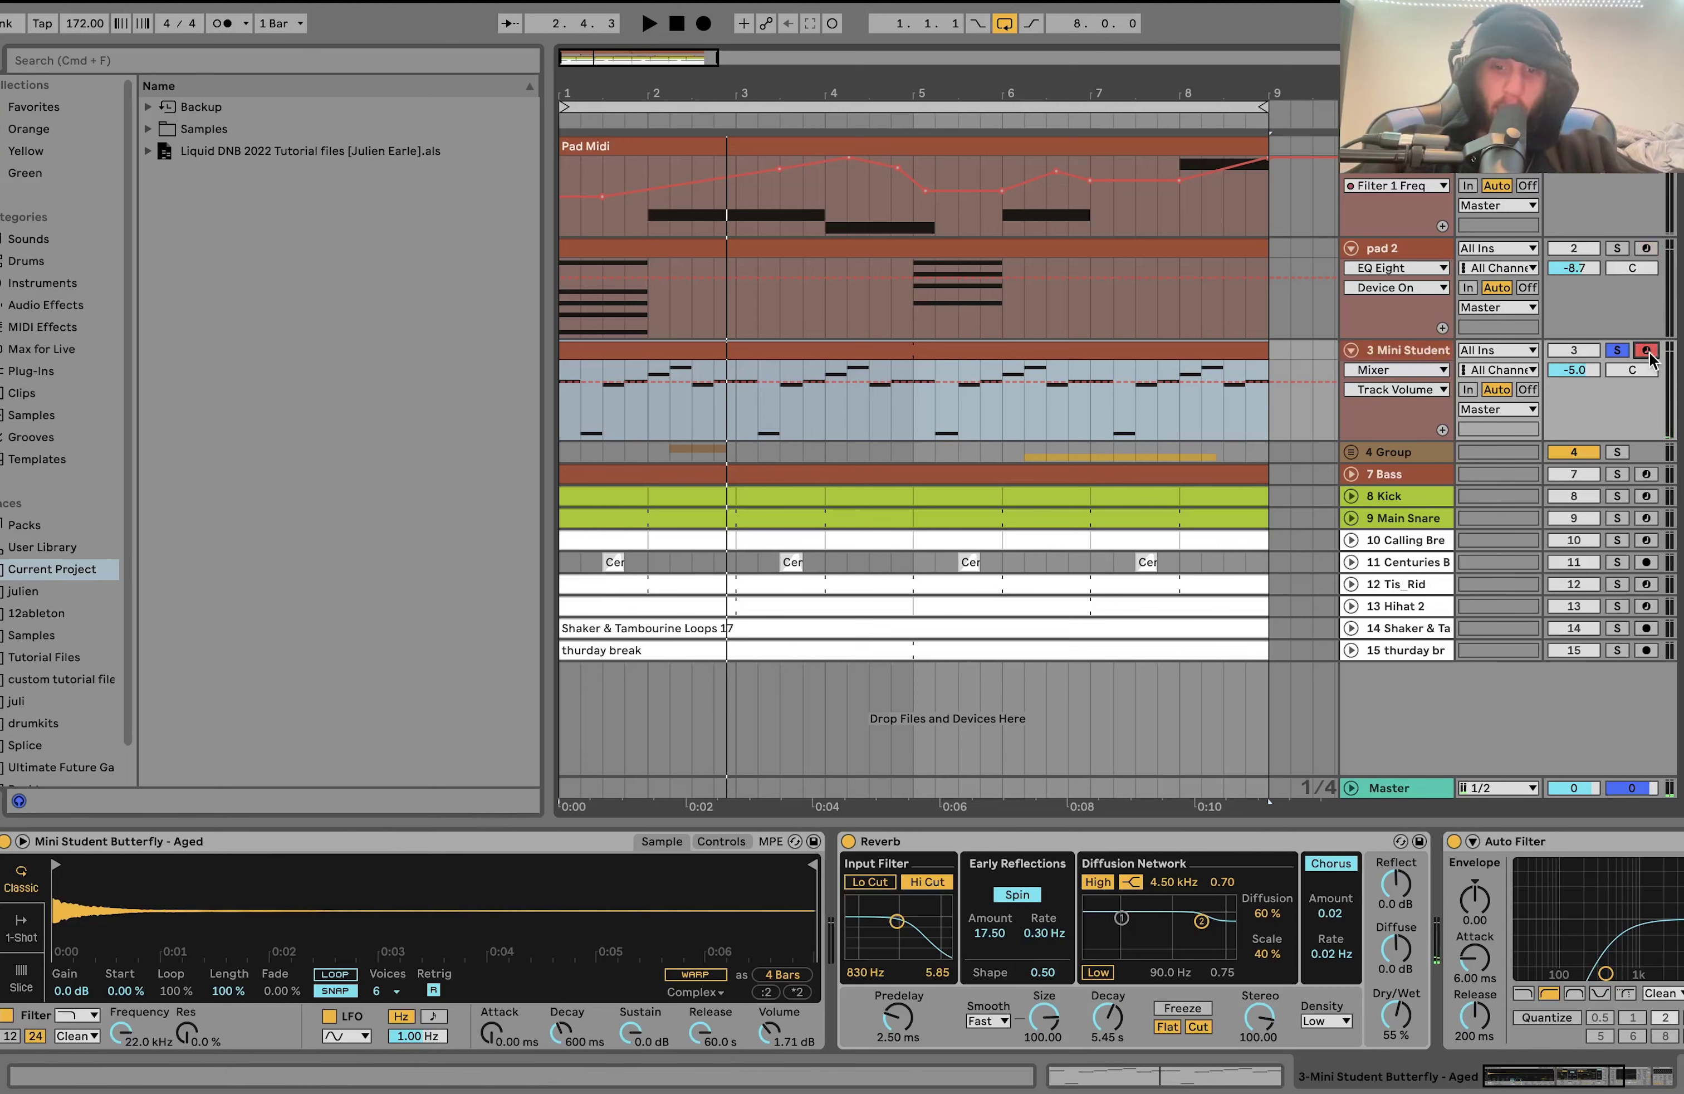
key(a)
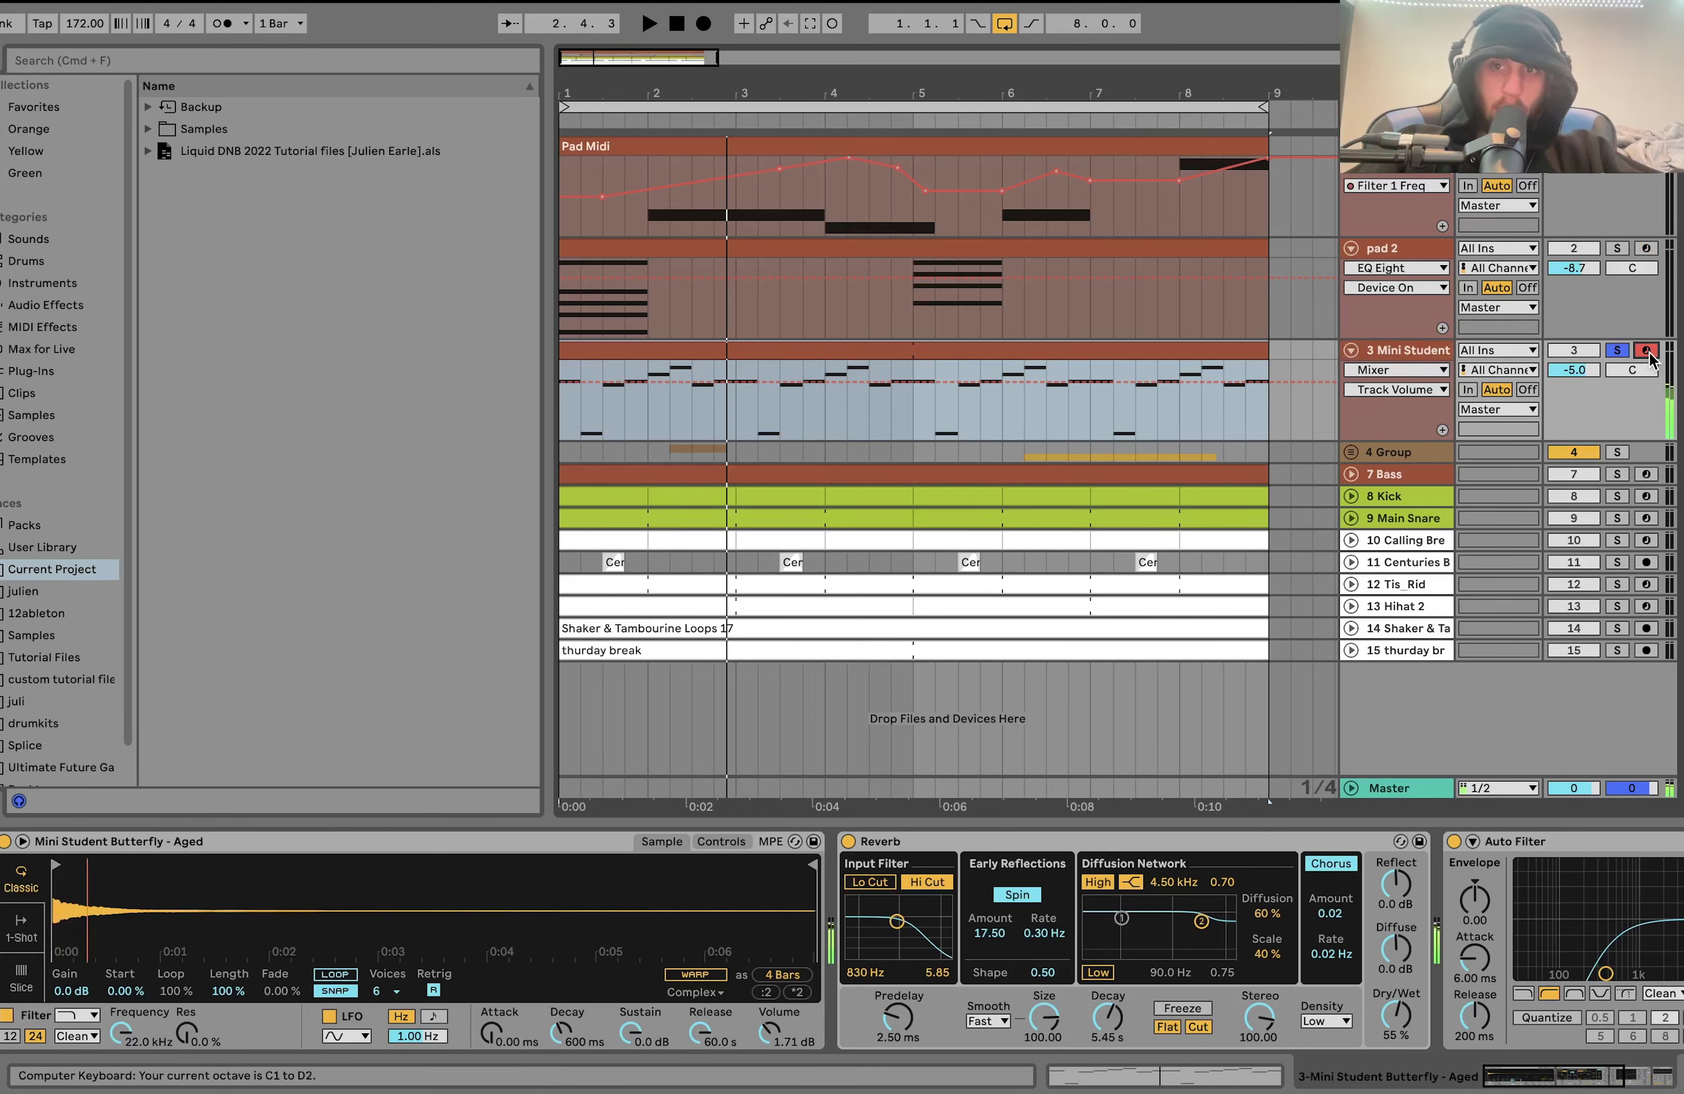
key(x)
key(x)
key(a)
Try playing the melody with the Mini Student sample warped, and turn the sample's warping off again.
click(796, 992)
key(space)
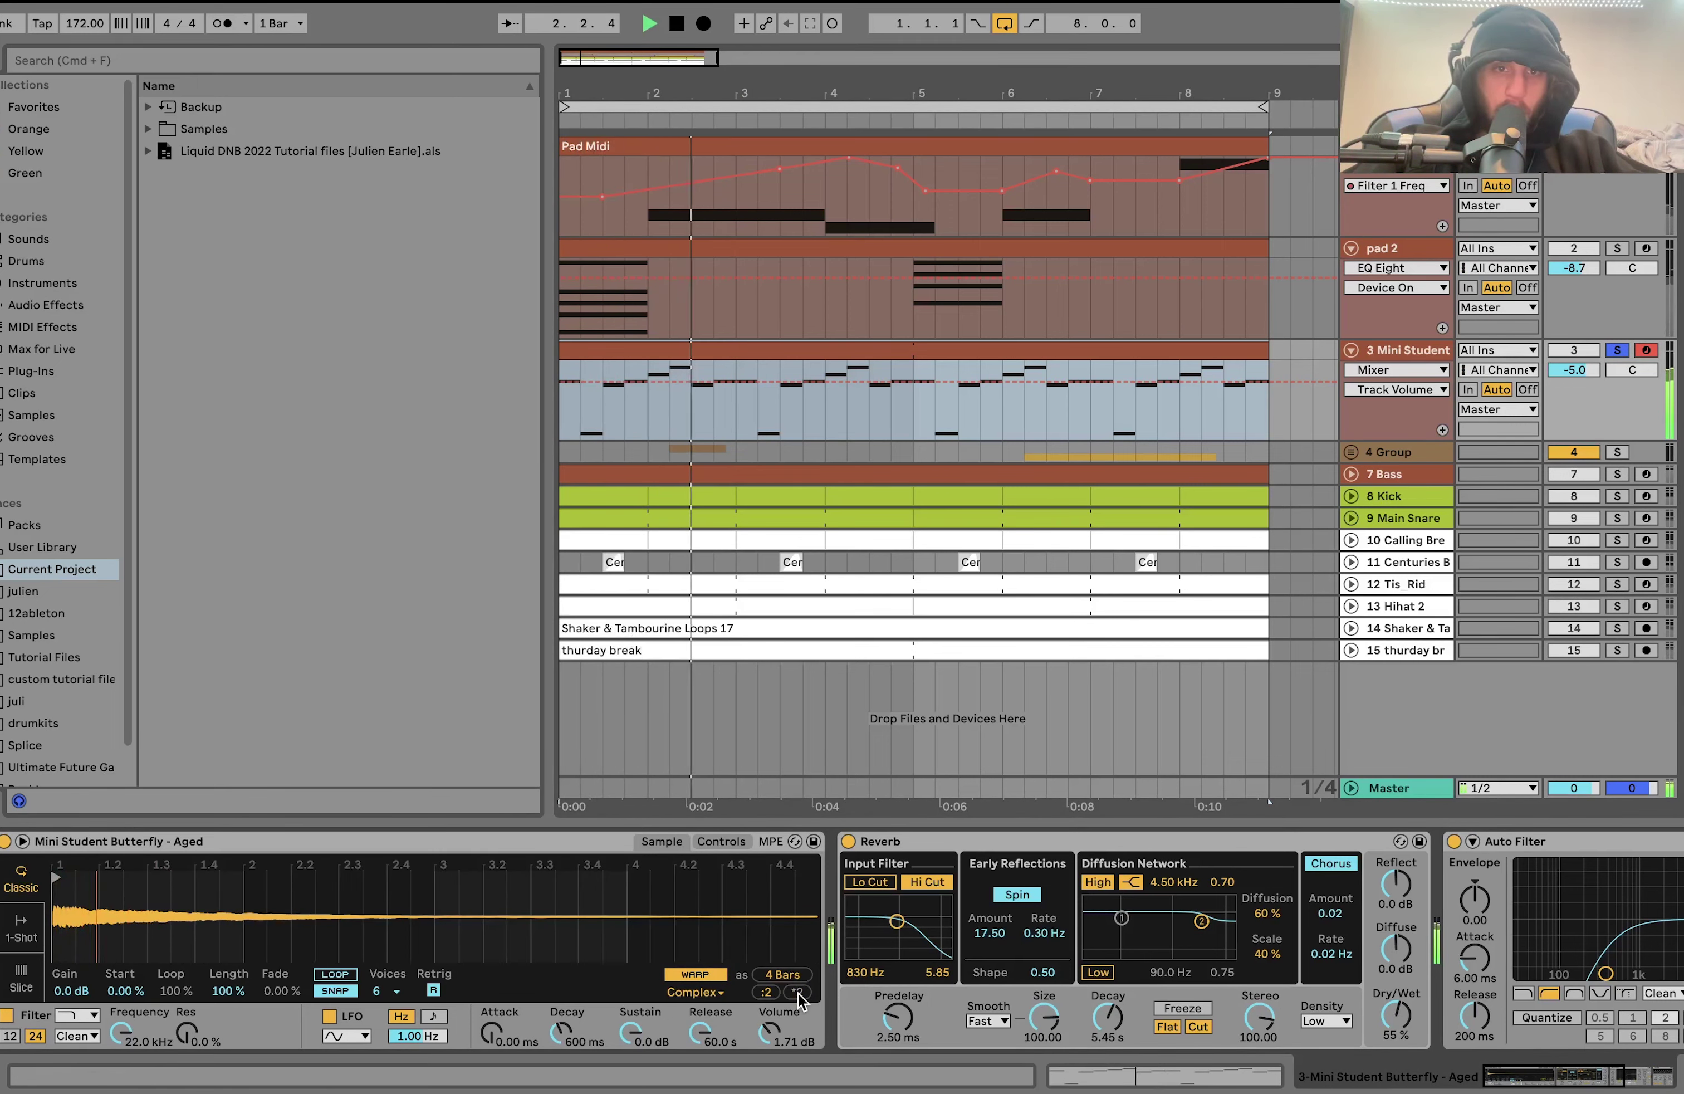
click(695, 974)
key(space)
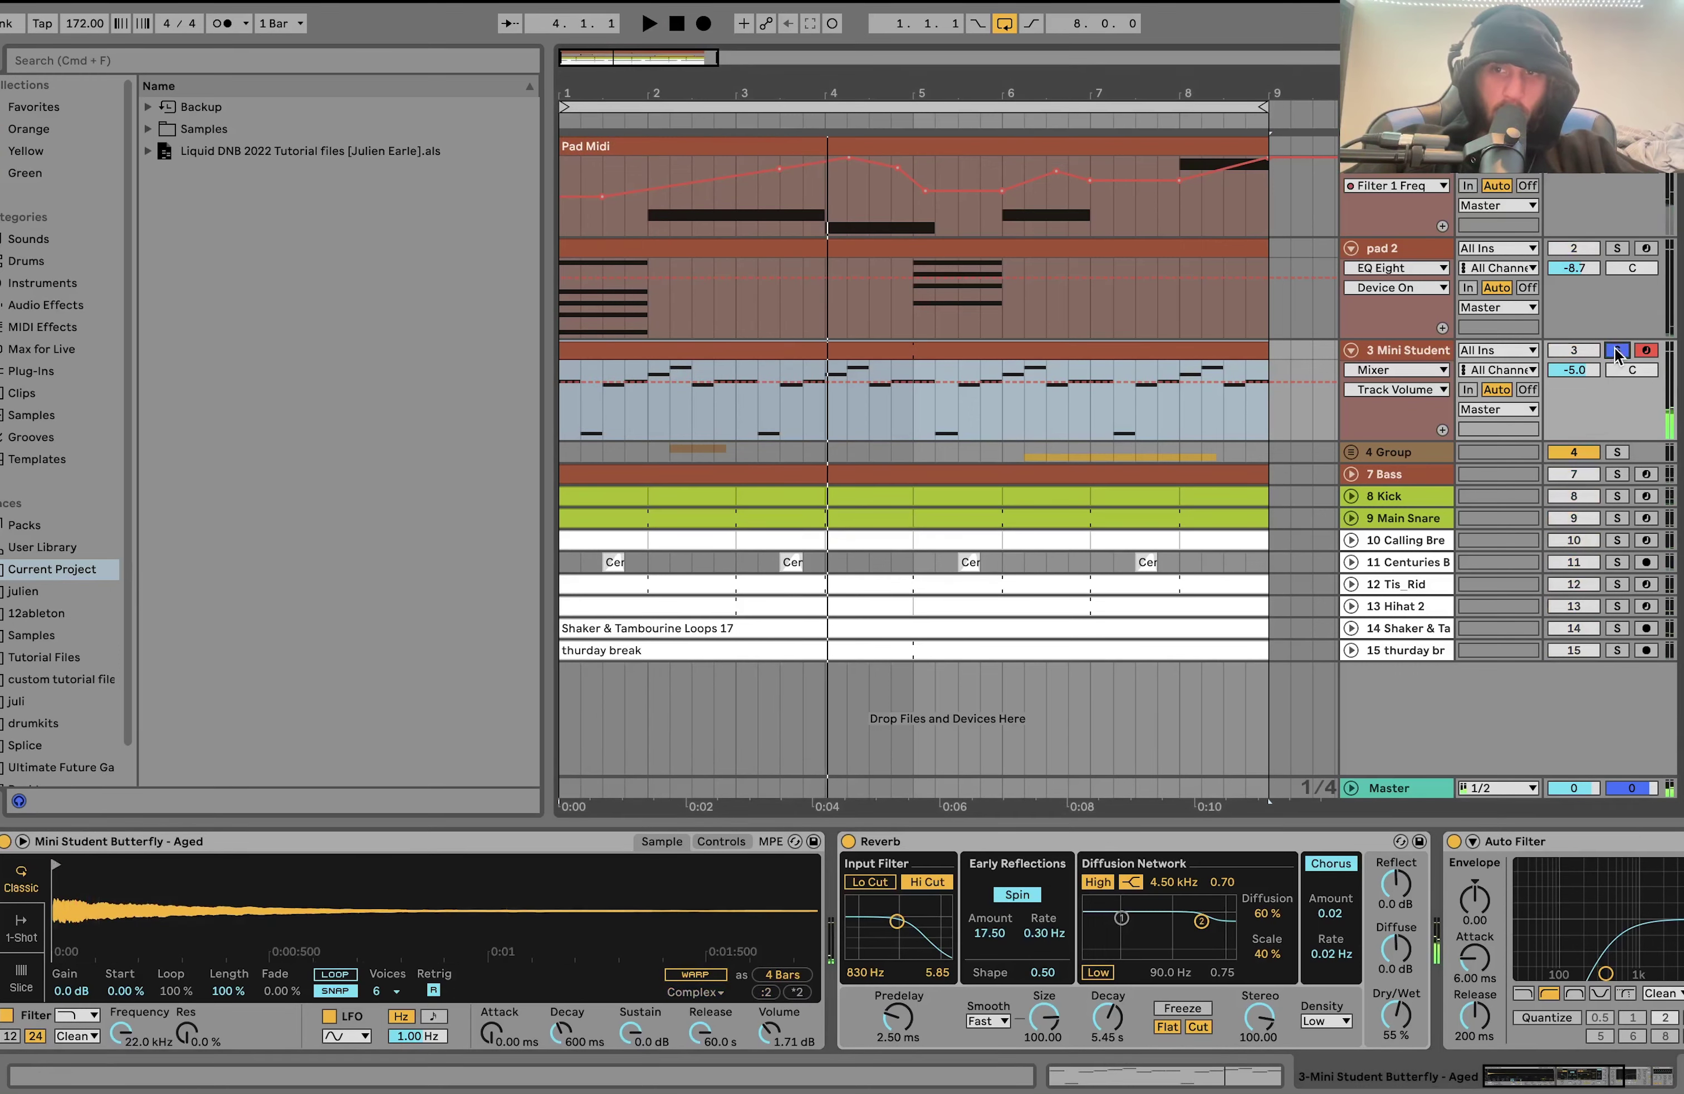
Show Mini Student's Reverb, Auto Filter and Auto Pan, and play the melody with the metronome on.
scroll(888, 905, right, 10)
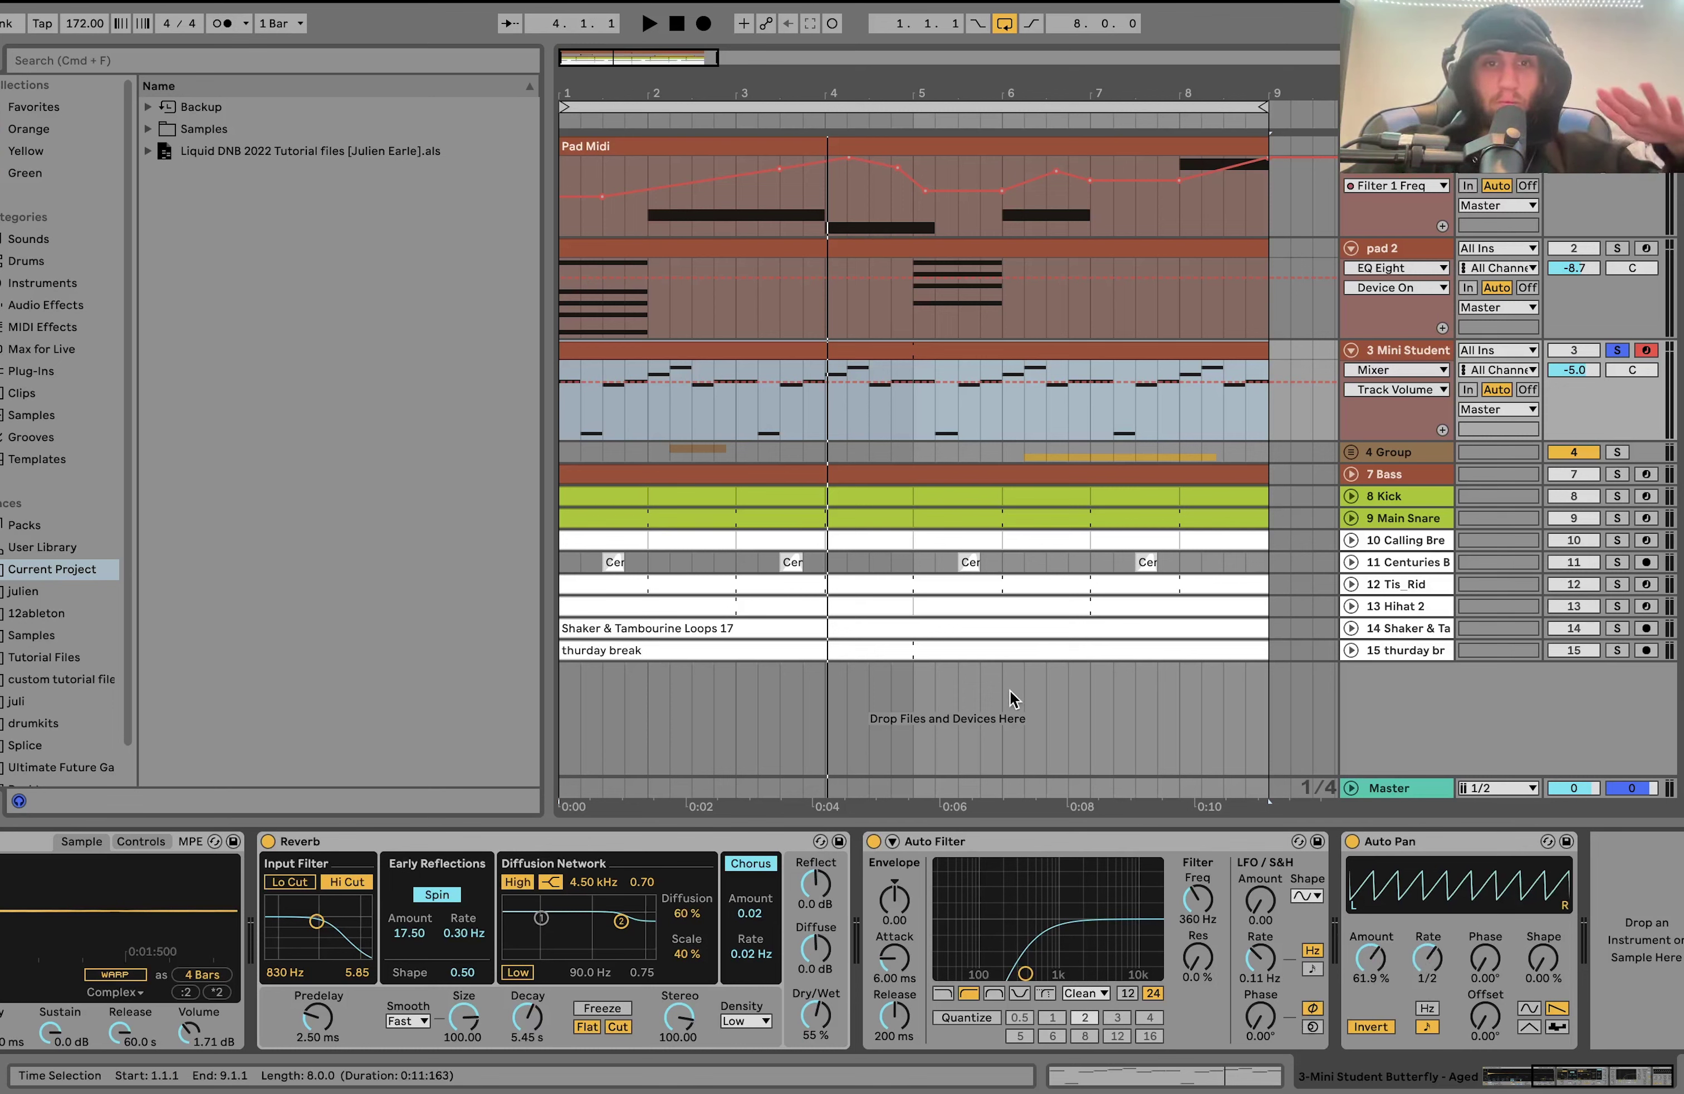
key(space)
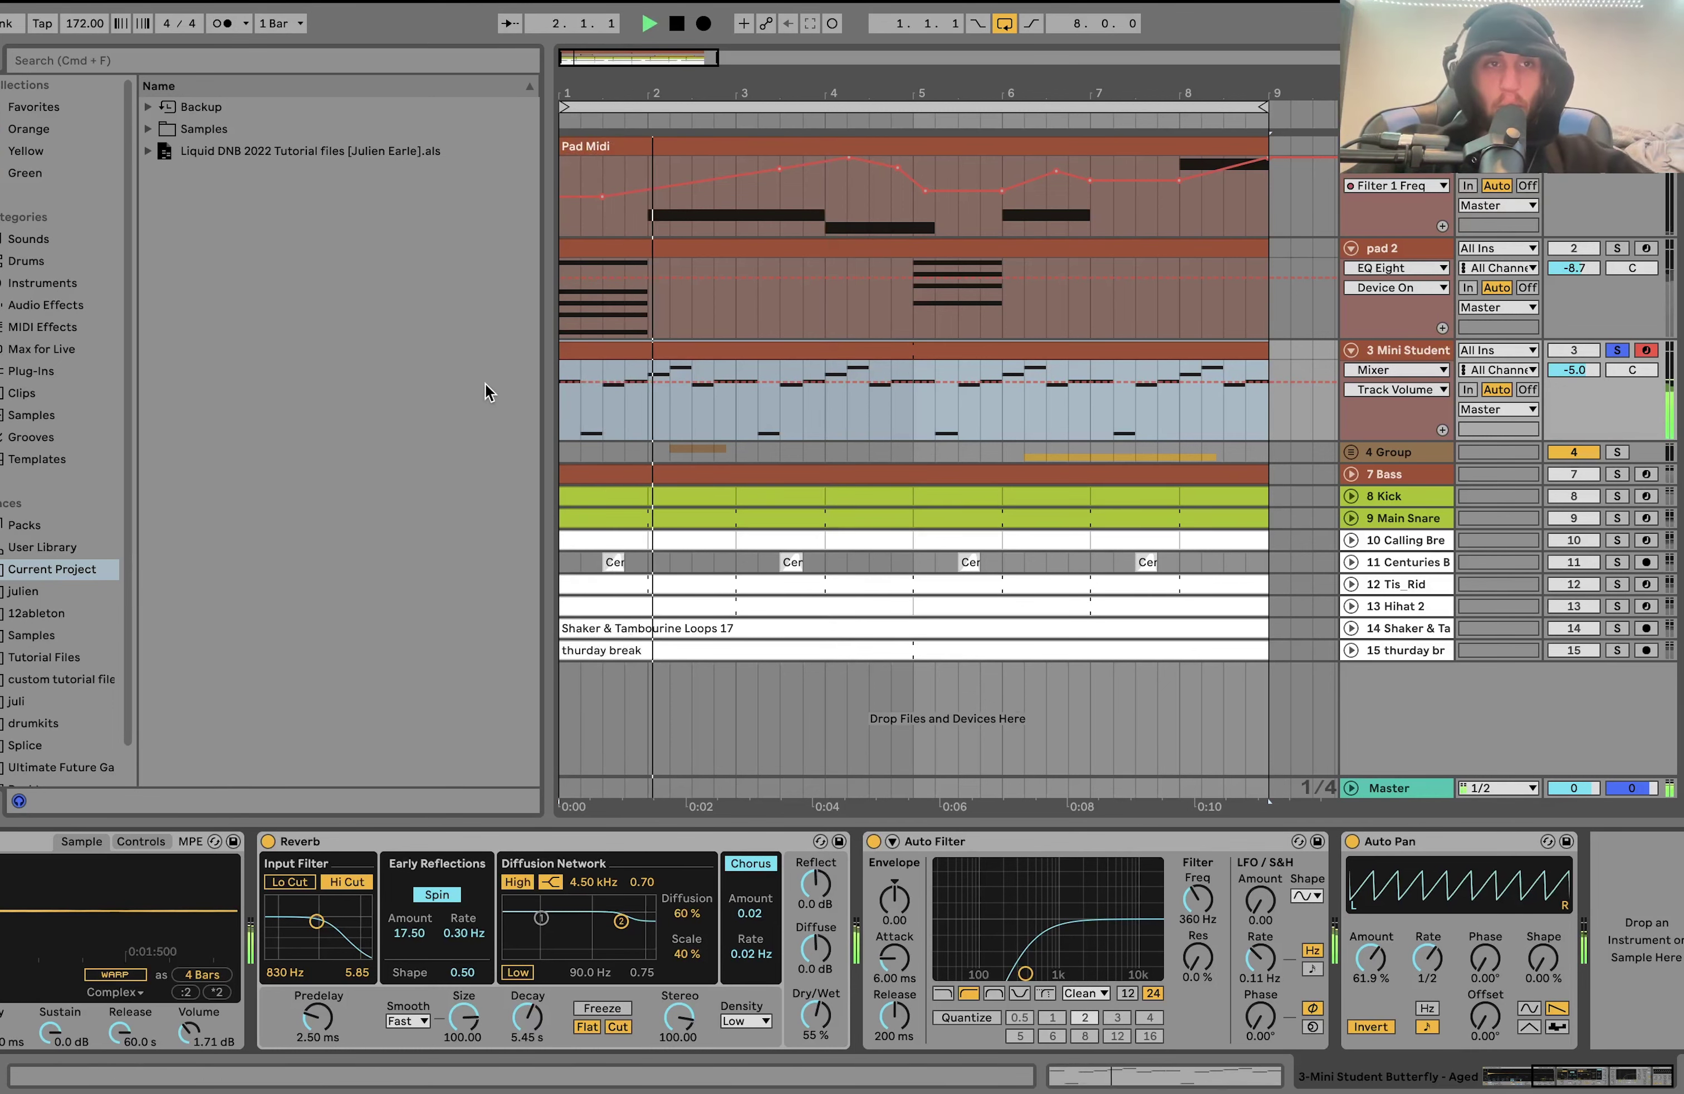
key(o)
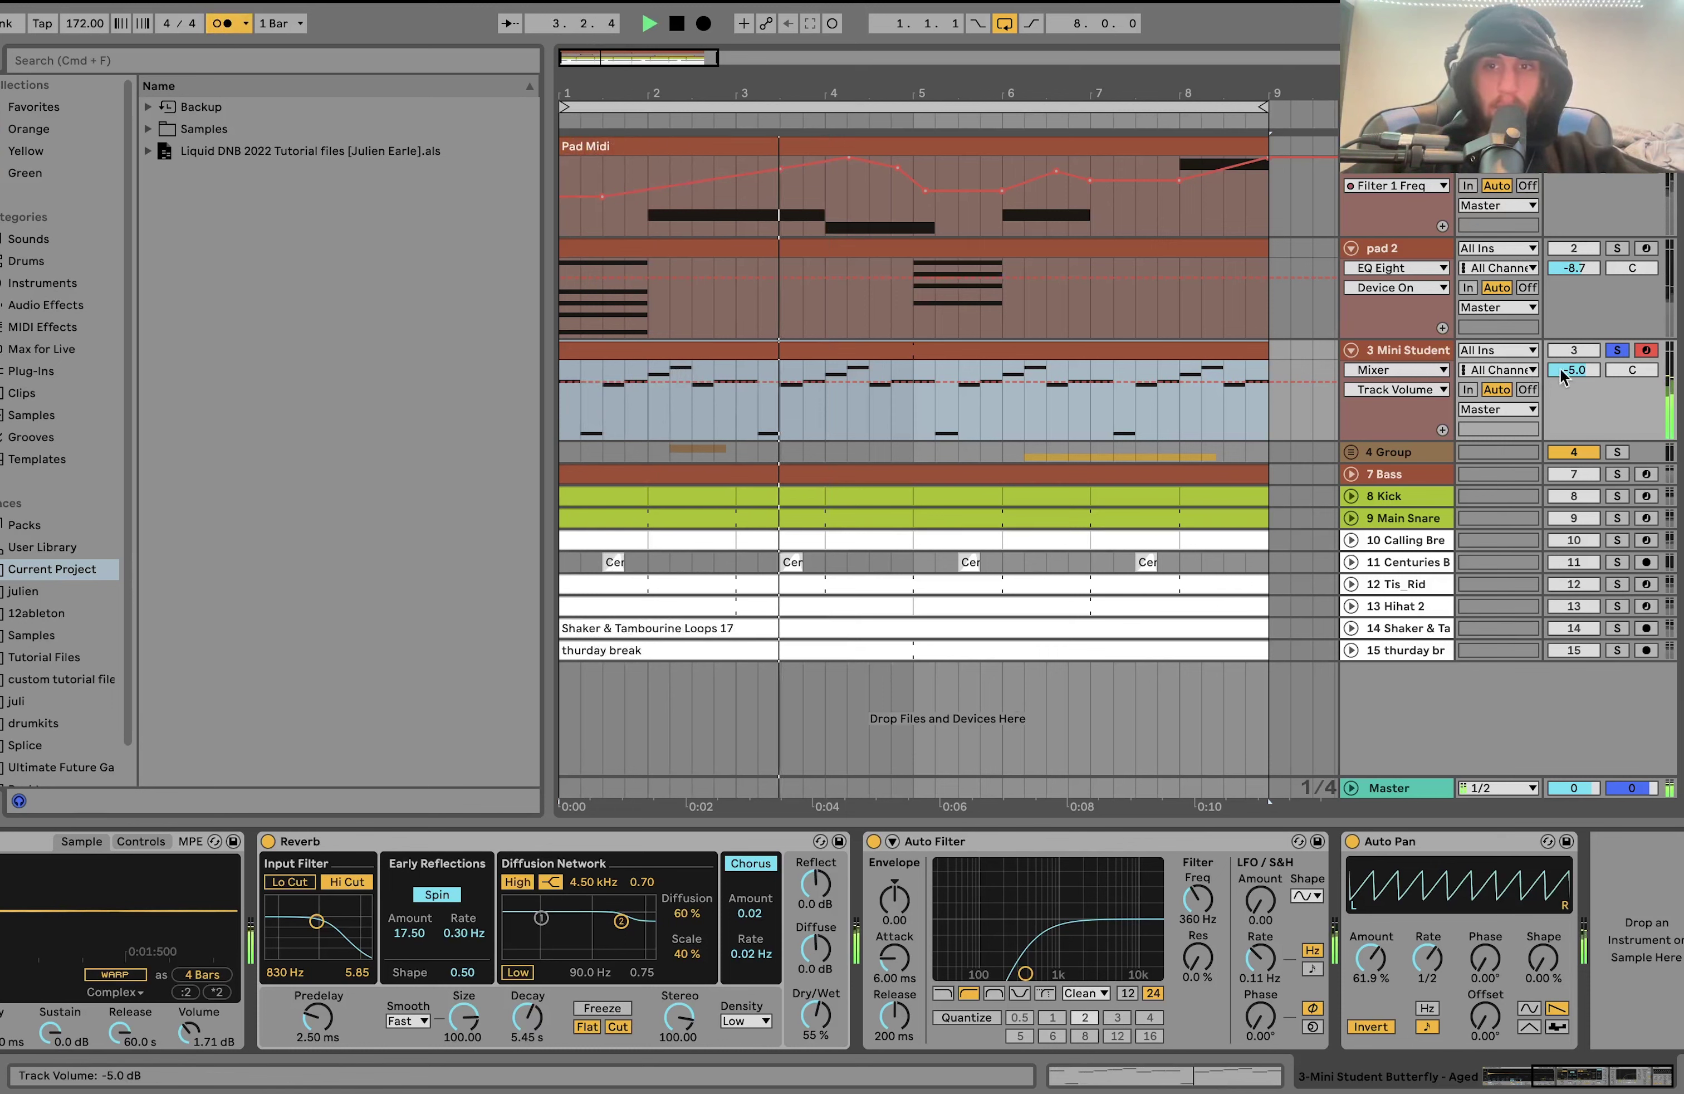
Play the melody with 8 Kick and 9 Main Snare soloed and the metronome off, temporarily adding 10 Calling Bre to the solo.
click(1617, 496)
key(space)
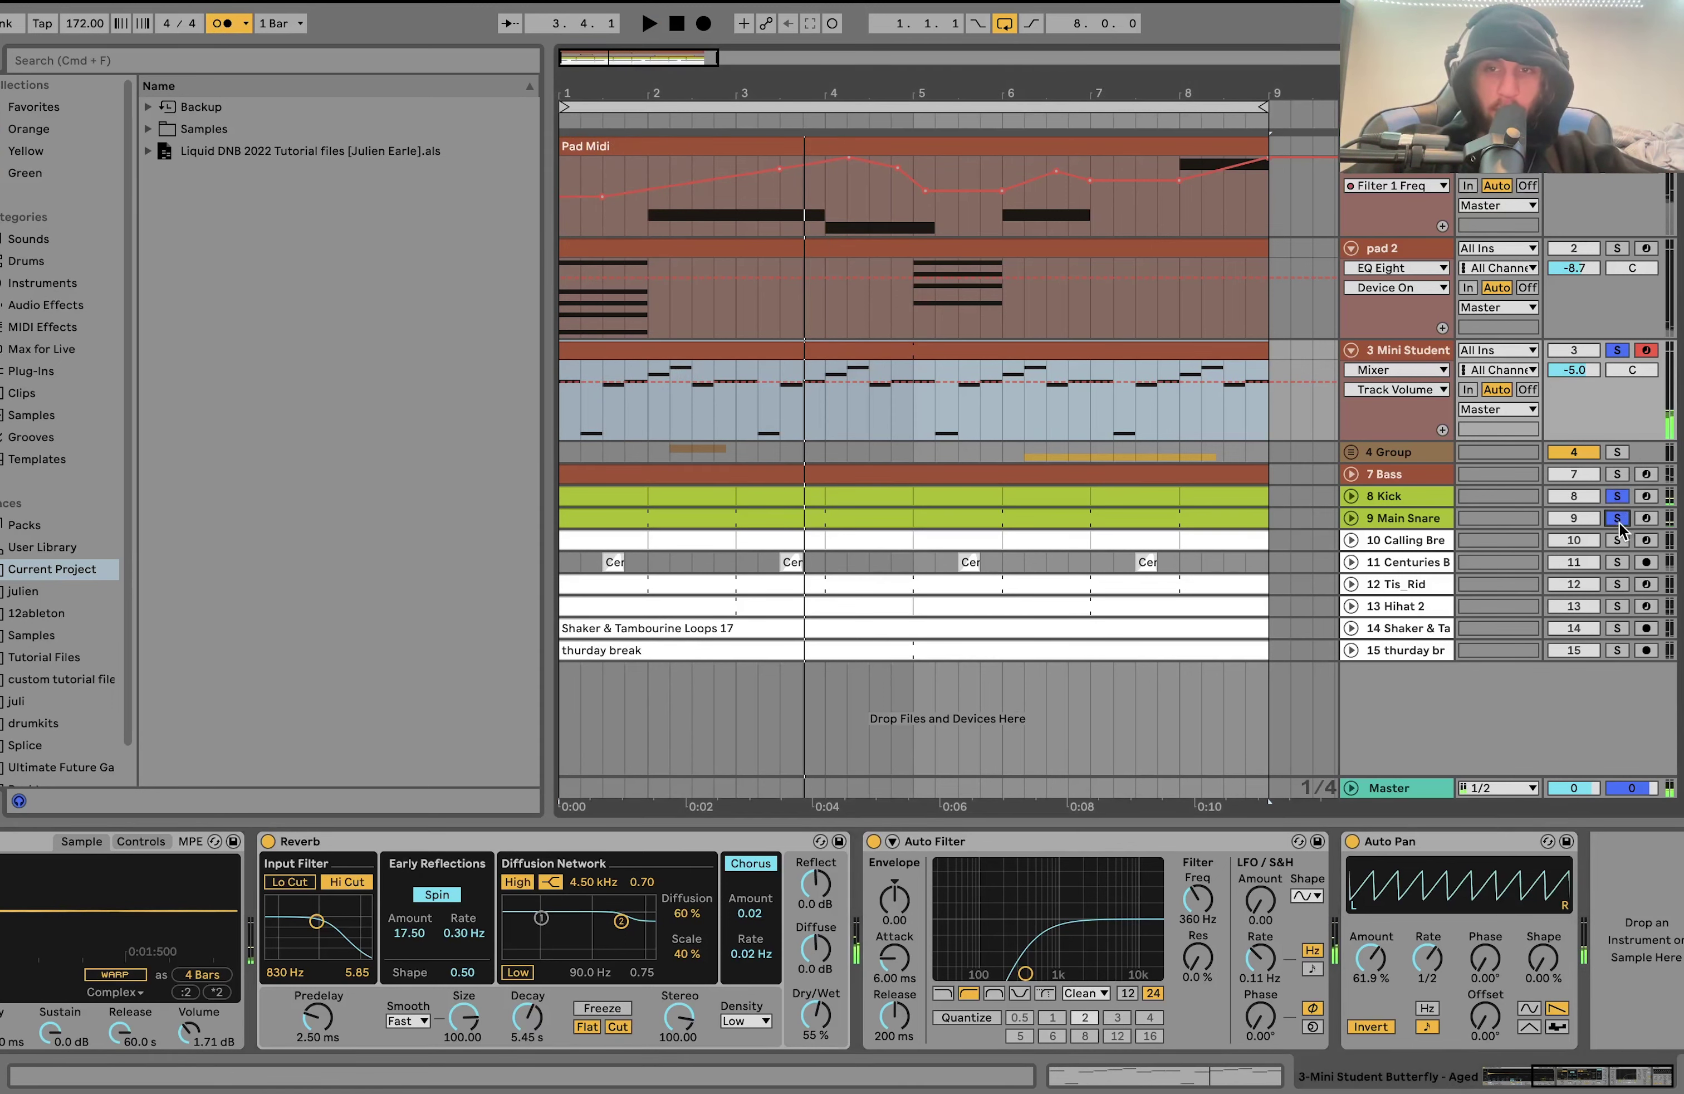
key(space)
click(222, 26)
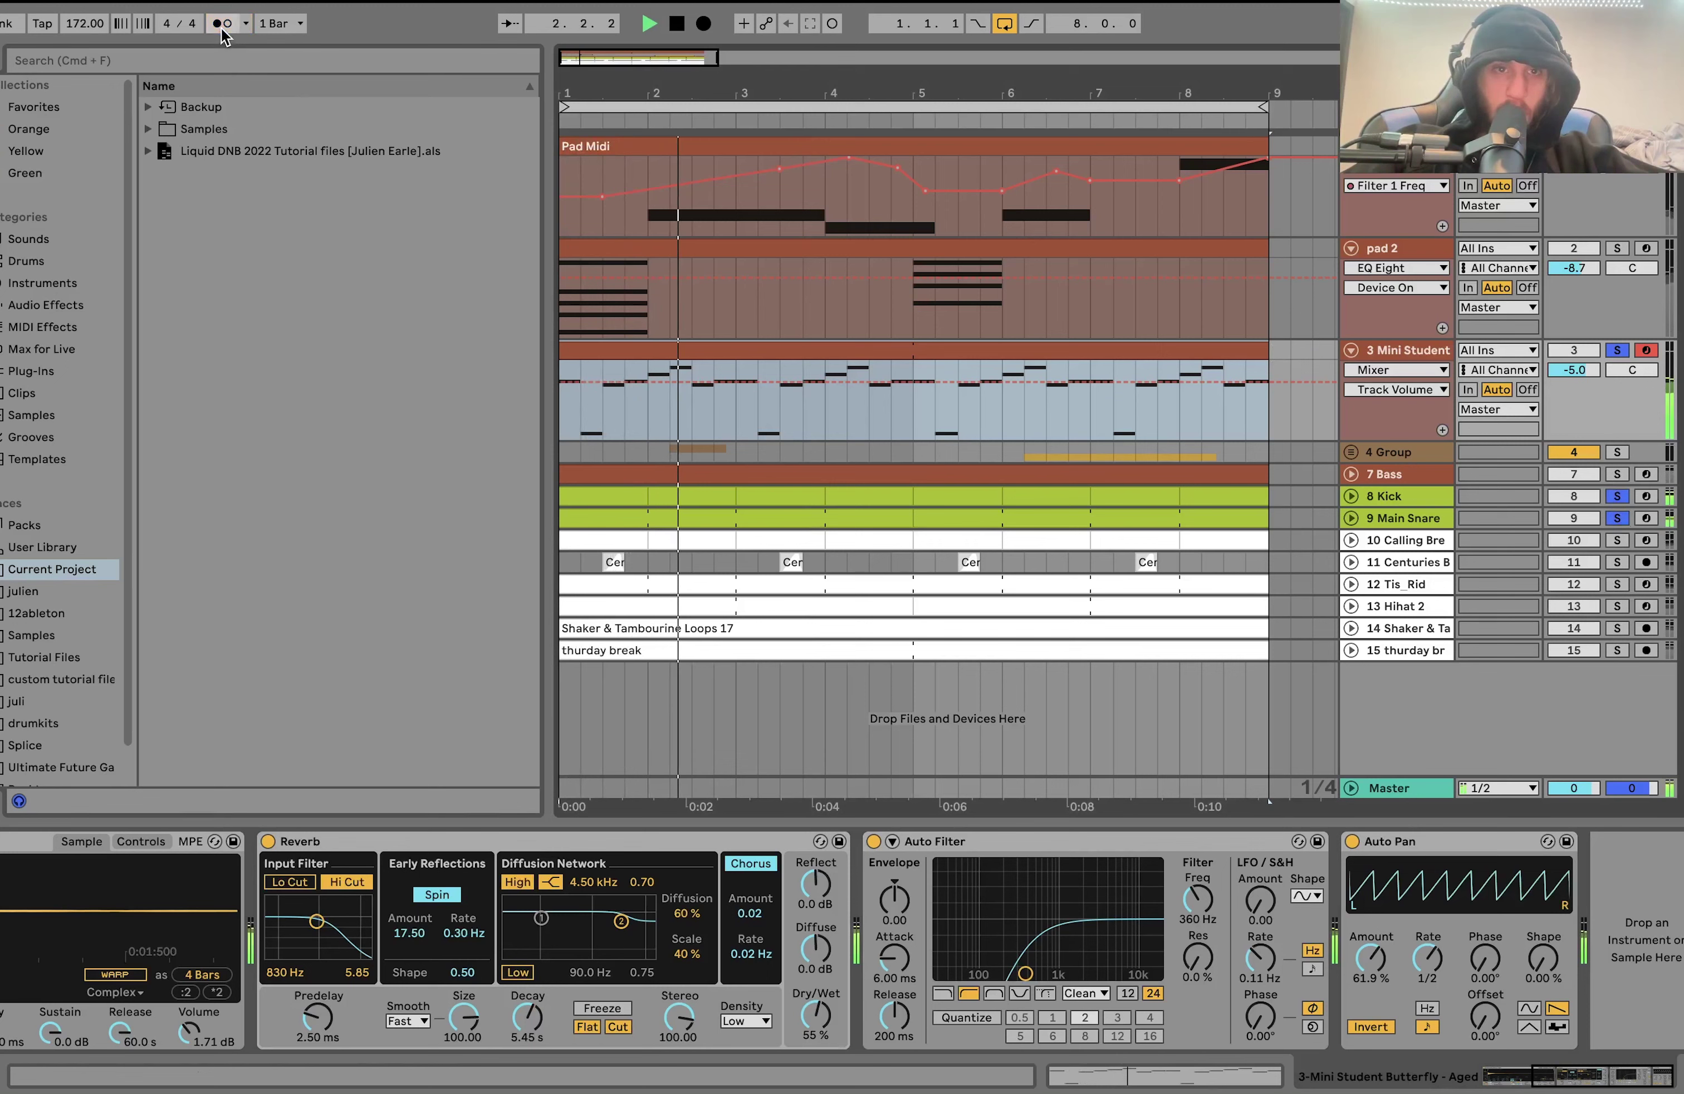
click(1617, 540)
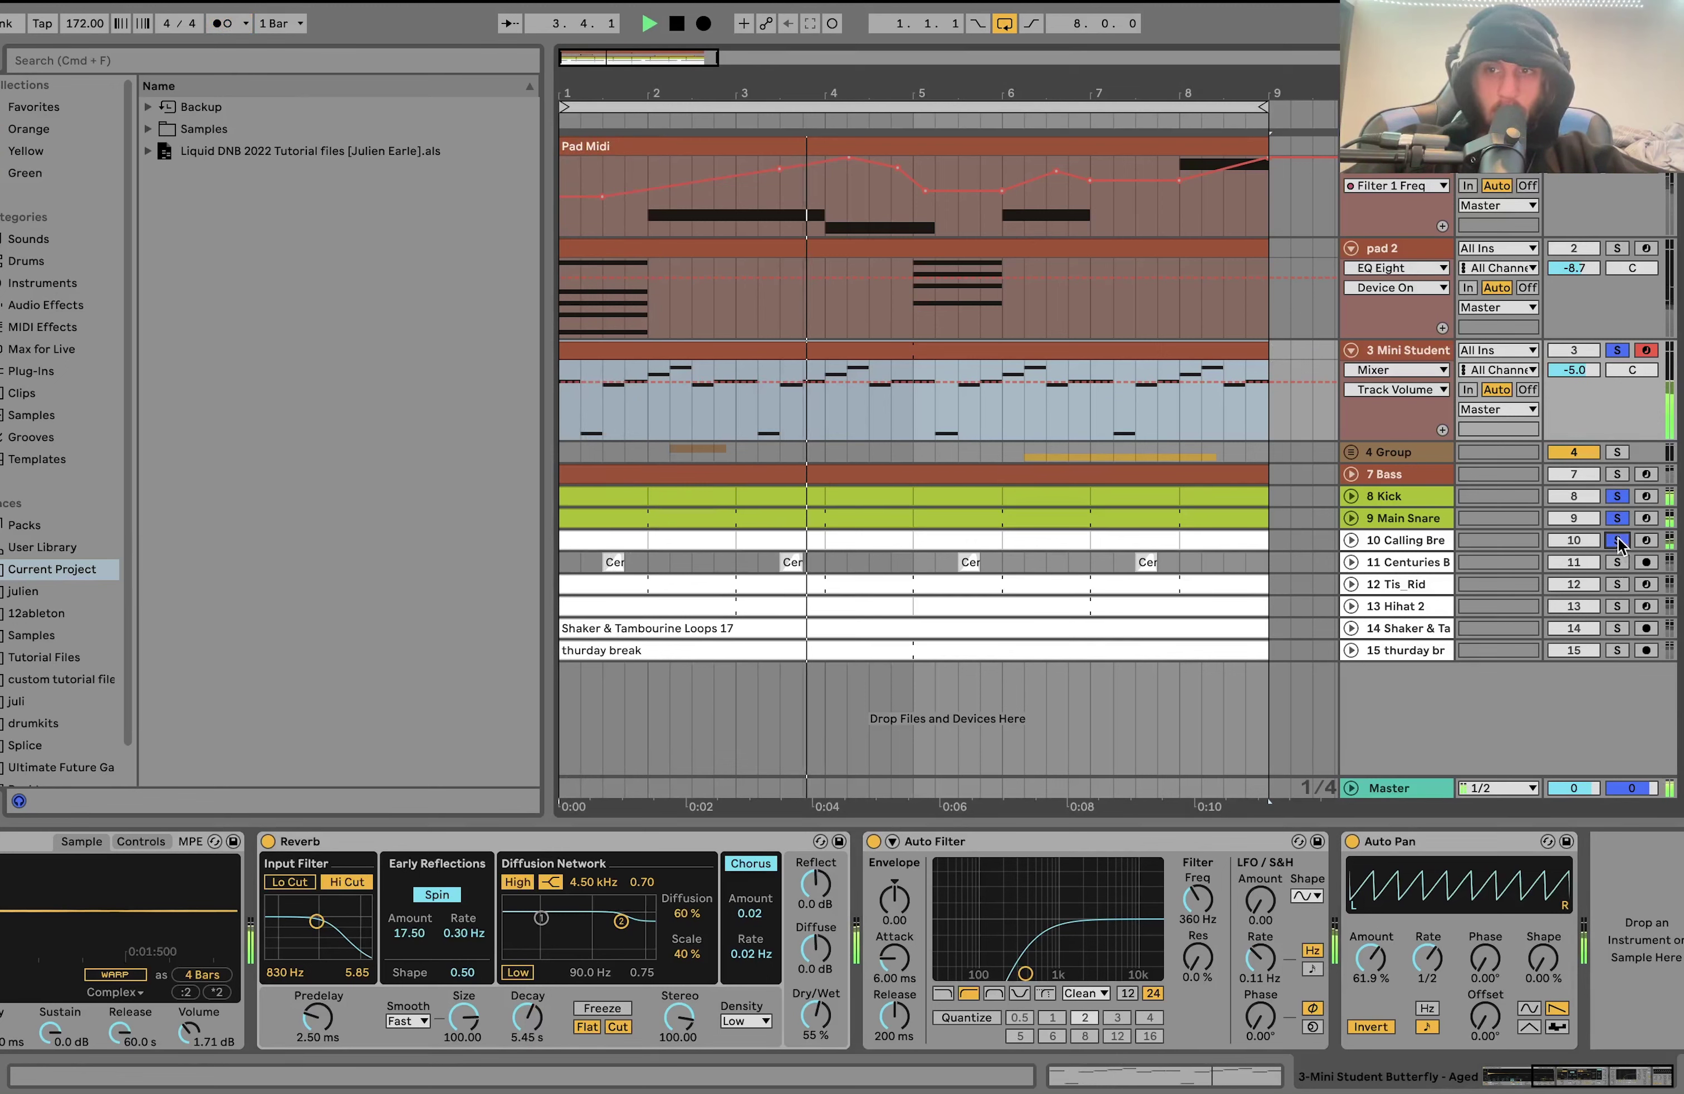
key(space)
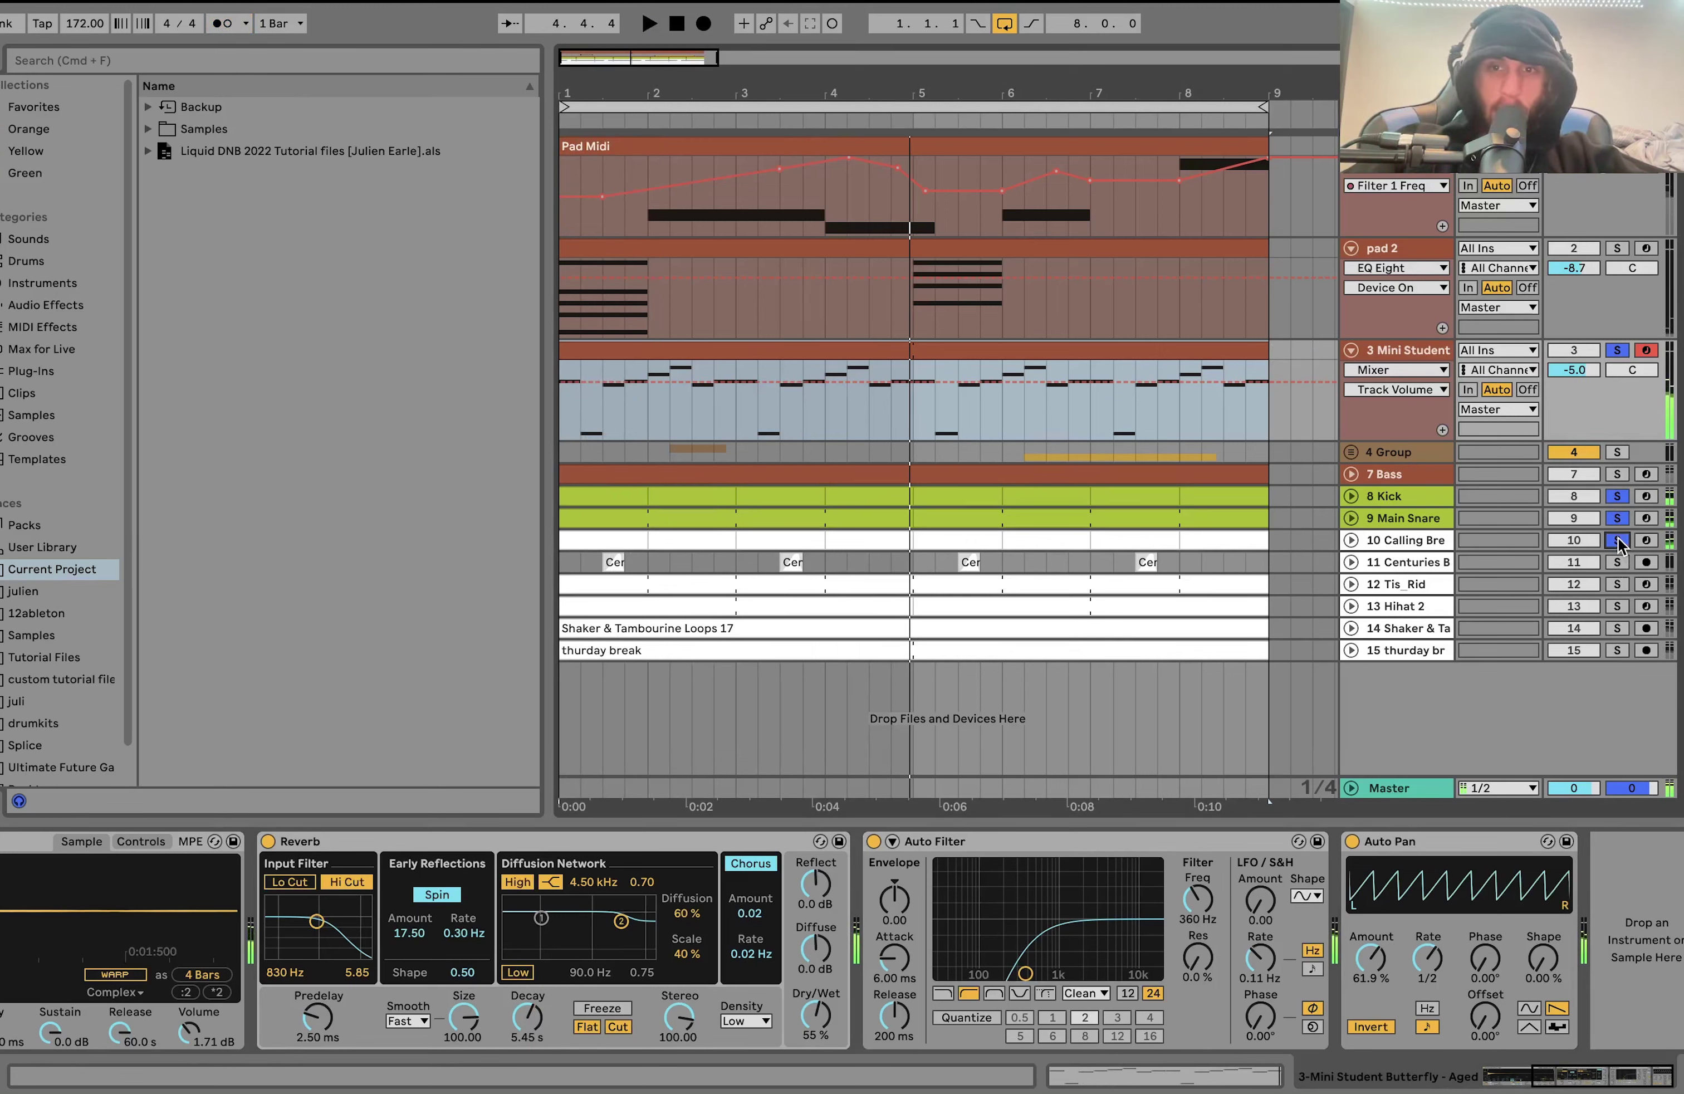
click(1618, 540)
Solo and unfold 4 Group, and play the Sovreign Vox and Dreams Vox clips.
click(1615, 453)
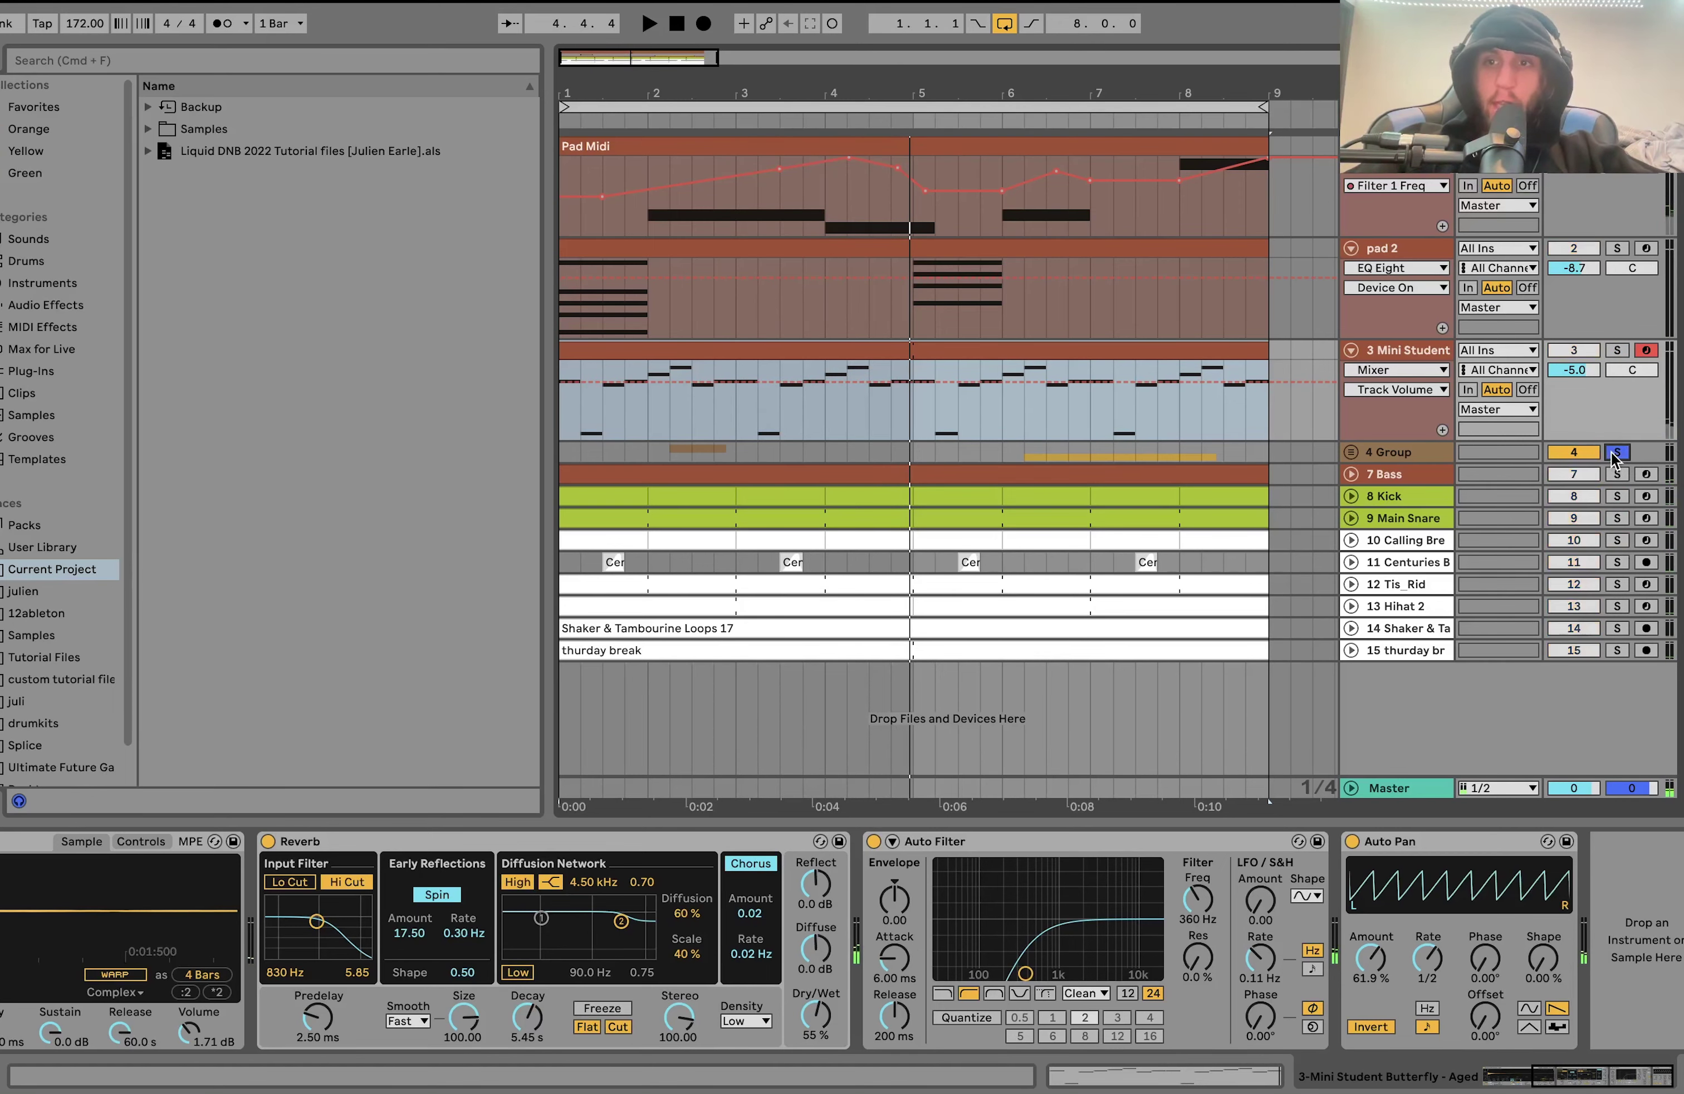
click(1351, 451)
click(687, 534)
key(space)
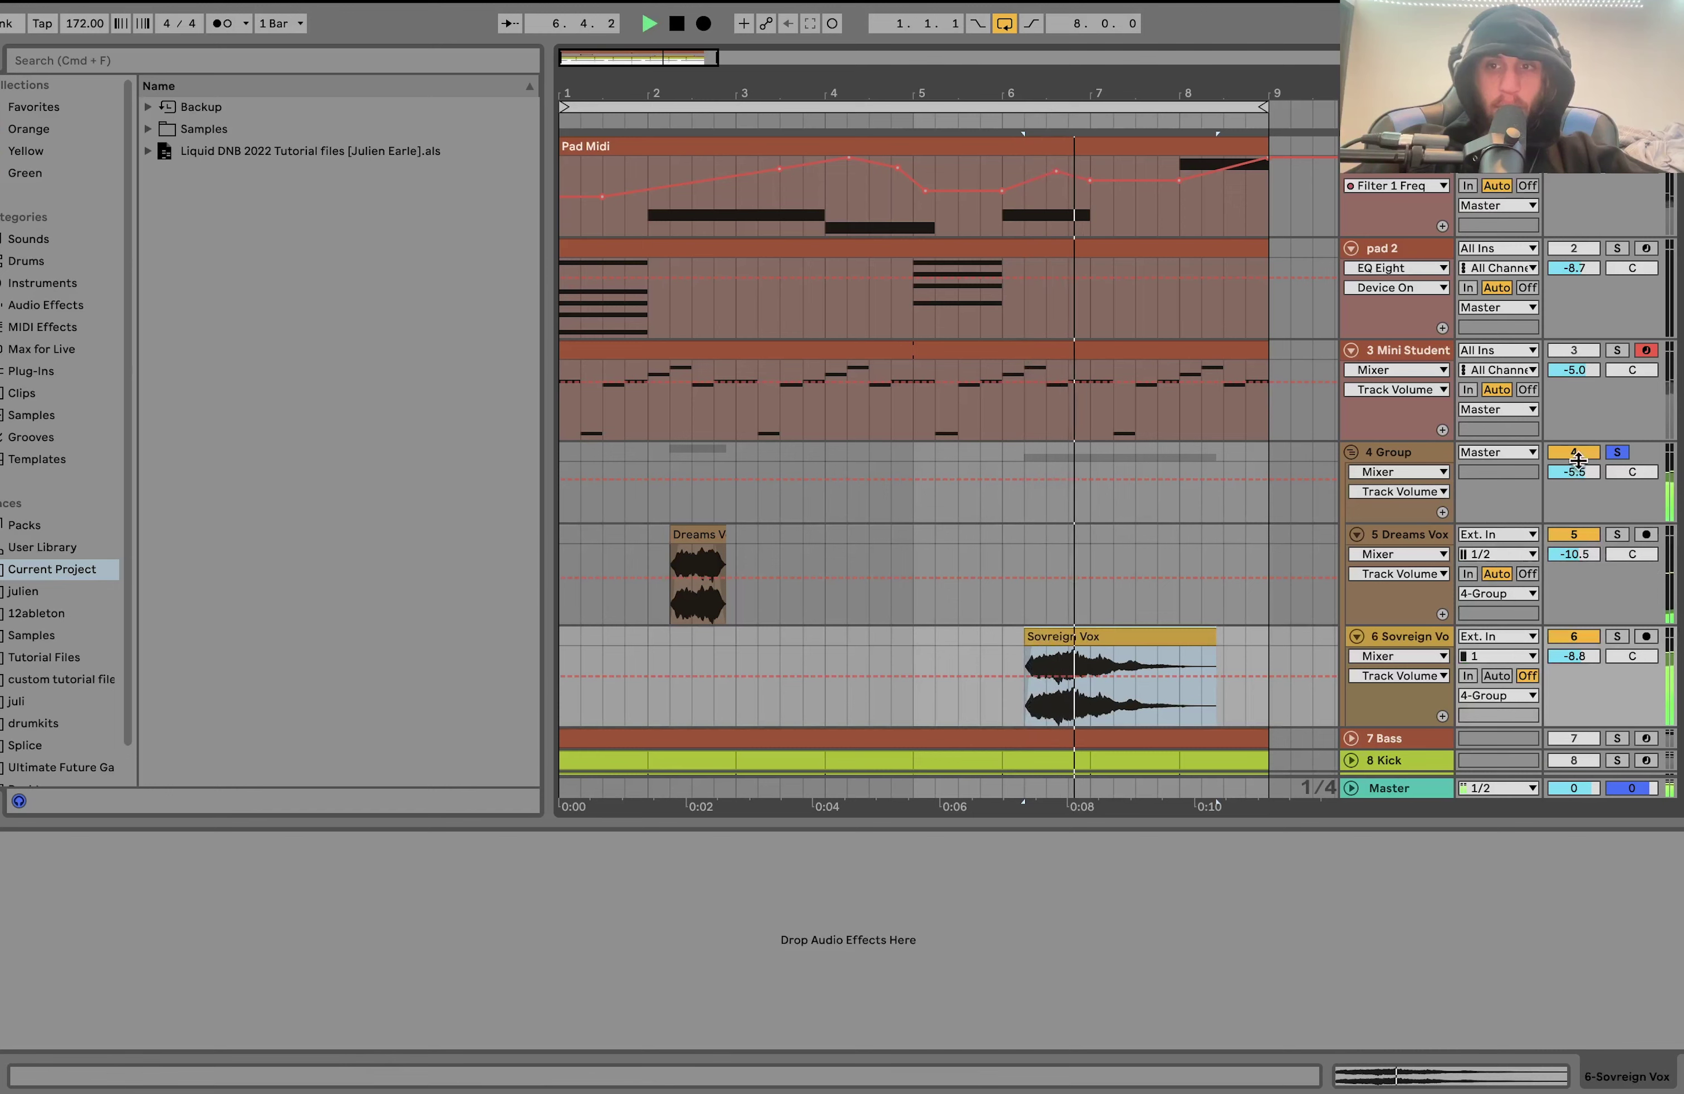
click(698, 534)
click(1351, 452)
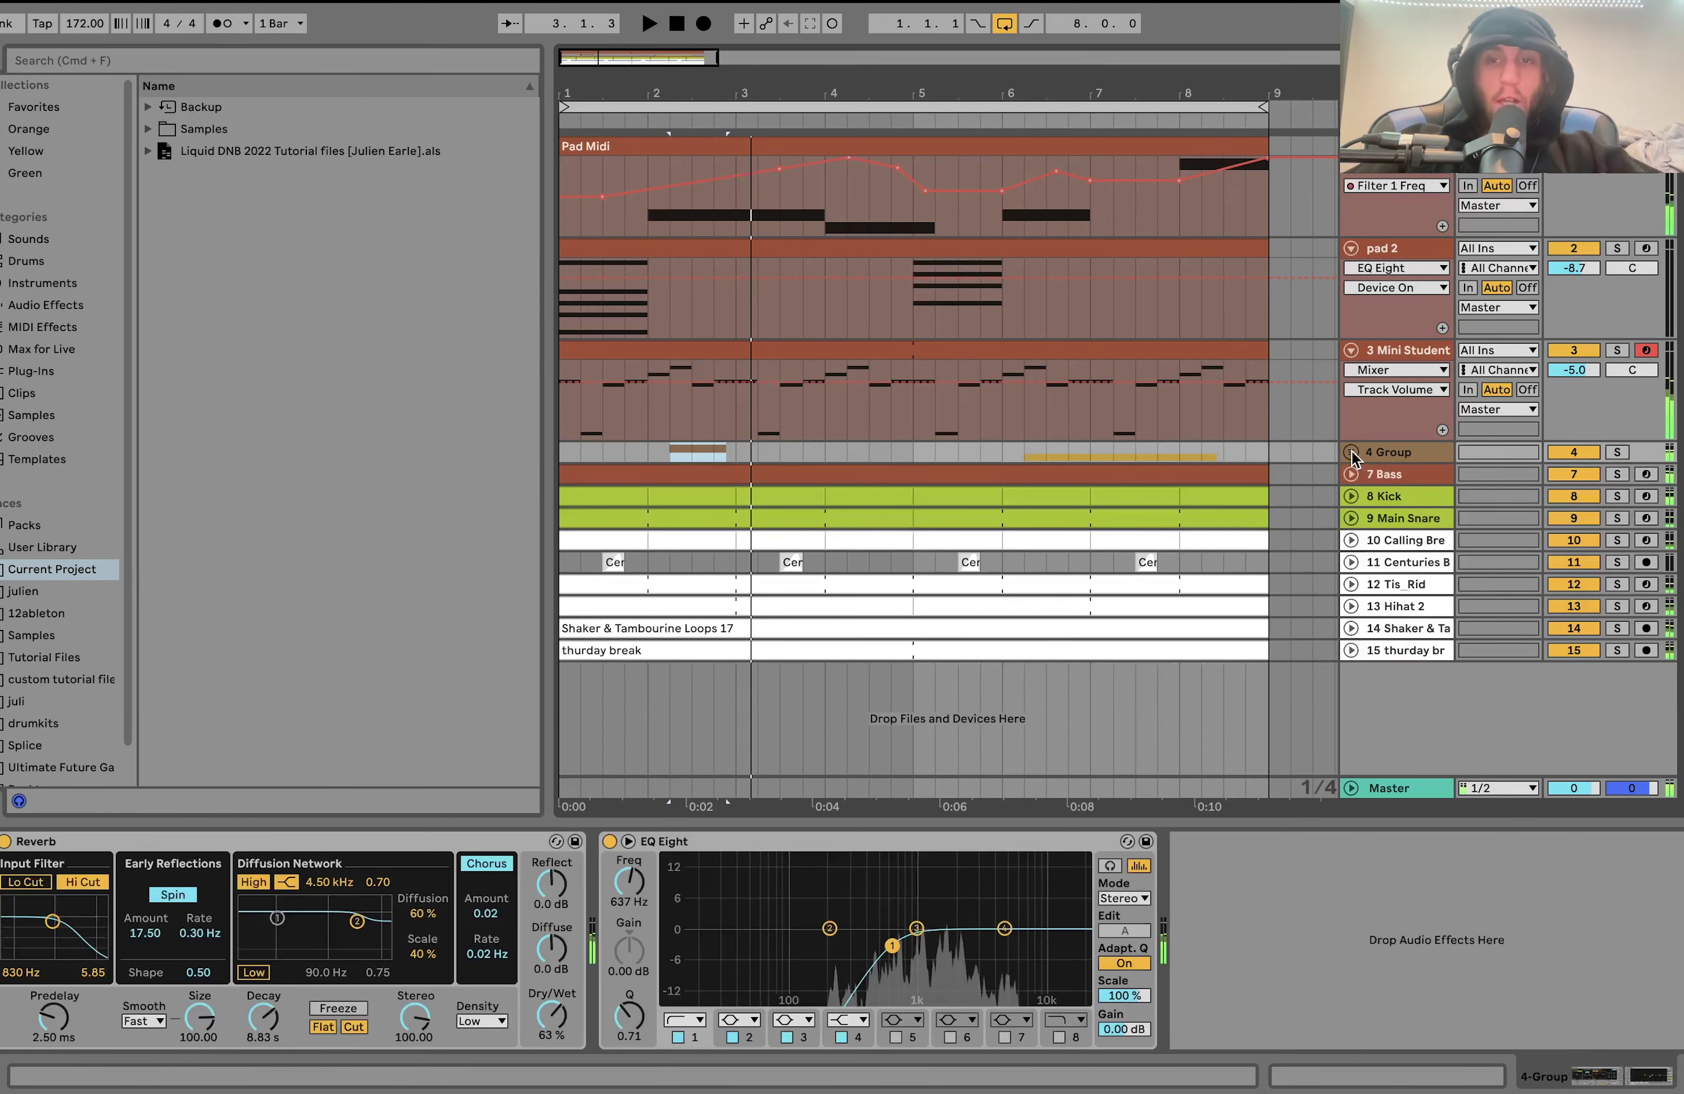
Unfold 4 Group with no solo active, and play the mix from bar 2 and from the Sovreign Vox clip.
click(1351, 453)
click(1408, 541)
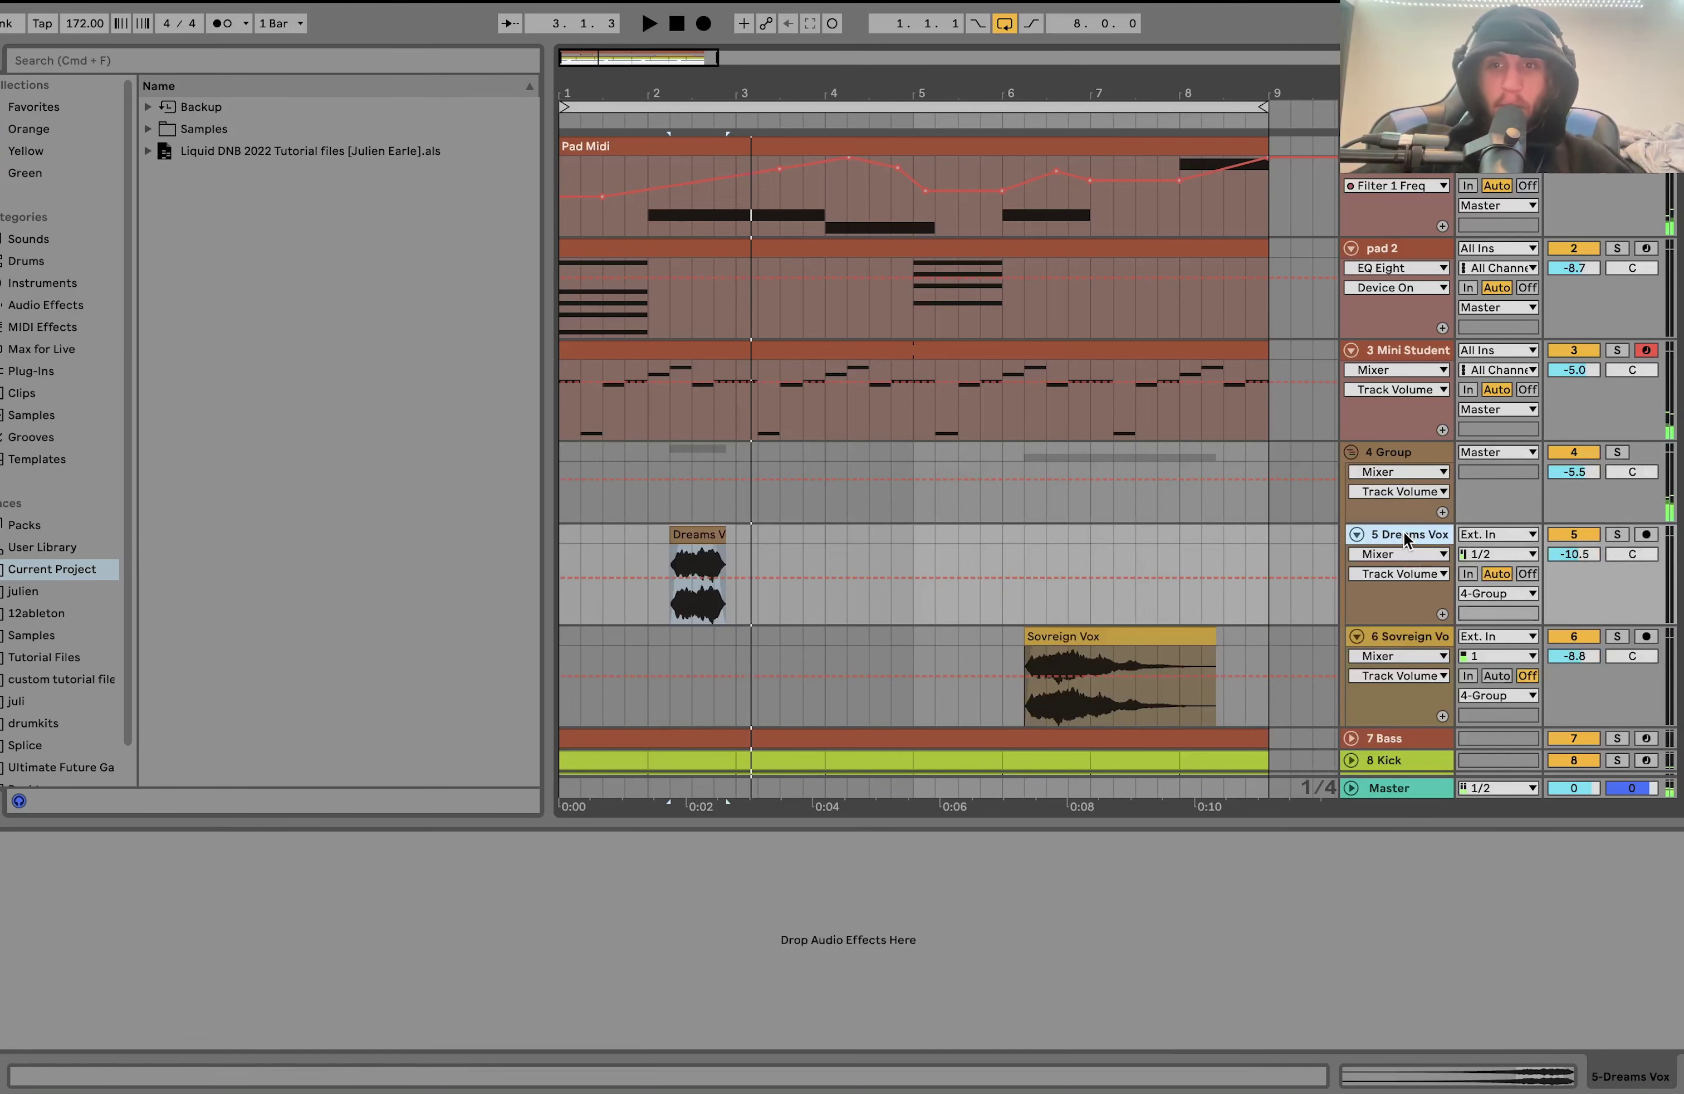
click(657, 537)
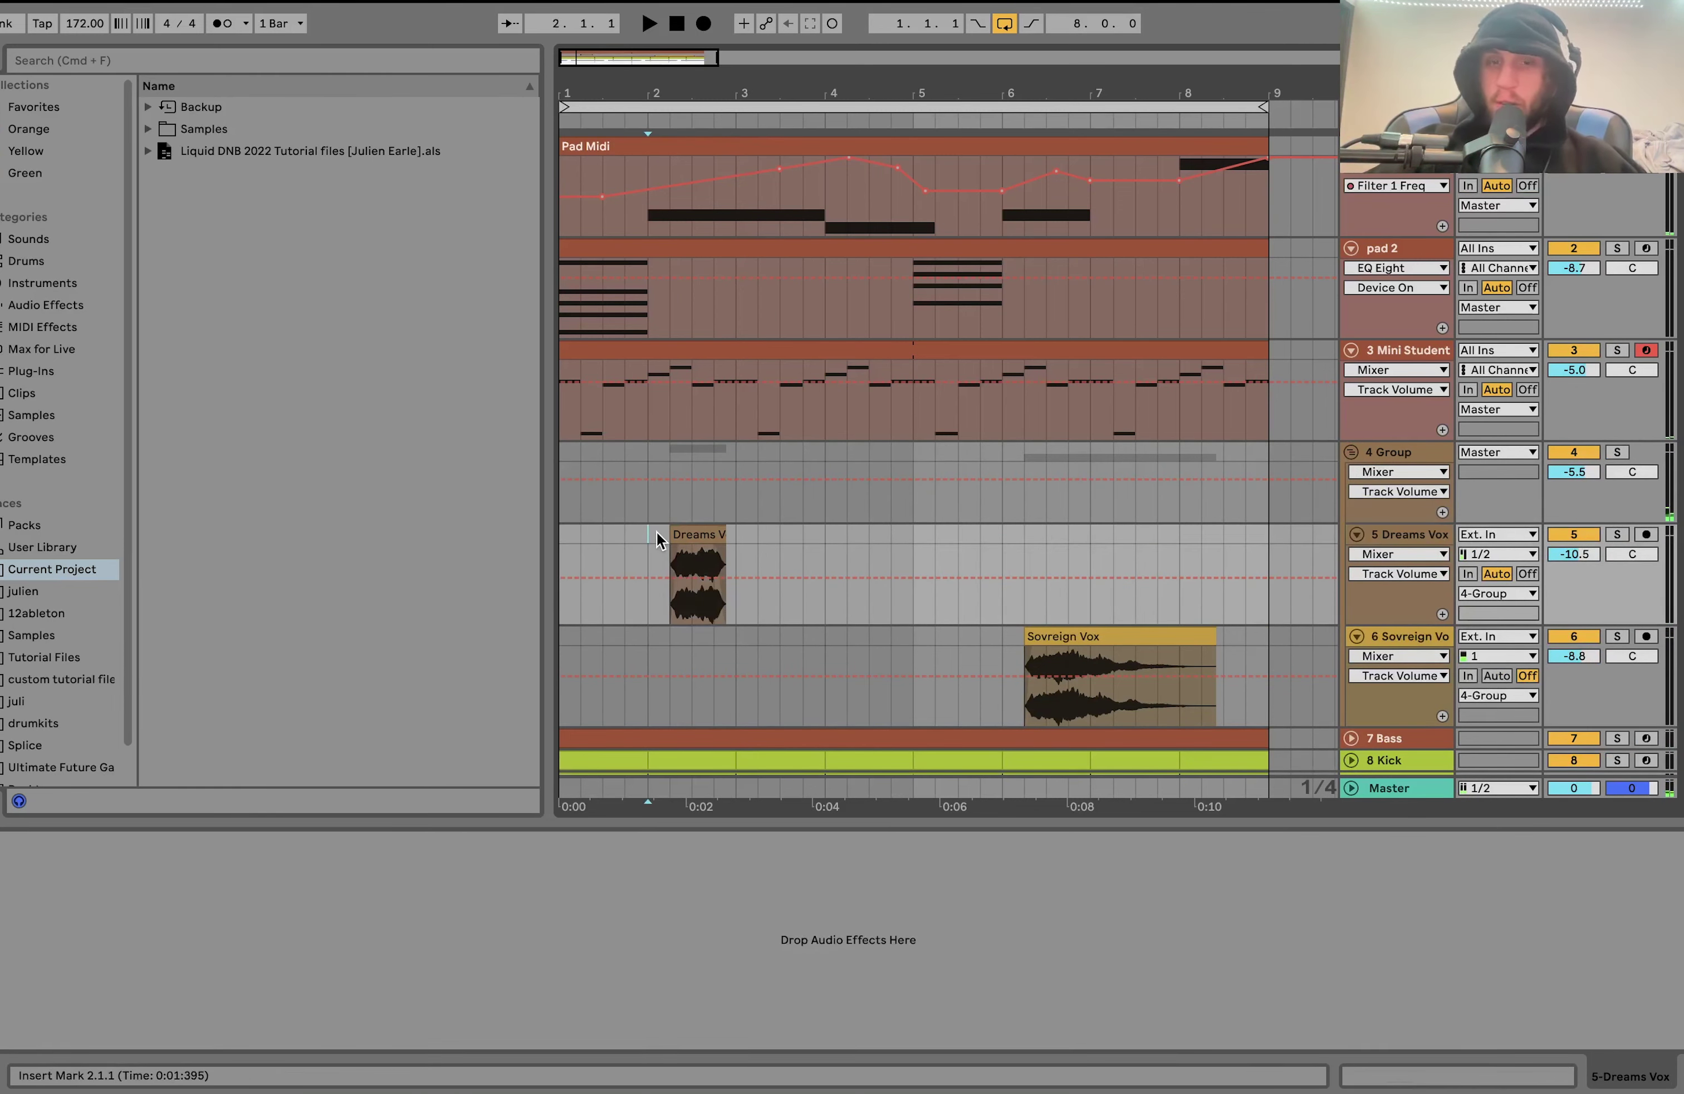
key(space)
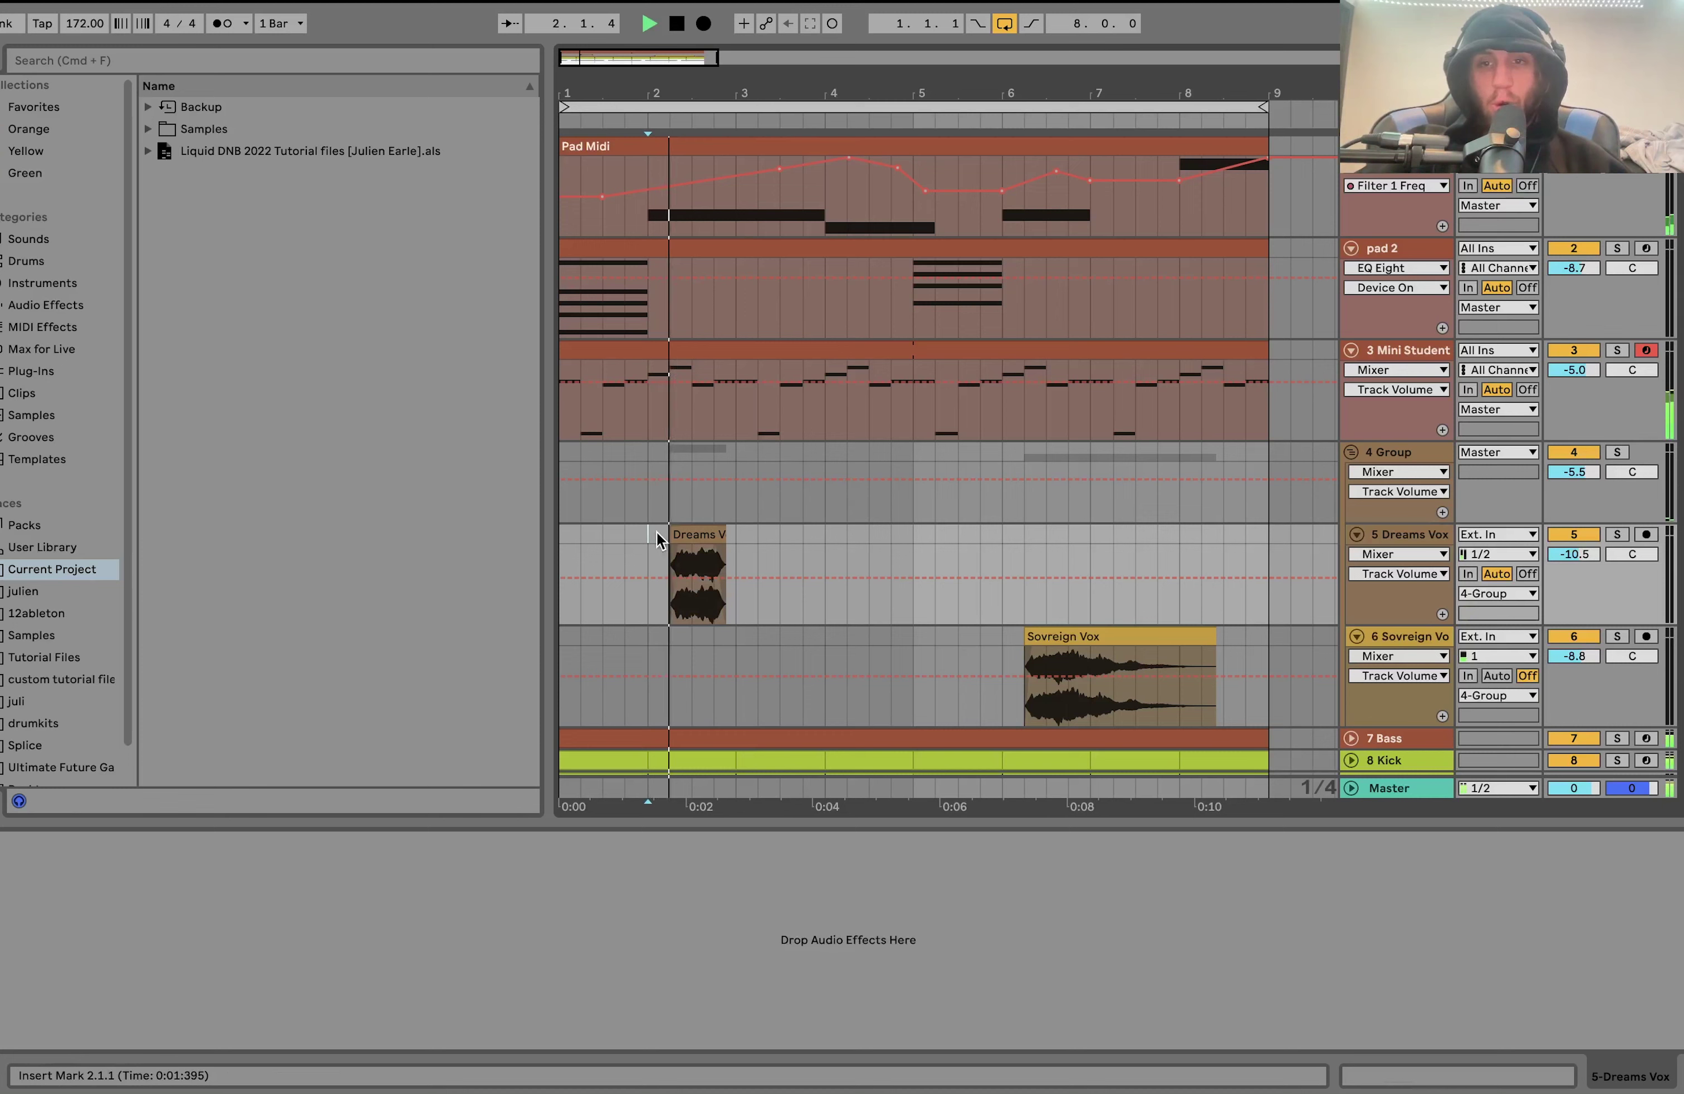
click(1036, 652)
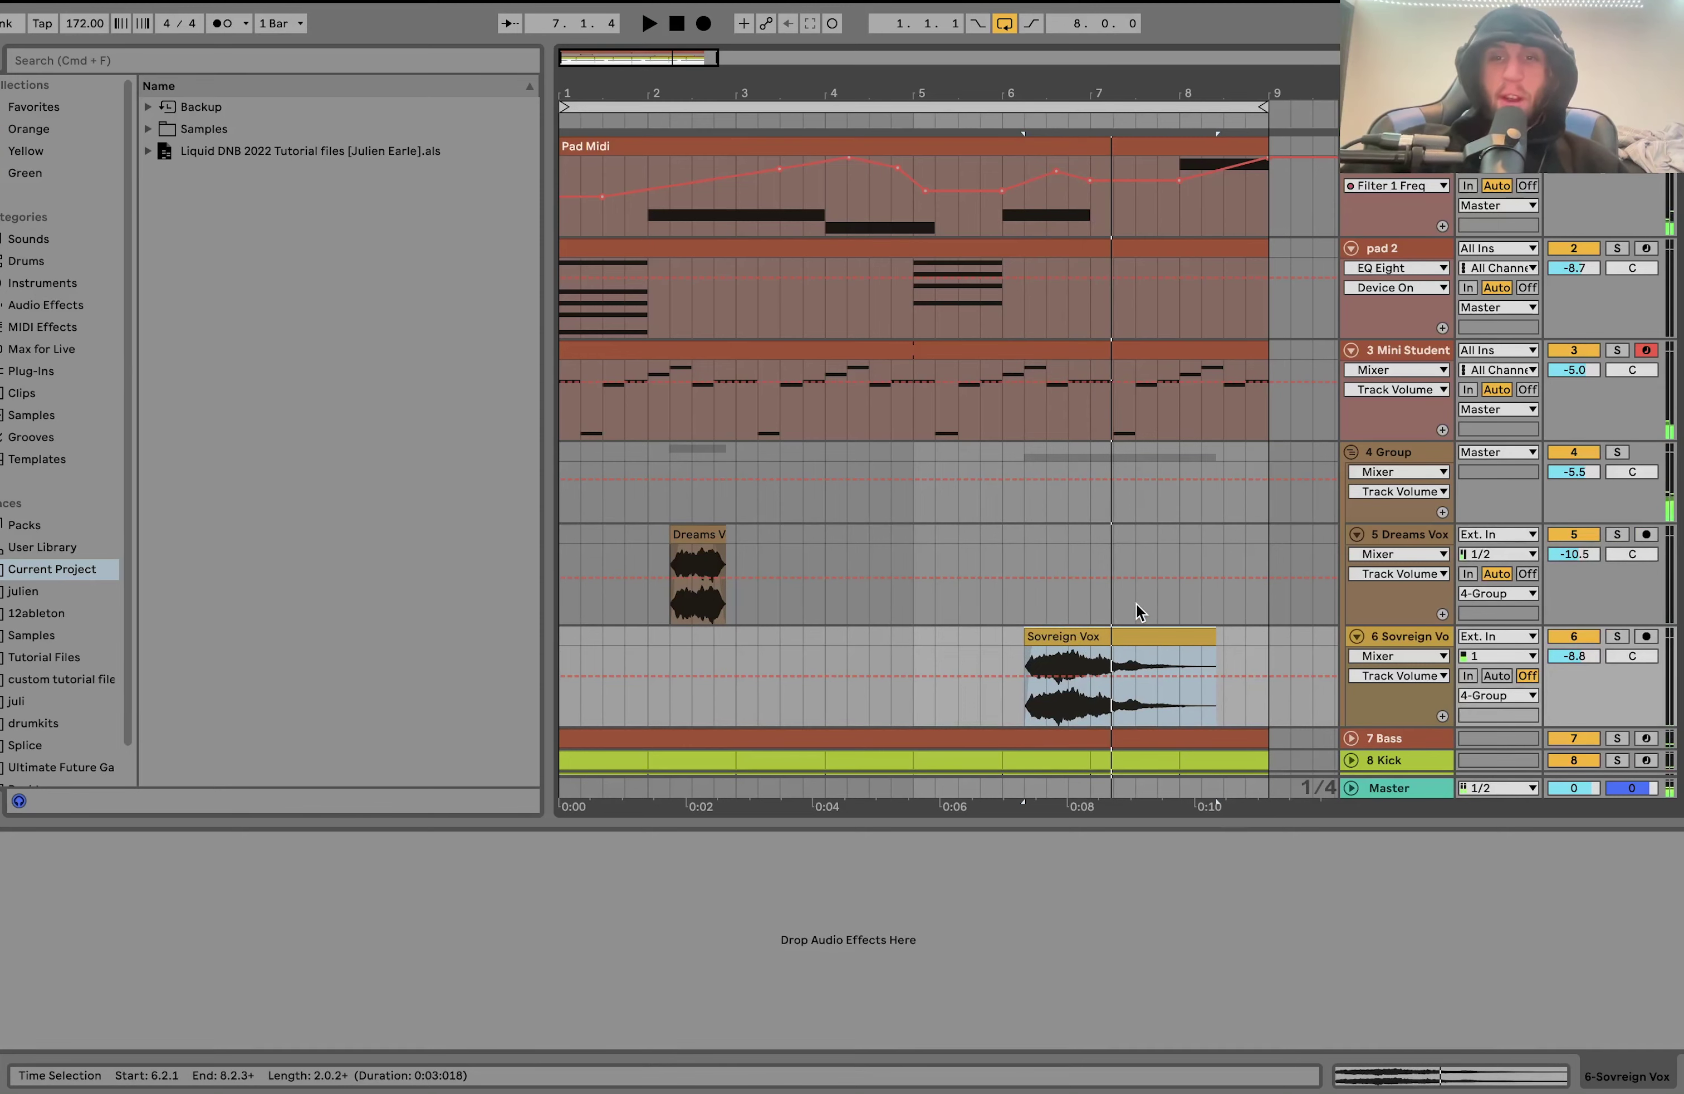
Open the vocal clips' sample view and play the Dreams Vox clip with its clip settings shown.
double_click(1127, 632)
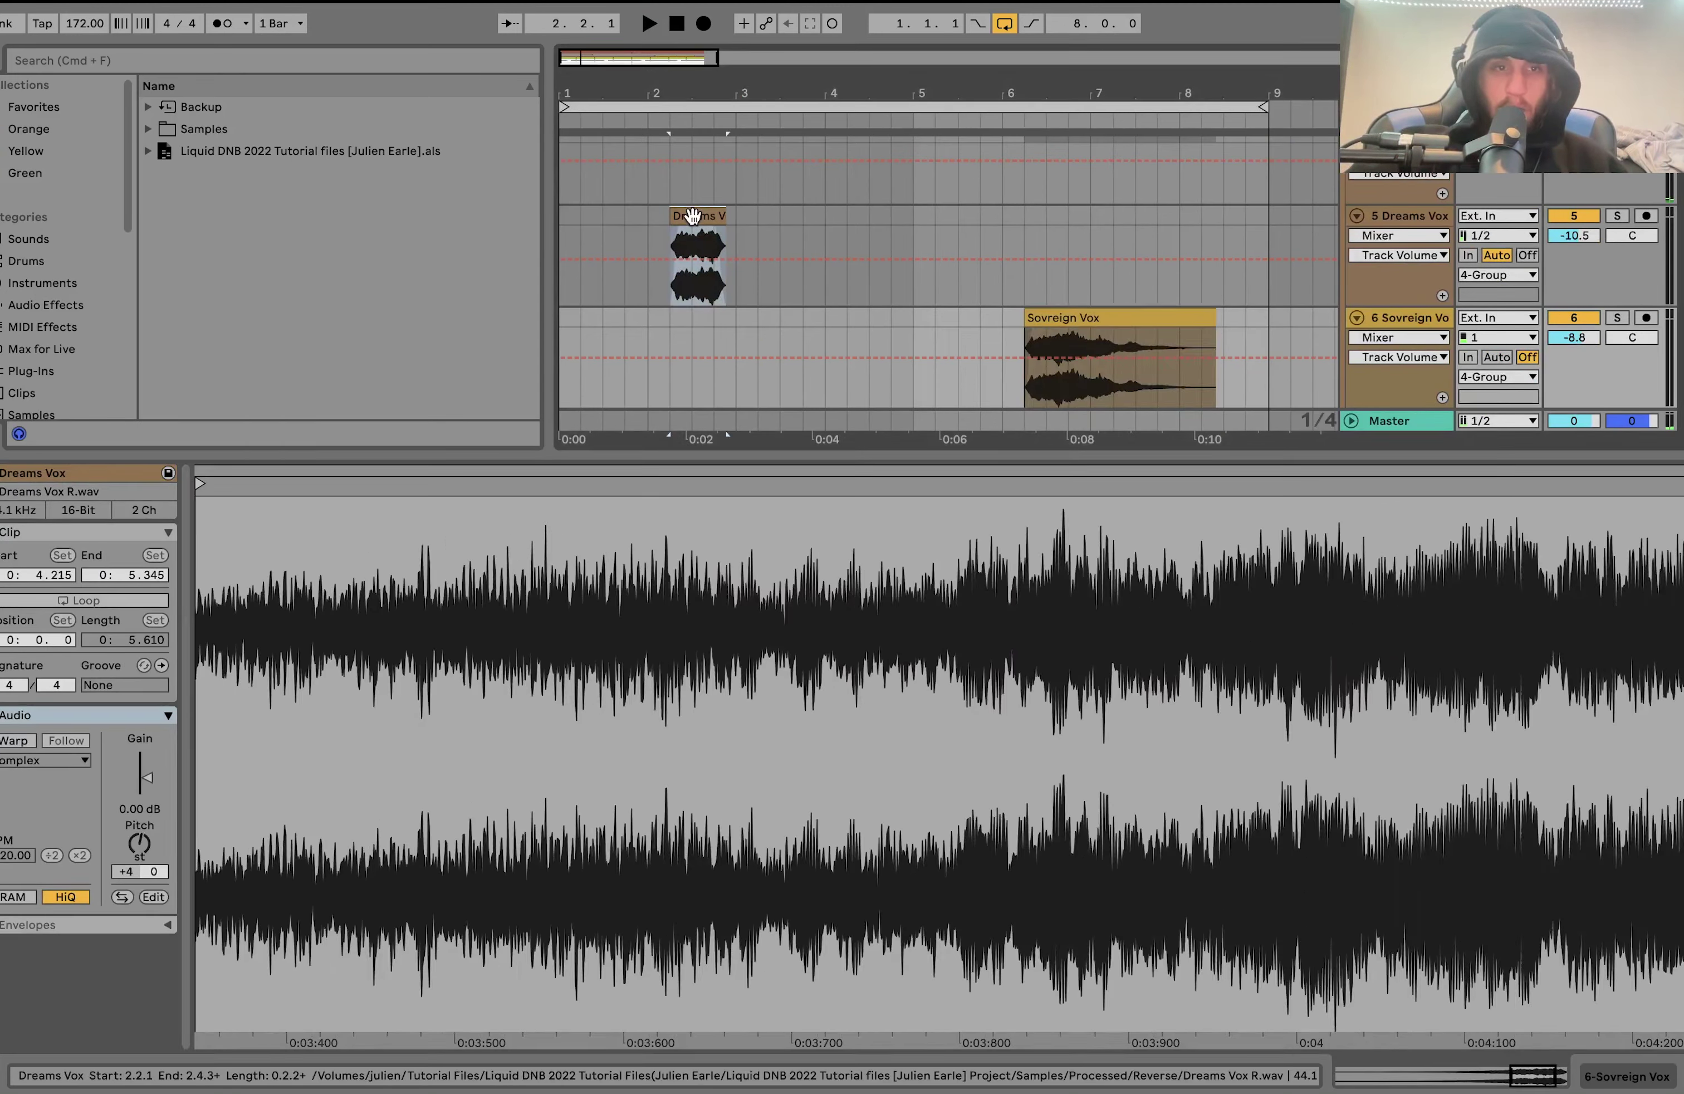
click(692, 215)
key(space)
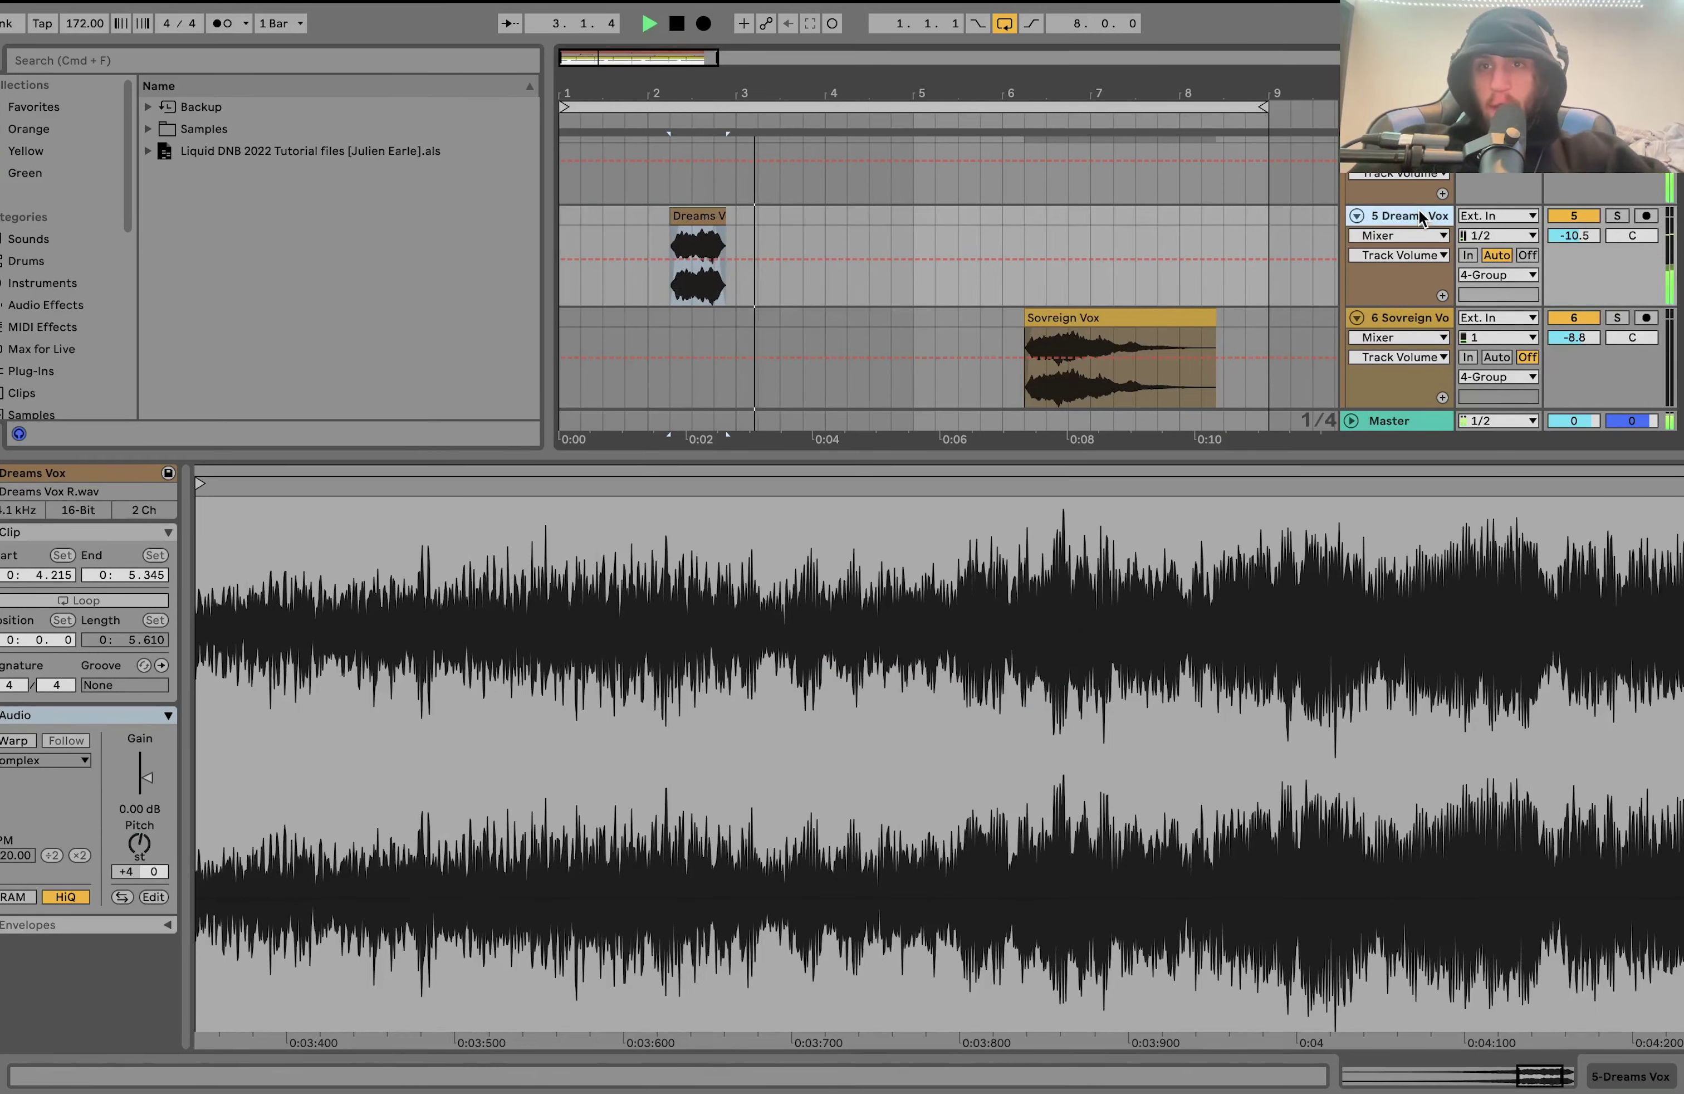
Show the Reverb and EQ Eight on the vocal tracks' 4 Group, and fold the group.
click(1402, 215)
click(1377, 250)
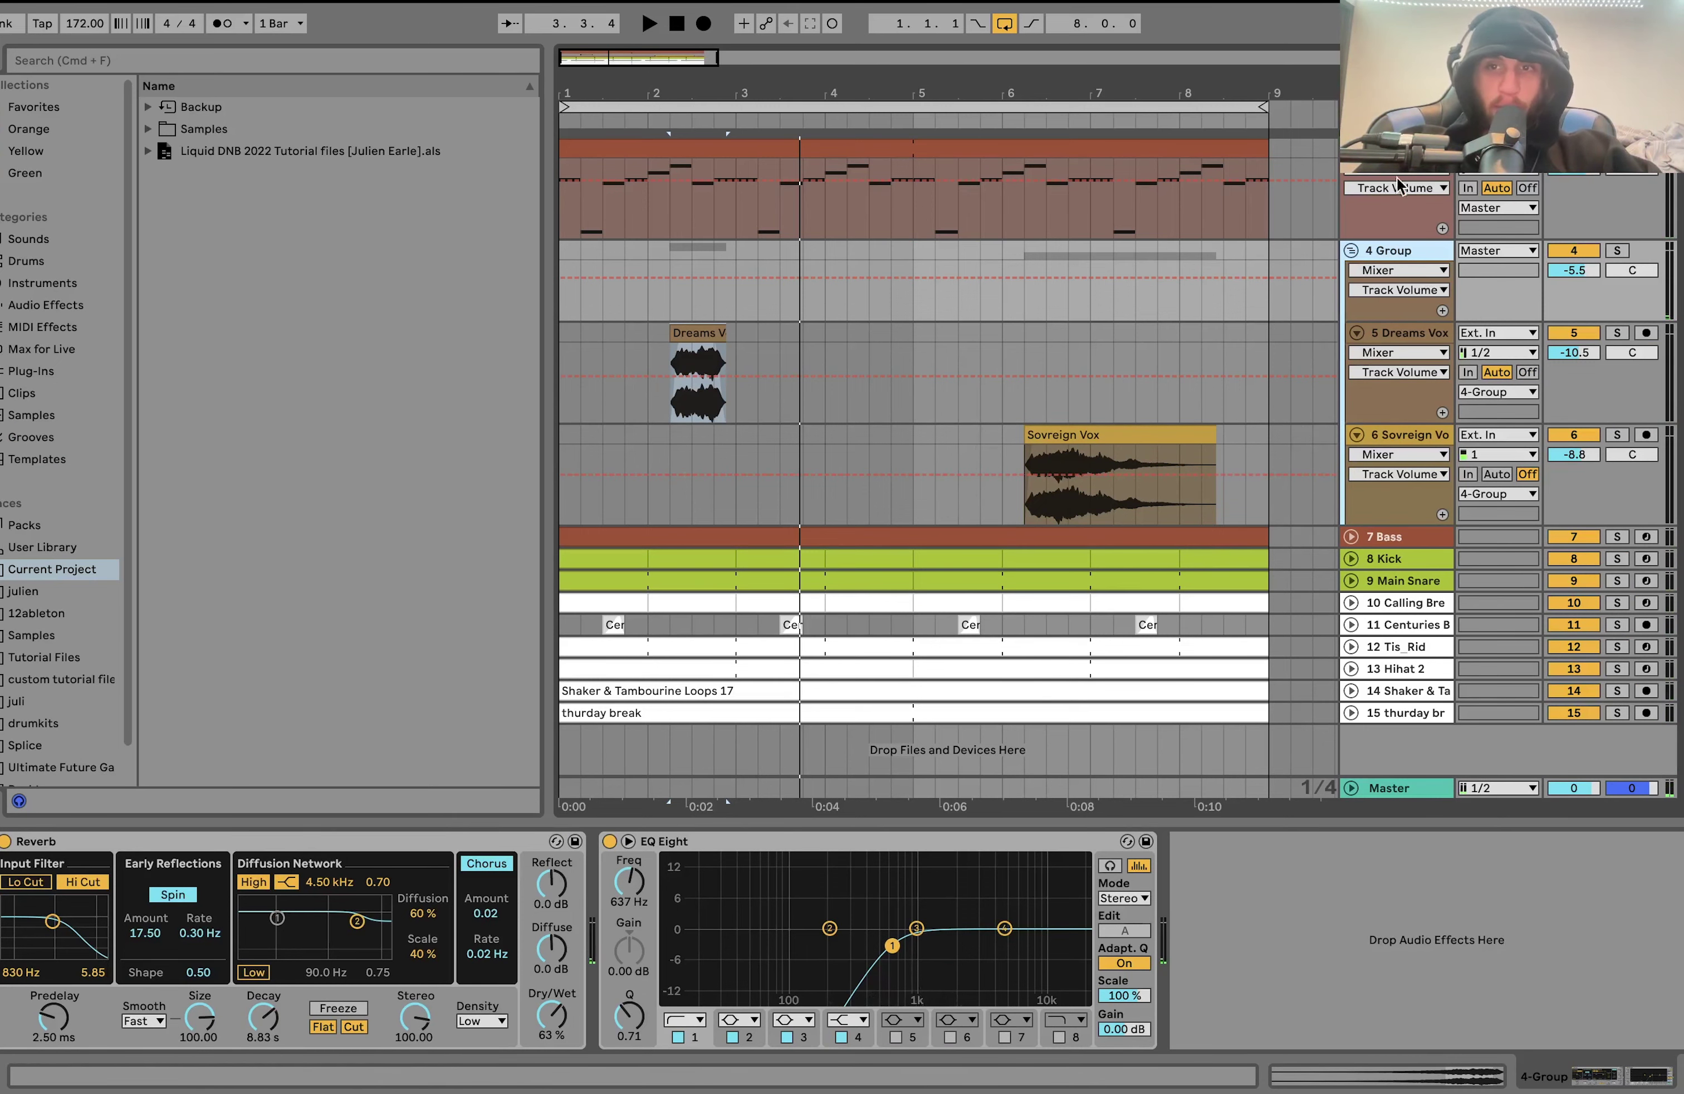
click(1350, 251)
Expand and solo the 7 Bass track, and play its clip from bar 1 with the Wavetable and Amp devices shown.
click(1351, 474)
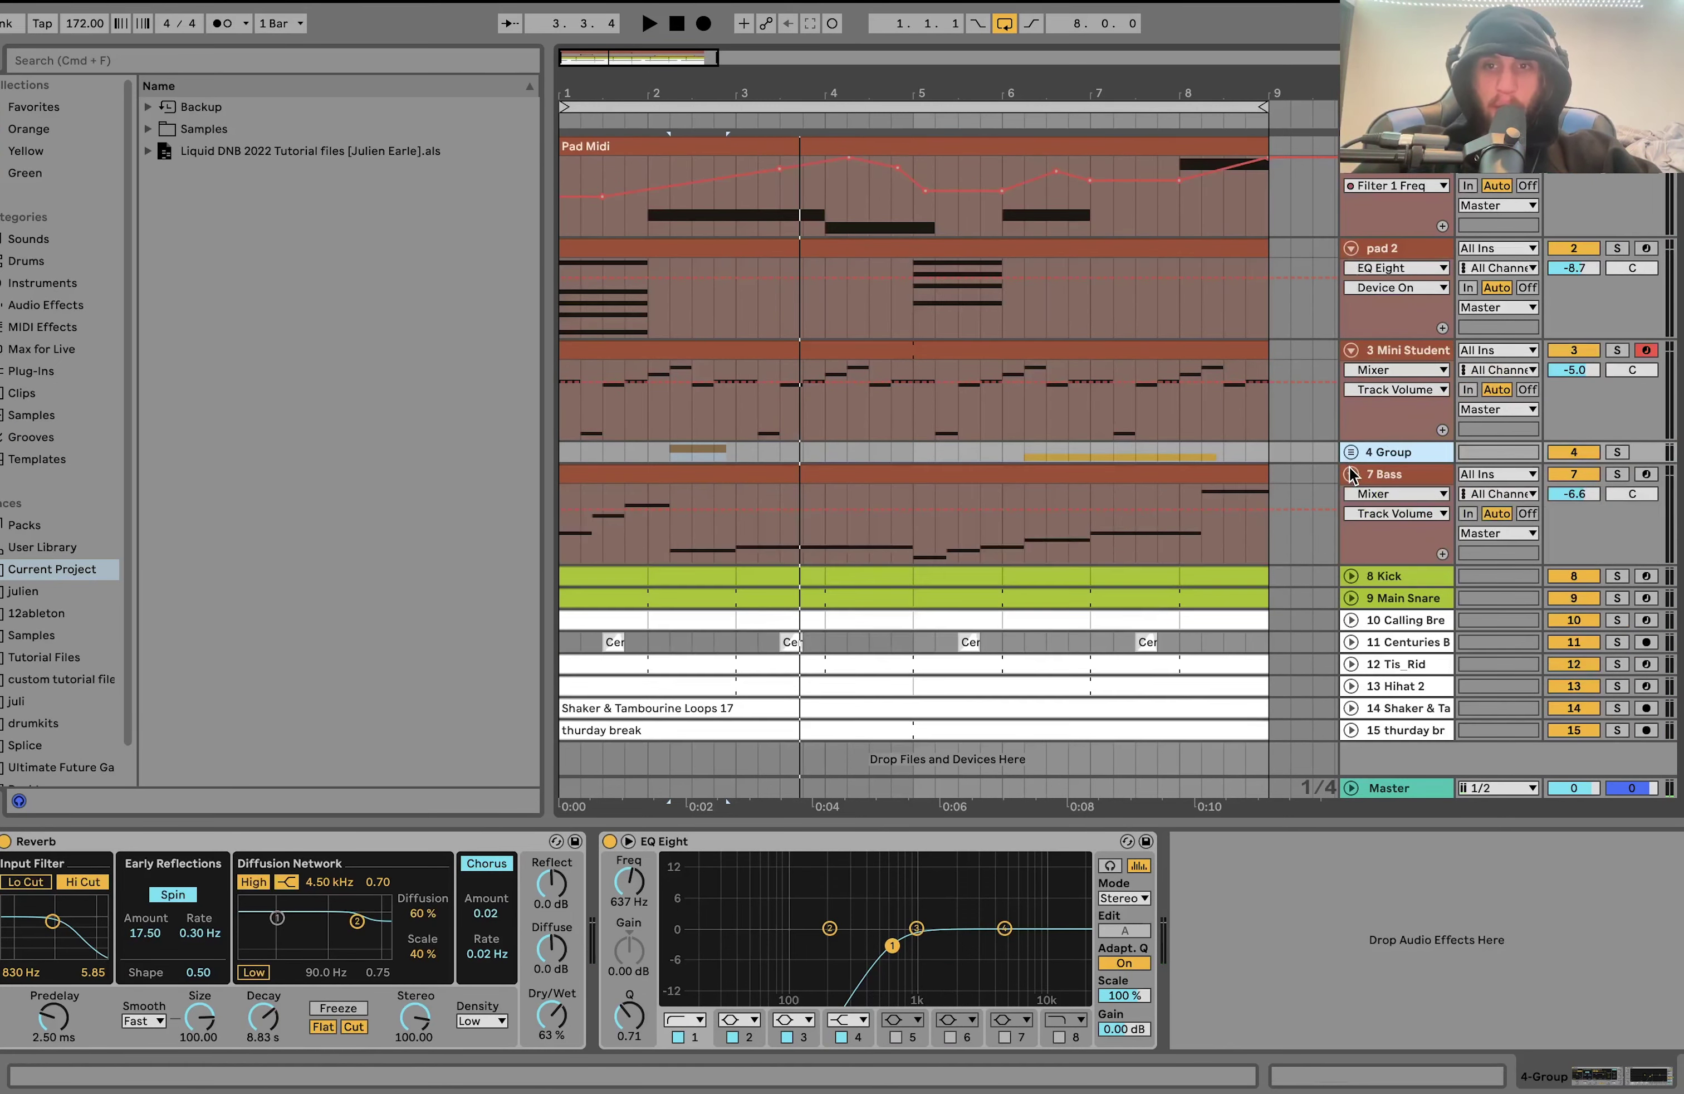
click(1617, 474)
click(1150, 469)
key(space)
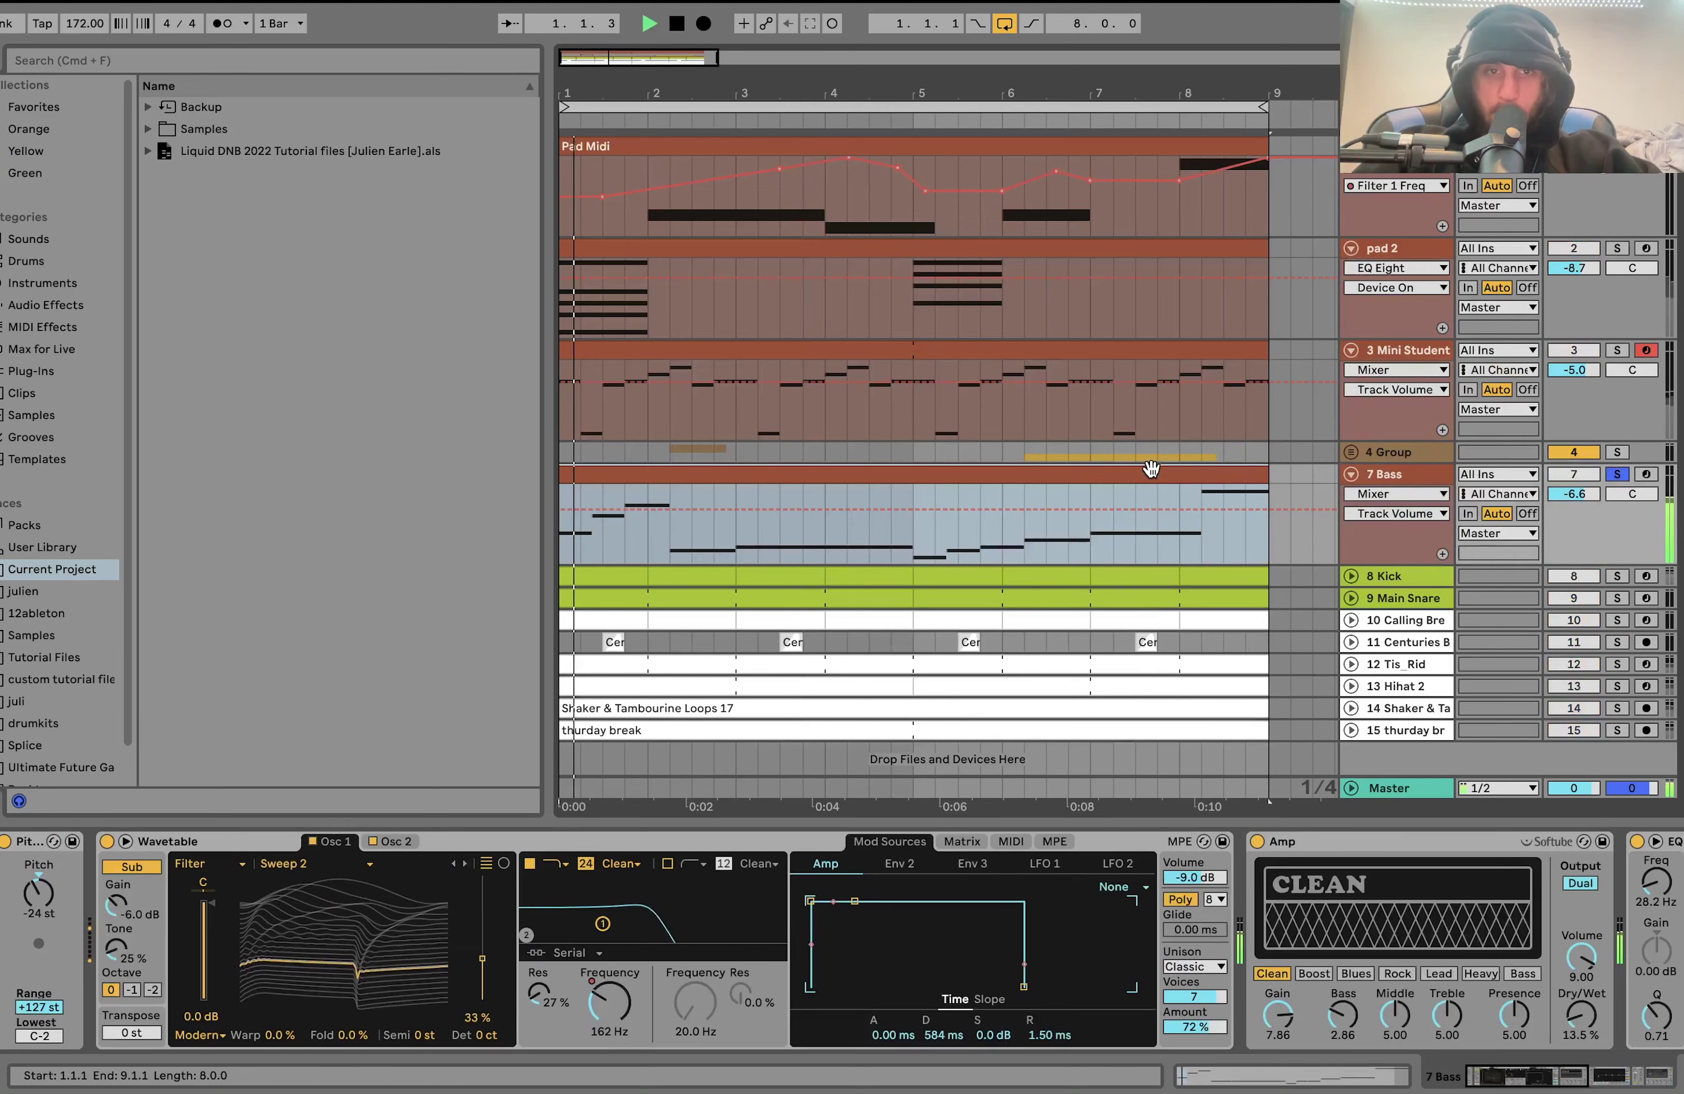
scroll(1150, 469, down, 1)
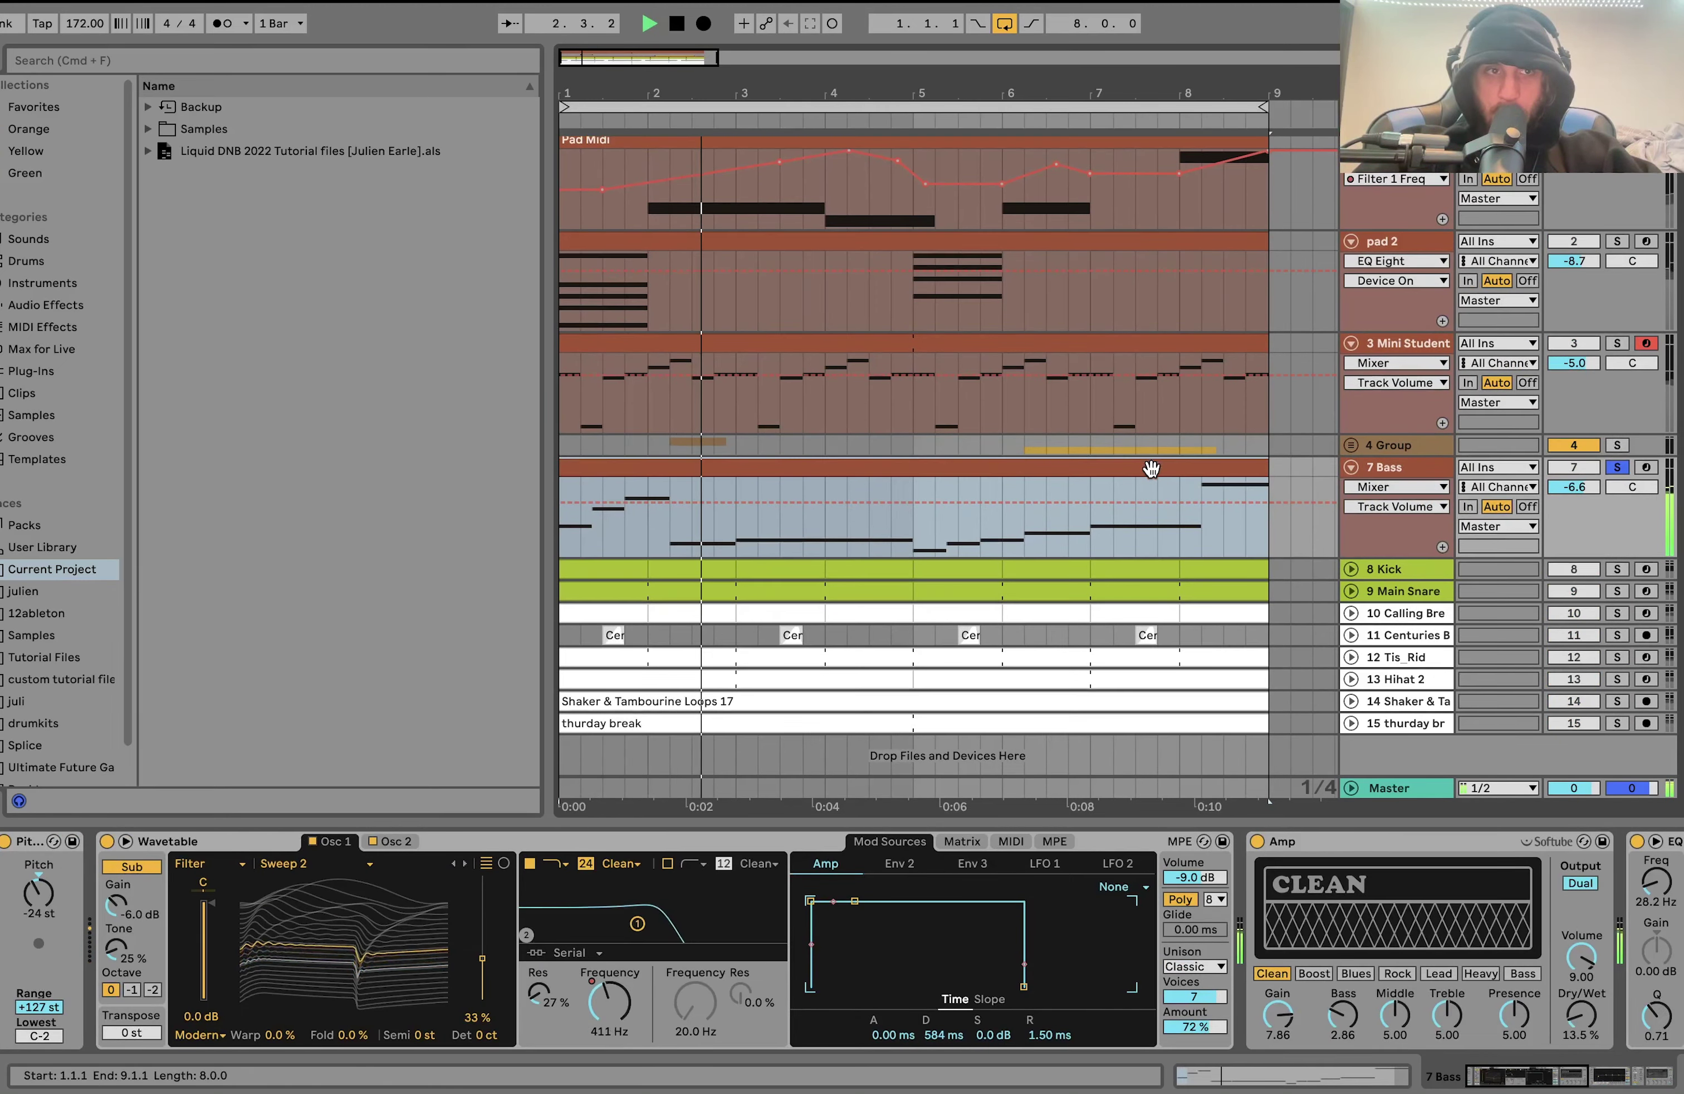
key(ctrl+Left)
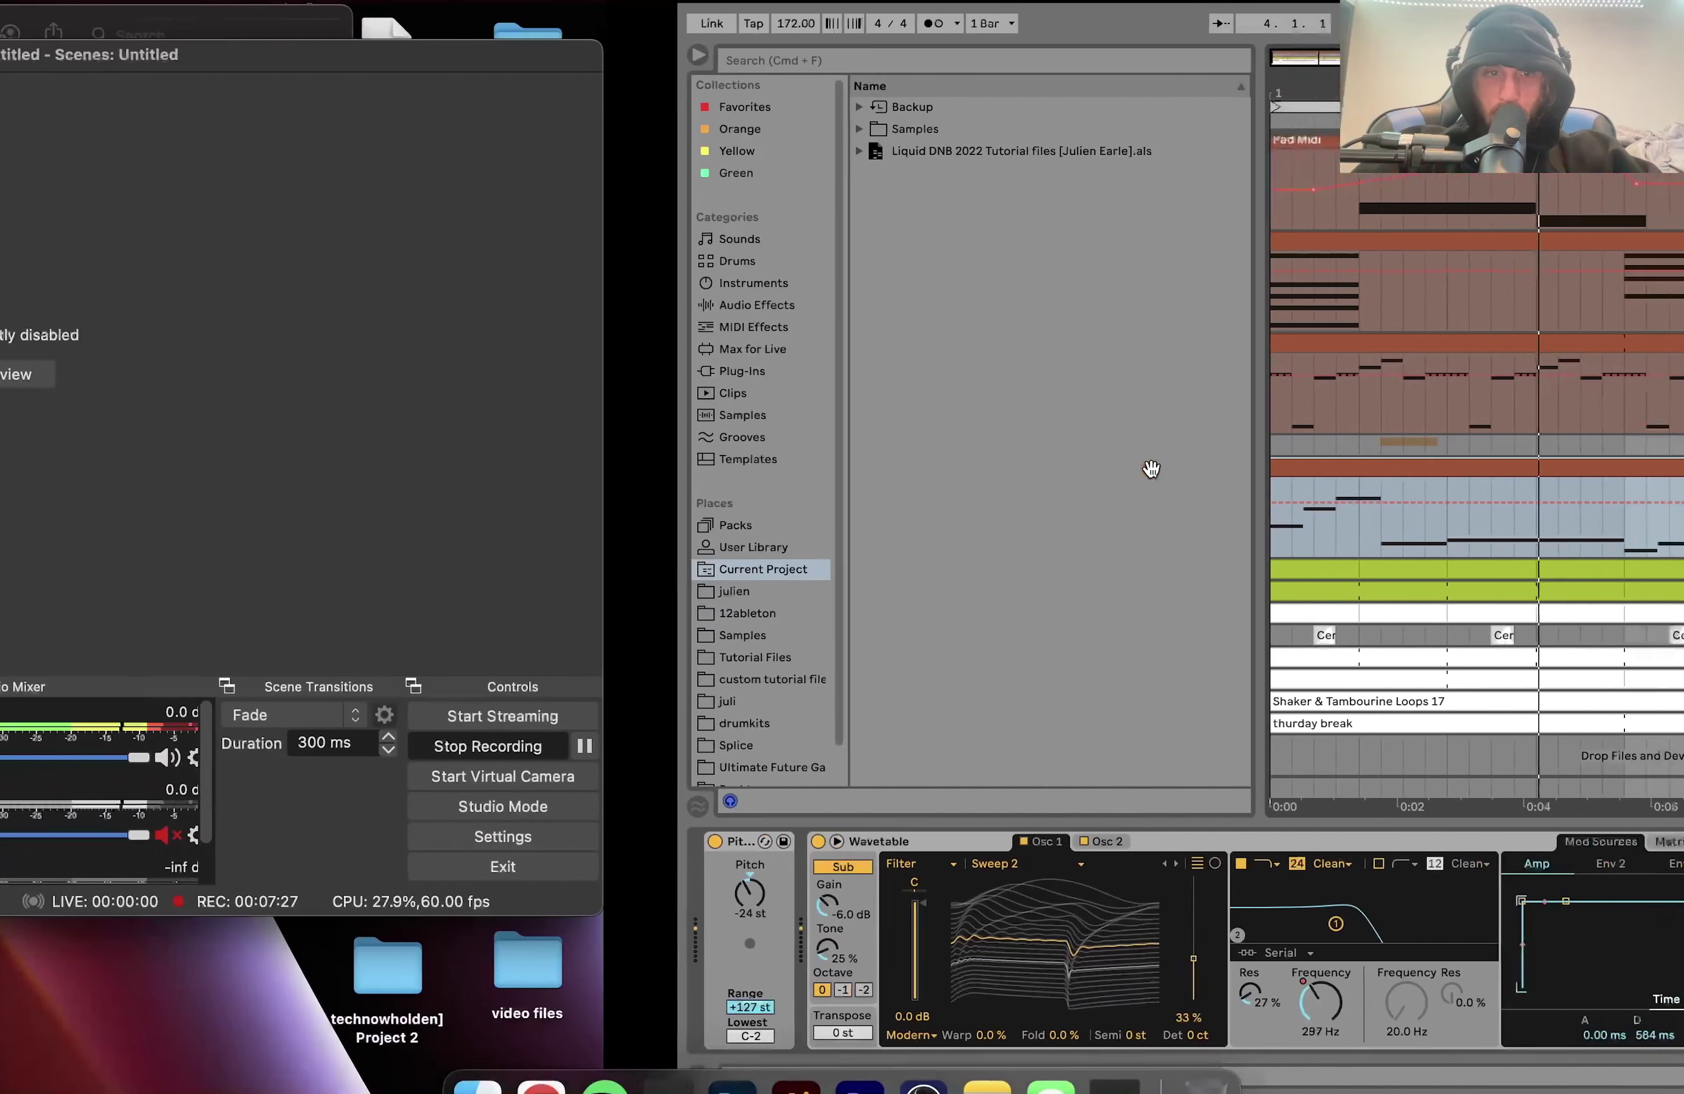
key(ctrl+Right)
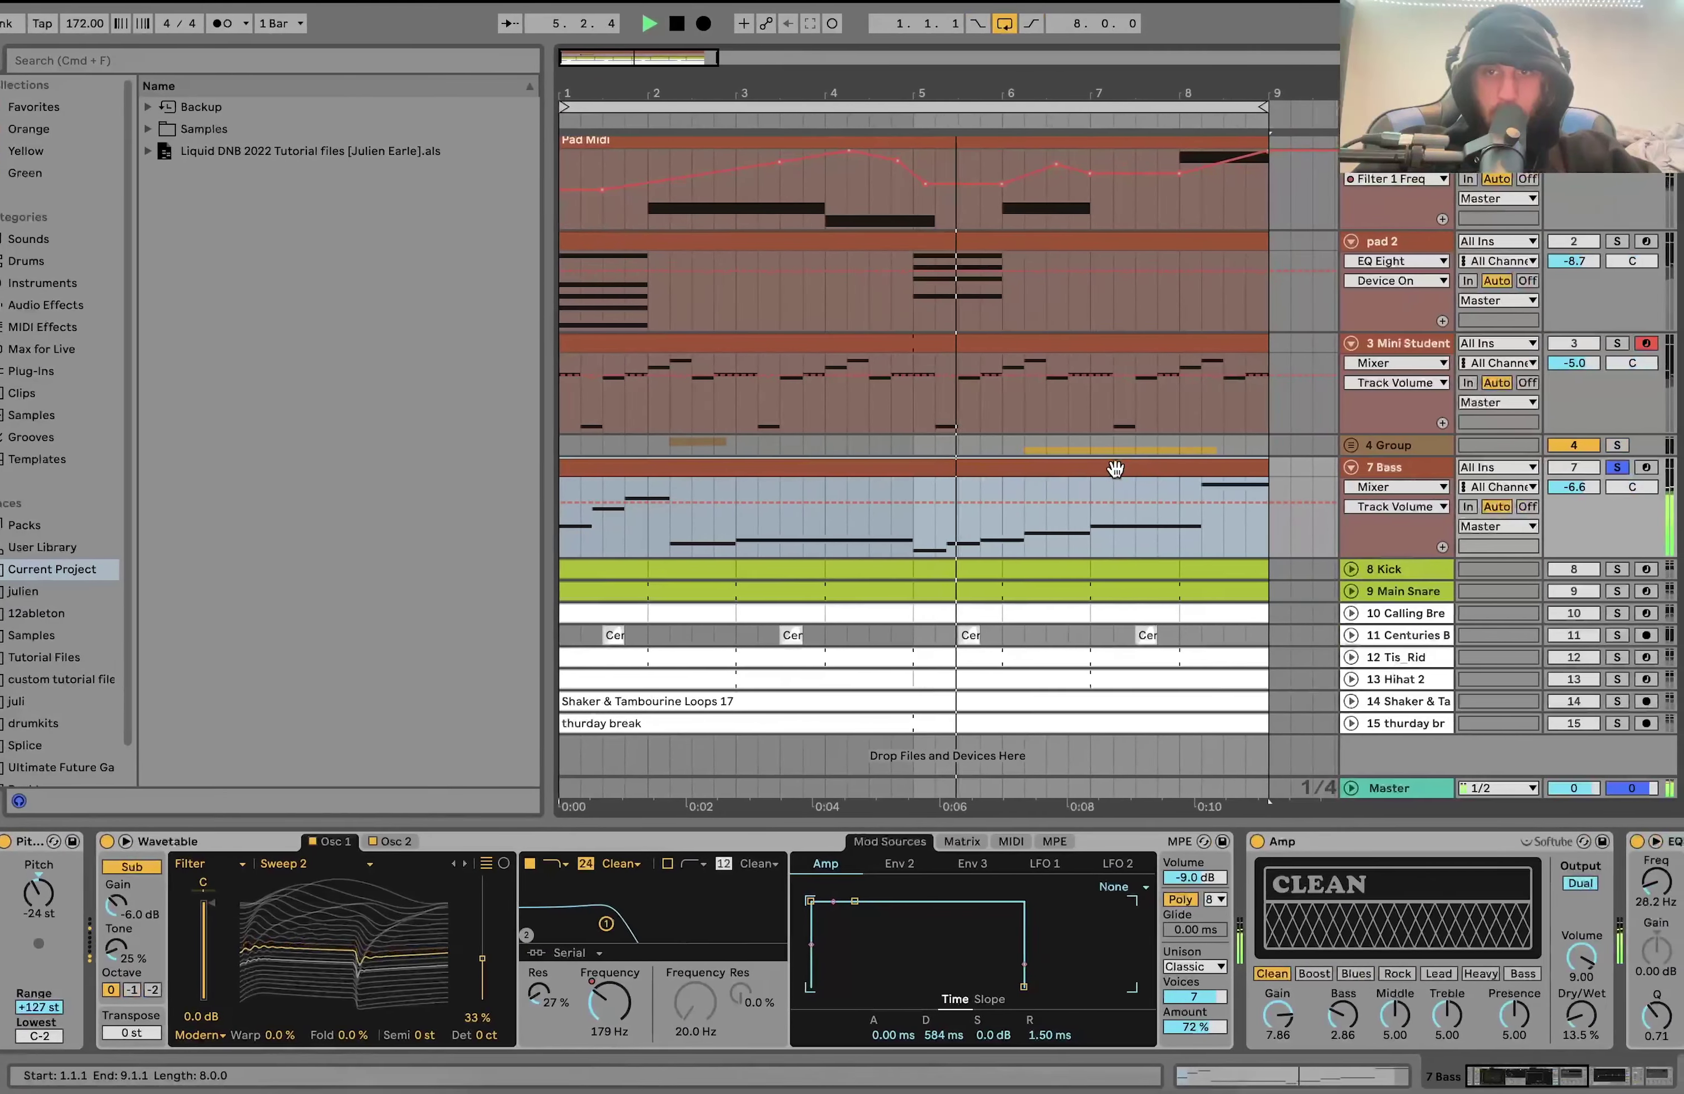
Play the soloed bass to bar 8 and open the 7 Bass clip's notes in the piano roll.
click(970, 637)
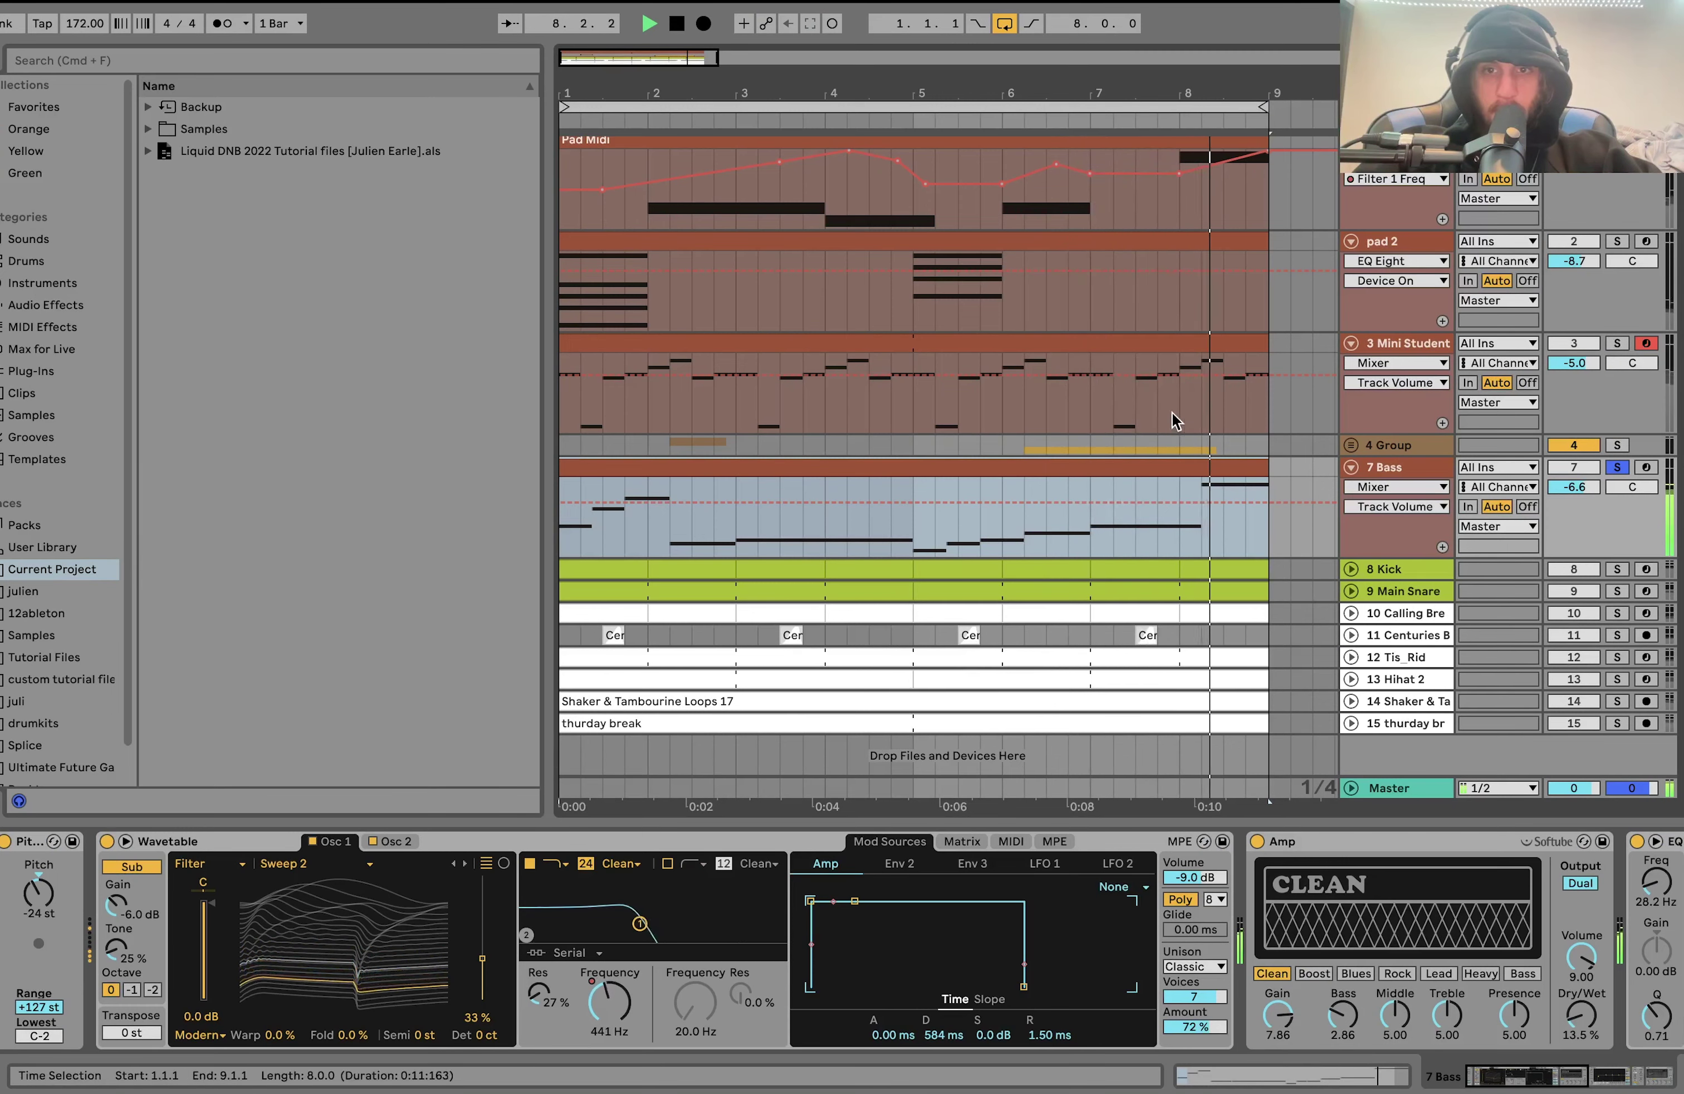
click(1159, 469)
double_click(1159, 469)
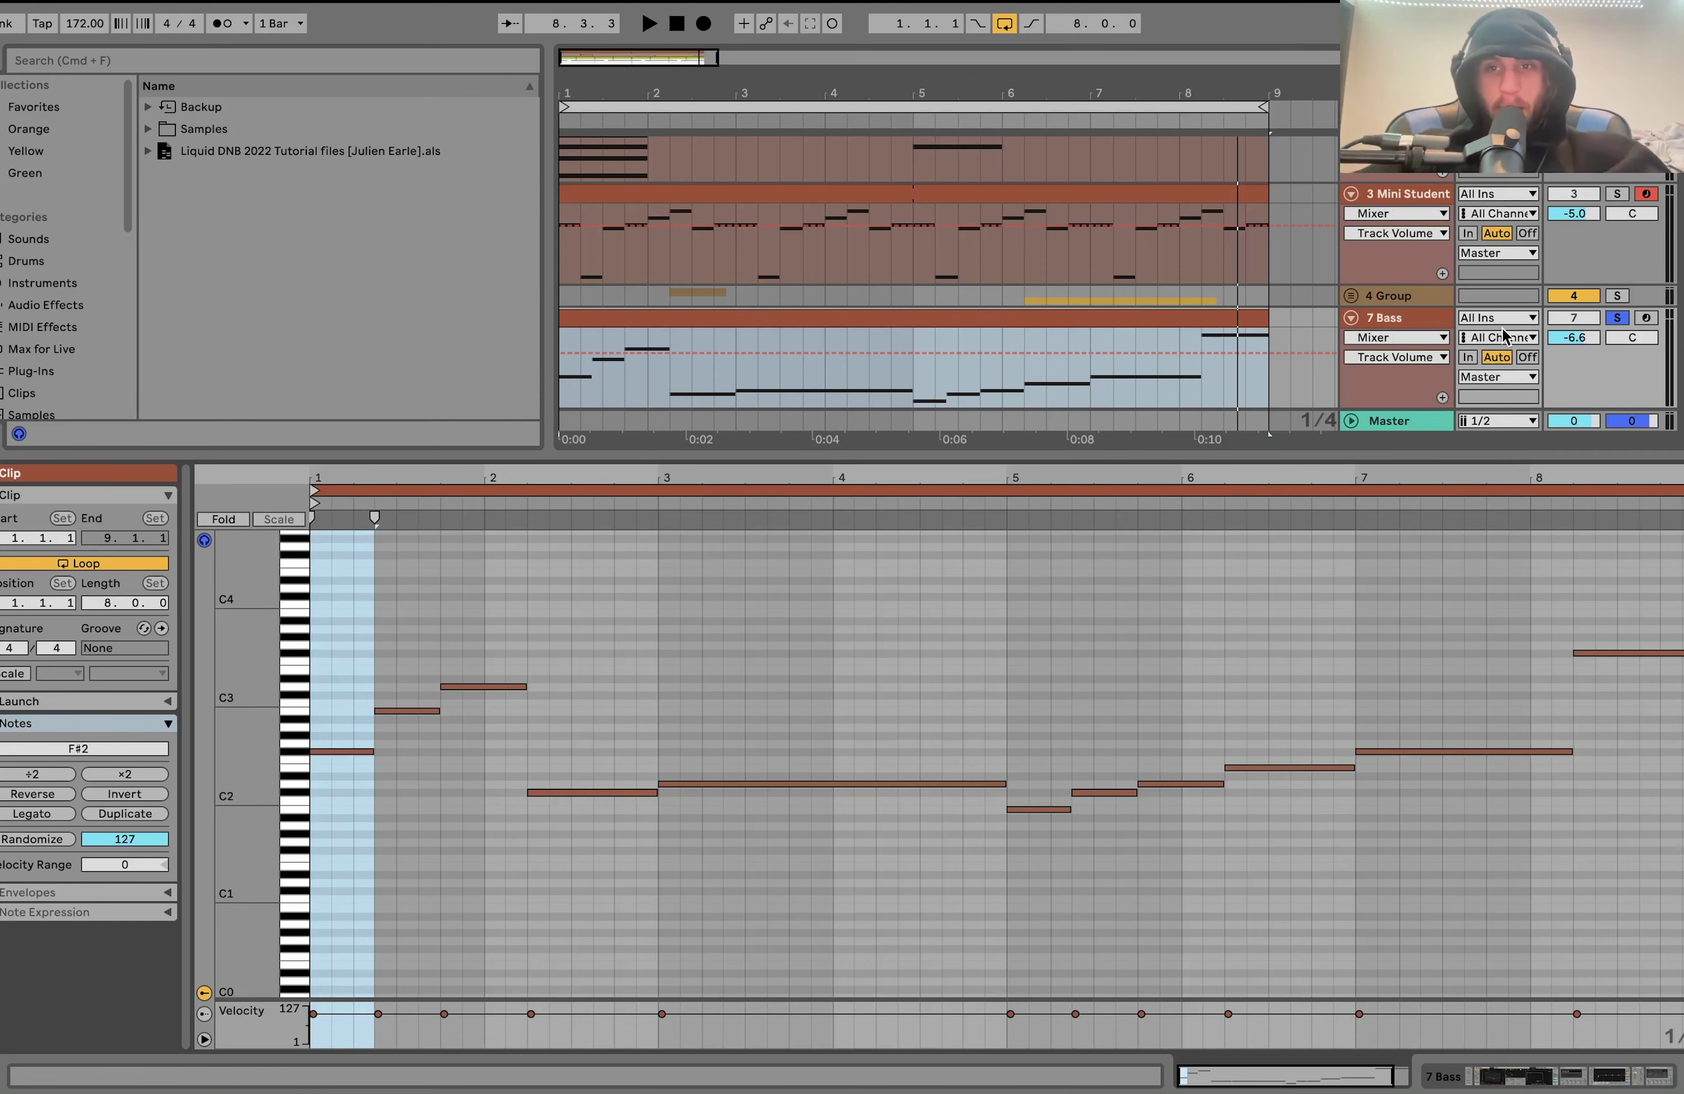
Select the pad, melody and vocal tracks together, clear all solos, and play the full mix from bar 1.
click(1411, 294)
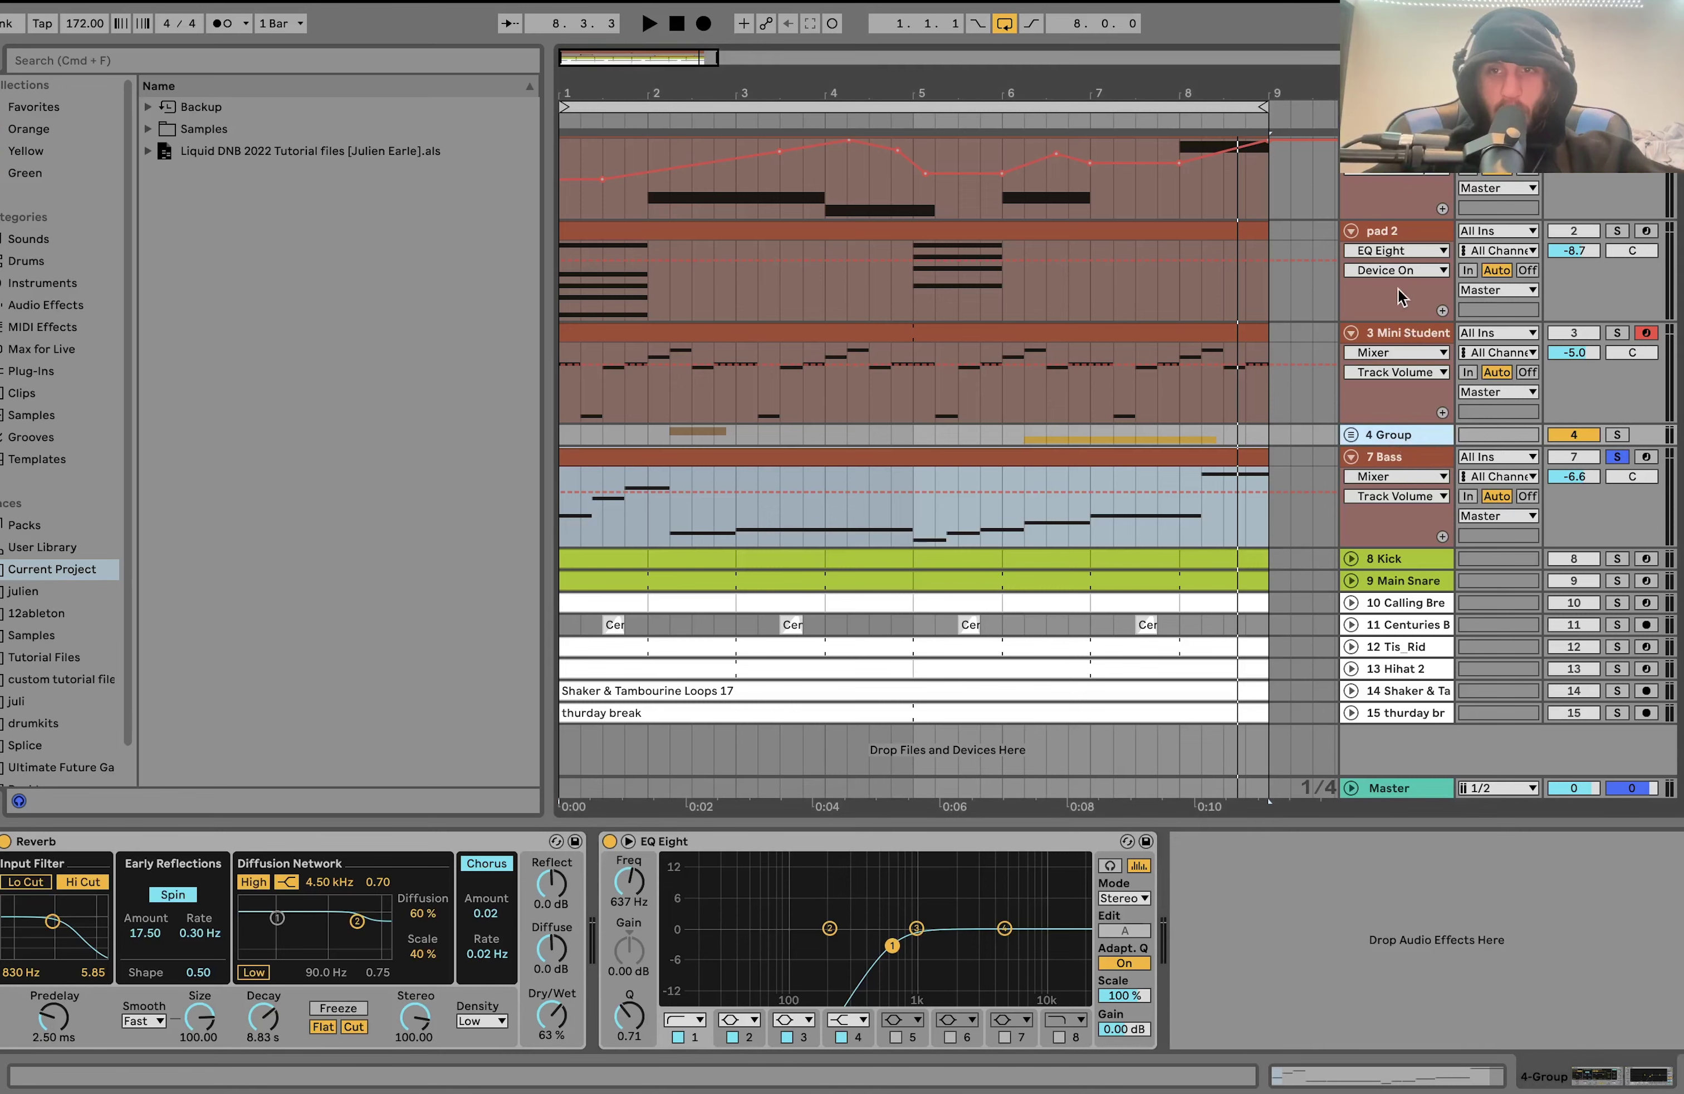
scroll(1401, 178, up, 1)
click(1401, 178)
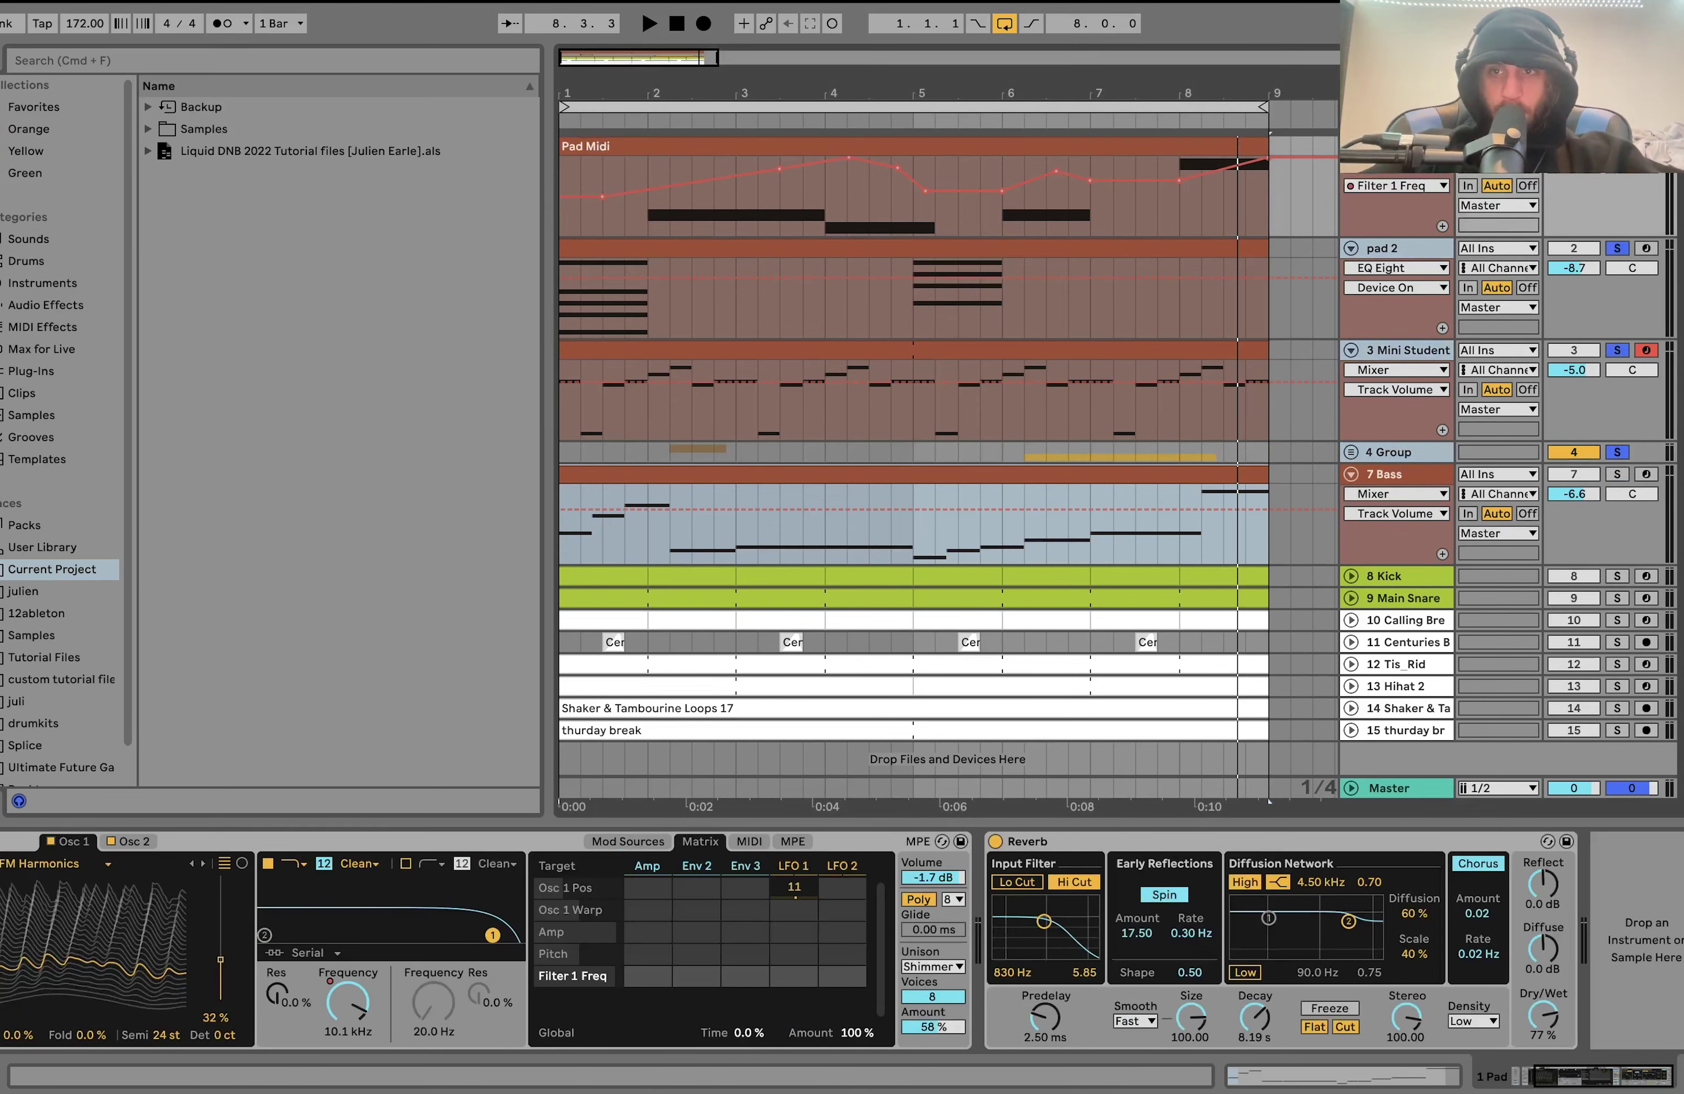
key(space)
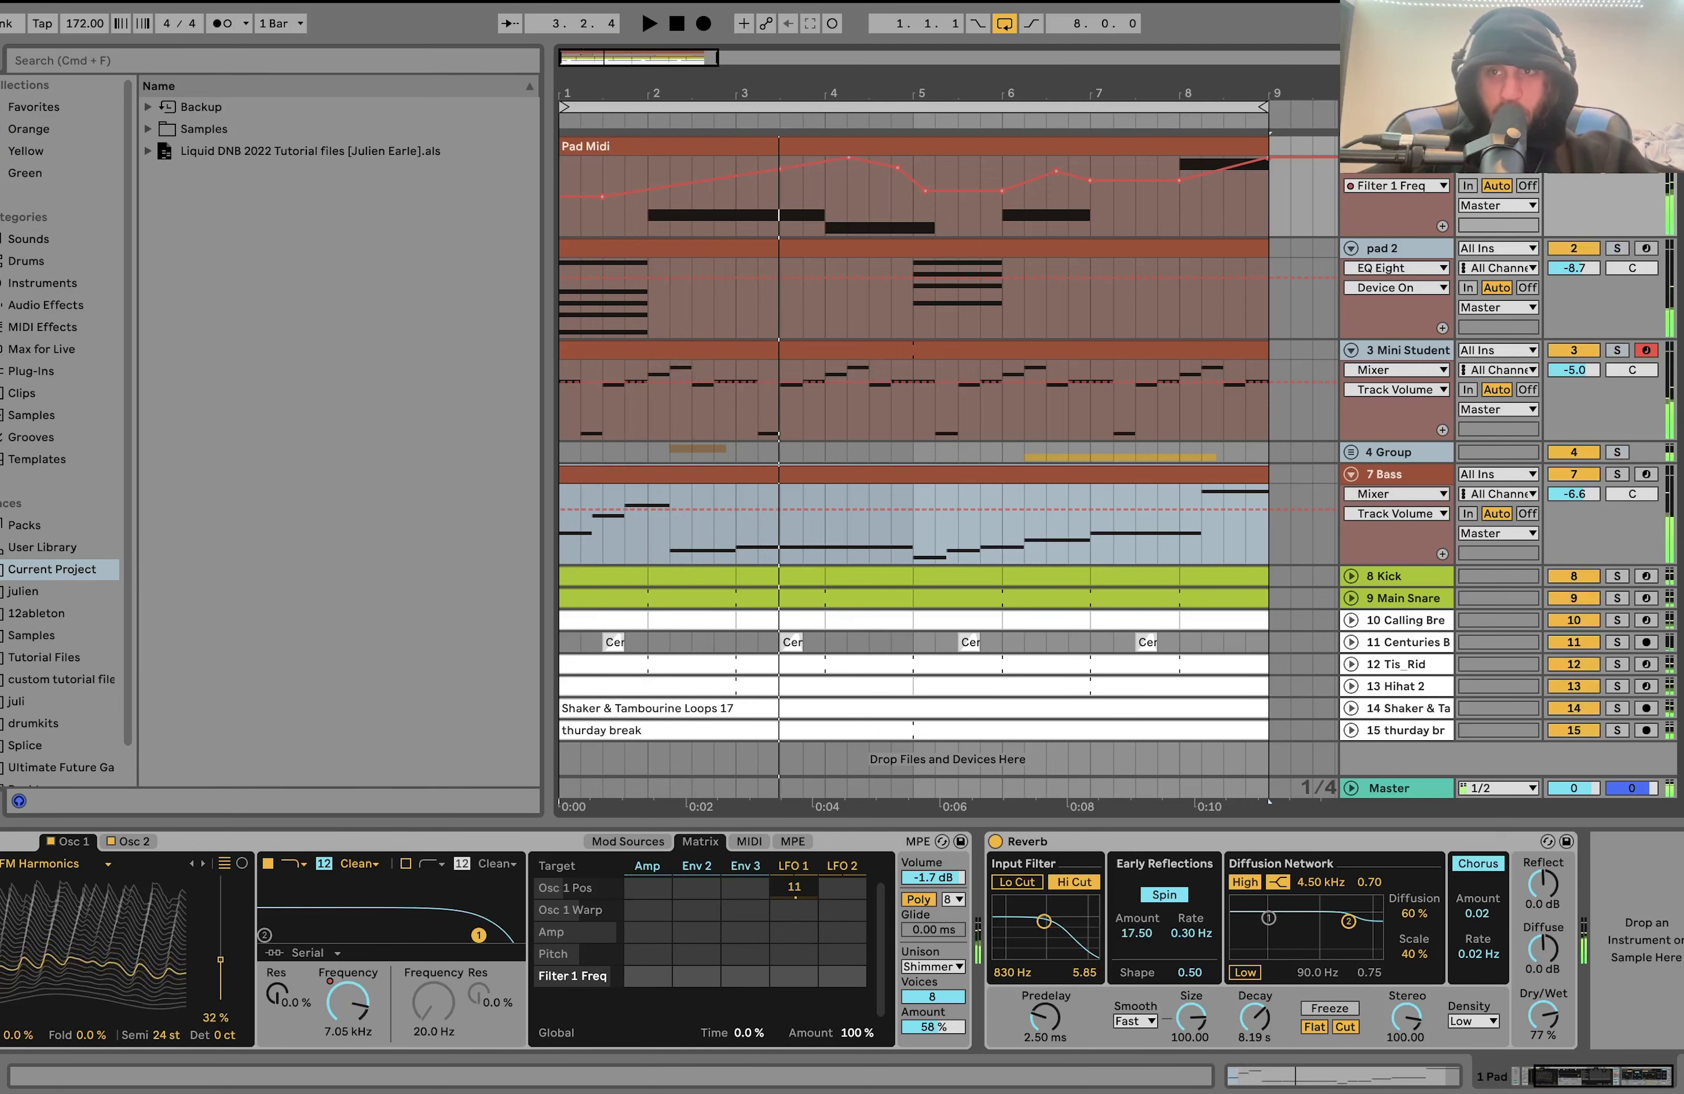
Deactivate the pad, melody and vocal tracks, and play the drums with 7 Bass switched off and on again.
click(1394, 474)
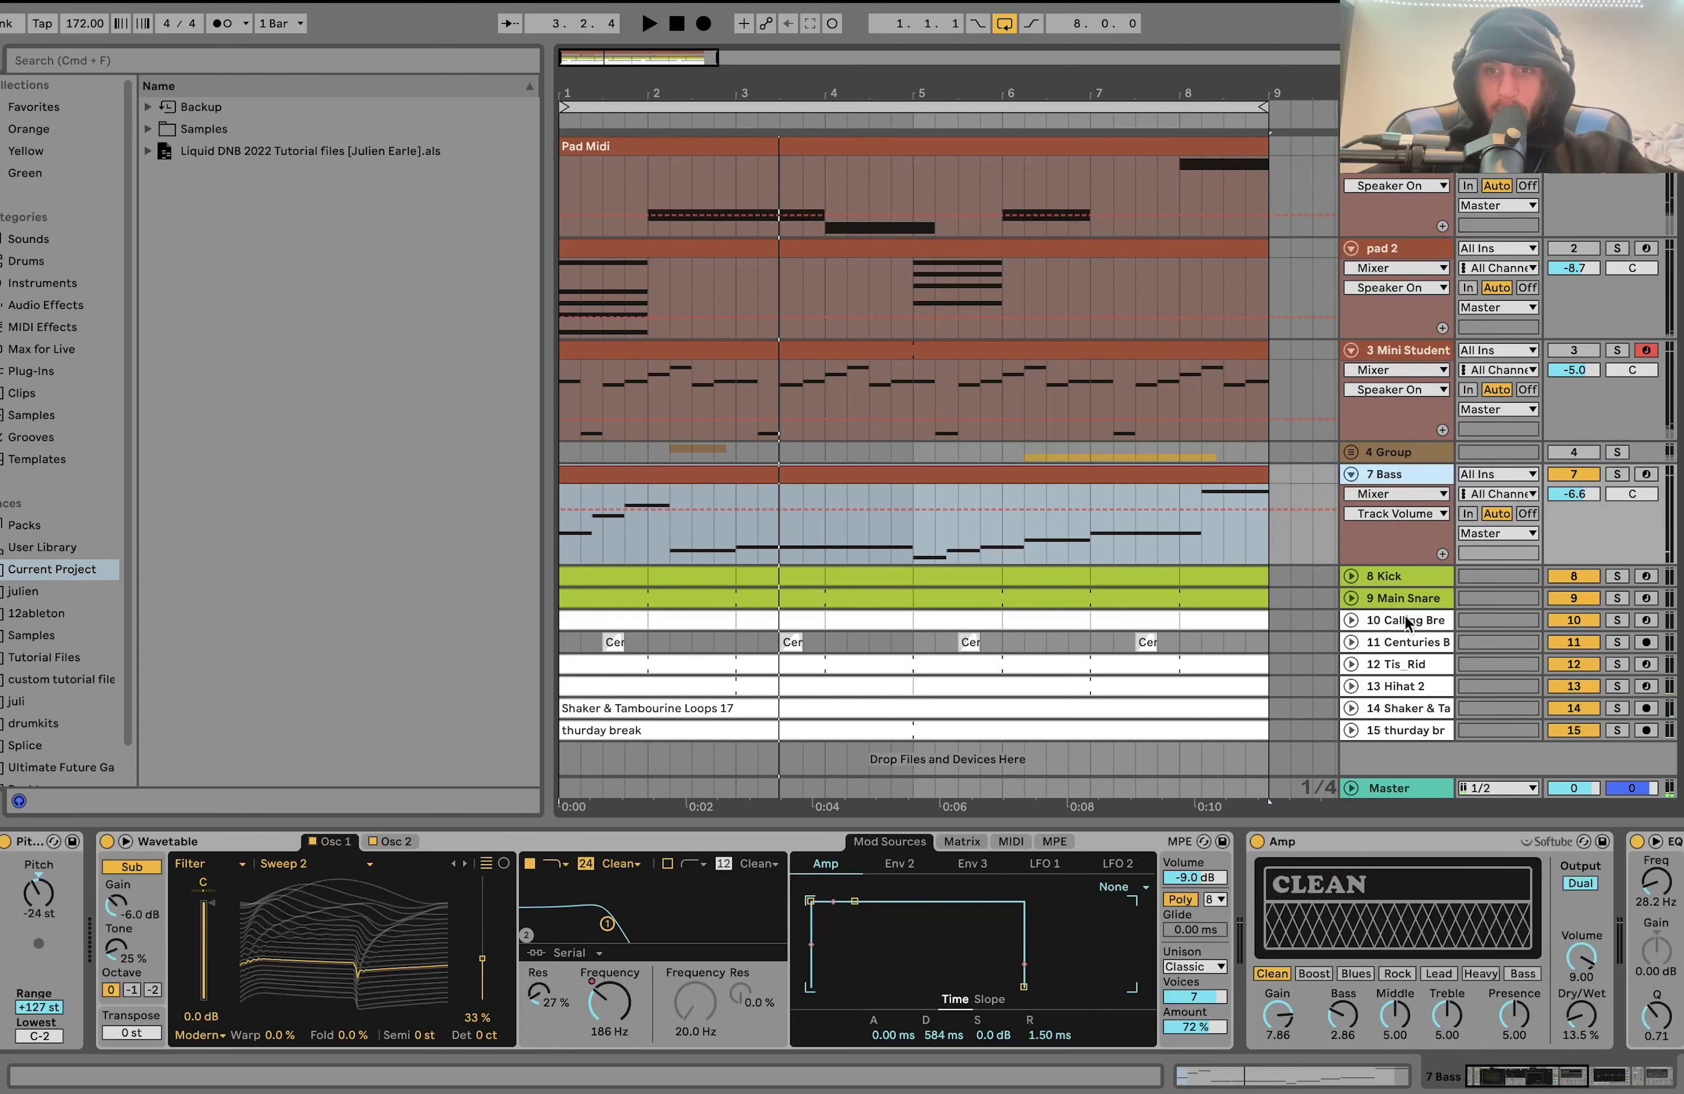
scroll(1410, 545, down, 1)
click(1553, 458)
key(space)
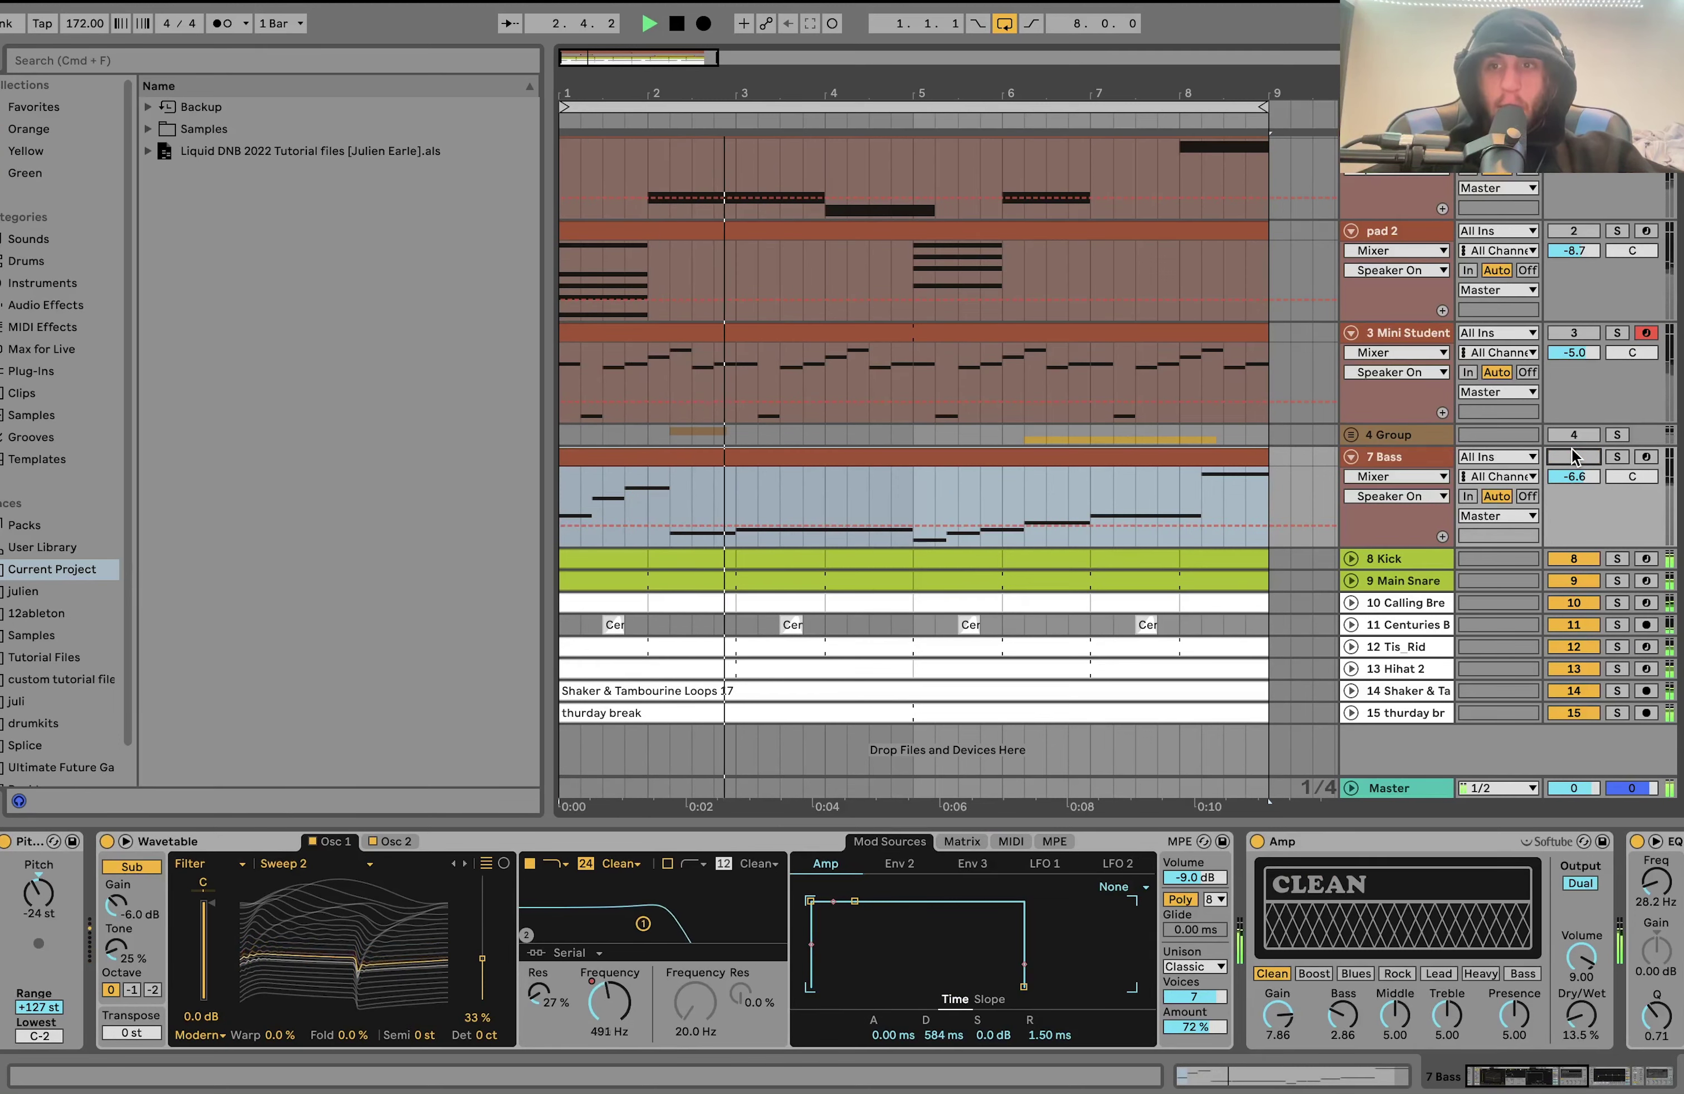
click(1574, 458)
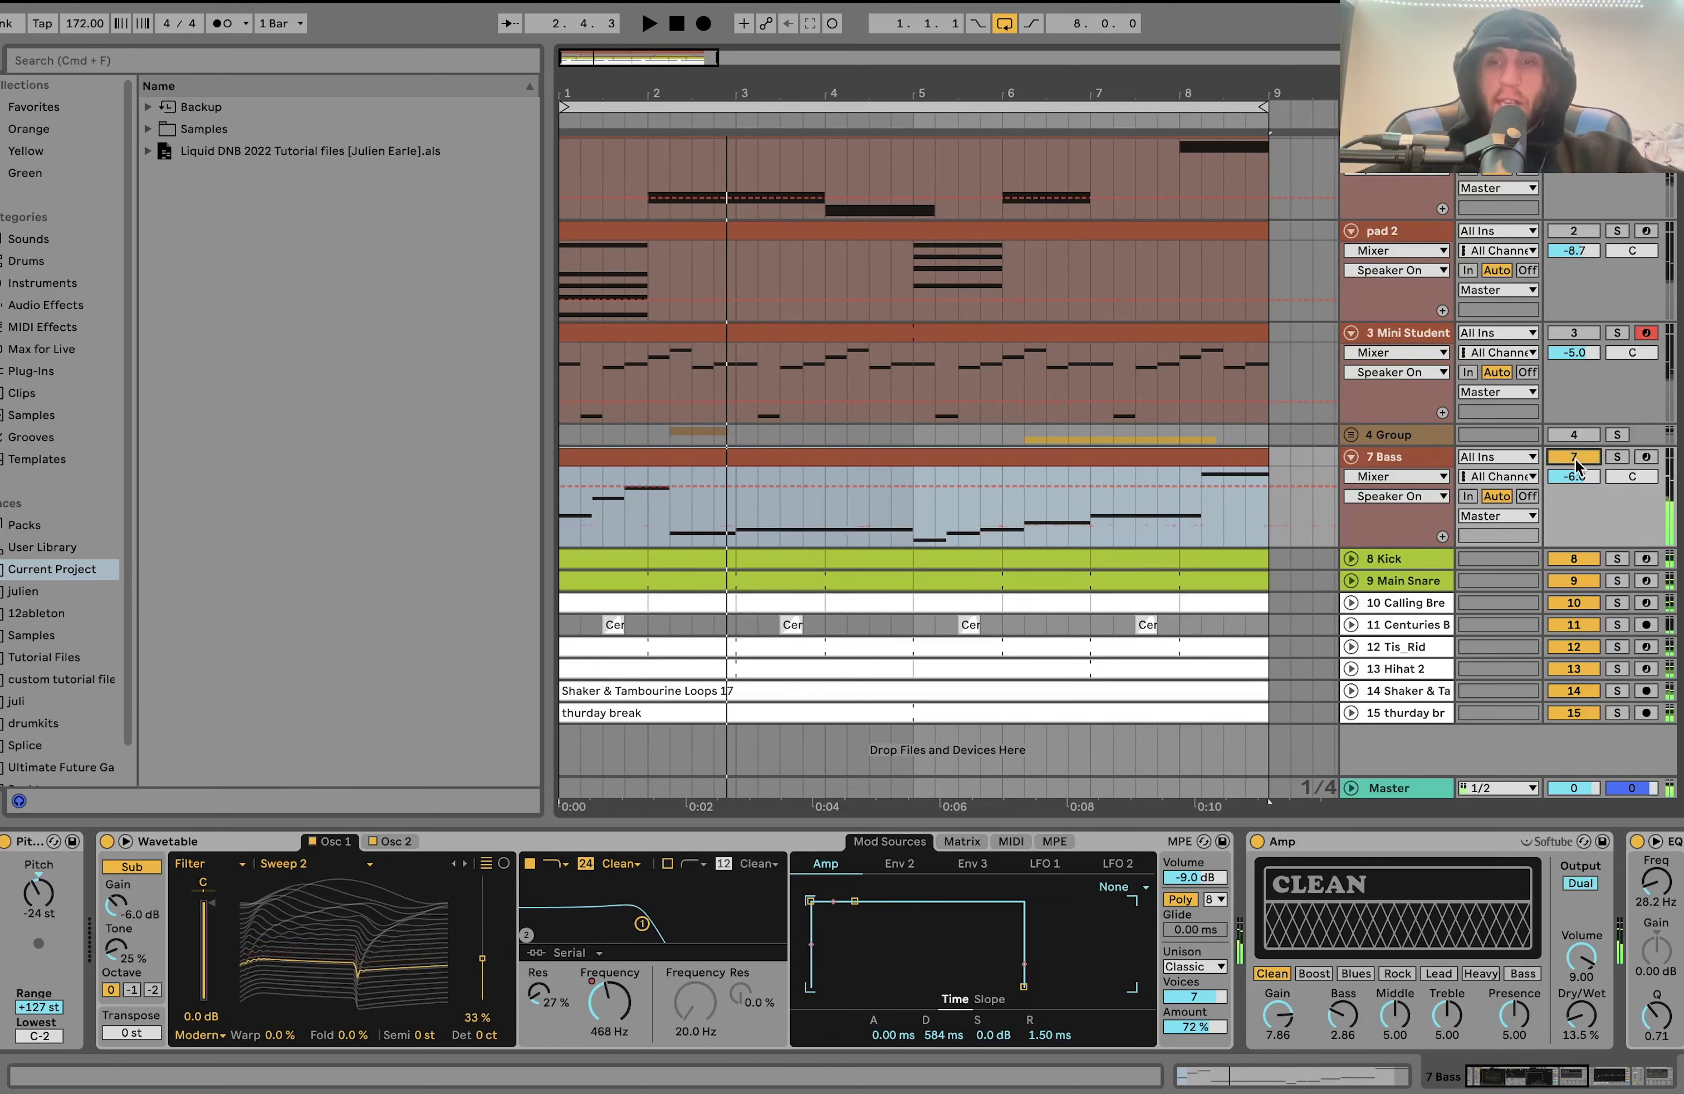
Play the bass and drums with the 7 Bass clip's notes shown, and return to the bass track's devices.
double_click(1153, 458)
key(space)
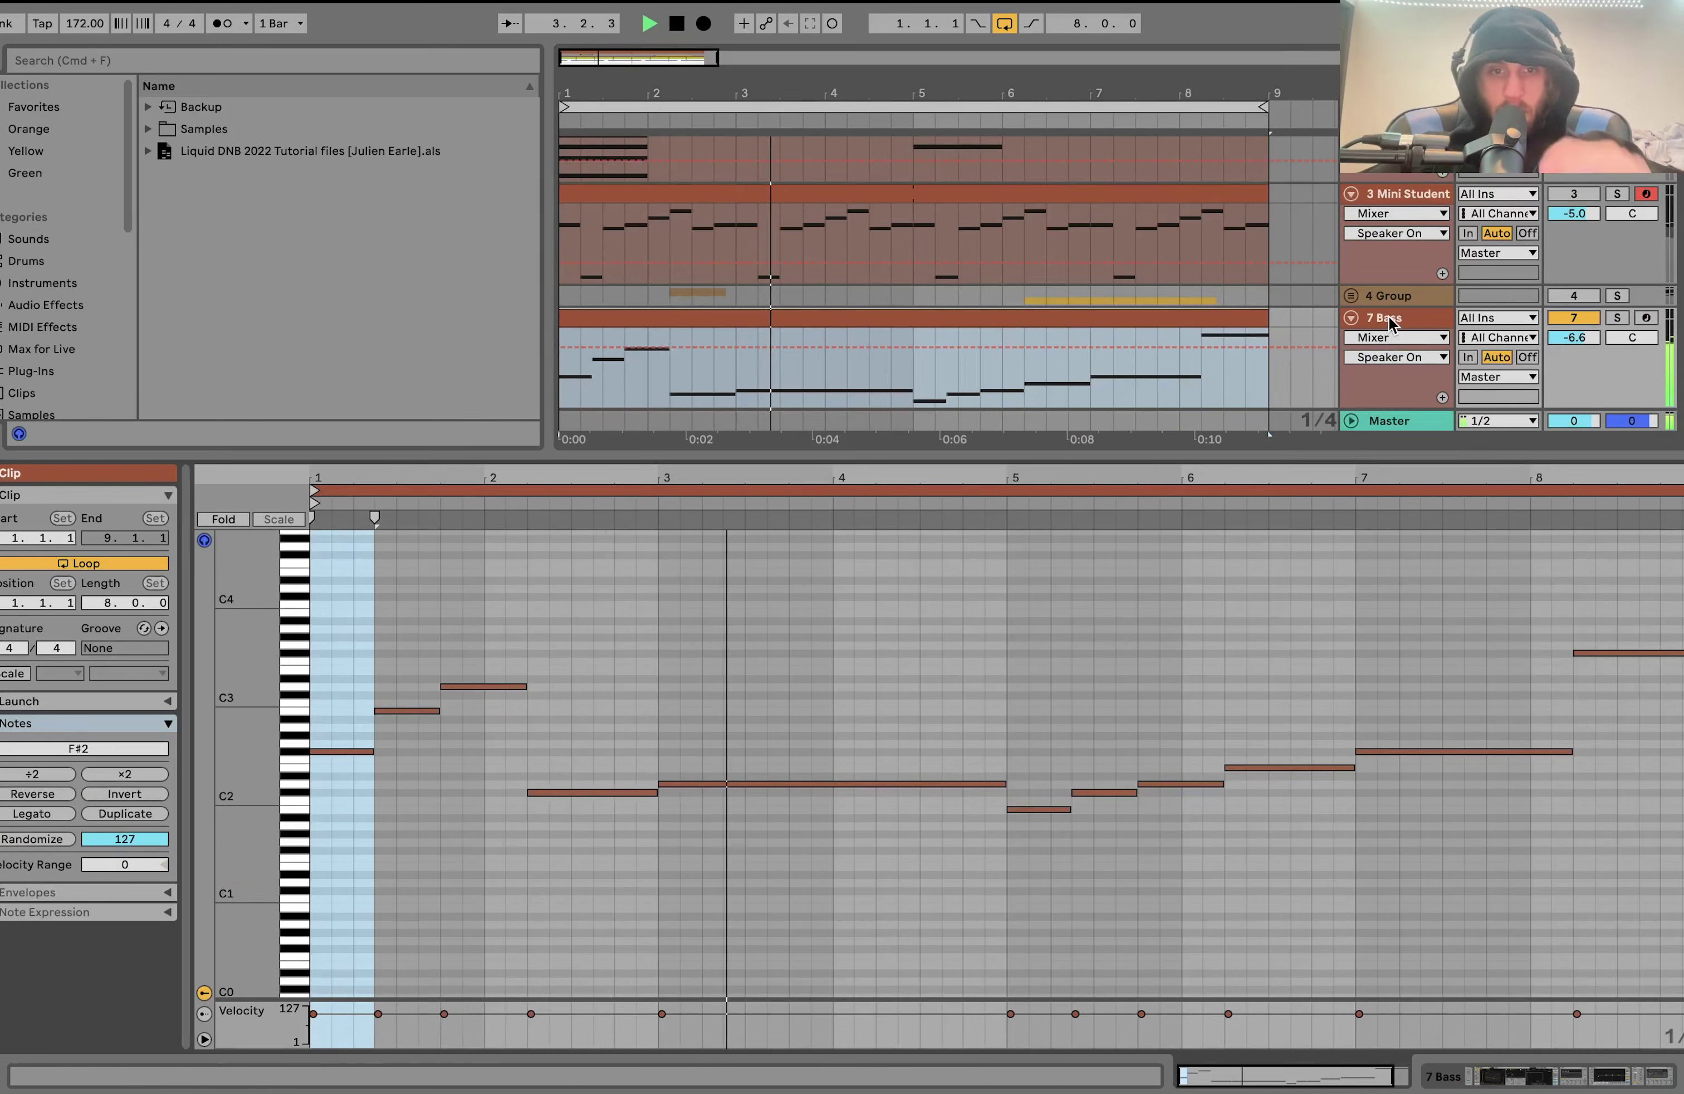
key(space)
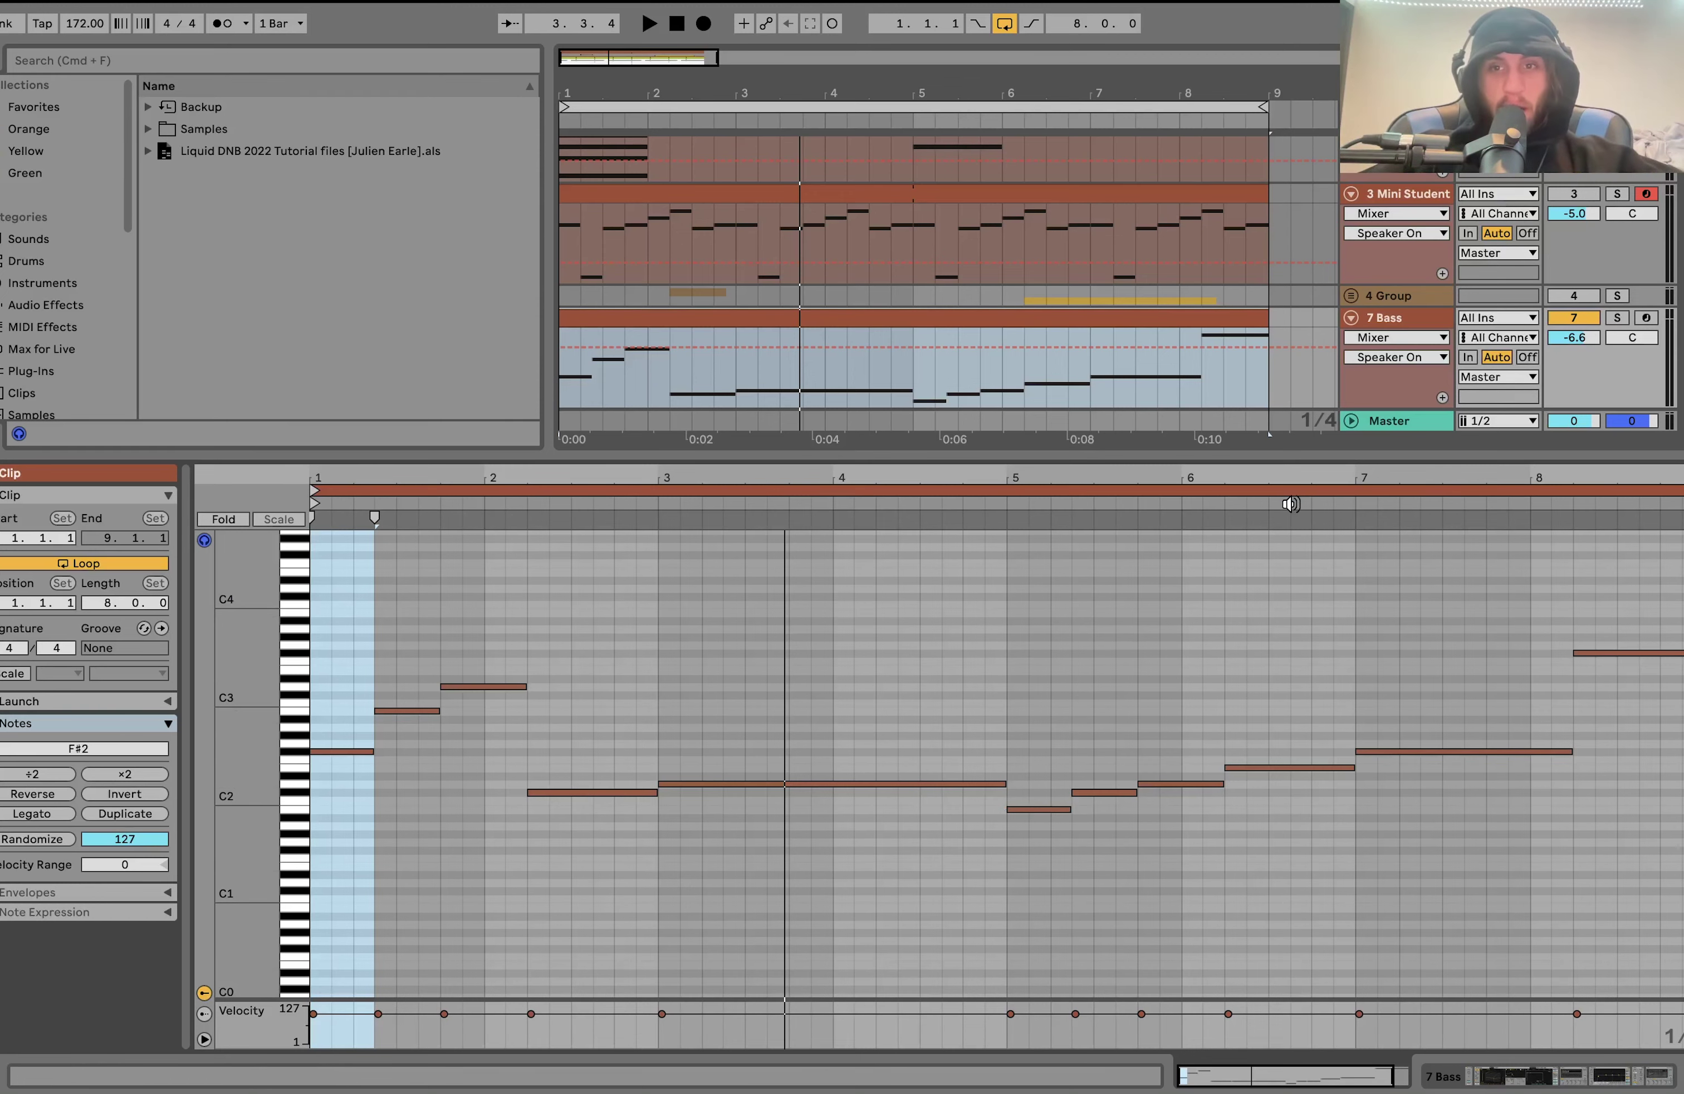
key(space)
click(1381, 325)
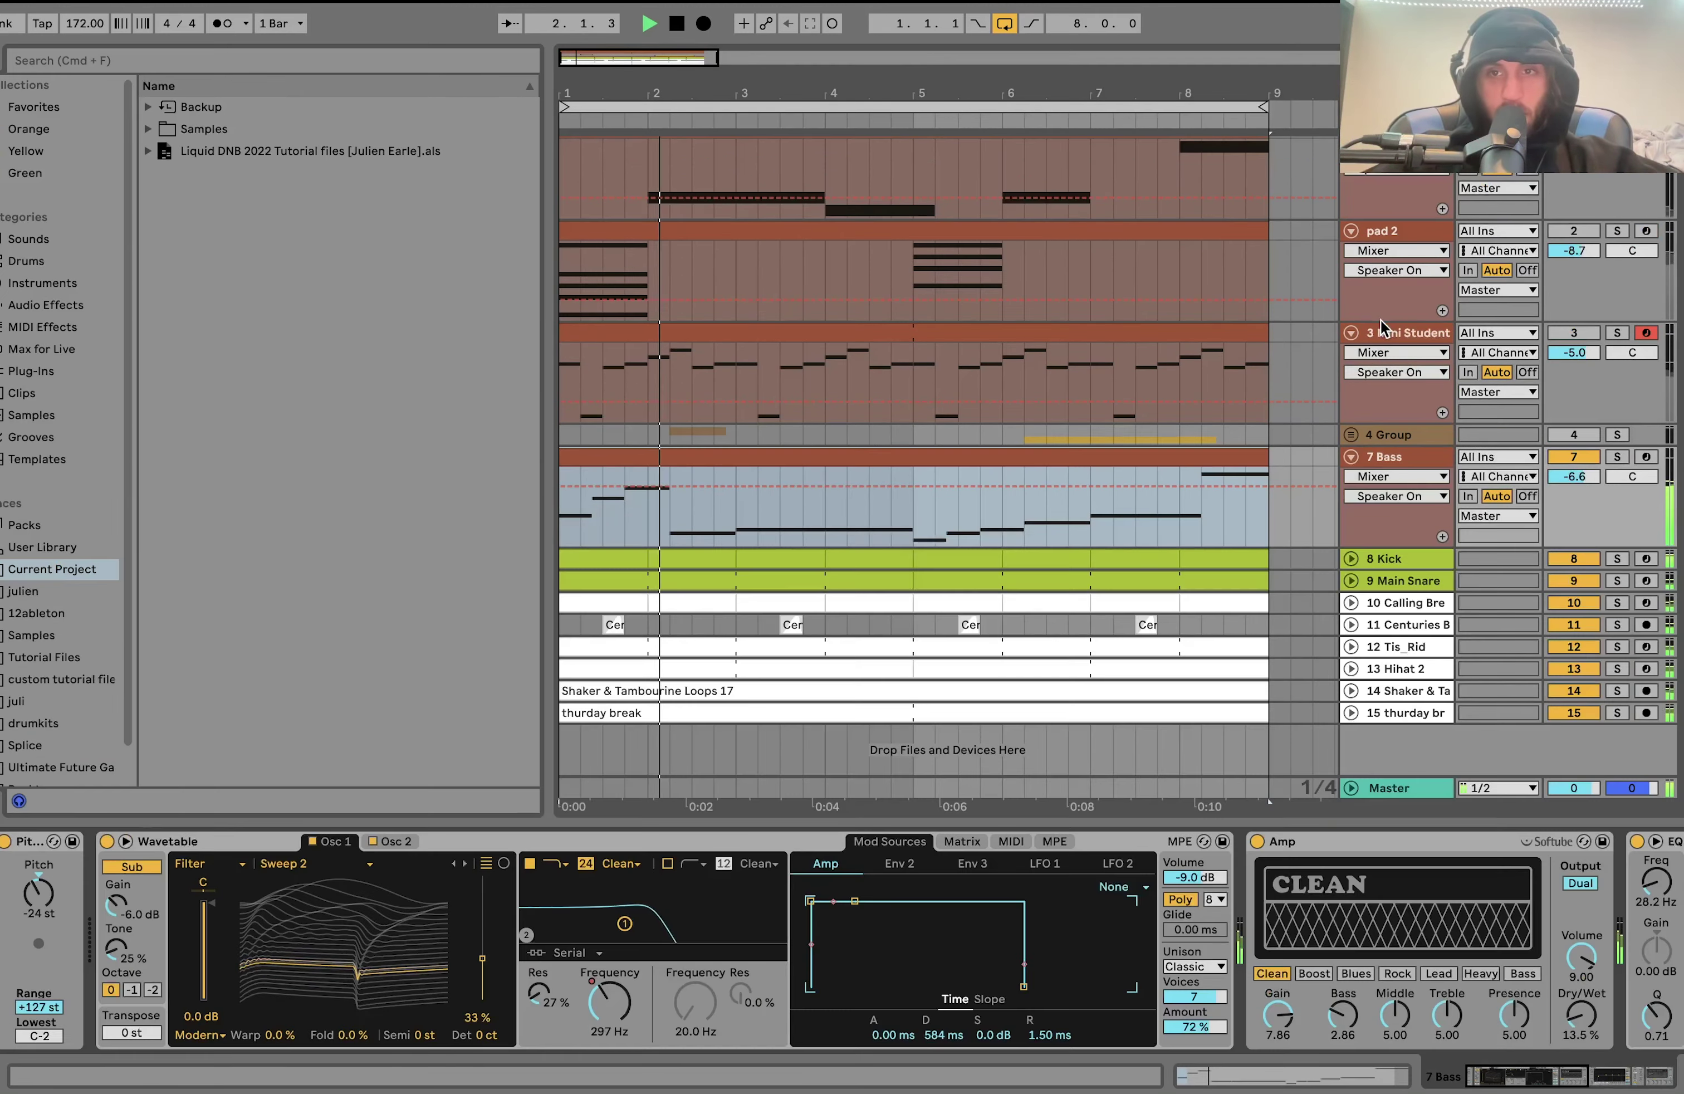
Reopen the 7 Bass clip and audition its notes one by one from bar 1 through bar 4.
double_click(1240, 456)
click(1100, 695)
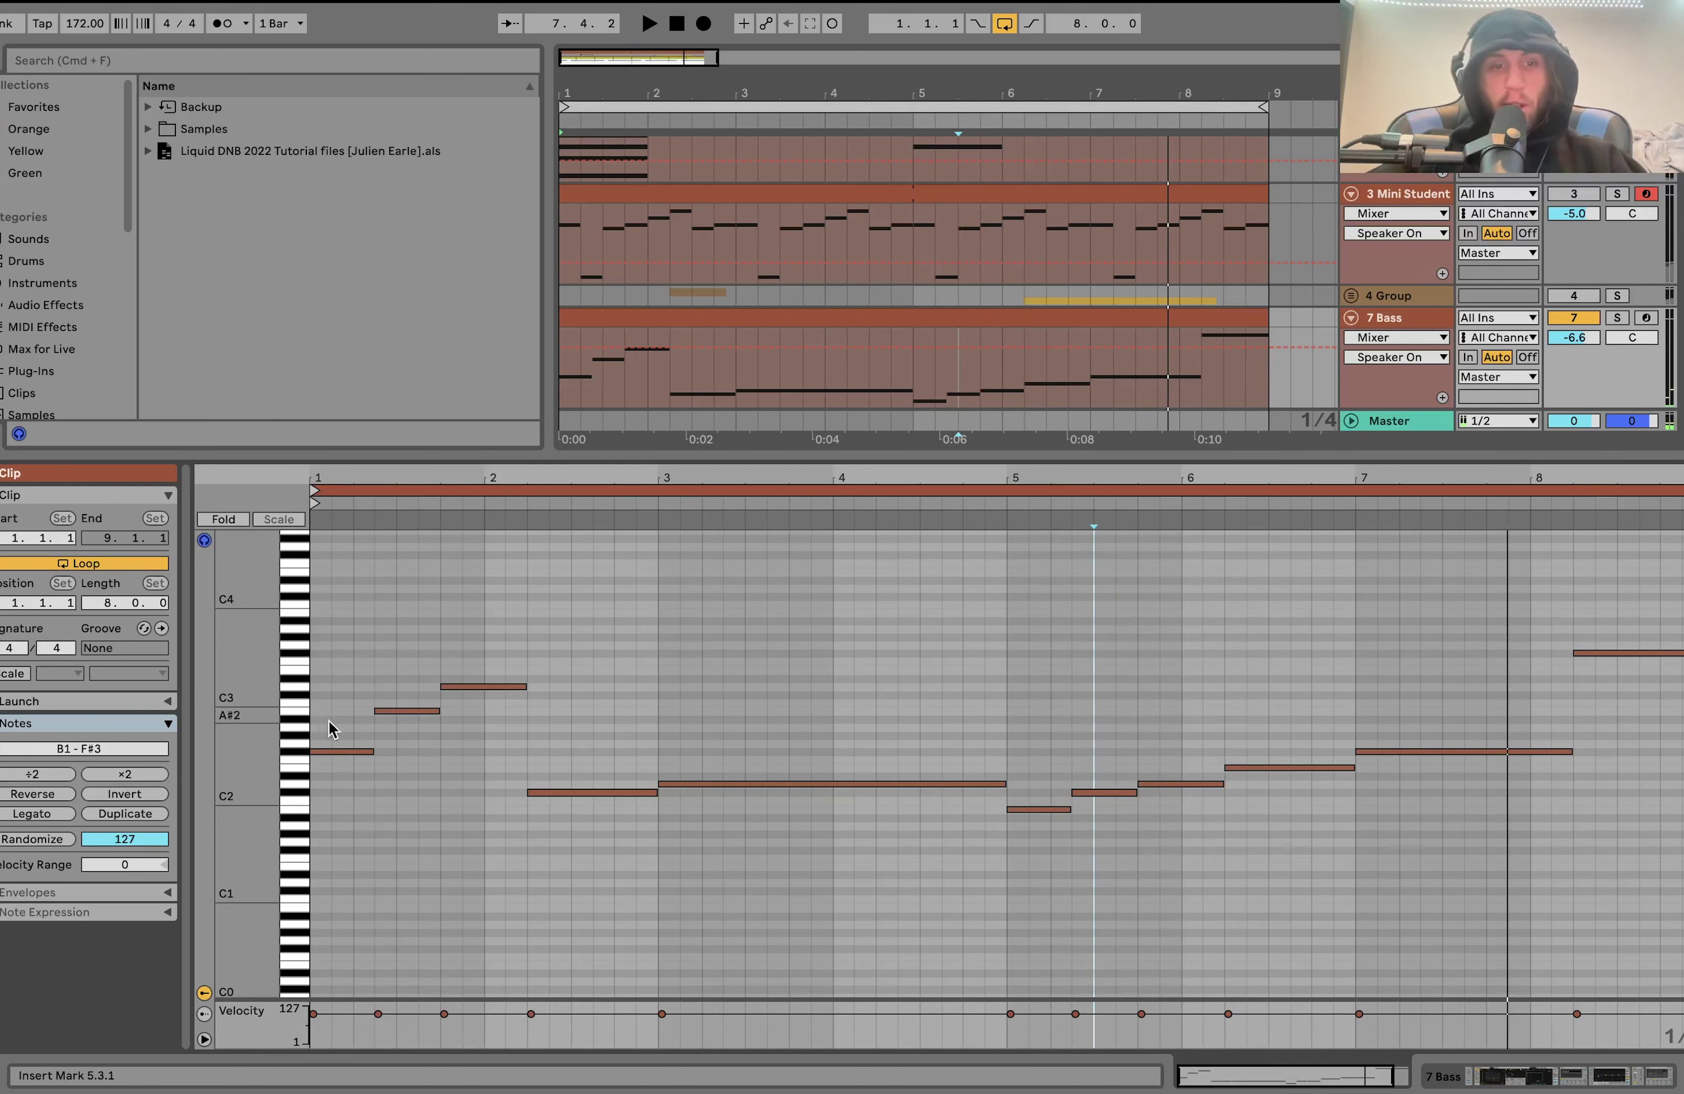
click(403, 711)
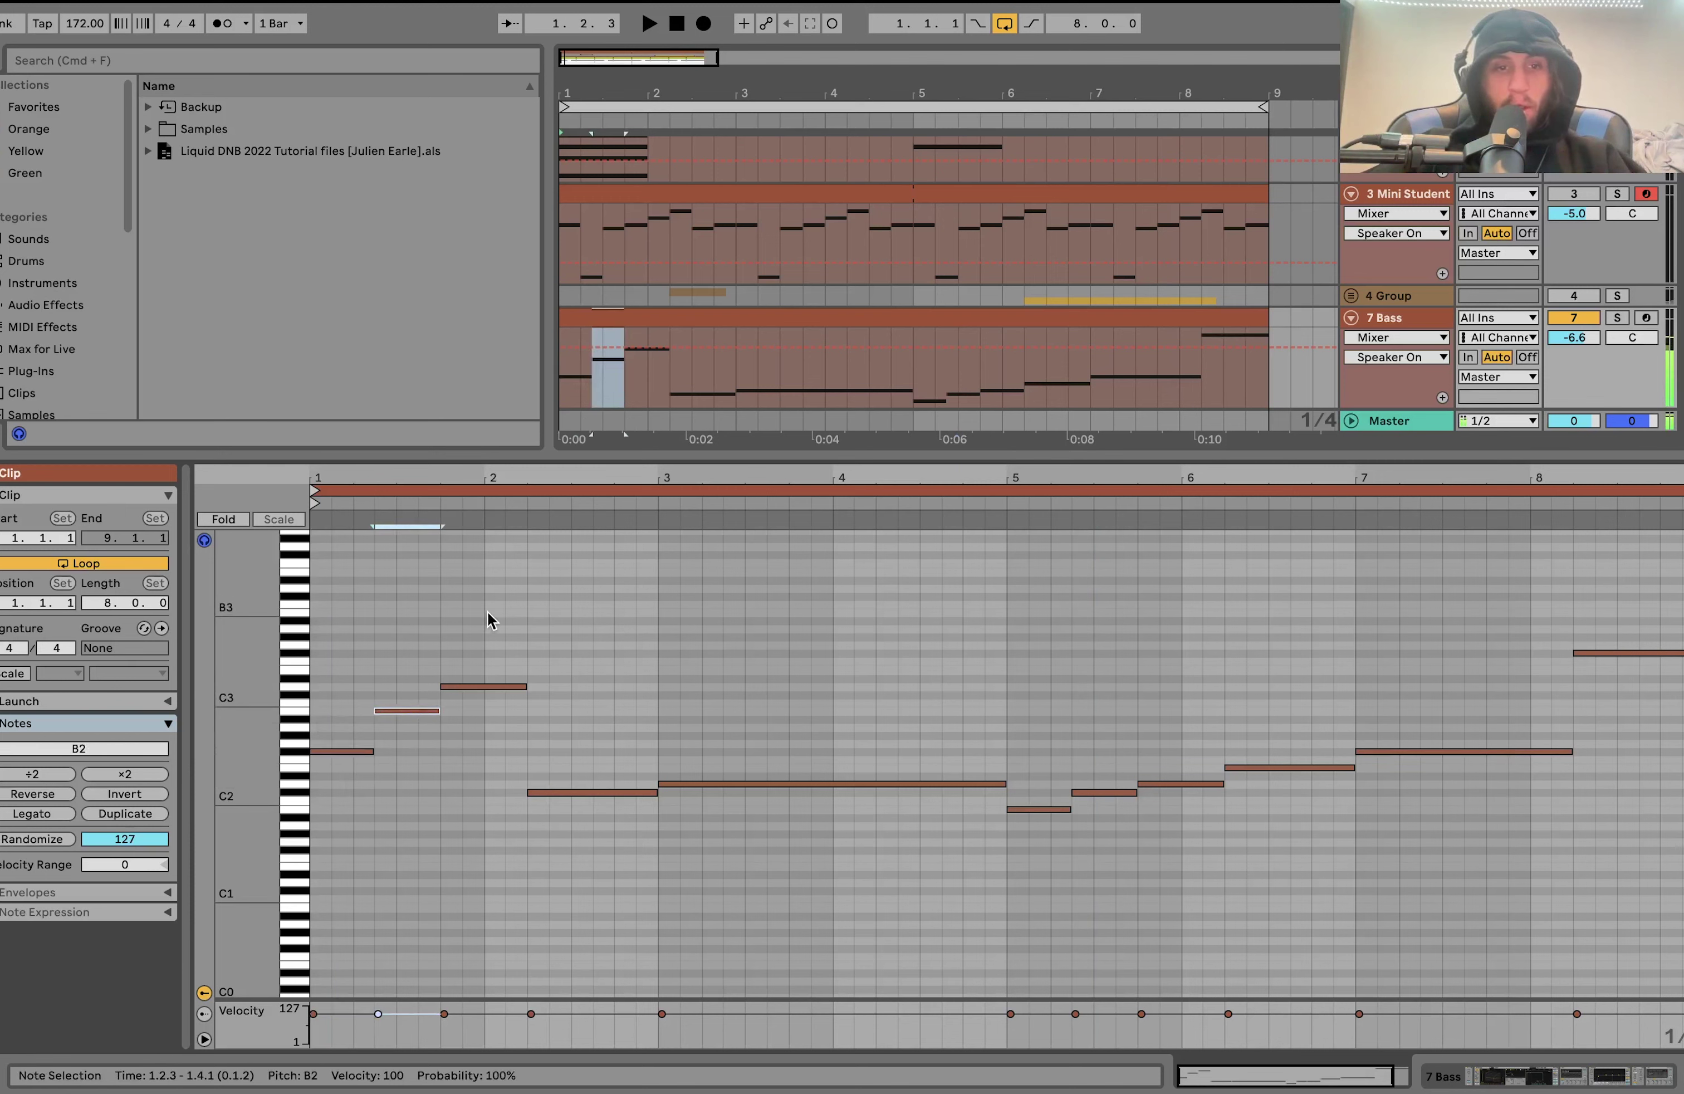
click(489, 686)
click(656, 784)
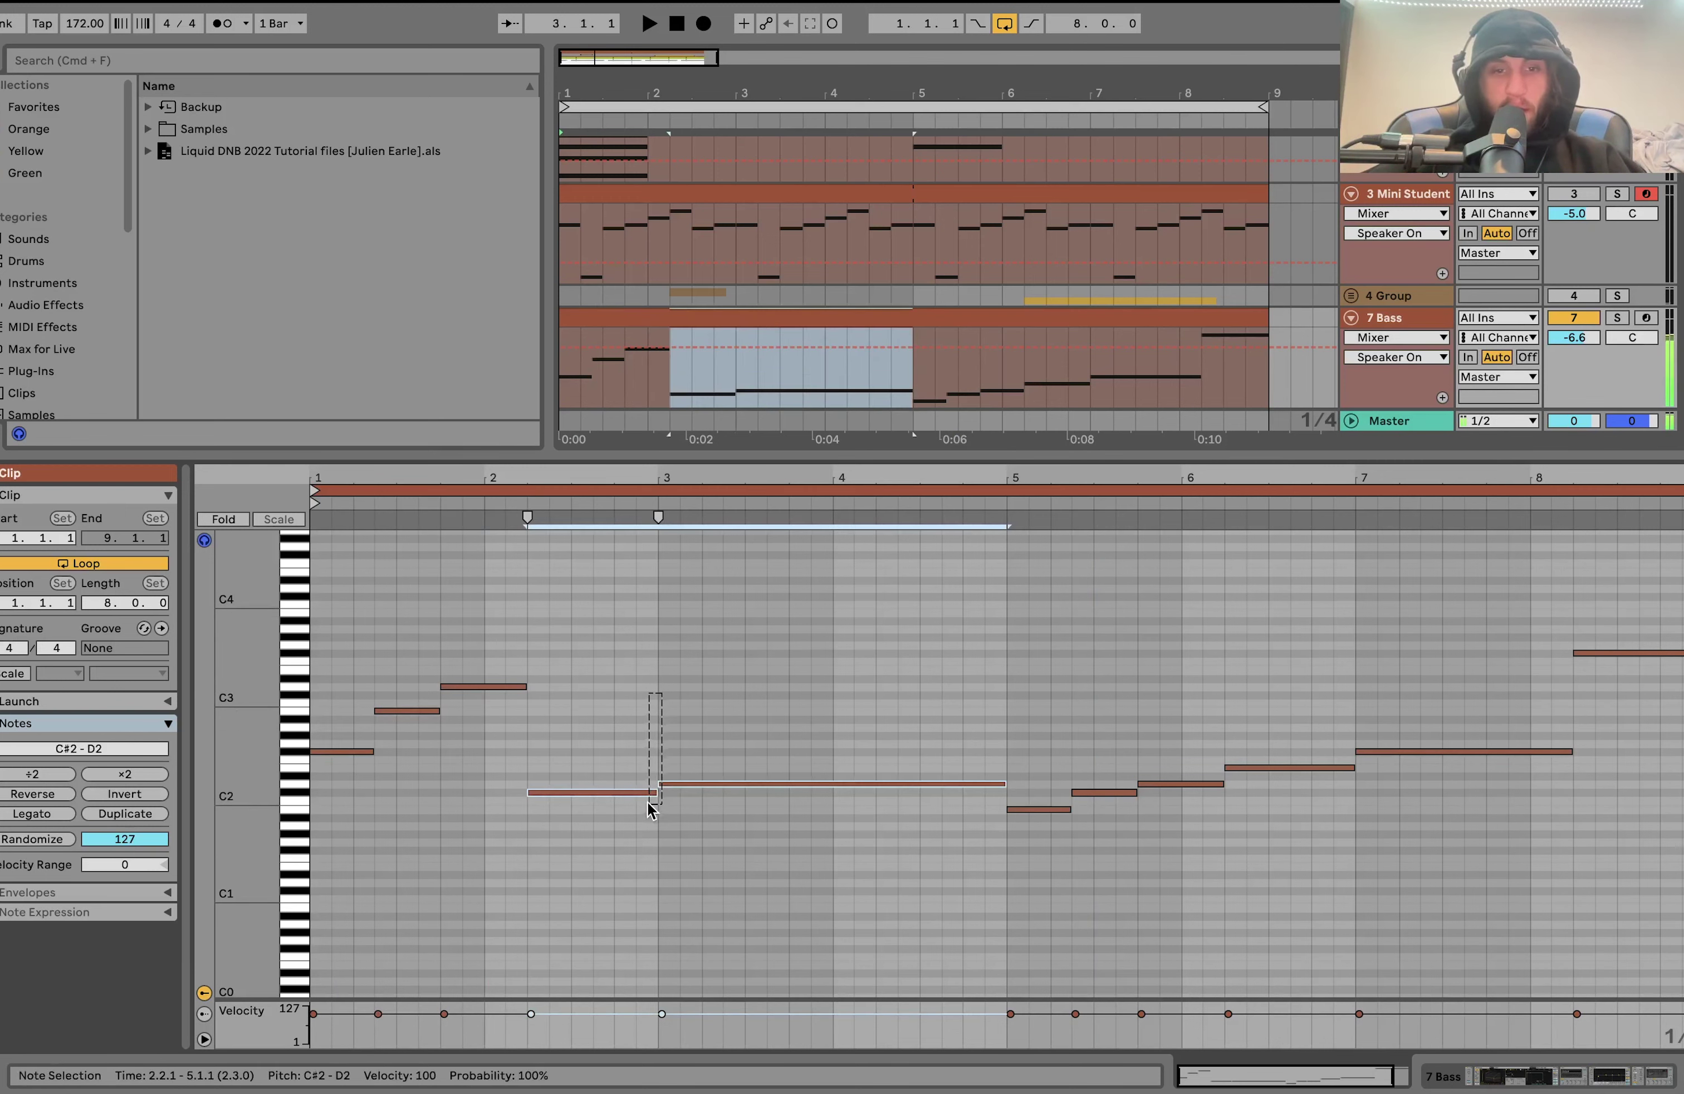
click(742, 724)
click(741, 784)
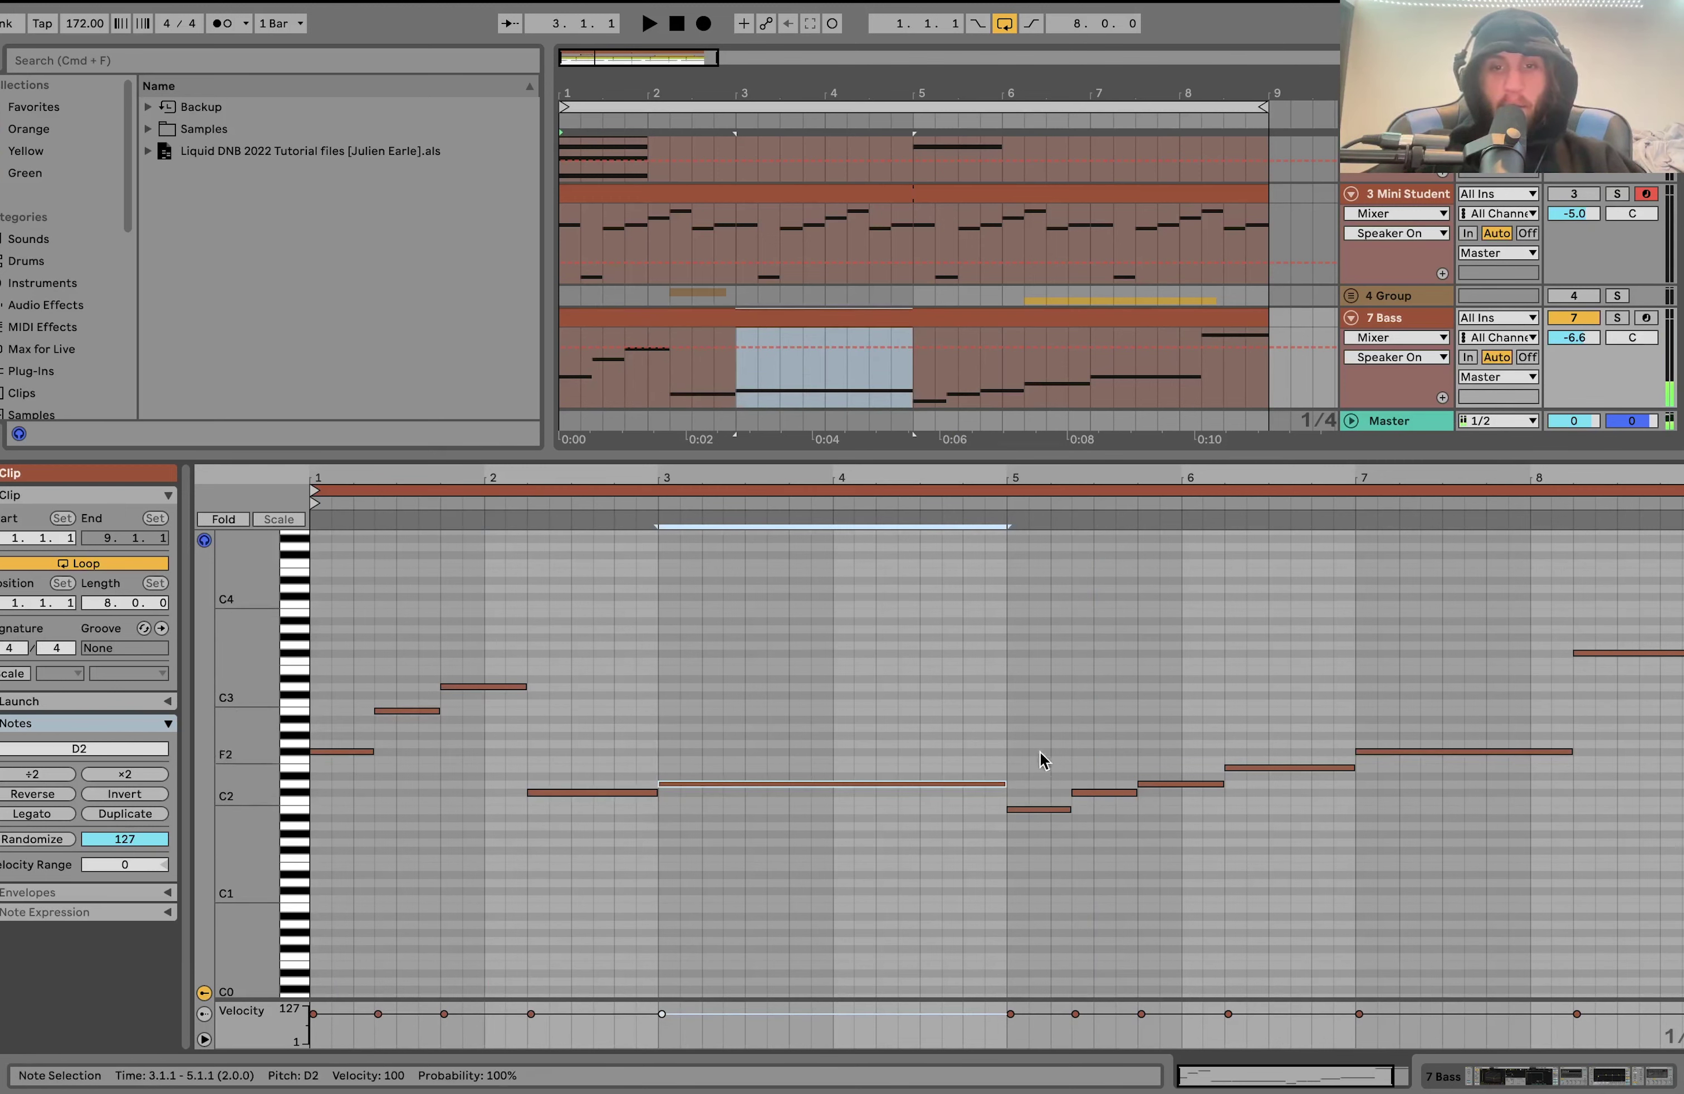
Audition the bass clip's notes in bars 5 to 7, ending with the long F#2 note.
click(1039, 808)
click(1101, 733)
click(1106, 792)
click(1176, 784)
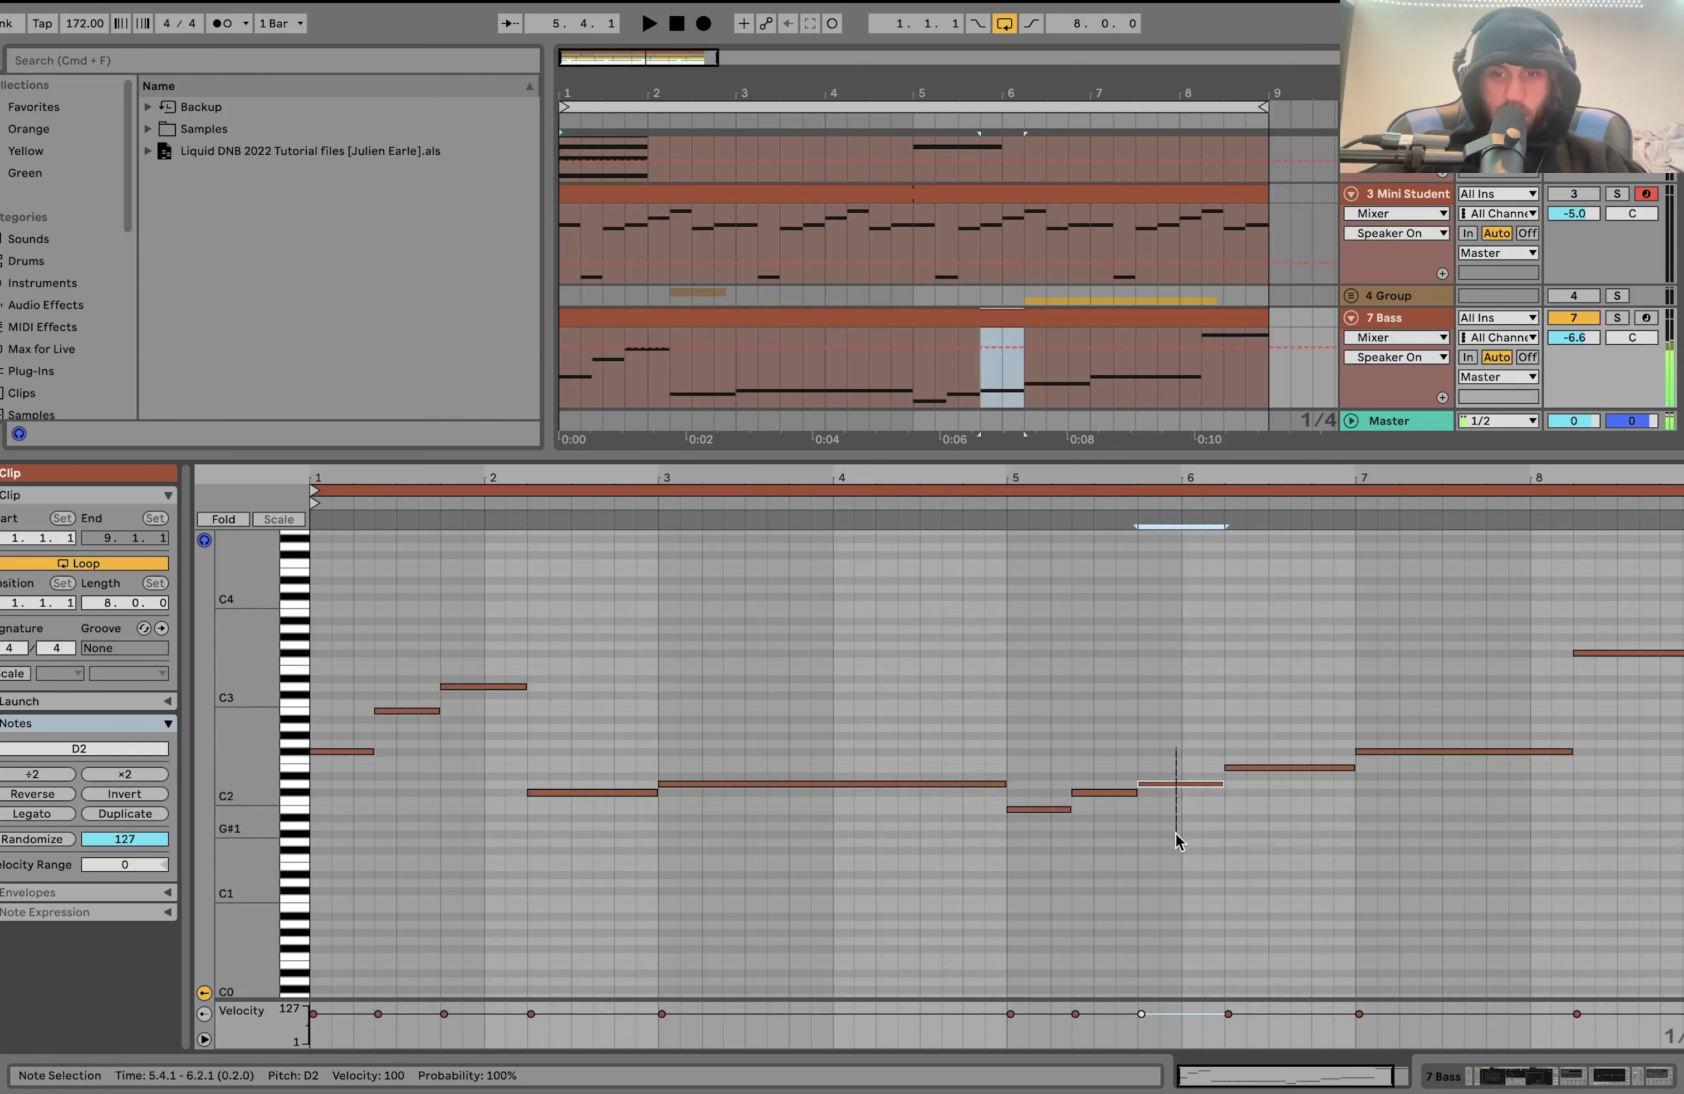
click(1274, 766)
click(1418, 751)
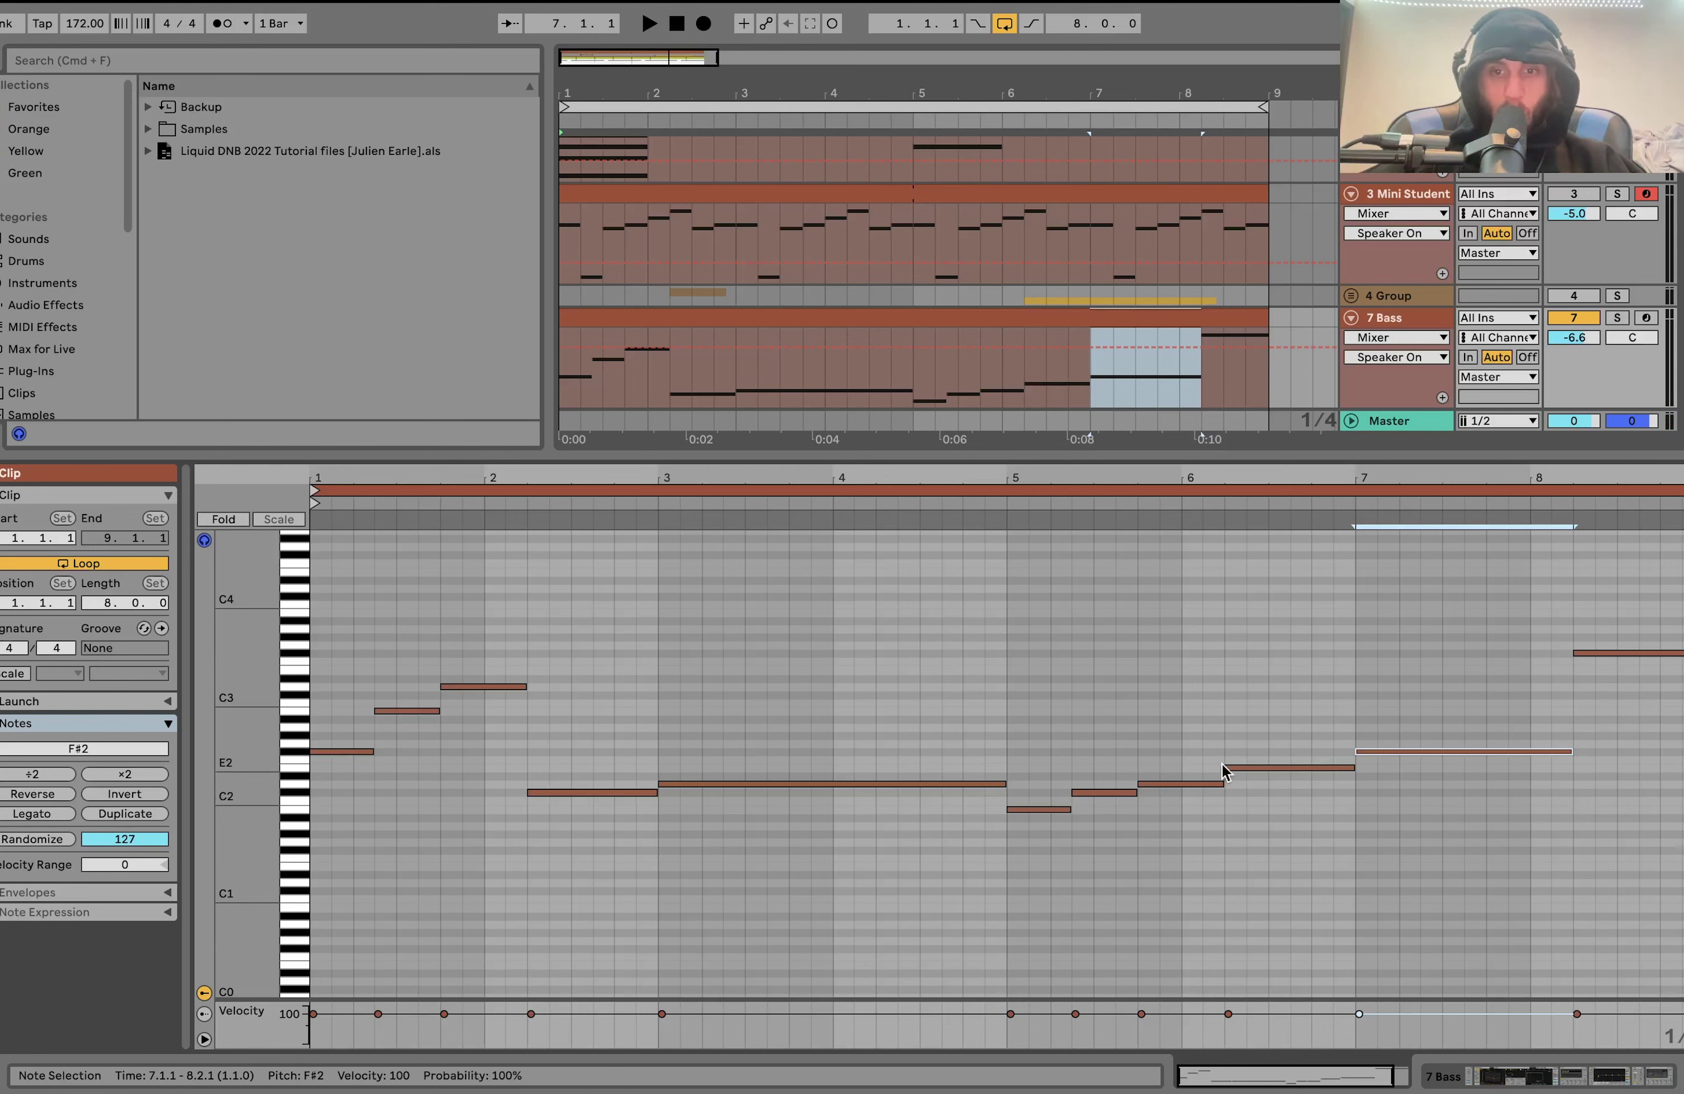
Play the bass with the drums from bar 1 with the Wavetable and Amp devices shown.
key(space)
key(shift+Tab)
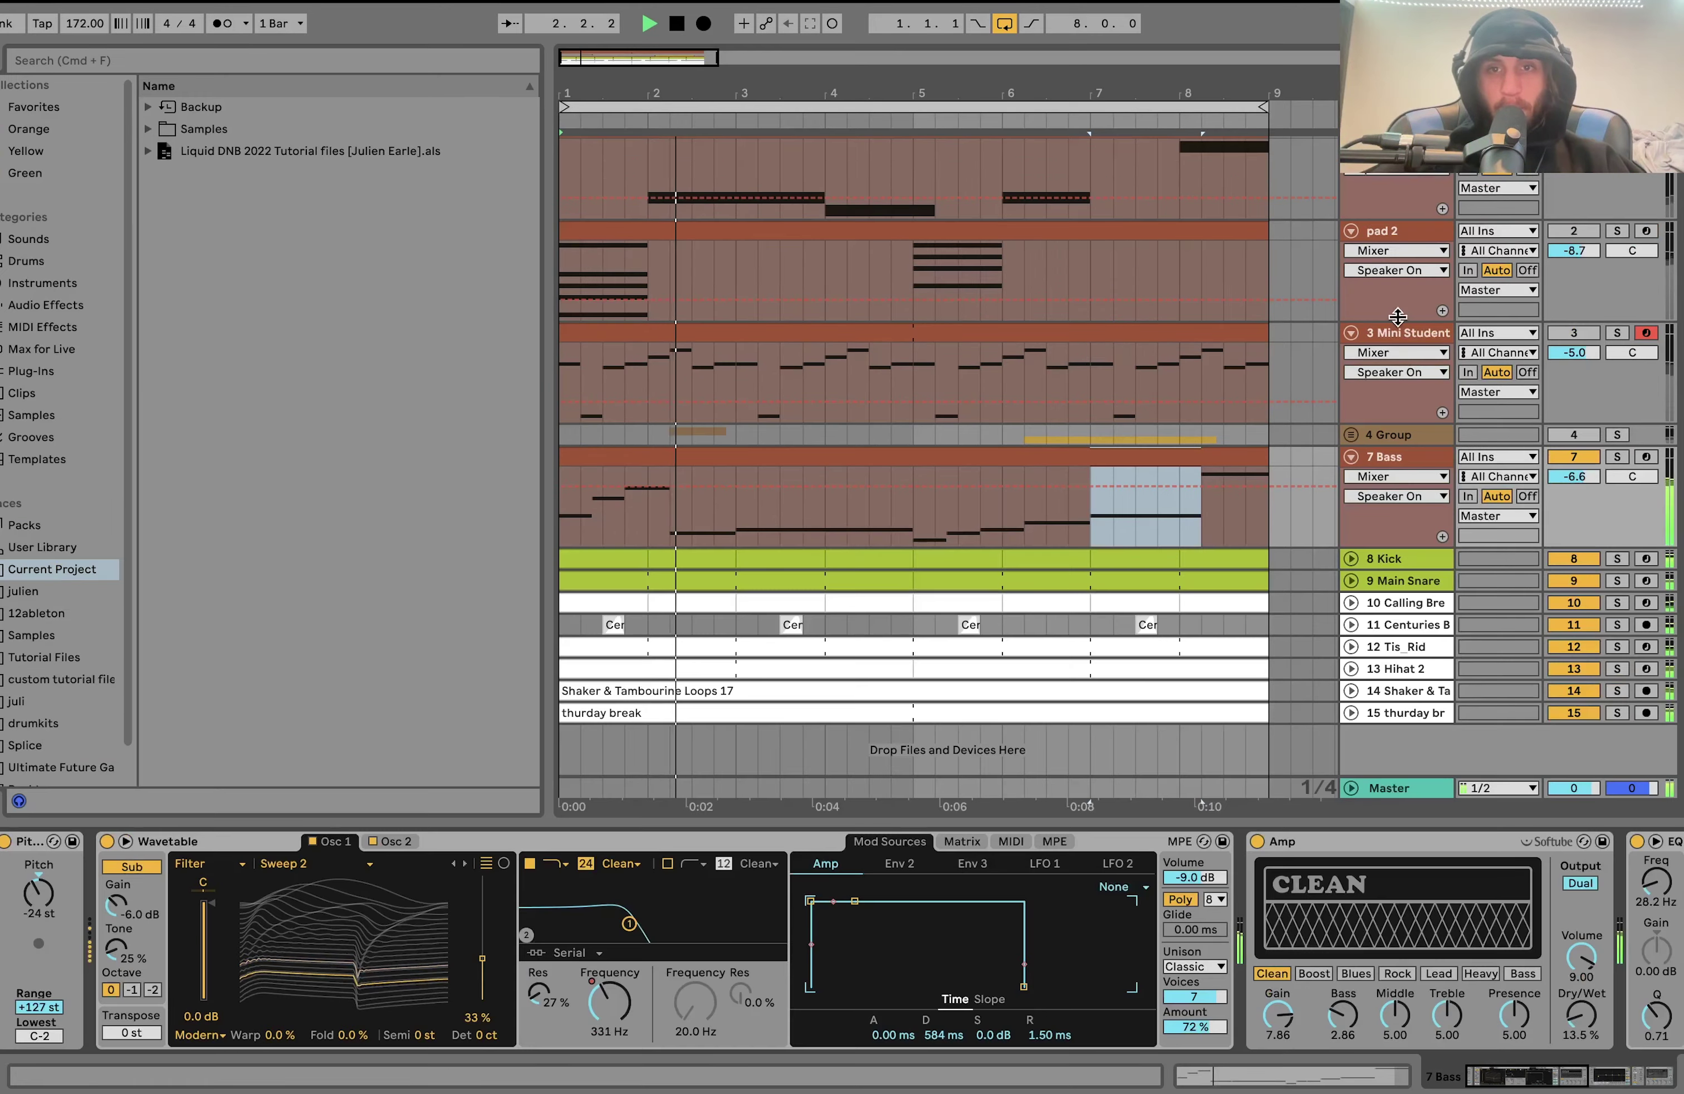
click(1147, 455)
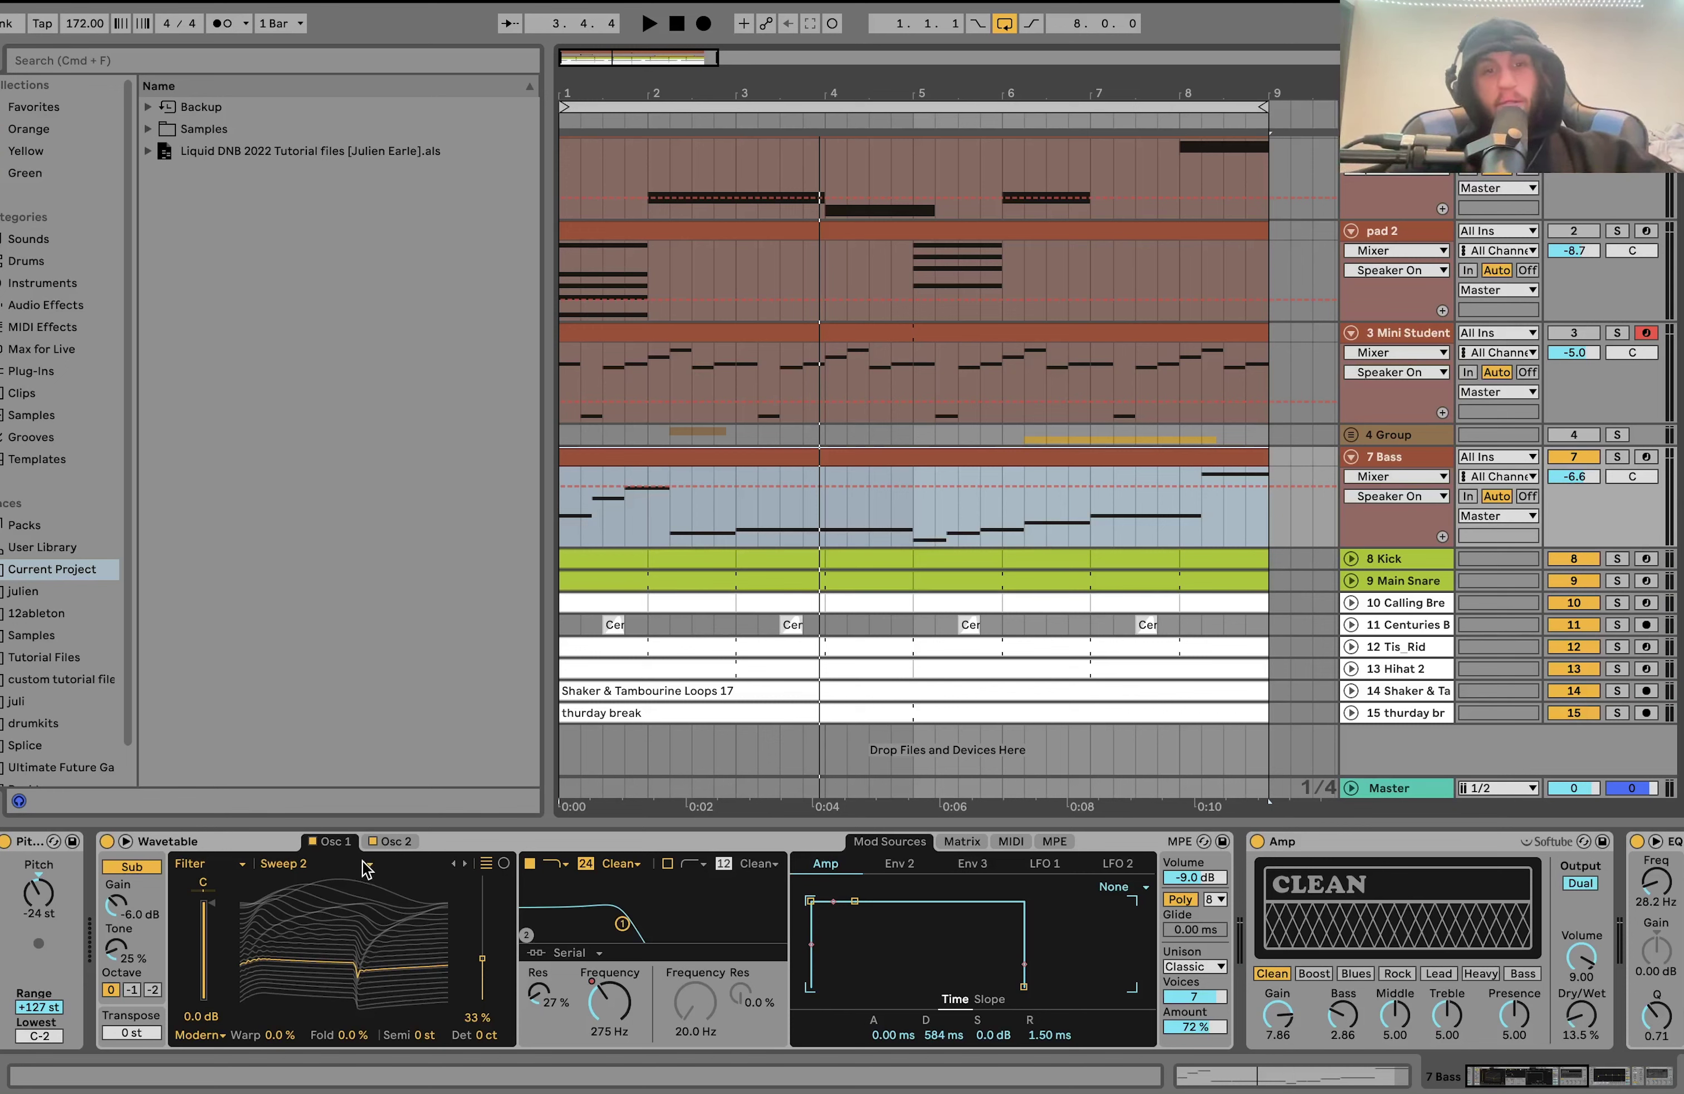
Compare Wavetable's Osc 1 and Osc 2 on the bass, switching Osc 2 off and on during playback.
click(395, 843)
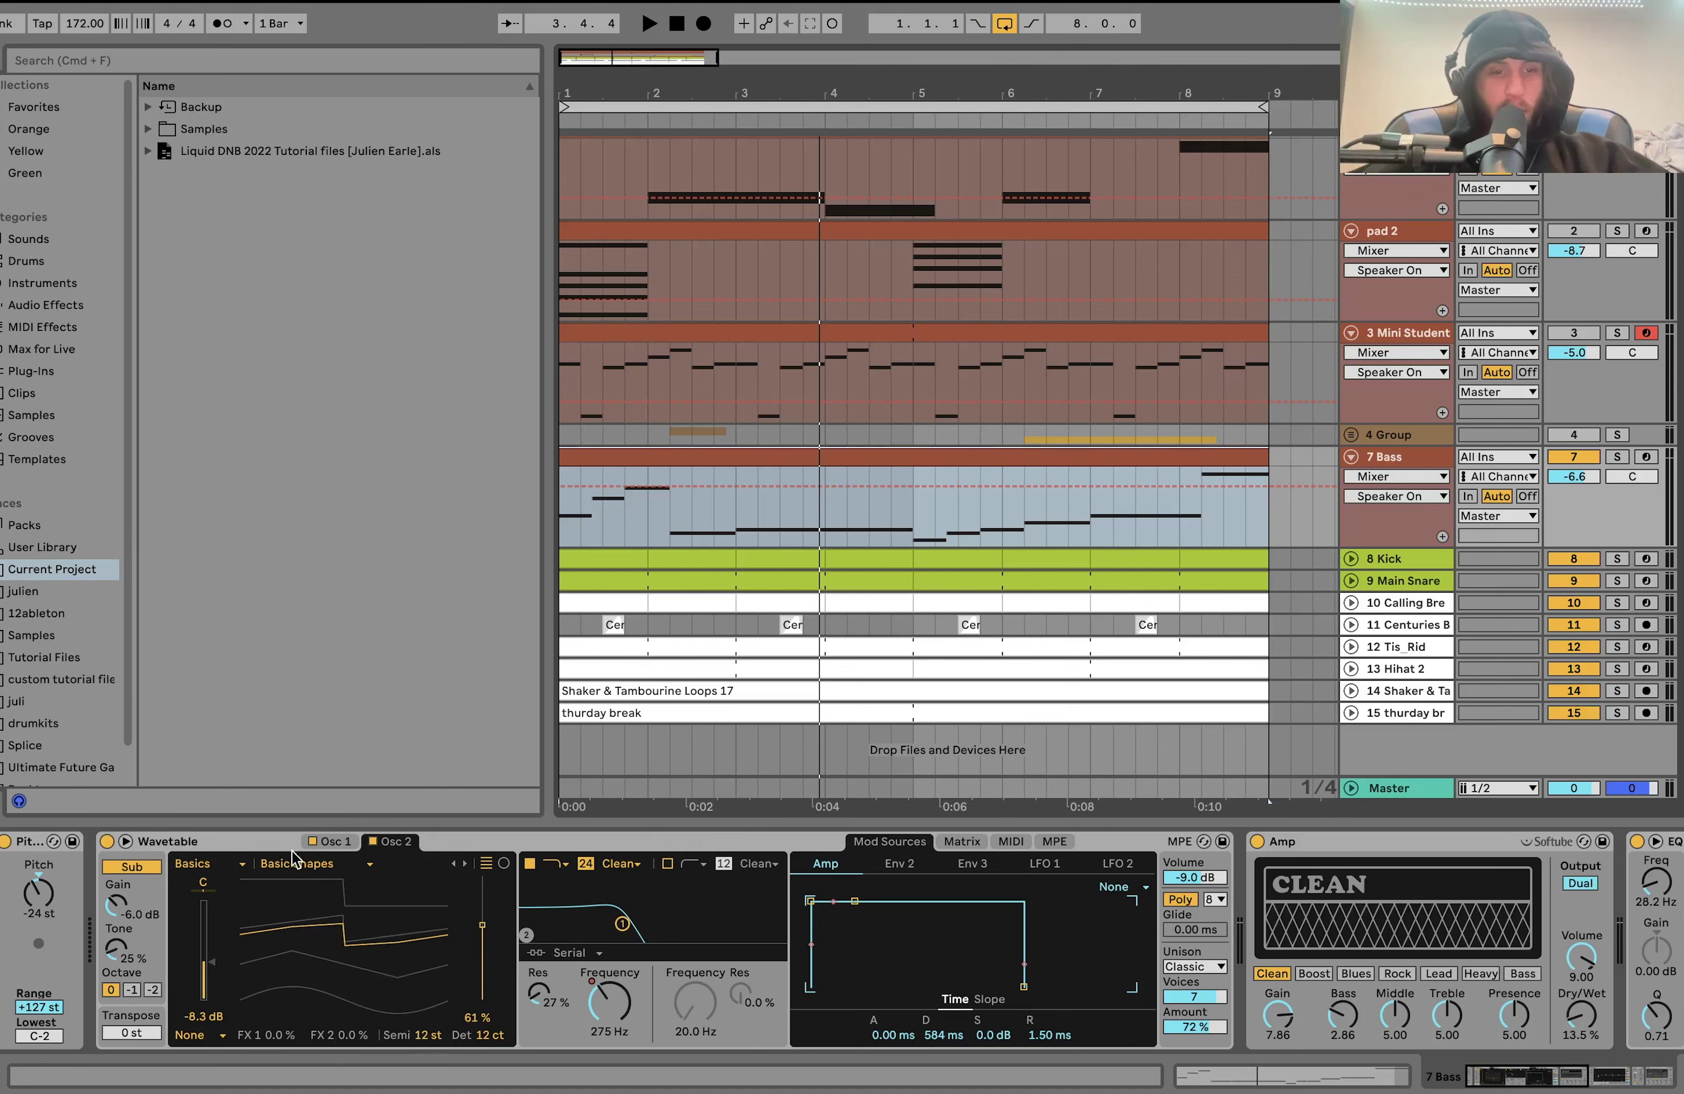
click(334, 844)
key(space)
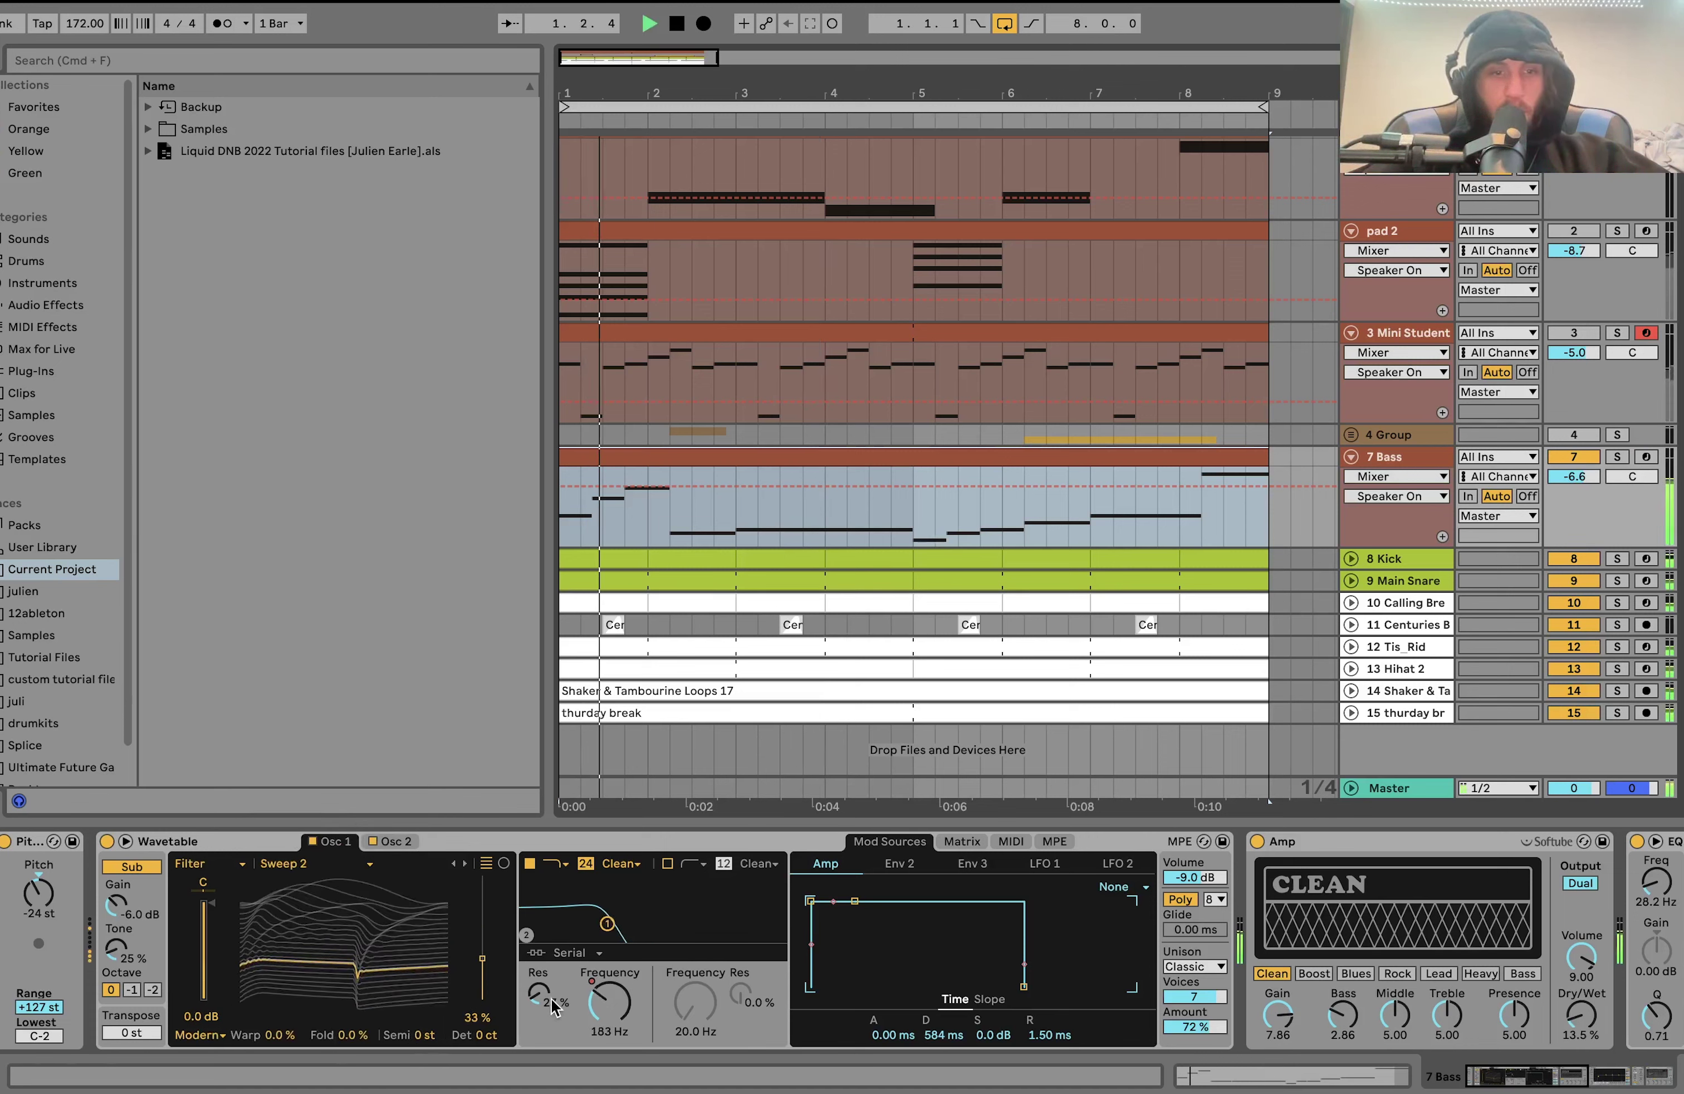
click(372, 841)
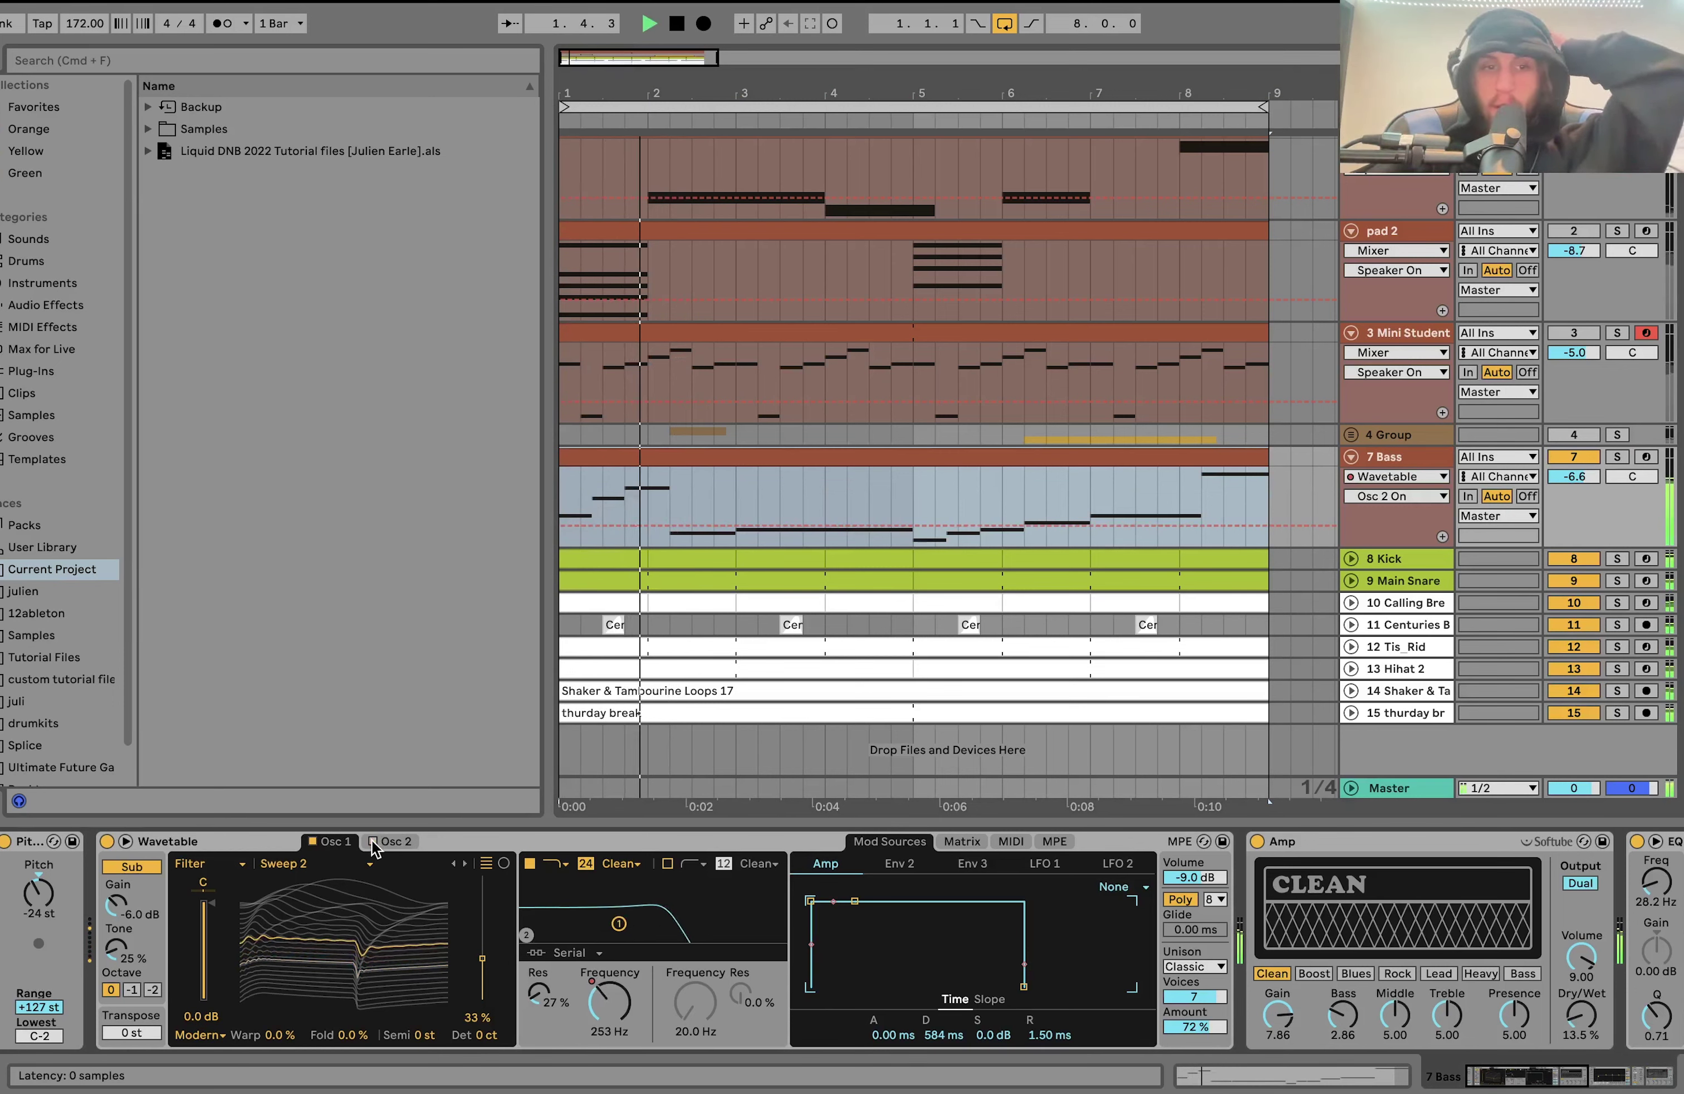
click(372, 841)
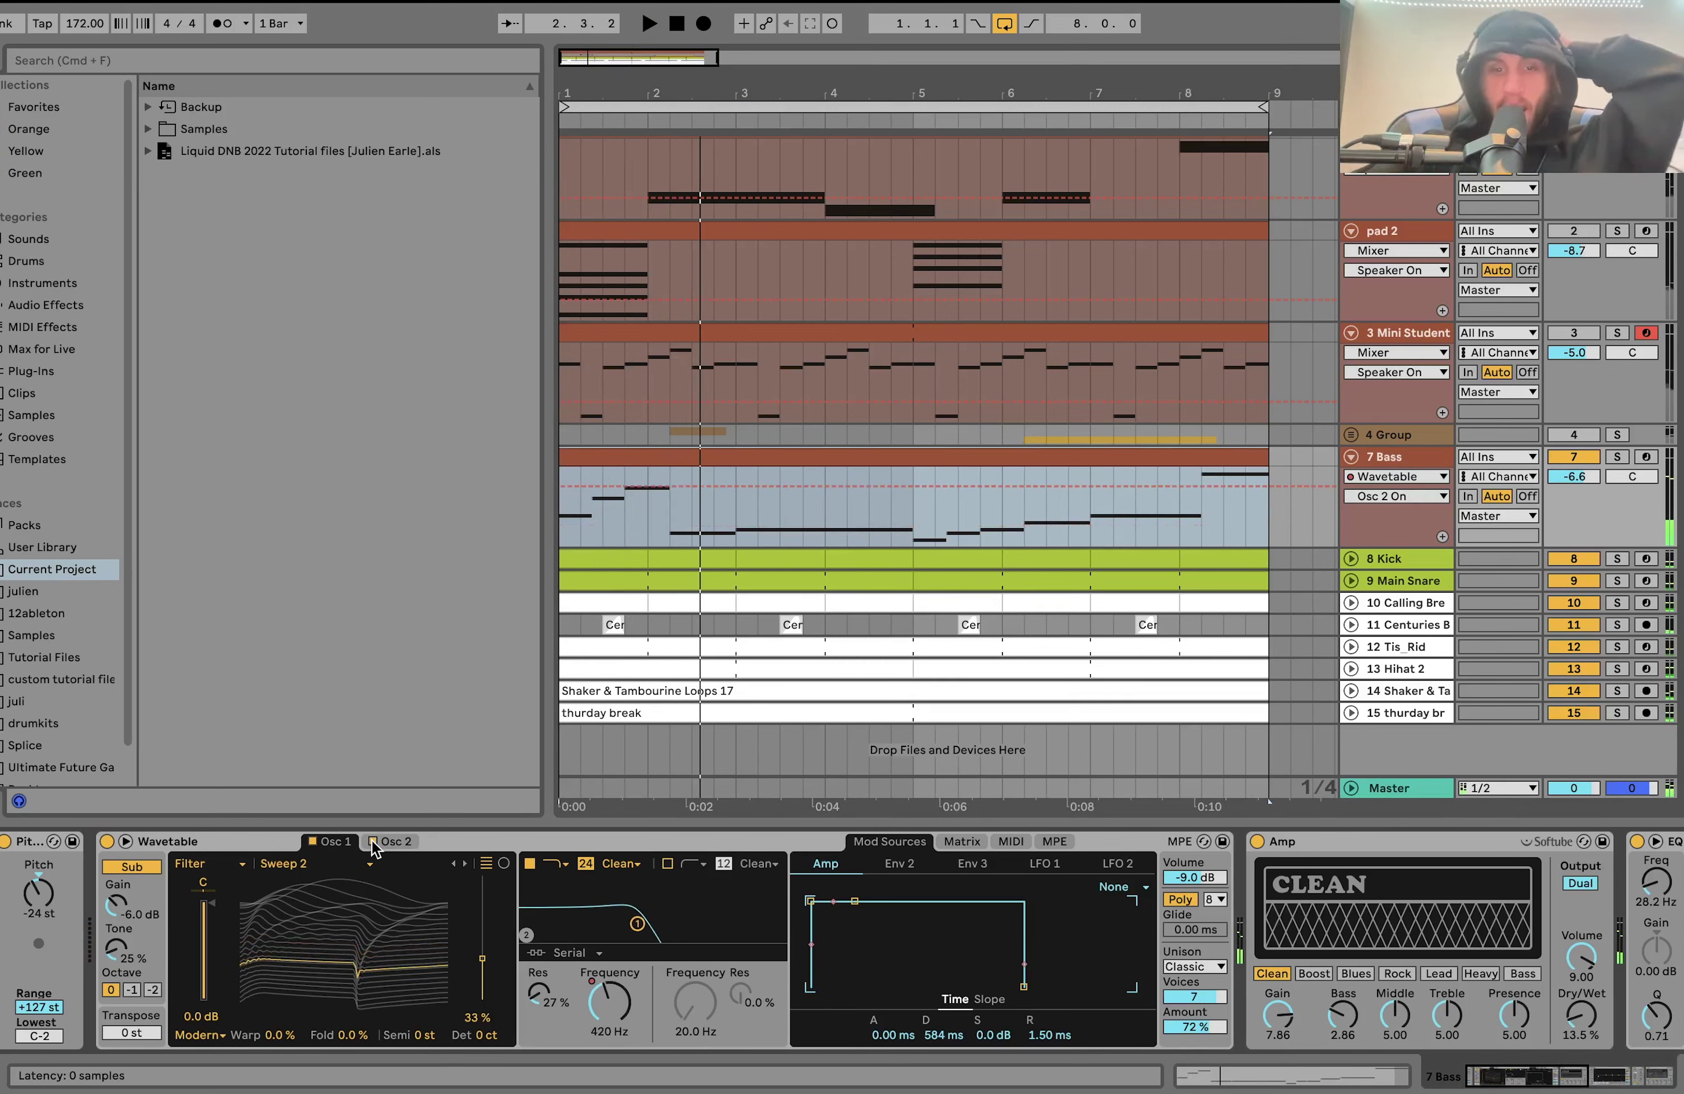
click(396, 843)
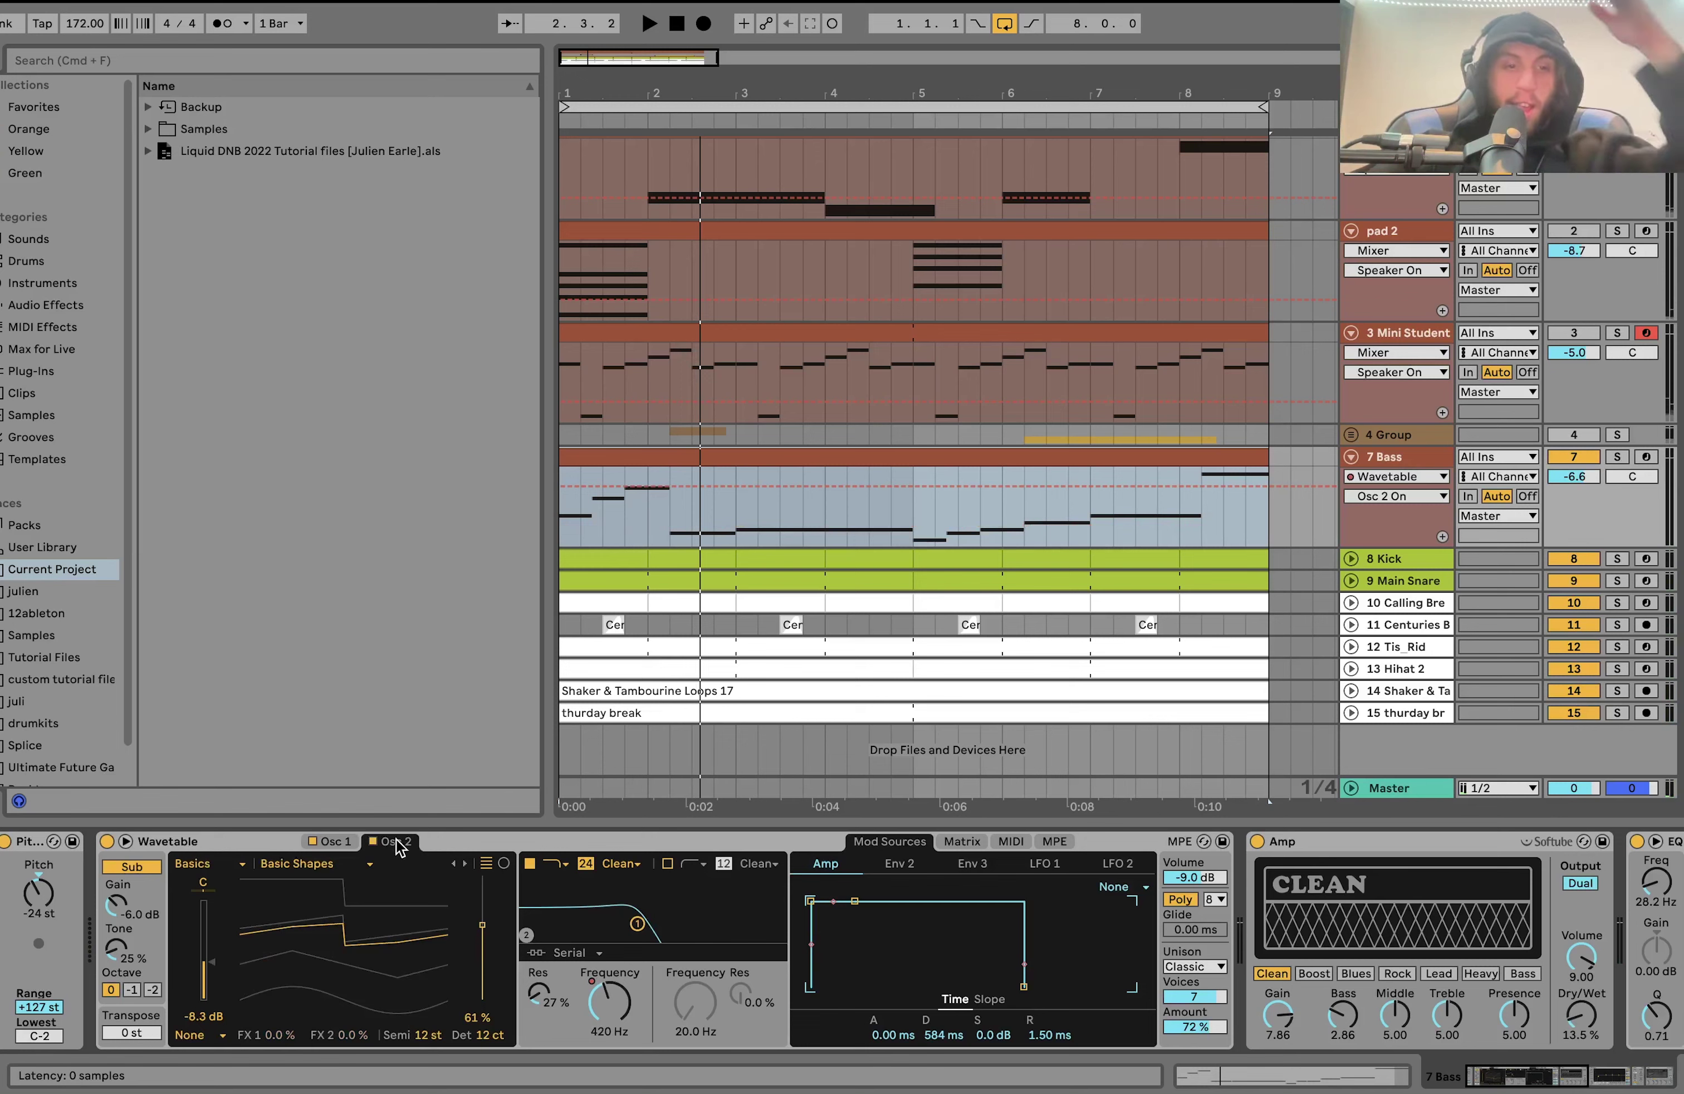
key(space)
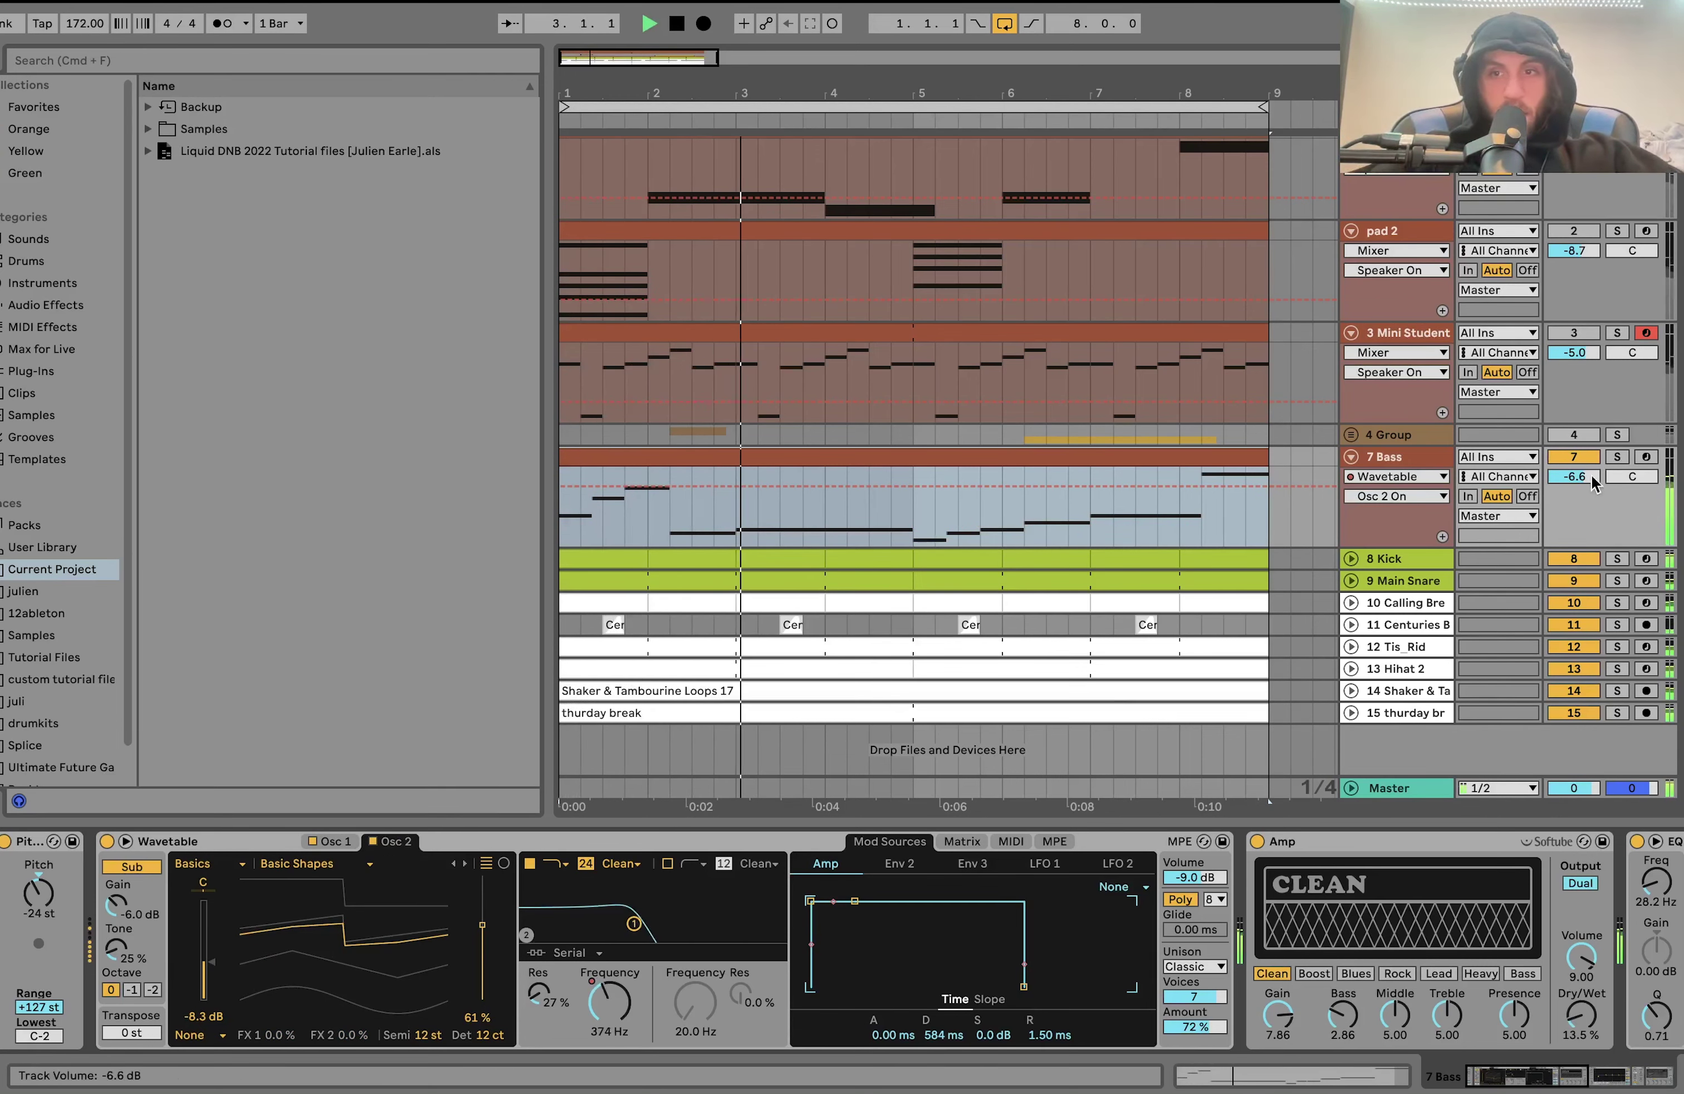
Reactivate 4 Group, 3 Mini Student and pad 2, and play them with the bass and drums.
key(space)
click(1572, 436)
scroll(1570, 434, up, 1)
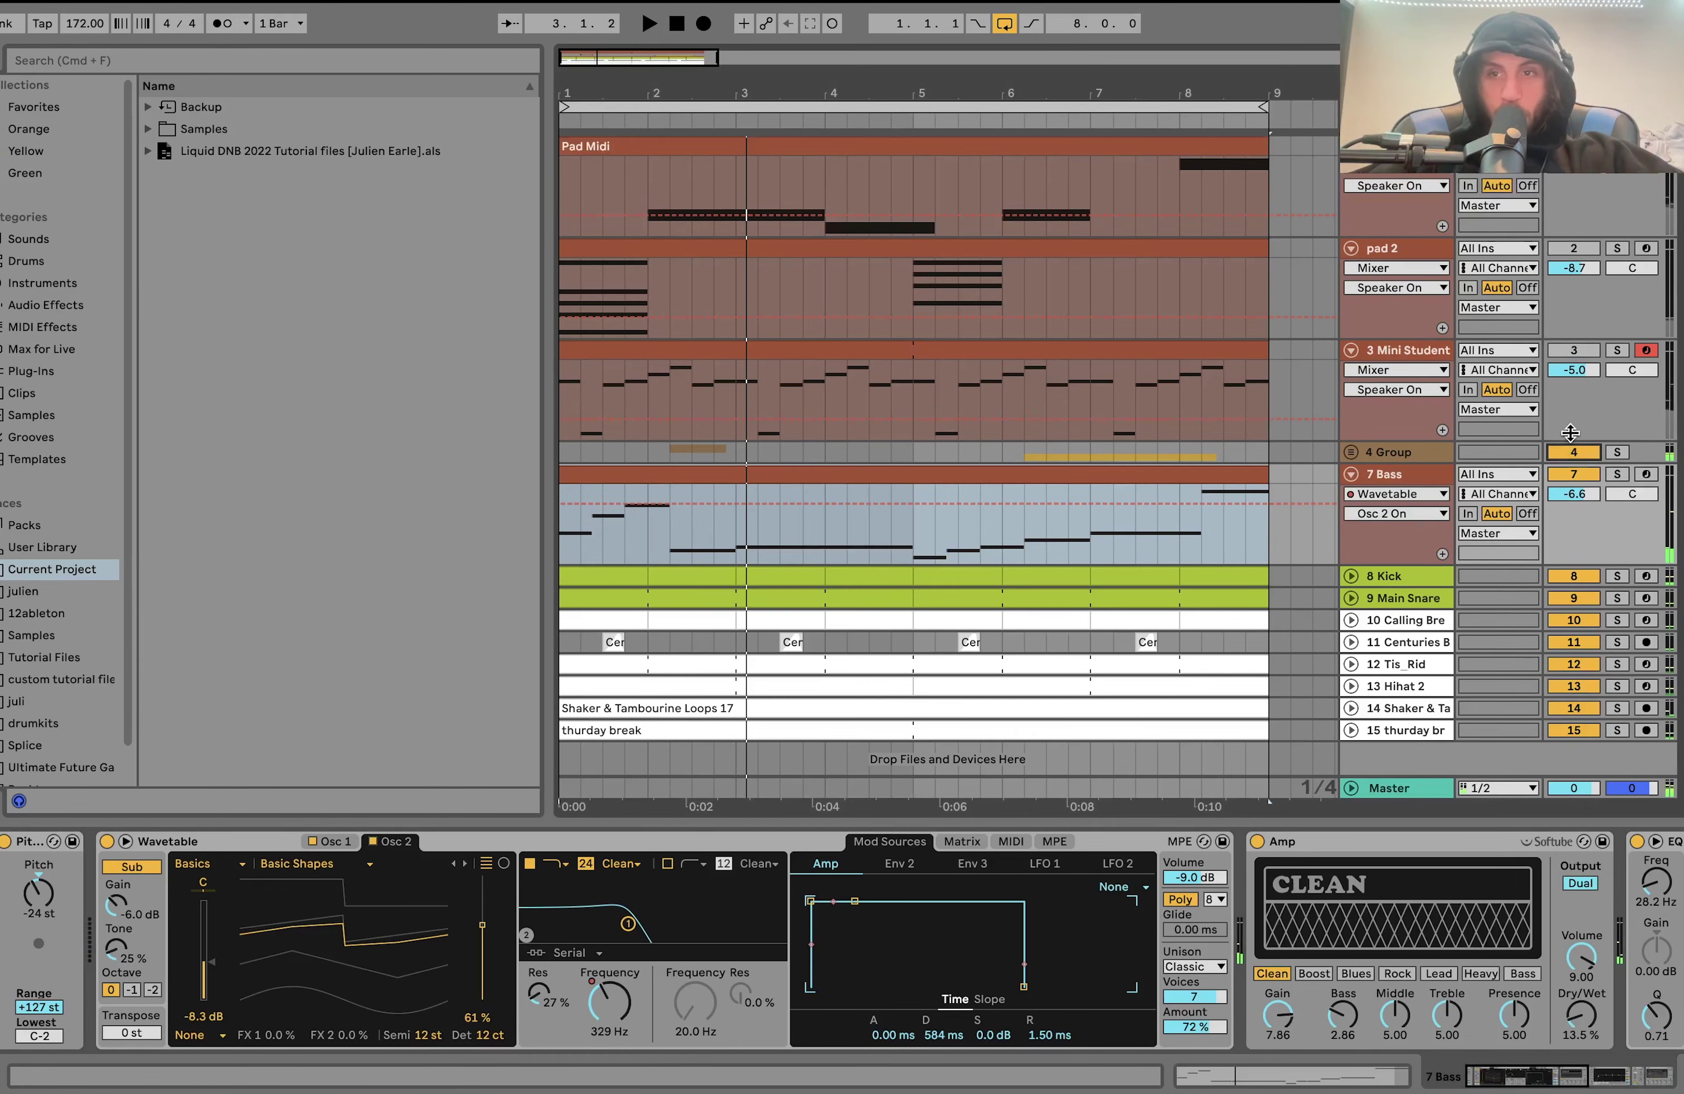
click(1572, 350)
click(1573, 247)
key(space)
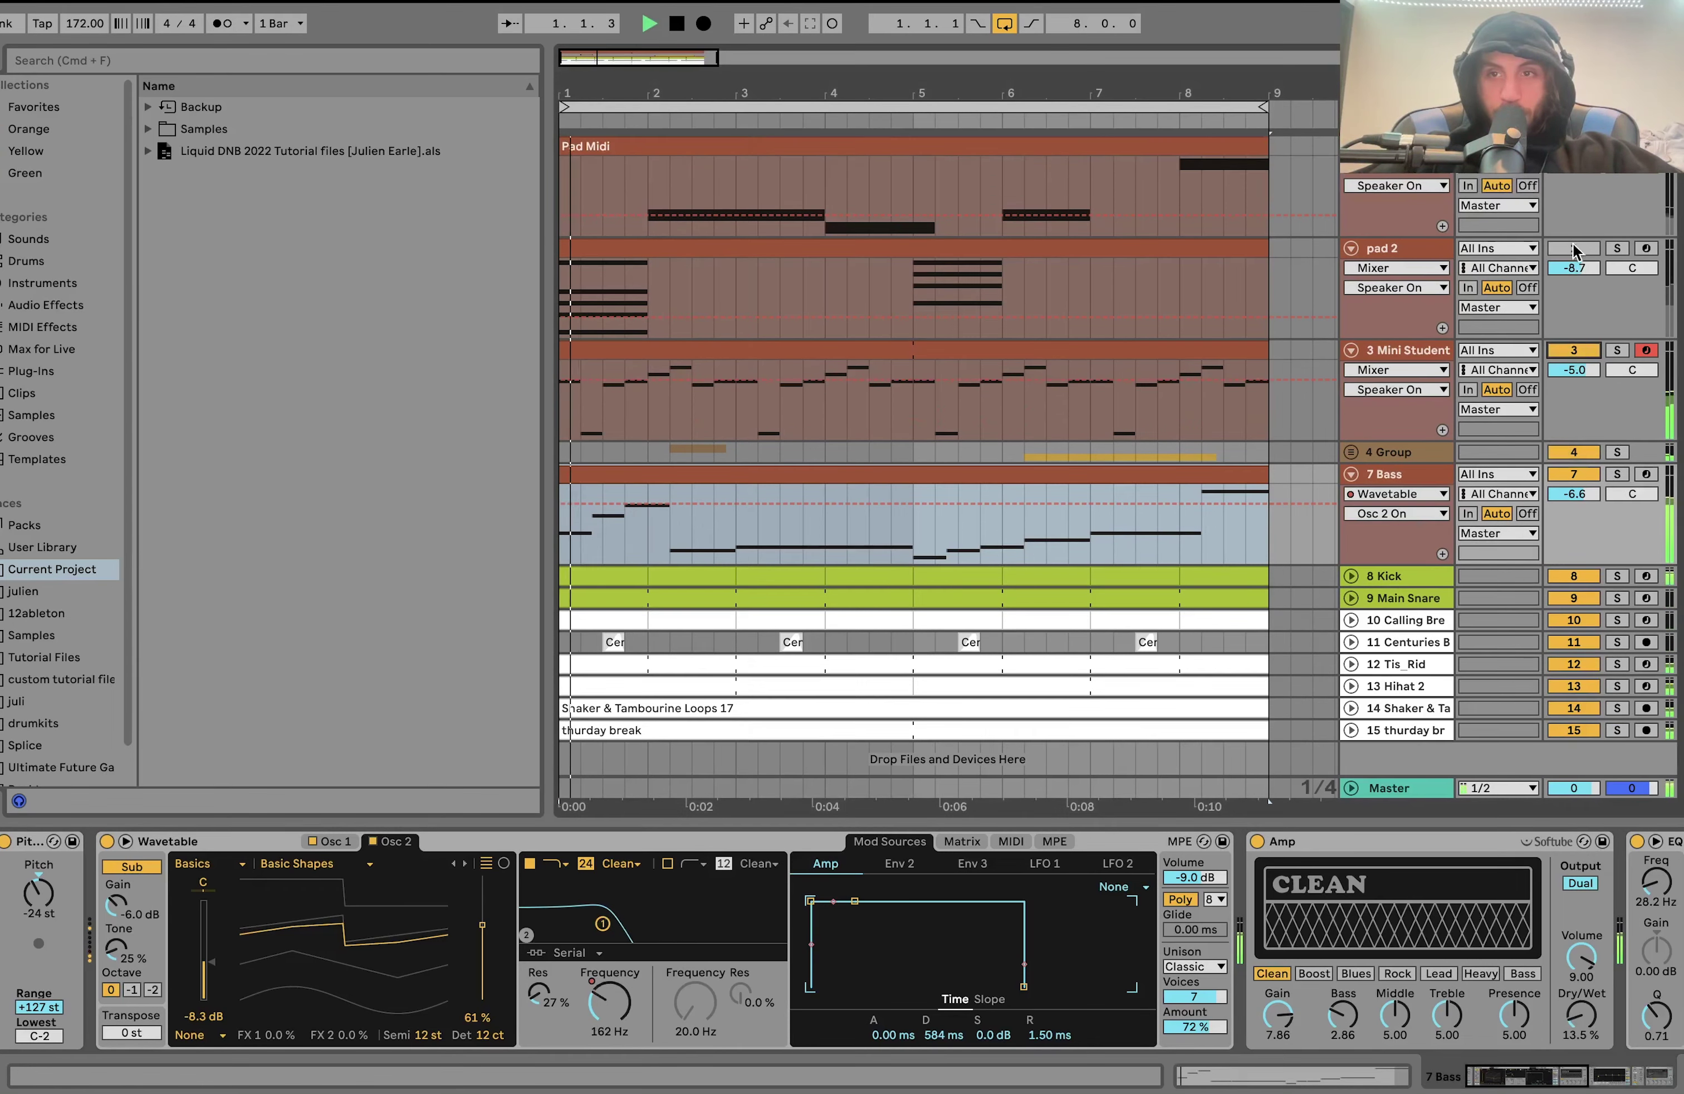
Solo 7 Bass, show Wavetable's Filter 1 Freq automation on the track, and play the bass.
click(1618, 474)
click(610, 1001)
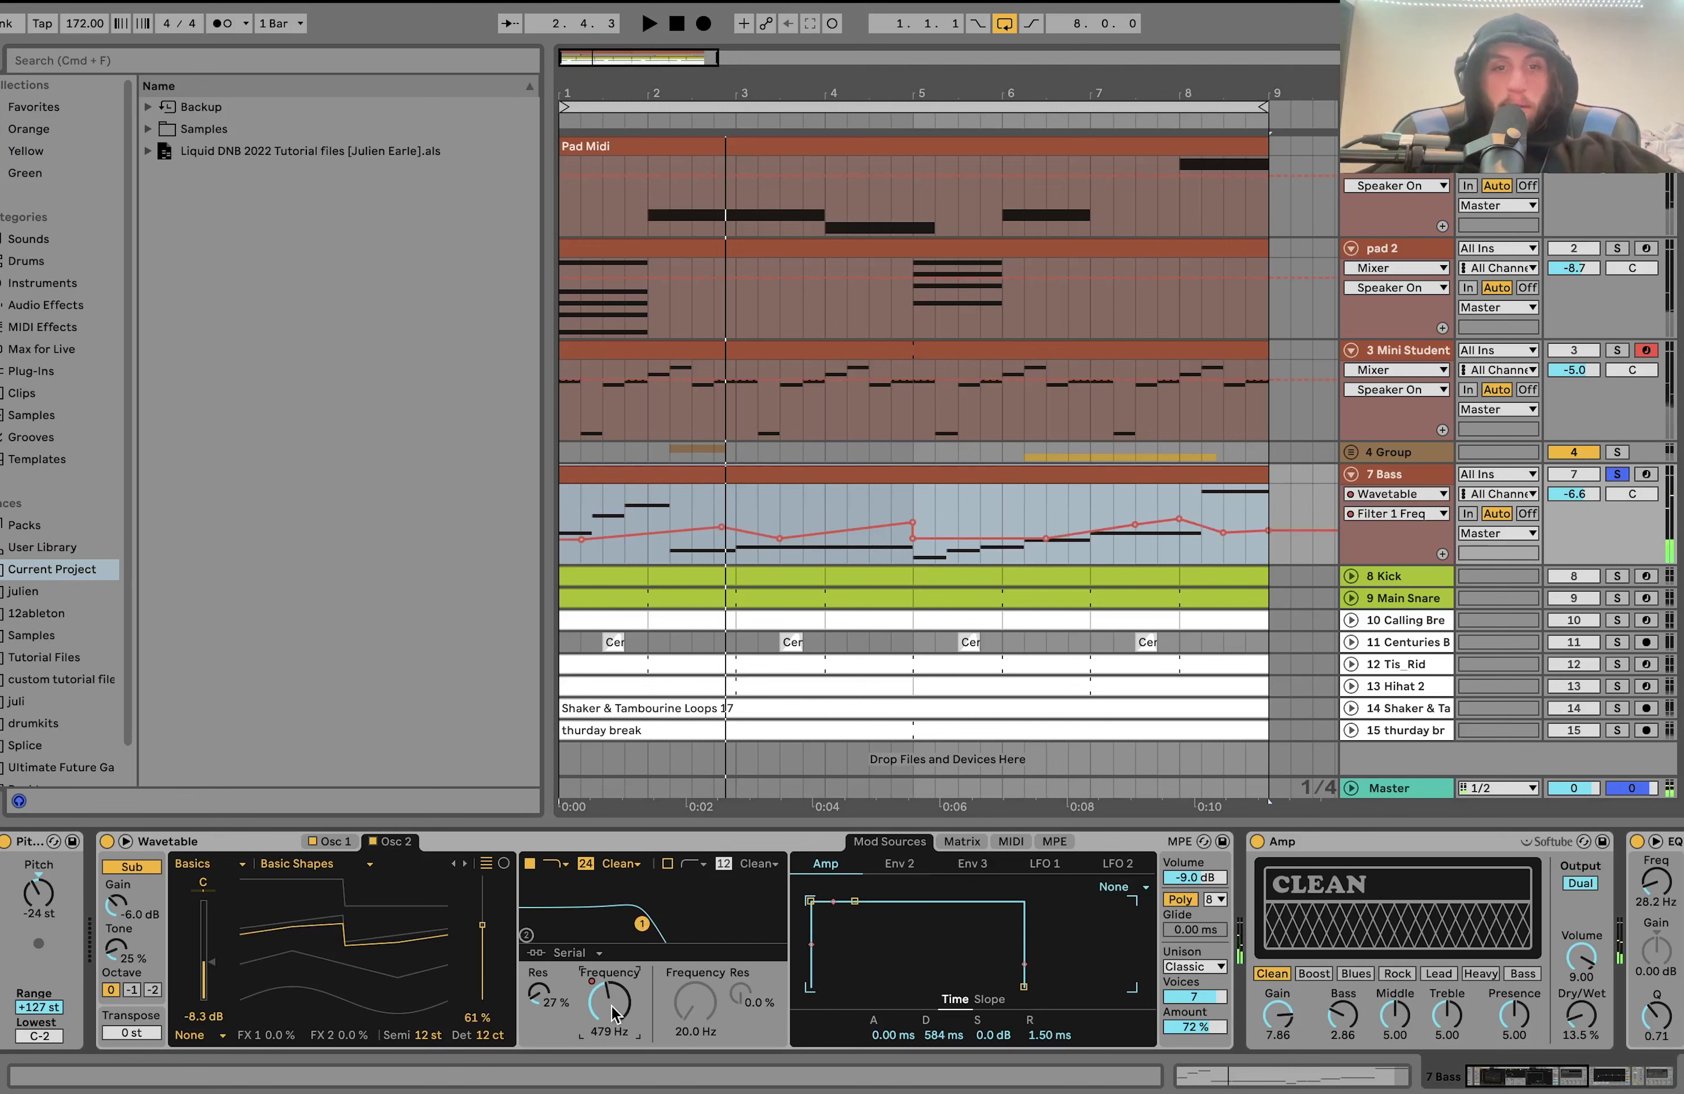
click(573, 522)
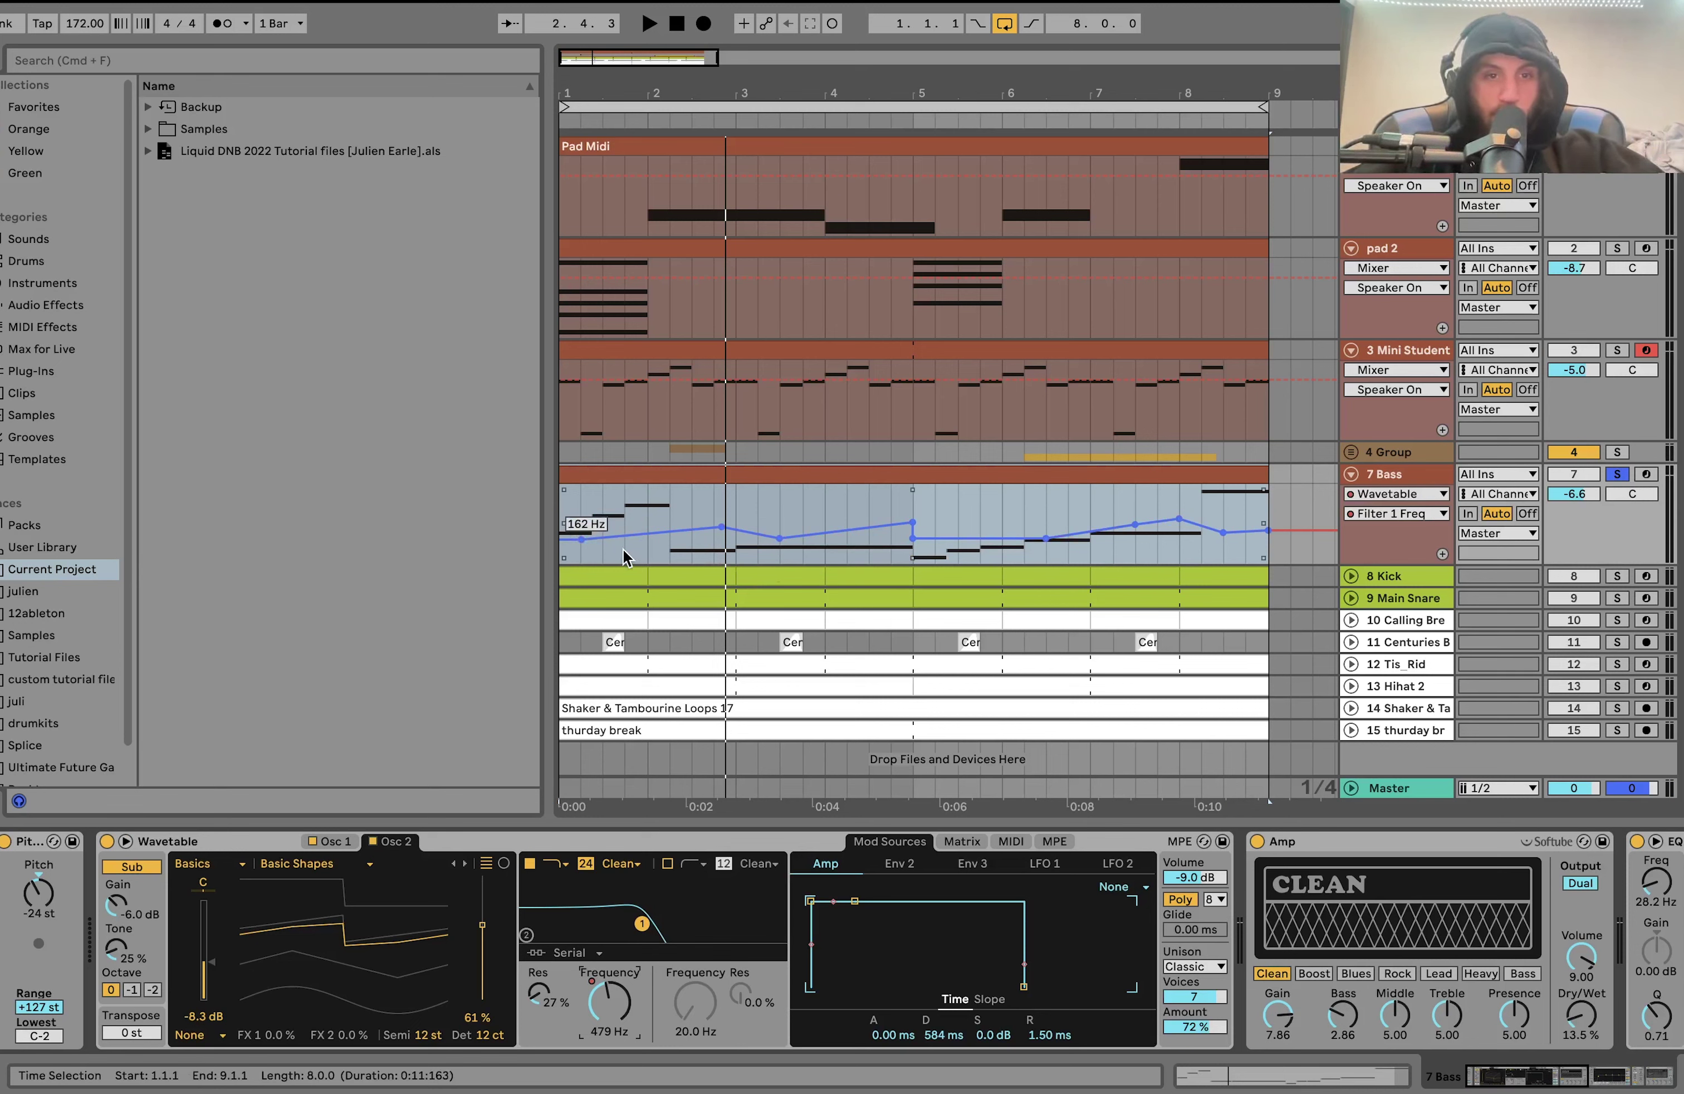
key(space)
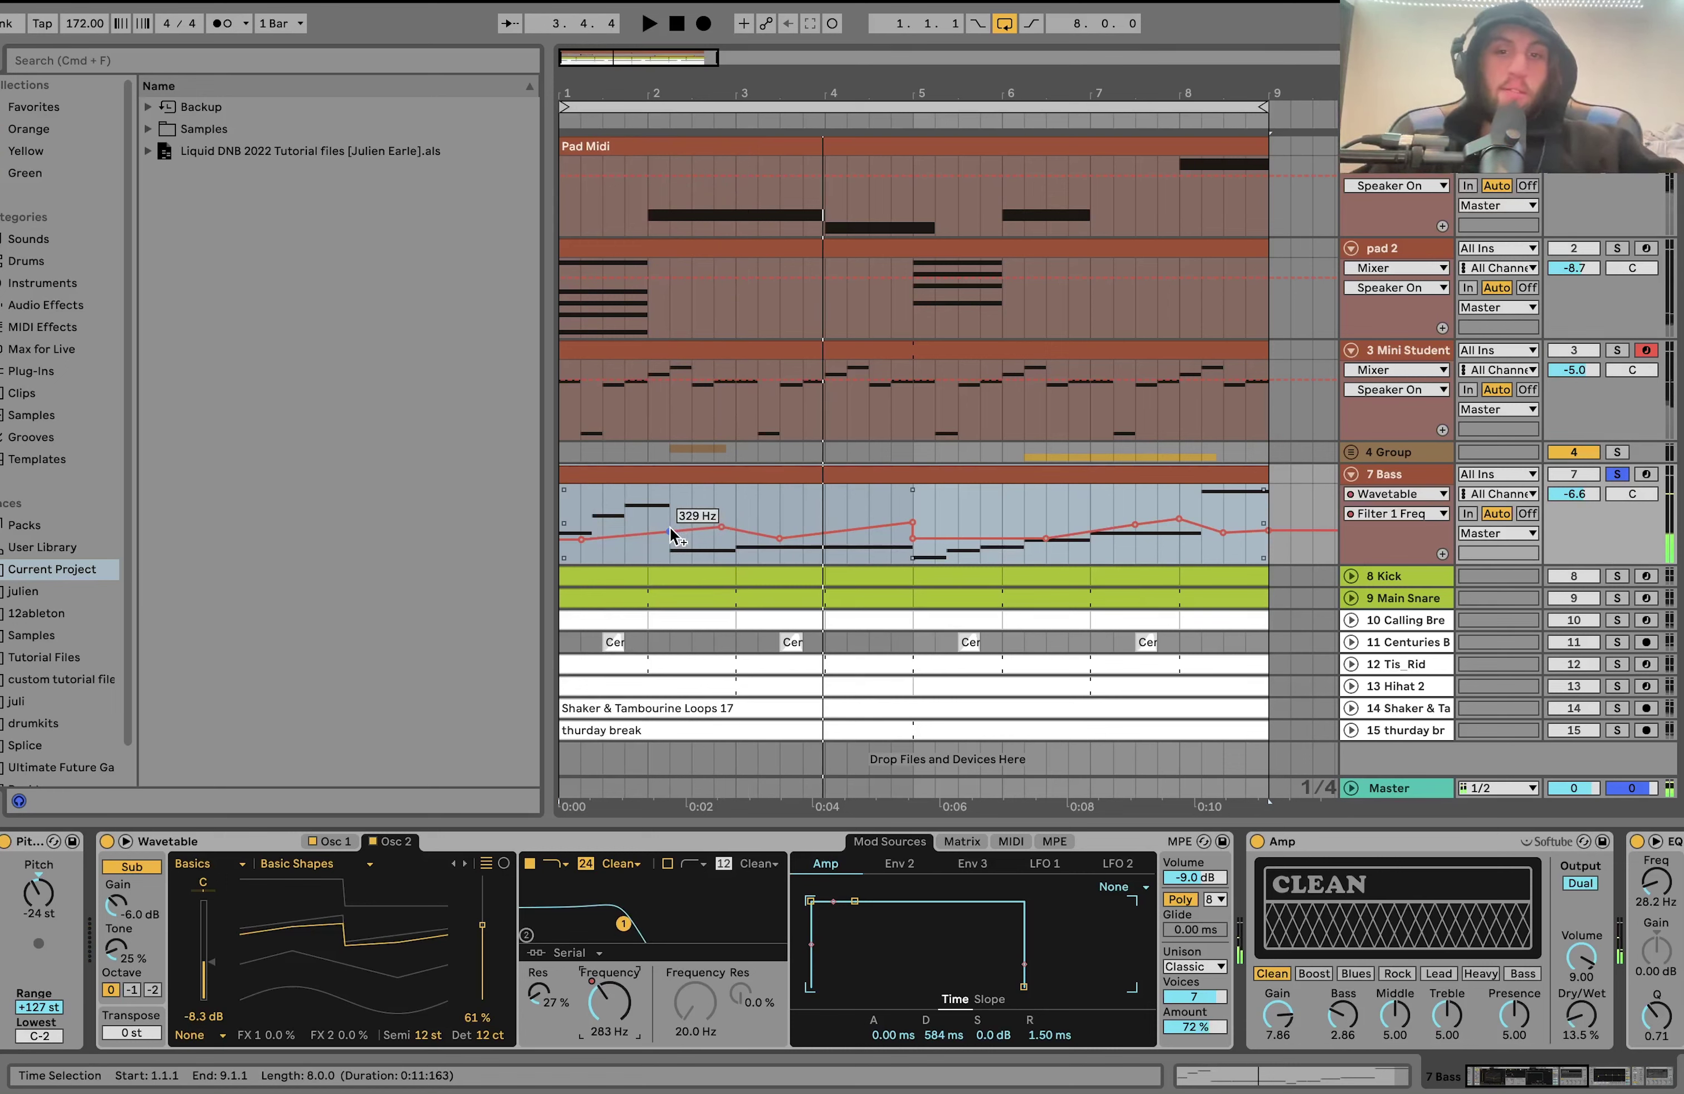
Show the bass Wavetable's modulation matrix and its LFO 1 and LFO 2 settings, and play the soloed bass with the matrix shown.
click(951, 843)
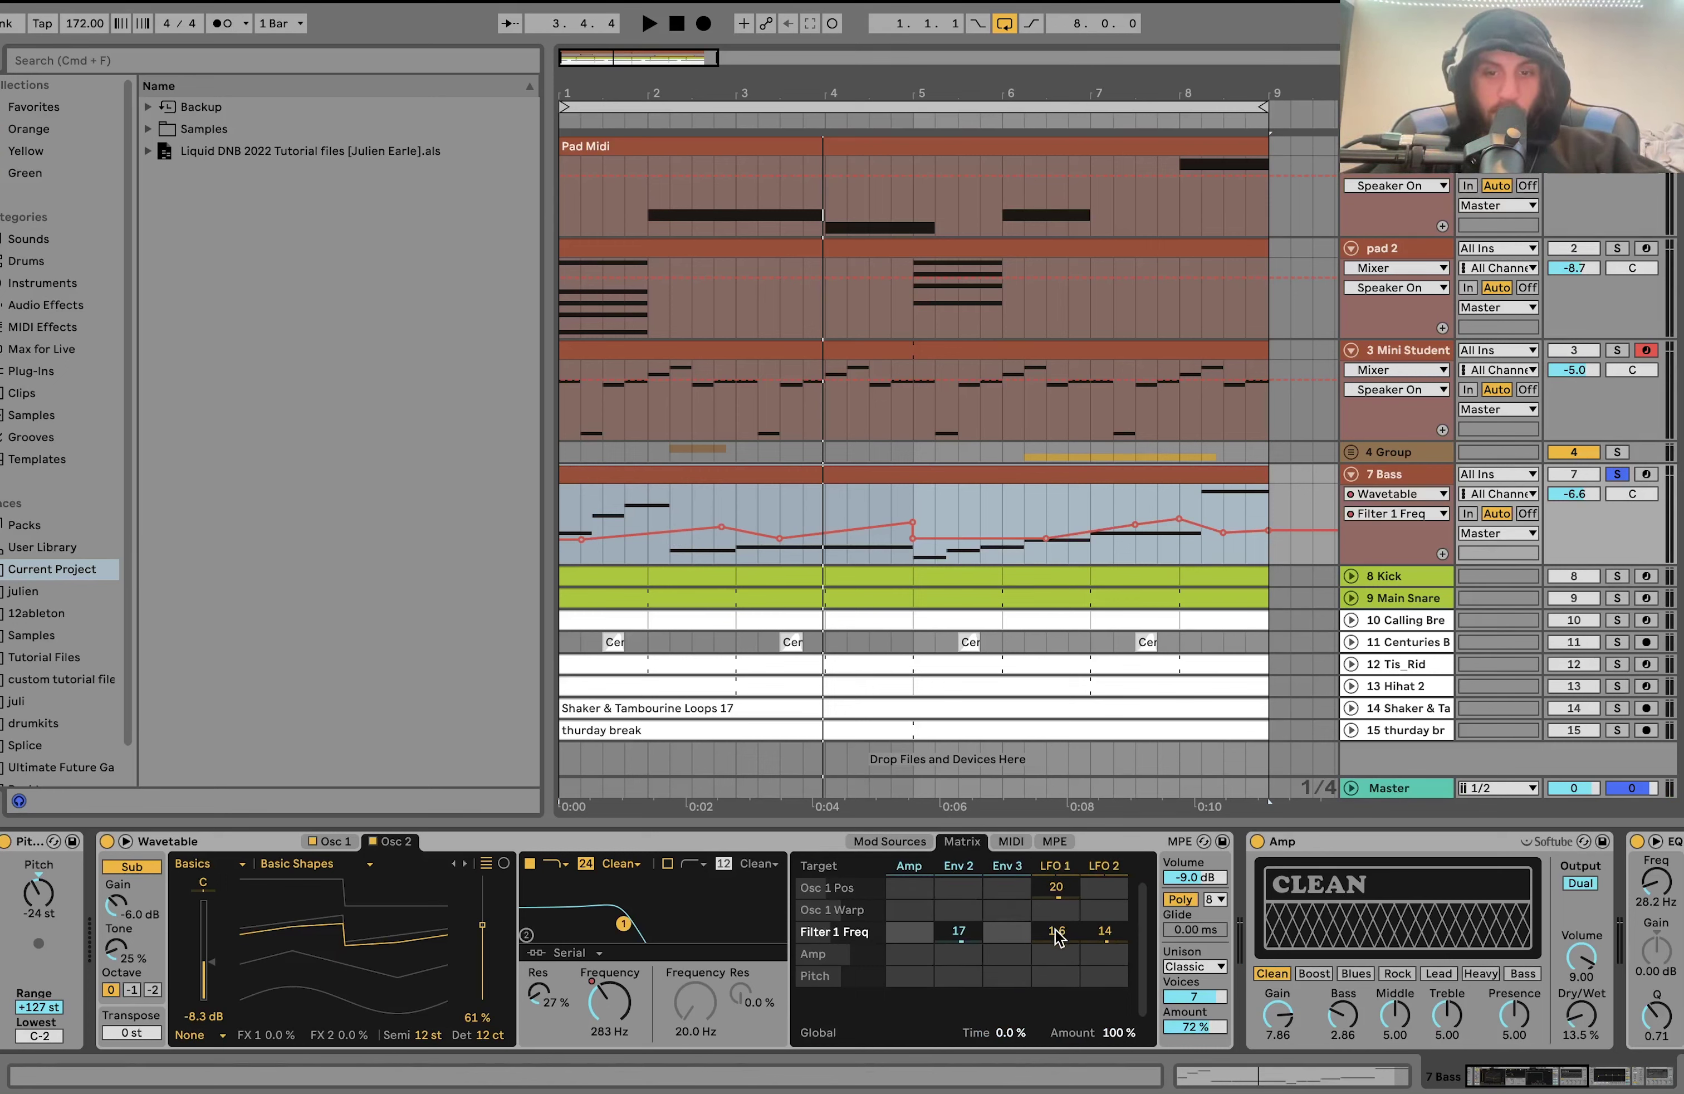
click(1055, 864)
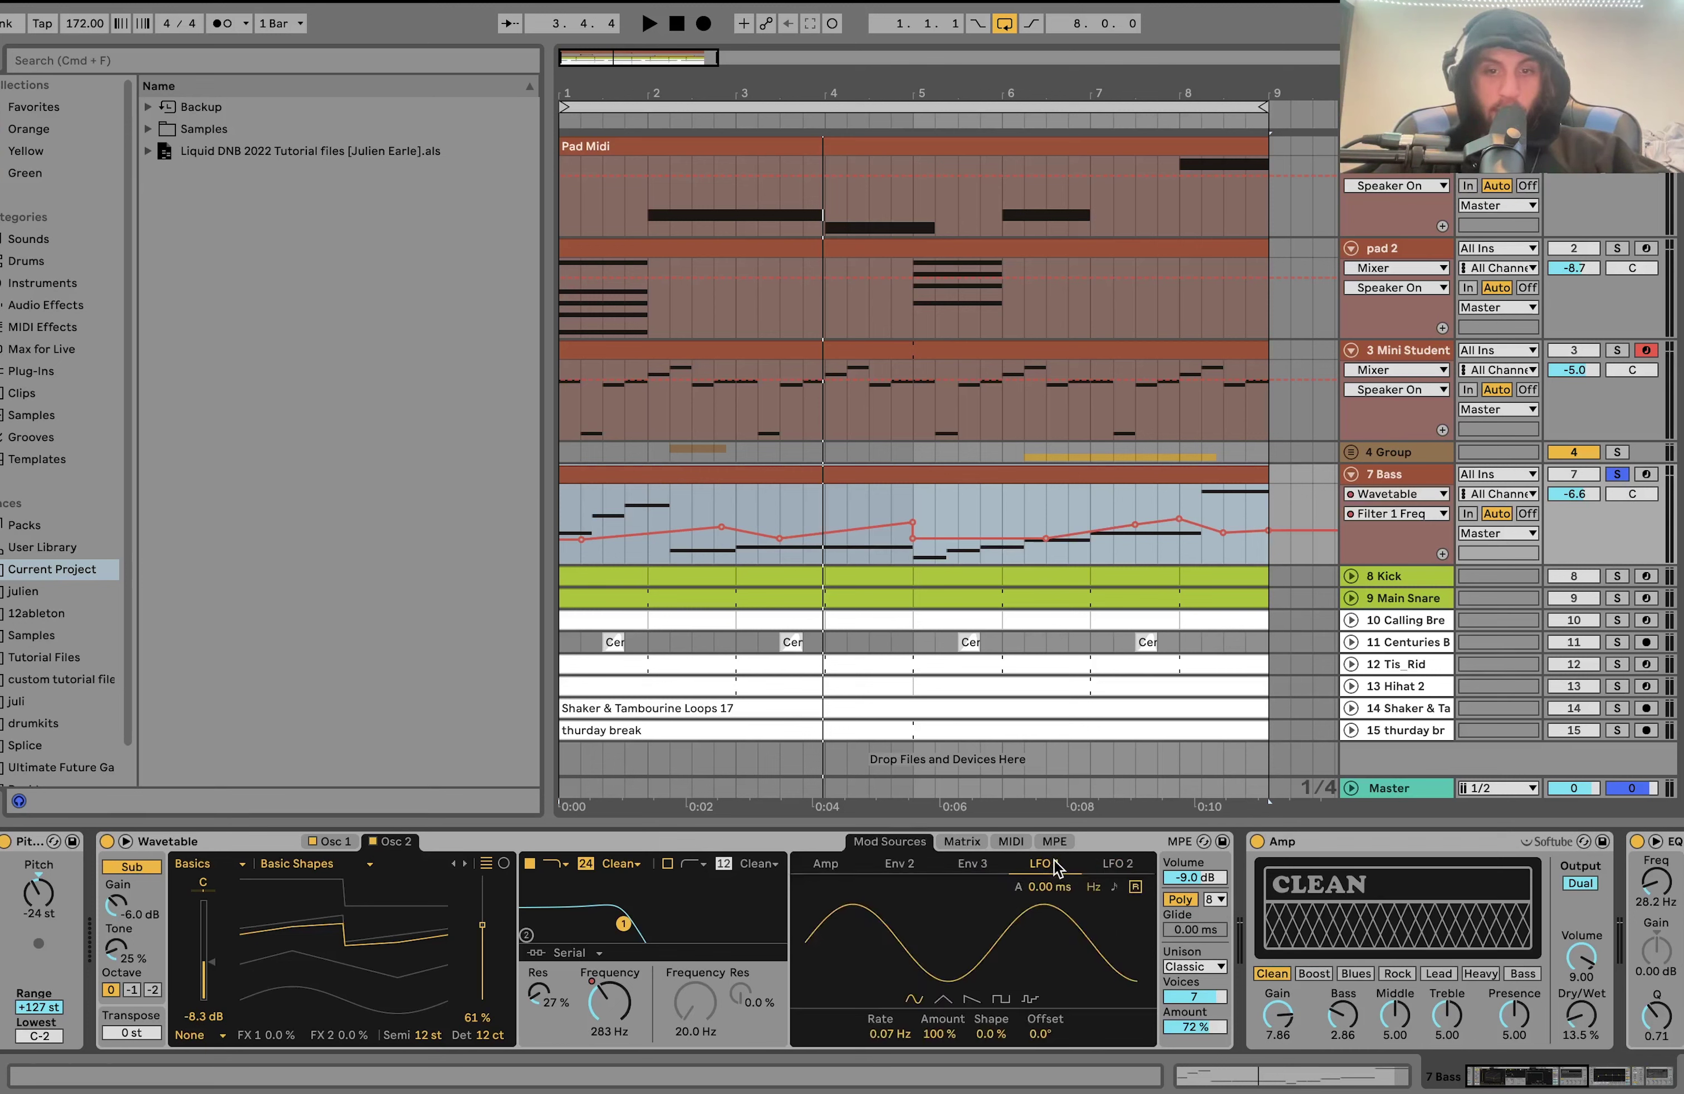
click(1112, 866)
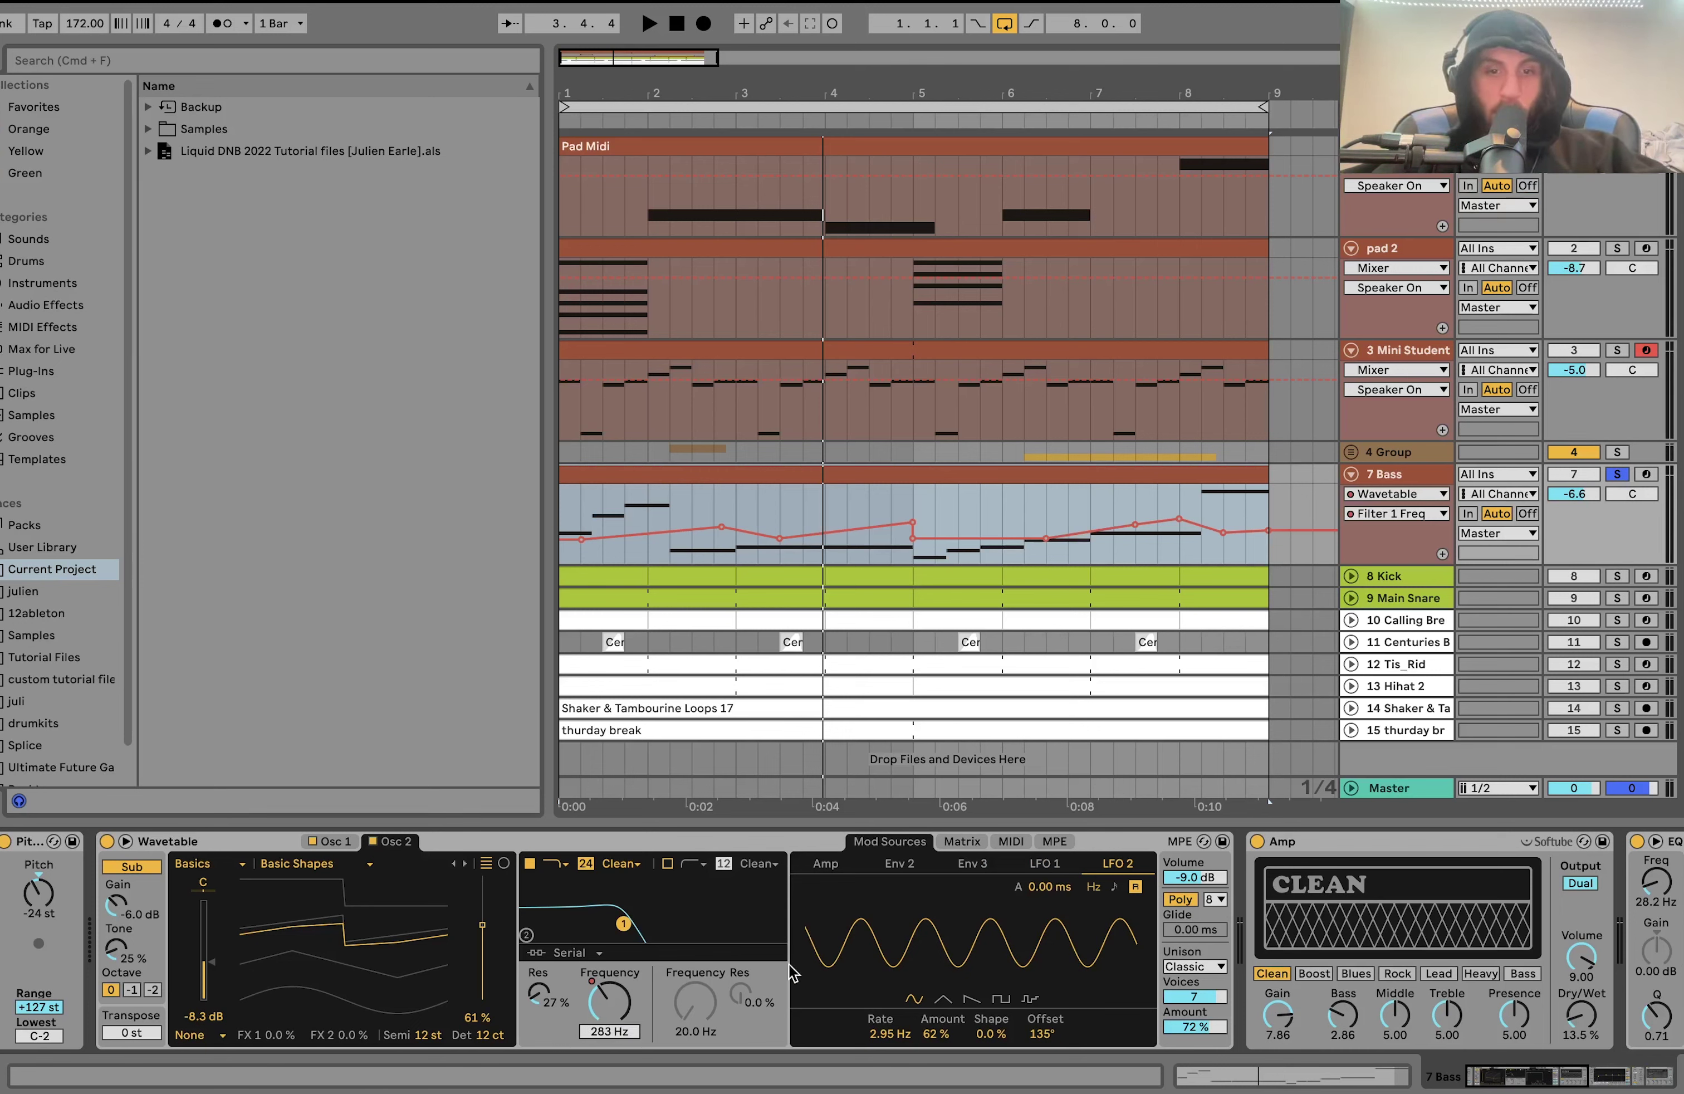
key(space)
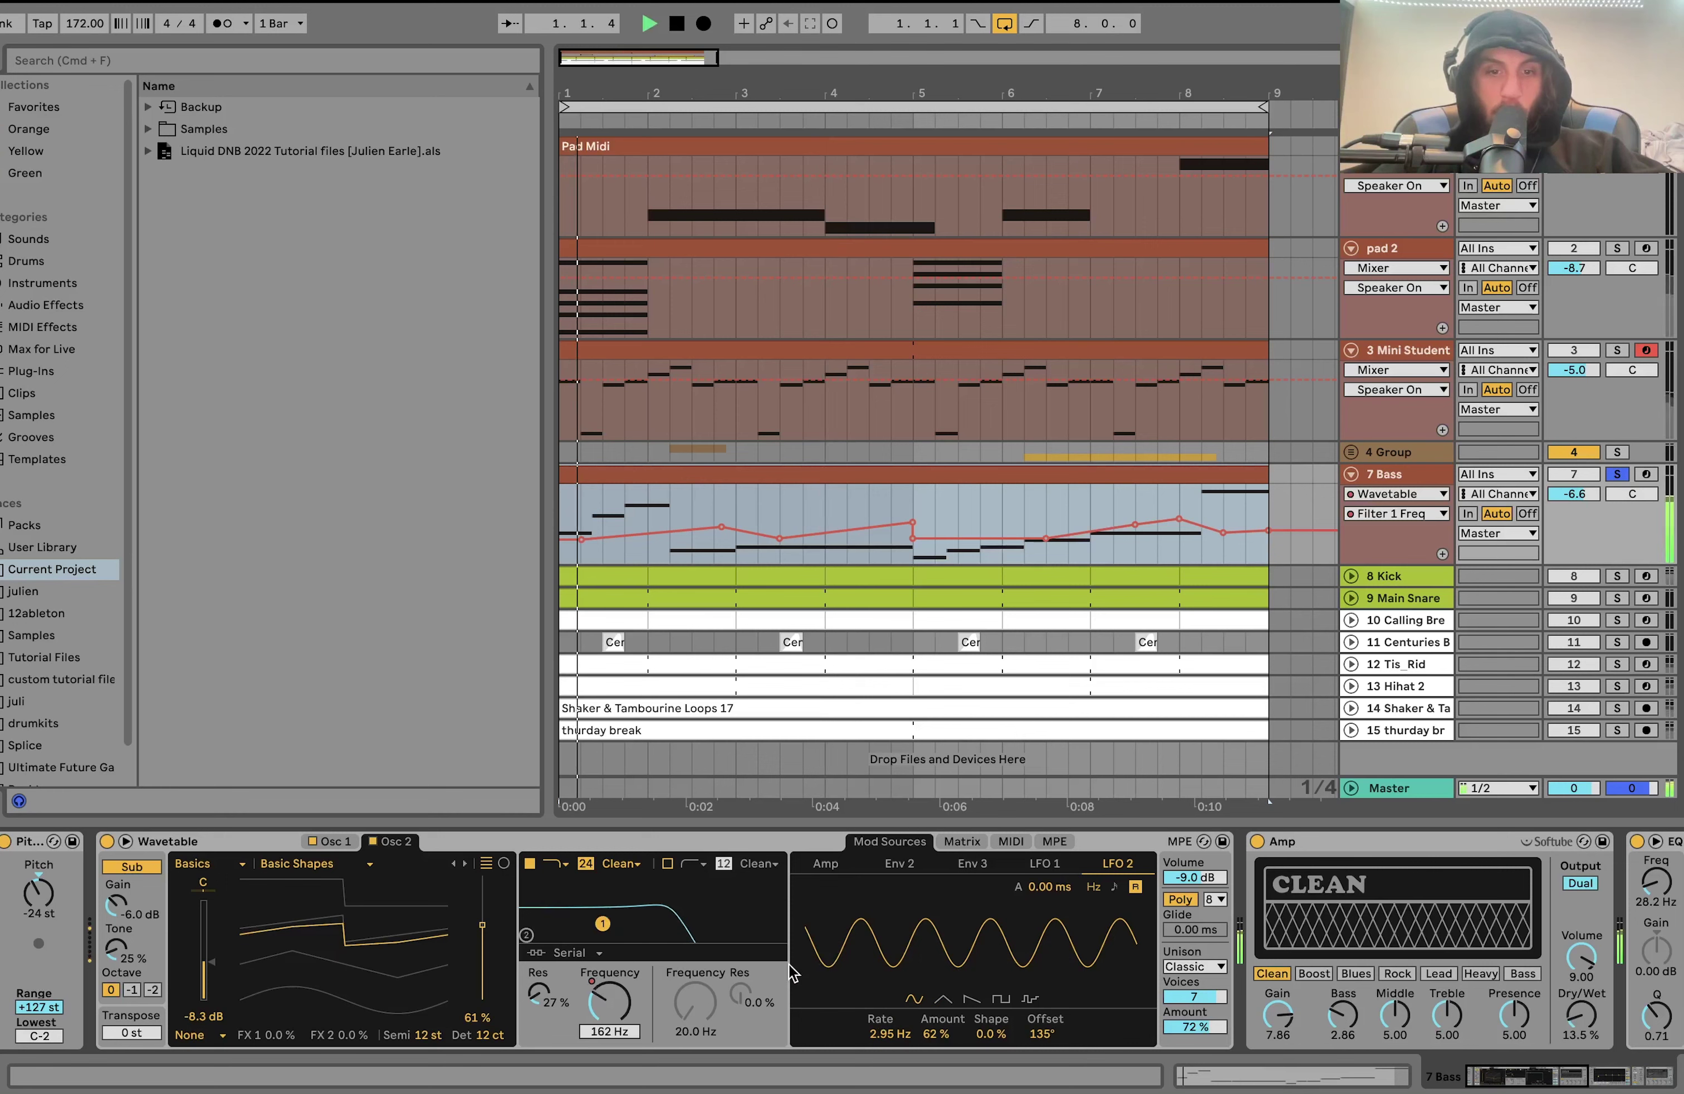
click(967, 838)
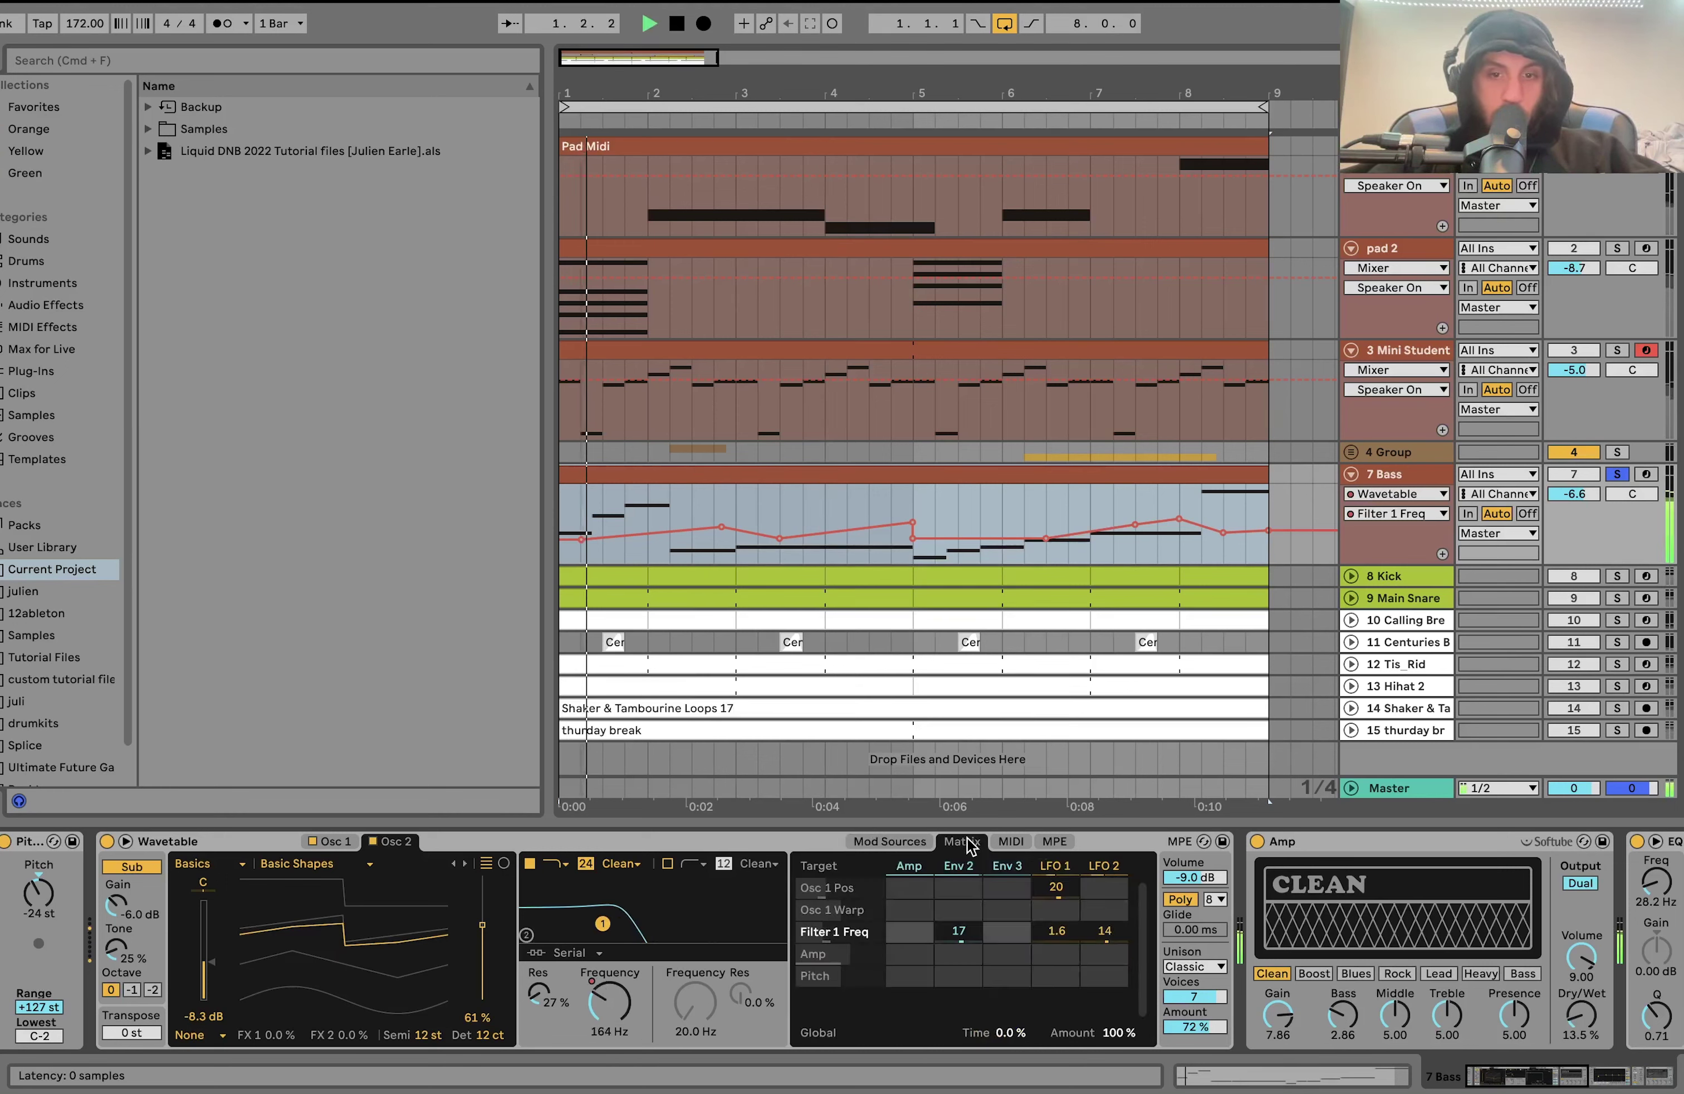
Compare the bass with Wavetable's Global modulation Amount at 0% and restored to 100%, playing it each time.
key(space)
click(1118, 1032)
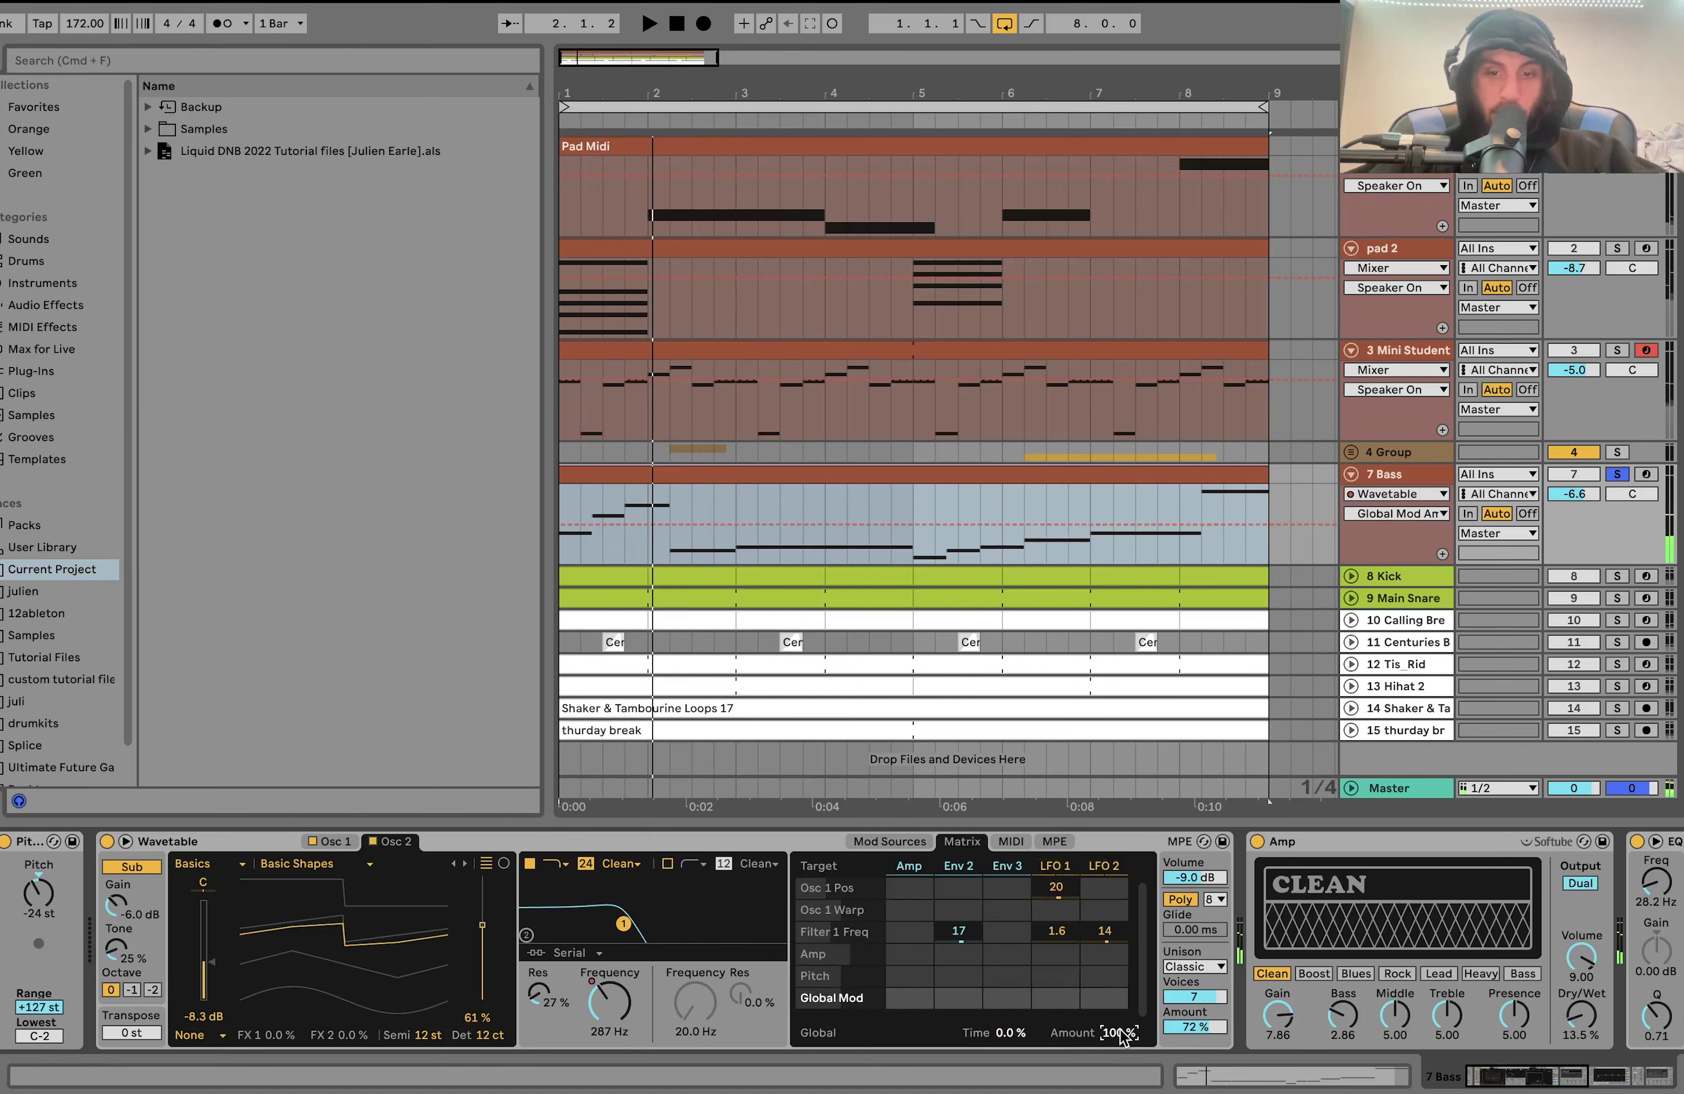
text(0)
key(Return)
key(space)
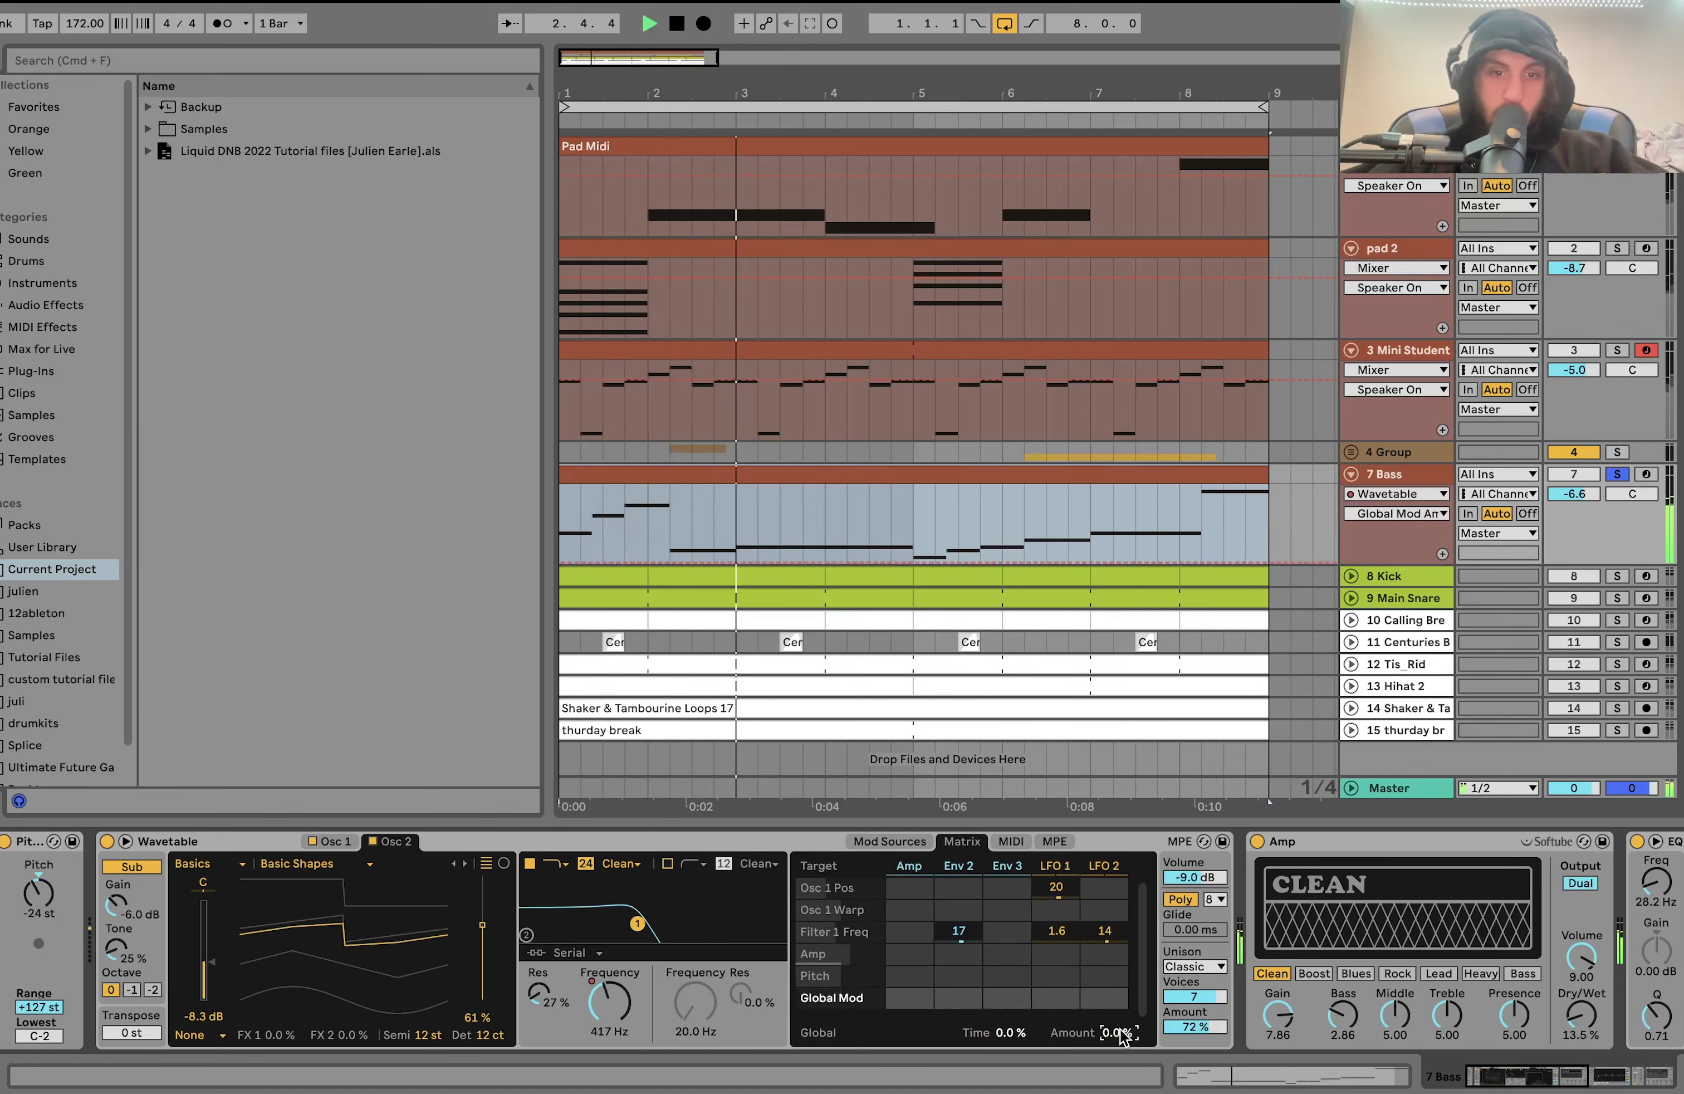
key(space)
key(space)
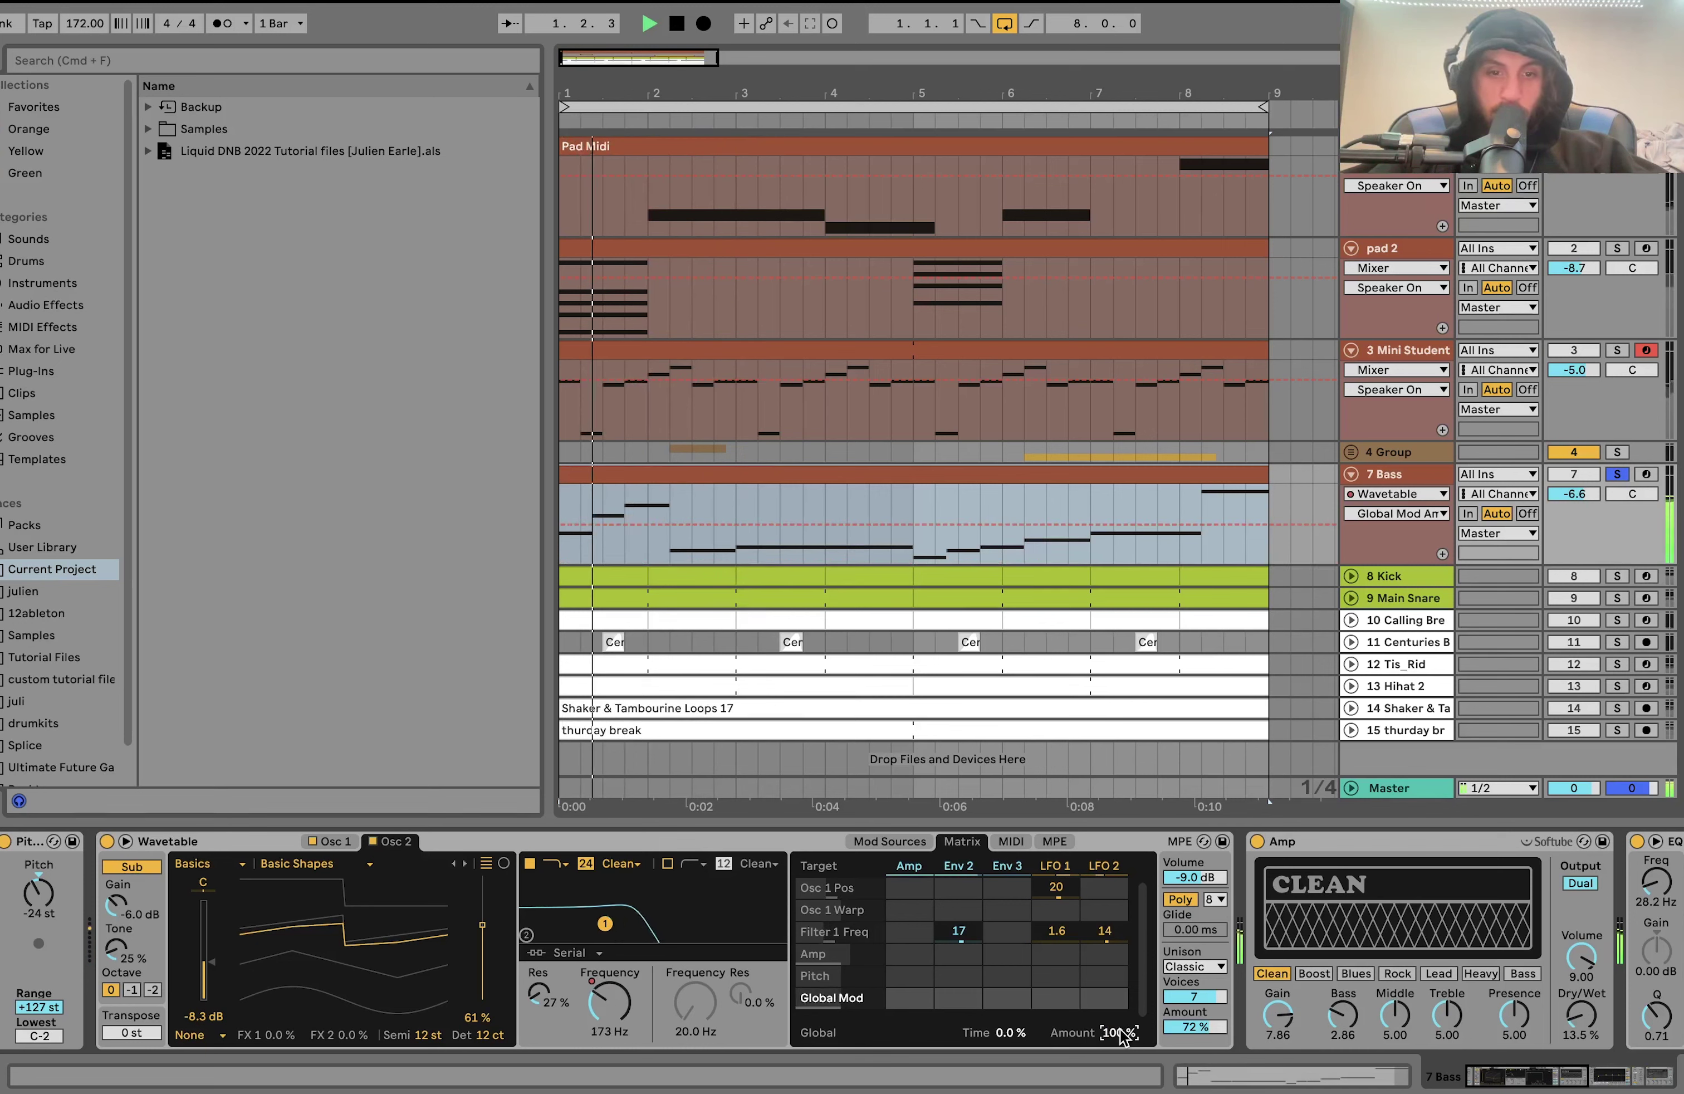
key(space)
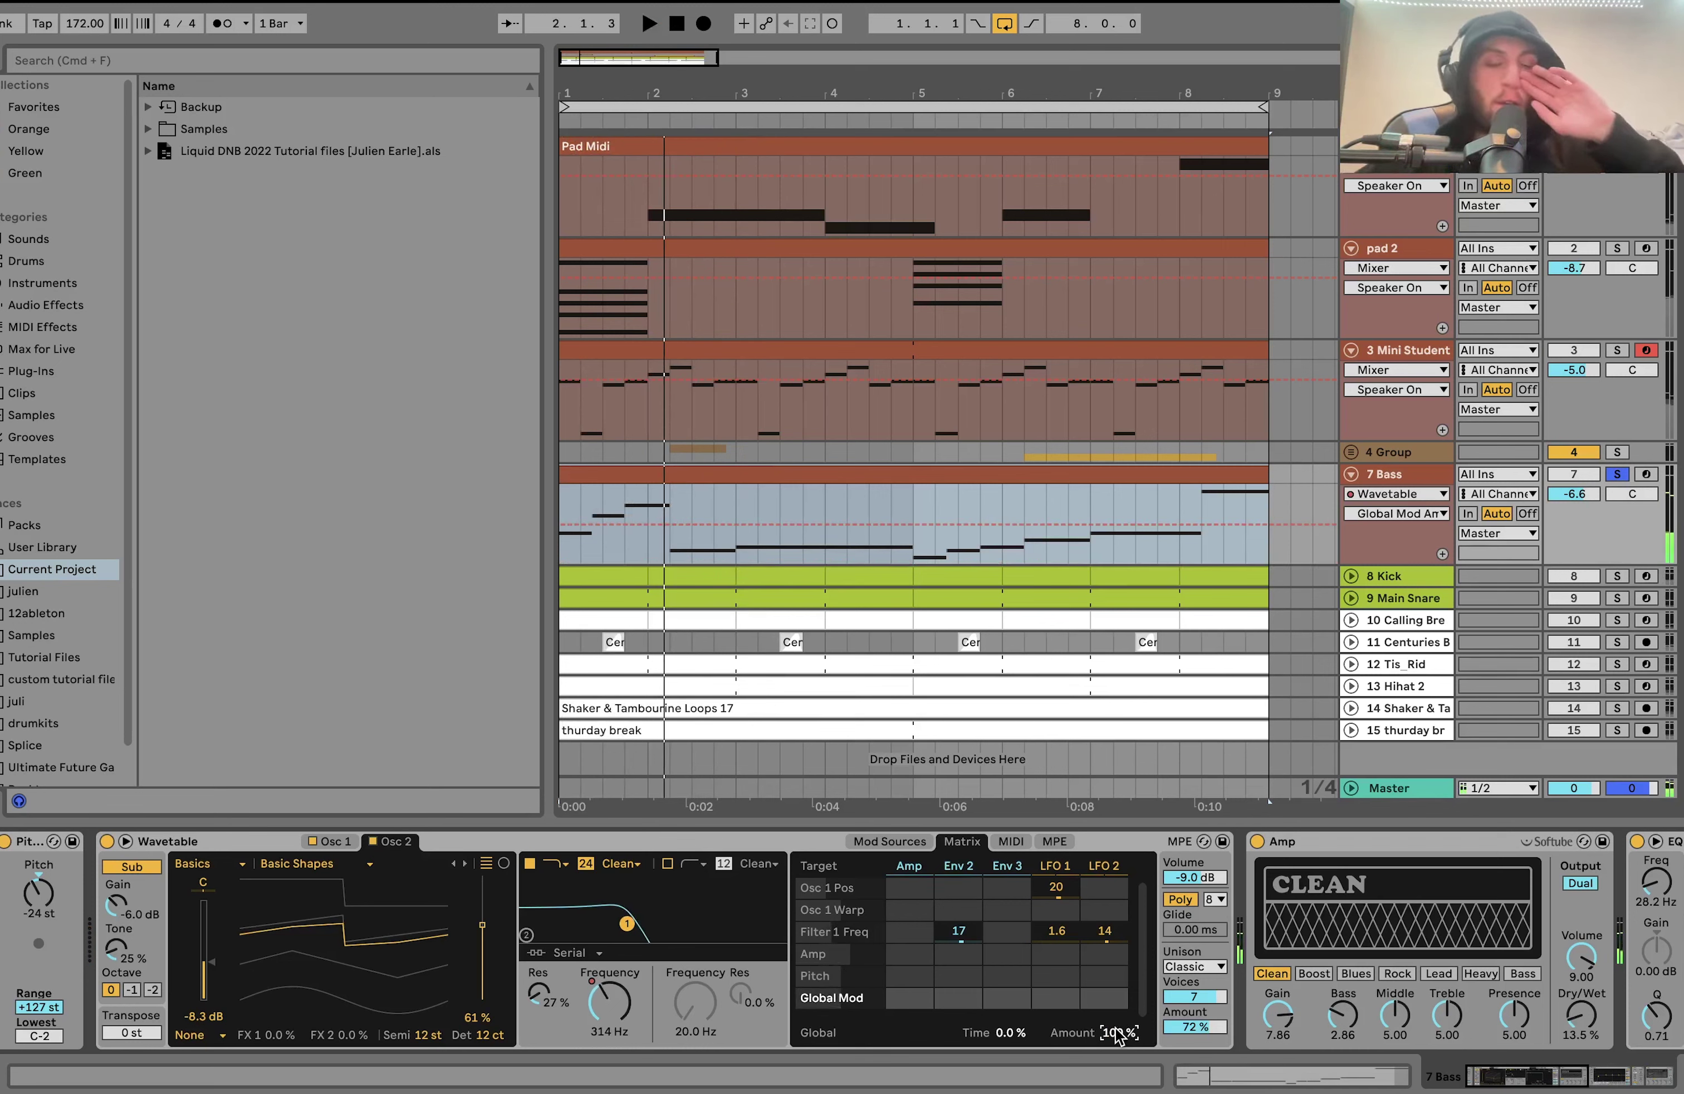
Show Wavetable's LFO 2 settings and compare the bass with its Clean Amp switched off and on.
click(1115, 867)
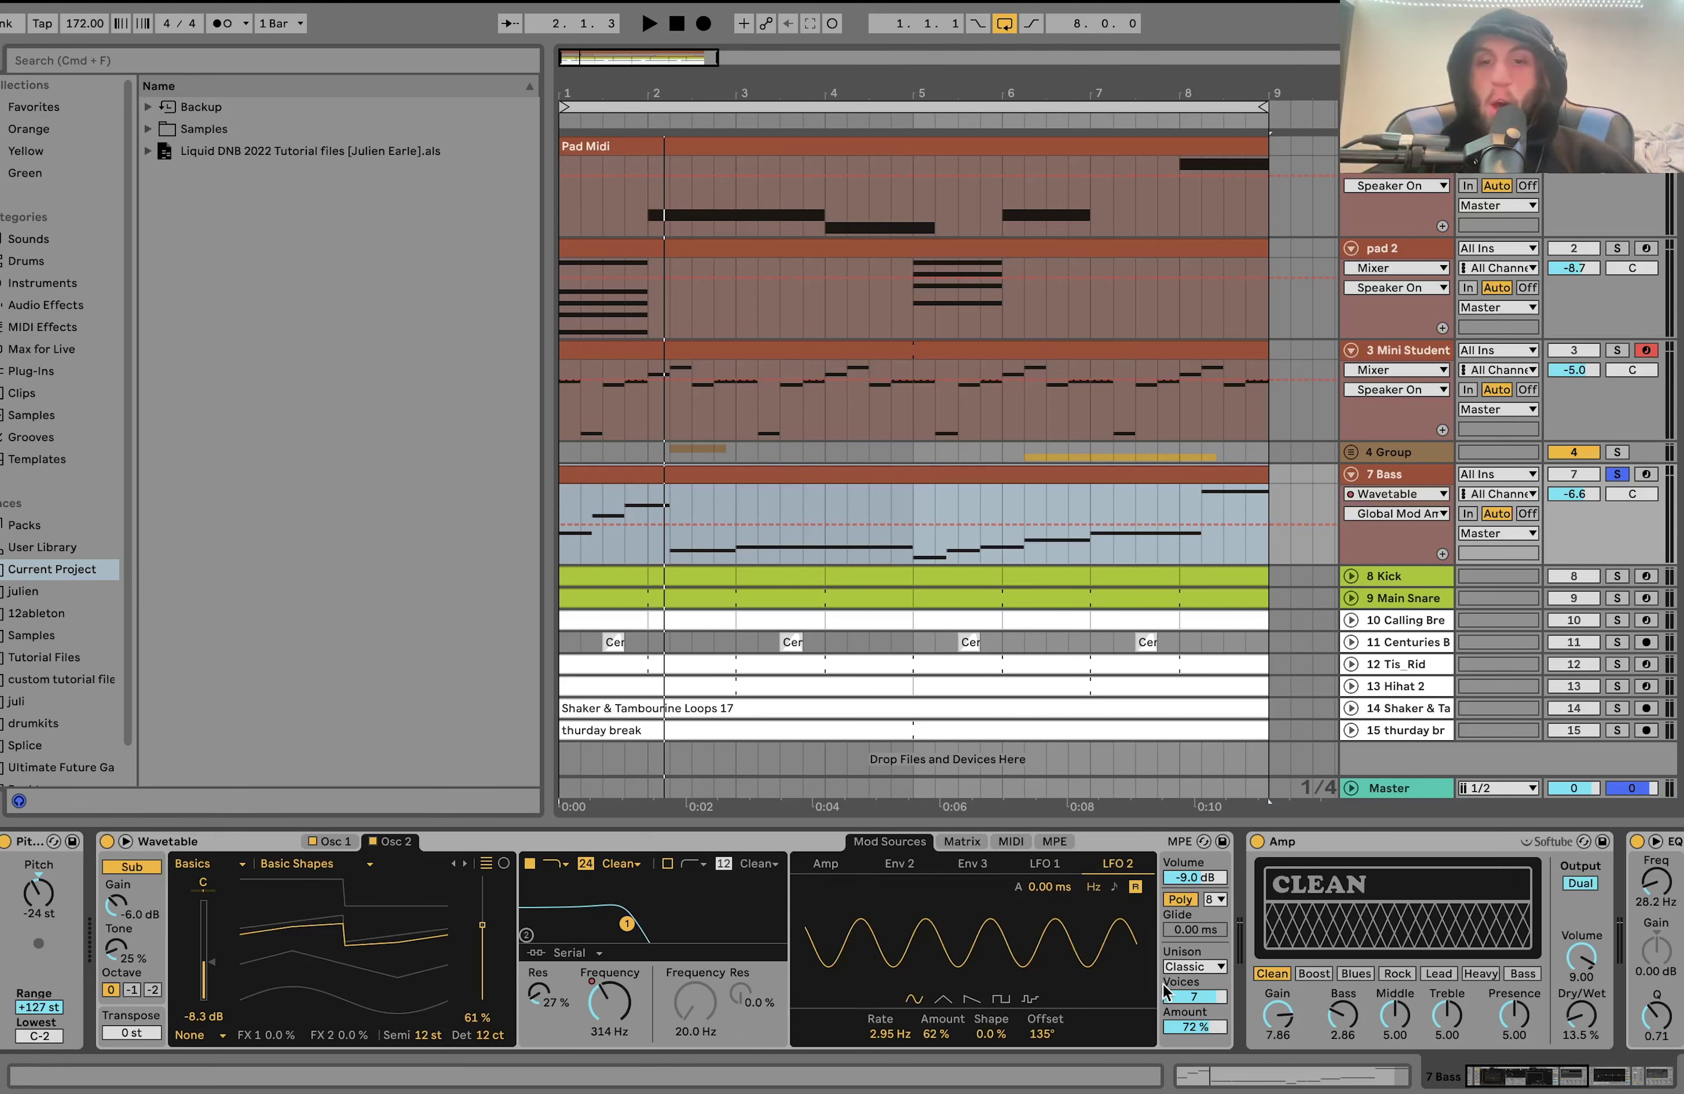
scroll(1198, 1001, right, 10)
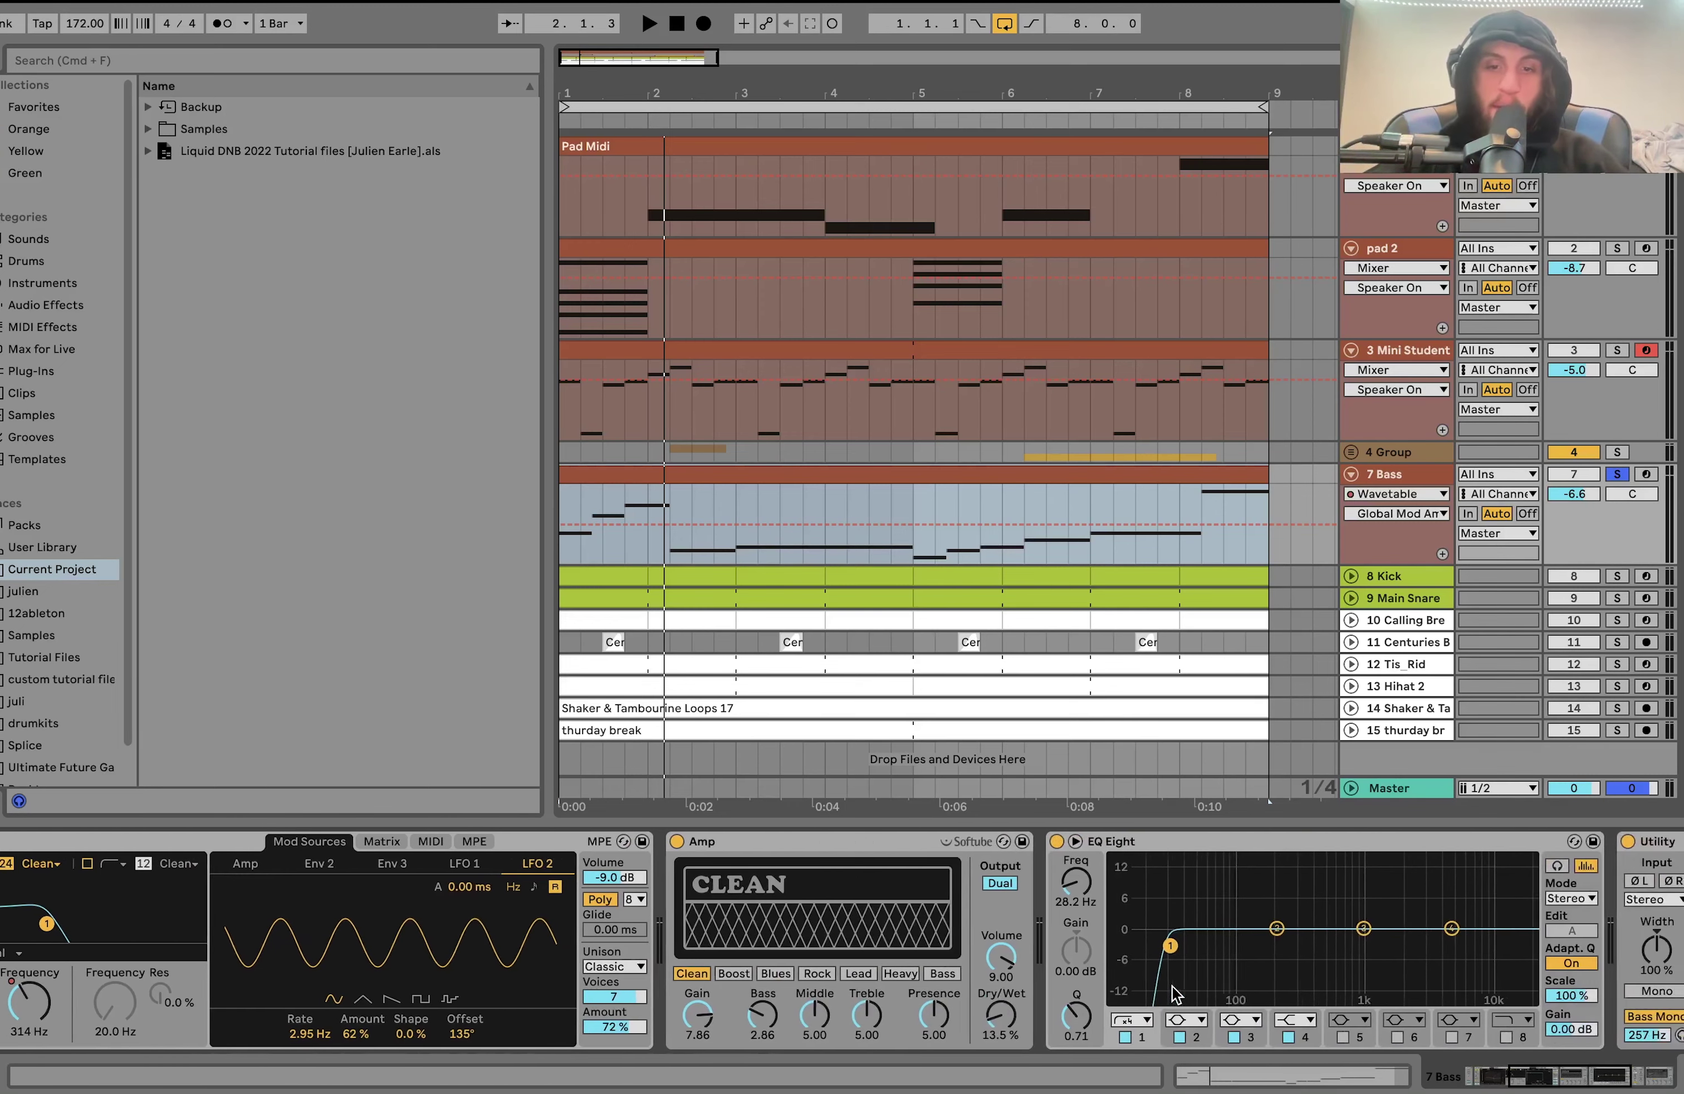
click(411, 841)
key(space)
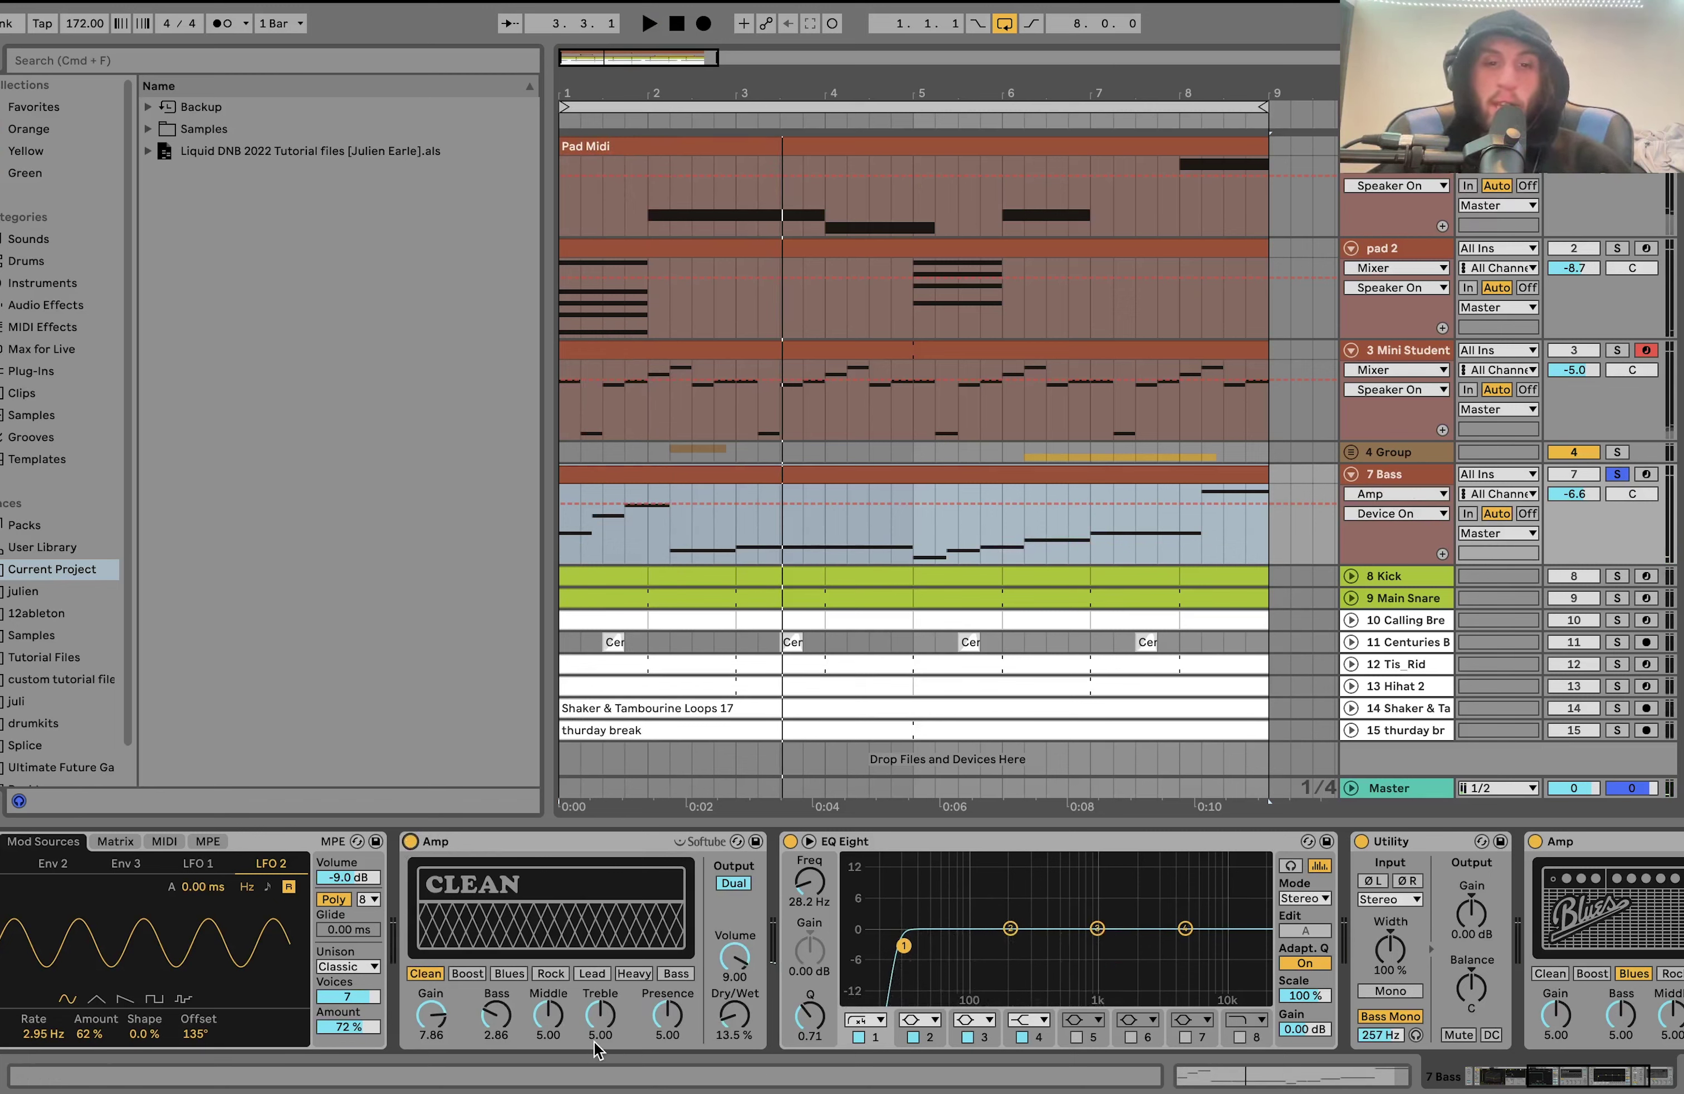
Compare the soloed bass with the Blues Amp at the end of its device chain switched off and on.
scroll(594, 1047, right, 5)
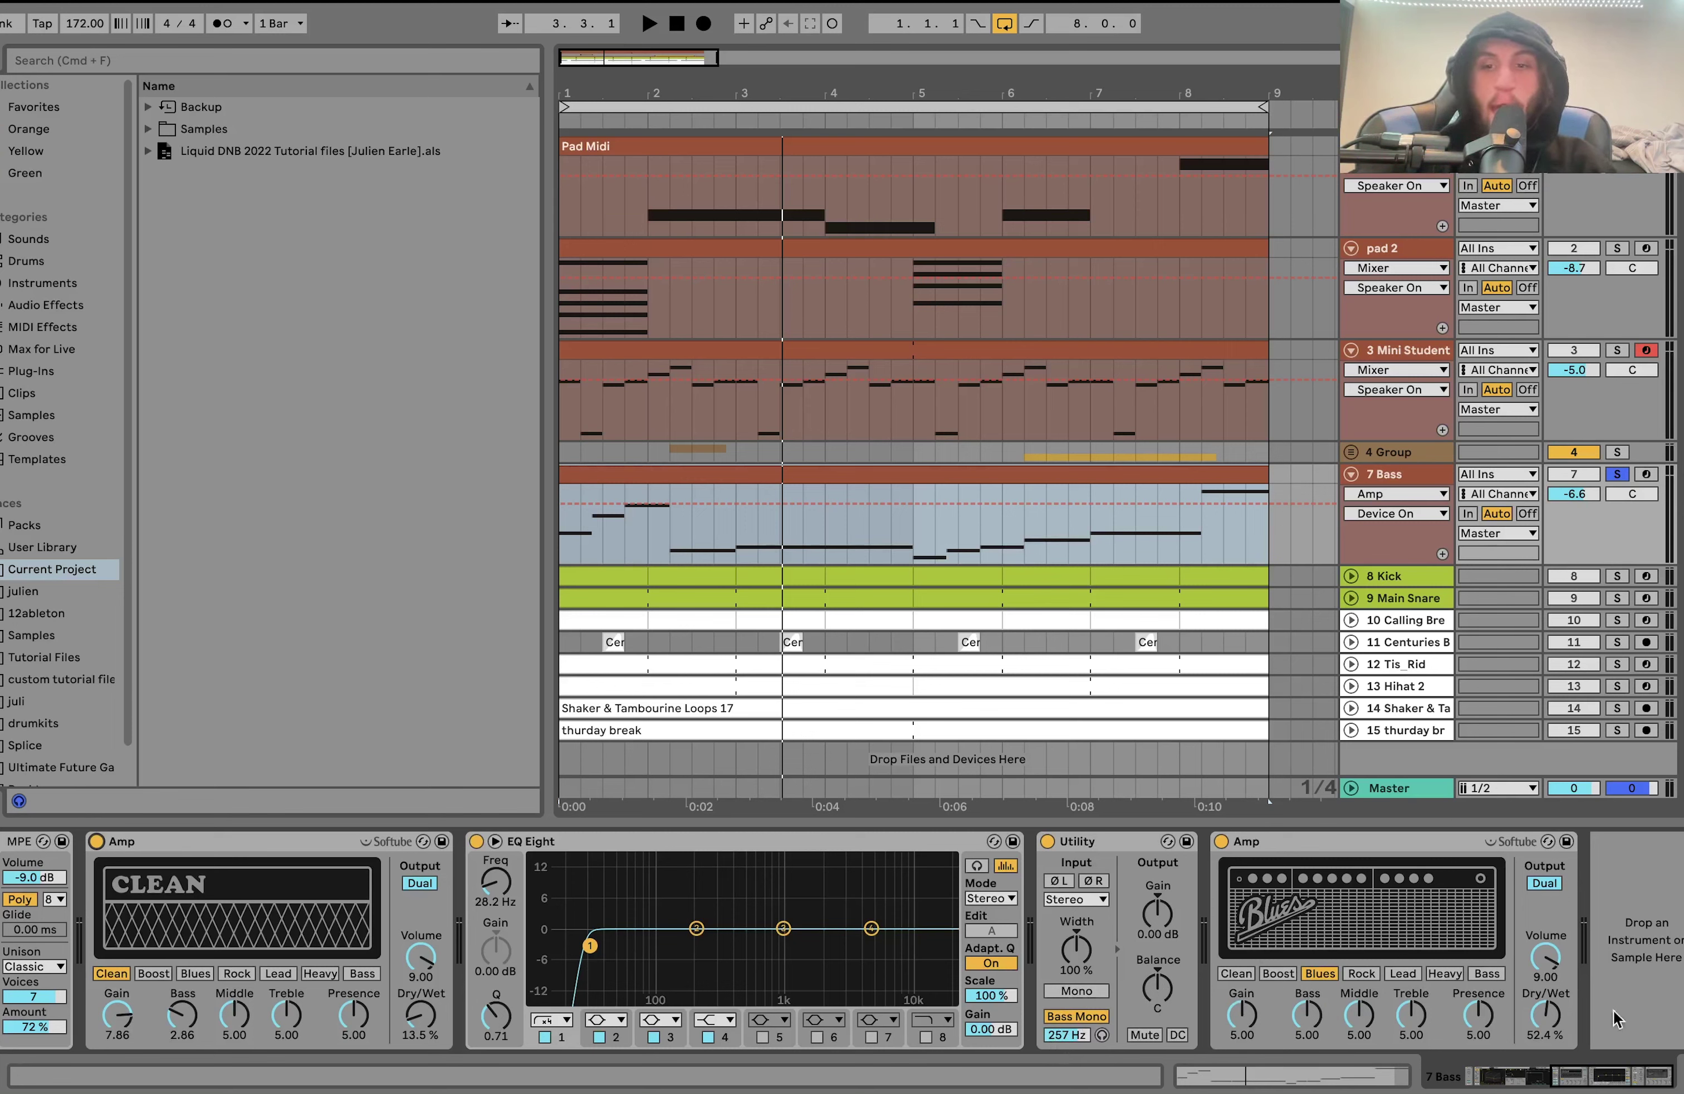
click(1221, 842)
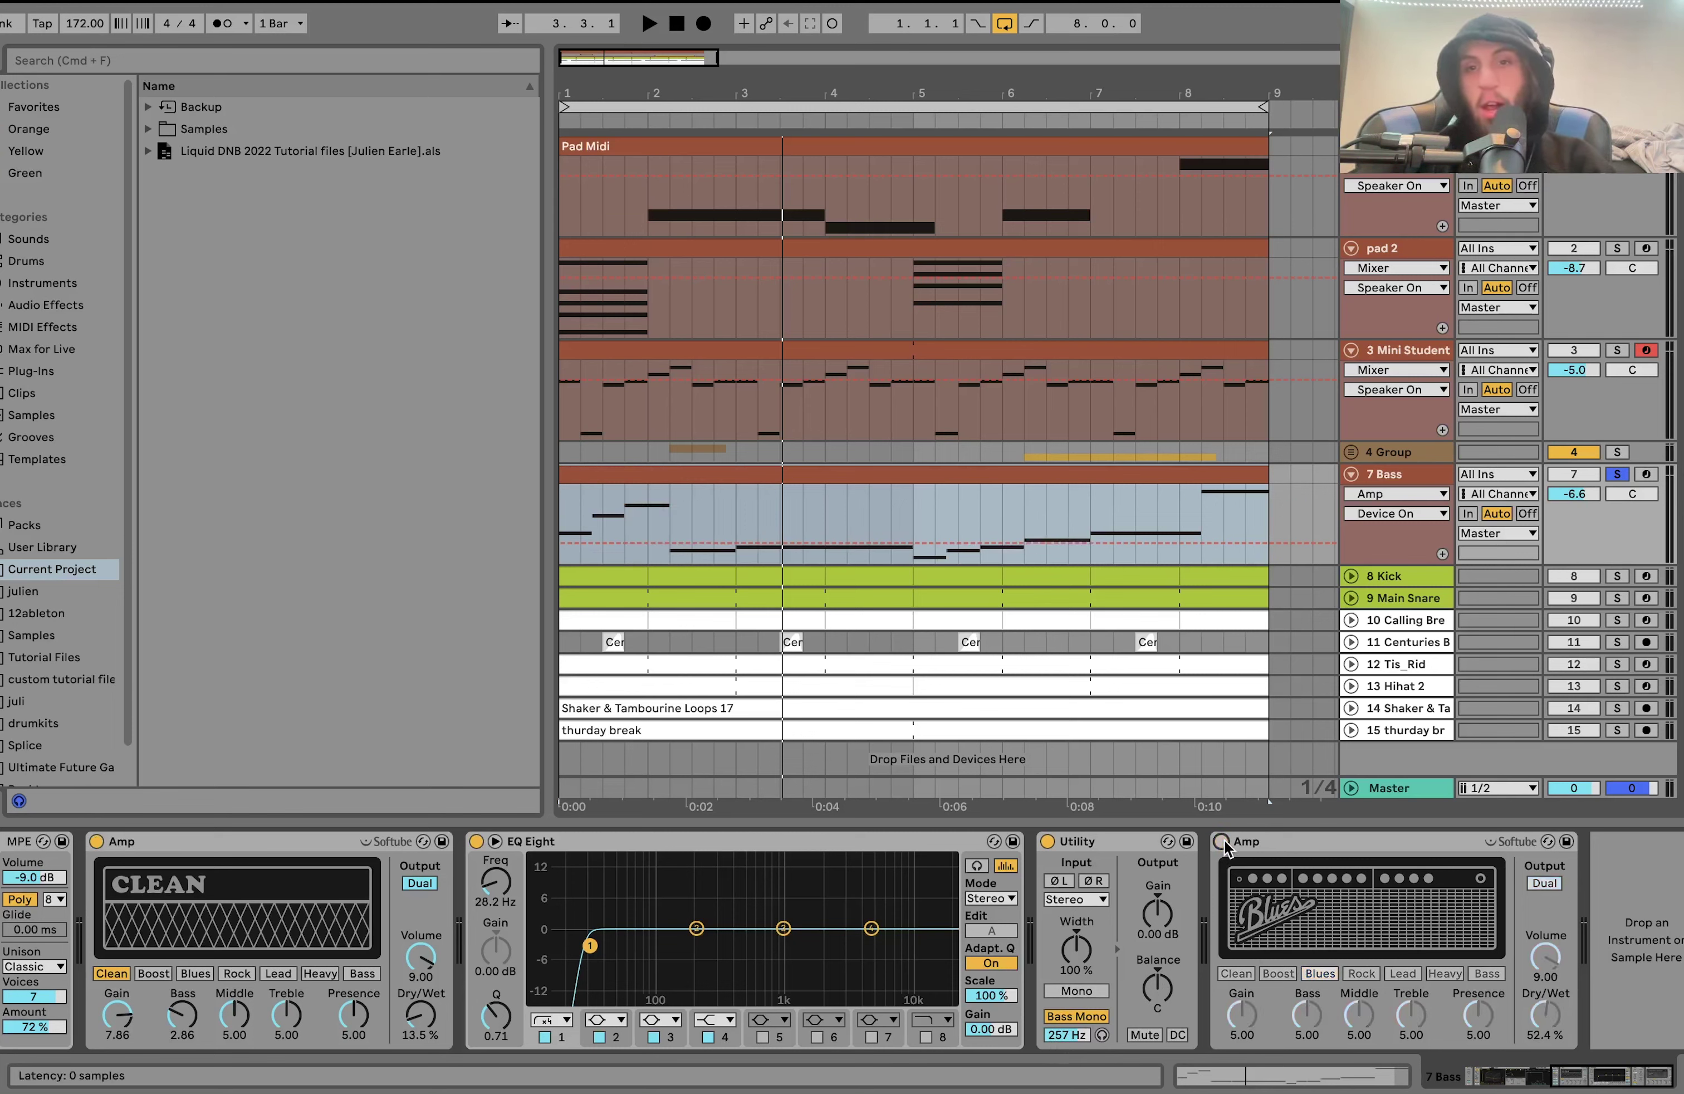
key(space)
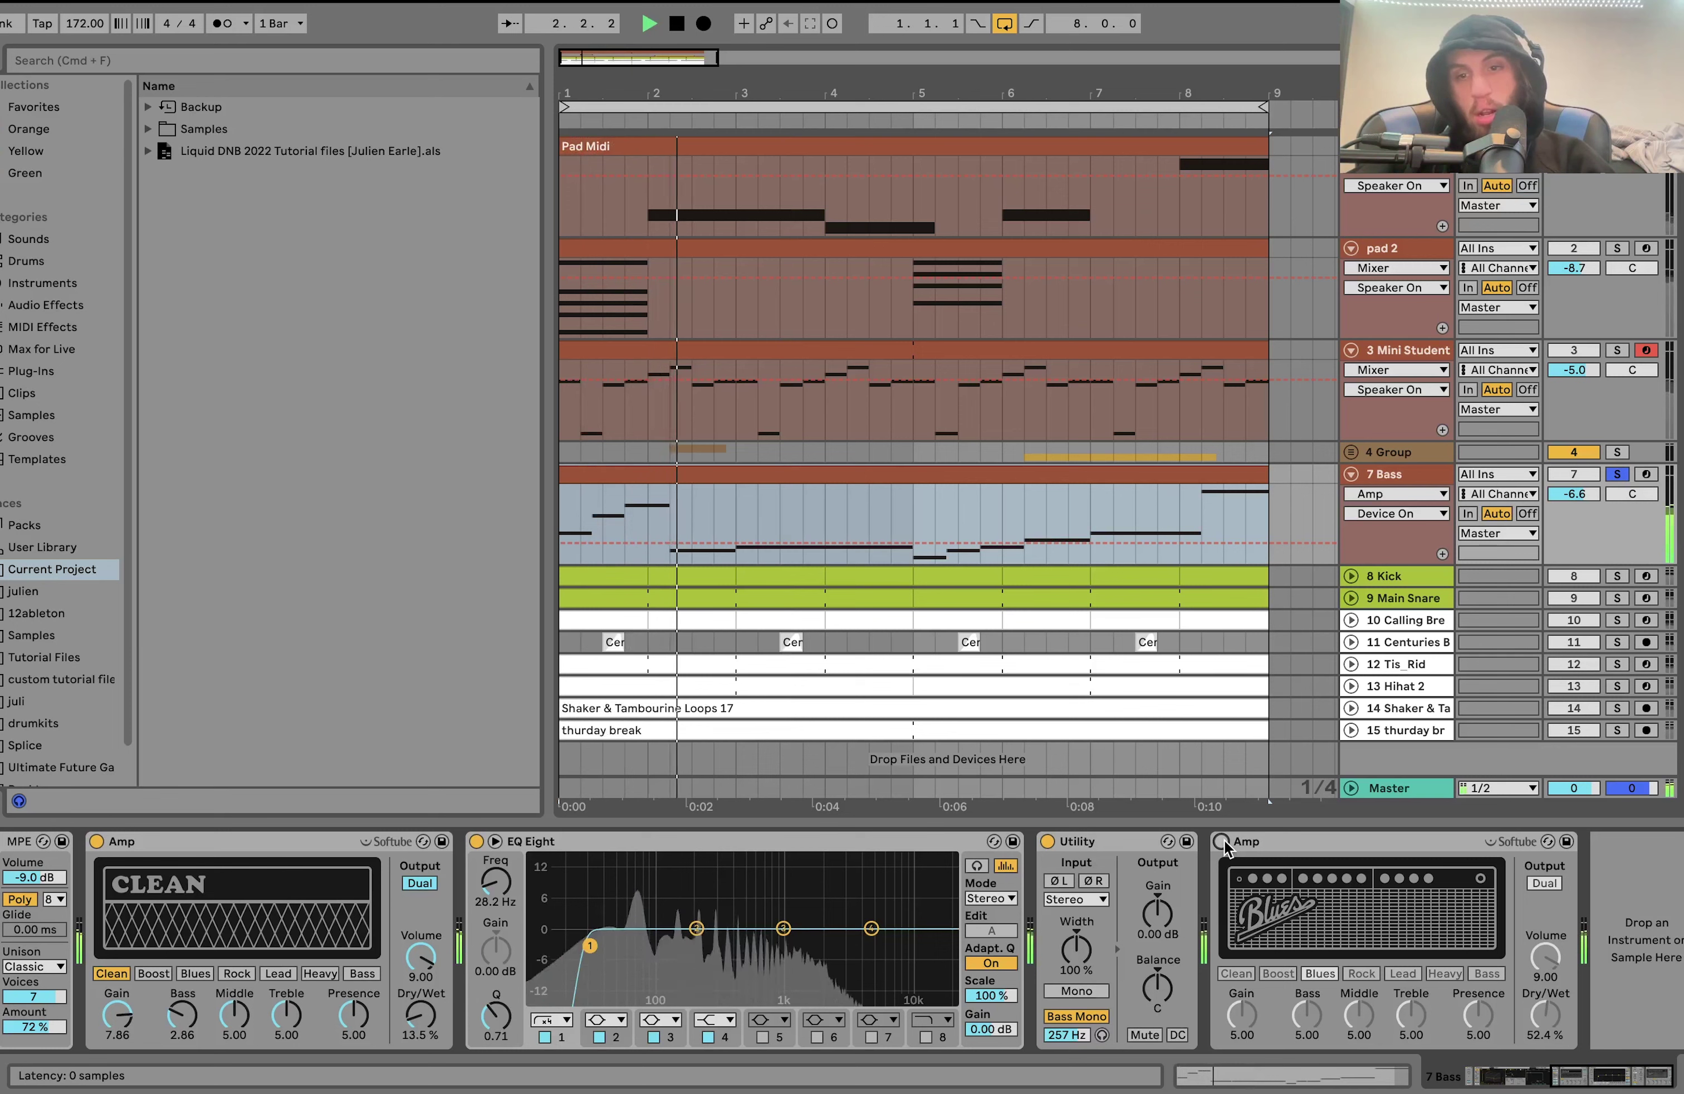
click(1222, 842)
key(space)
key(space)
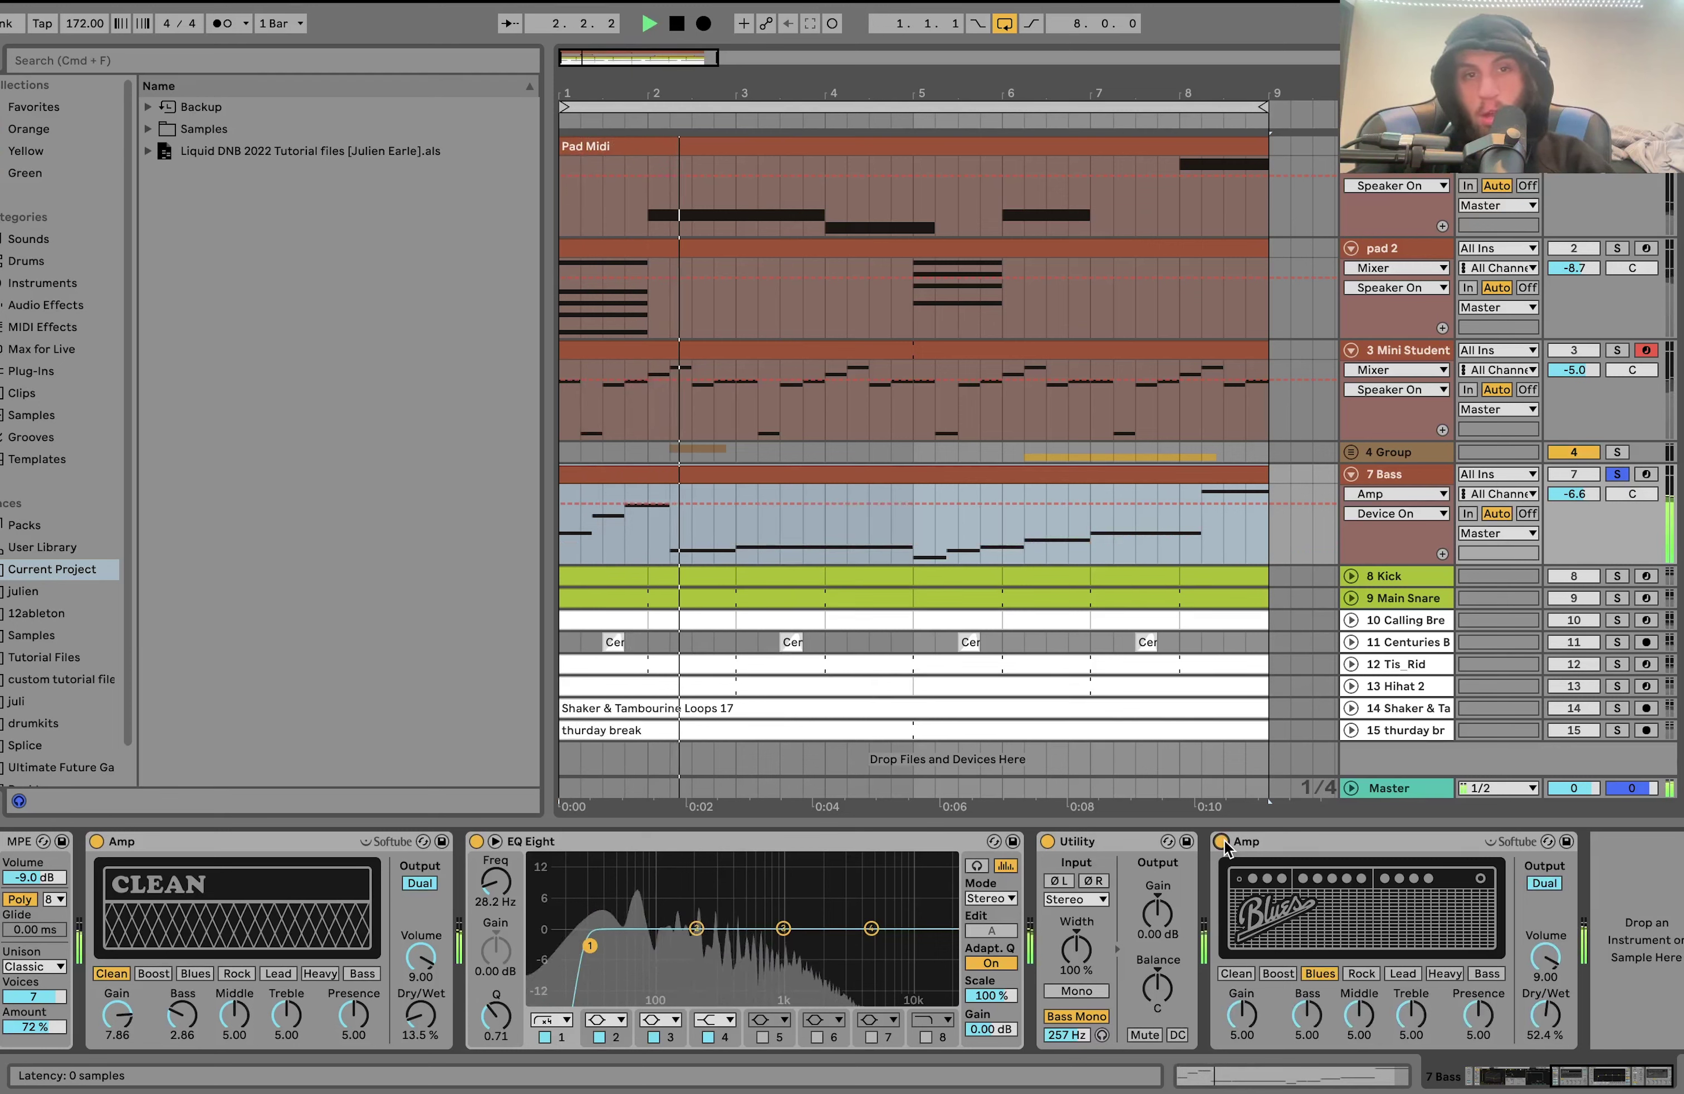
key(space)
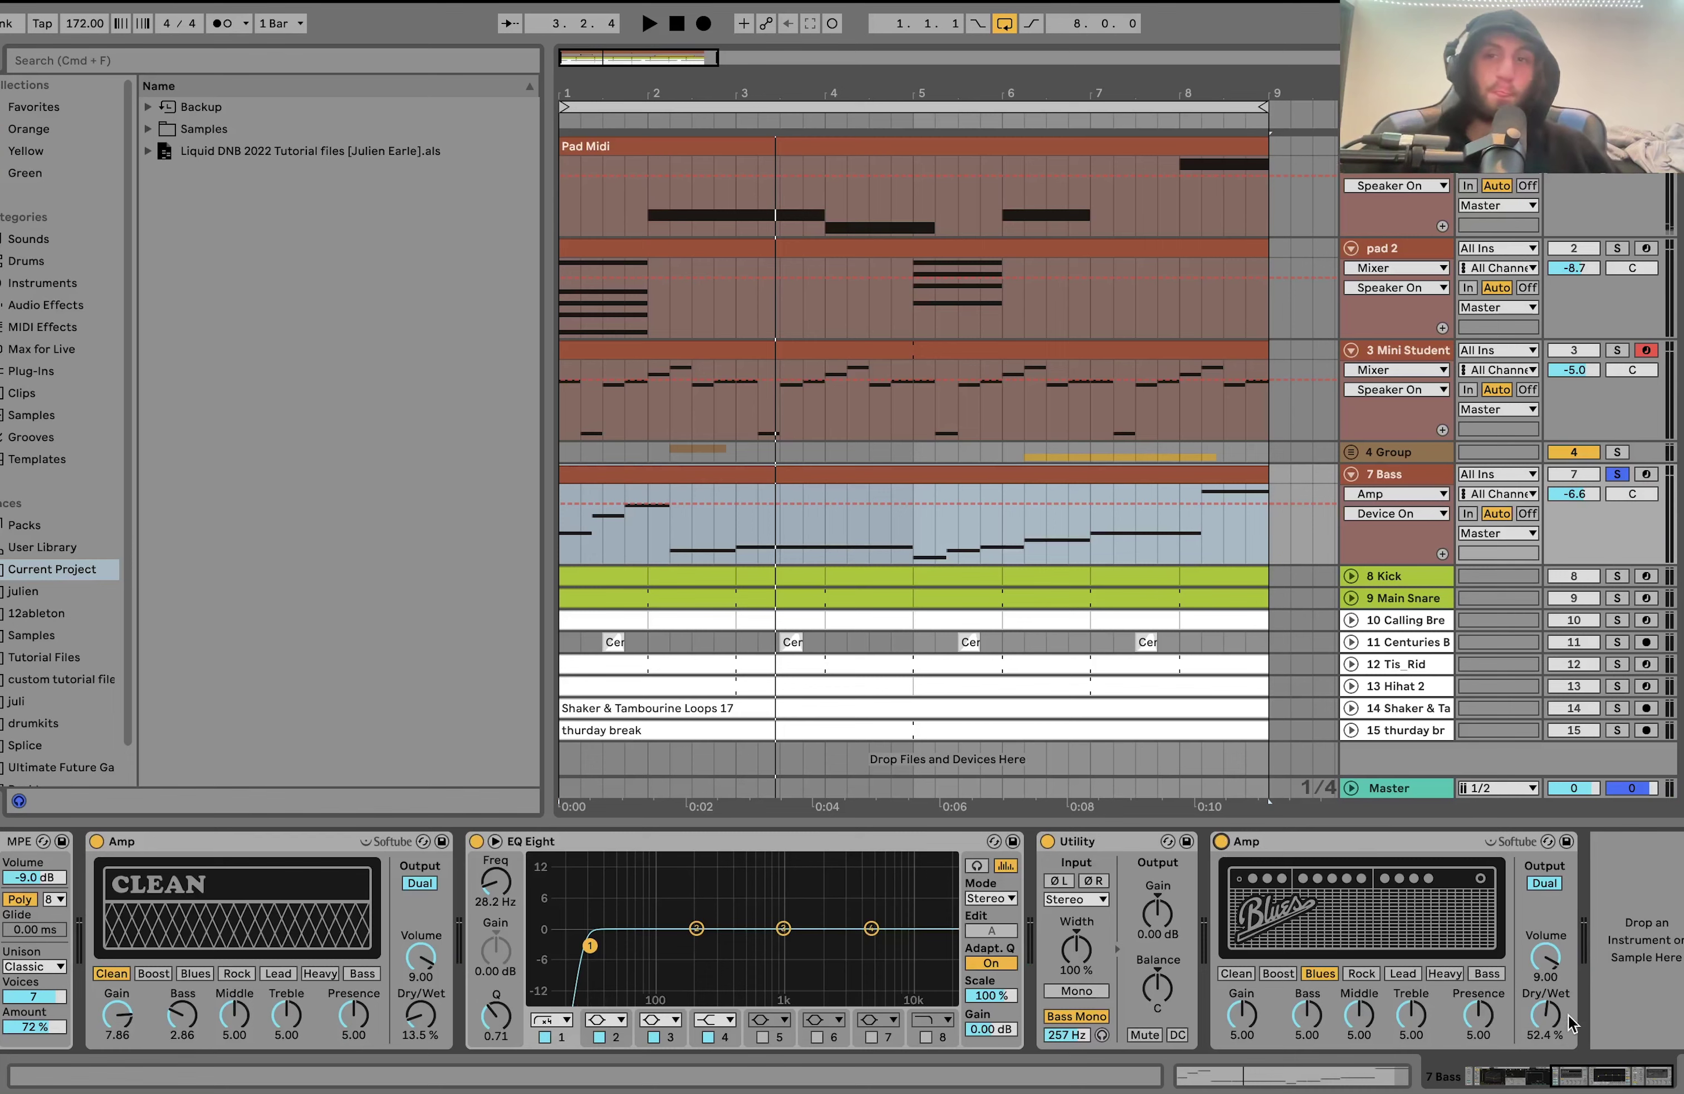
Solo the drum tracks from 8 Kick through 15 thurday break together and play them.
click(1413, 580)
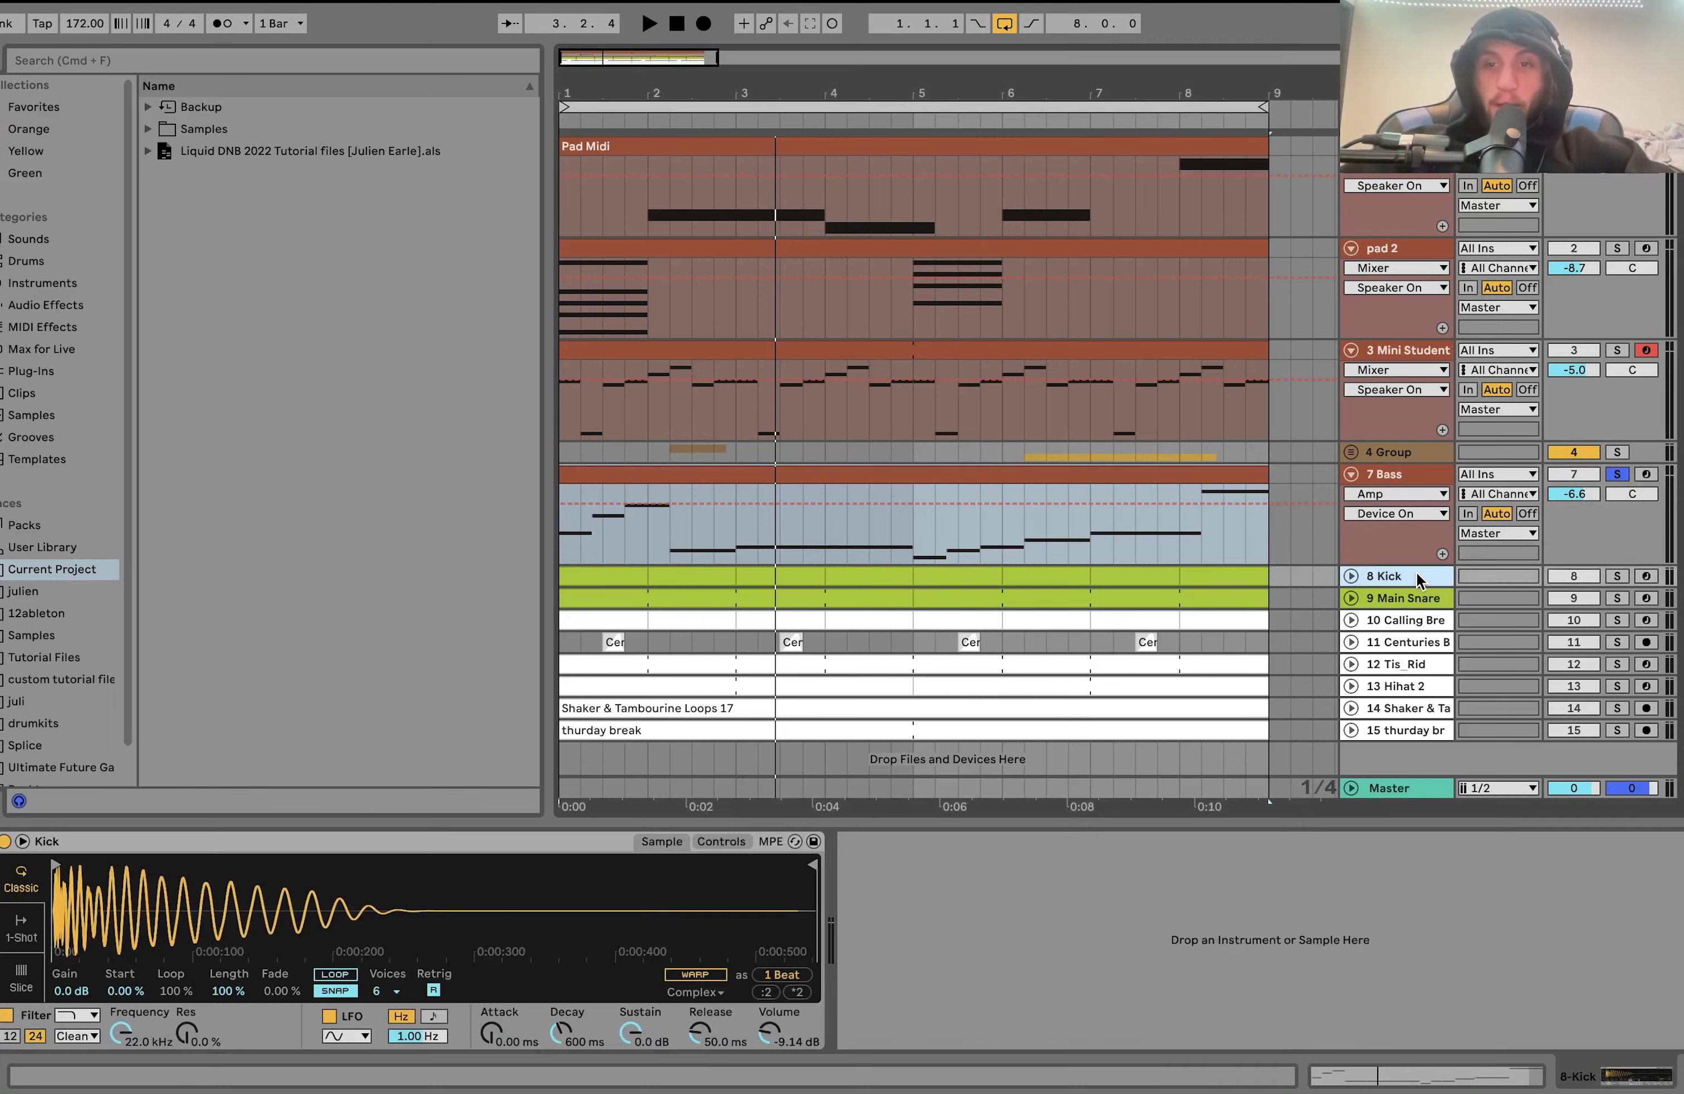
shift+click(1410, 736)
click(1617, 730)
key(space)
scroll(1624, 727, down, 1)
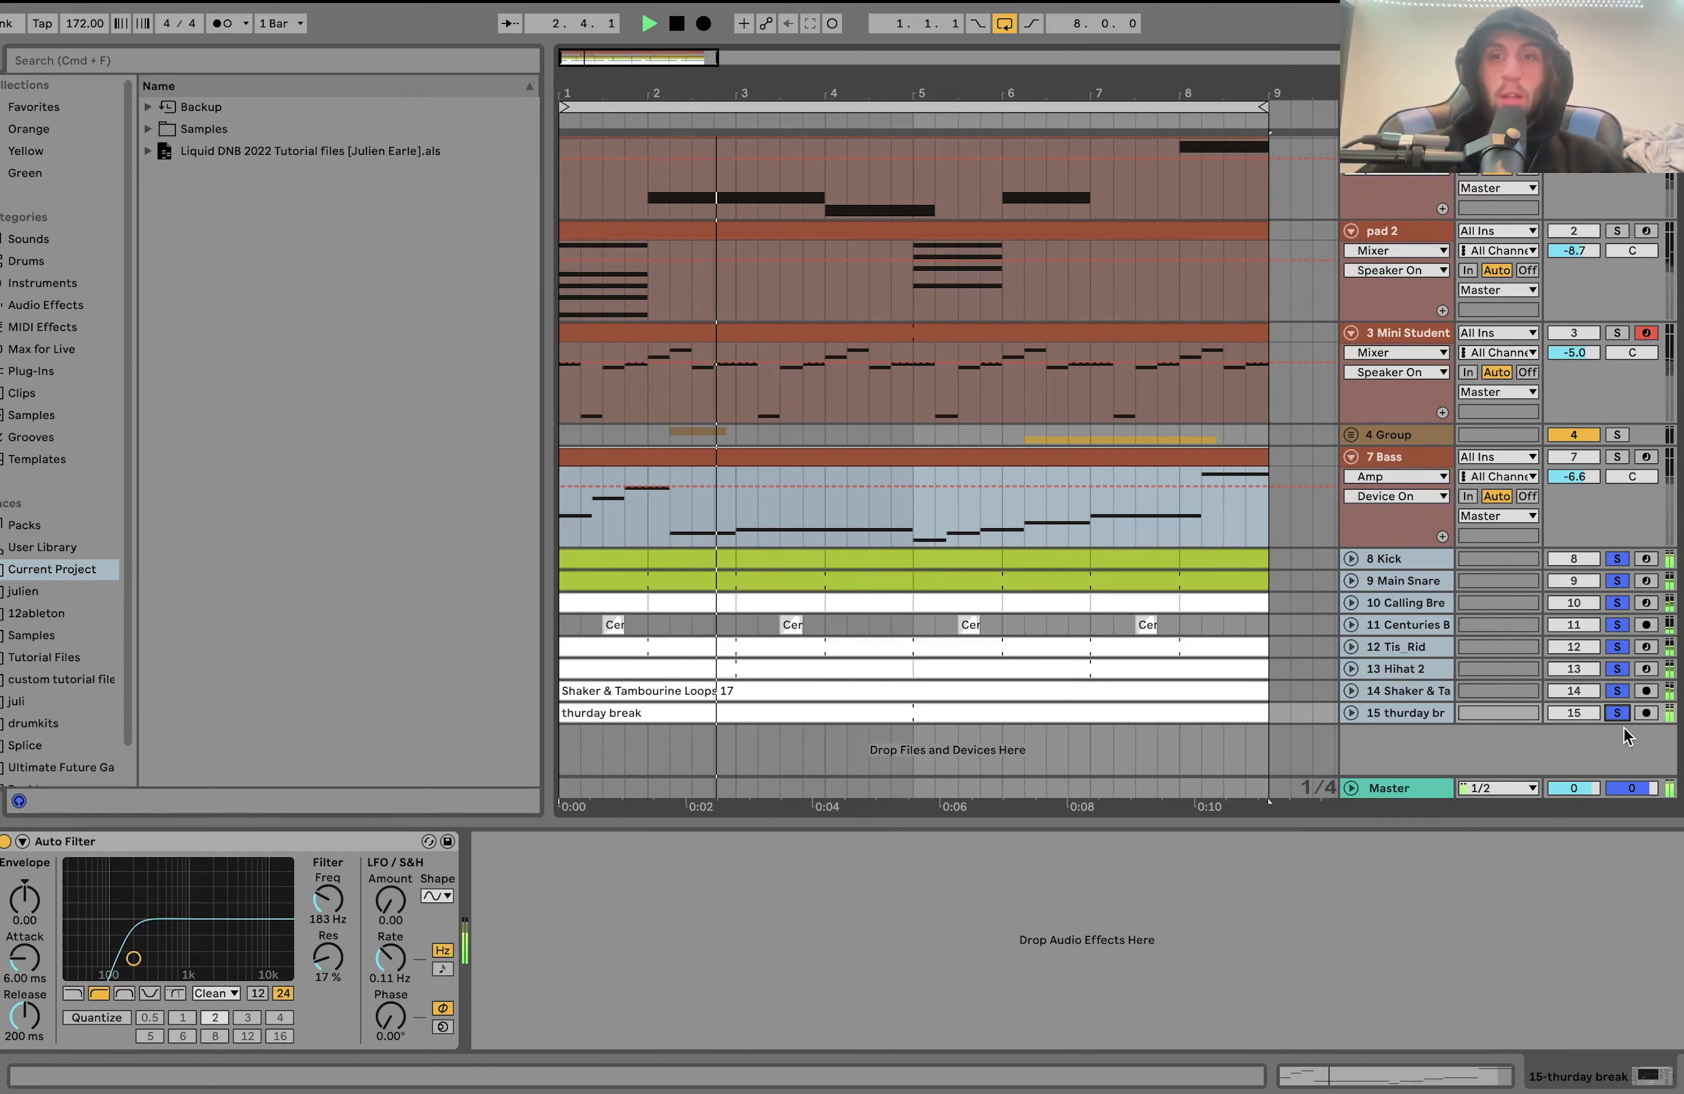
key(space)
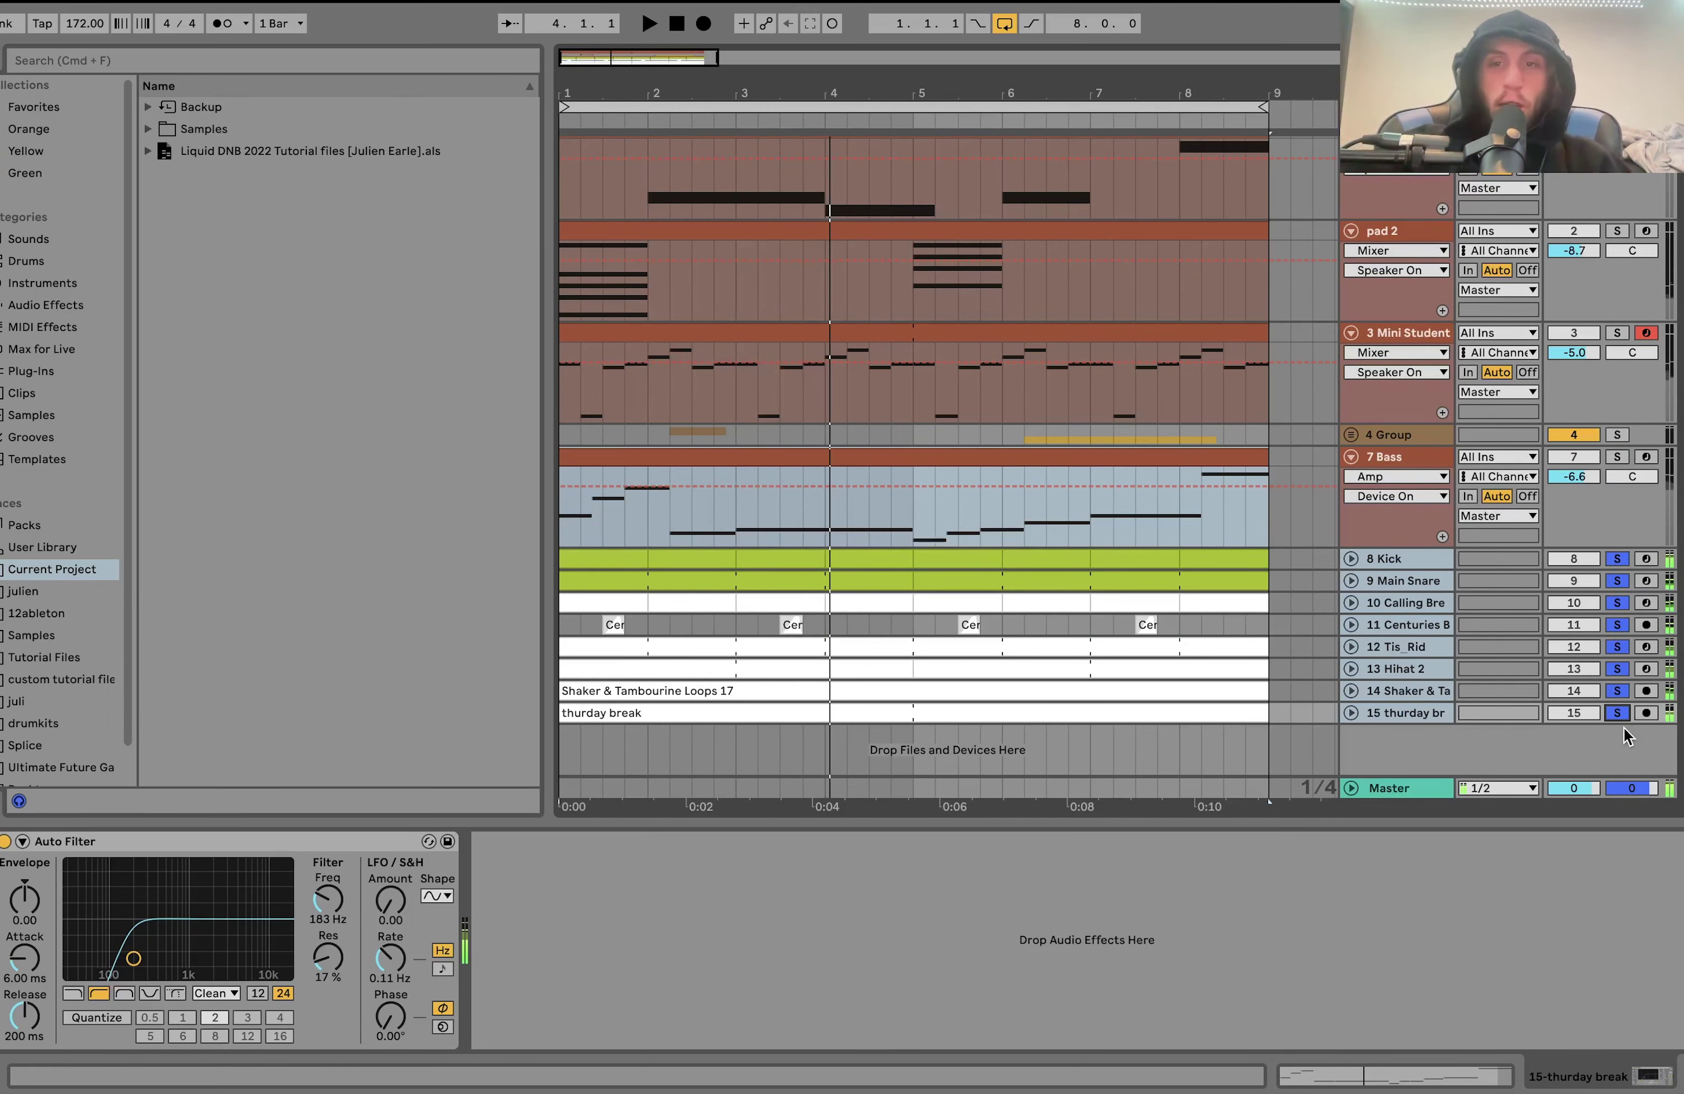
Unfold the drum tracks from 8 Kick through 15 thurday break in the arrangement.
click(1349, 558)
scroll(1346, 550, up, 10)
scroll(1347, 558, down, 2)
scroll(1348, 558, down, 3)
Step through the drum tracks from 9 Main Snare to 15 thurday break and back to 11 Centuries Break, examining their devices.
click(1410, 454)
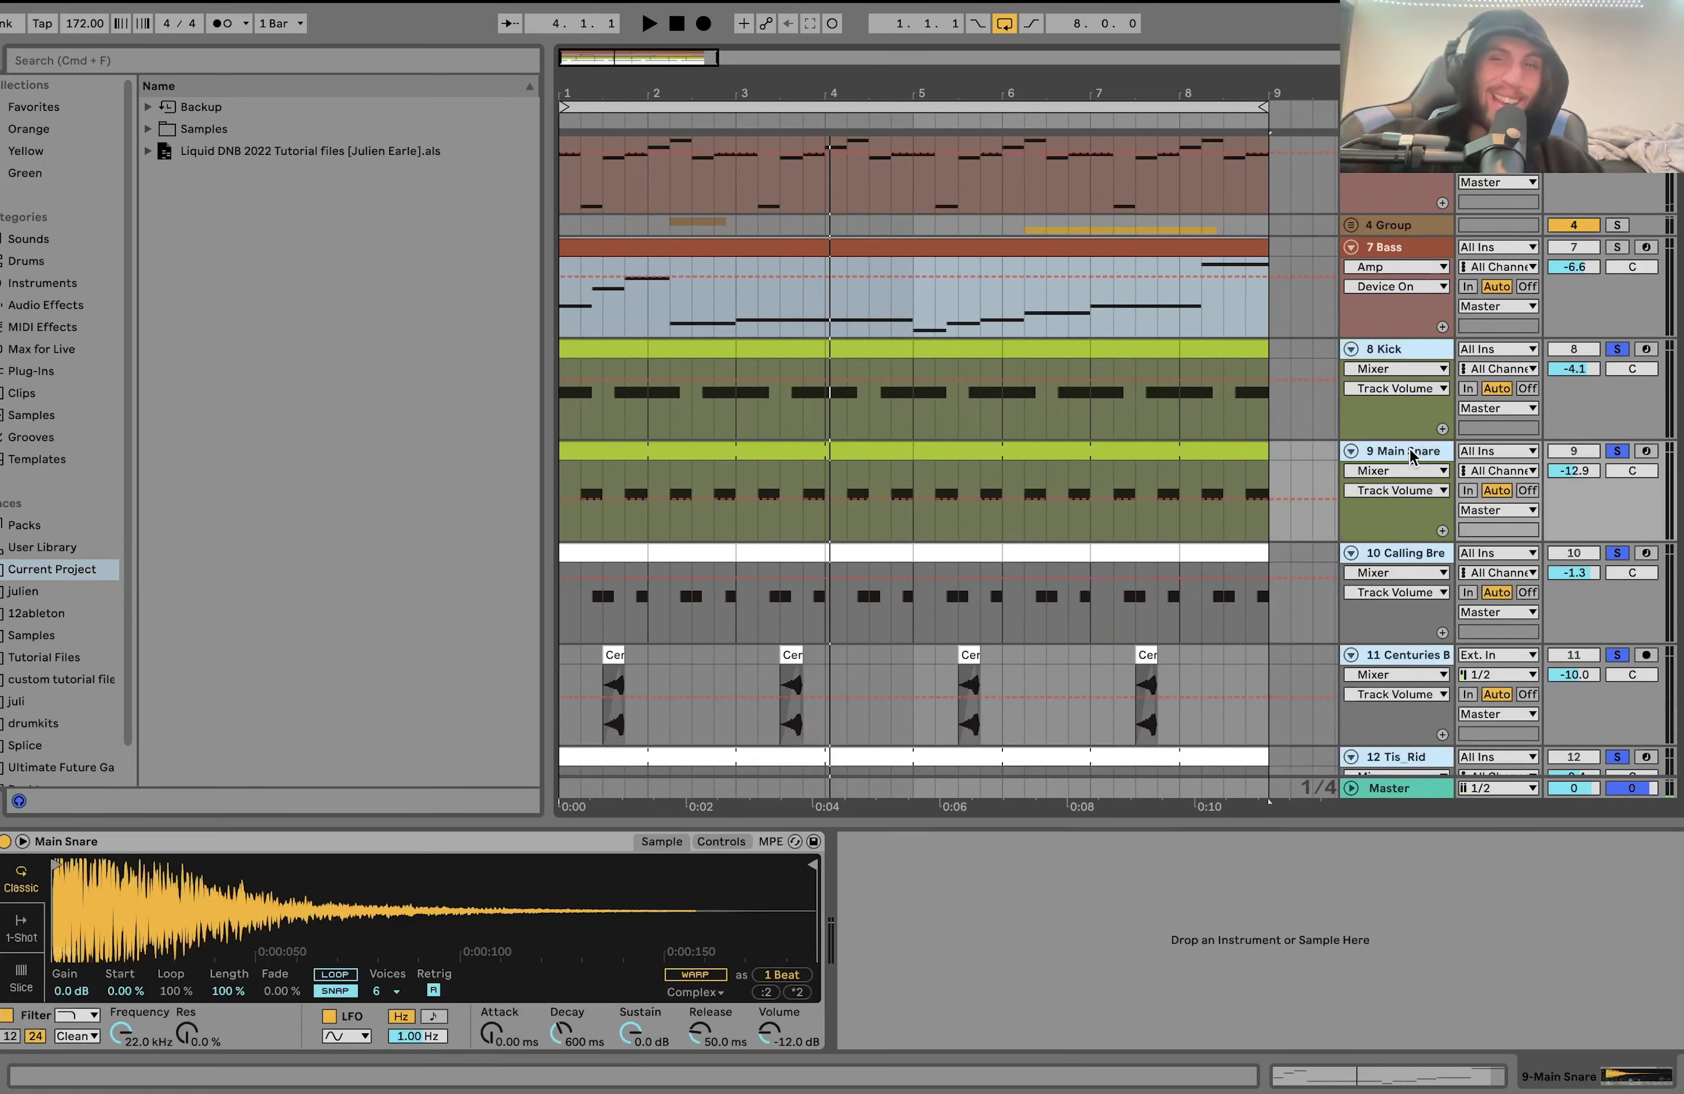
key(Down)
key(Down)
key(Down)
key(Down)
key(Down)
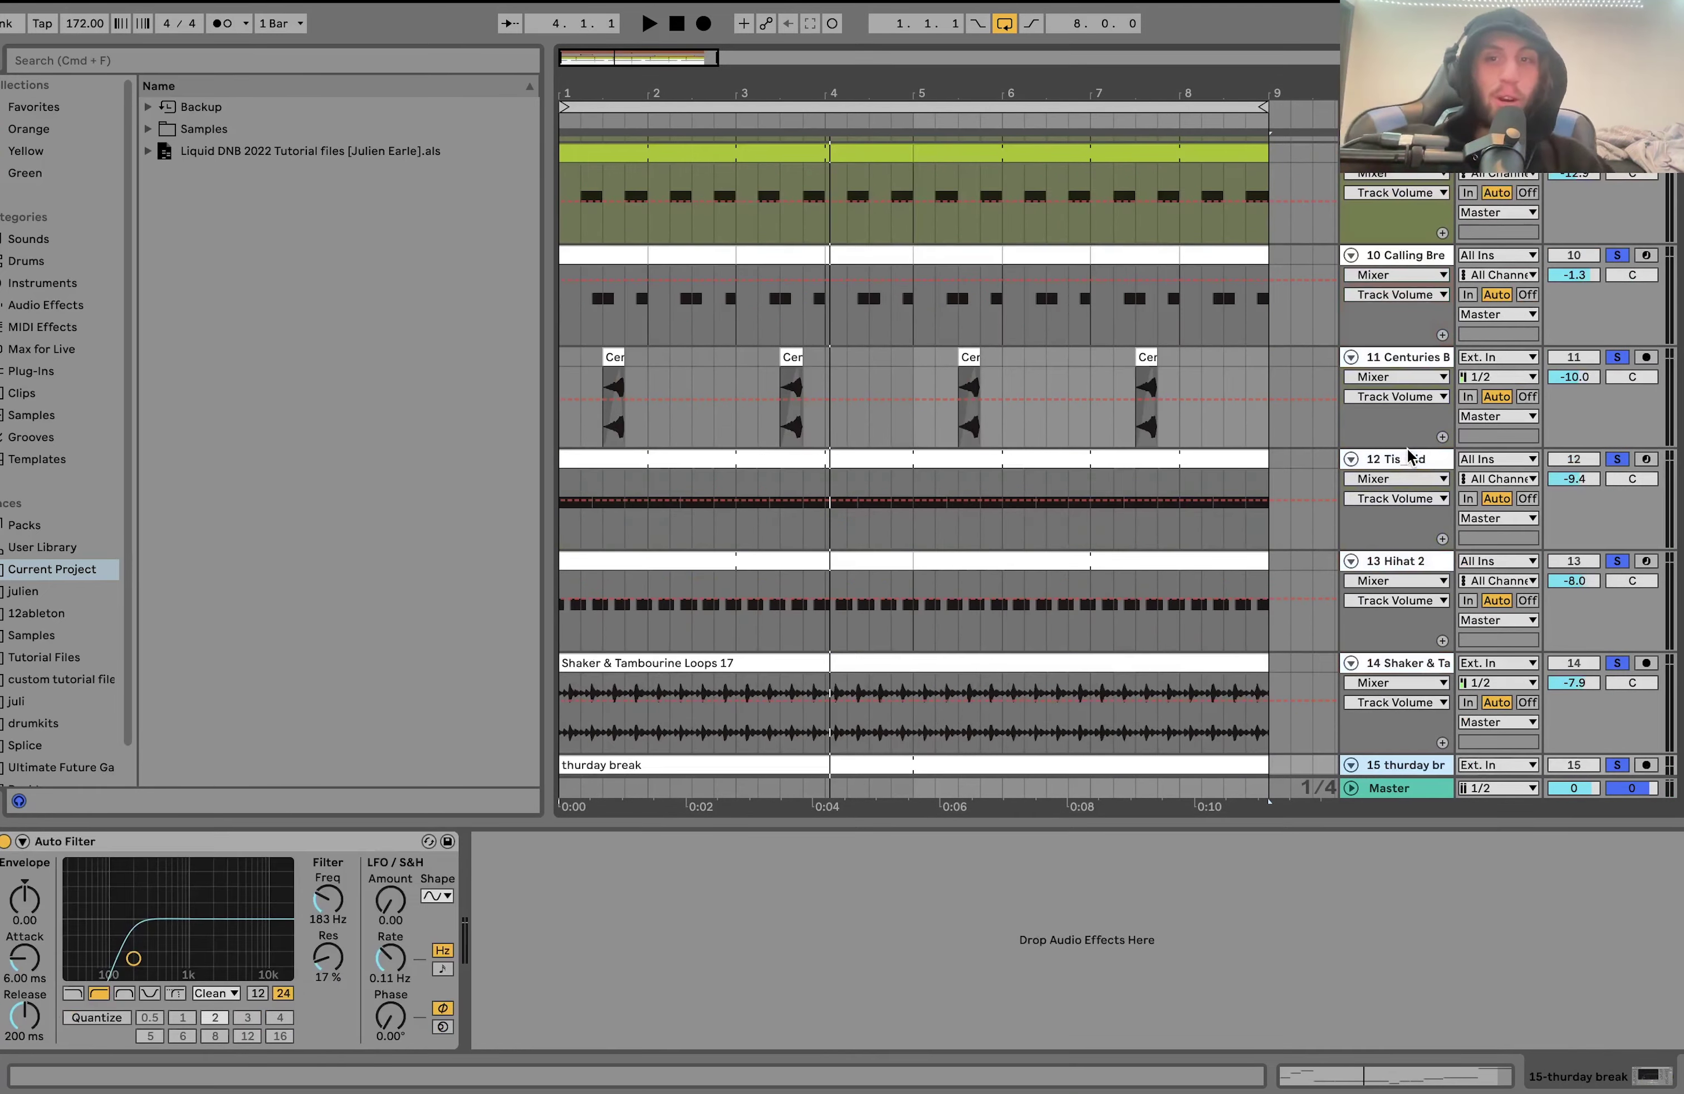
key(Up)
key(Up)
key(Up)
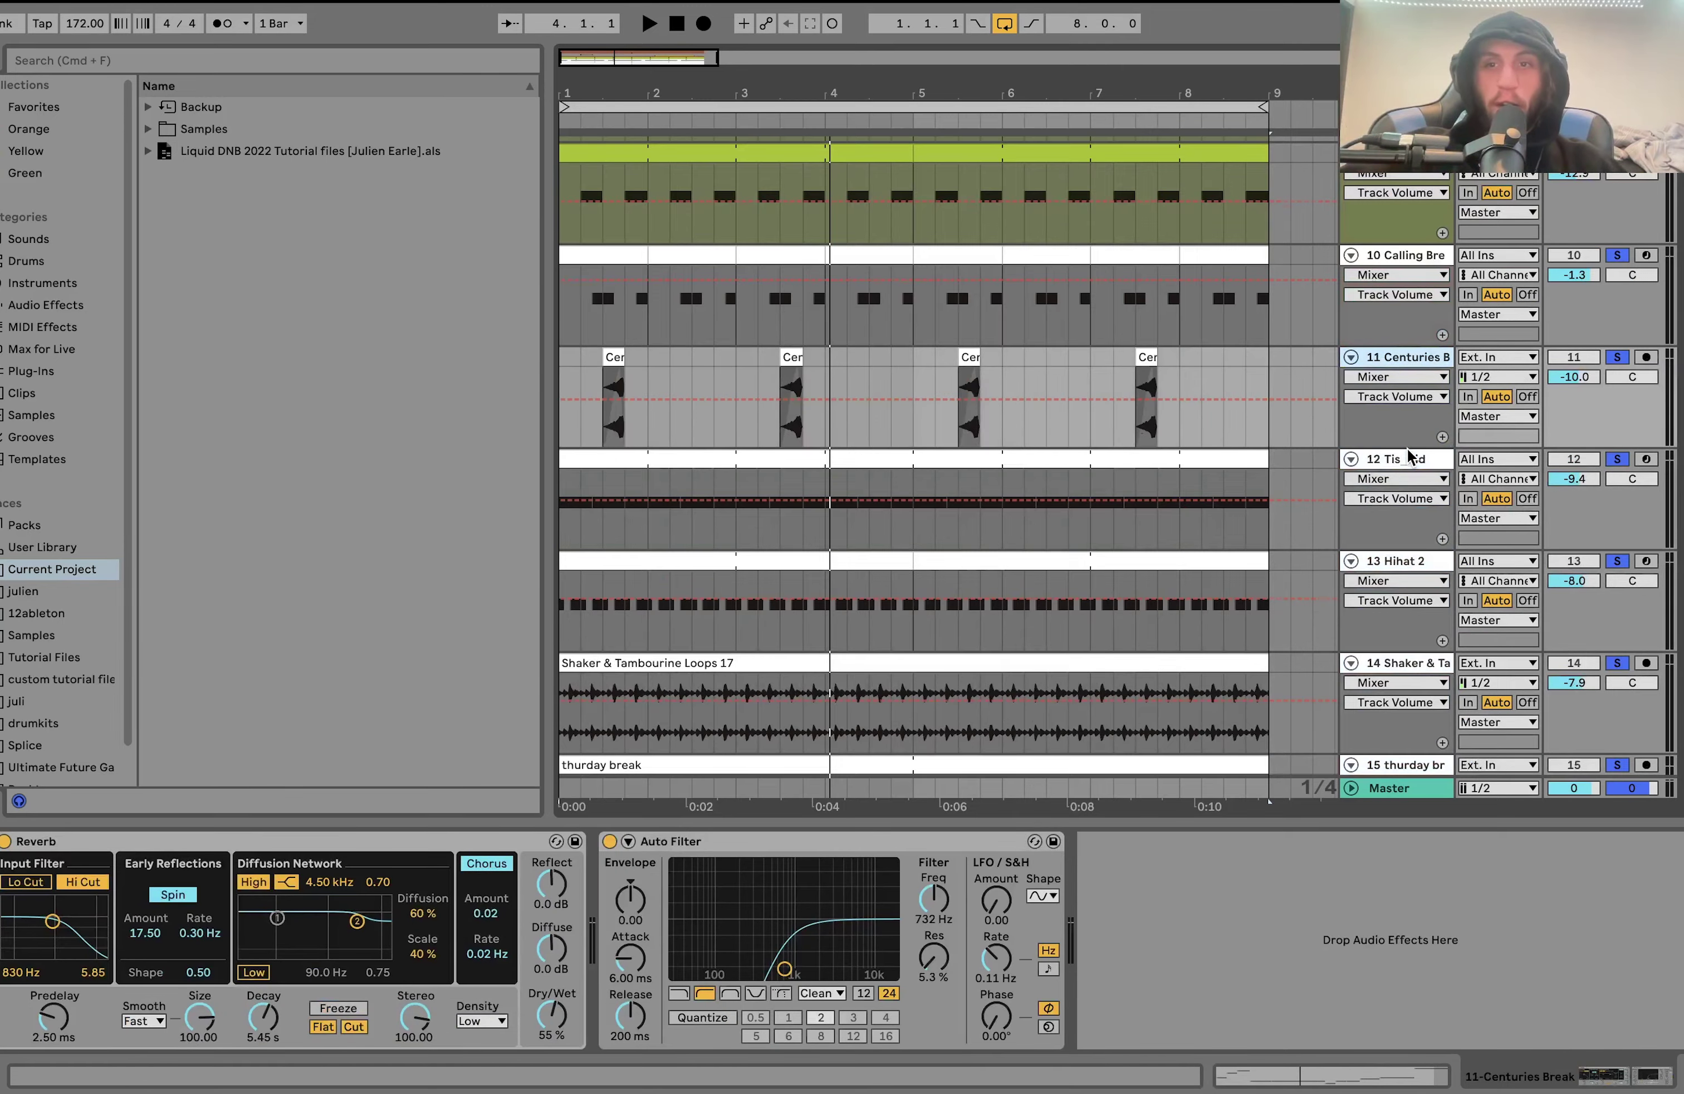
Look over the patterns of the unfolded drum tracks and play the soloed drums.
scroll(1410, 455, up, 6)
scroll(1154, 363, down, 5)
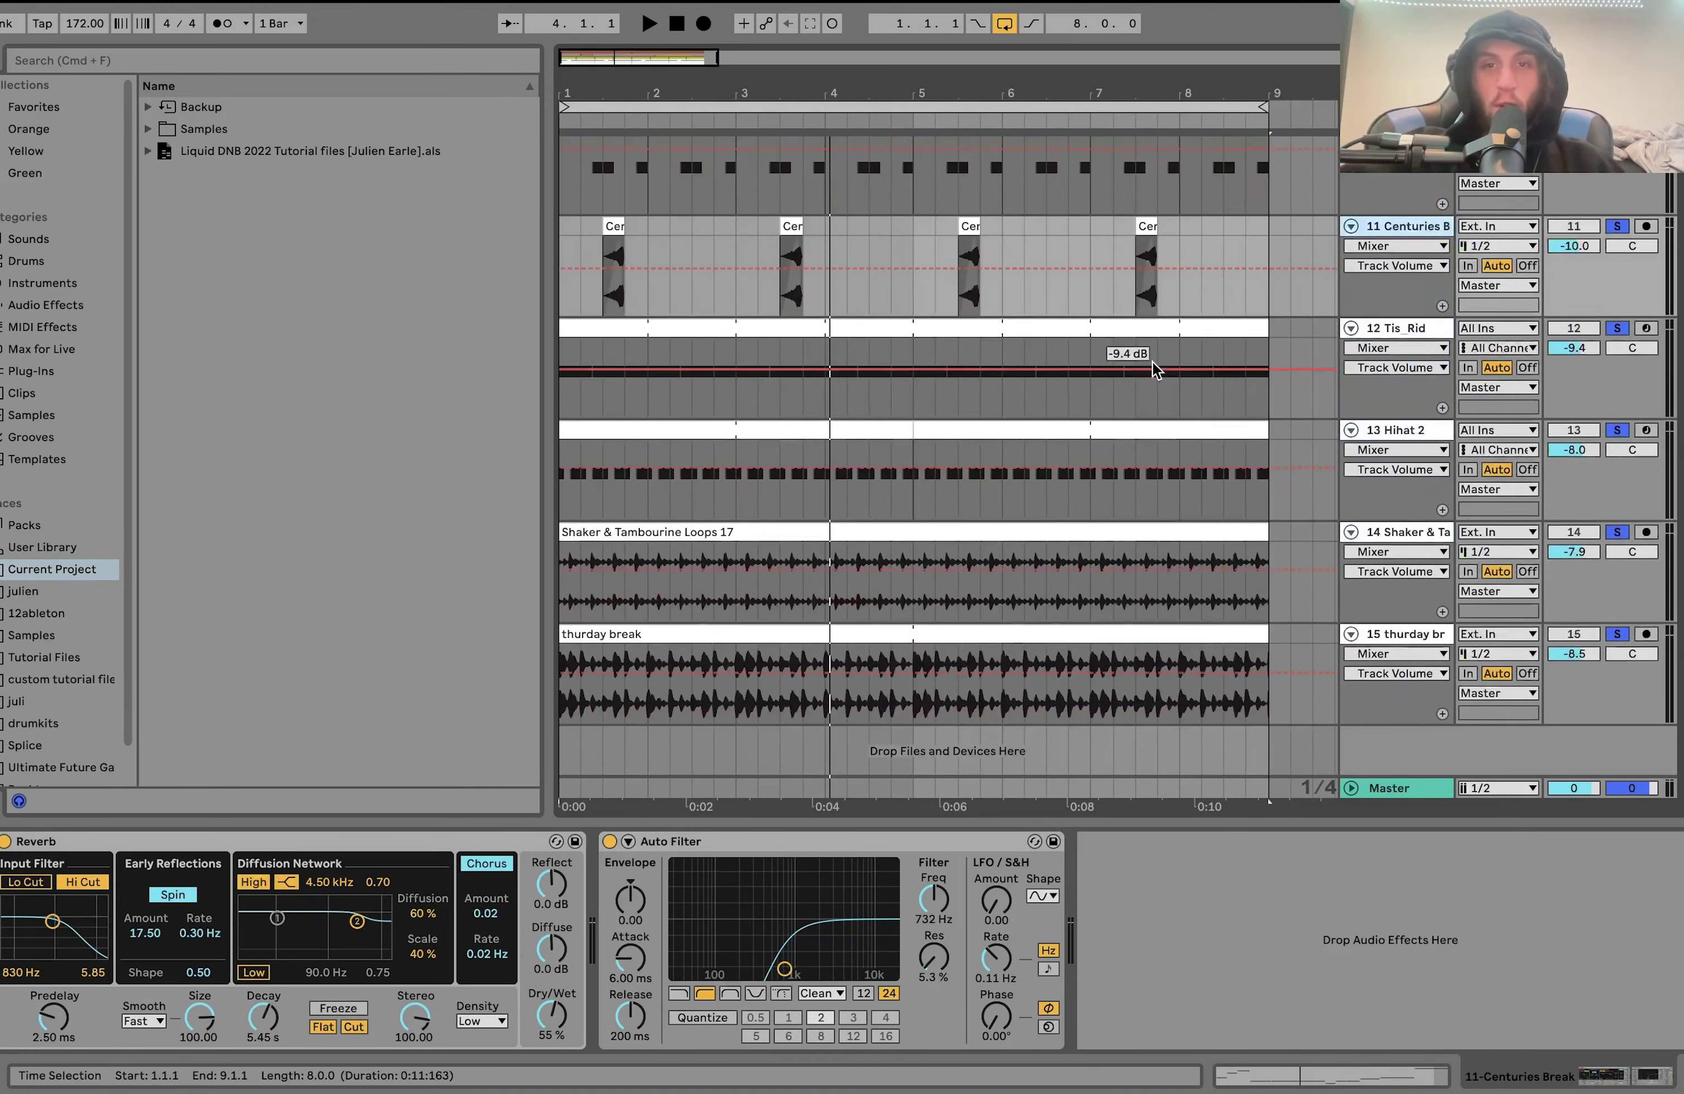
scroll(1155, 370, up, 1)
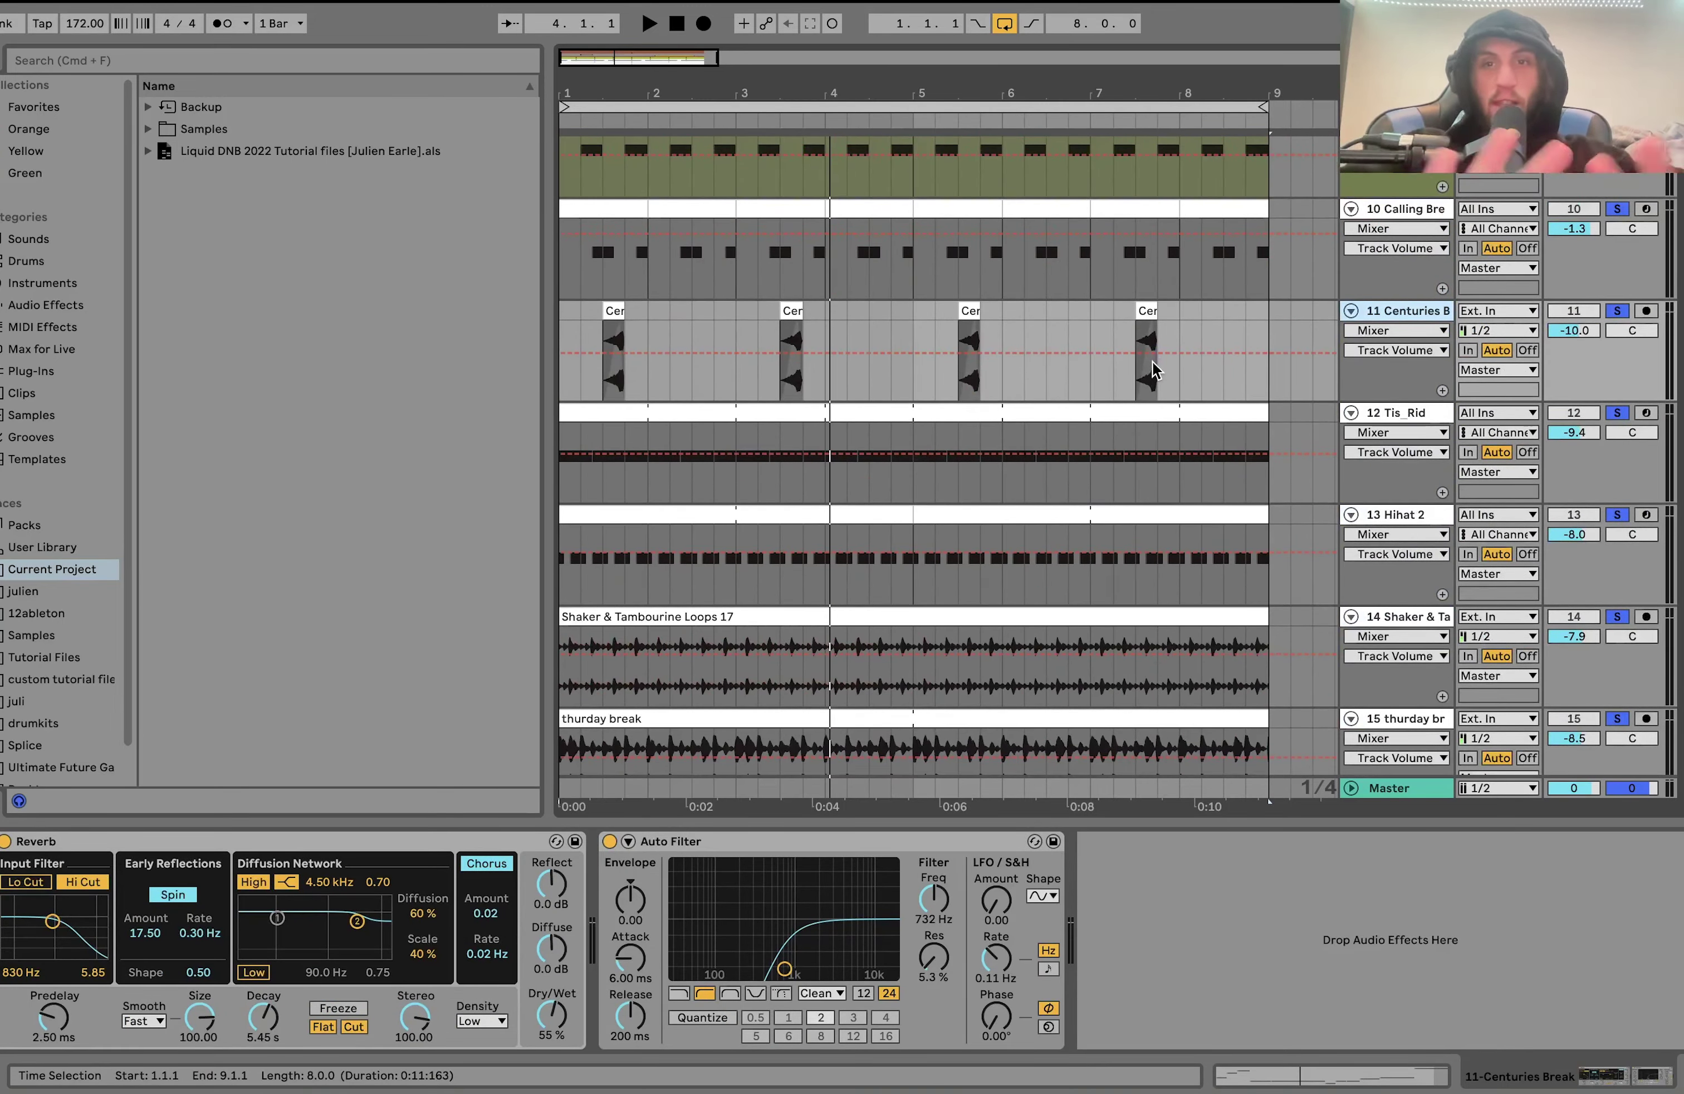
key(space)
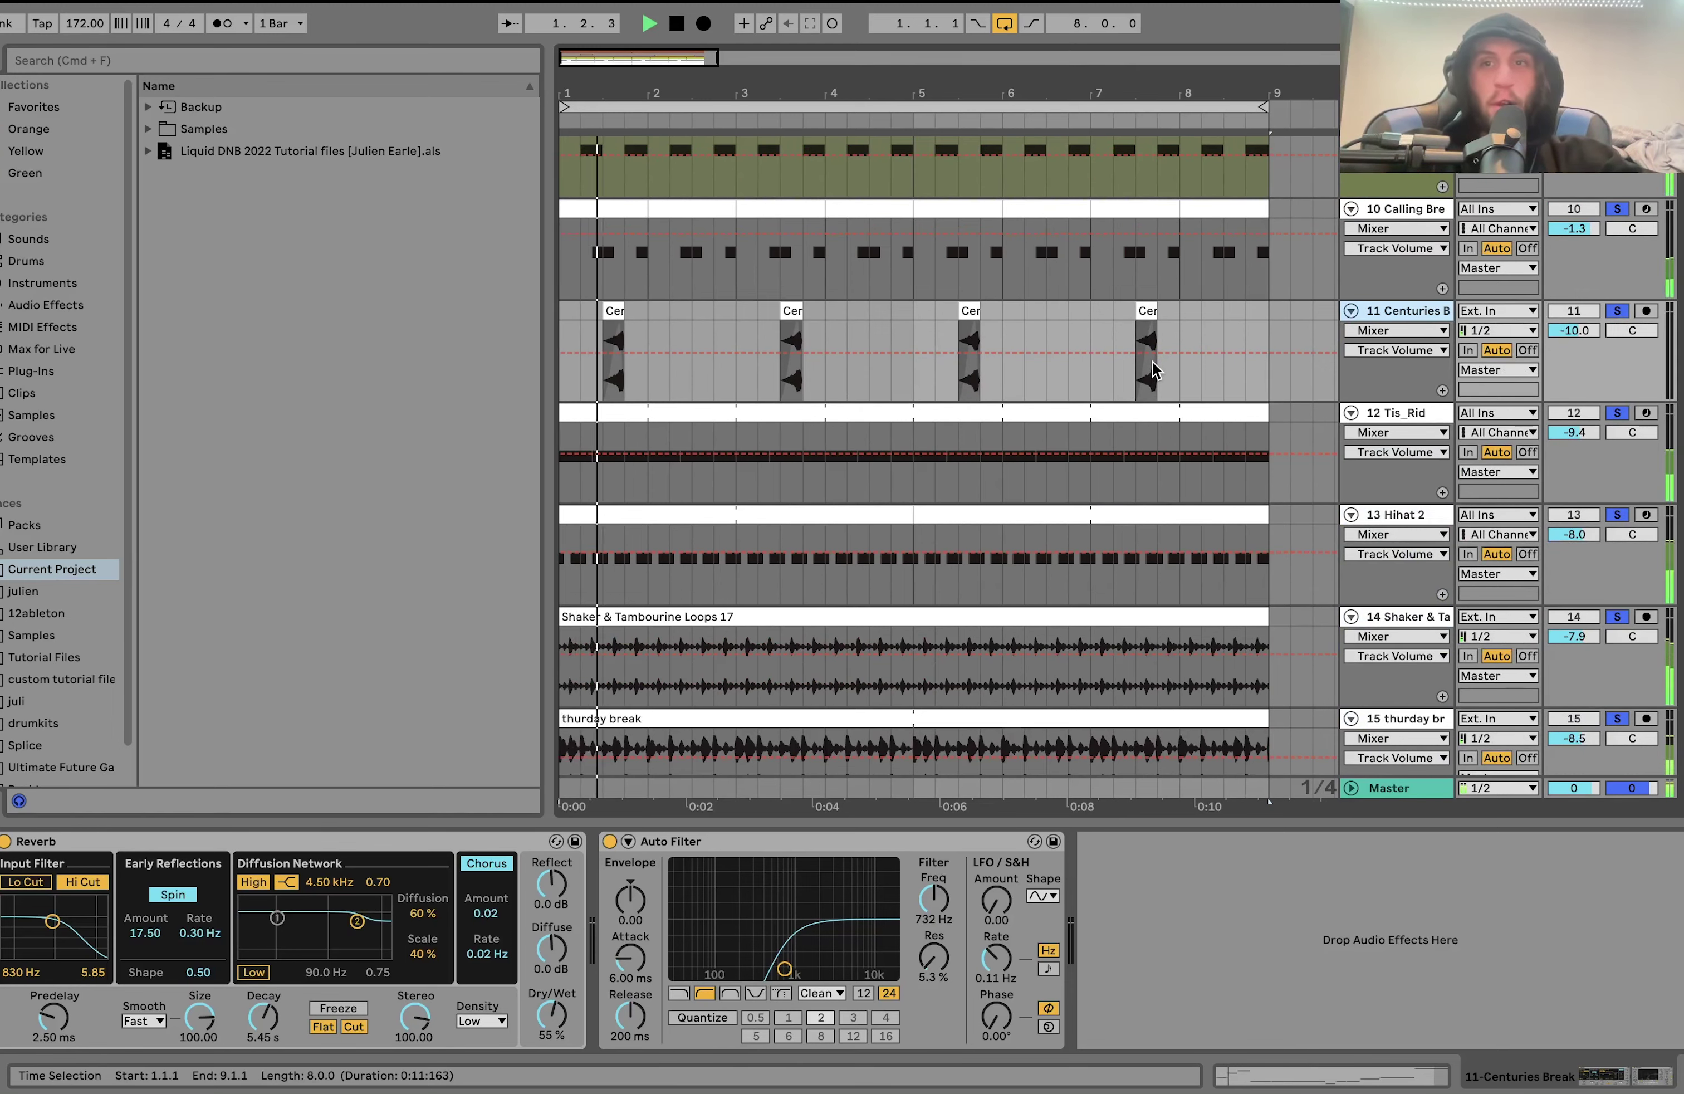
scroll(1154, 369, up, 3)
scroll(1158, 366, left, 2)
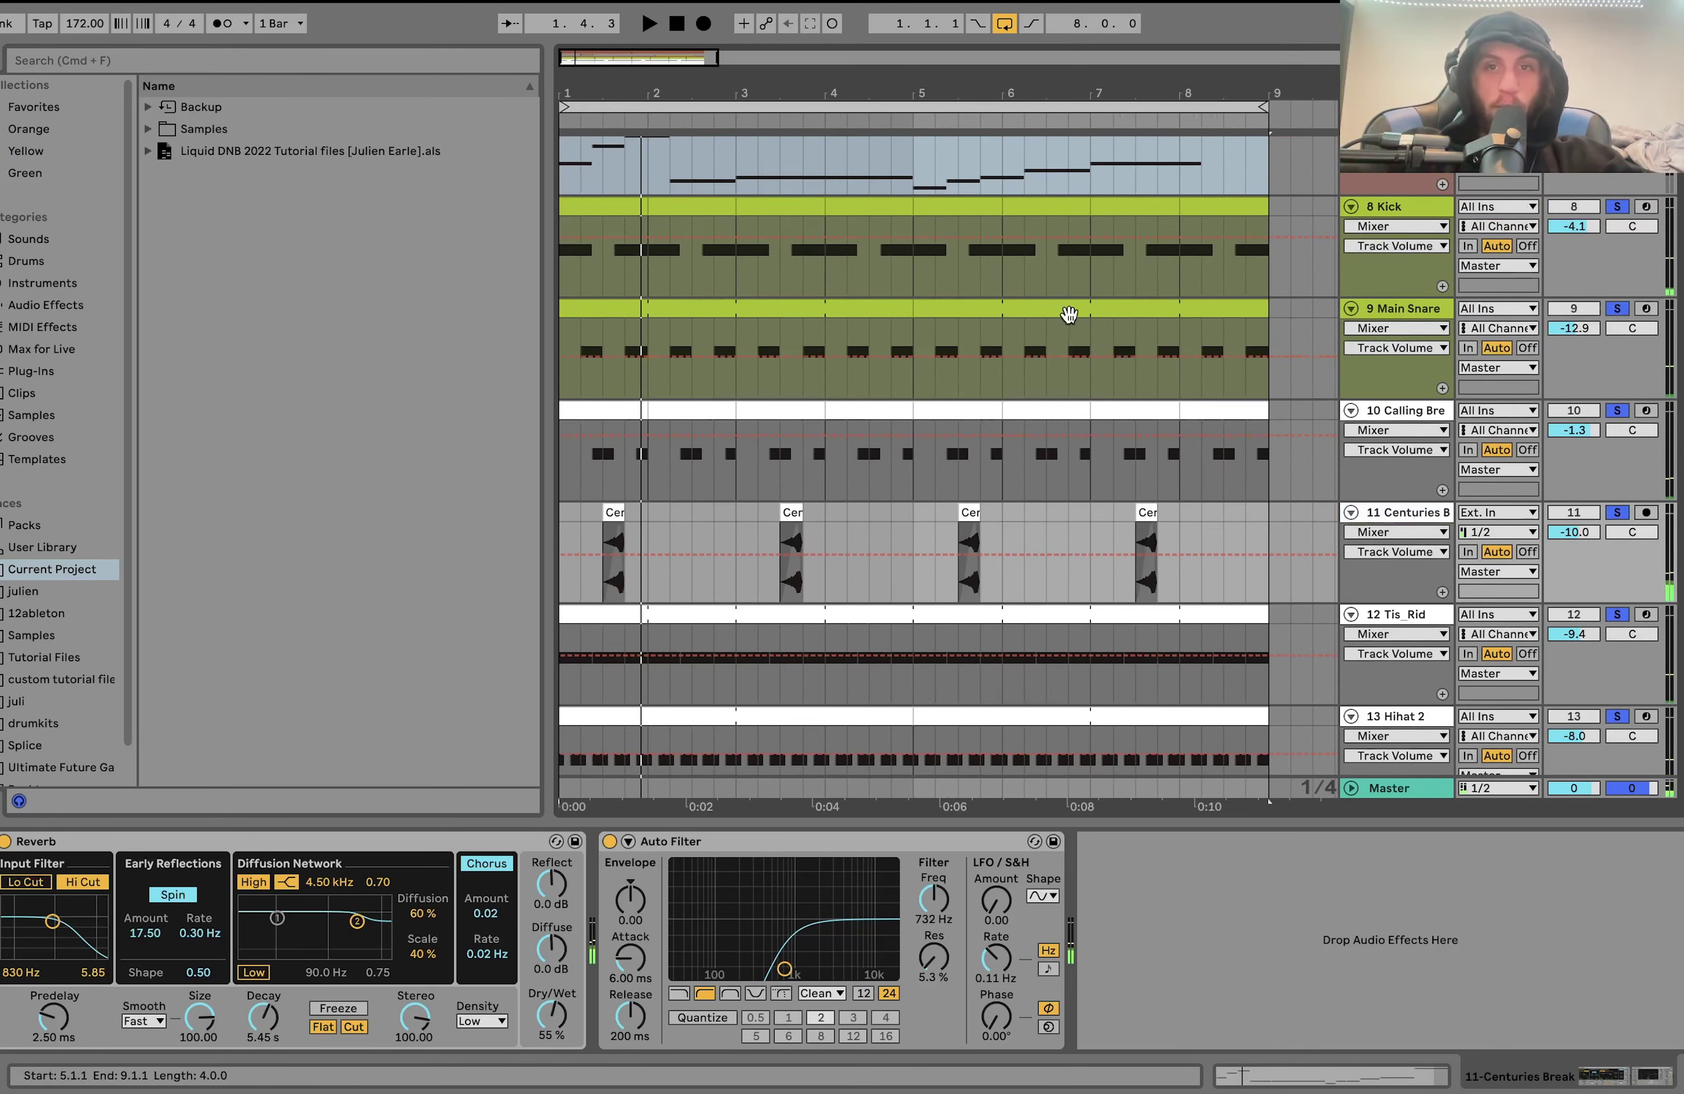
Clear the solos on the drum tracks and solo only 8 Kick and 9 Main Snare.
click(855, 310)
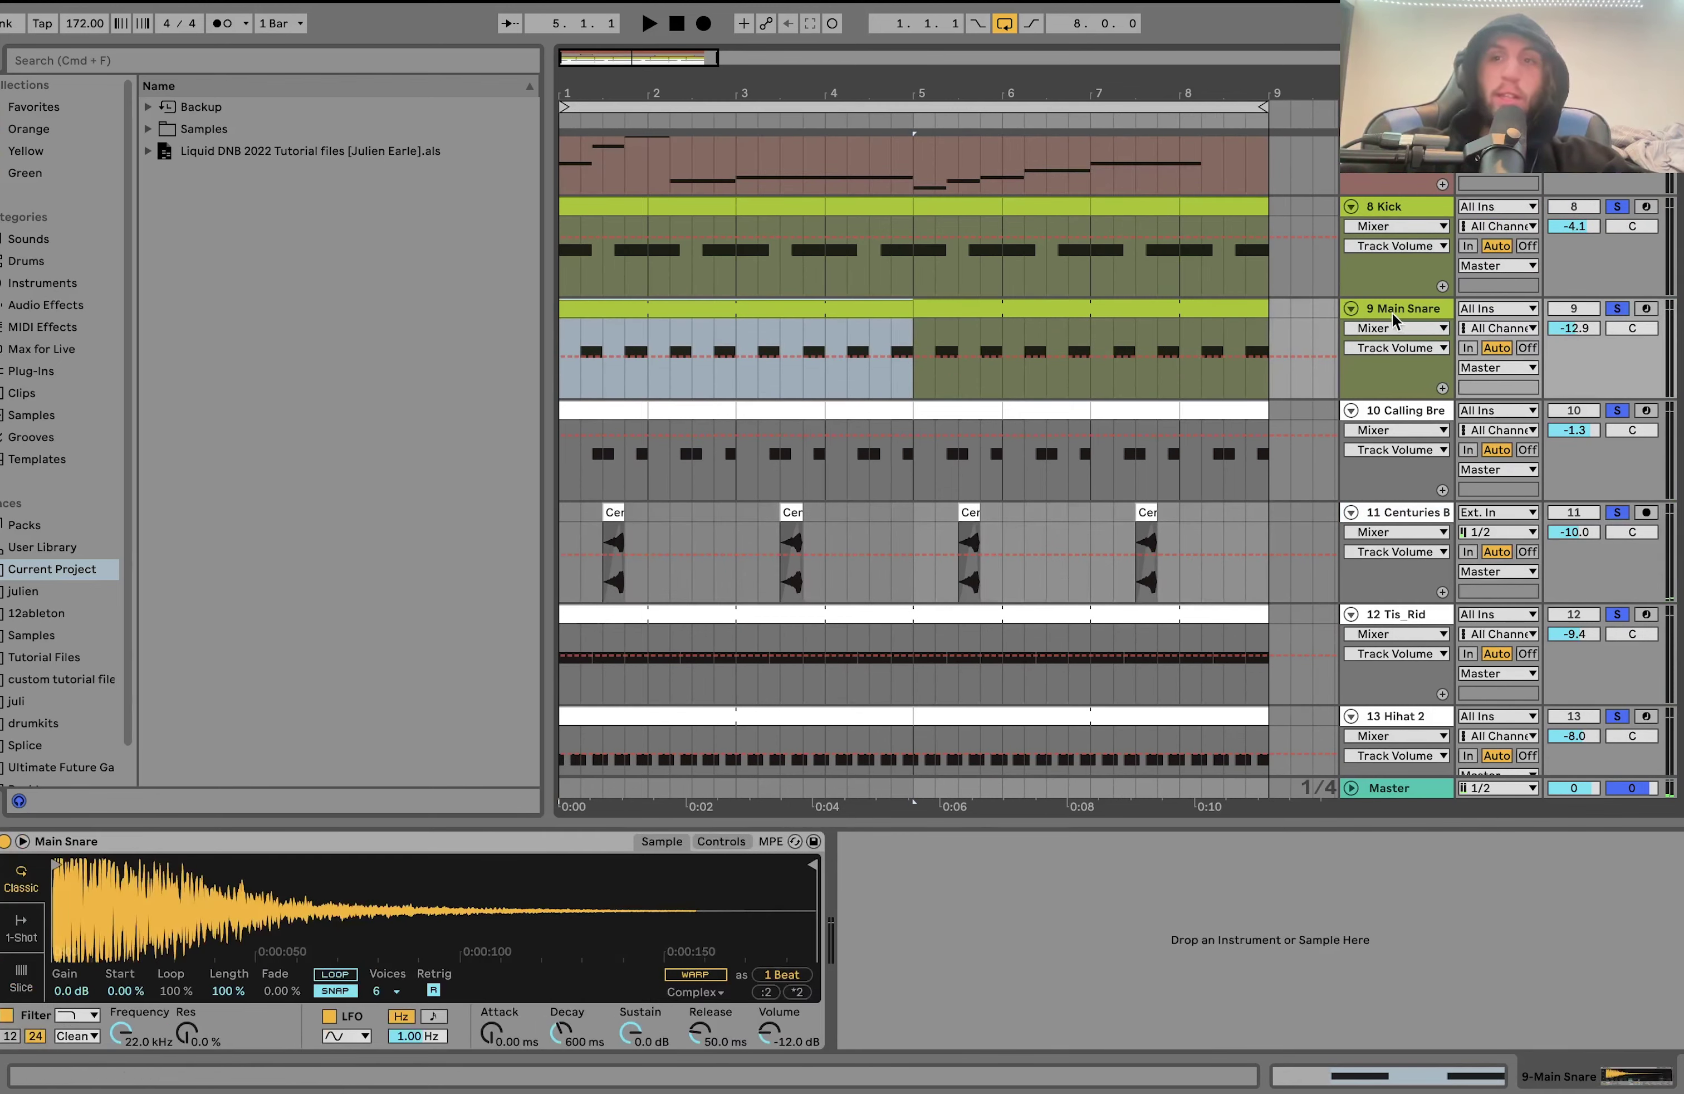
click(1617, 308)
click(1401, 207)
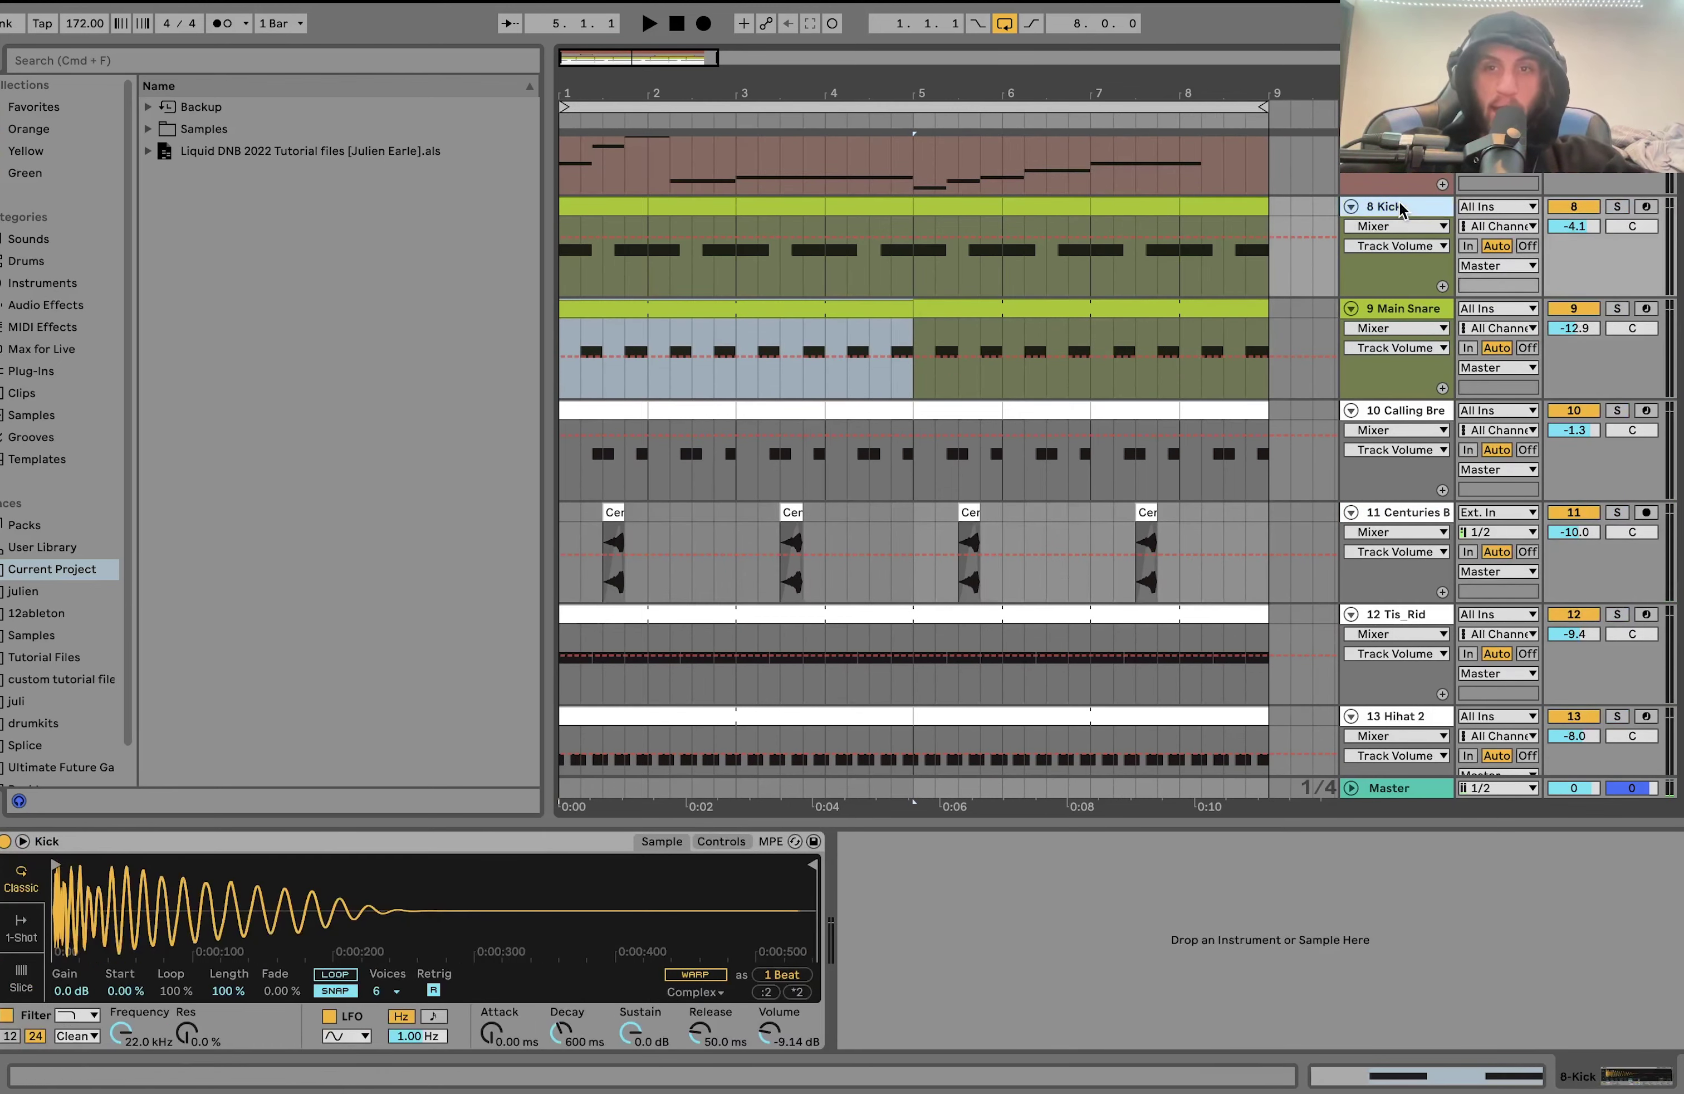
shift+click(1415, 312)
click(1617, 308)
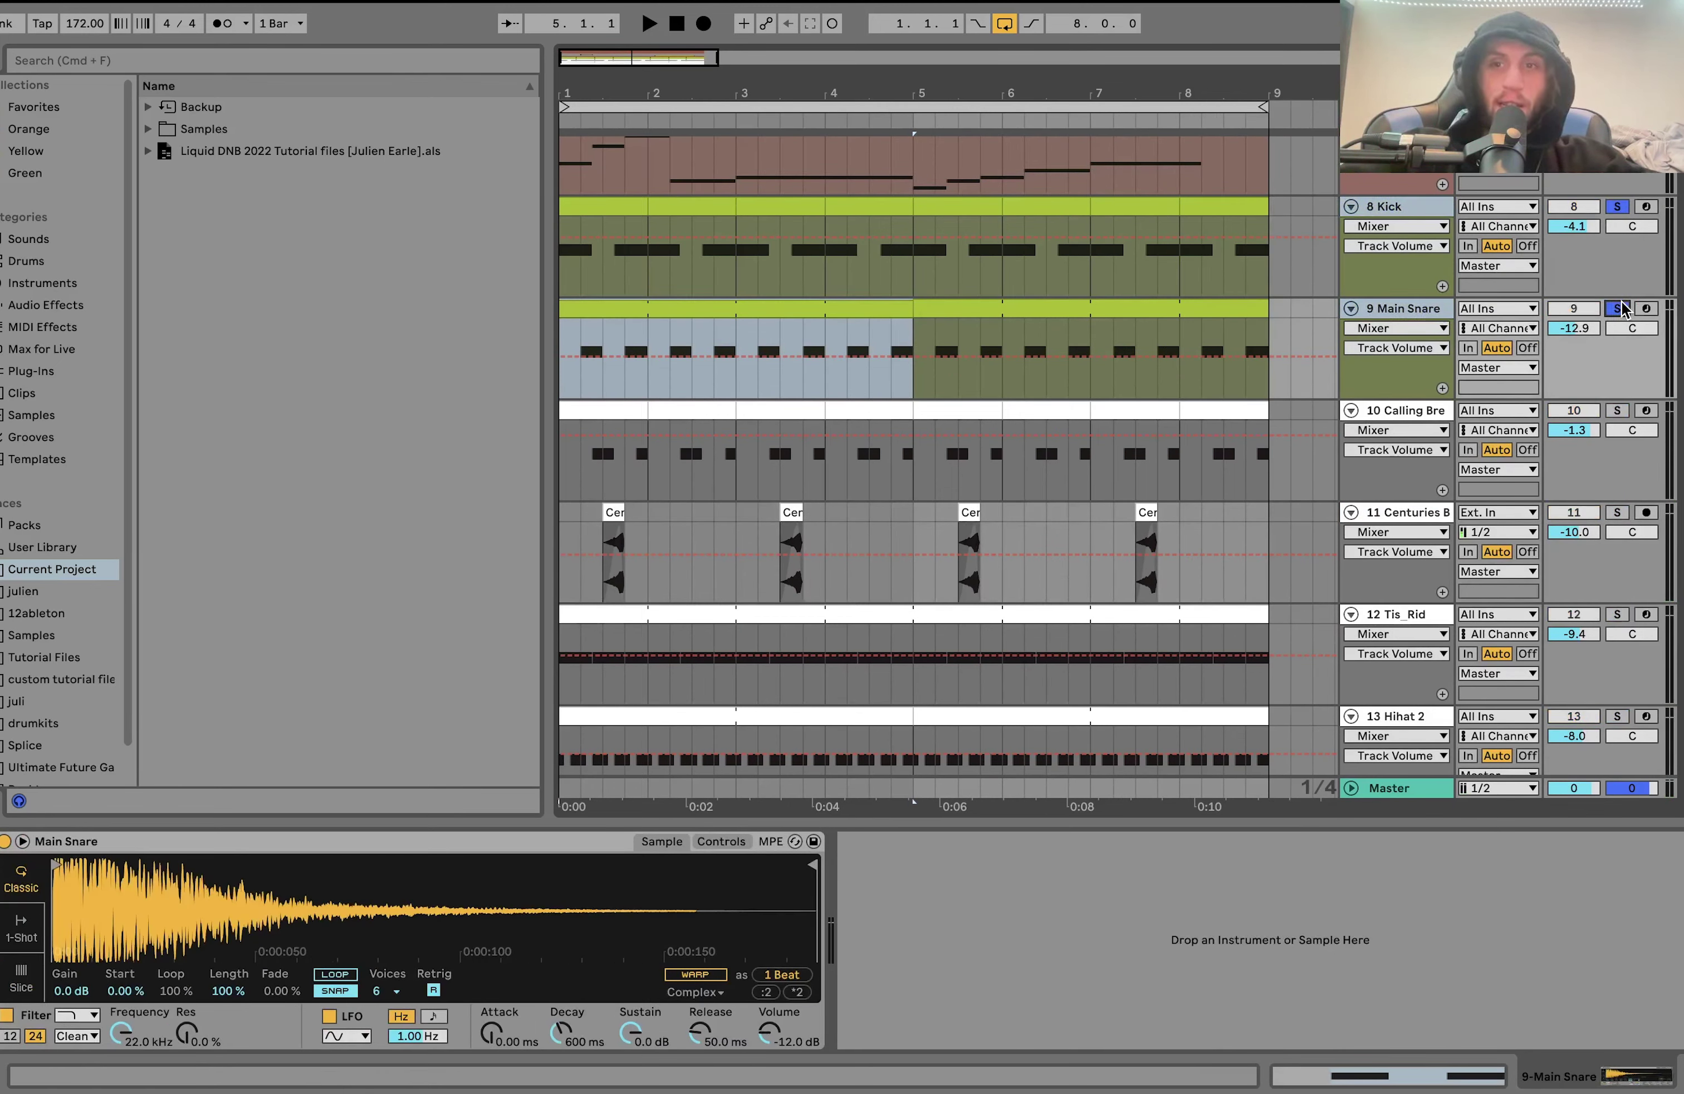
Play the soloed kick and main snare with the bass, remove the solo from 7 Bass, and show the kick's sample.
scroll(1619, 284, up, 3)
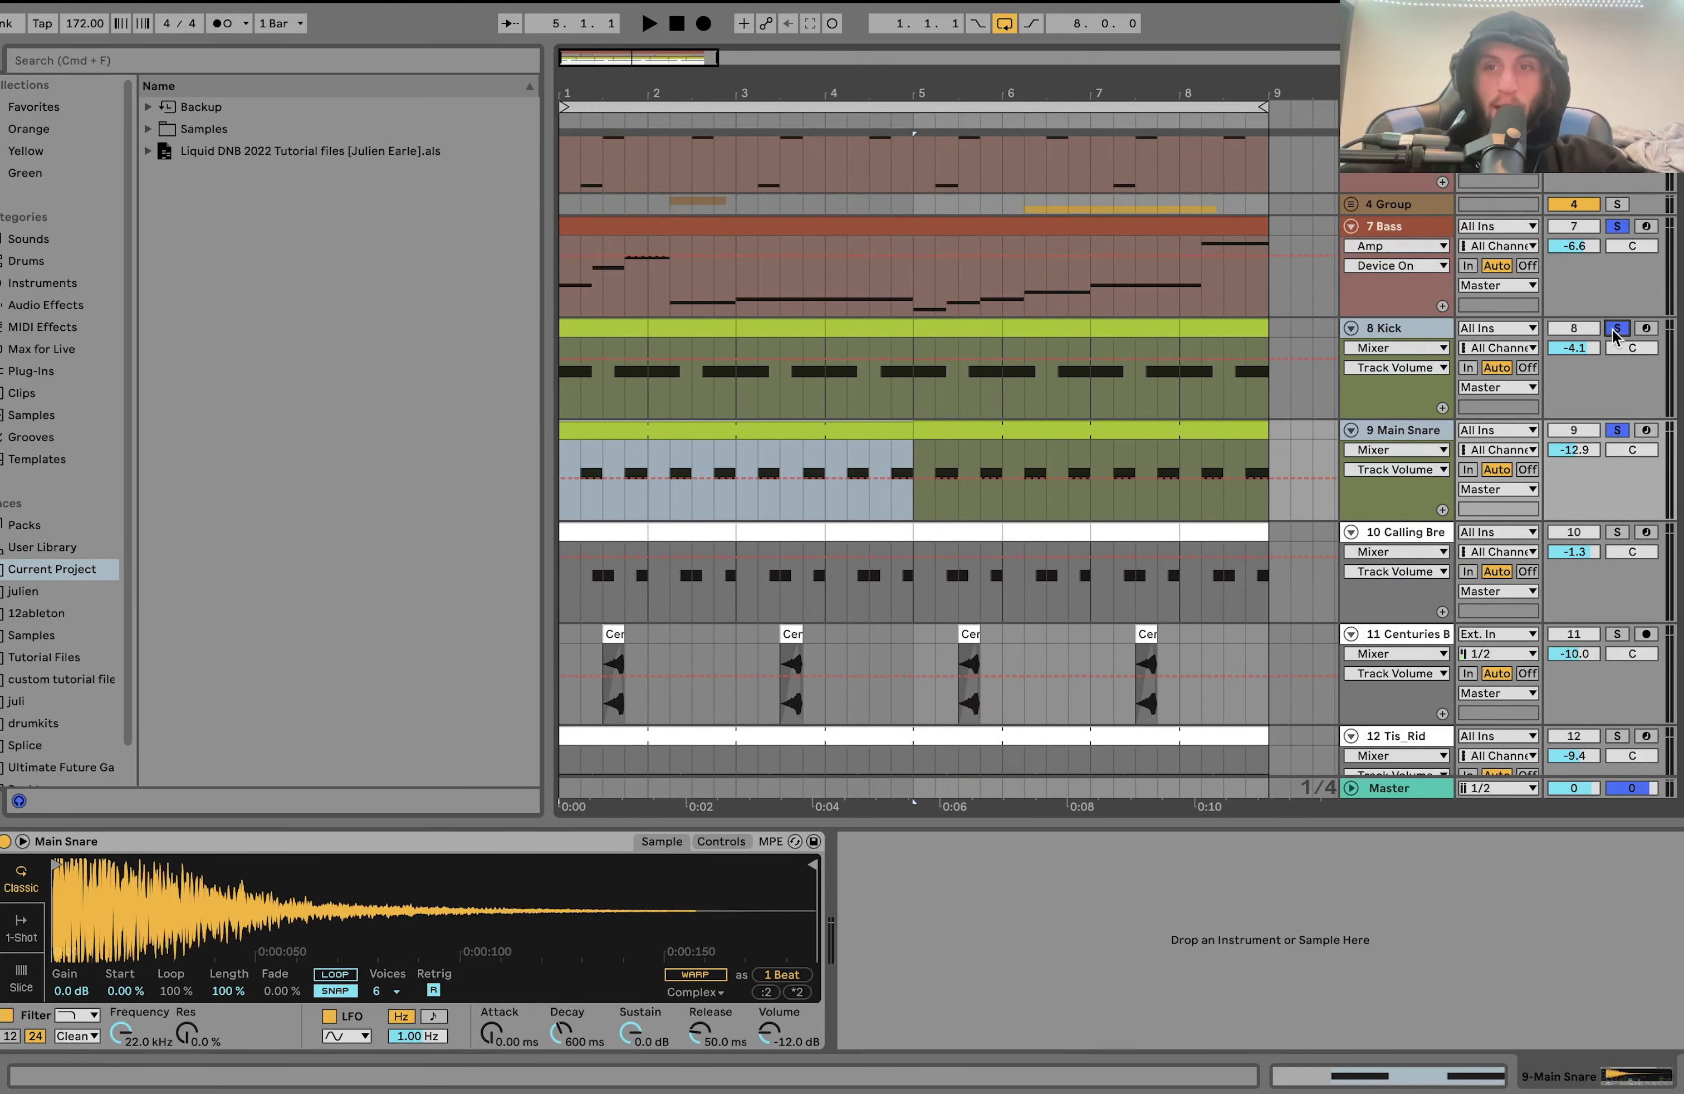
key(space)
click(1618, 226)
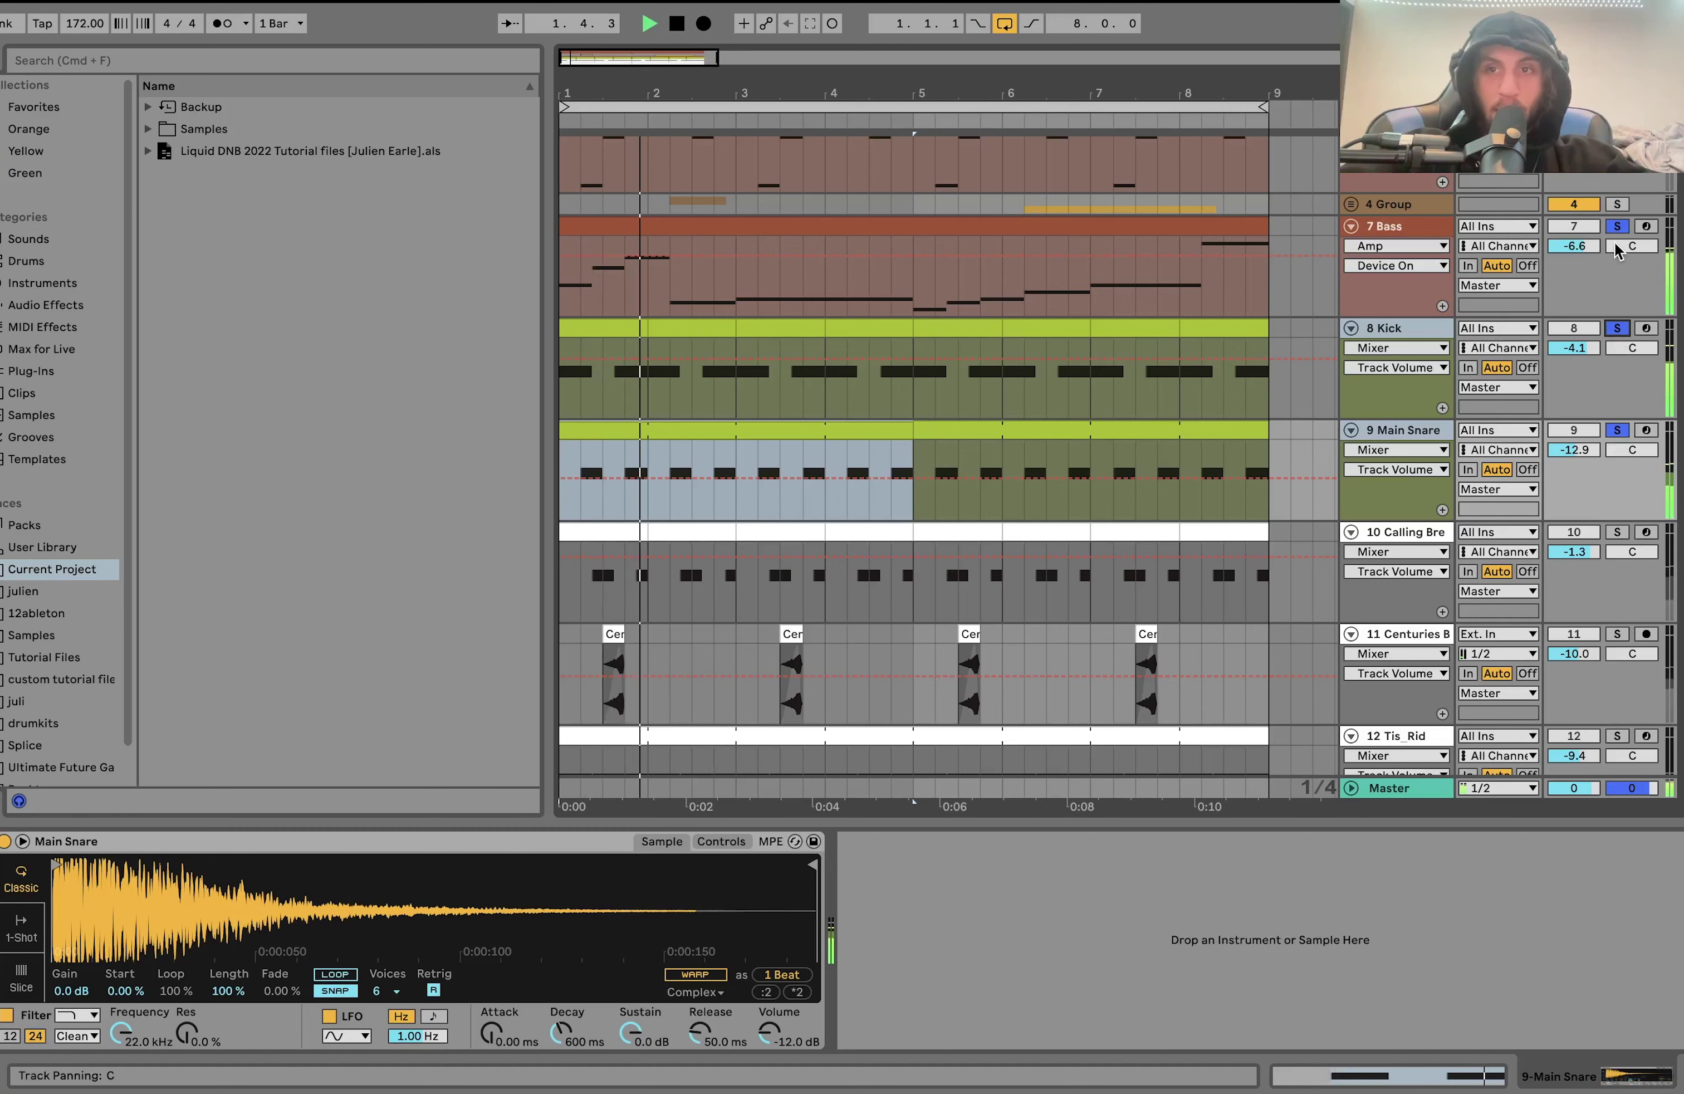
click(1380, 328)
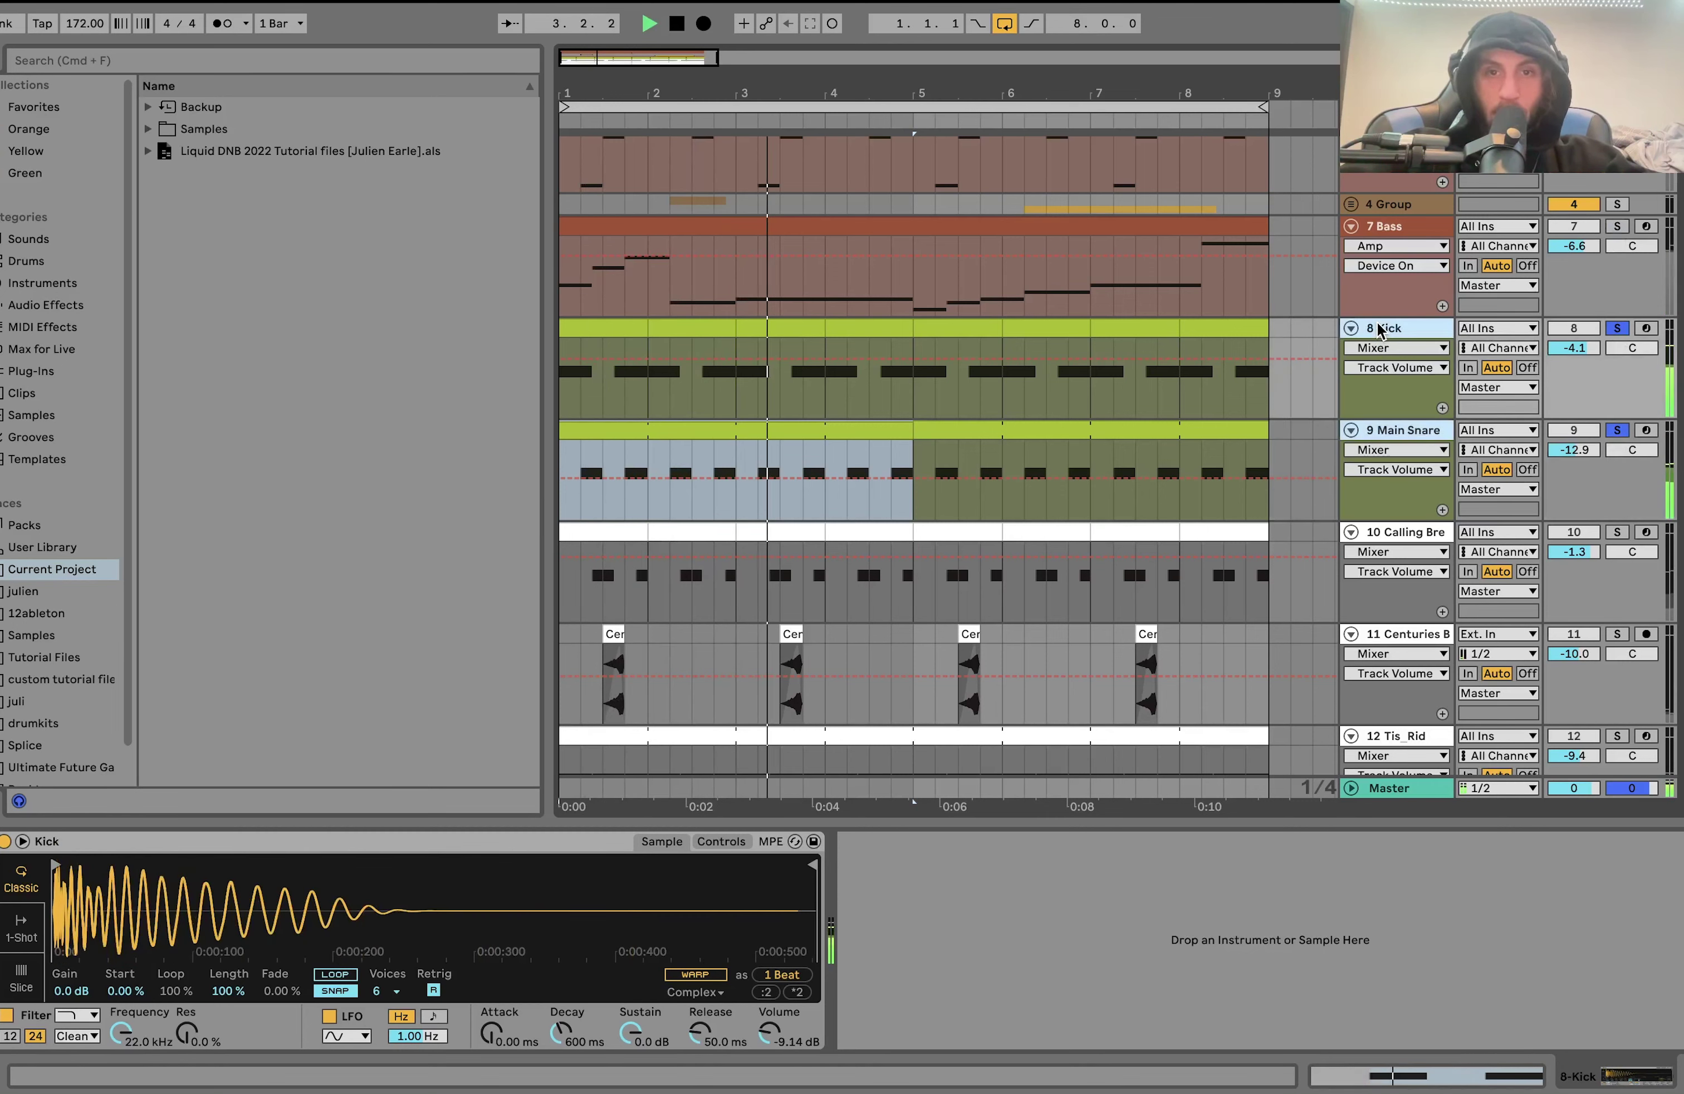
key(space)
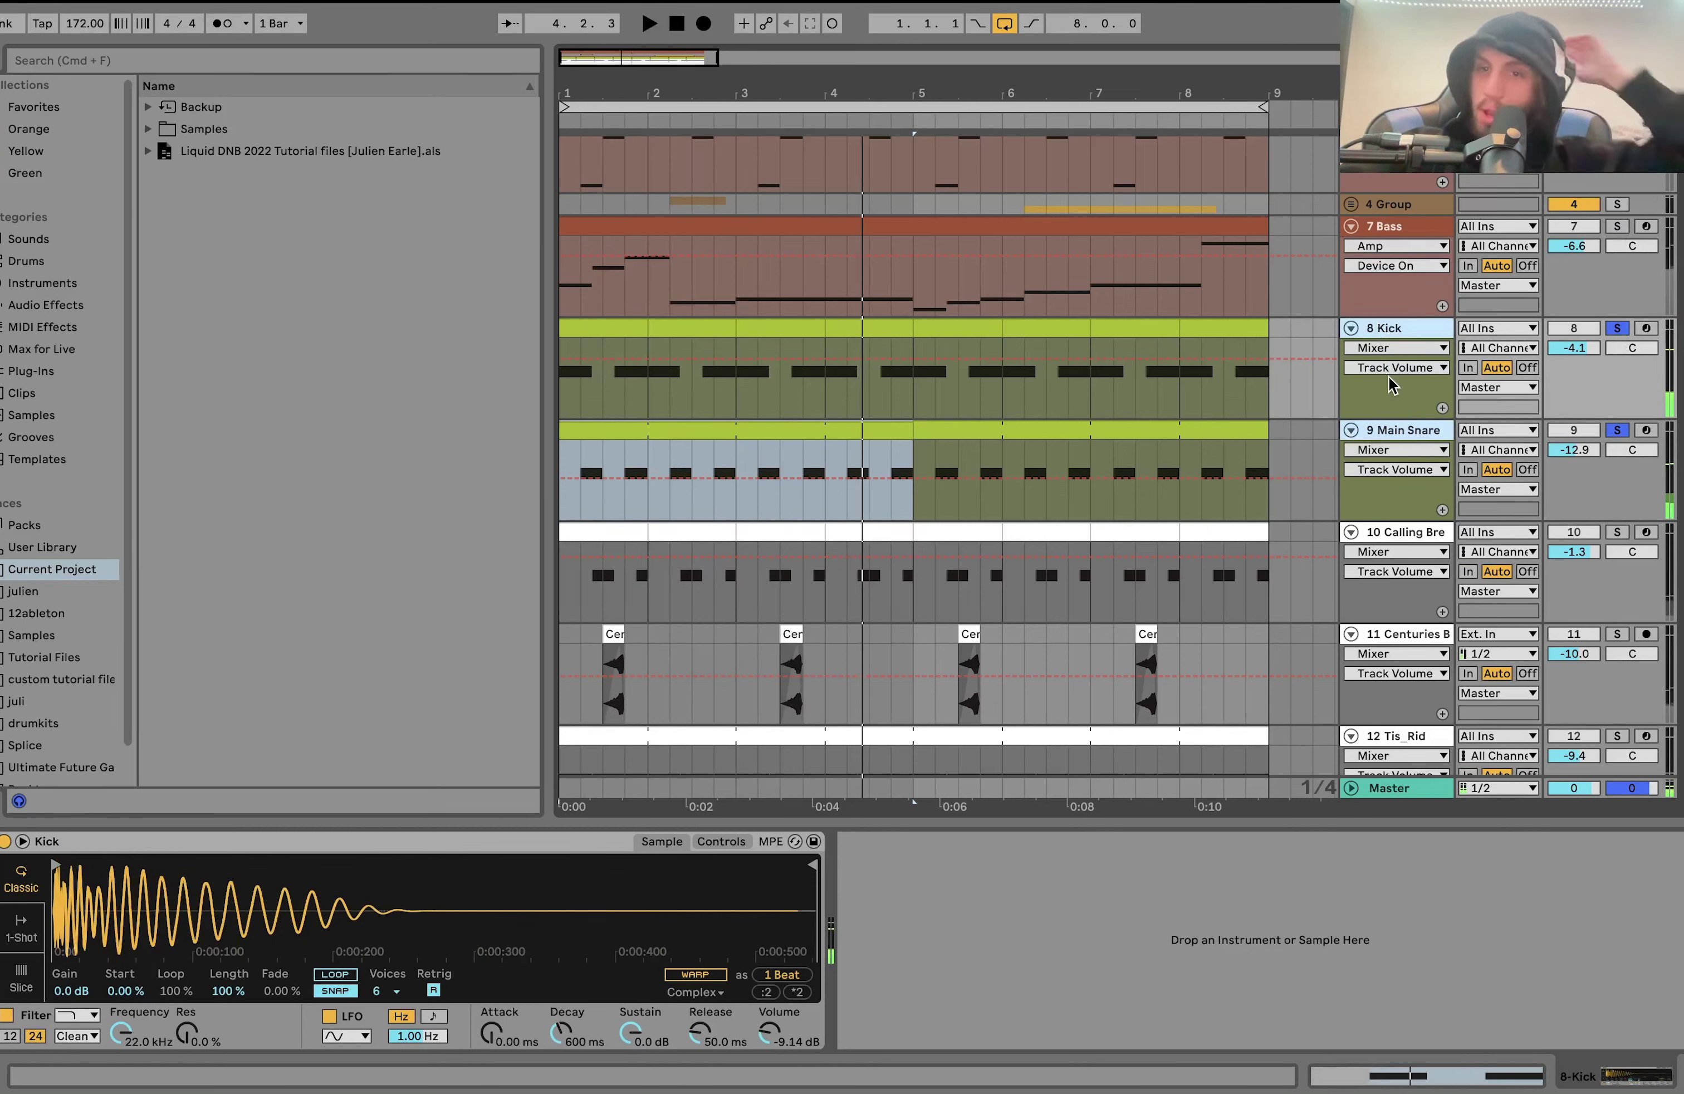
Set the volume of 9 Main Snare to -11.5 dB, show its sample, and play it with the kick.
click(1399, 430)
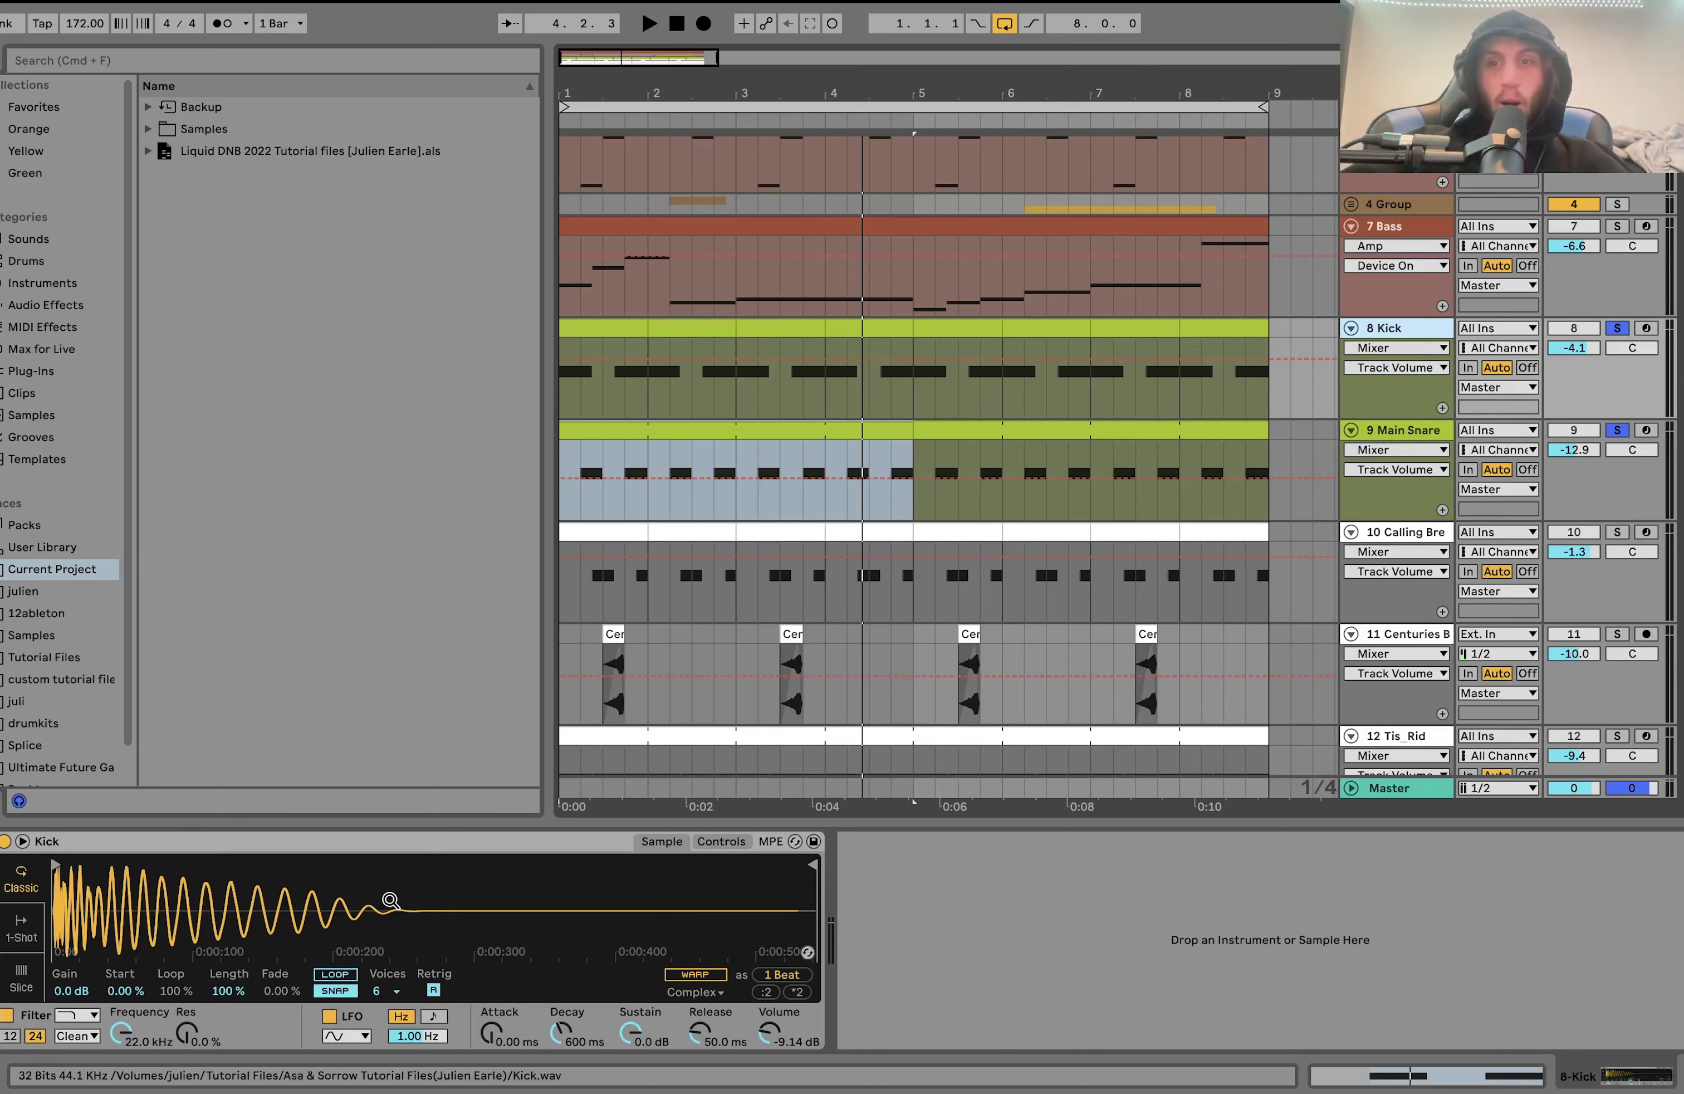
key(space)
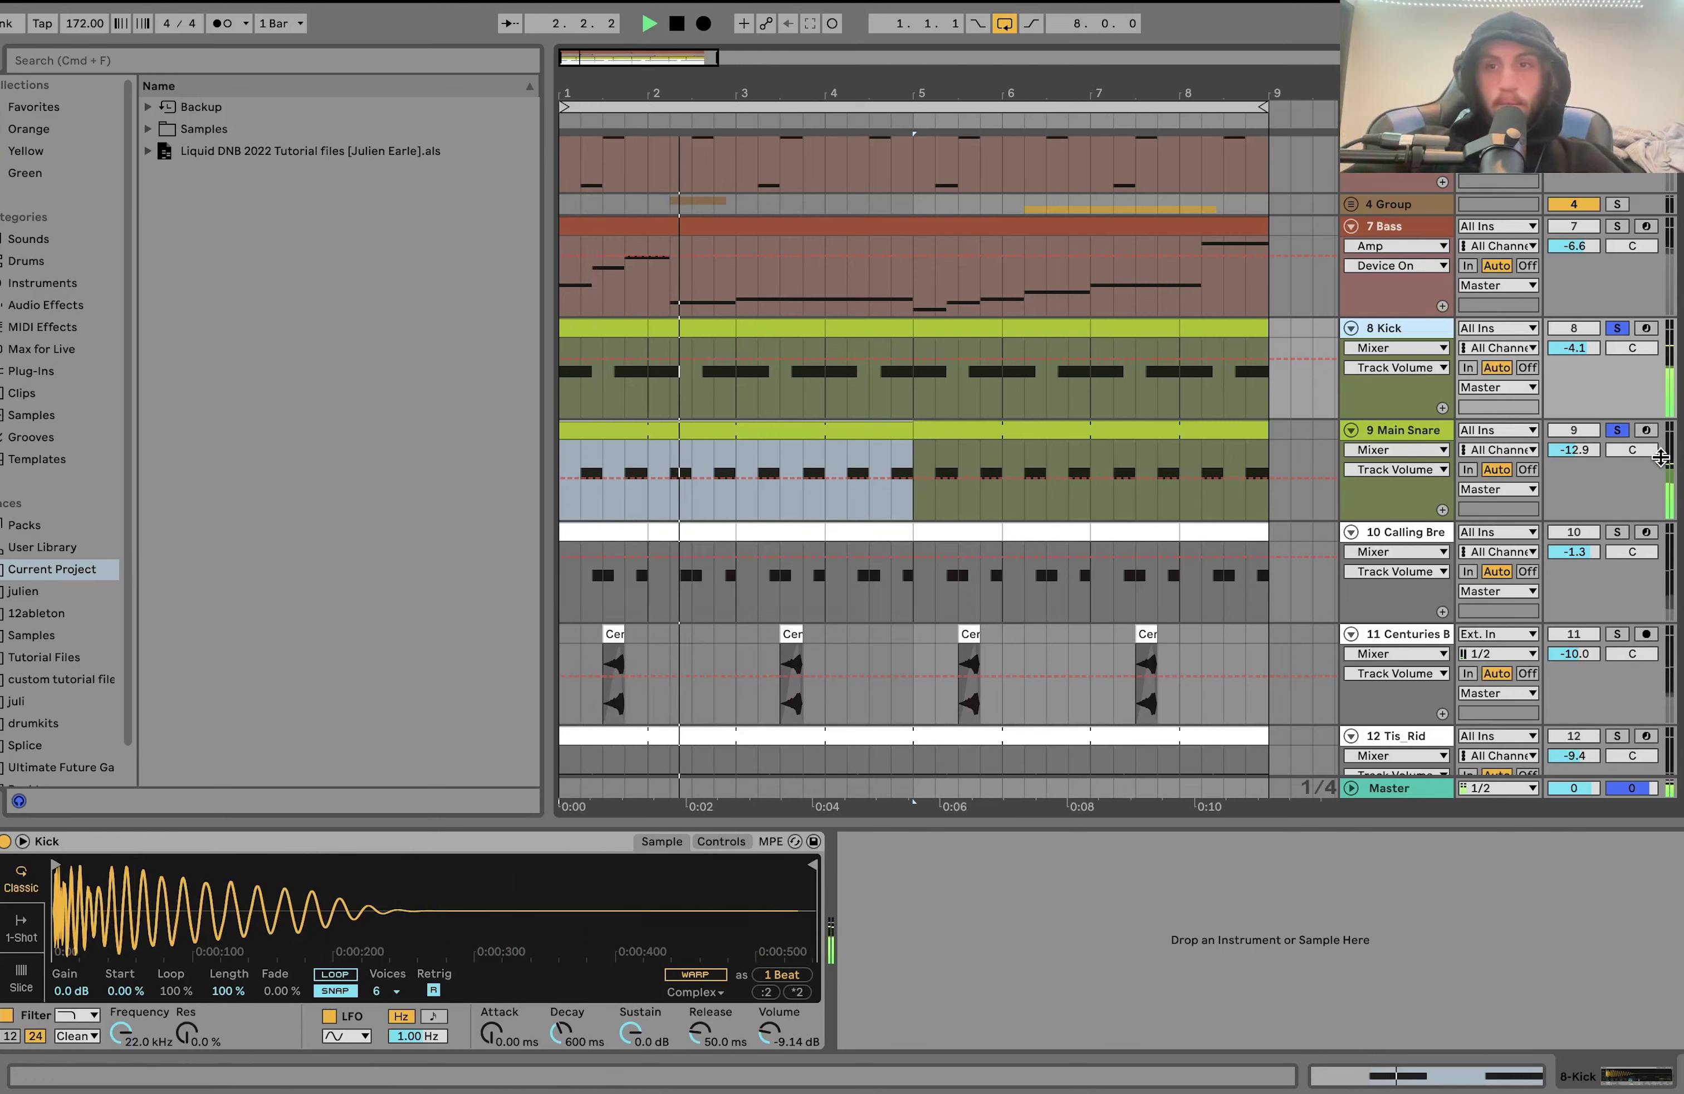
click(1426, 431)
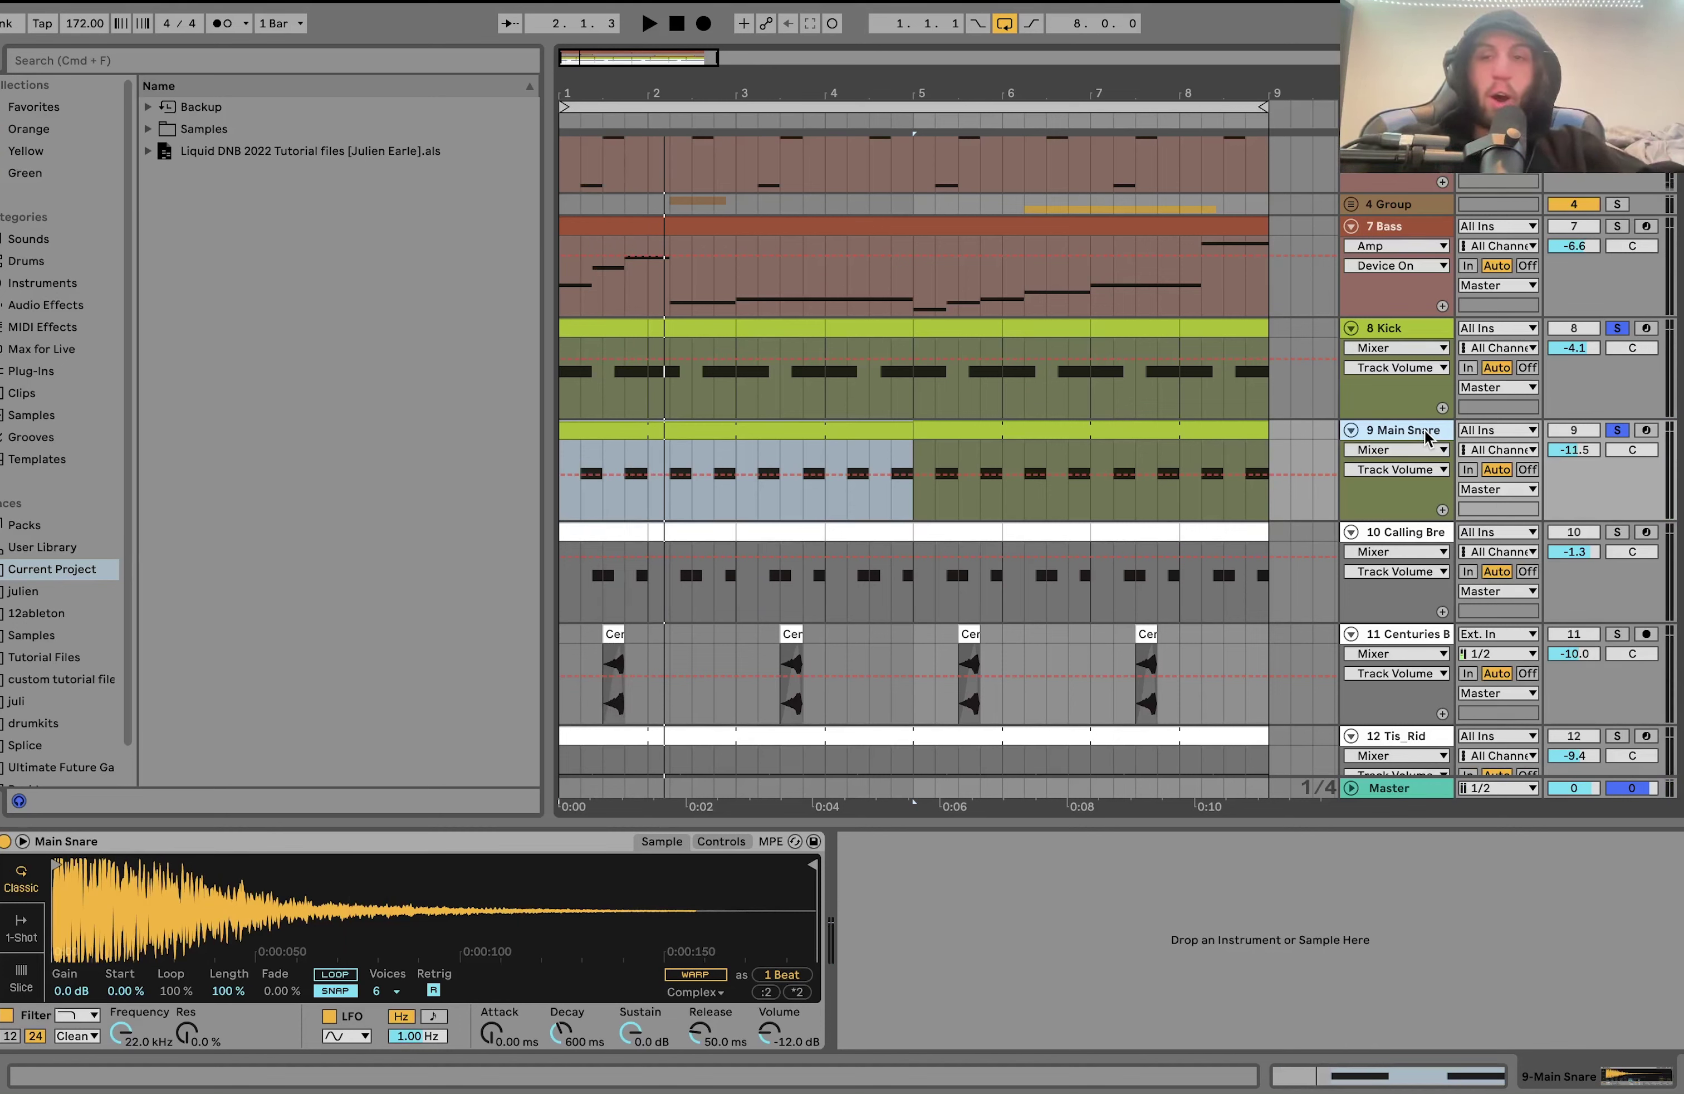
key(space)
key(space)
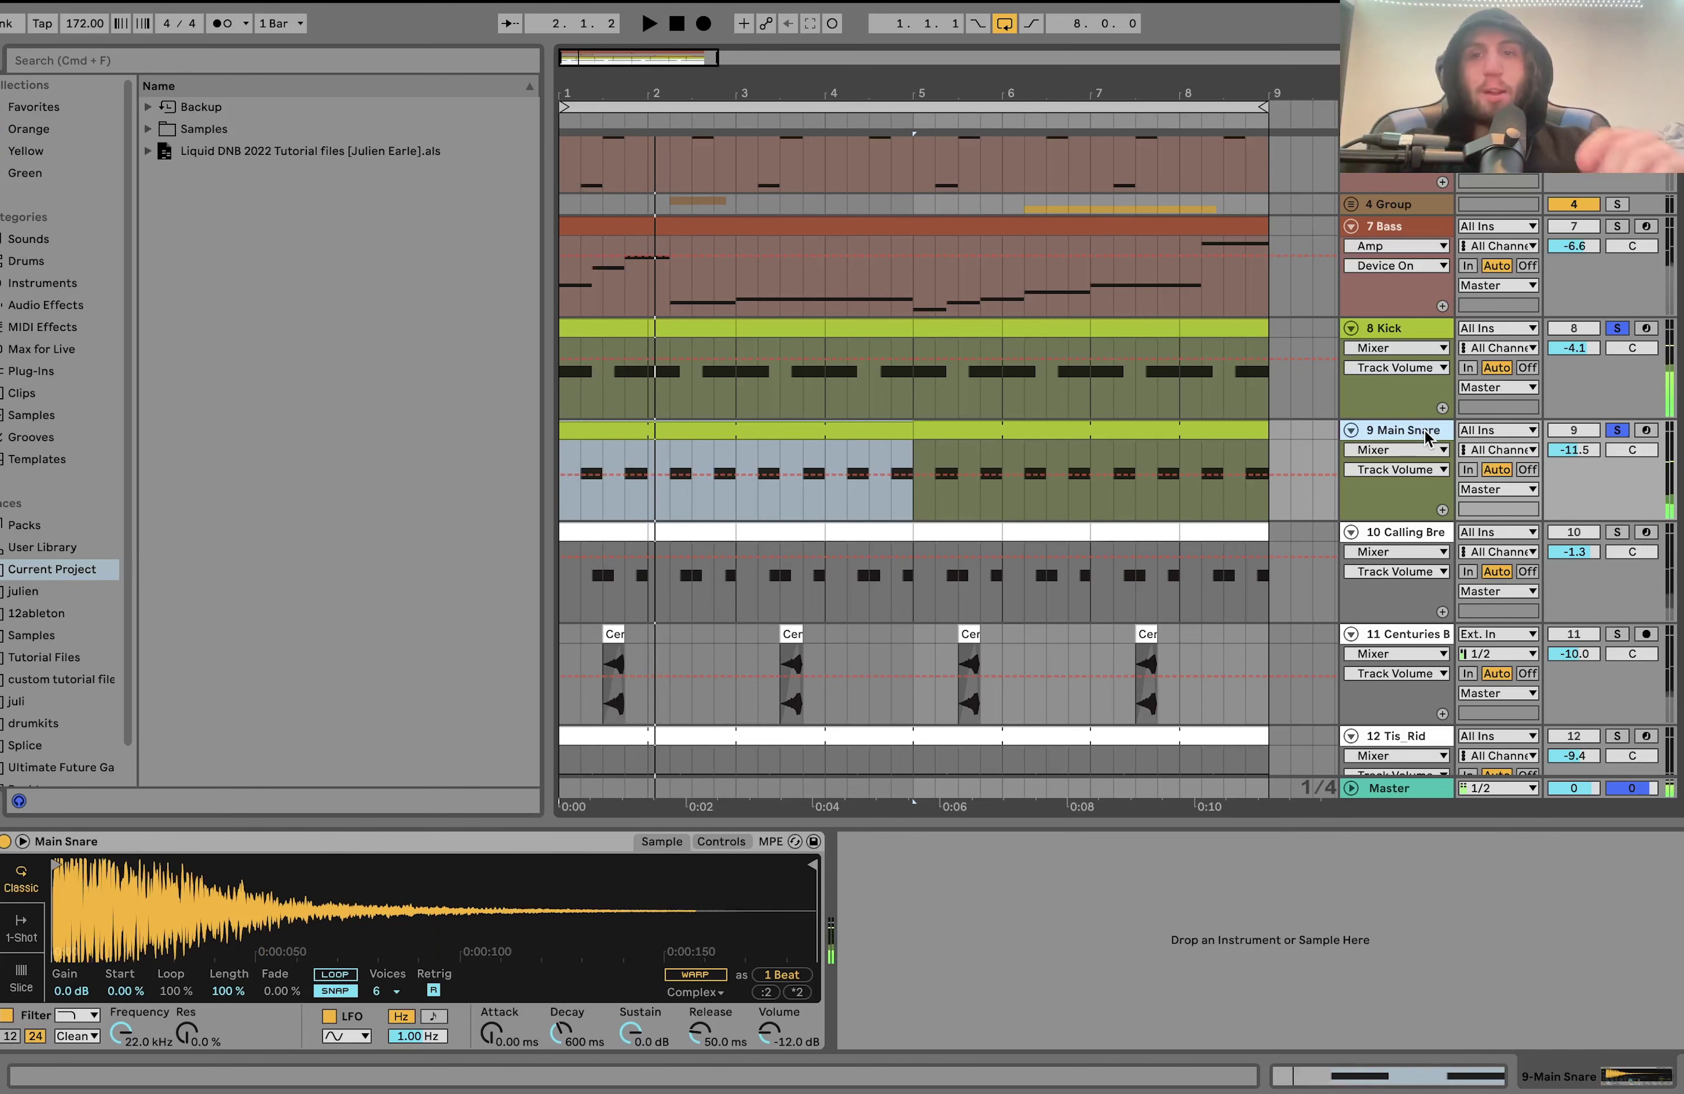
Show the sample on 8 Kick again and play the kick and main snare.
click(1401, 368)
click(1400, 335)
click(1400, 333)
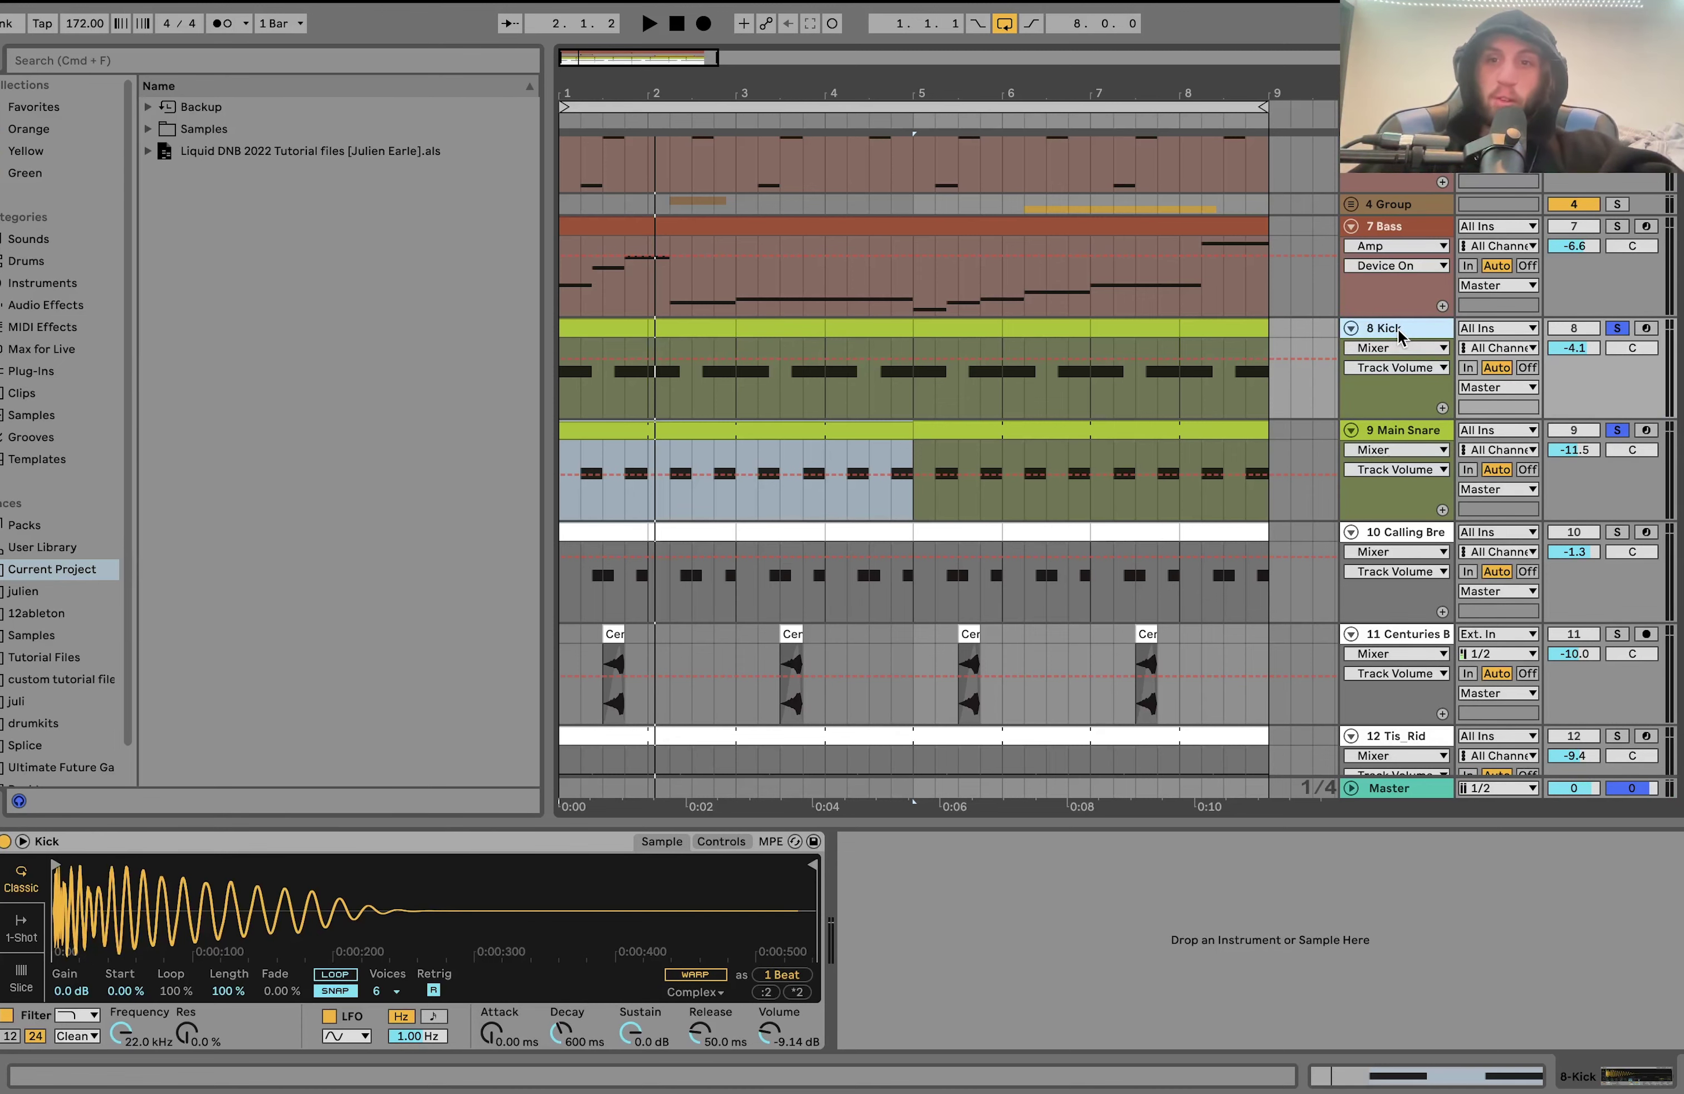
scroll(1400, 335, down, 5)
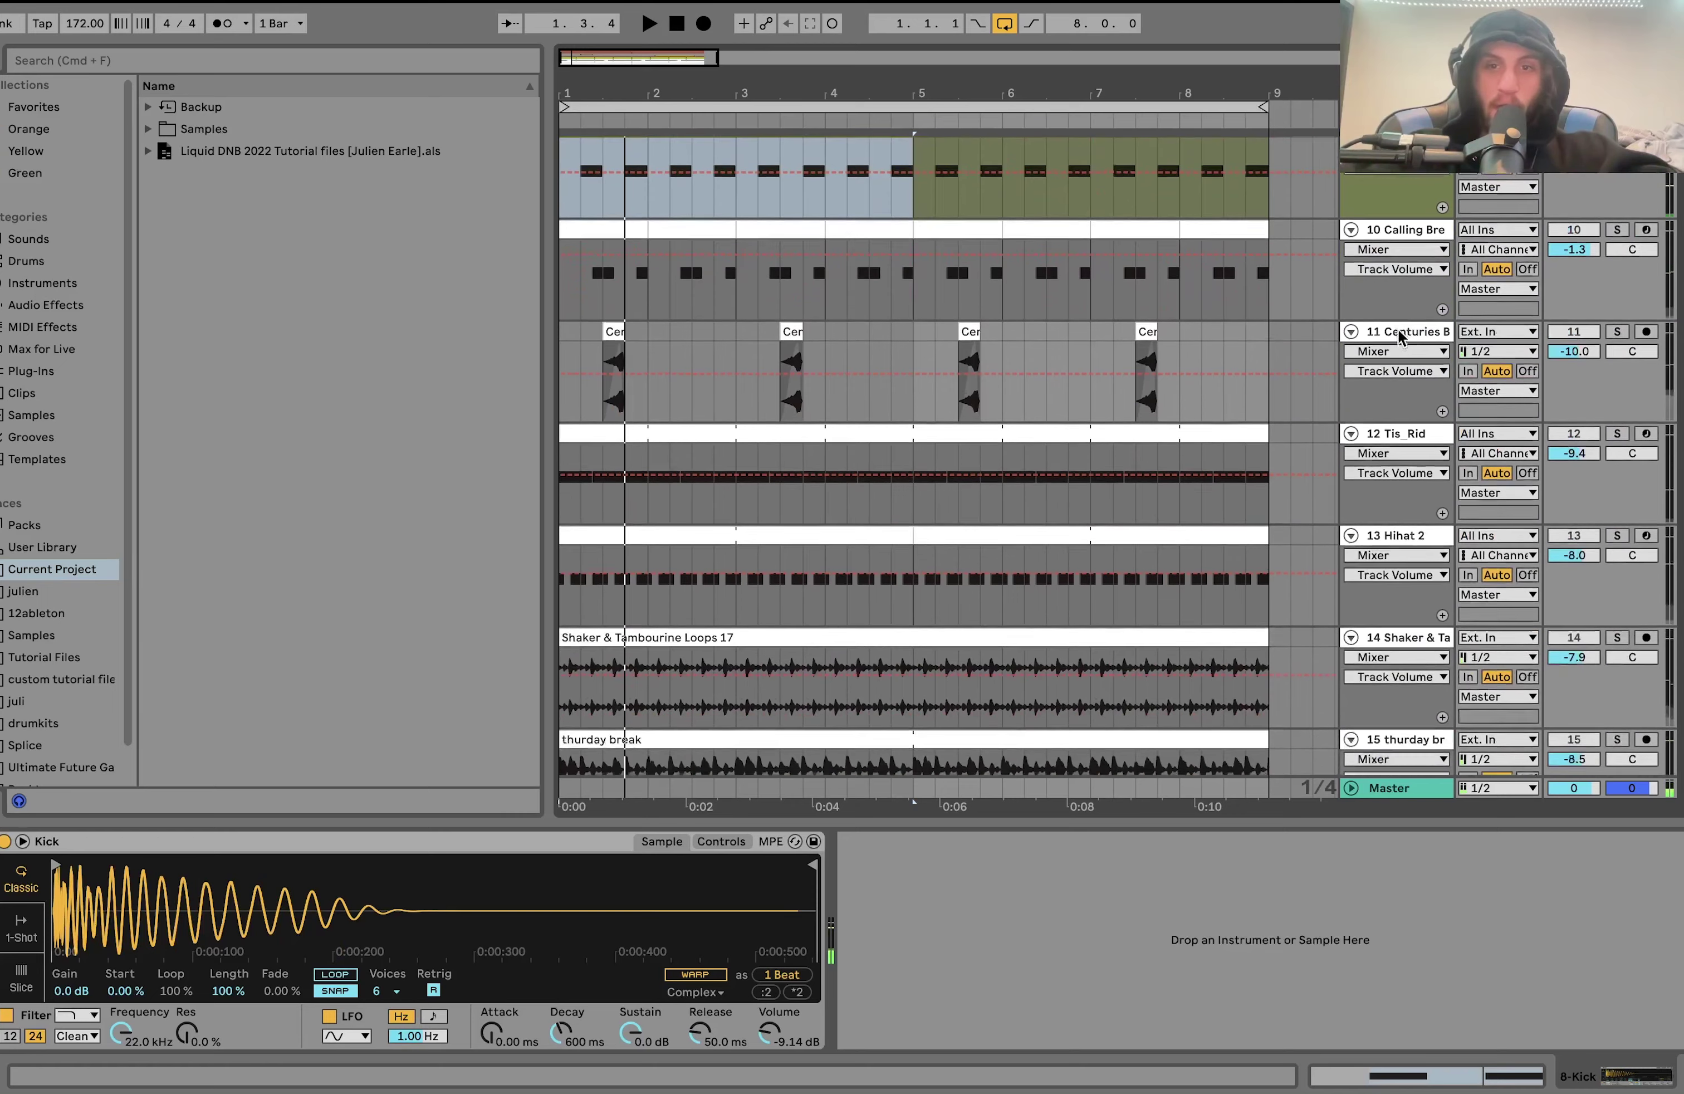
Solo 15 thurday break, show its Auto Filter and play the break on its own.
scroll(1400, 336, down, 2)
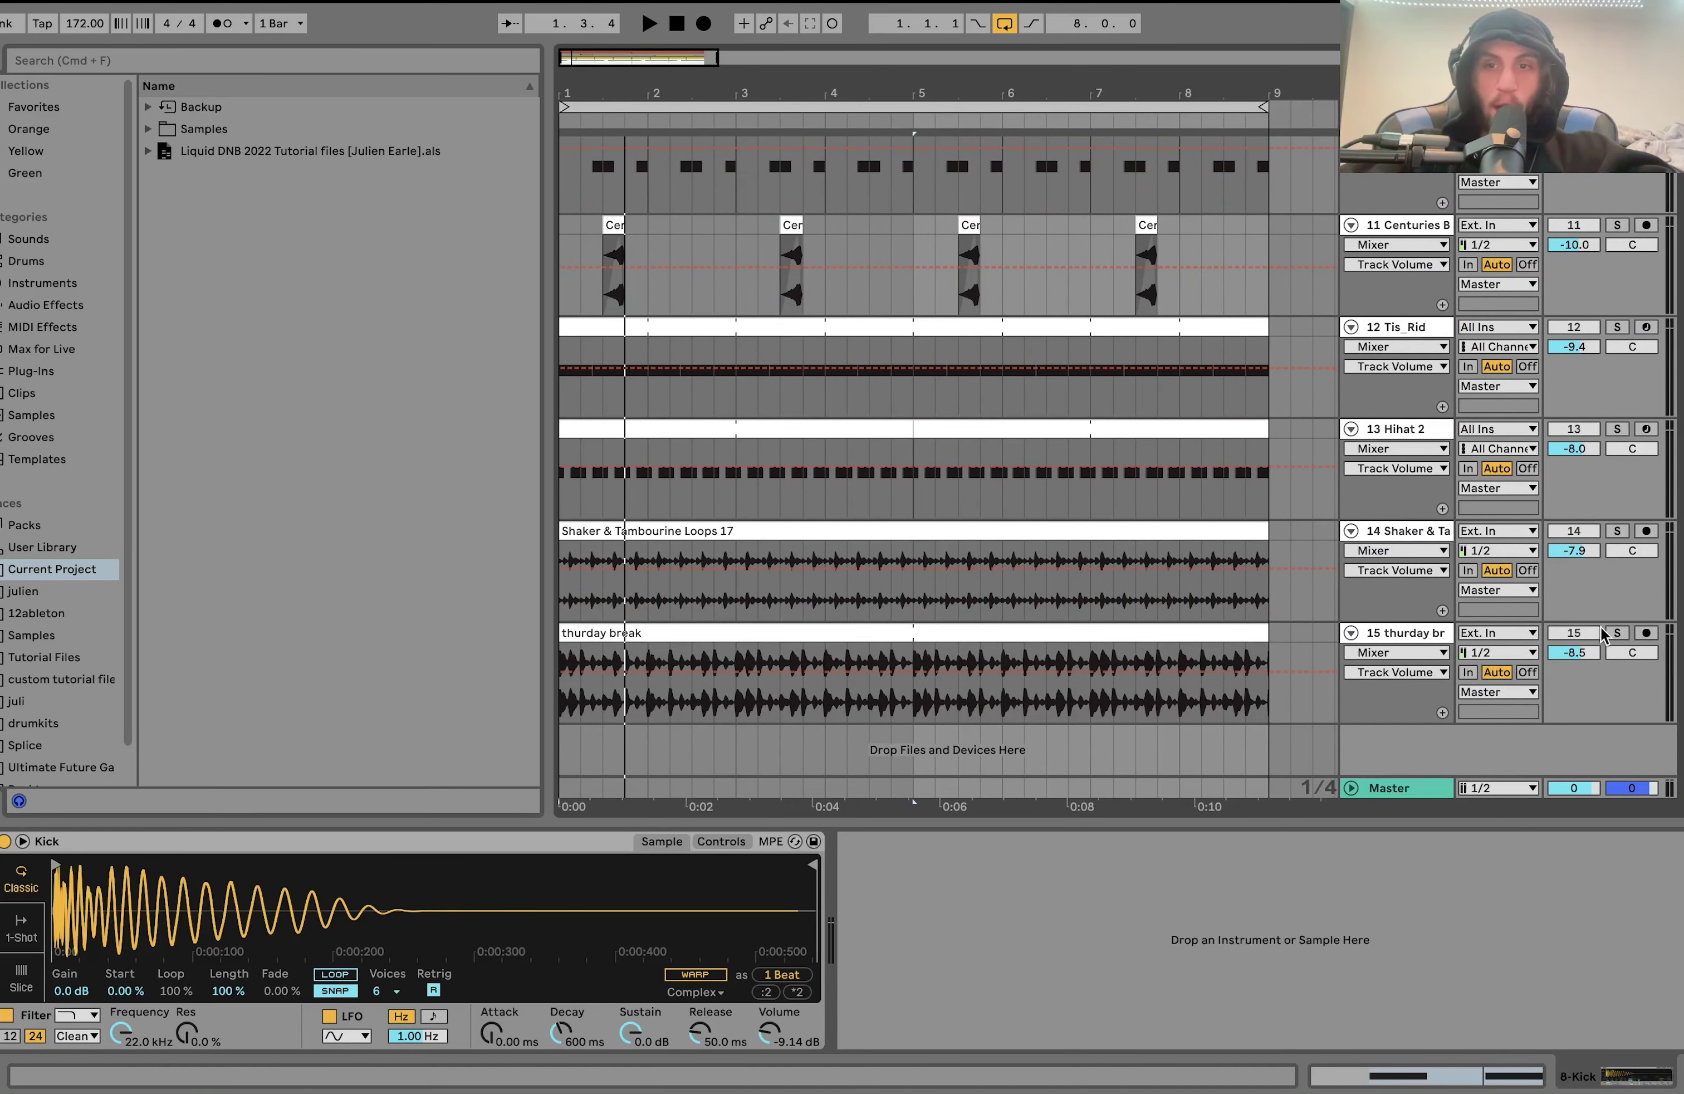
click(1421, 634)
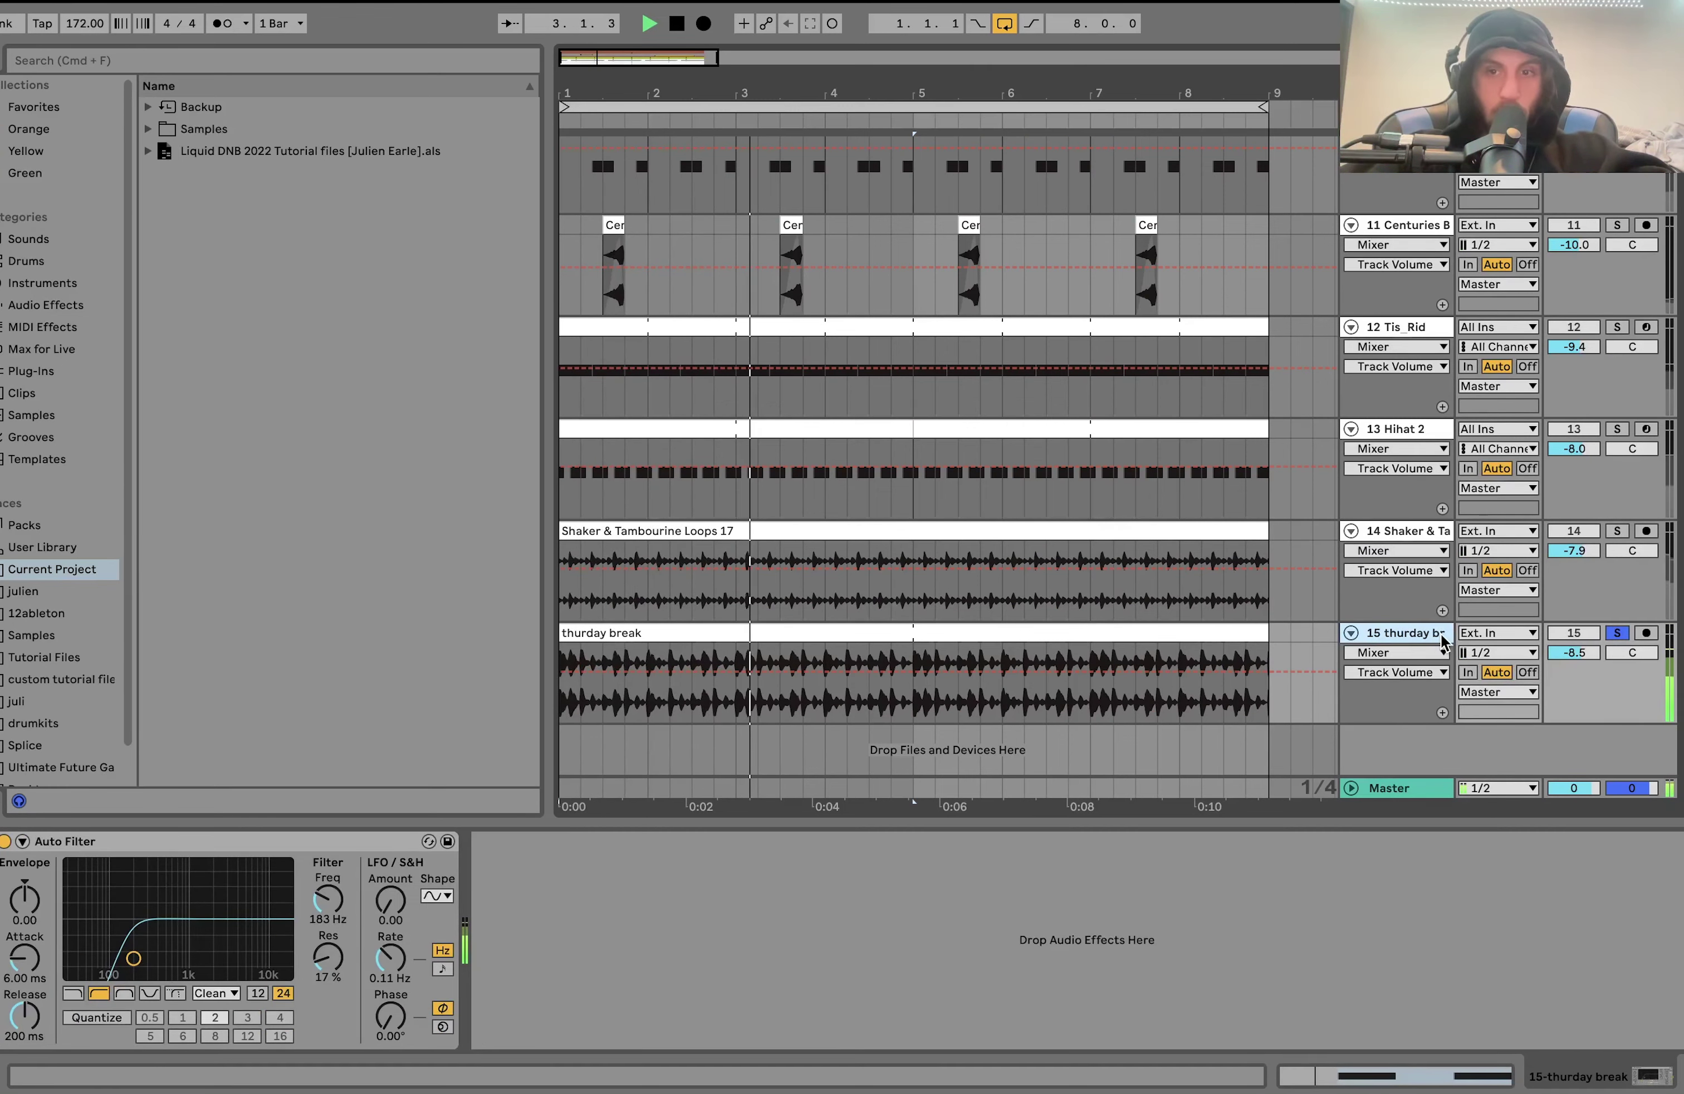
click(1615, 635)
key(space)
click(1615, 634)
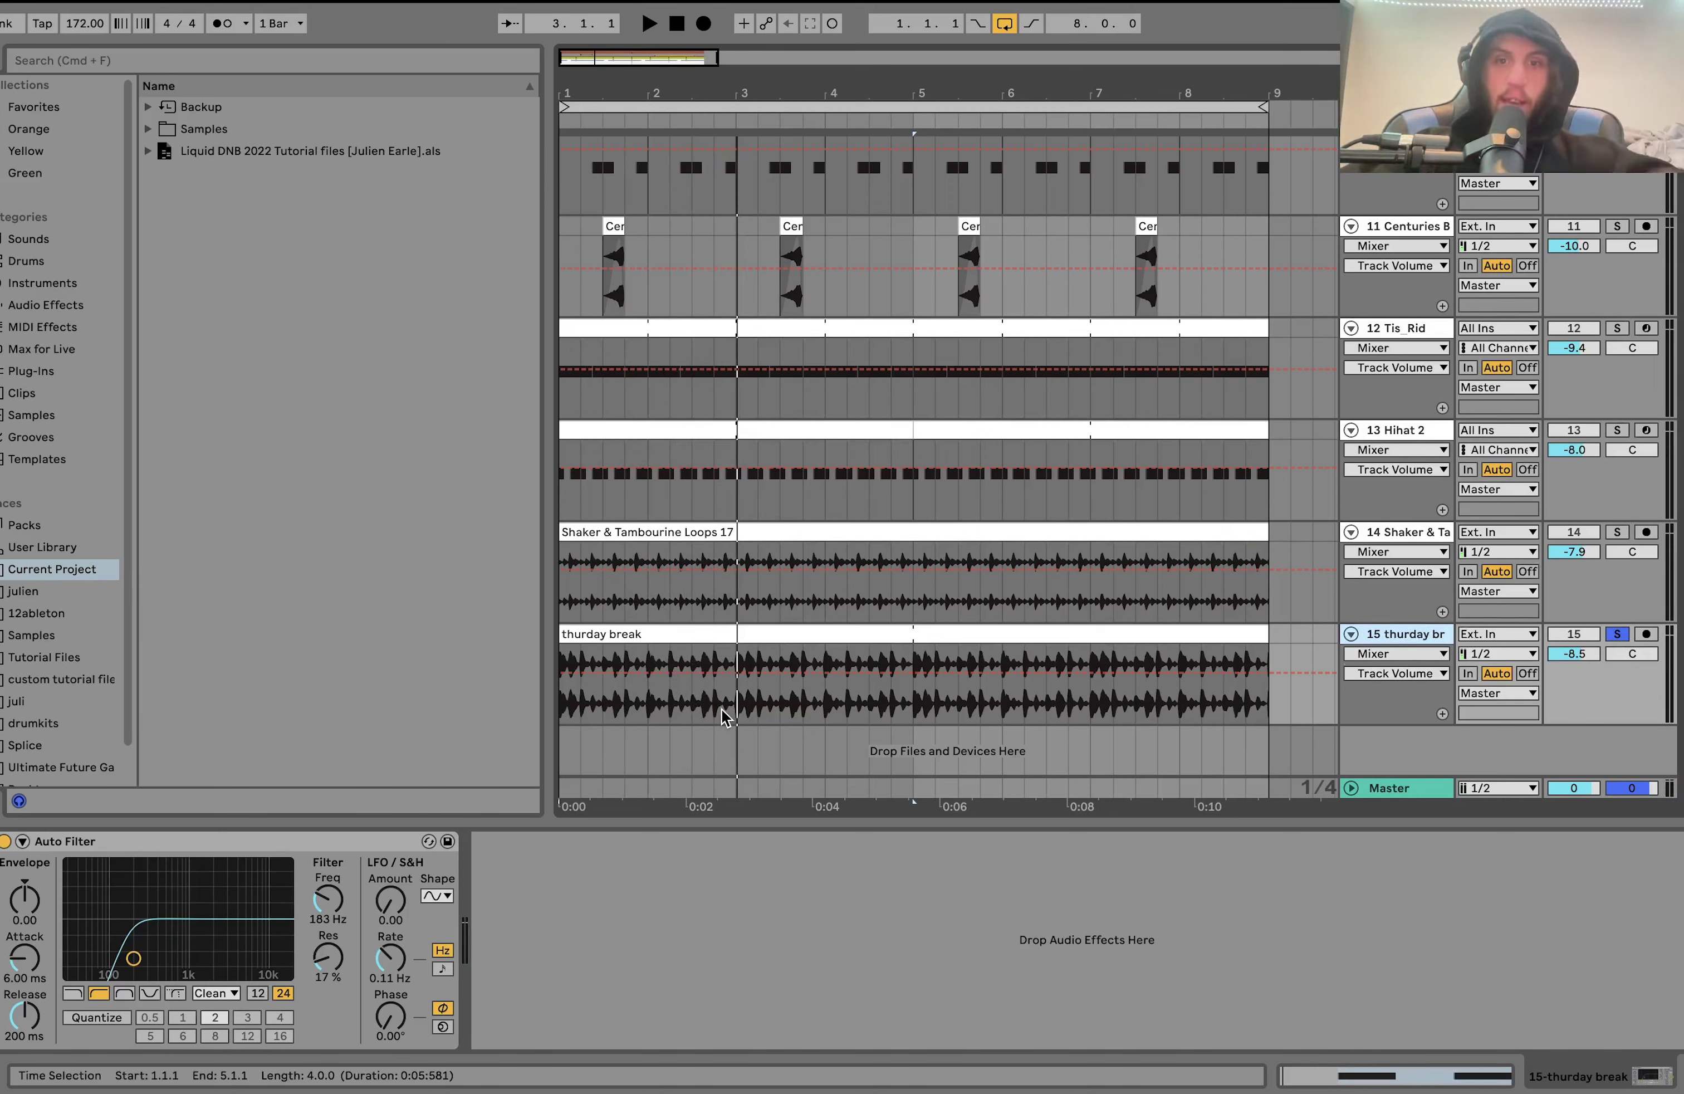
key(space)
scroll(752, 696, up, 2)
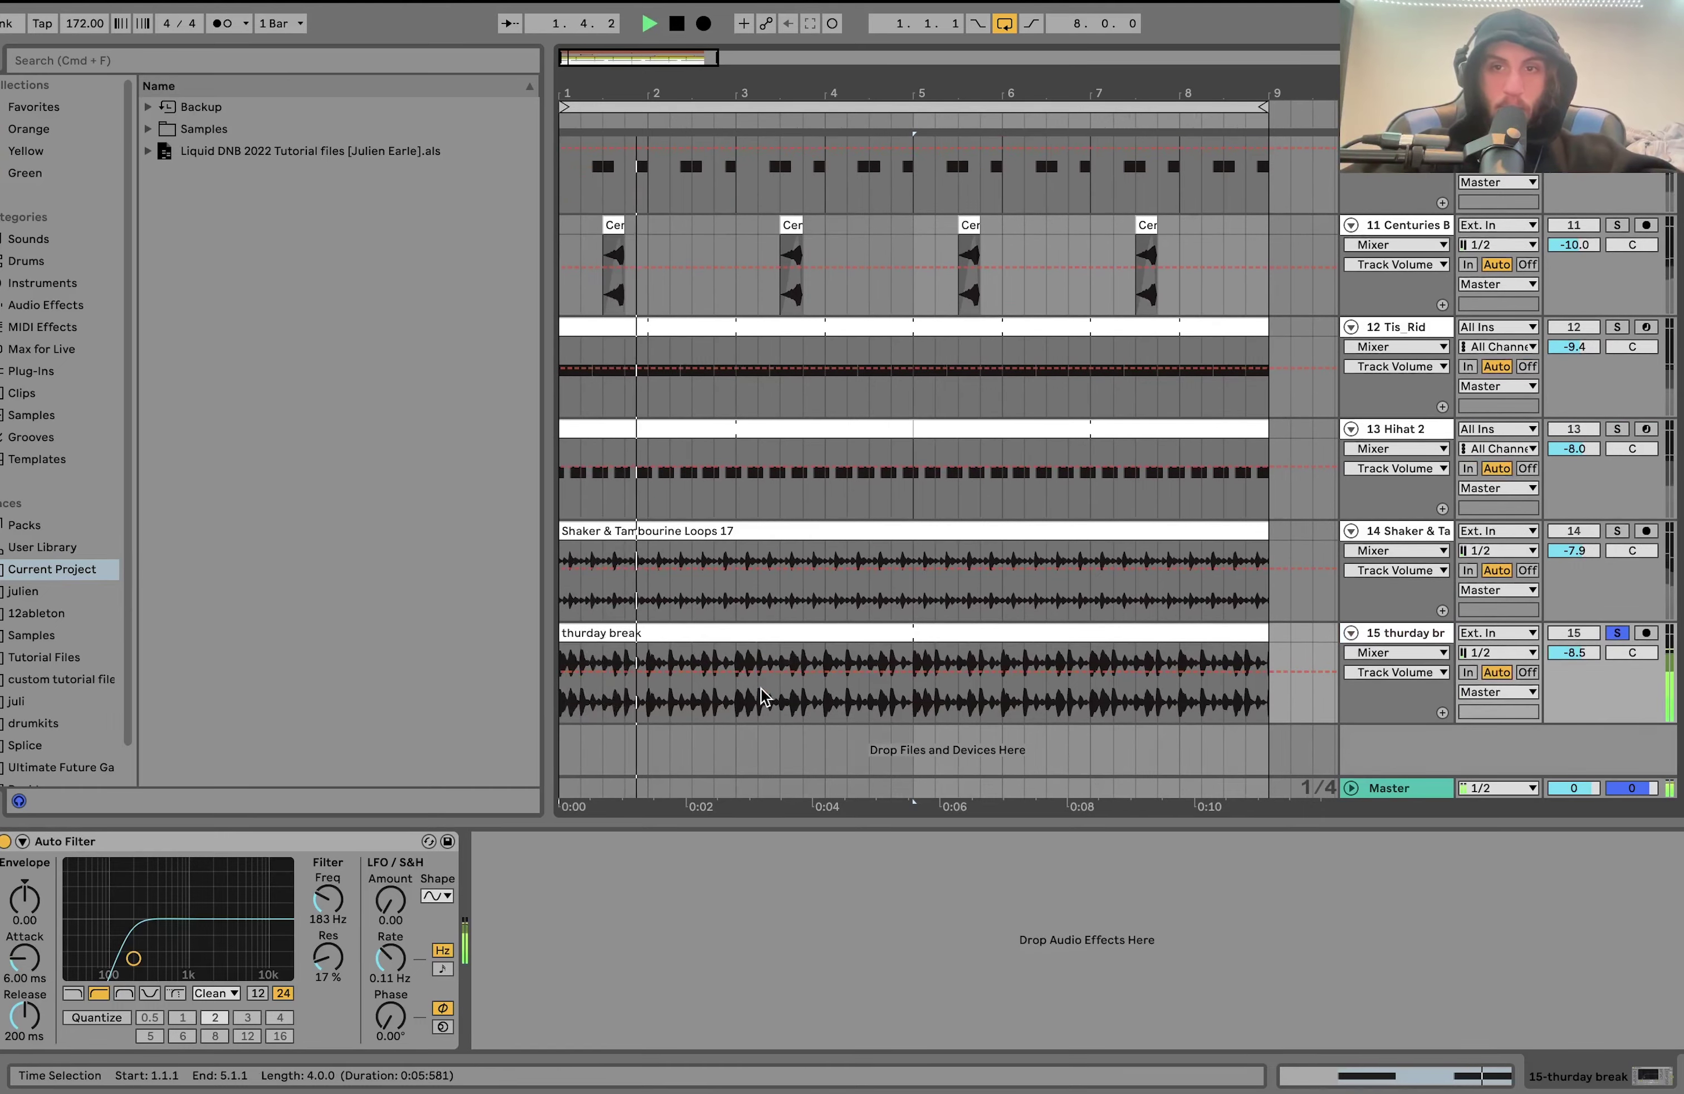
scroll(760, 689, down, 2)
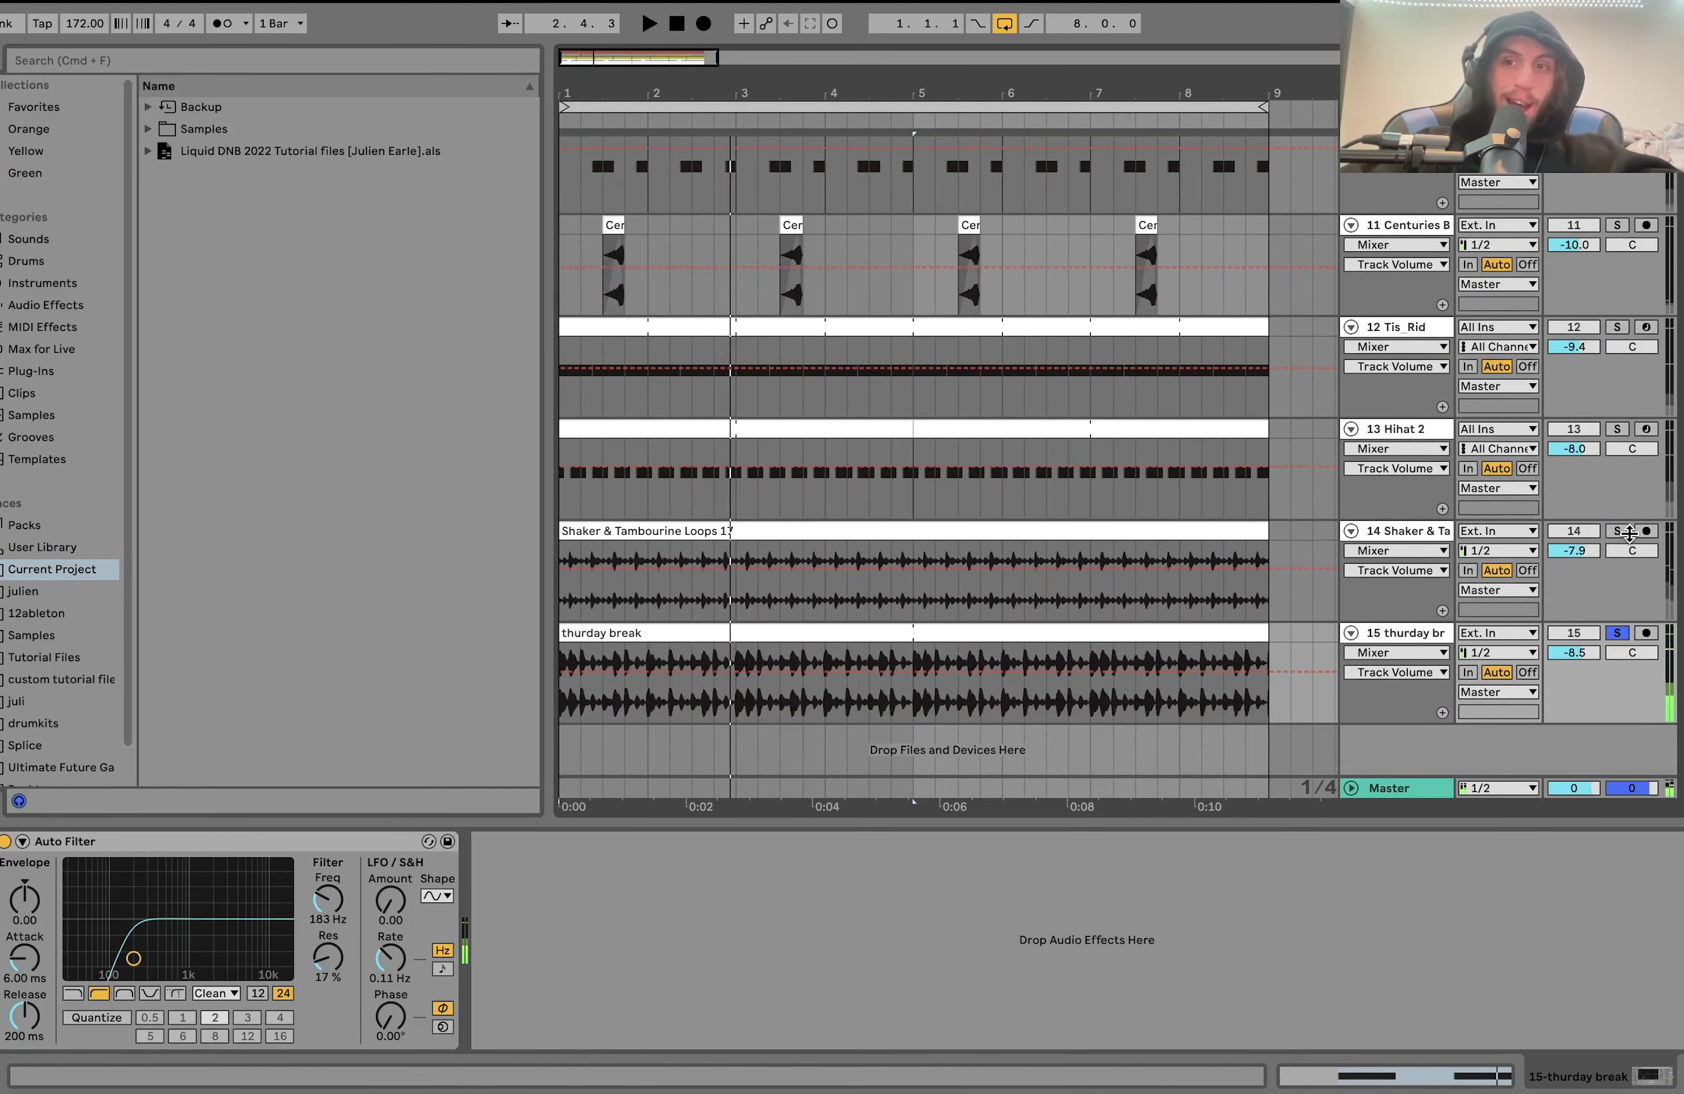
Add 14 Shaker & Tambourine Loops 17 to the solo, select its clip and play it with the break.
click(1422, 532)
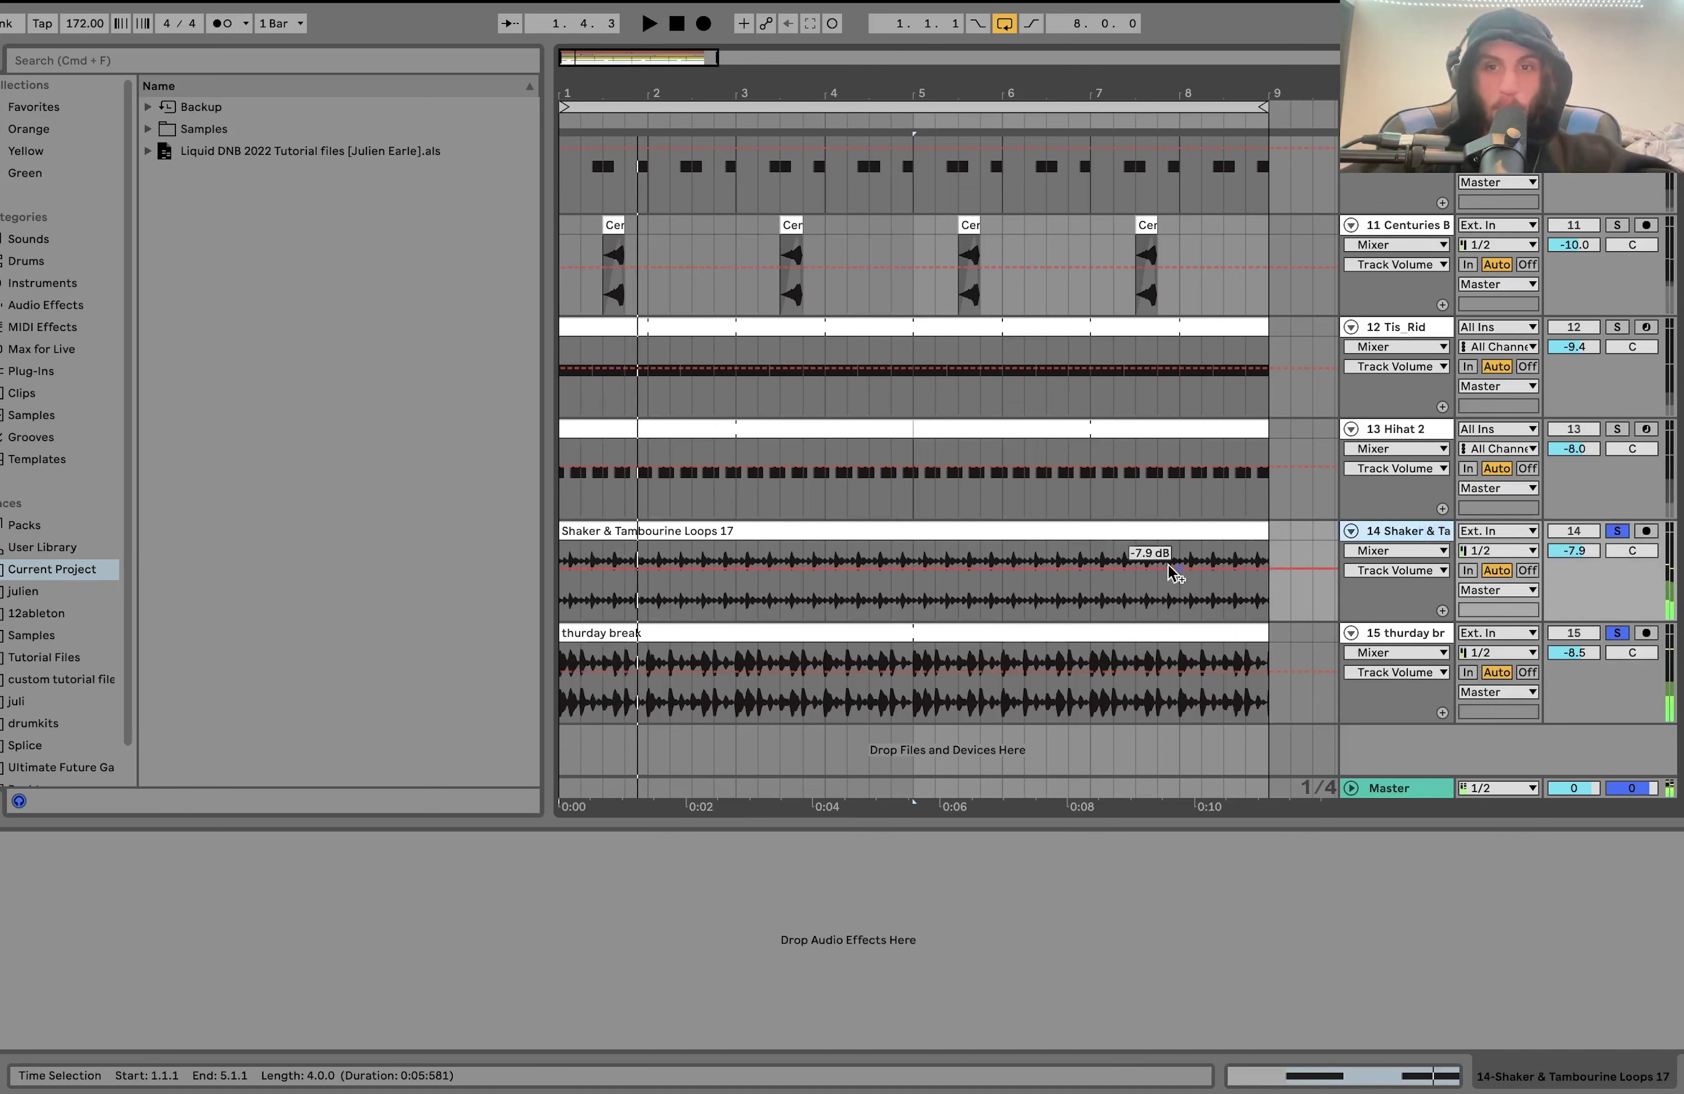
click(1148, 530)
key(space)
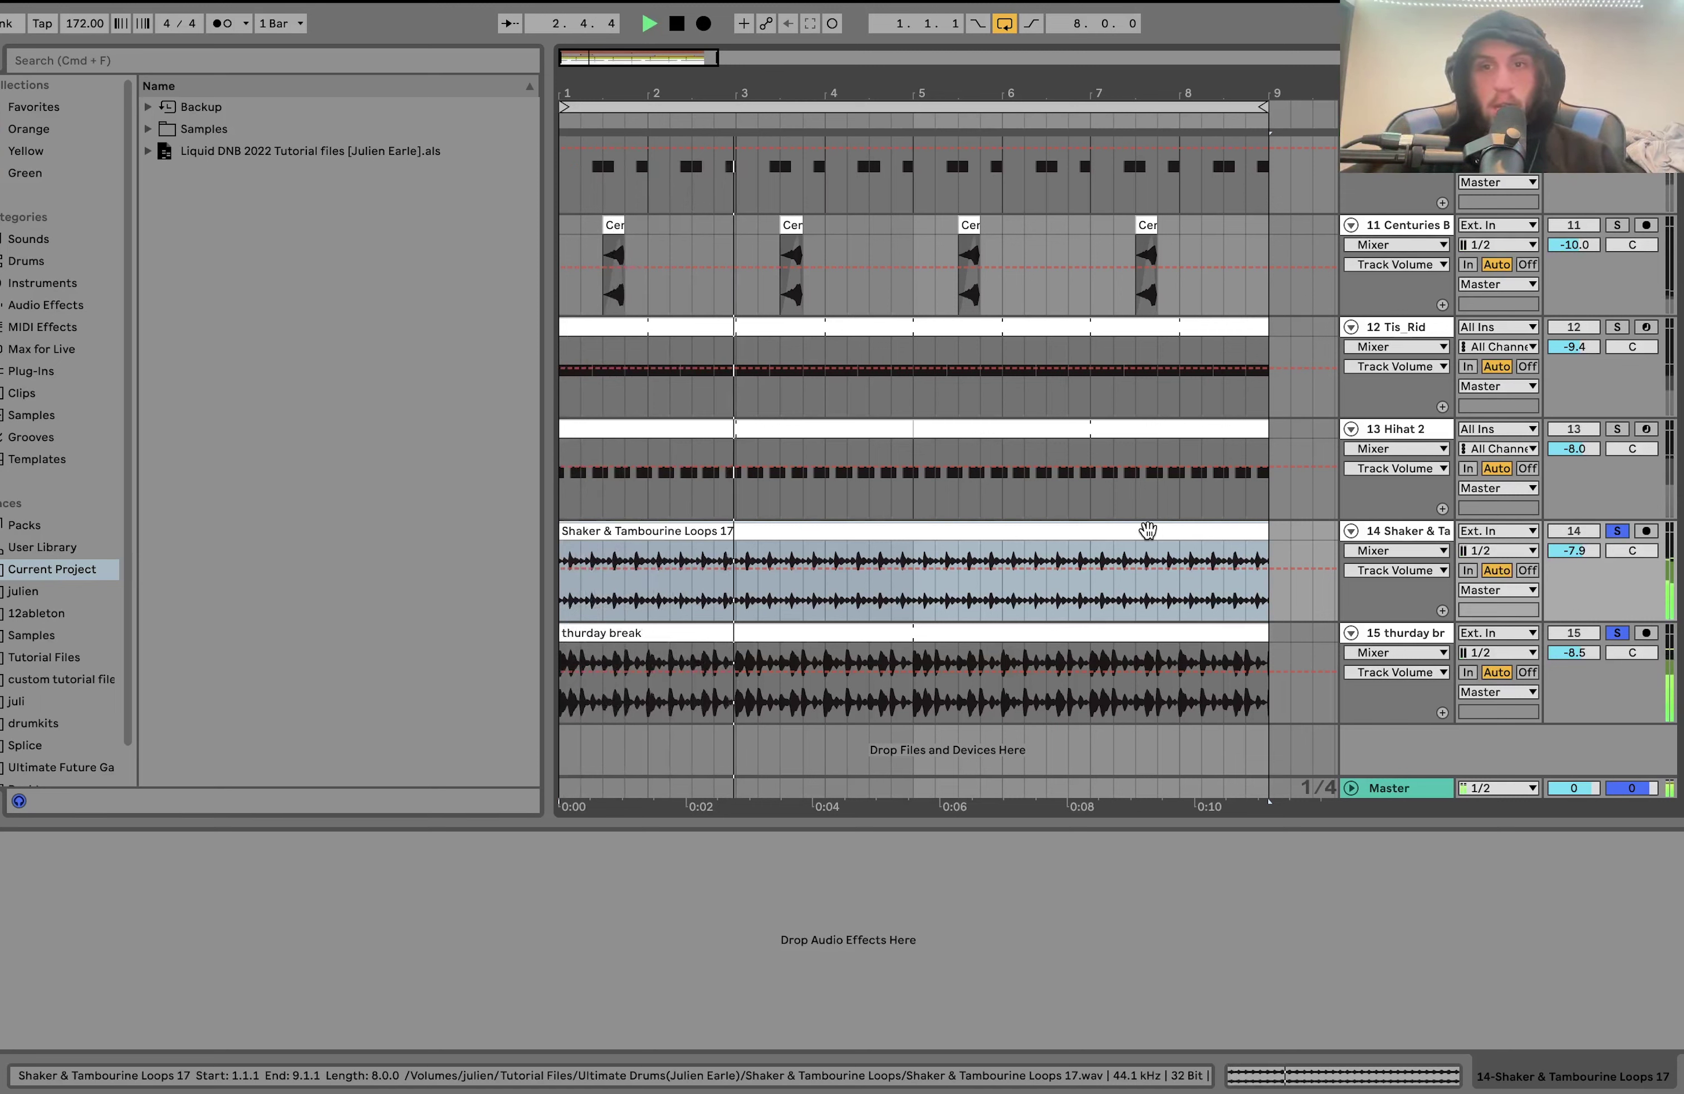
key(space)
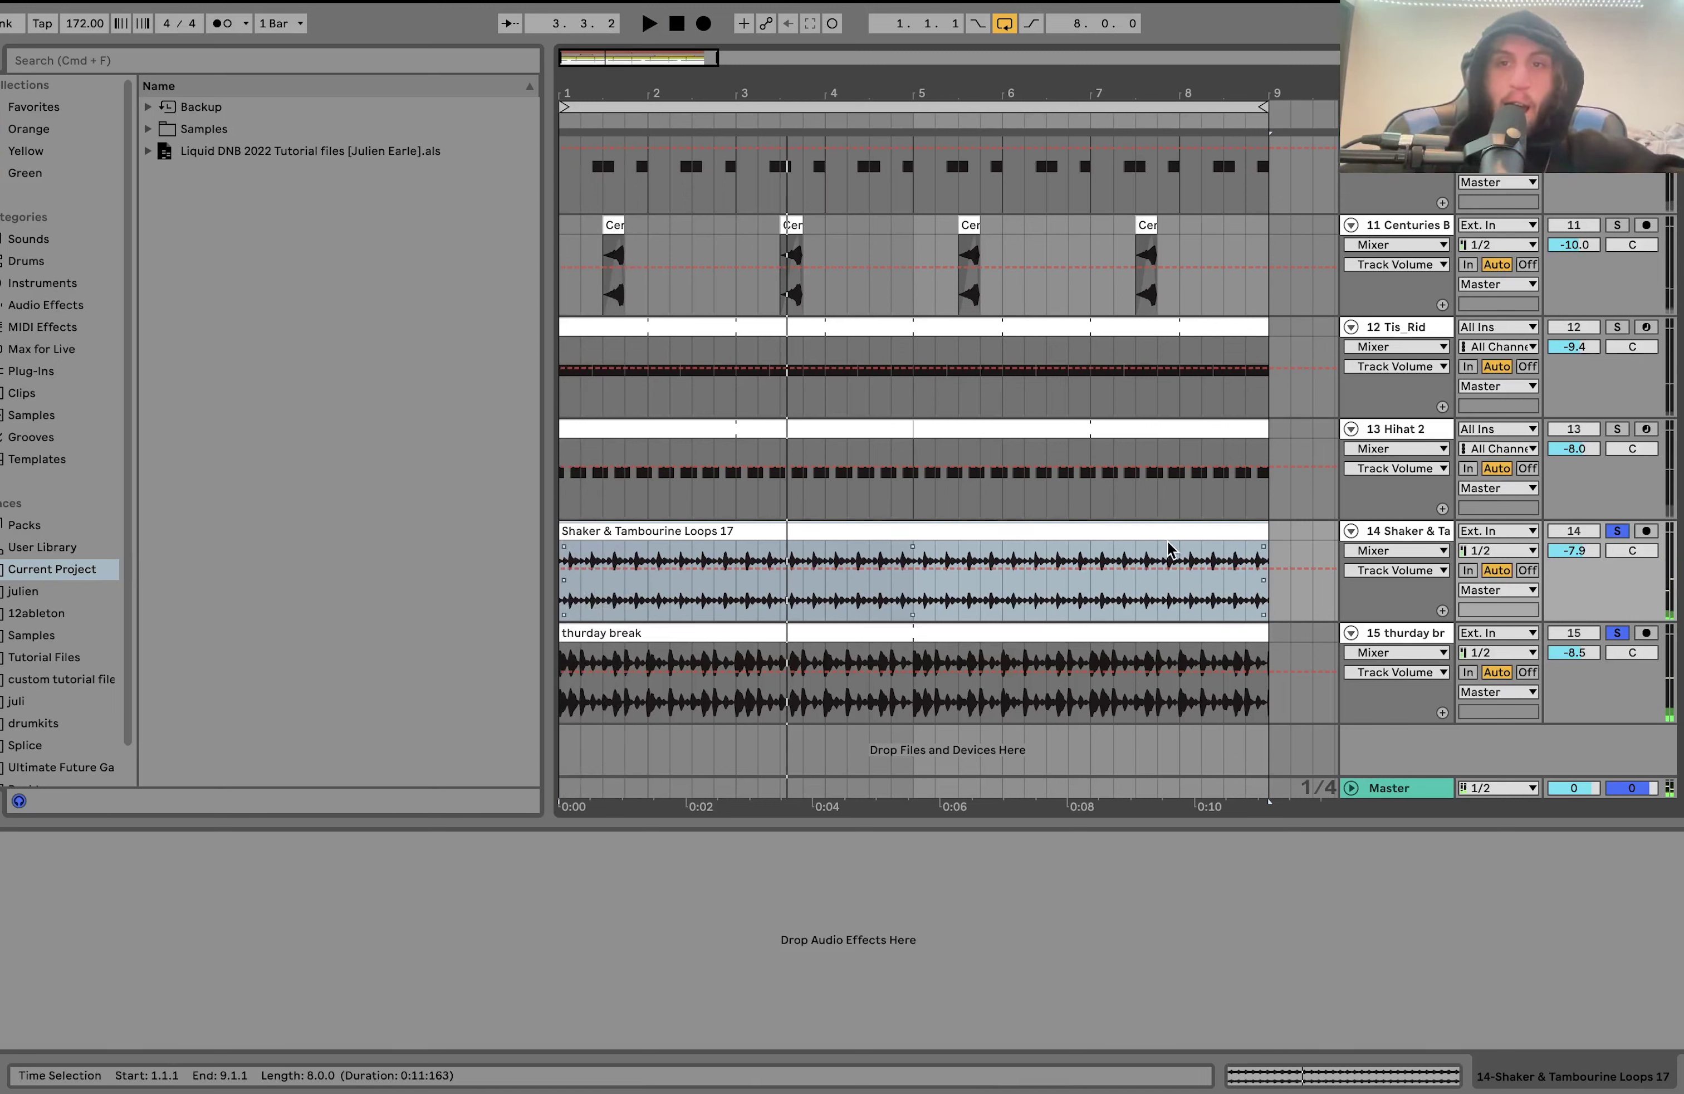
Remove the solo from 15 thurday break, solo 13 Hihat 2 with the shaker loop, show its sample and play both.
key(space)
click(1618, 429)
click(1617, 429)
click(1618, 532)
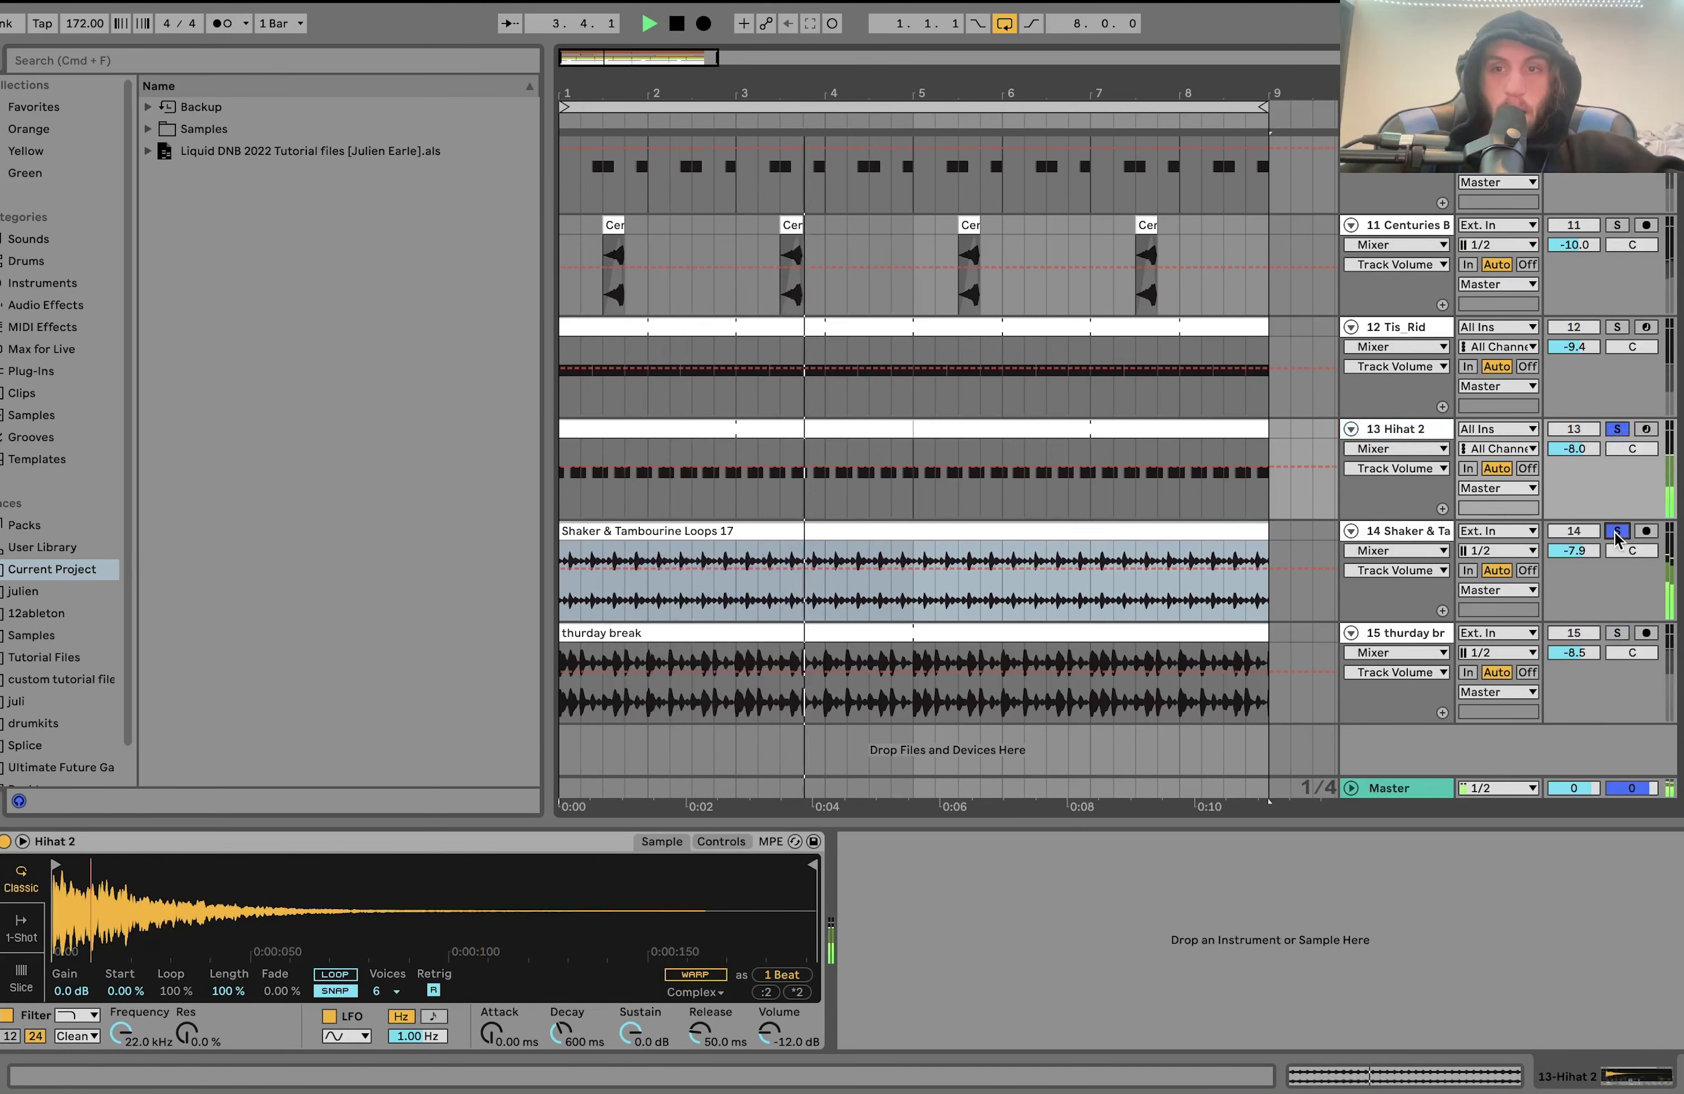
key(space)
Add 12 Tis_Rid and 15 thurday break to the soloed hi-hat and shaker tracks and play the layers together.
scroll(1221, 511, up, 1)
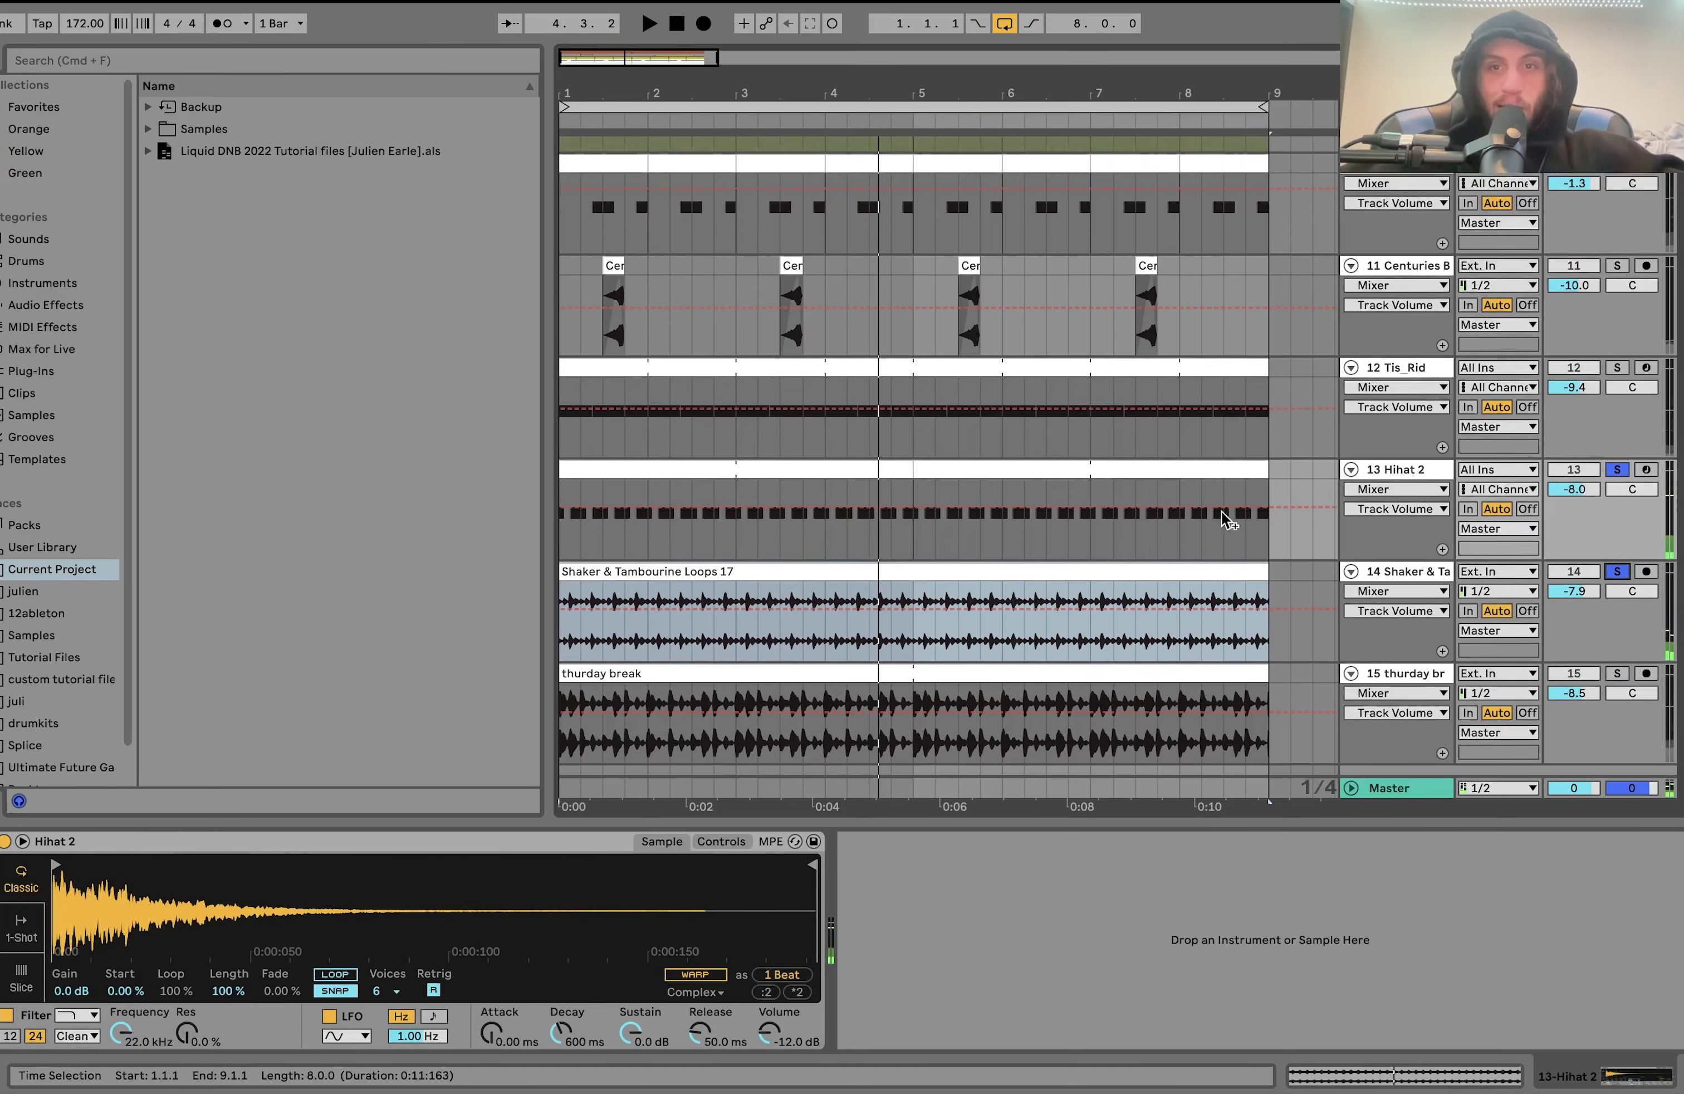
scroll(1221, 511, up, 1)
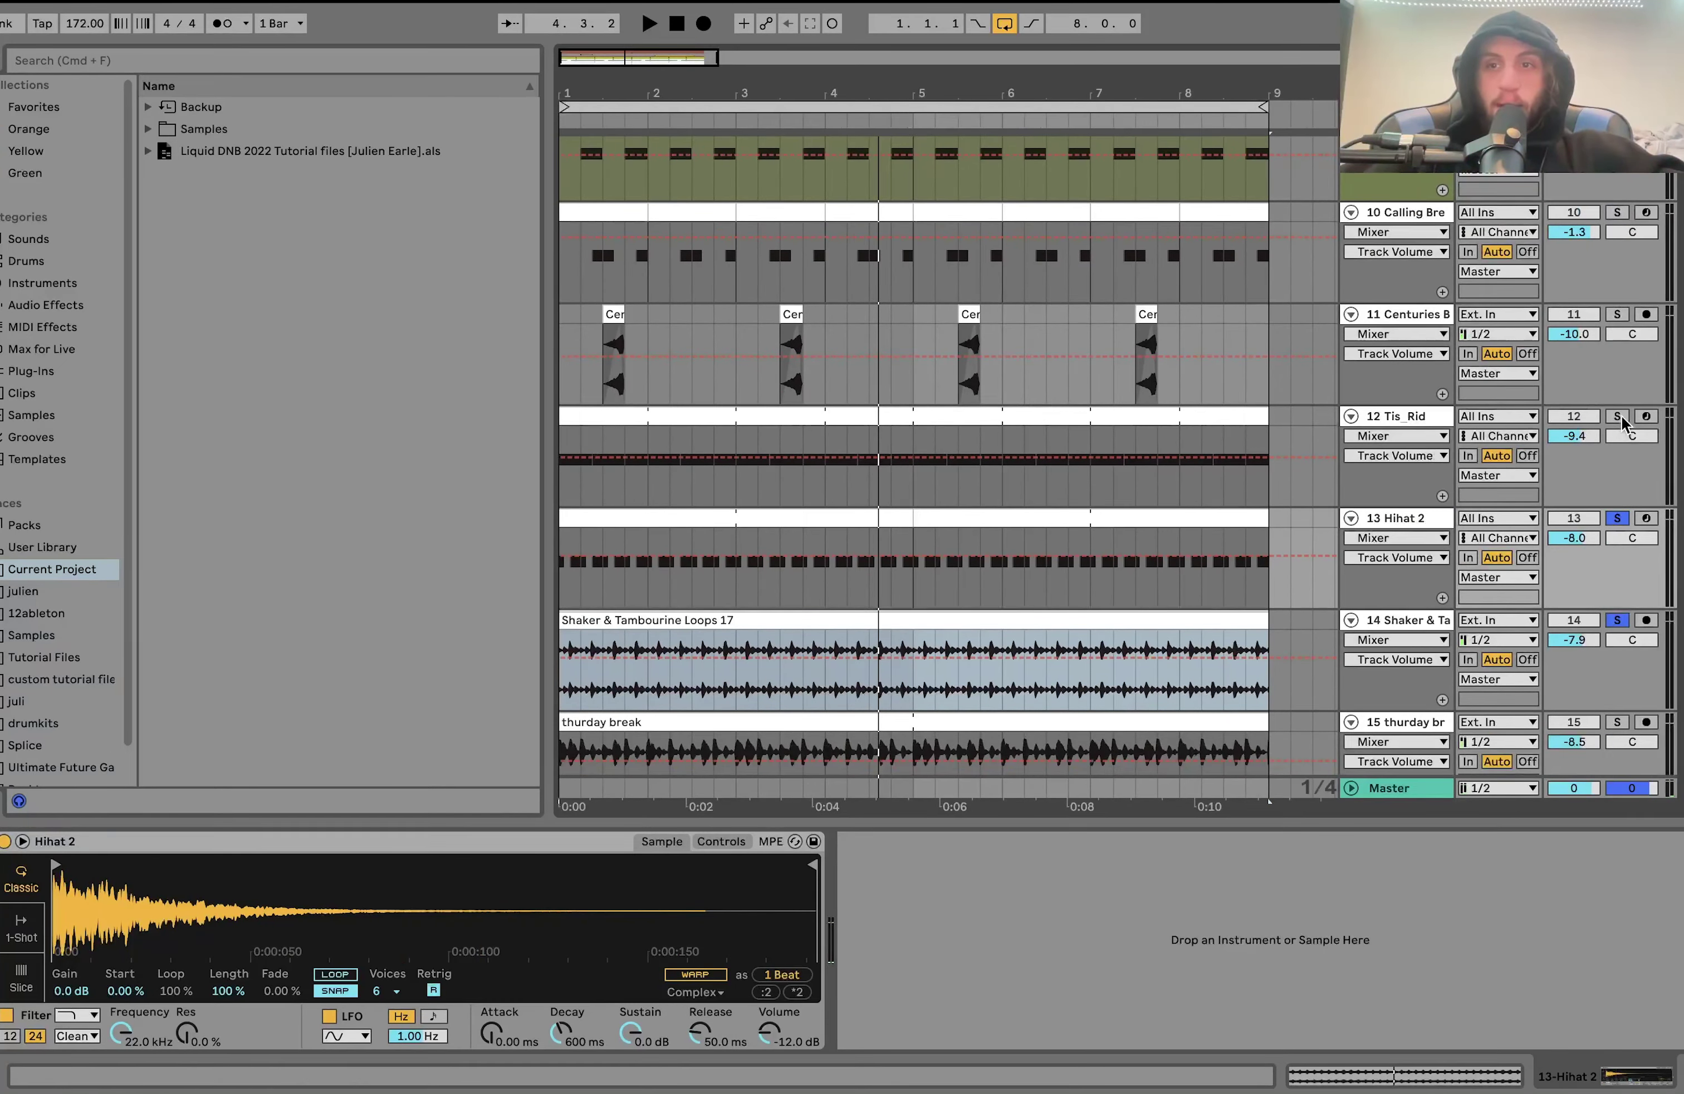
click(1619, 417)
key(space)
super+click(1618, 517)
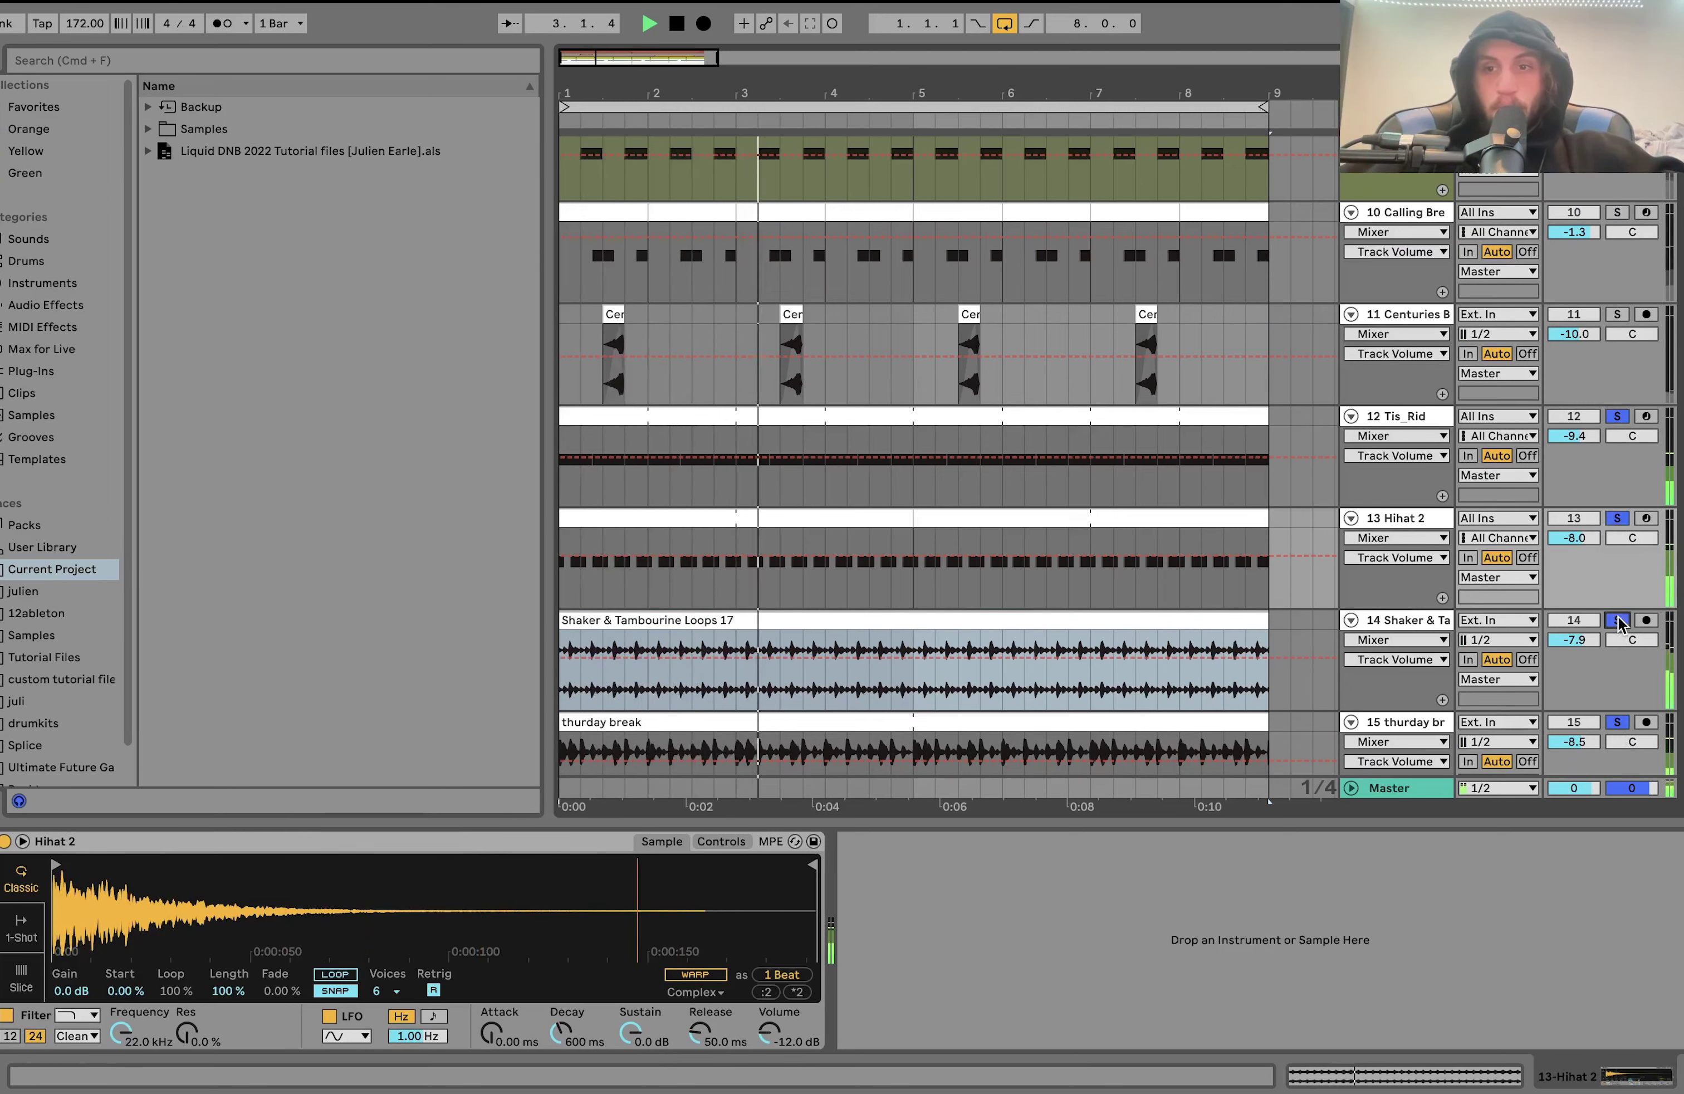
Add 9 Main Snare and 8 Kick to the soloed layers while playing, show the kick's sample and stop playback.
scroll(1617, 617, up, 4)
scroll(1617, 617, up, 2)
super+click(1617, 406)
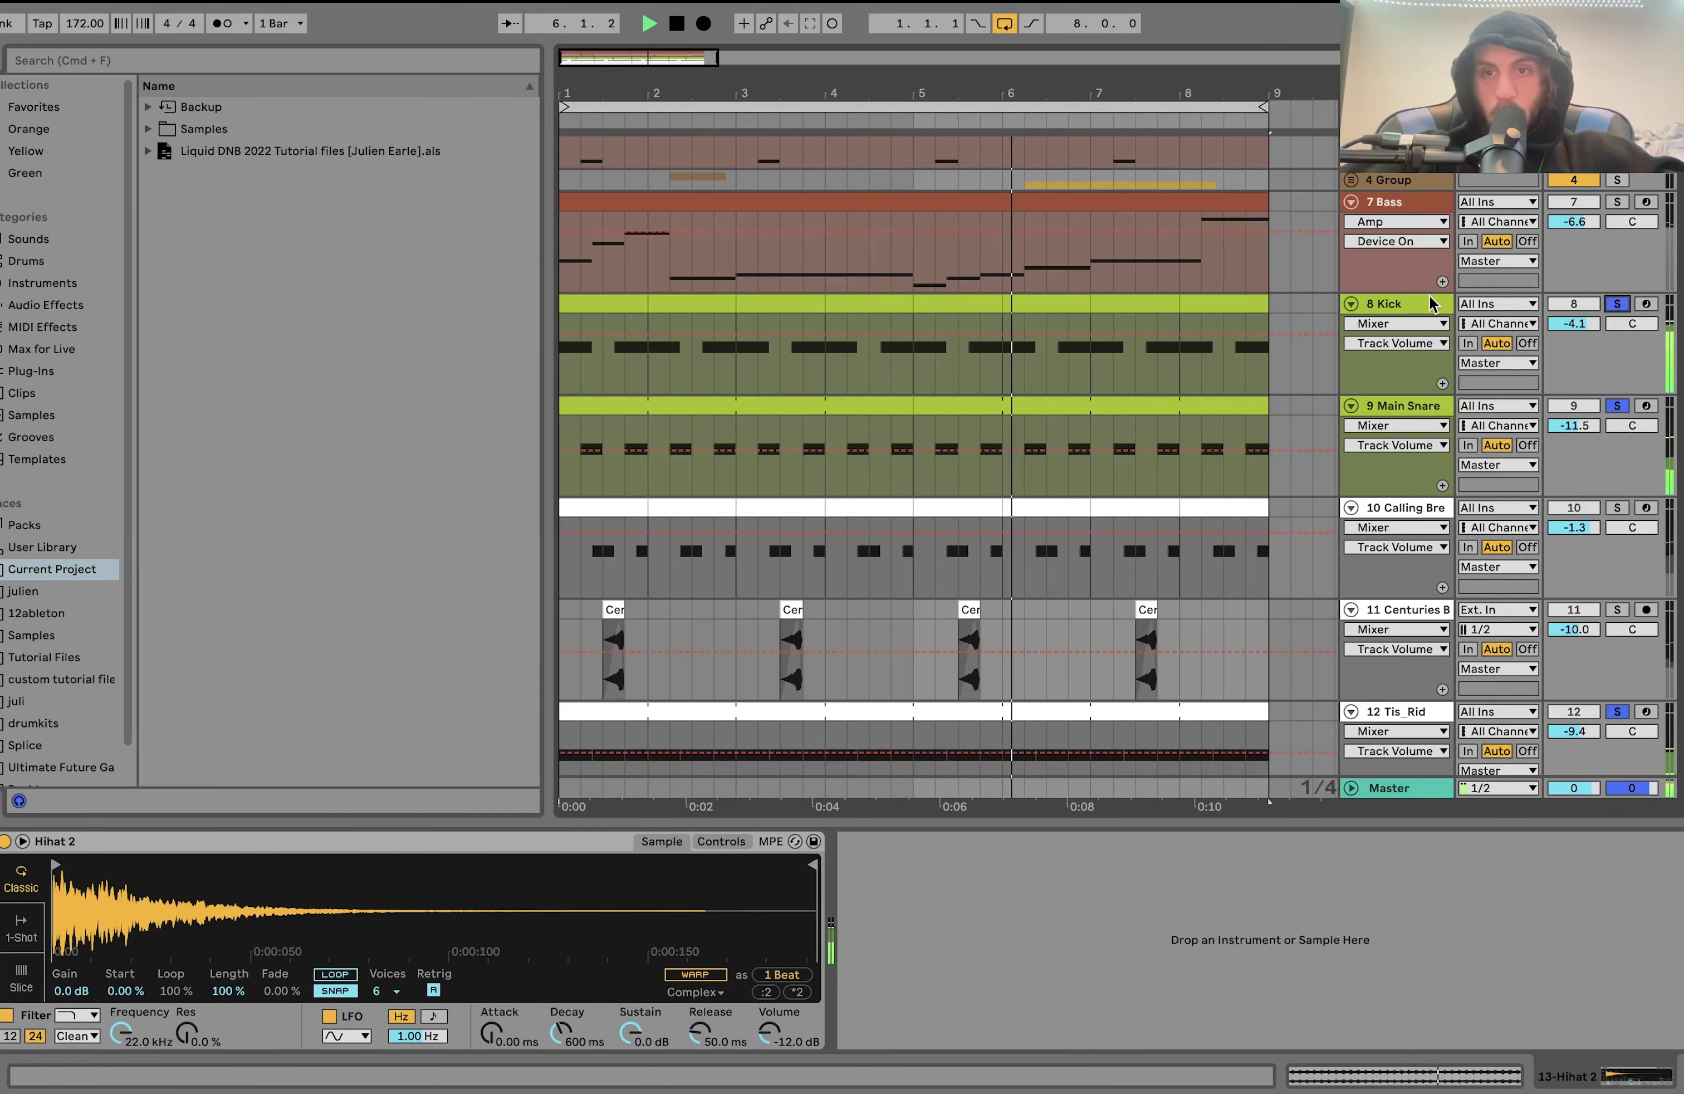
super+click(1617, 303)
click(1420, 304)
scroll(1420, 304, down, 4)
key(space)
Solo only 12 Tis_Rid, show its sample and play the ride.
click(1618, 544)
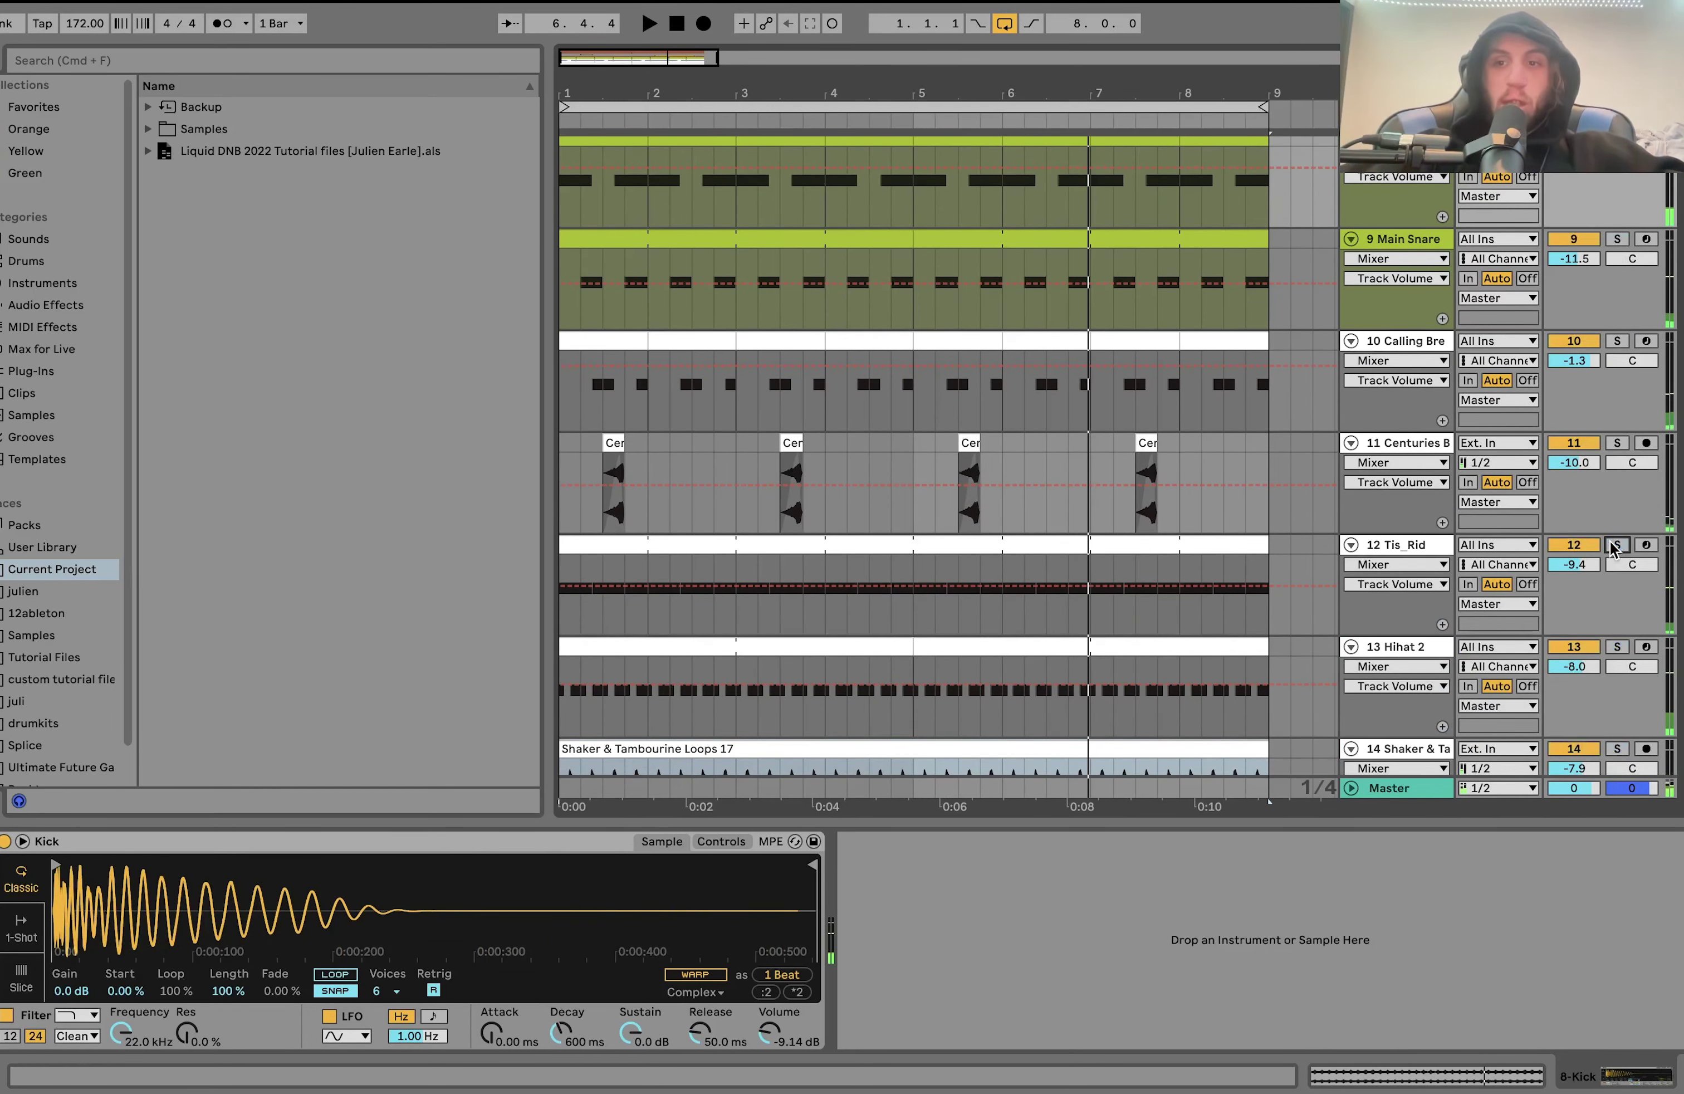
key(space)
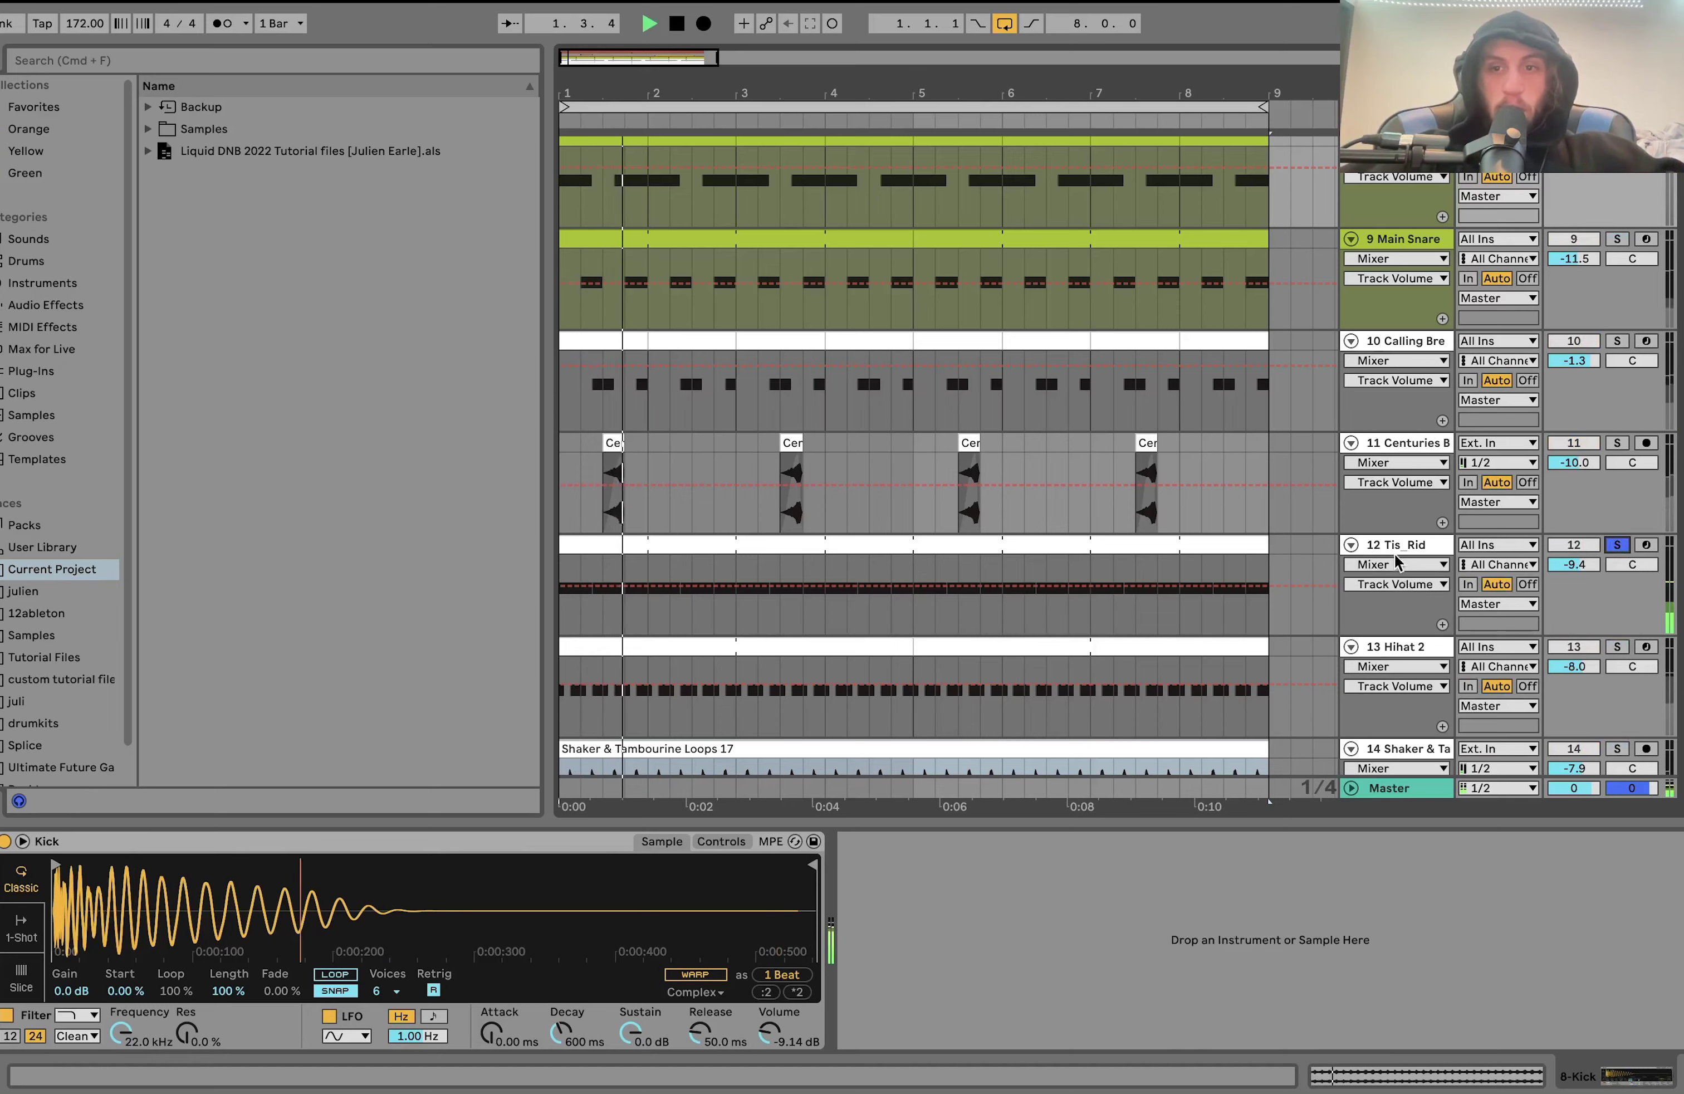
click(1393, 546)
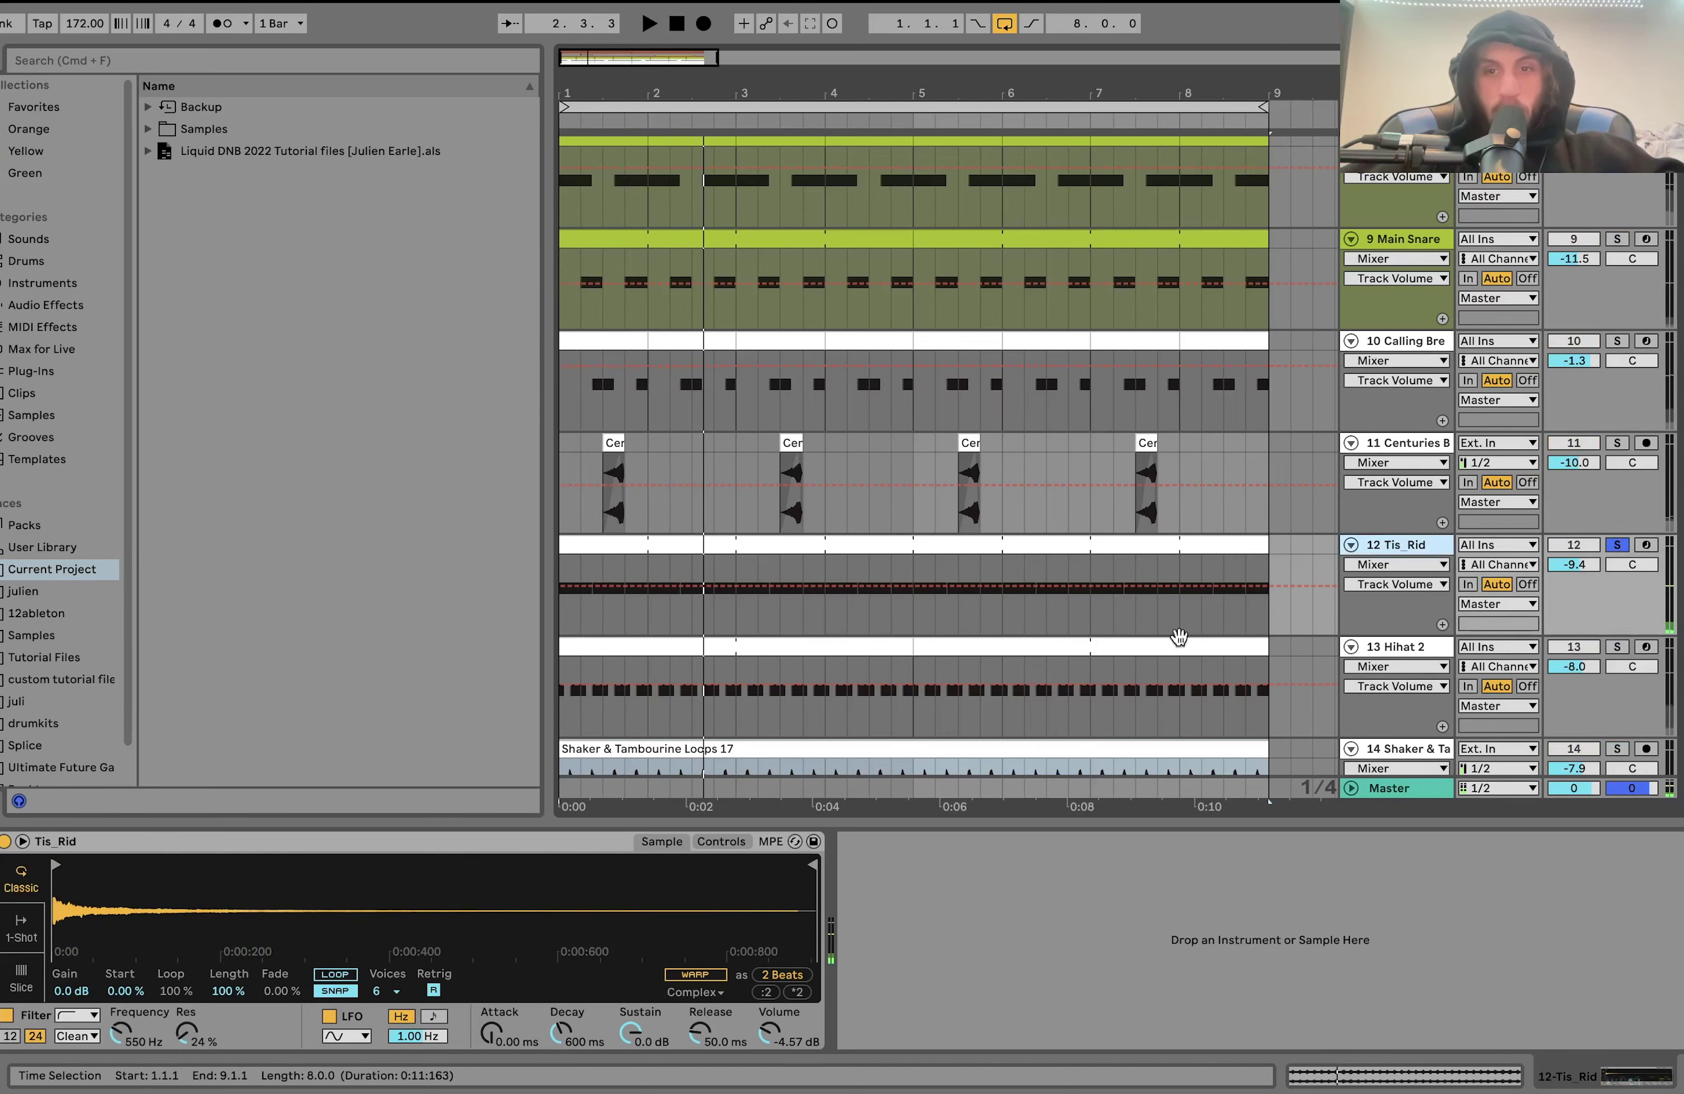
scroll(1240, 508, down, 3)
key(space)
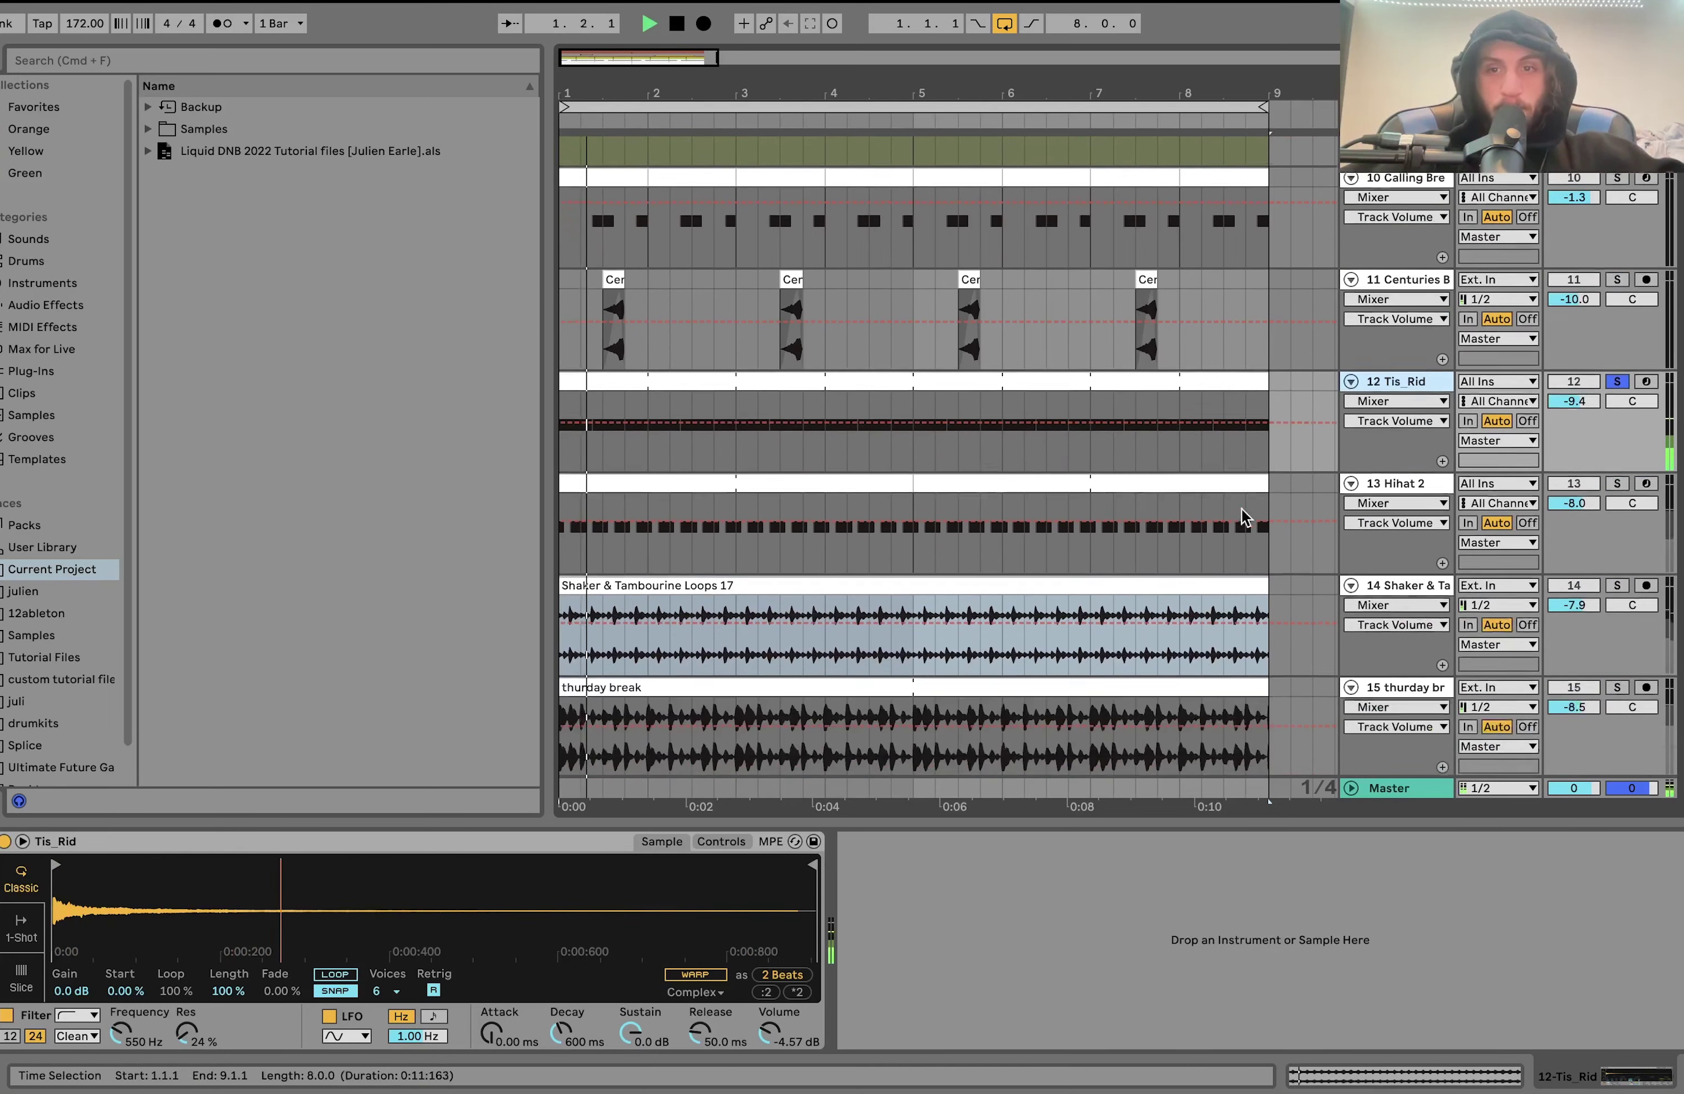
Add 13 Hihat 2, 14 Shaker & Tambourine and 15 thurday break to the soloed ride and play the layers.
scroll(1240, 508, down, 1)
click(1617, 441)
click(1617, 543)
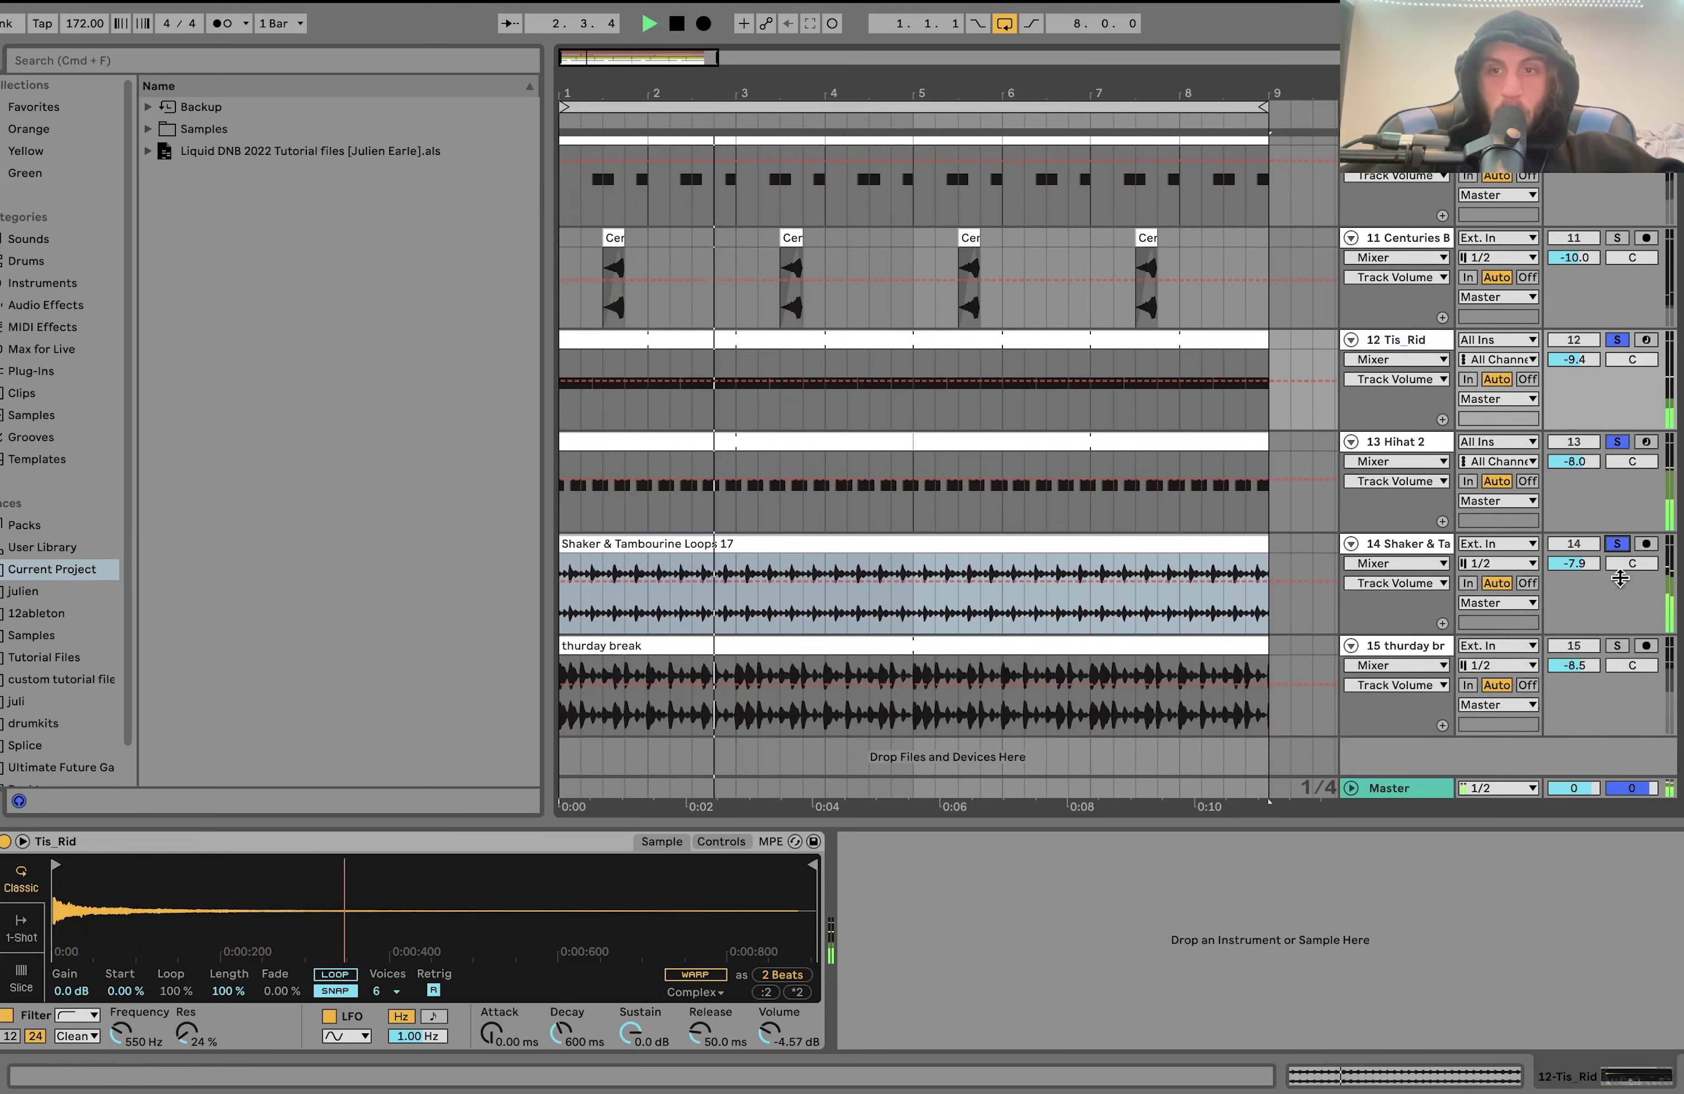
key(space)
scroll(1620, 554, up, 8)
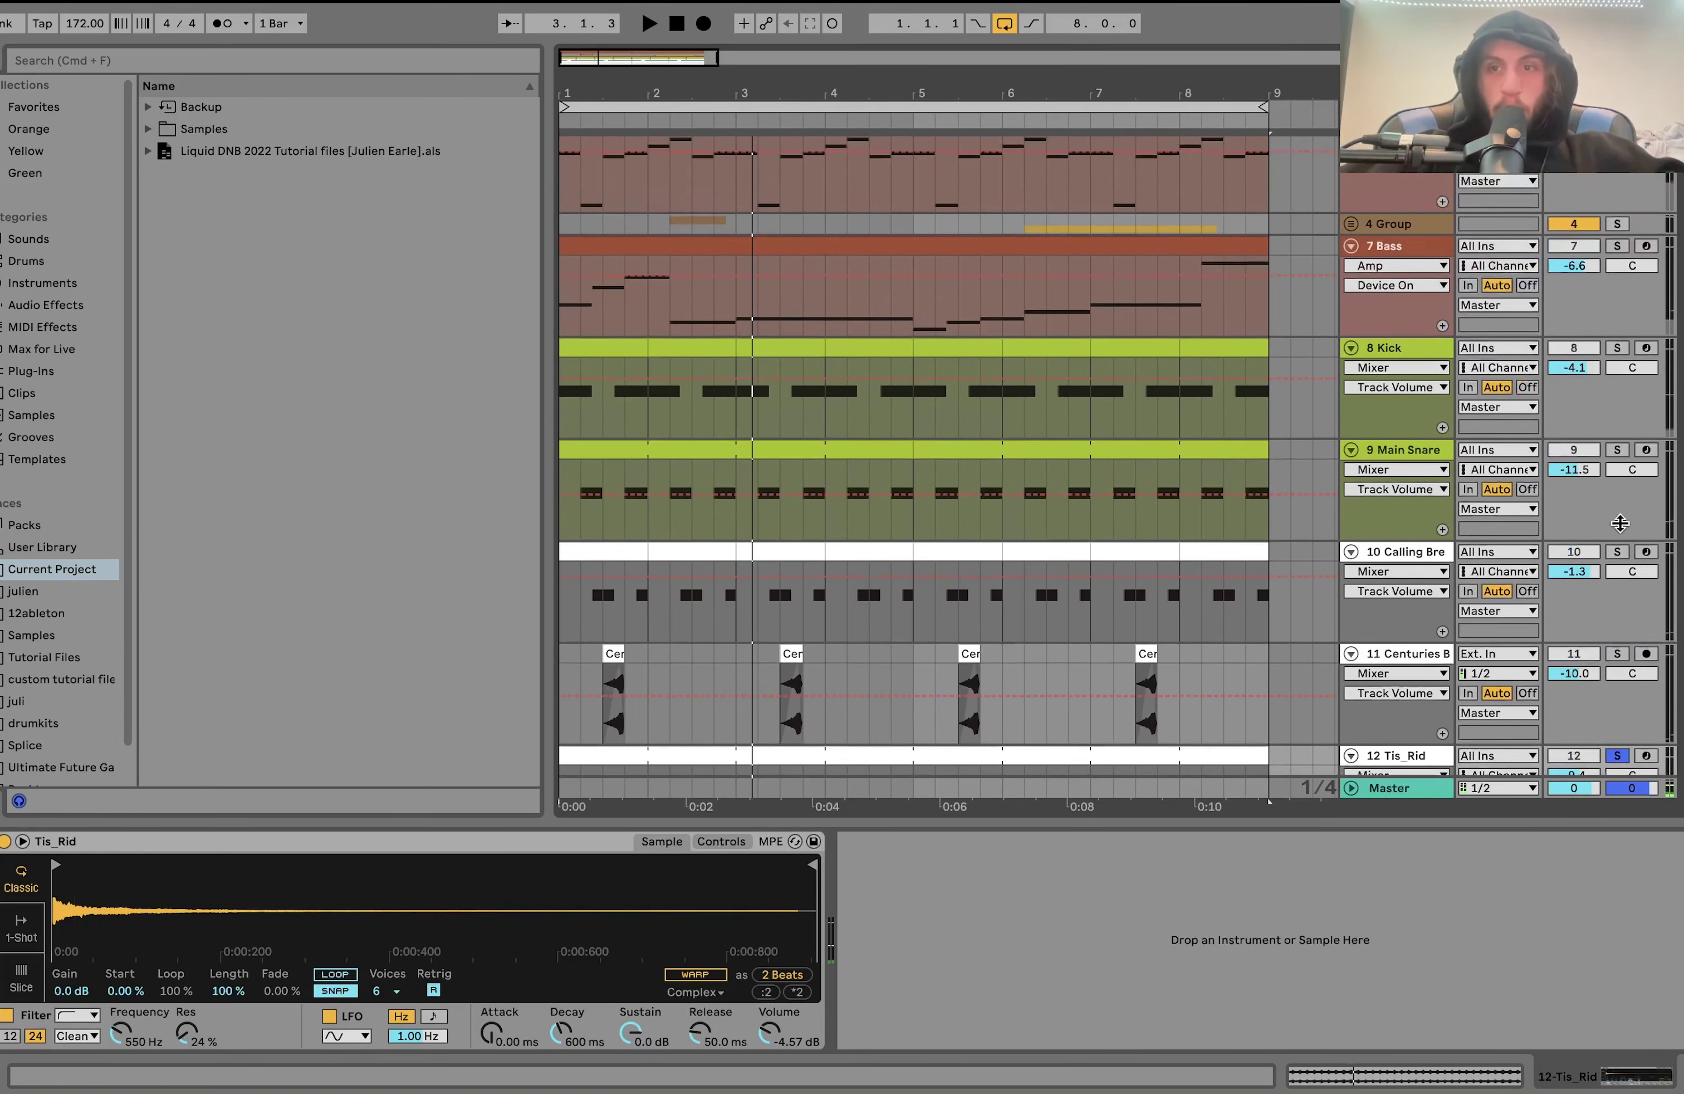
key(space)
scroll(1620, 347, down, 8)
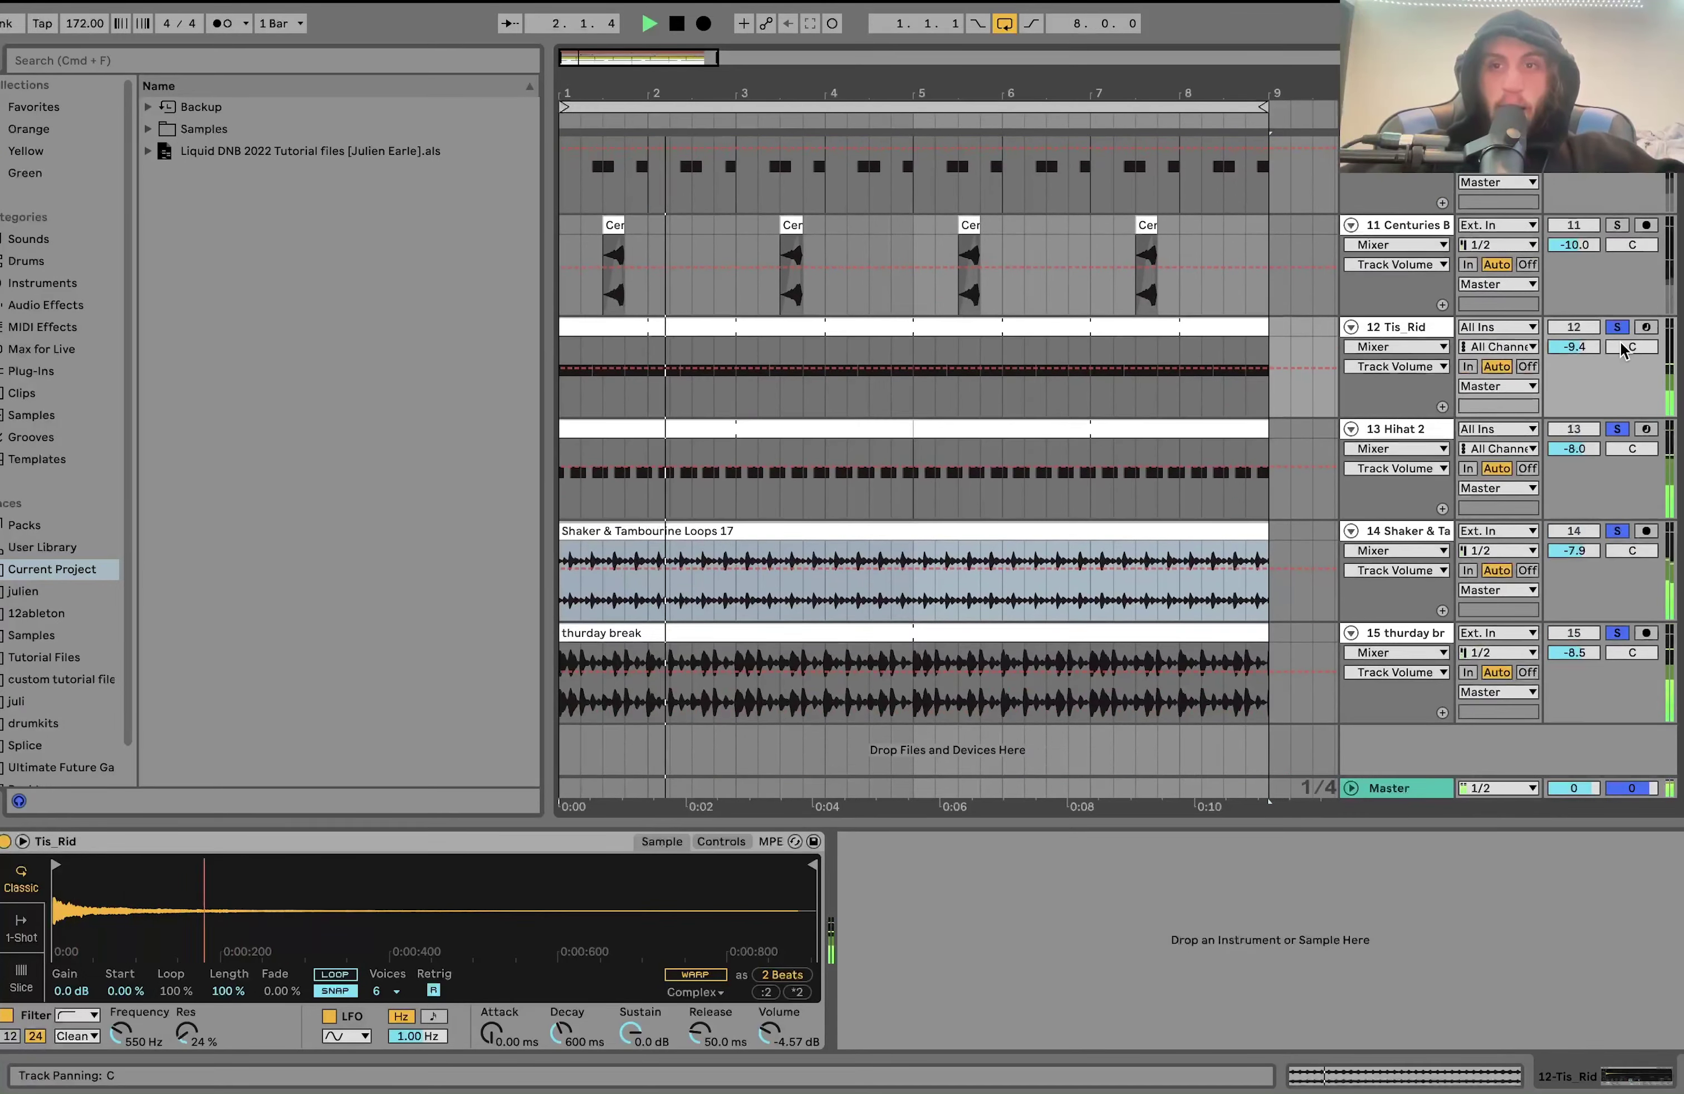
Add 9 Main Snare and 10 Calling Break to the soloed drums, play them and clear all solos.
scroll(1620, 347, up, 4)
key(space)
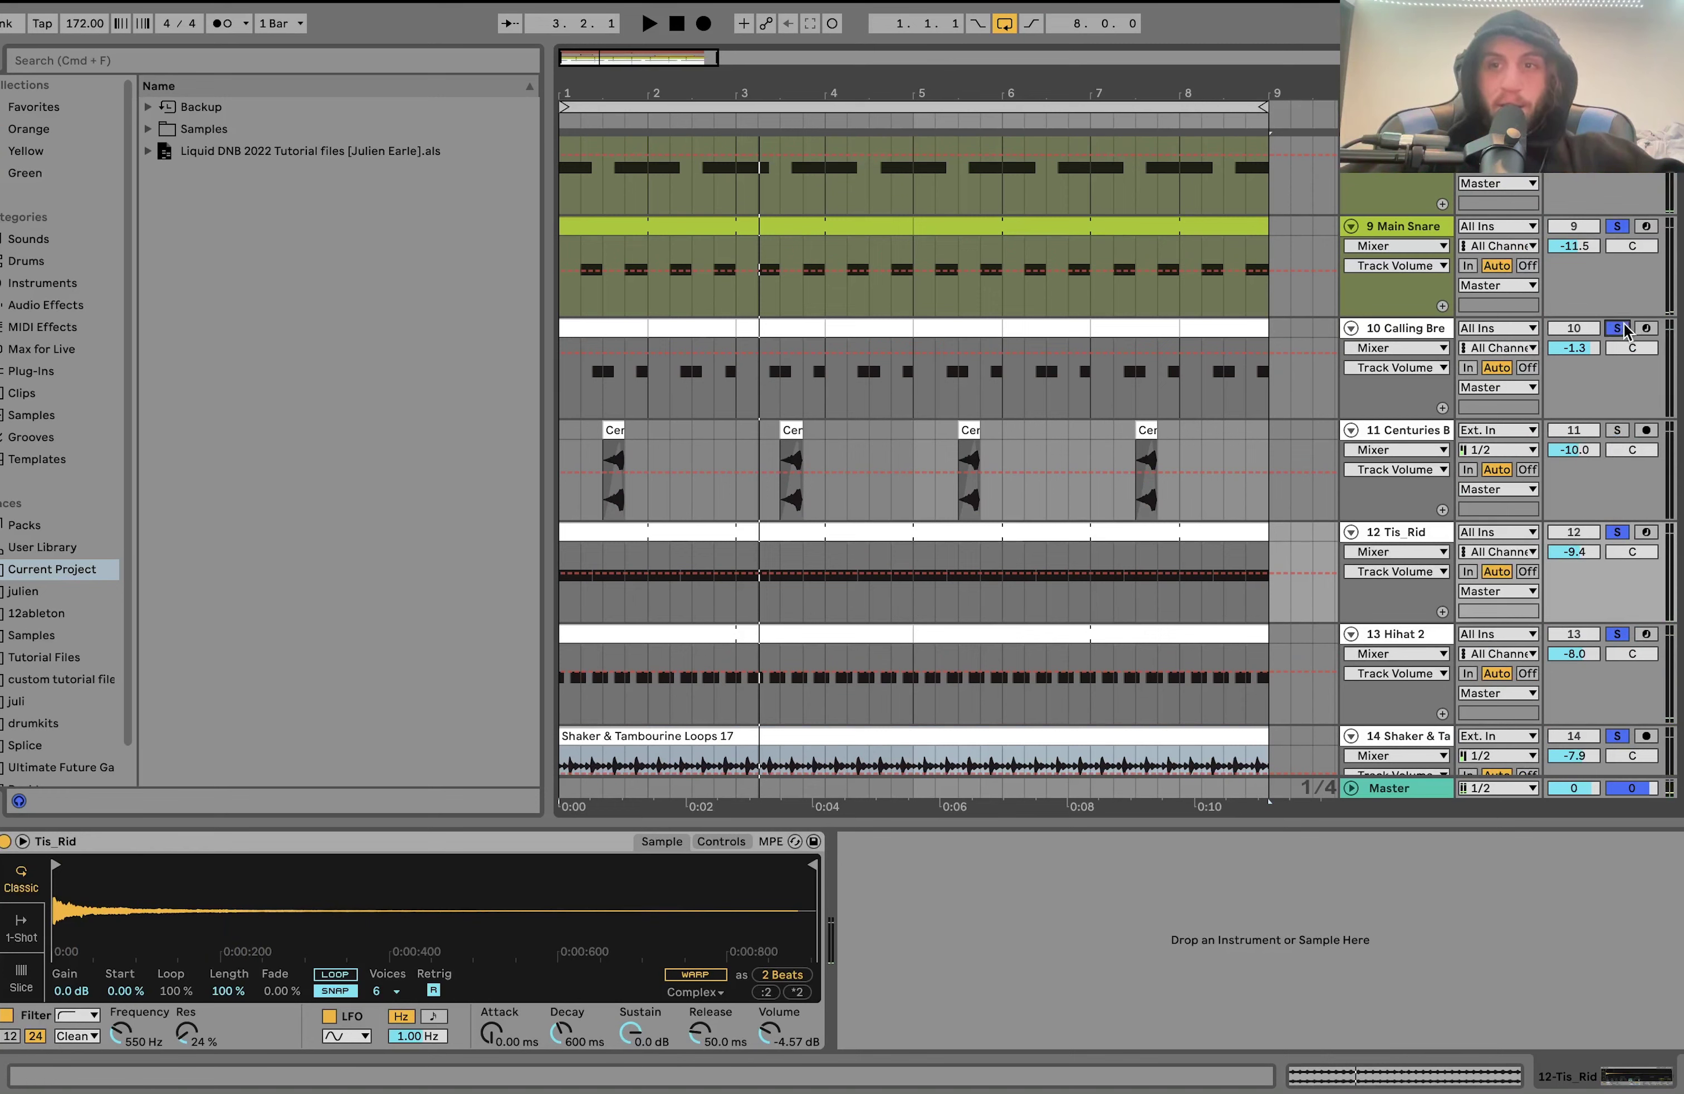
key(space)
click(1619, 328)
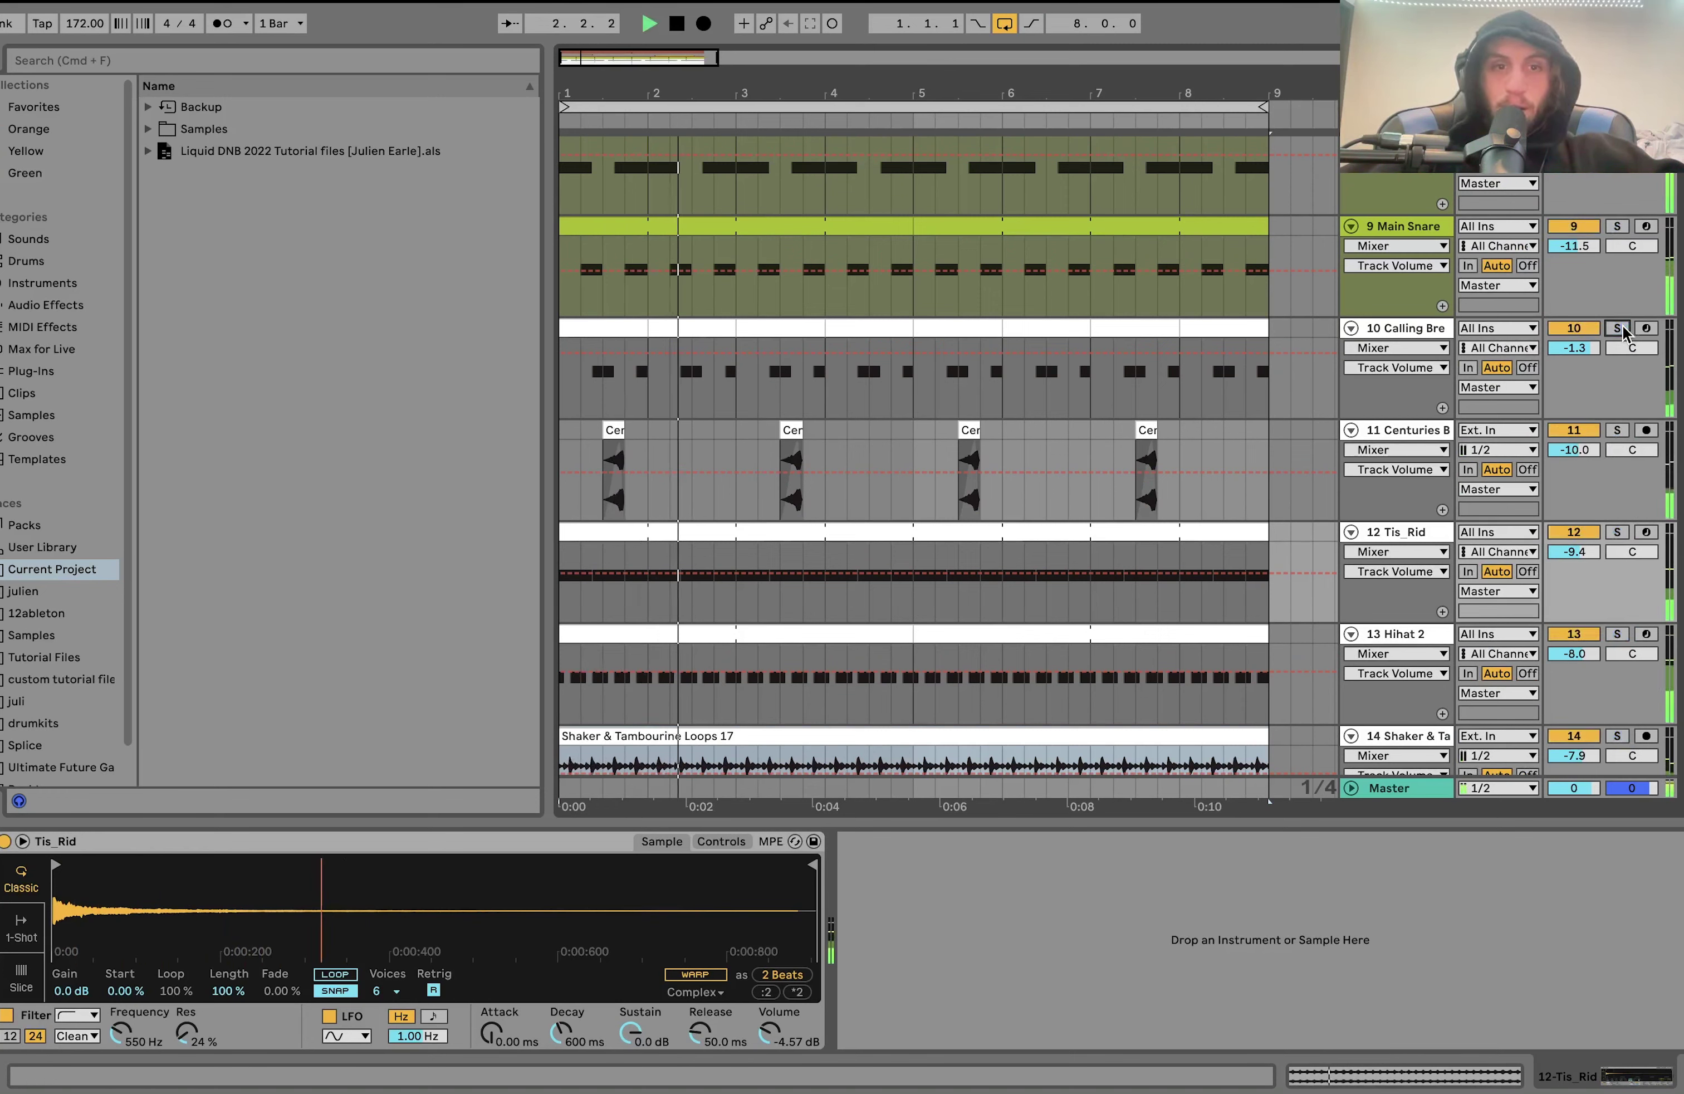
Solo 10 Calling Break, show the slice used from its sample and play it.
click(1619, 328)
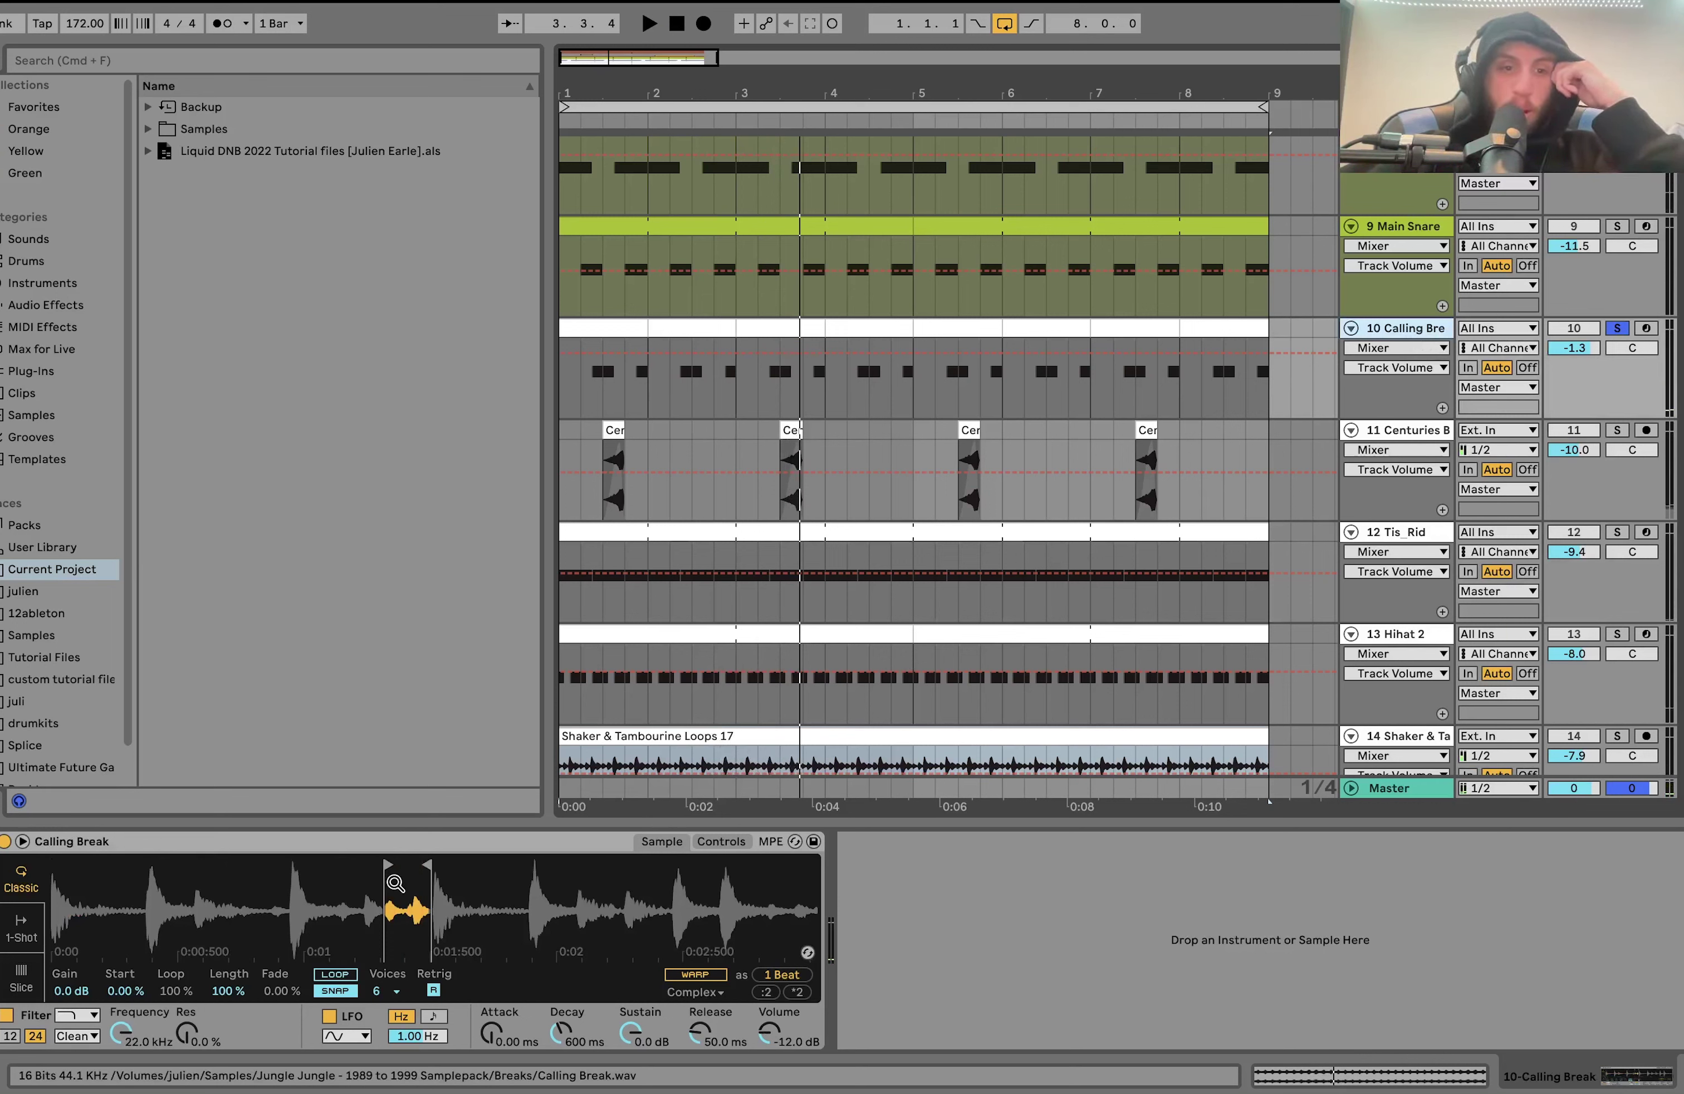
key(space)
key(space)
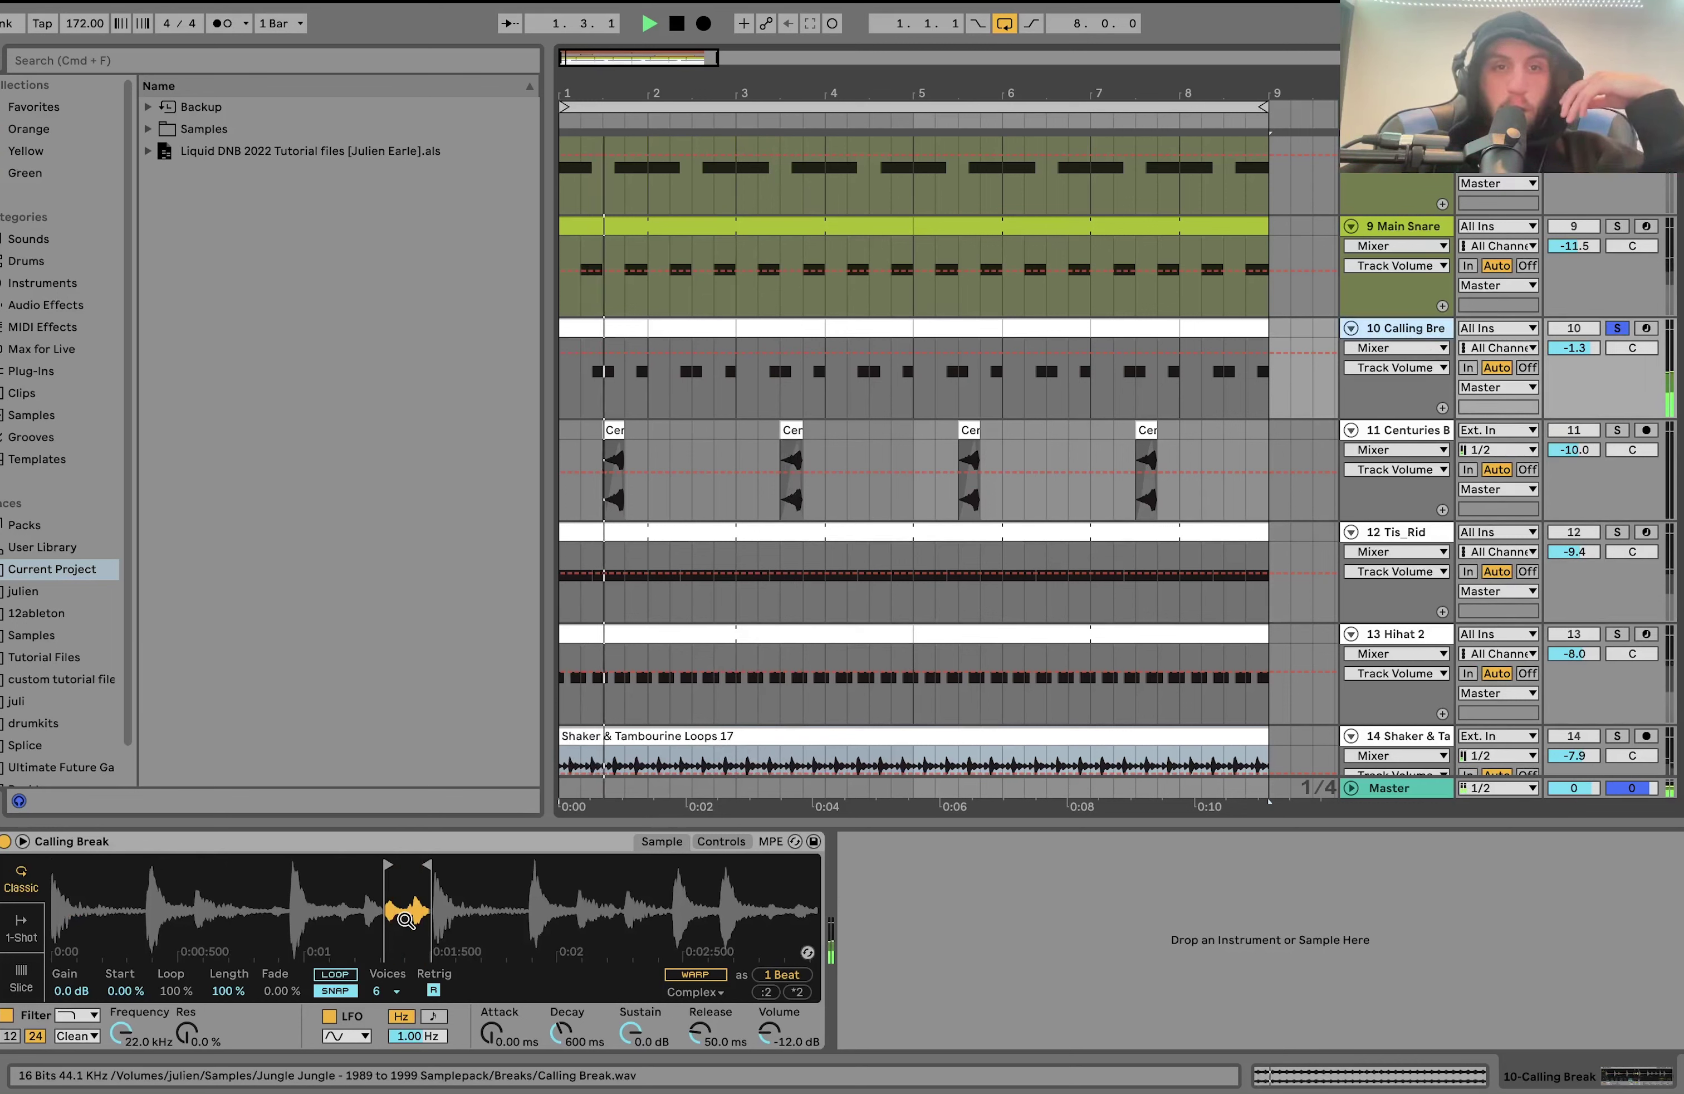
key(space)
key(space)
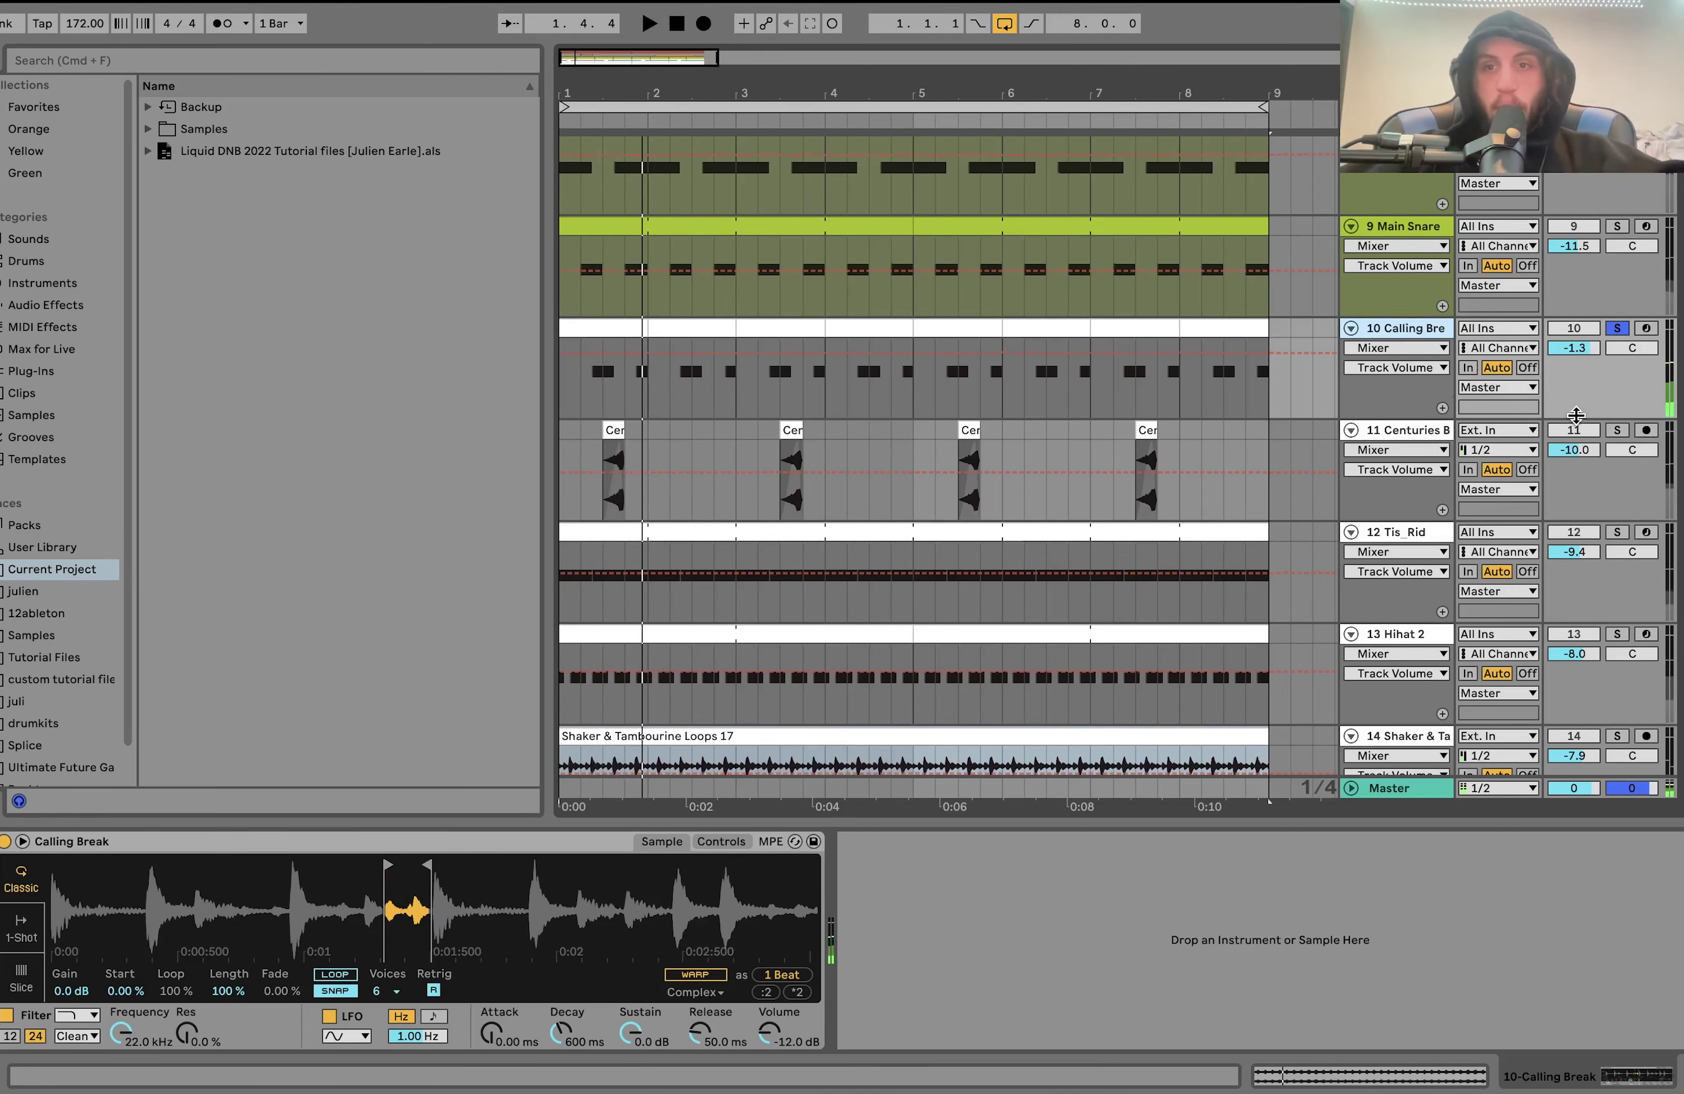
Solo 15 thurday break, return the solo to 10 Calling Break and play it again.
scroll(1576, 415, down, 3)
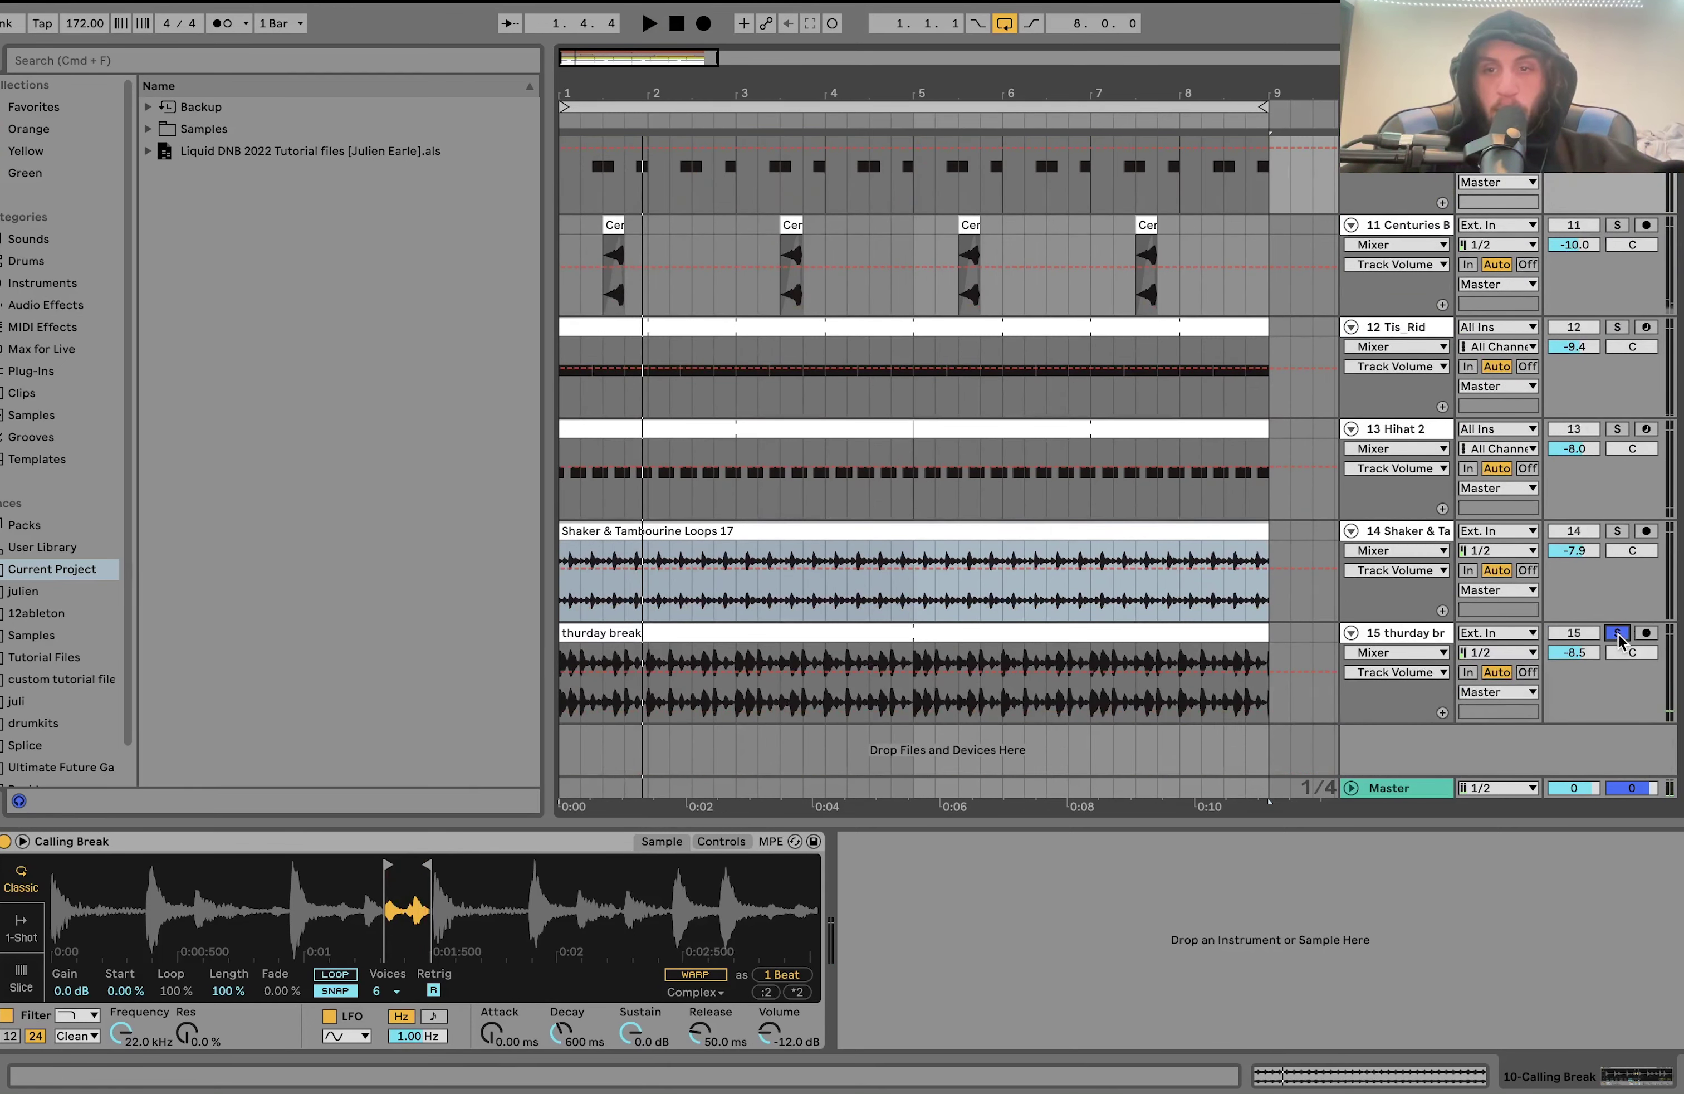
scroll(1619, 639, up, 5)
key(space)
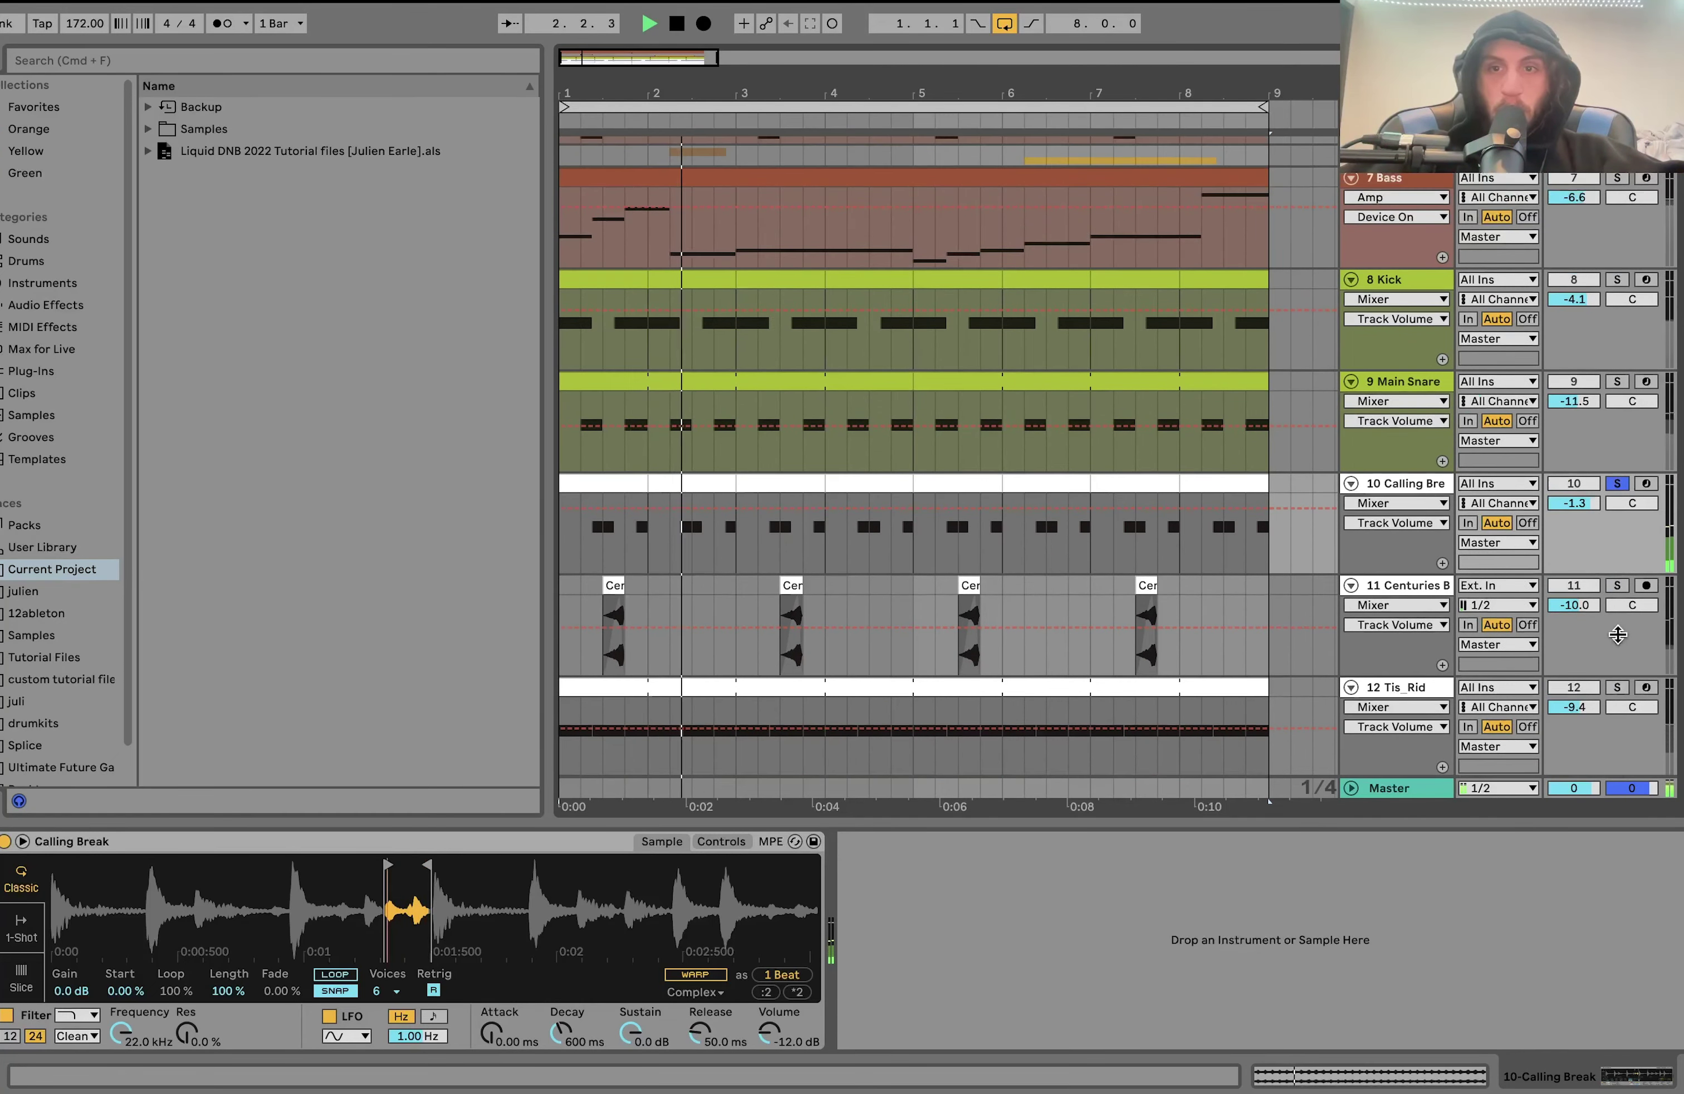
scroll(1618, 634, up, 1)
key(space)
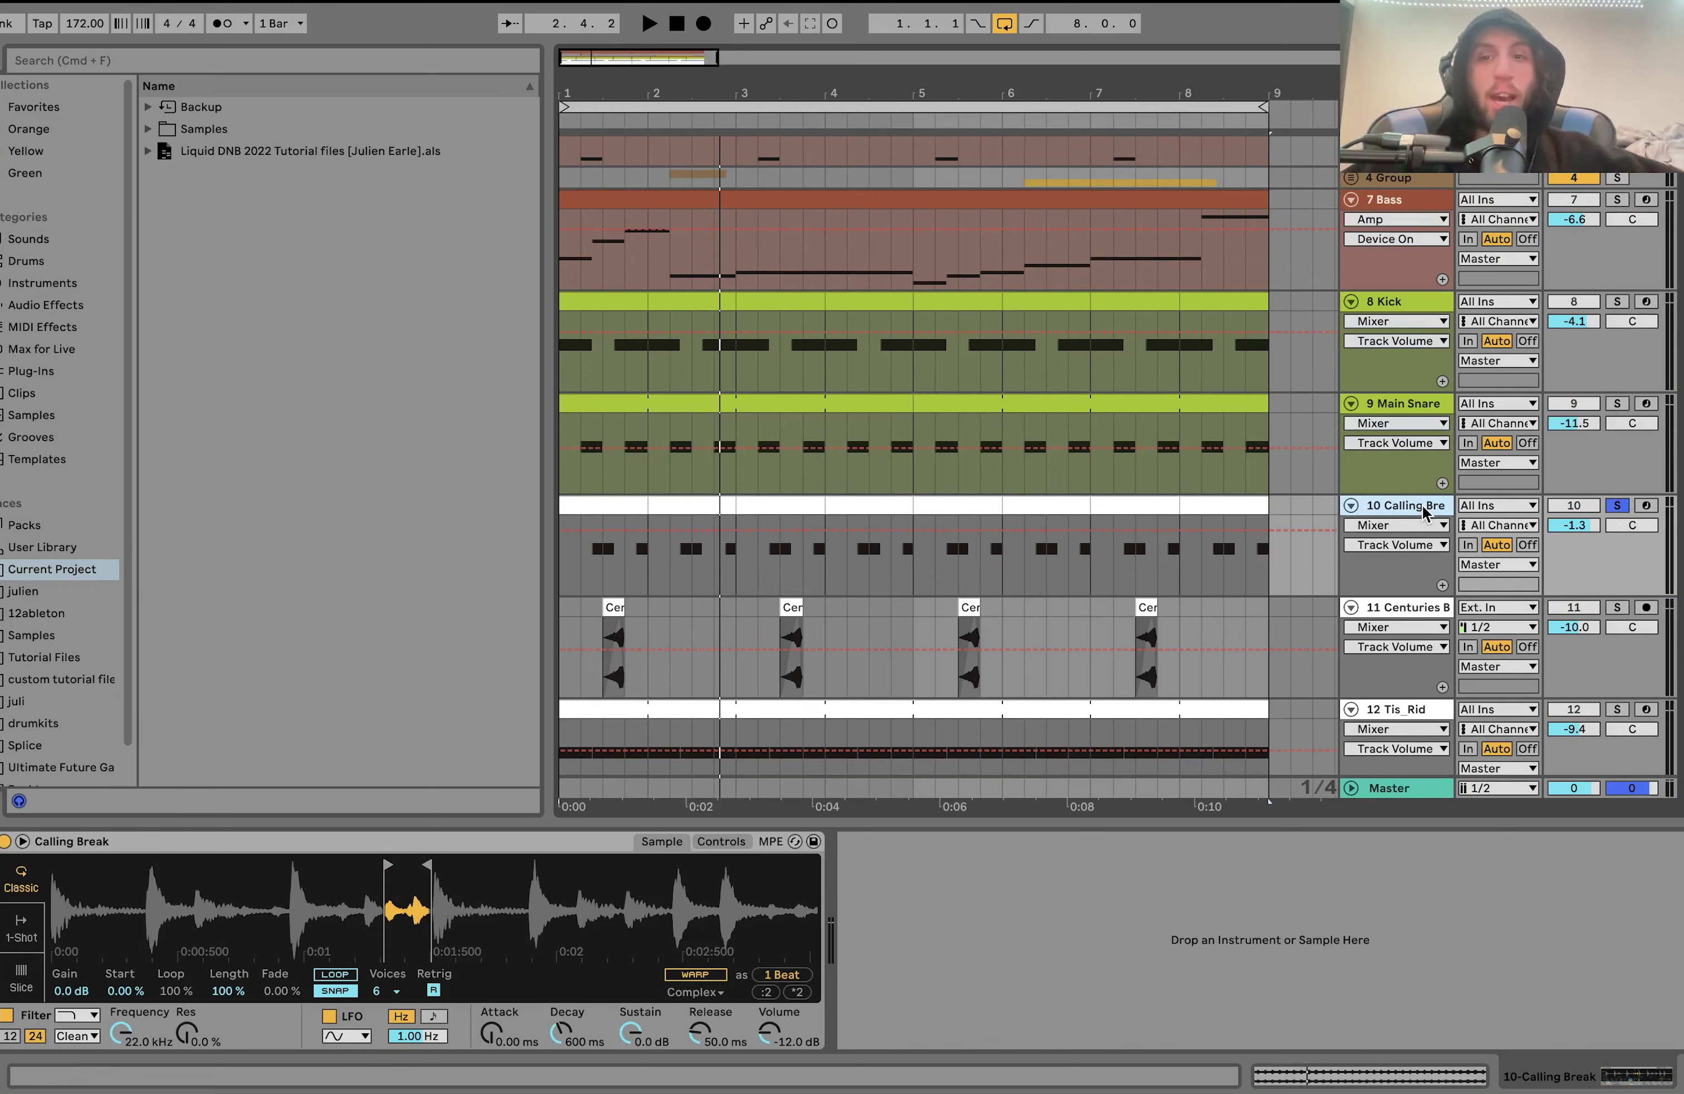
Play the soloed Calling Break slice and reveal its sample file in the browser.
key(space)
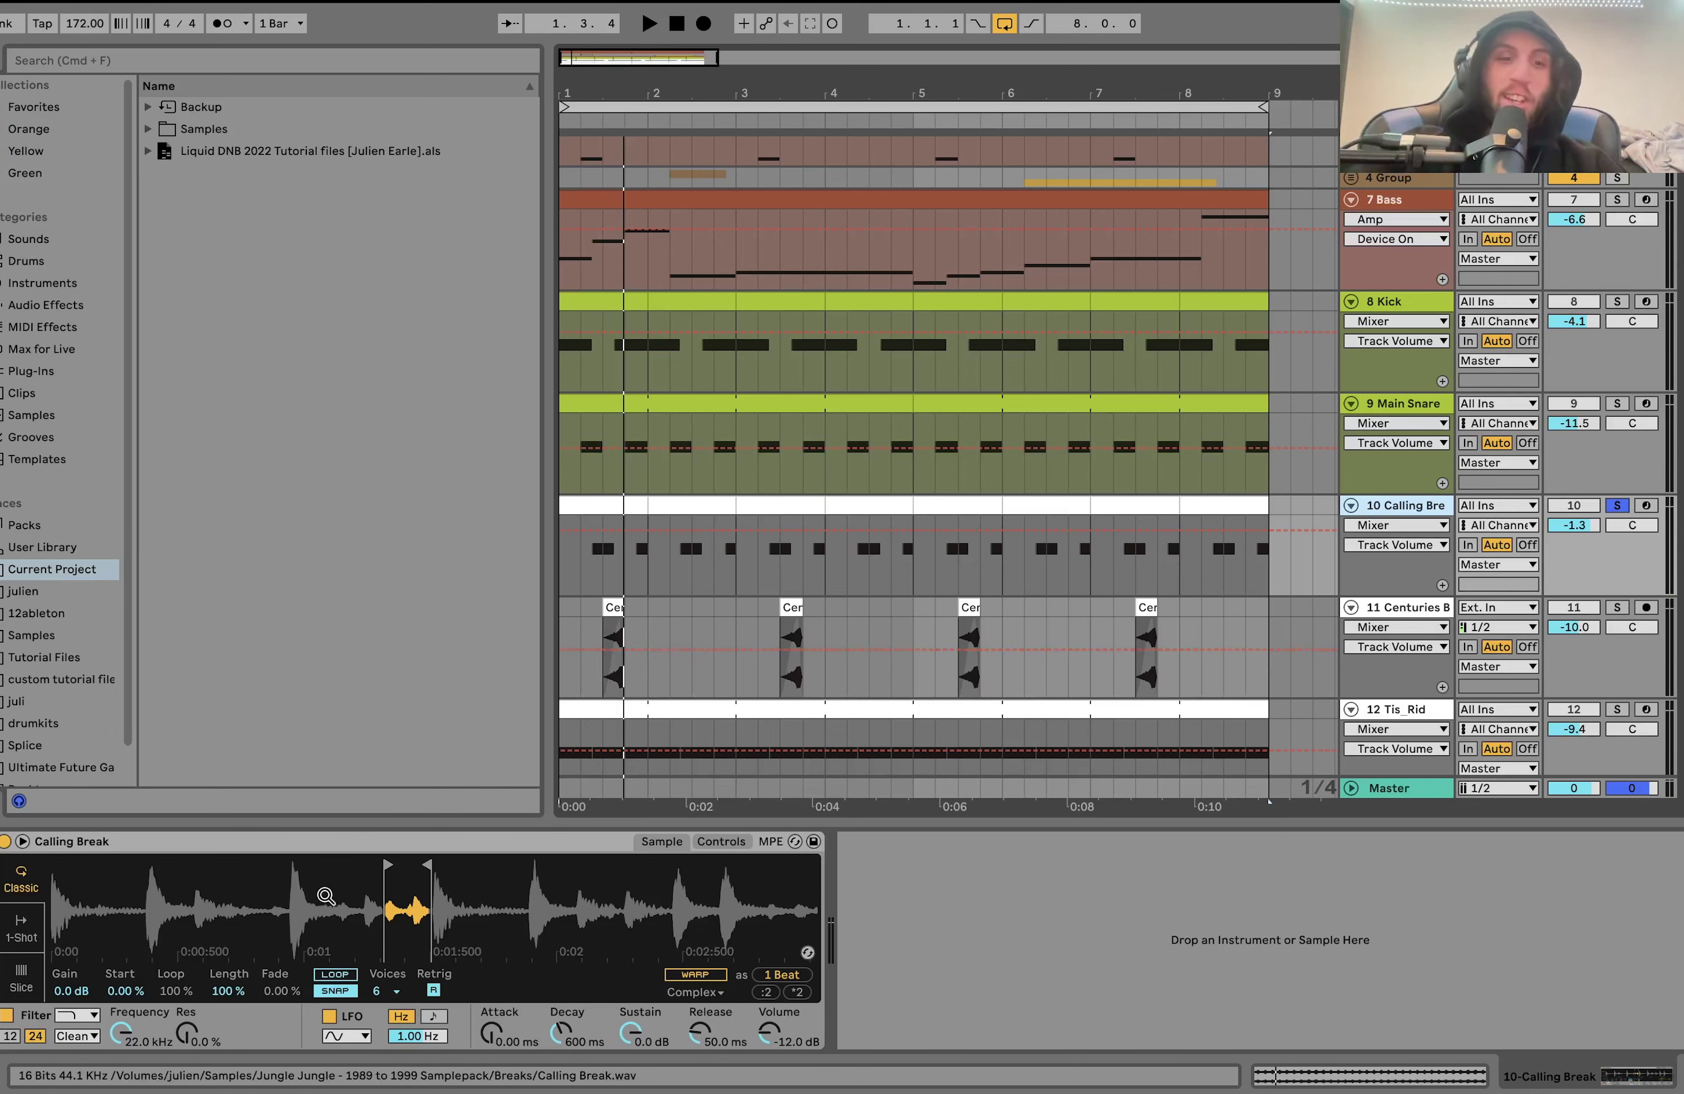
right_click(388, 901)
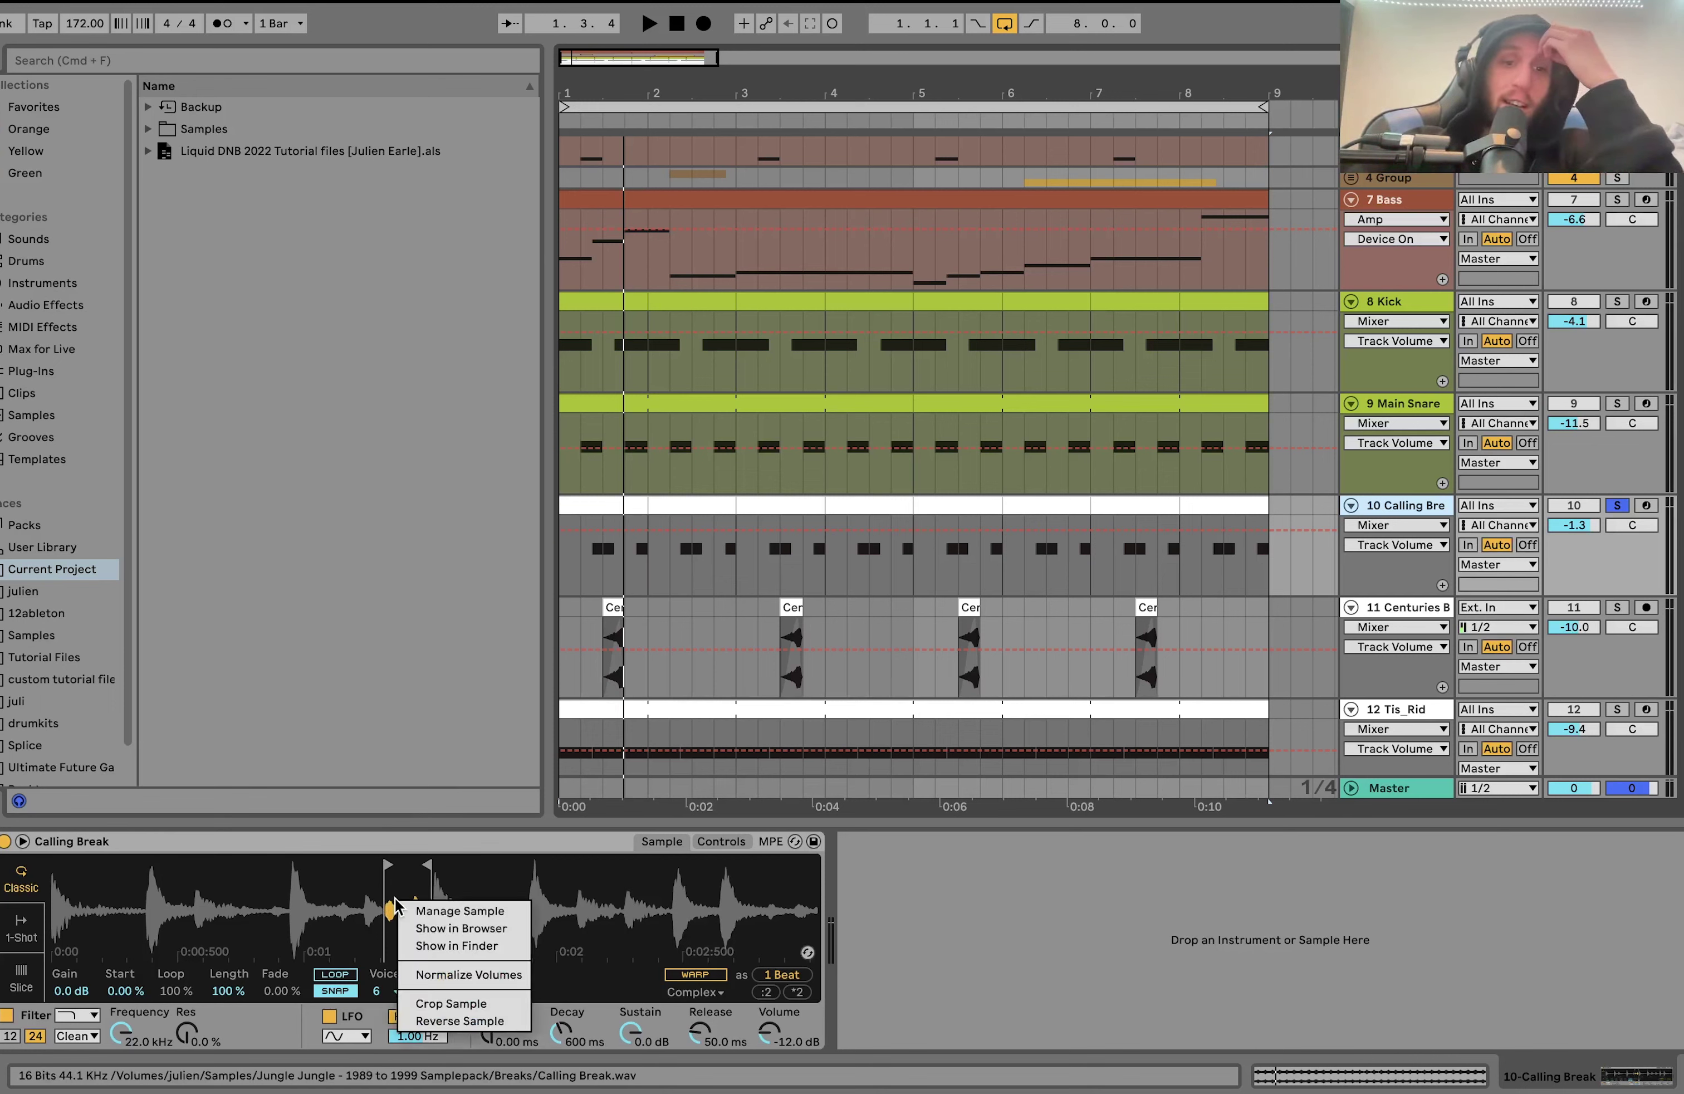
click(436, 926)
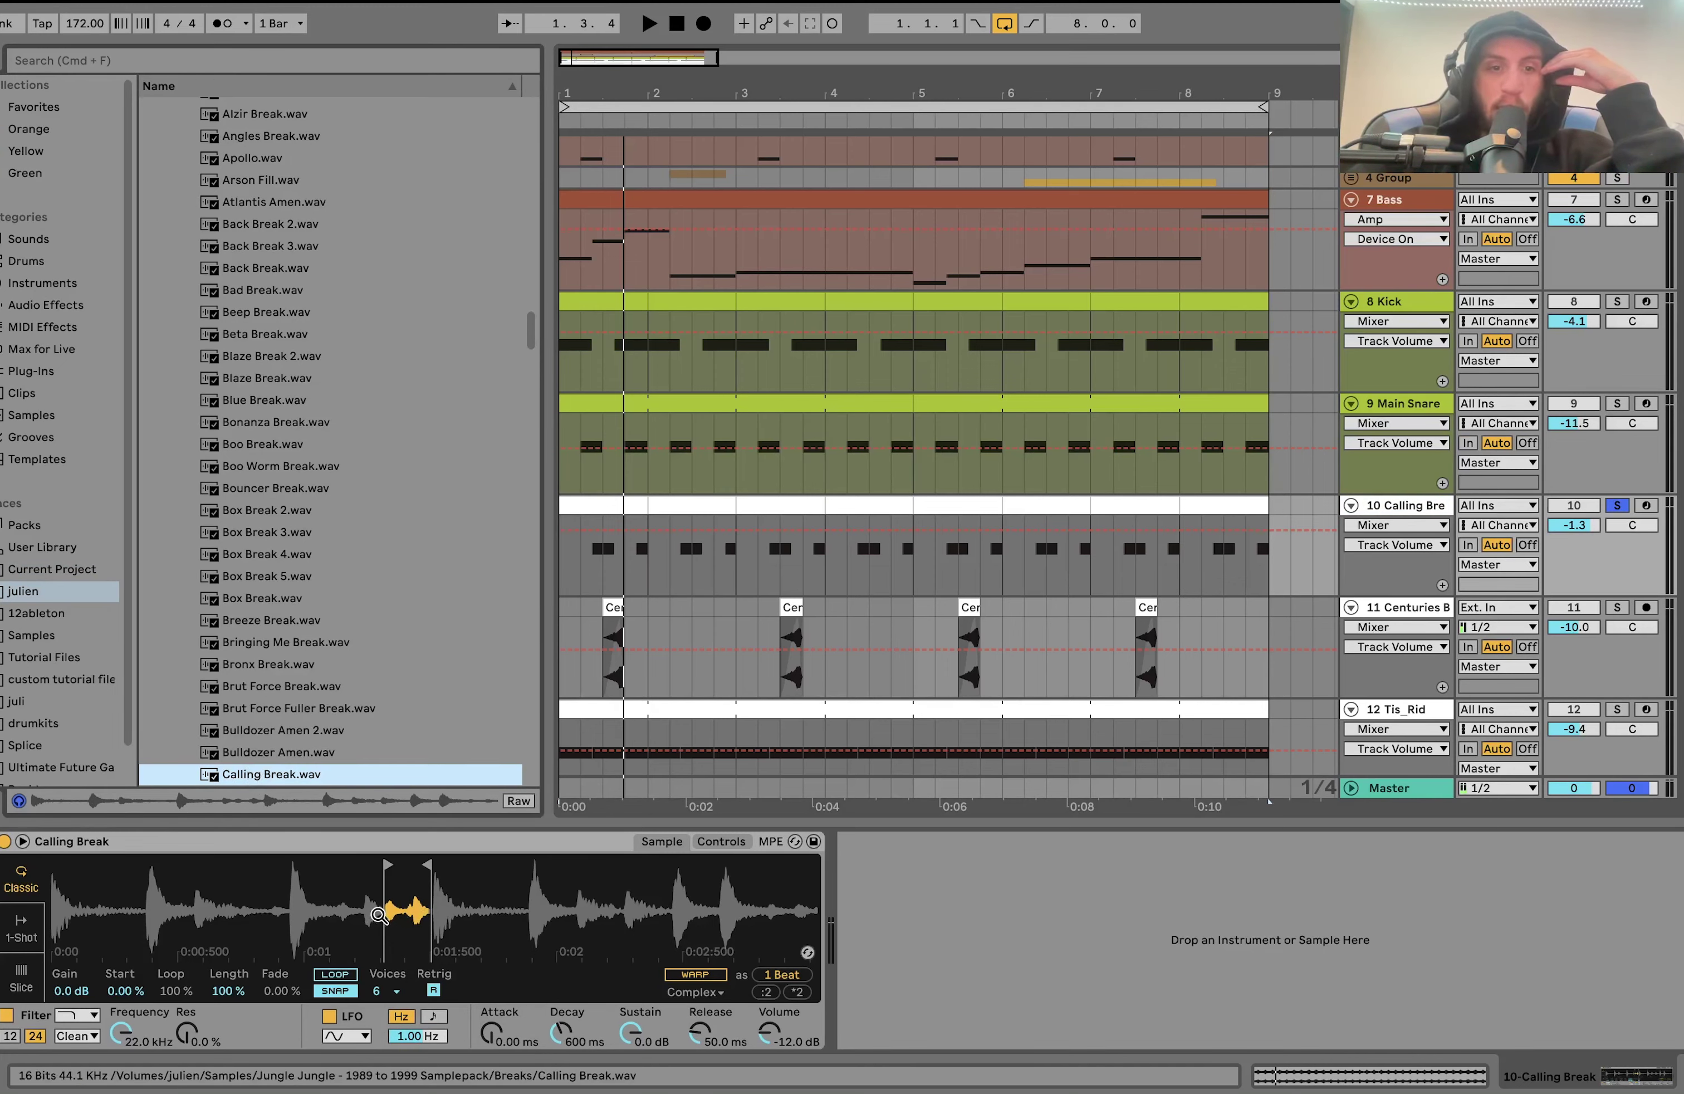
Solo only 11 Centuries Break, play it, and open its second clip with the waveform zoomed out around the used section.
scroll(1049, 580, down, 5)
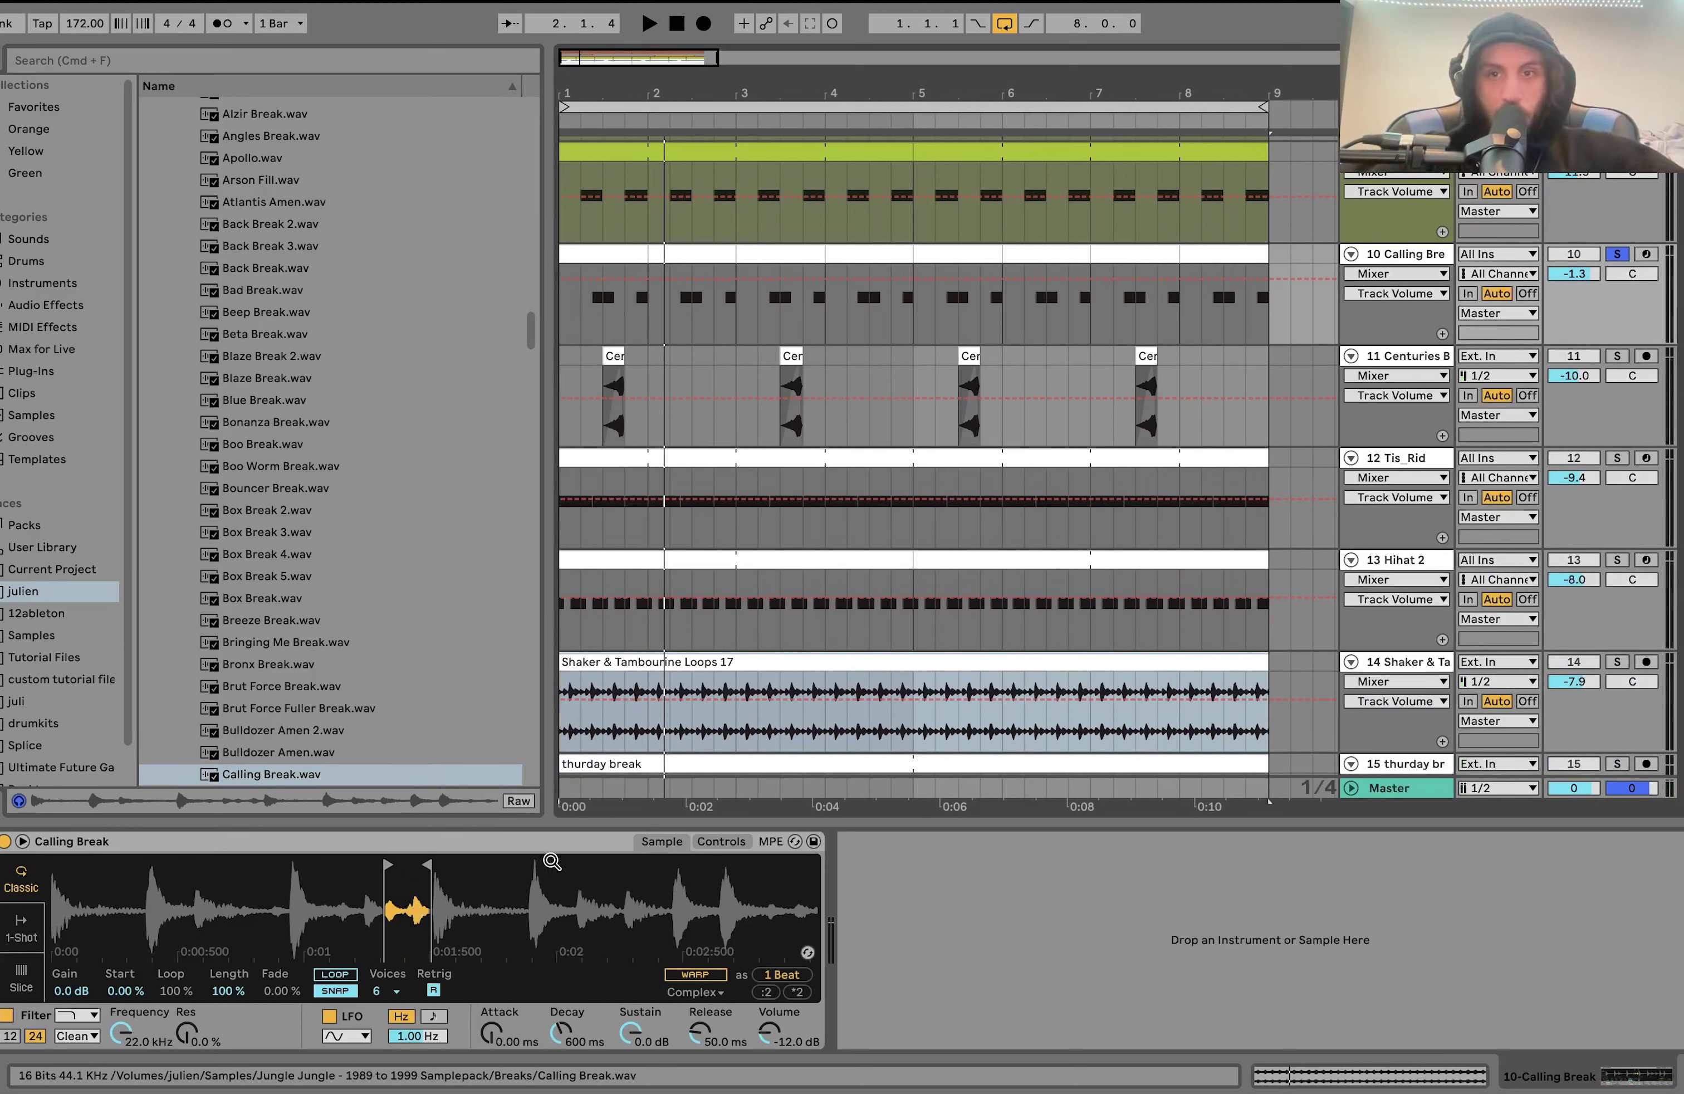
click(1619, 356)
key(space)
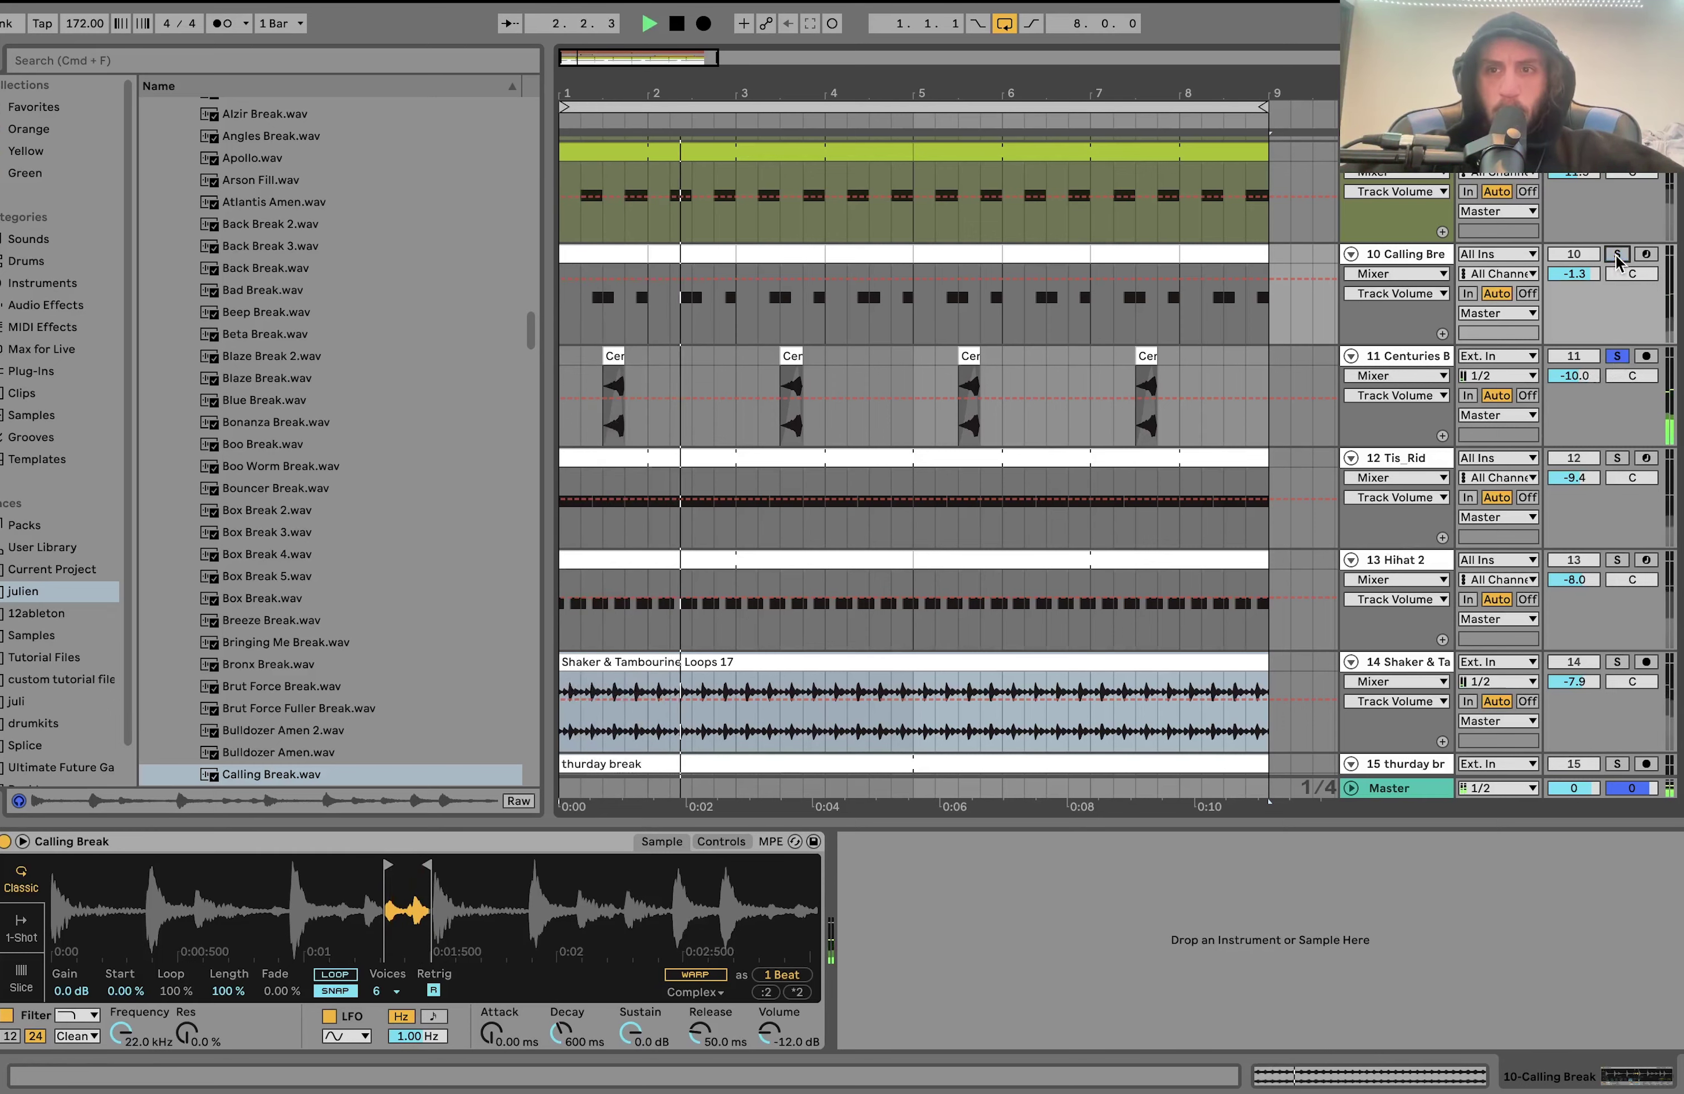
click(791, 394)
double_click(791, 393)
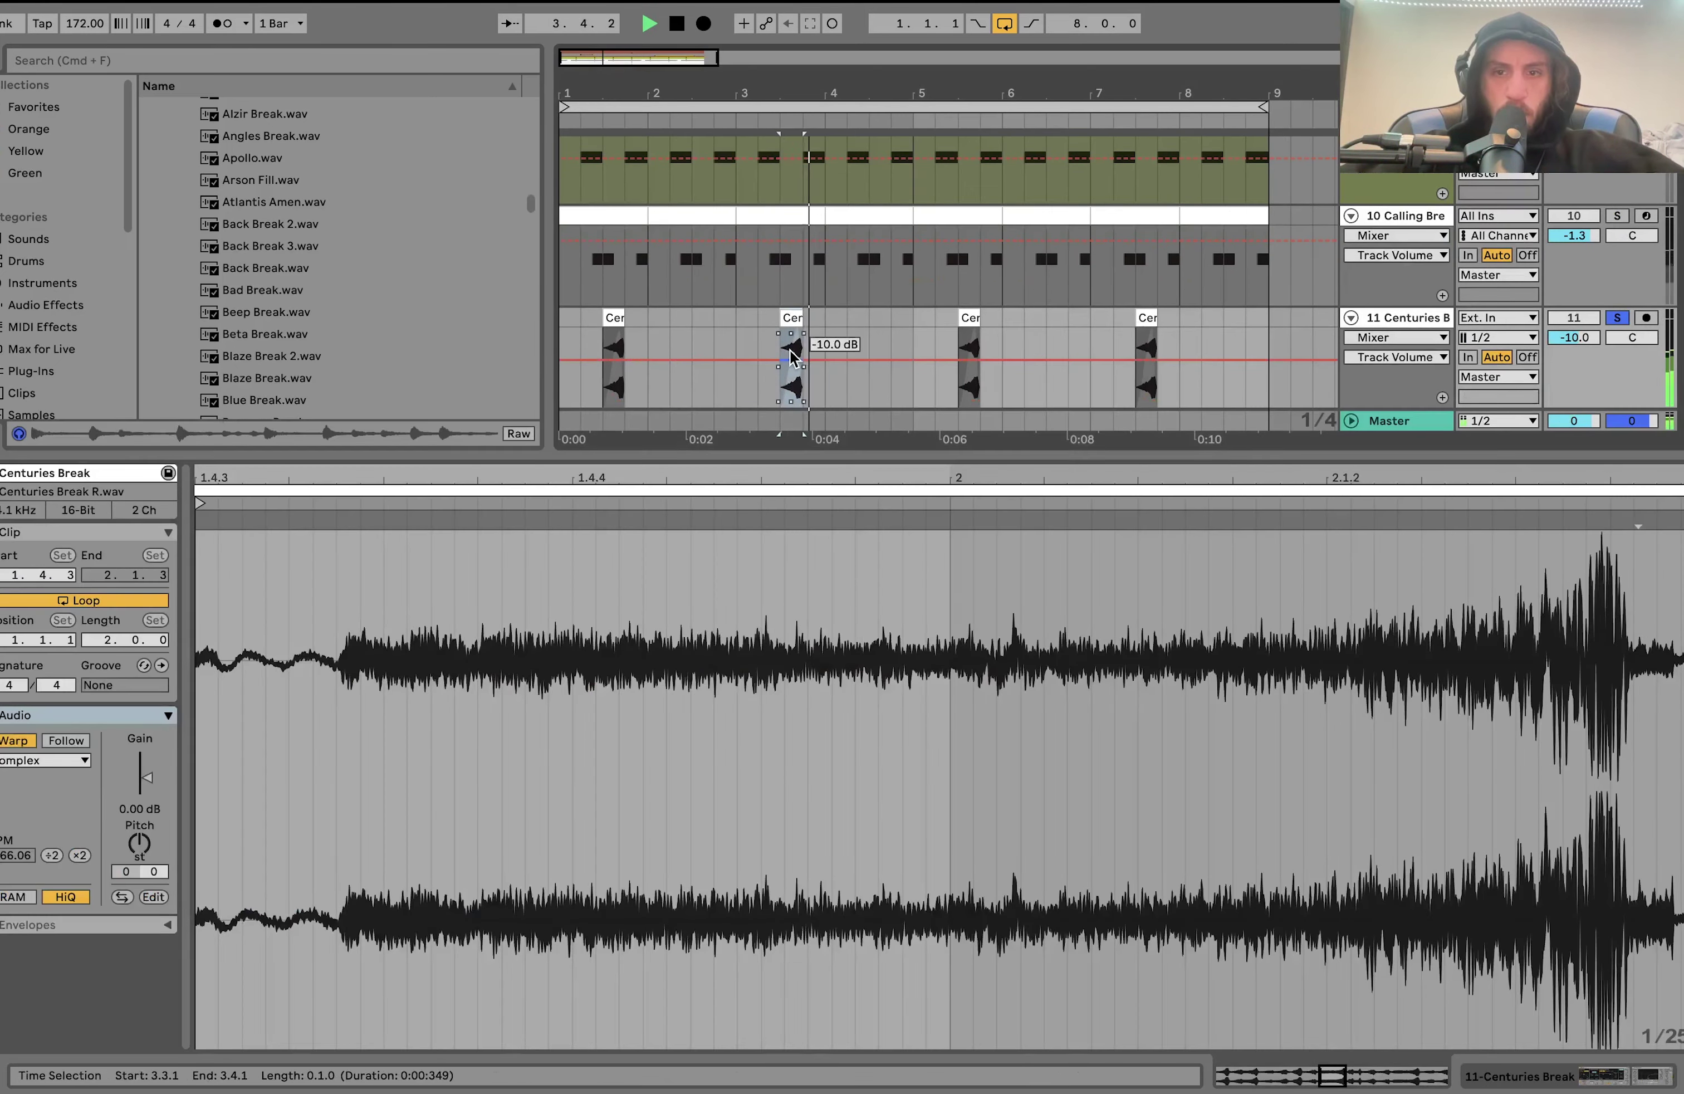
key(space)
drag(939, 497, 939, 472)
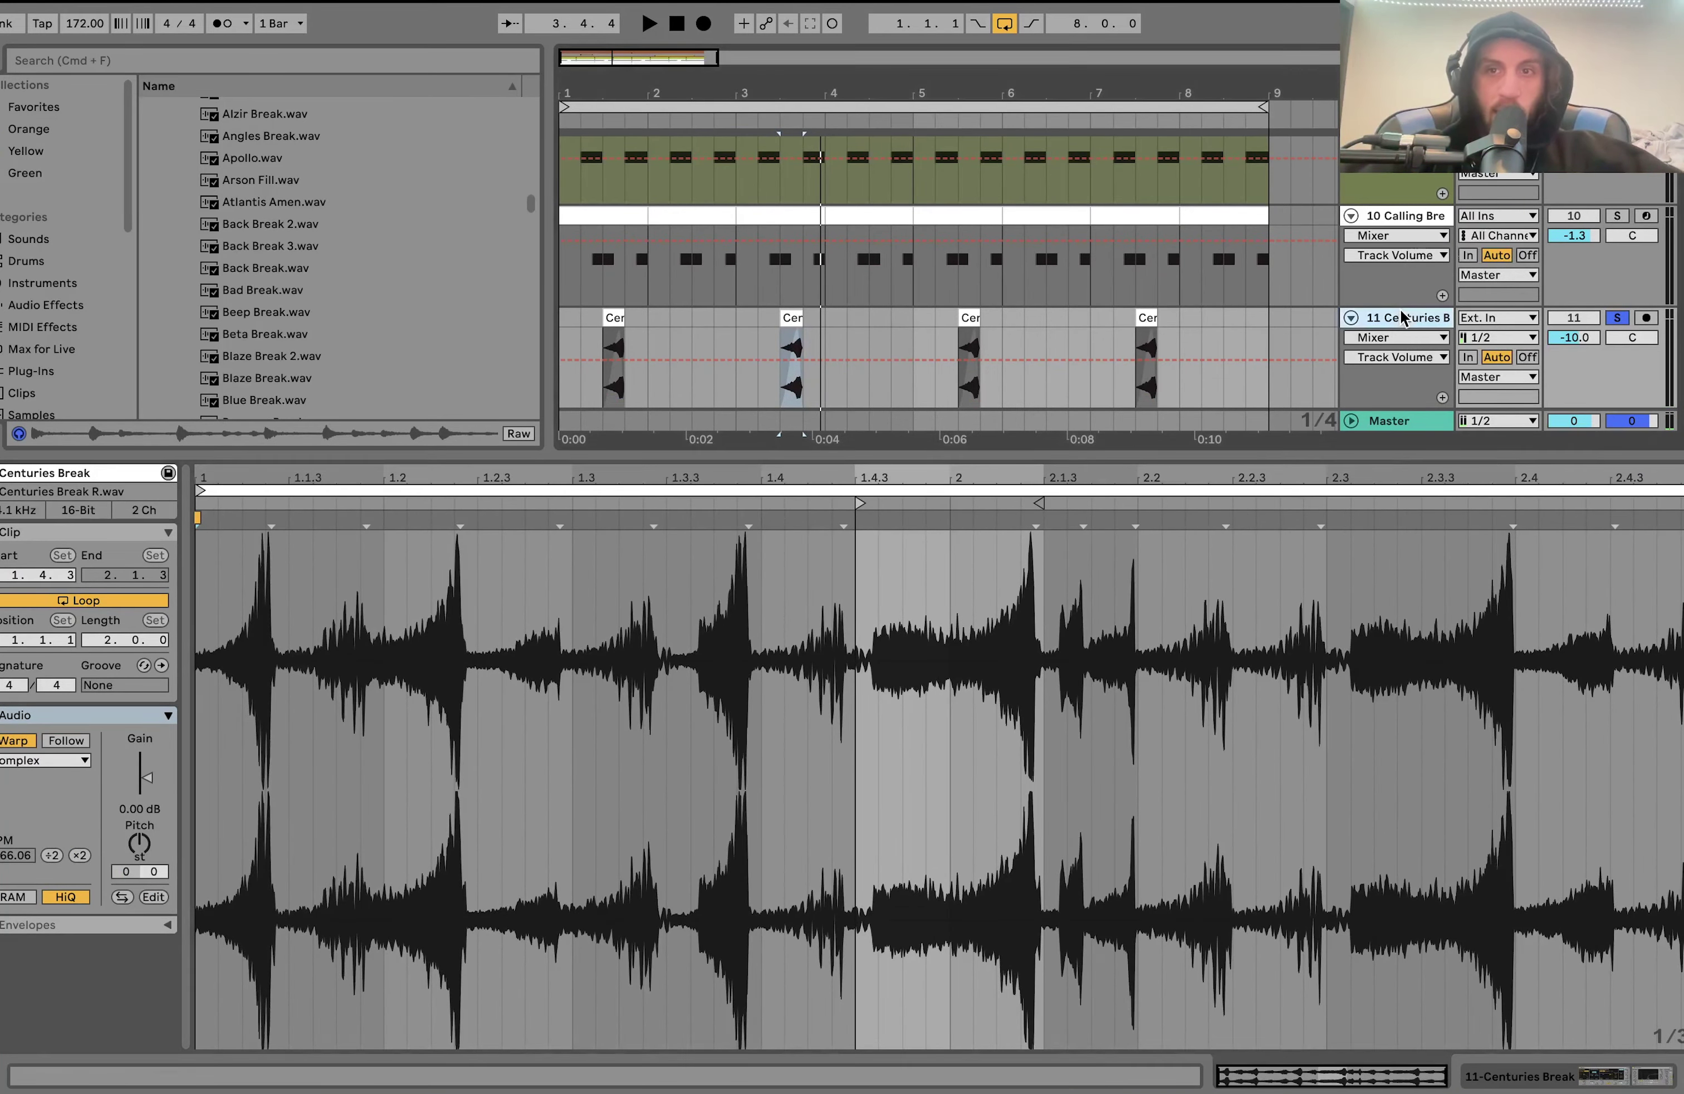
Show the Reverb and Auto Filter on 11 Centuries Break and play the soloed track.
click(1404, 369)
key(space)
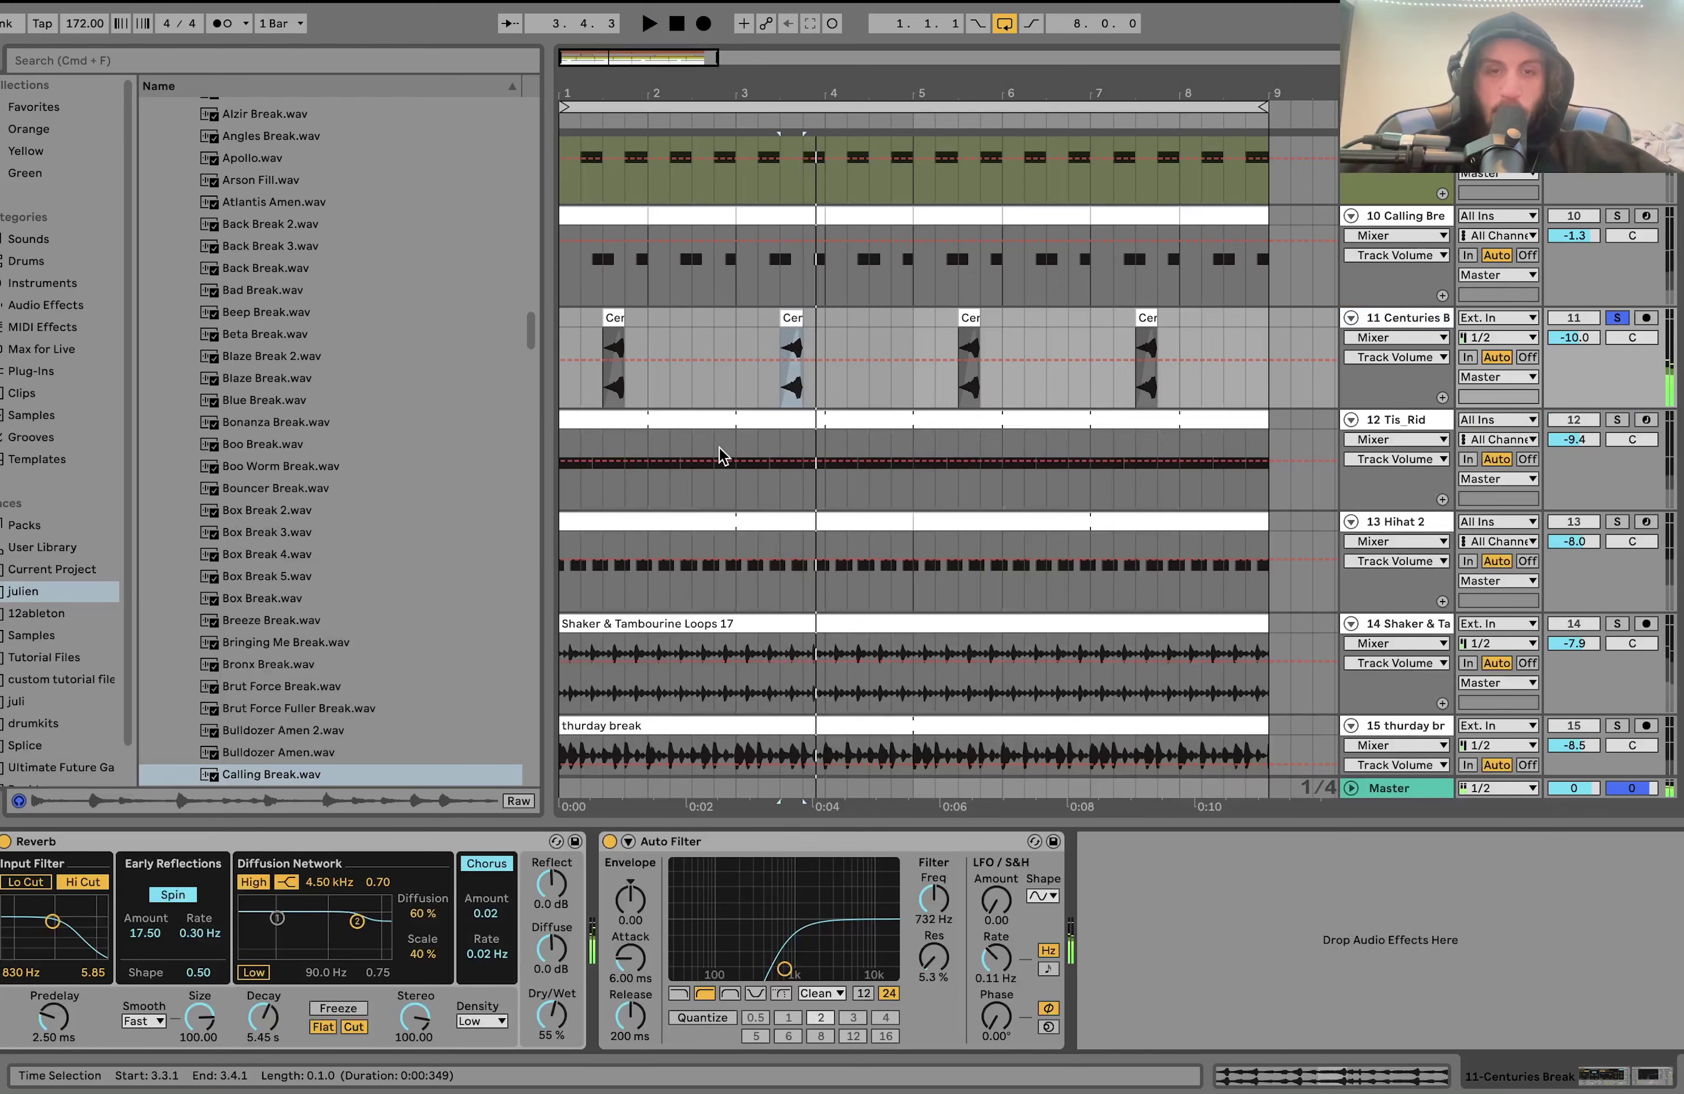
click(801, 346)
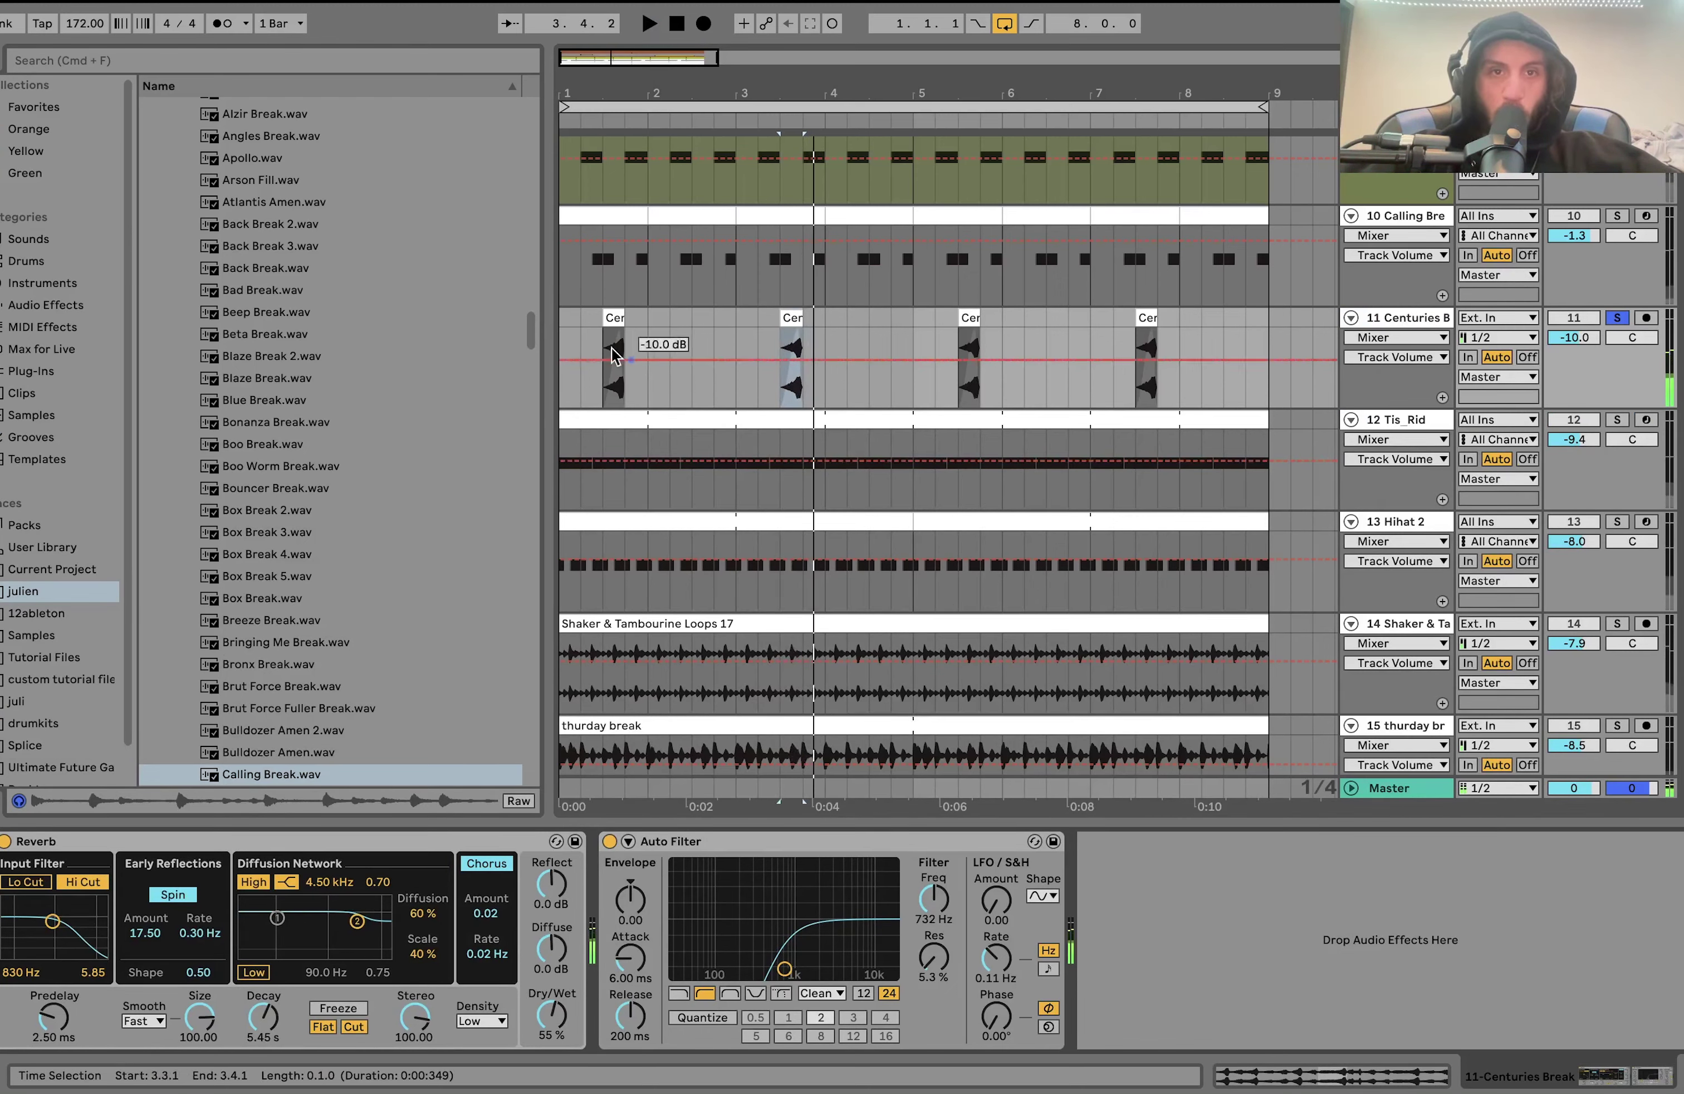
click(572, 339)
key(space)
Solo the drum tracks from the kick through 15 thurday break and play them together.
scroll(568, 327, up, 2)
scroll(1617, 272, up, 3)
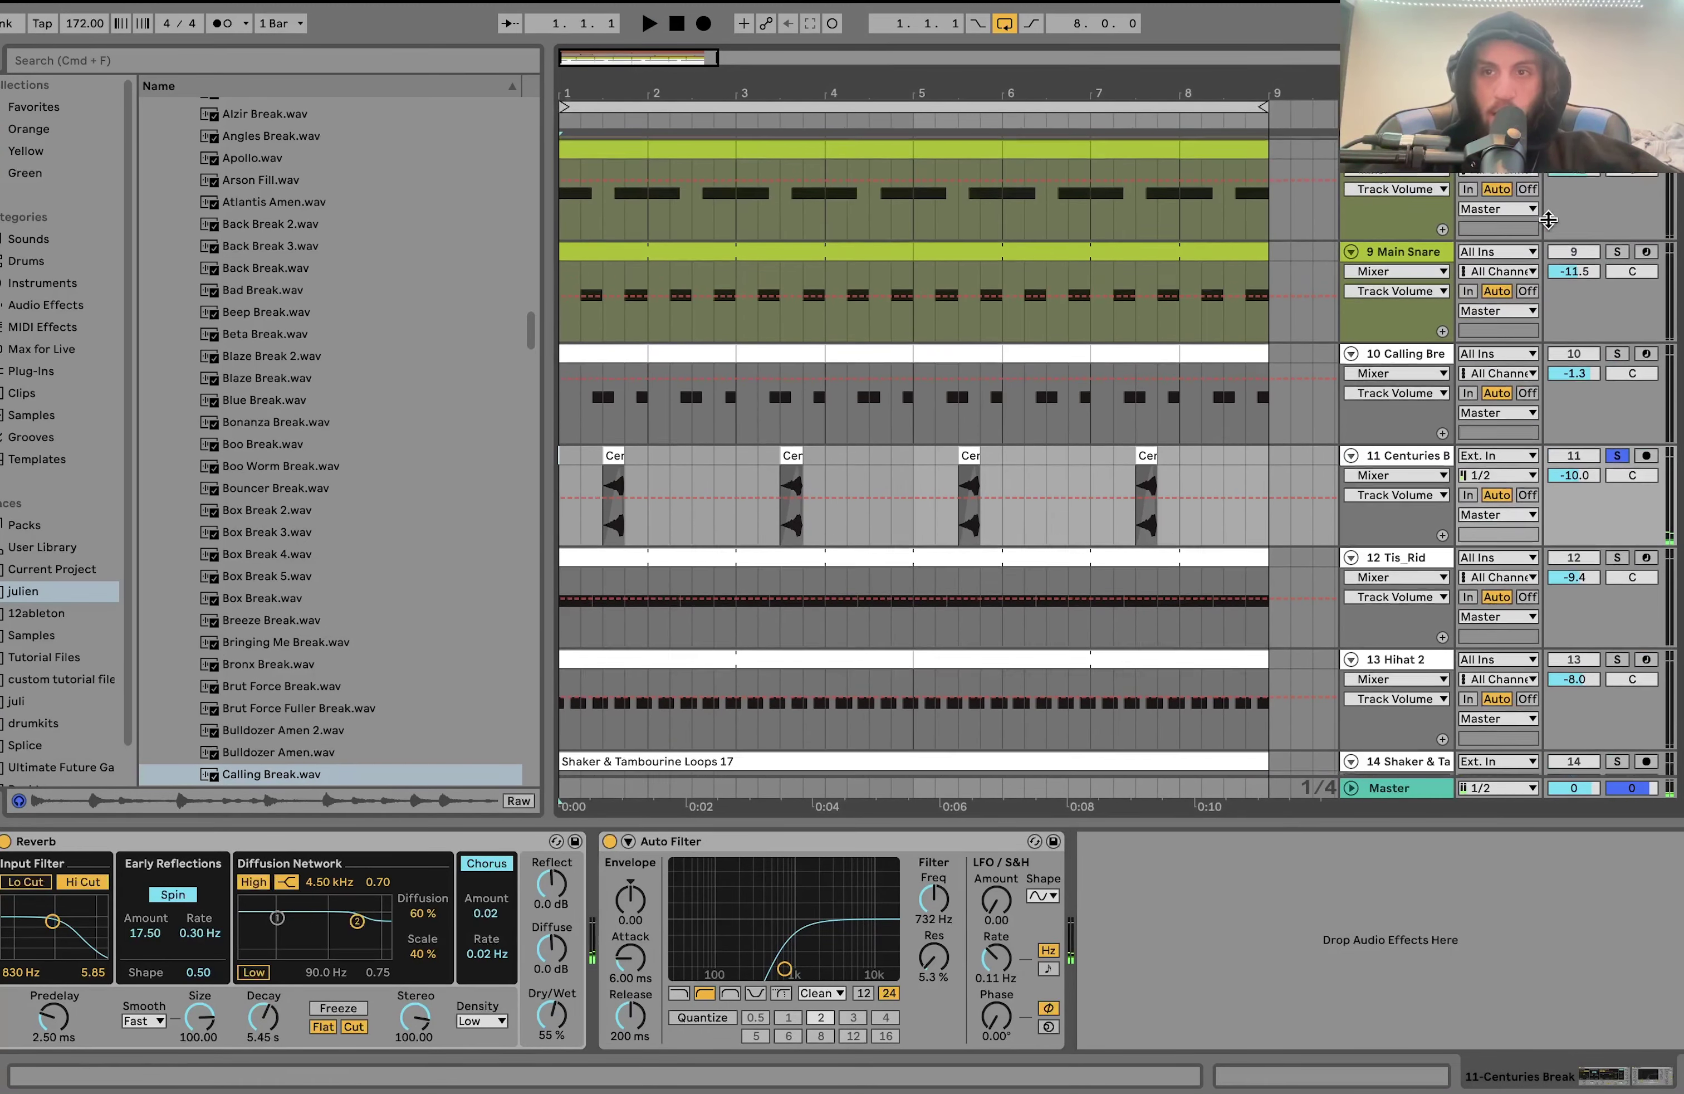
key(space)
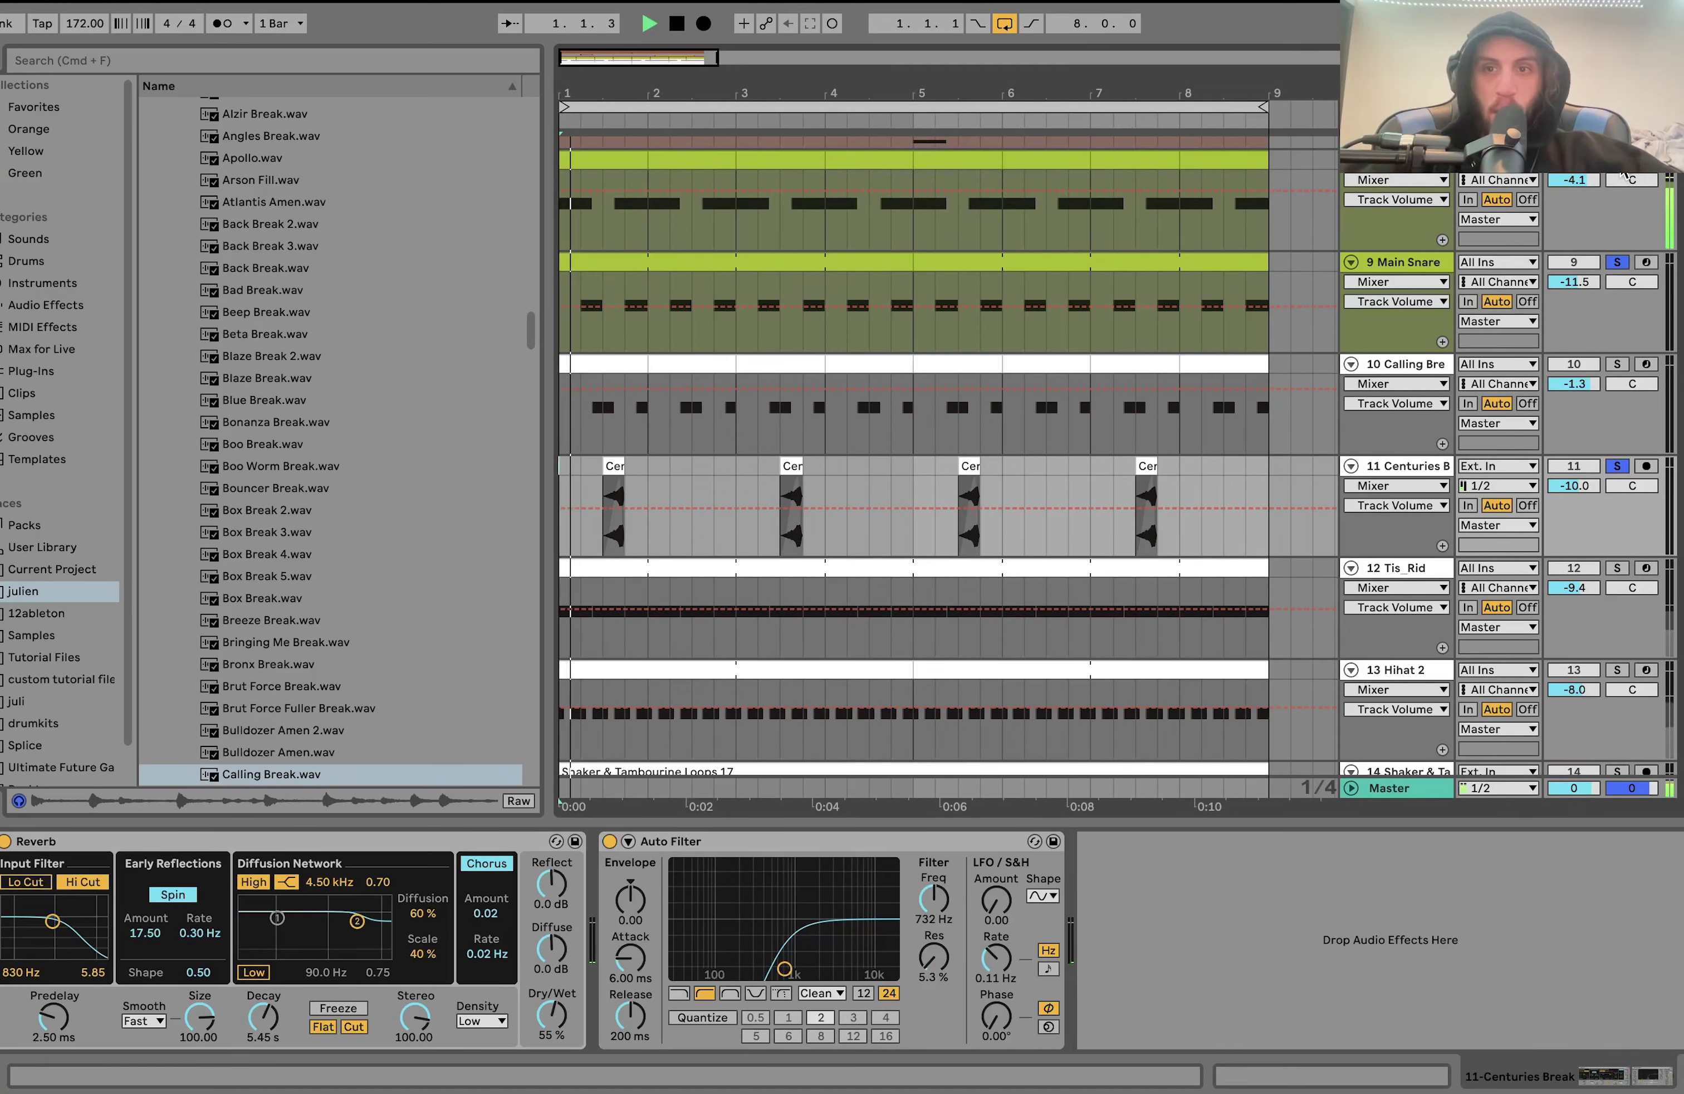
scroll(1619, 284, down, 2)
key(space)
scroll(1619, 313, down, 6)
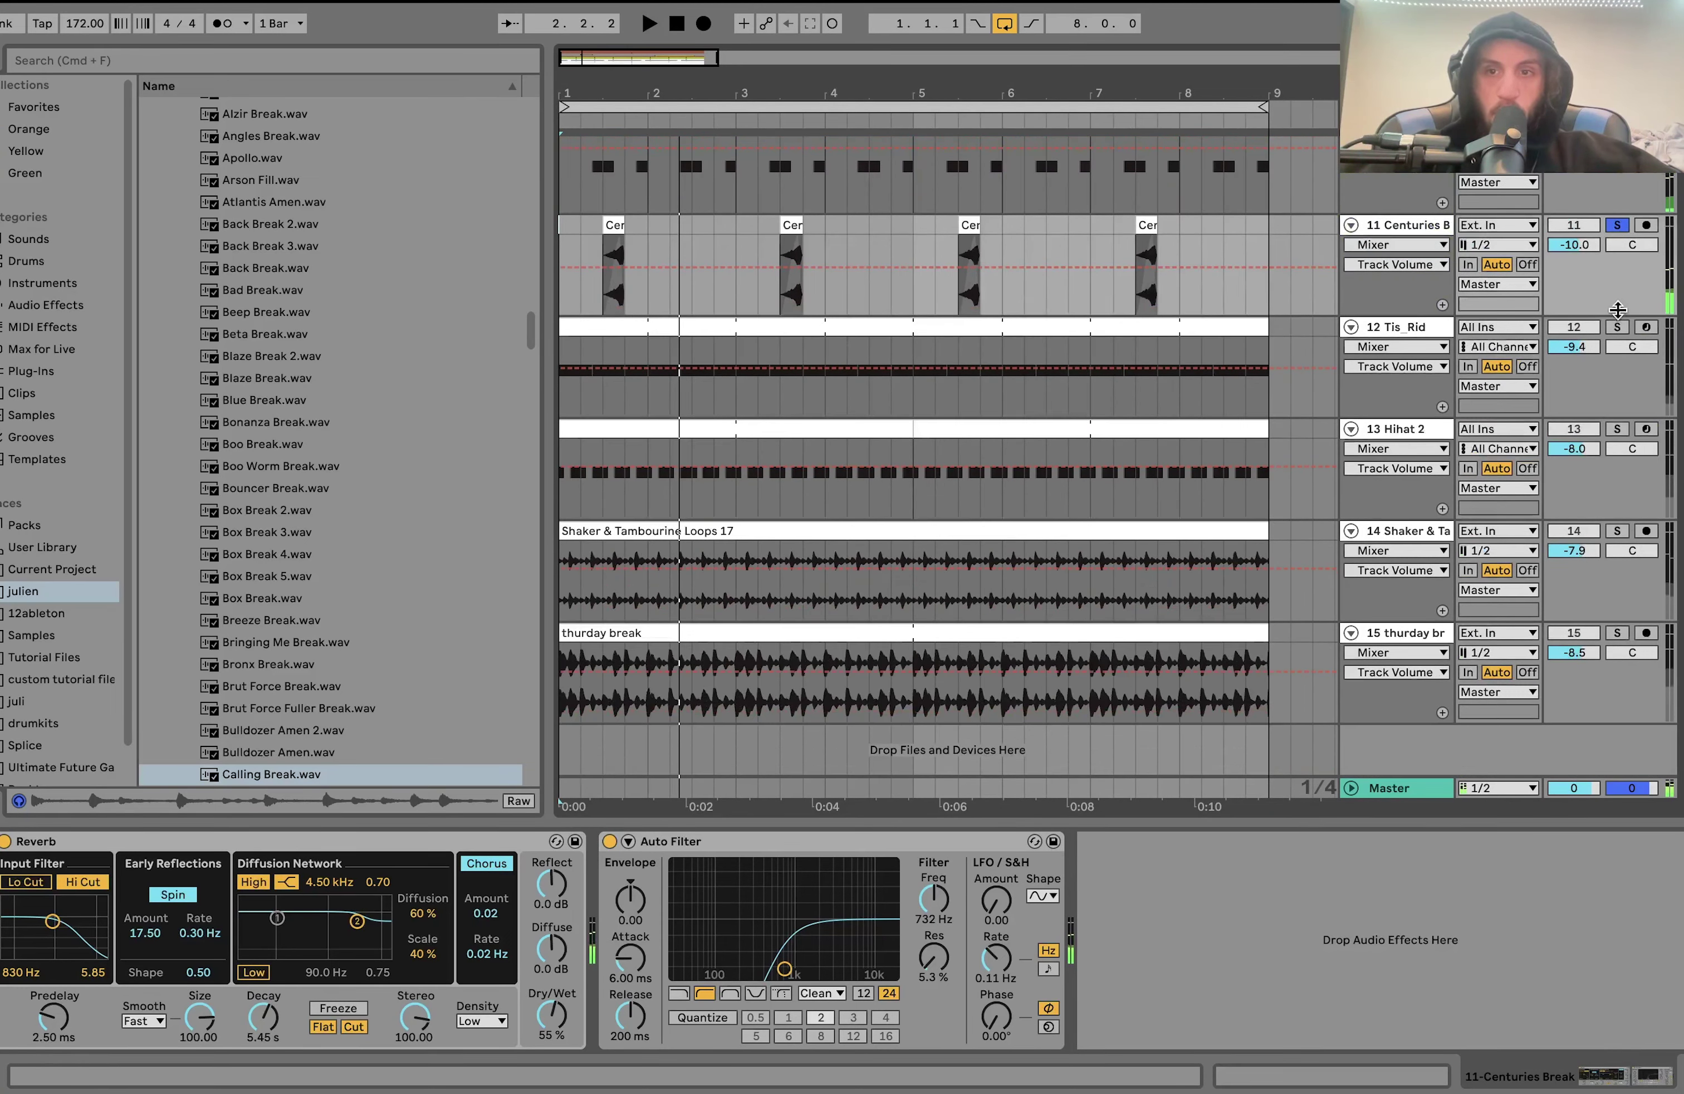
click(1617, 429)
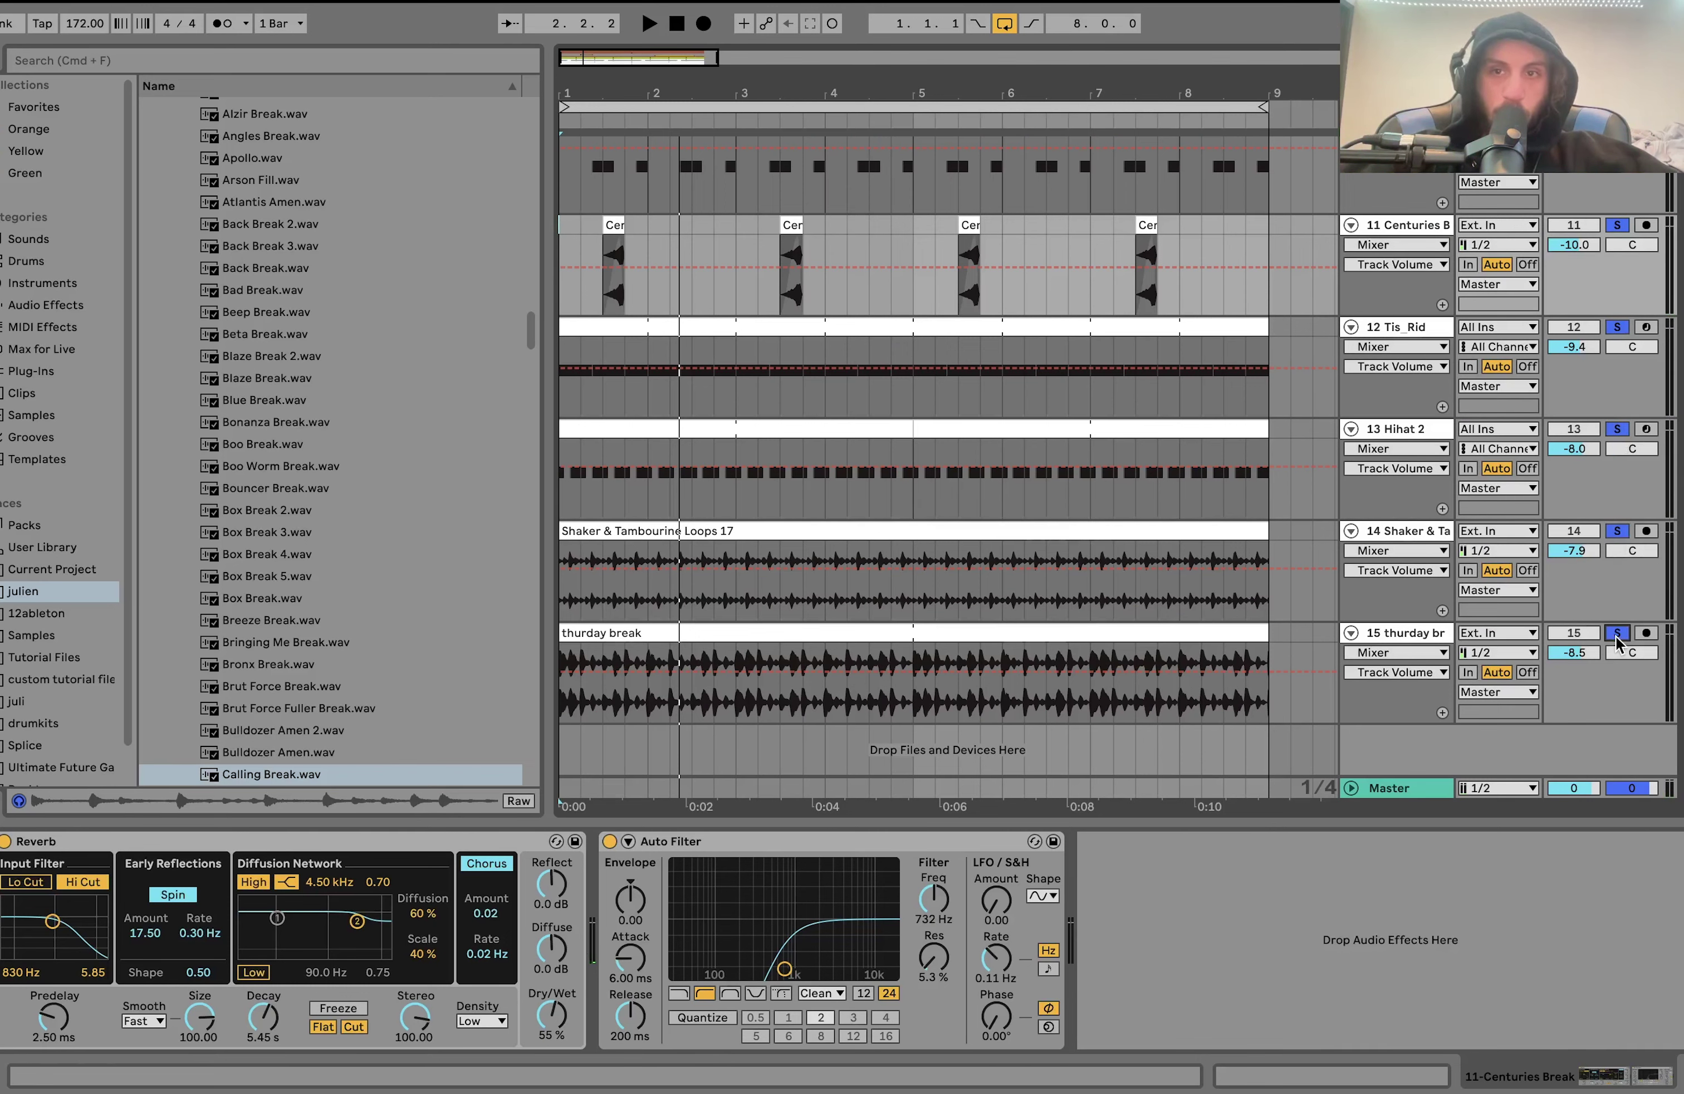
key(space)
scroll(1405, 237, up, 3)
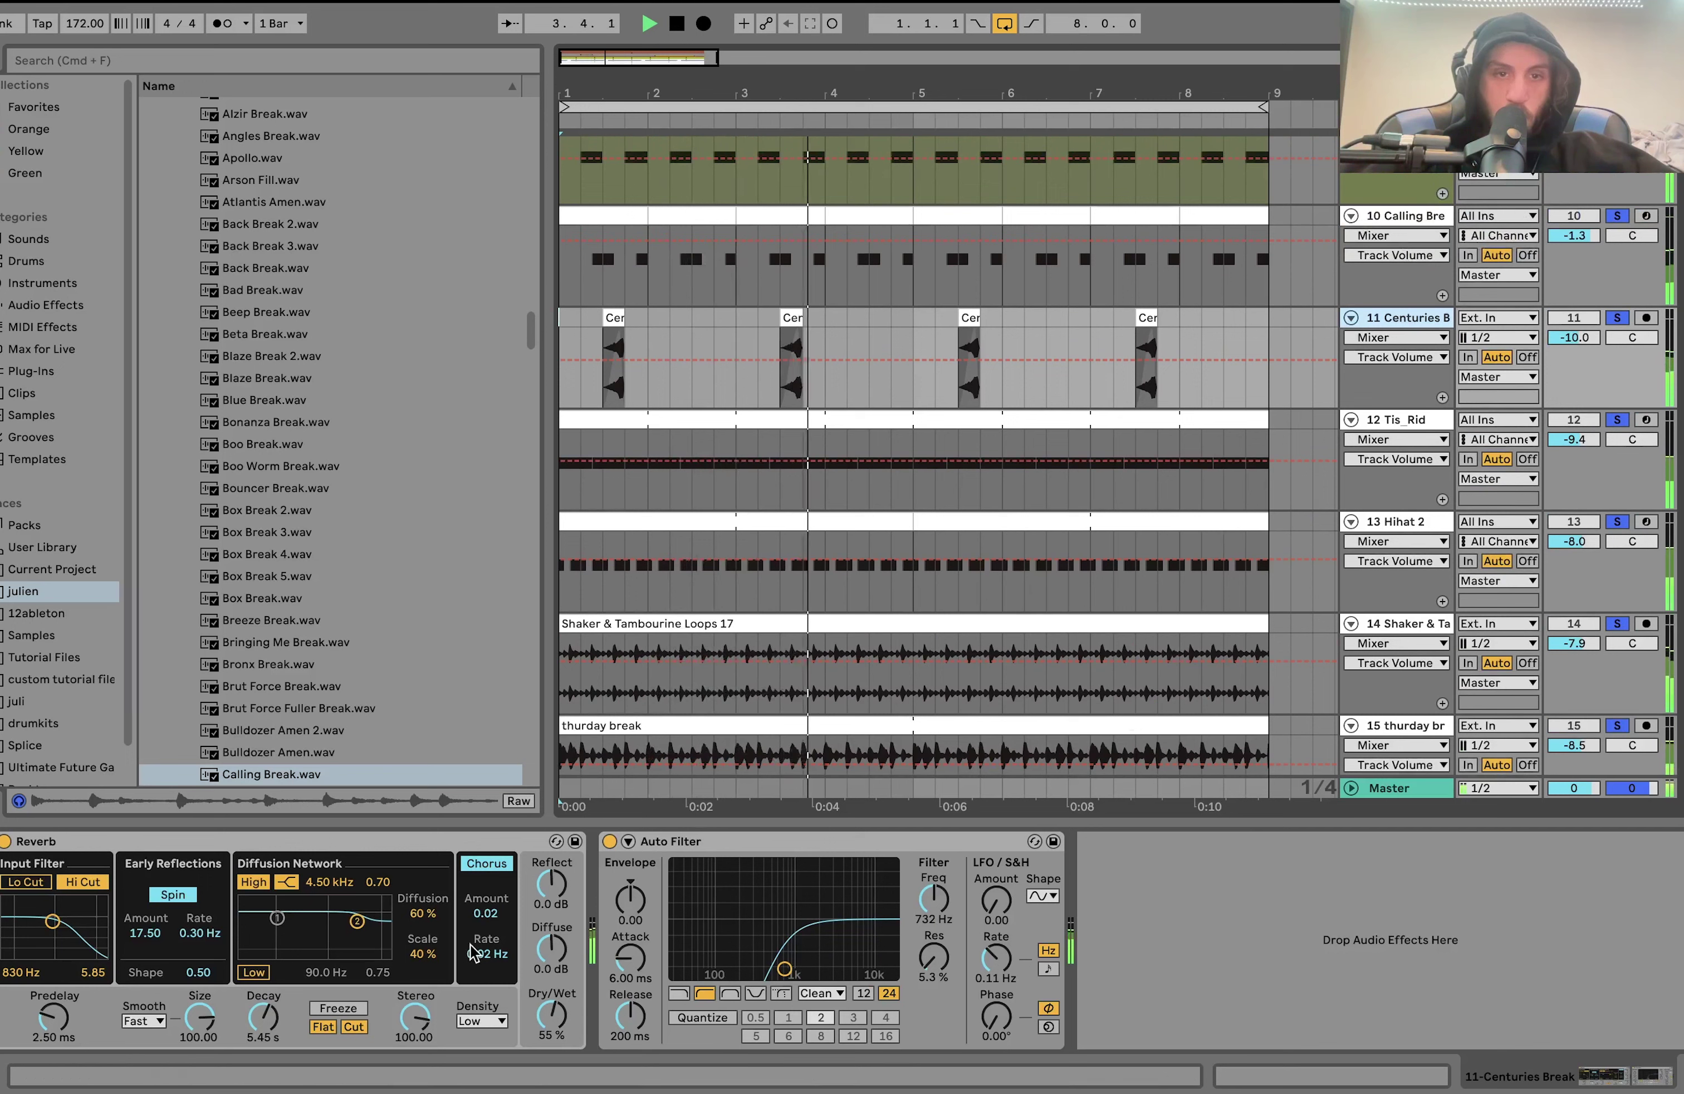
key(space)
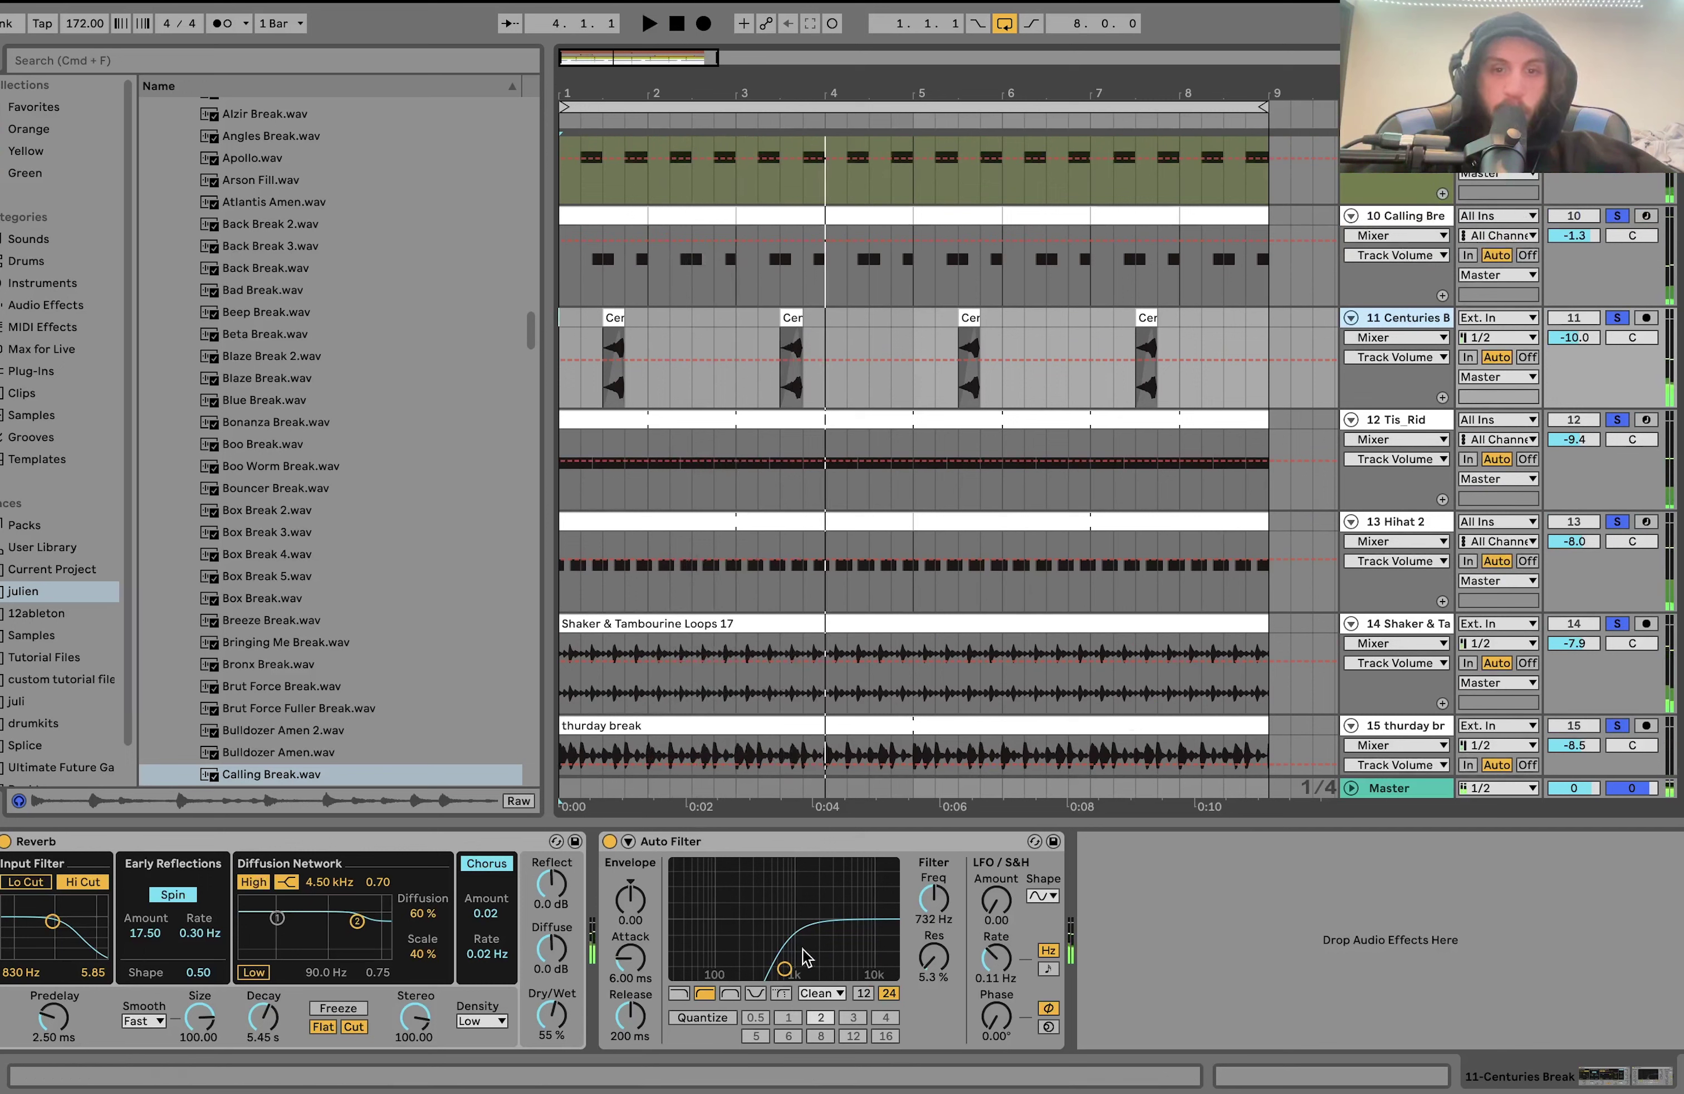
Clear the solos so every track sounds, then play the full arrangement from the start to its end with looping turned off.
click(1618, 318)
key(space)
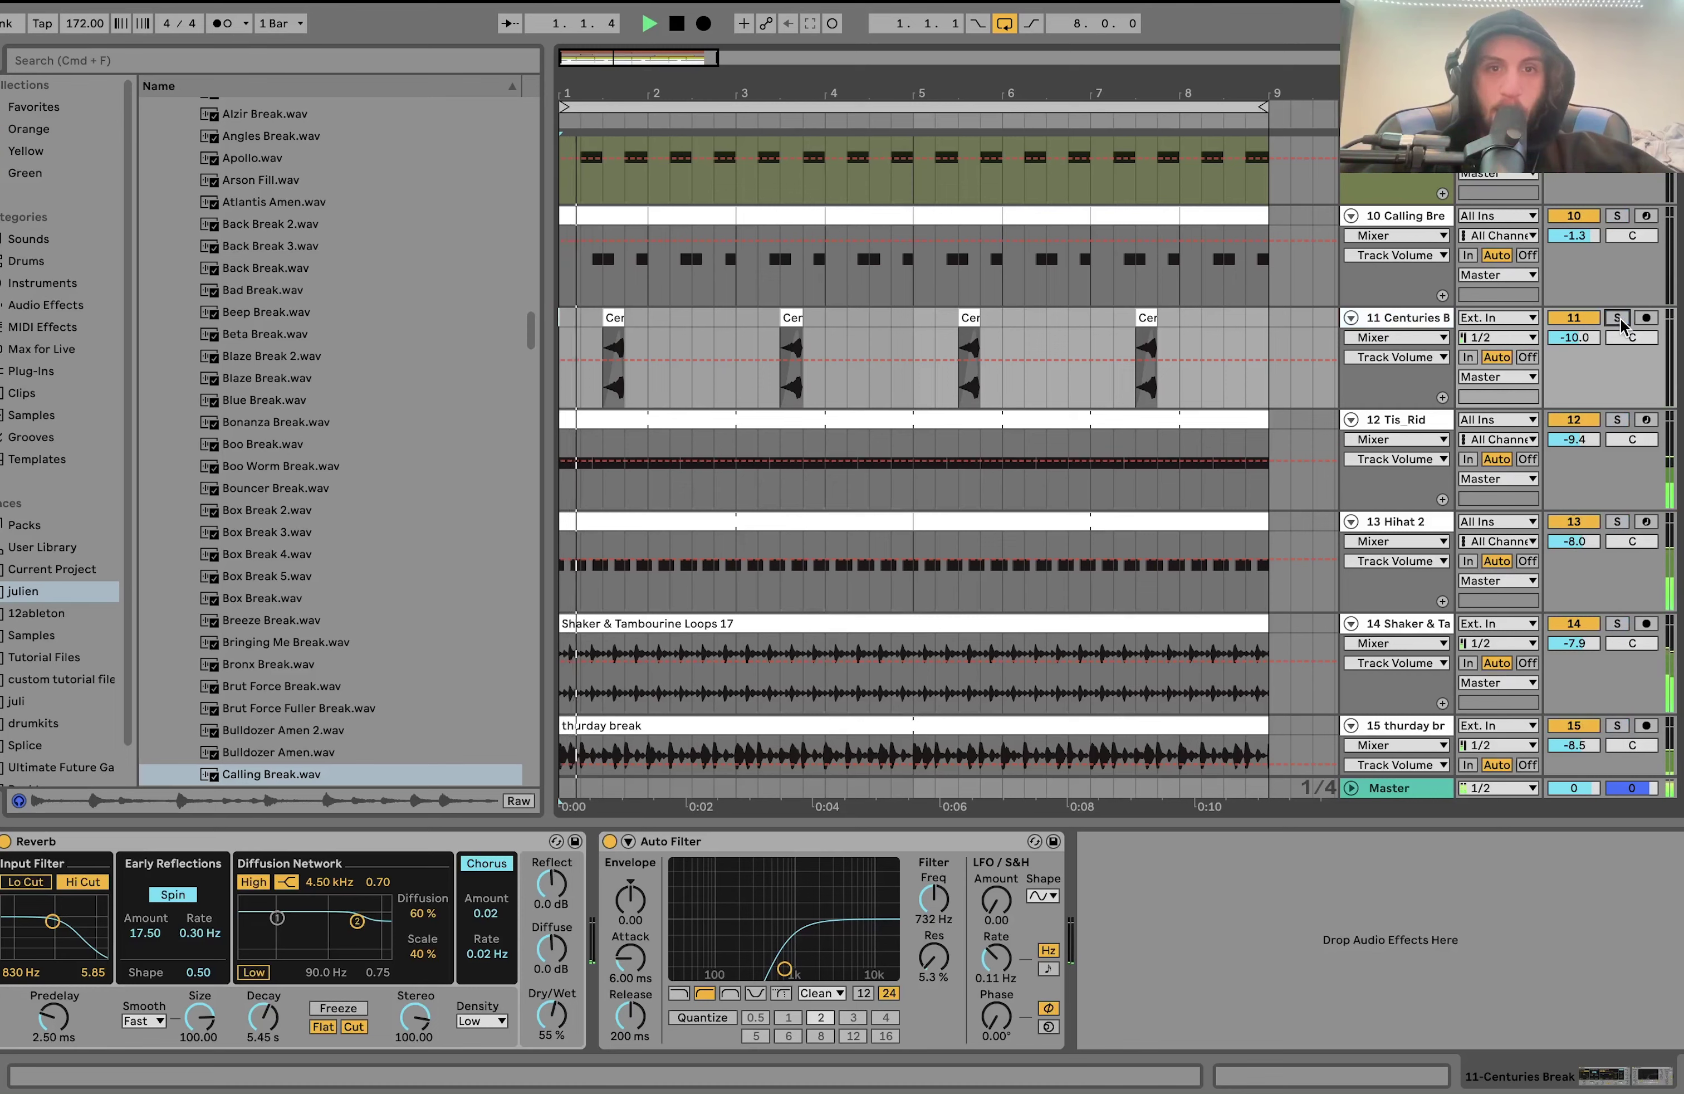
click(1423, 319)
scroll(1420, 316, up, 3)
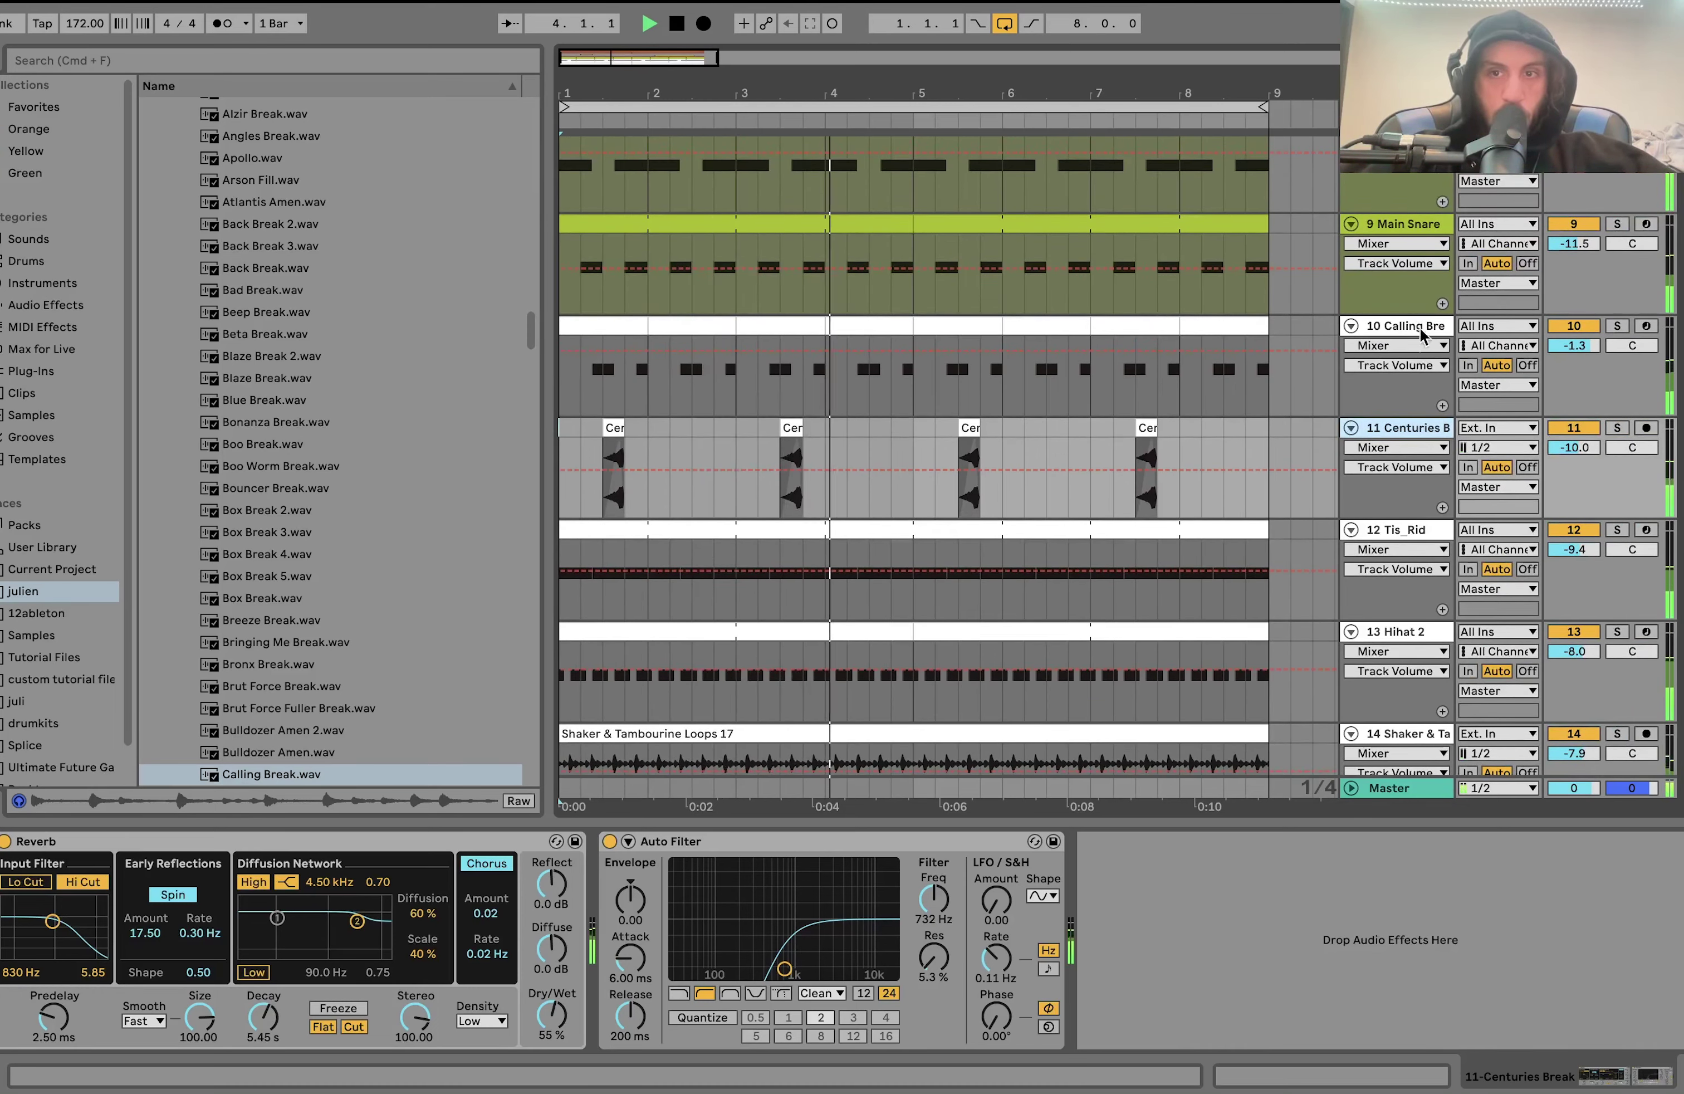
scroll(1420, 311, down, 3)
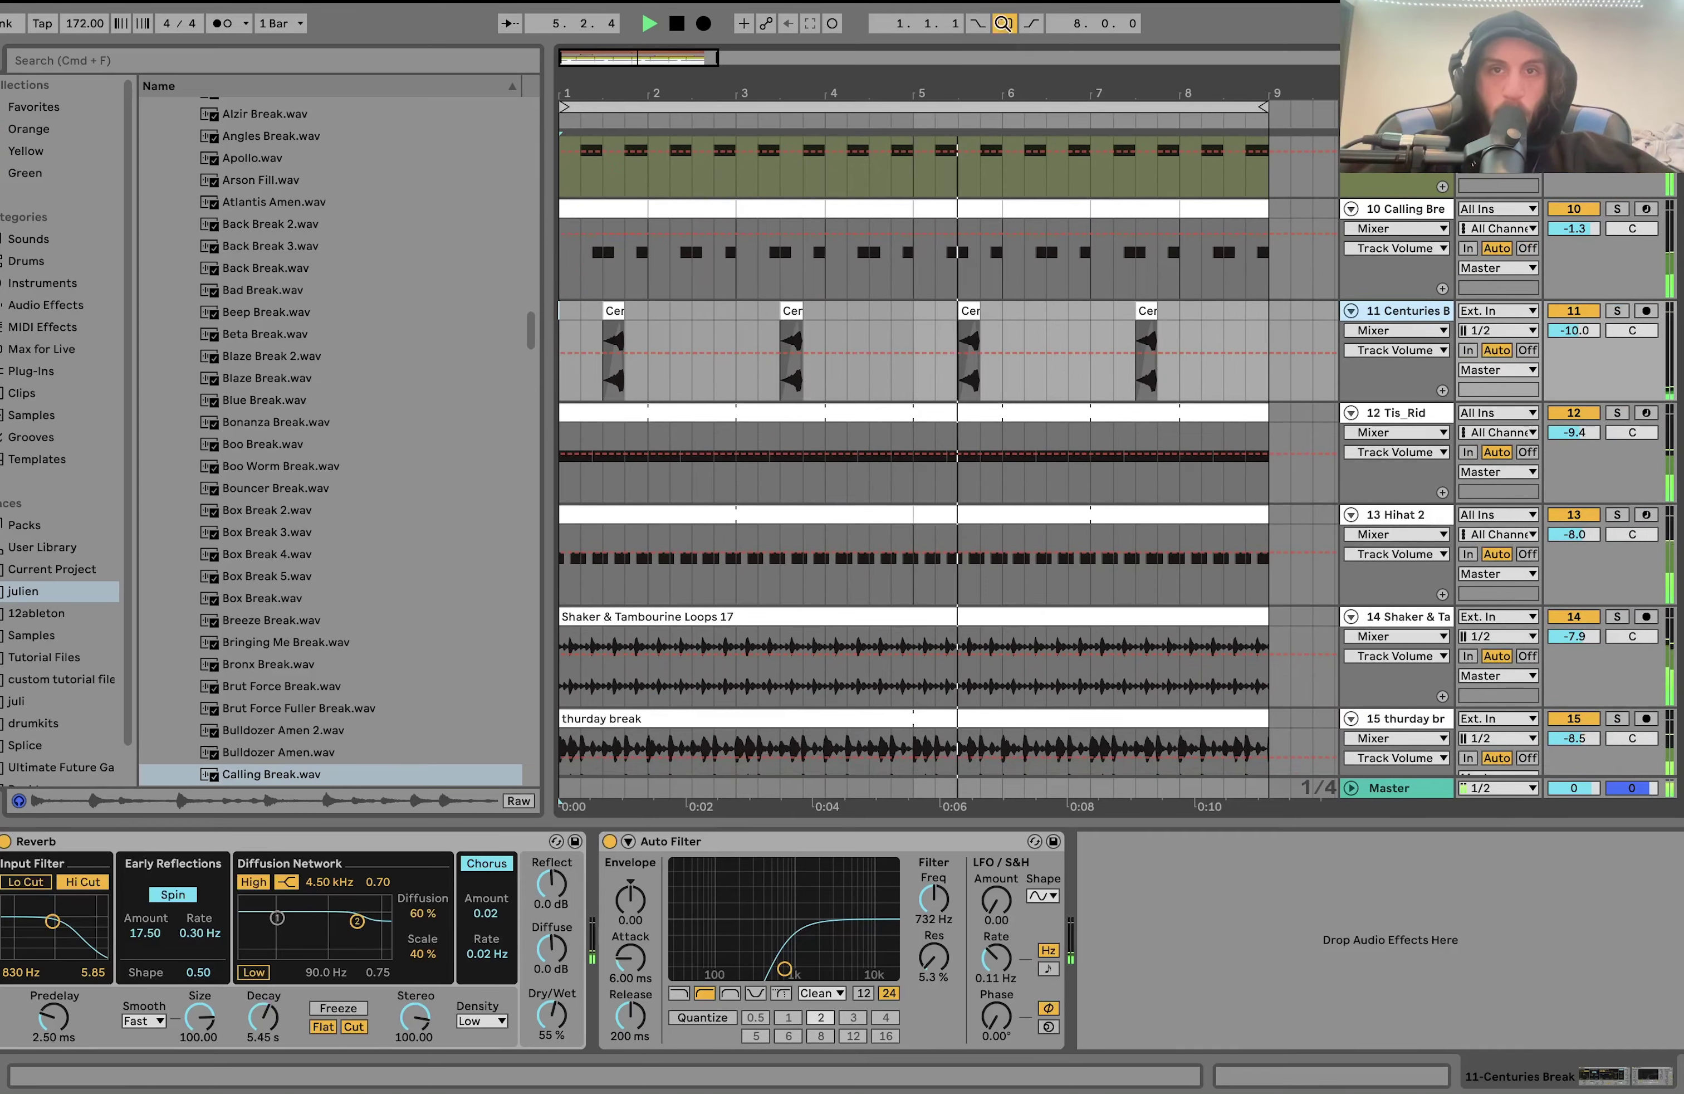
scroll(1103, 276, up, 3)
scroll(1103, 276, up, 2)
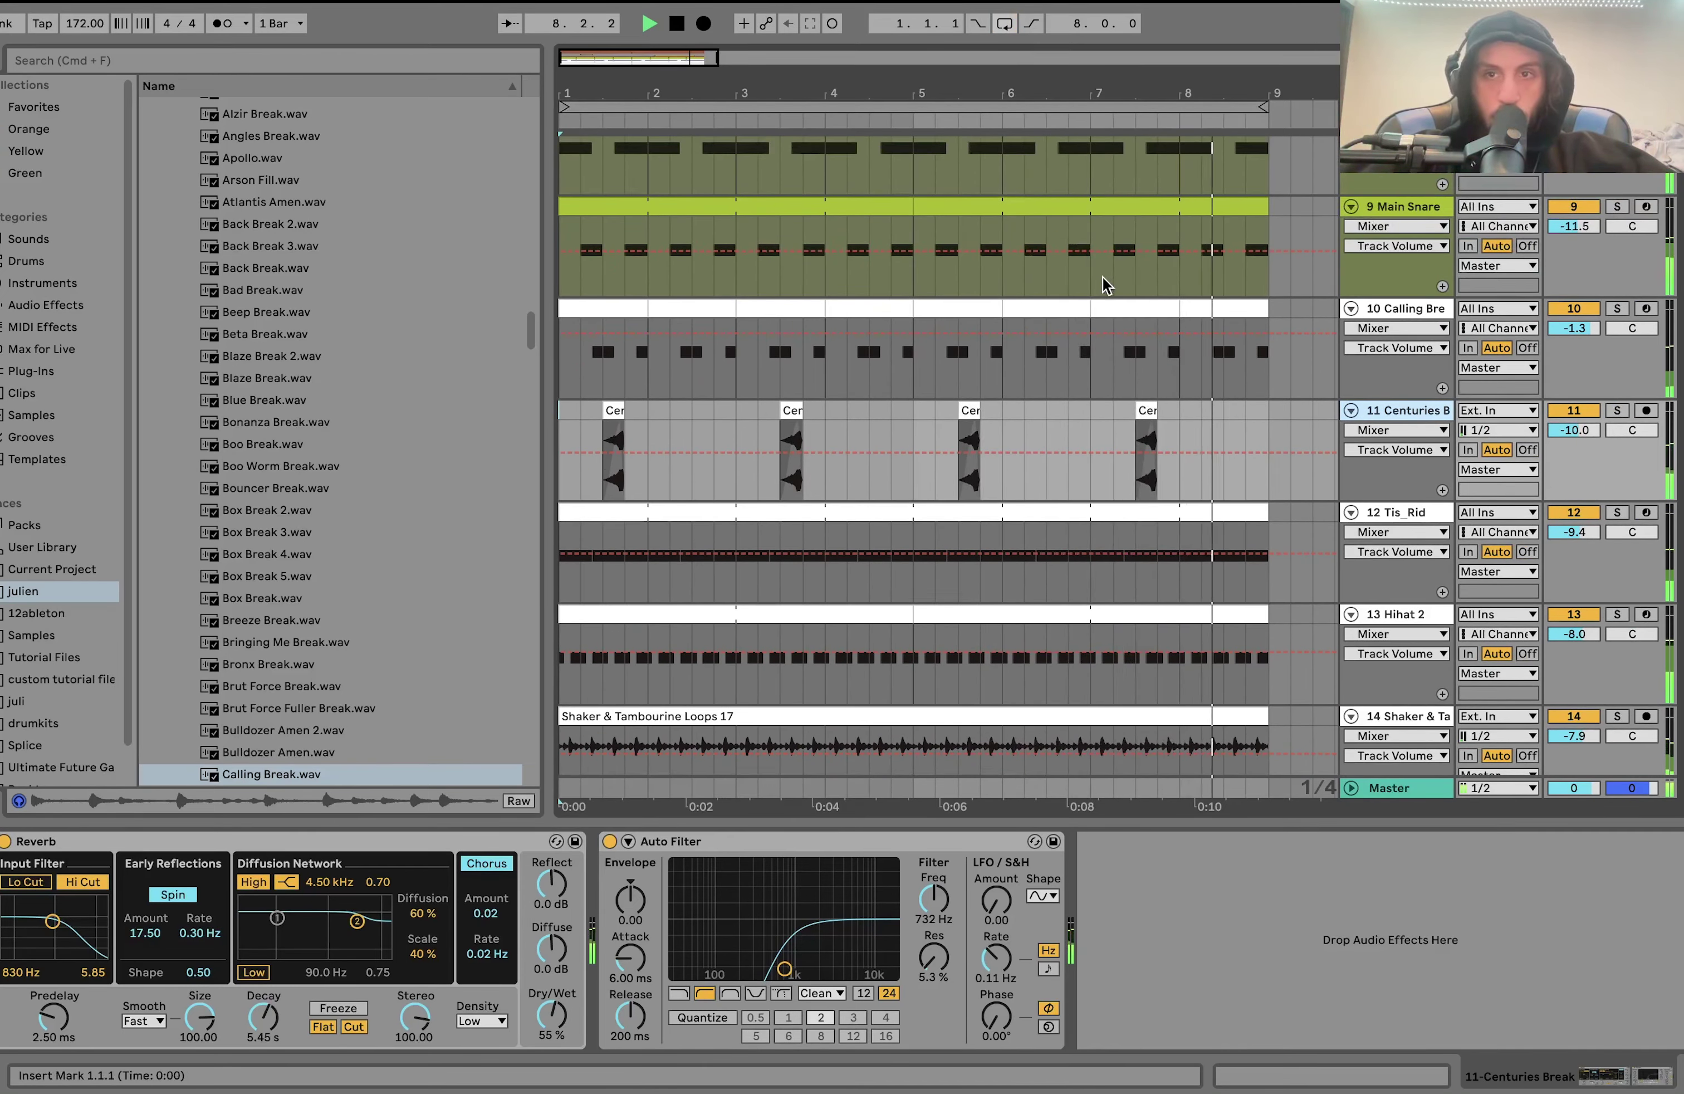
key(space)
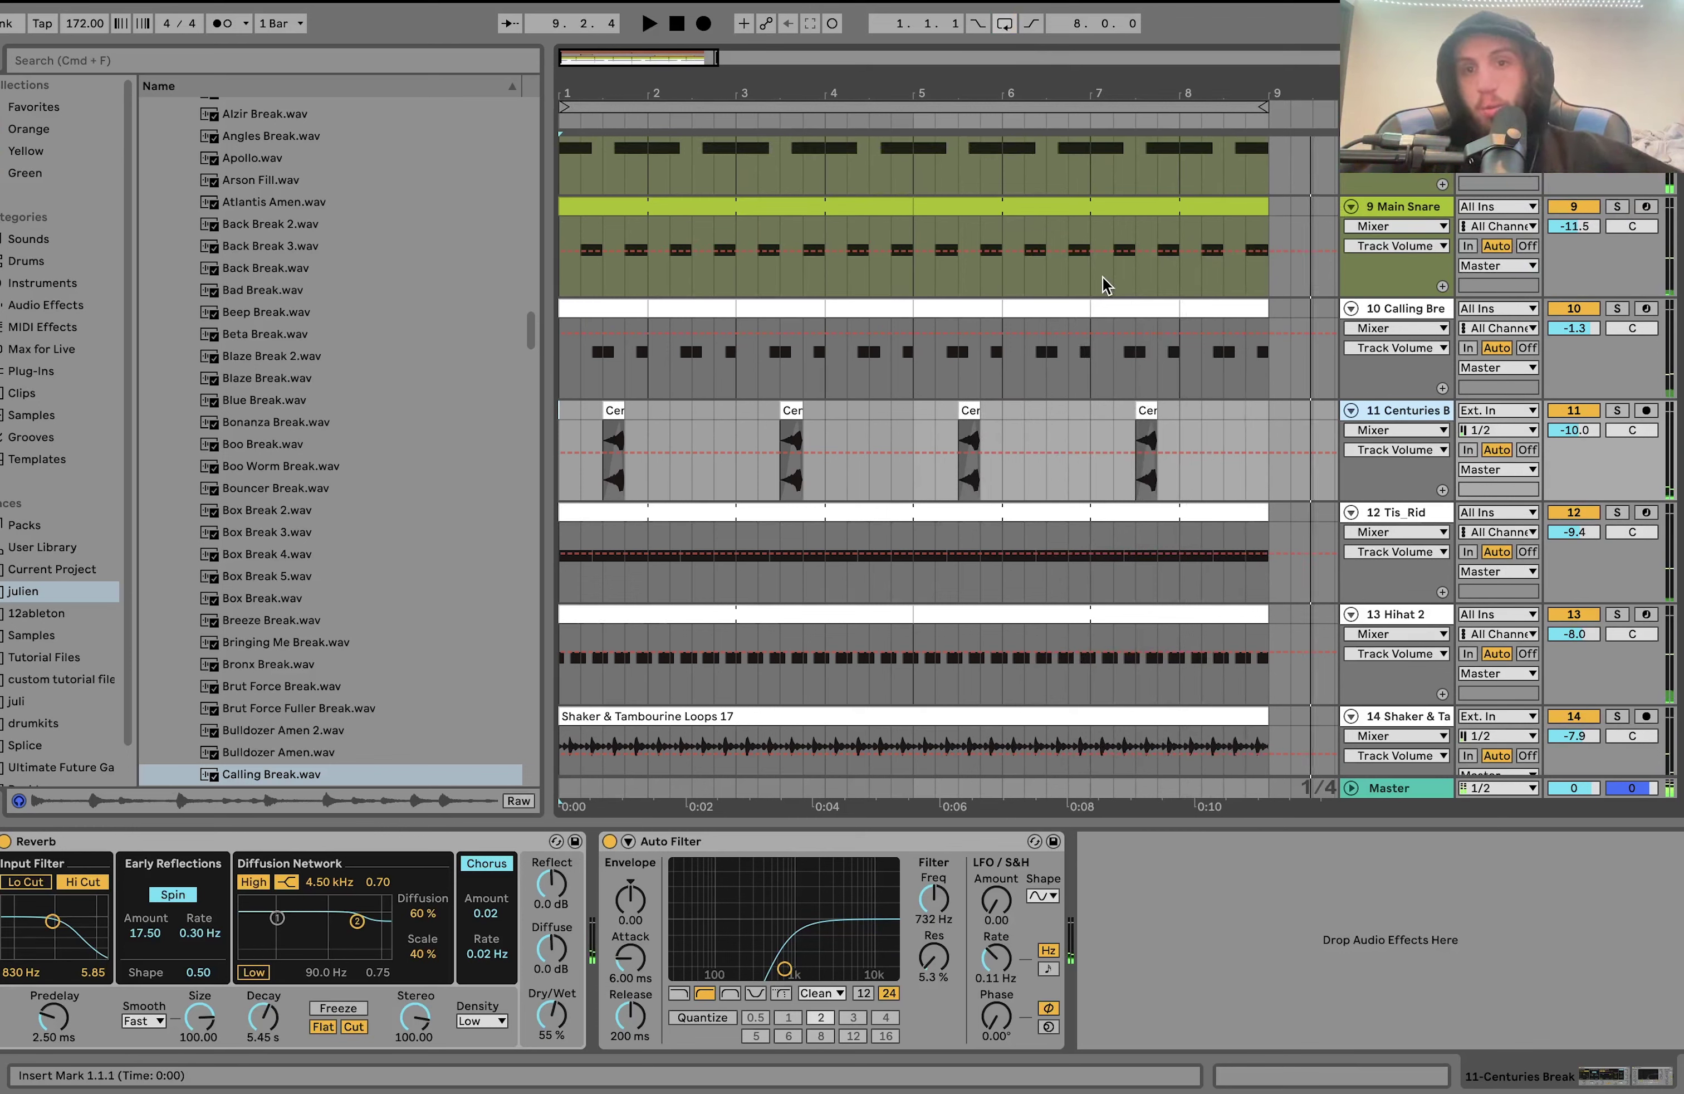
Loop the eight bars from 1.1.1 to 9.1.1 and collapse all tracks in the arrangement.
shift+click(1274, 419)
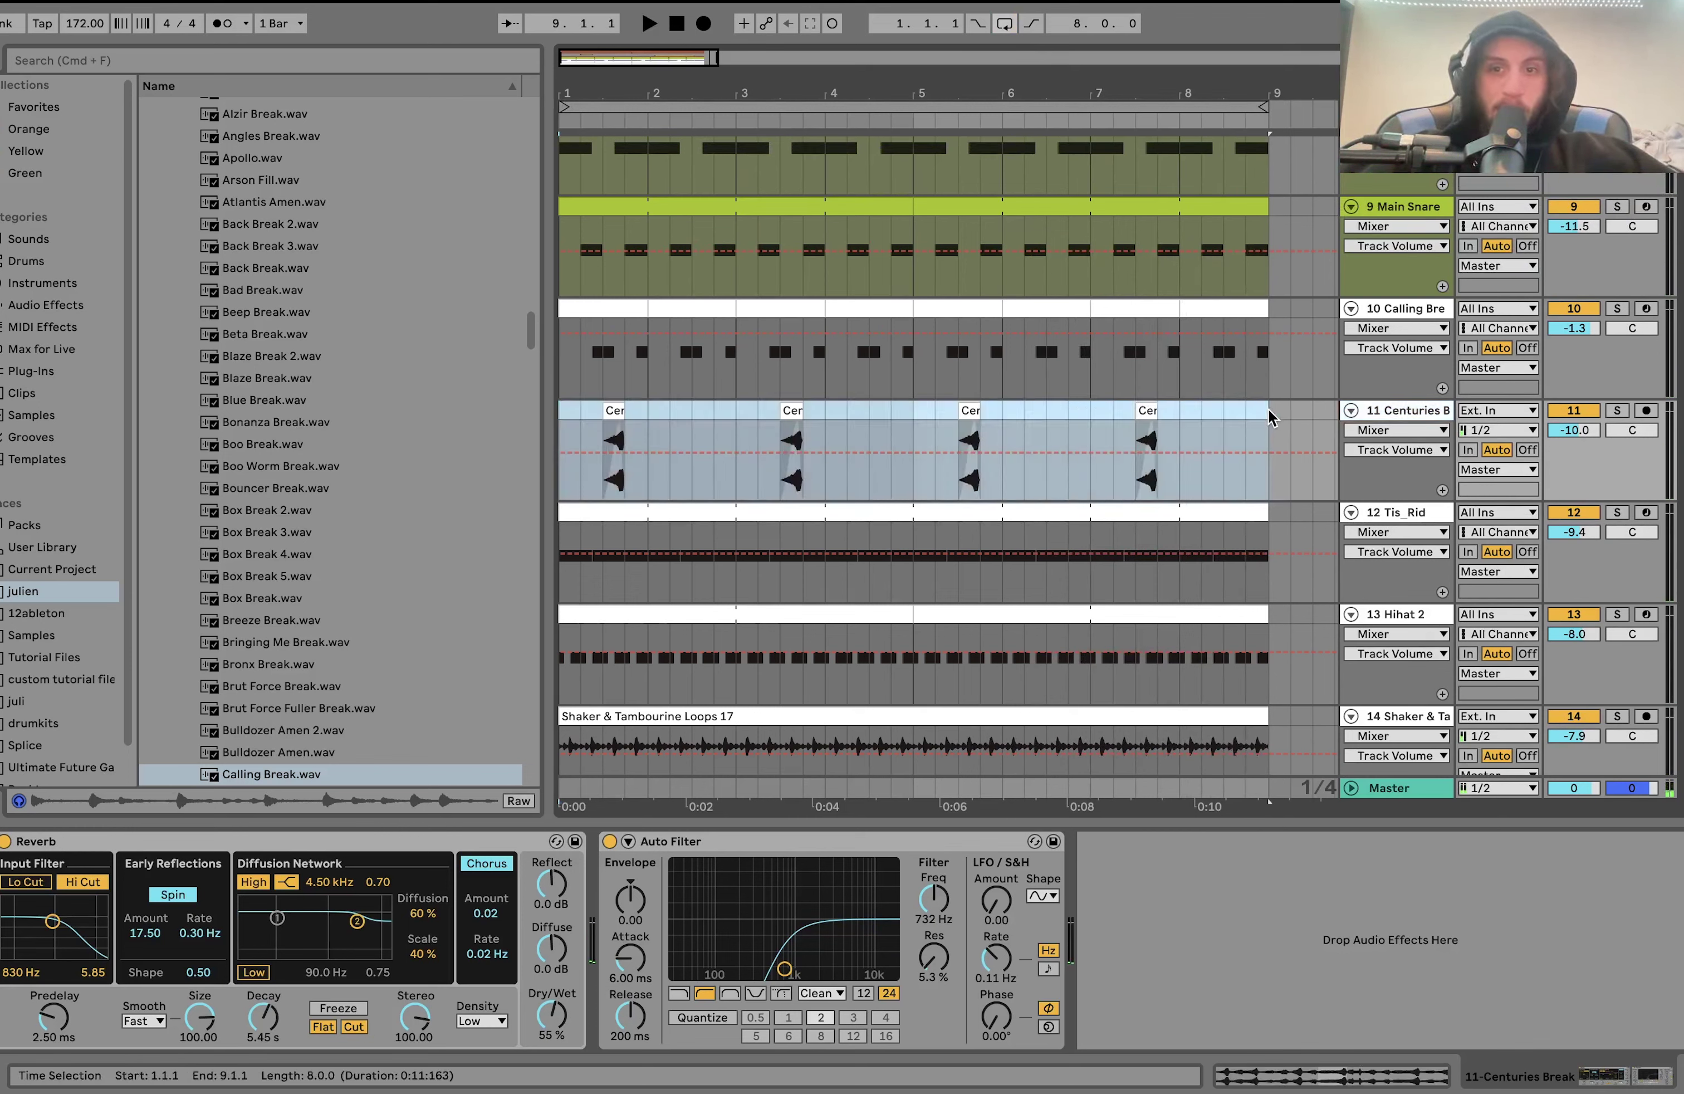
key(super+l)
scroll(1260, 406, up, 8)
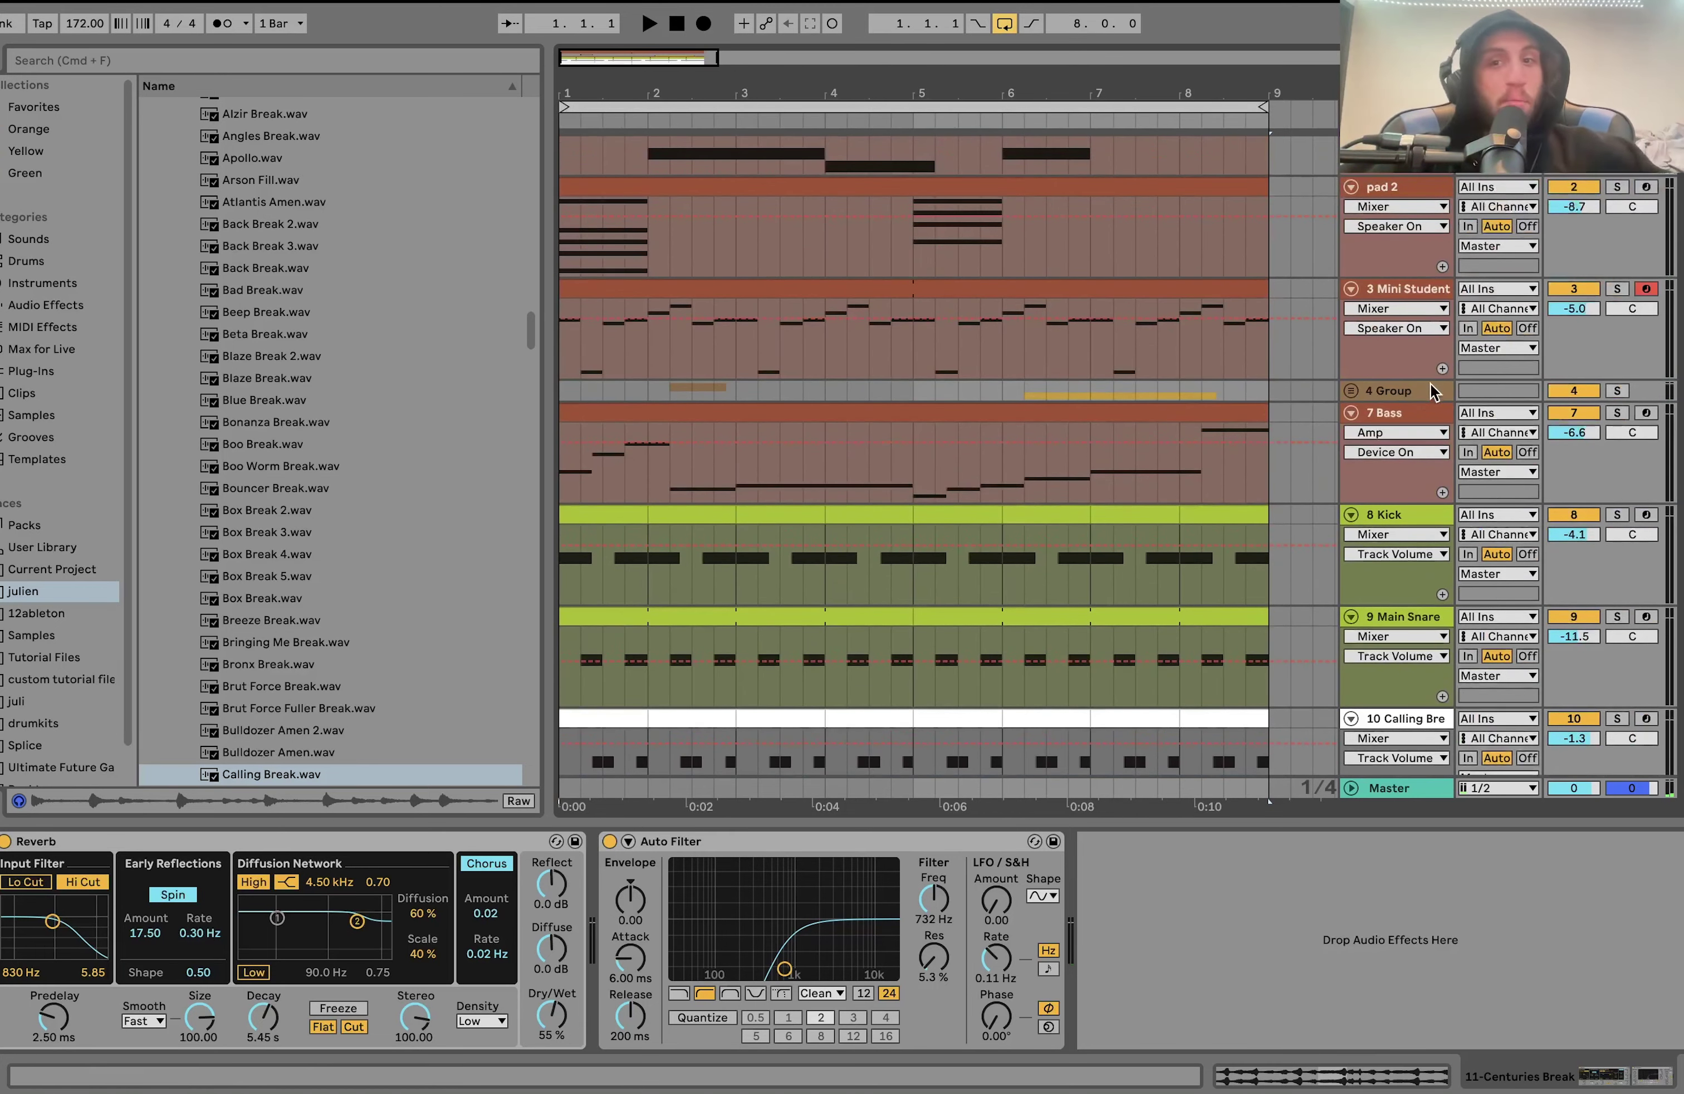
click(1441, 390)
key(super+alt+u)
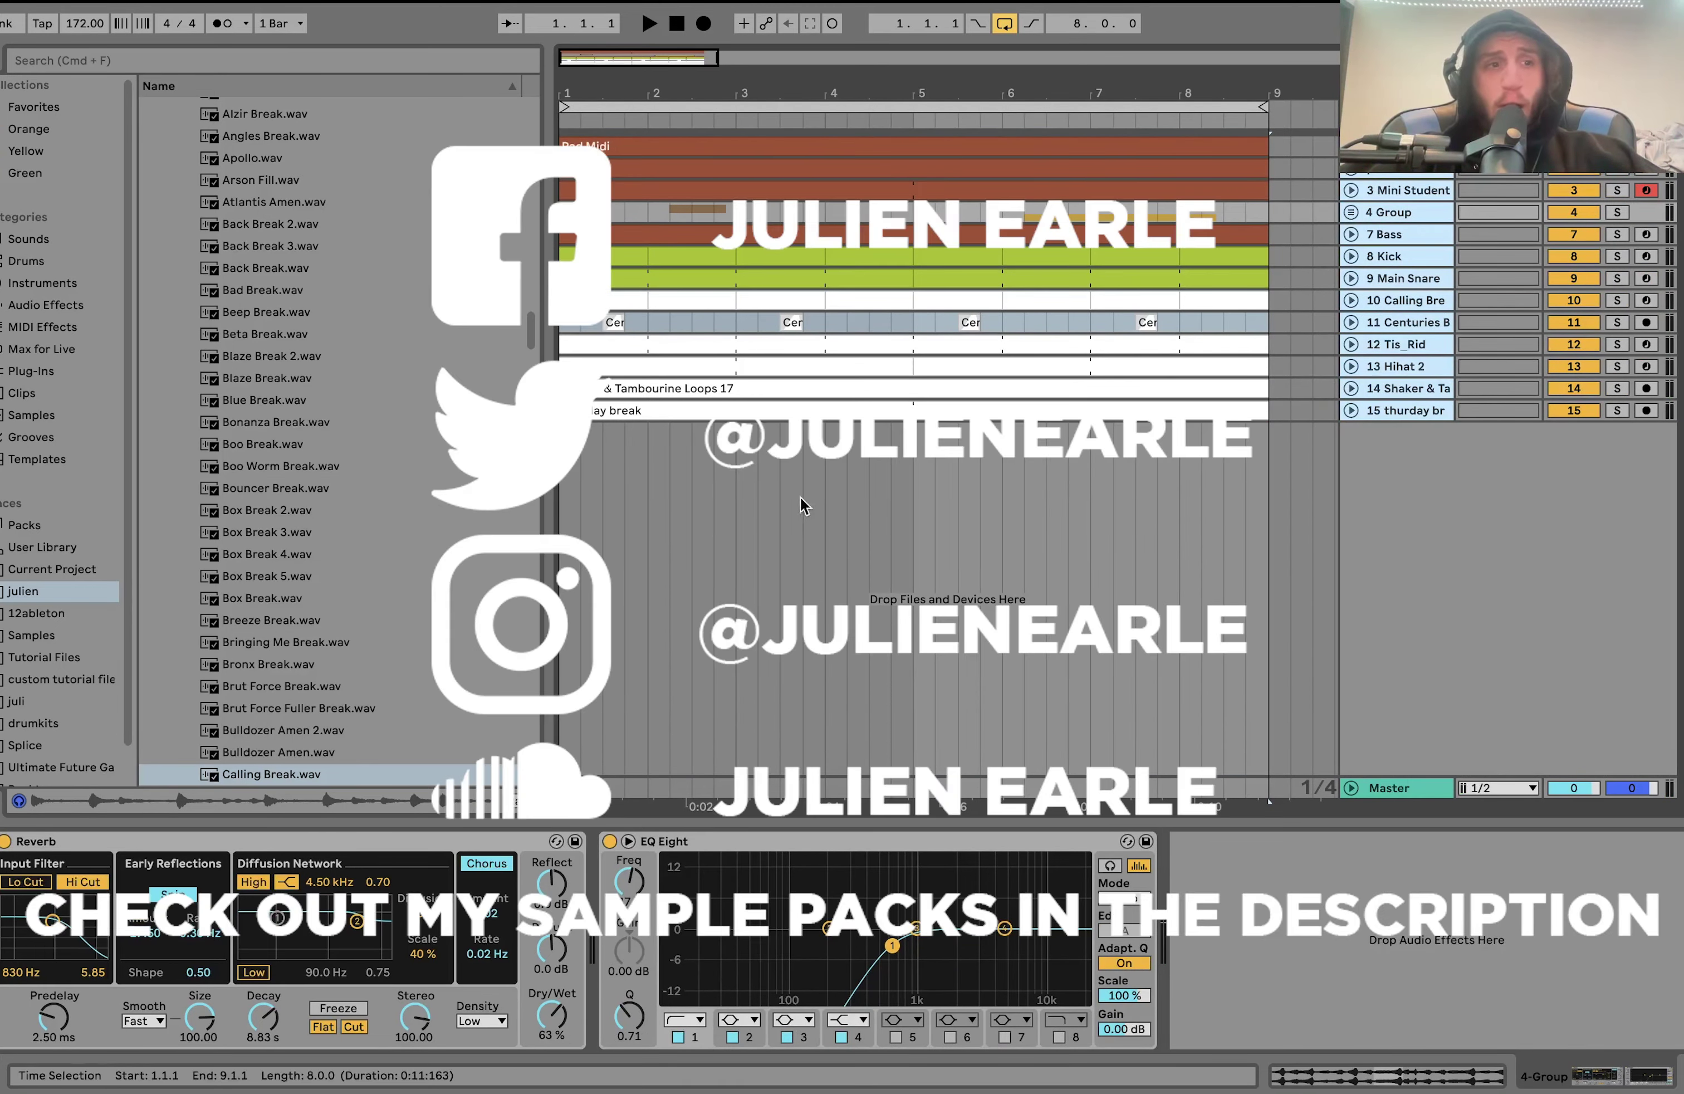
Show the Current Project files in the browser and fit the eight-bar arrangement in the timeline.
click(98, 570)
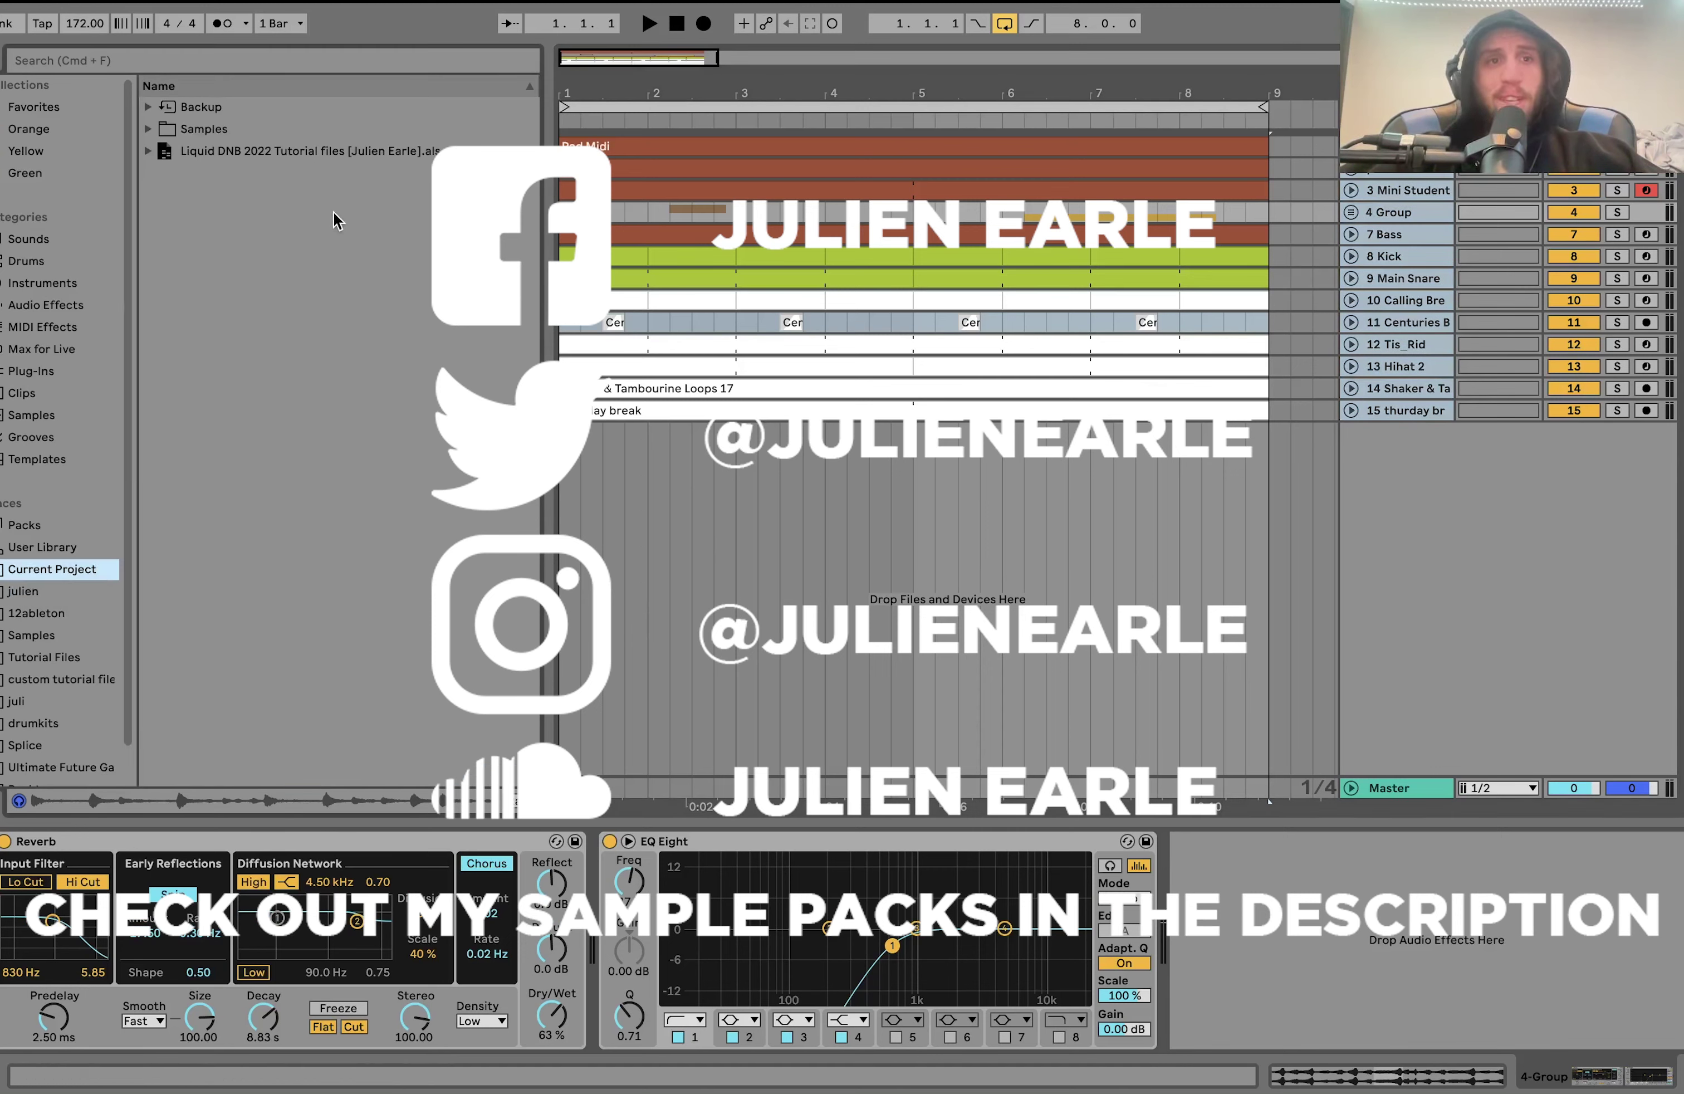
key(minus)
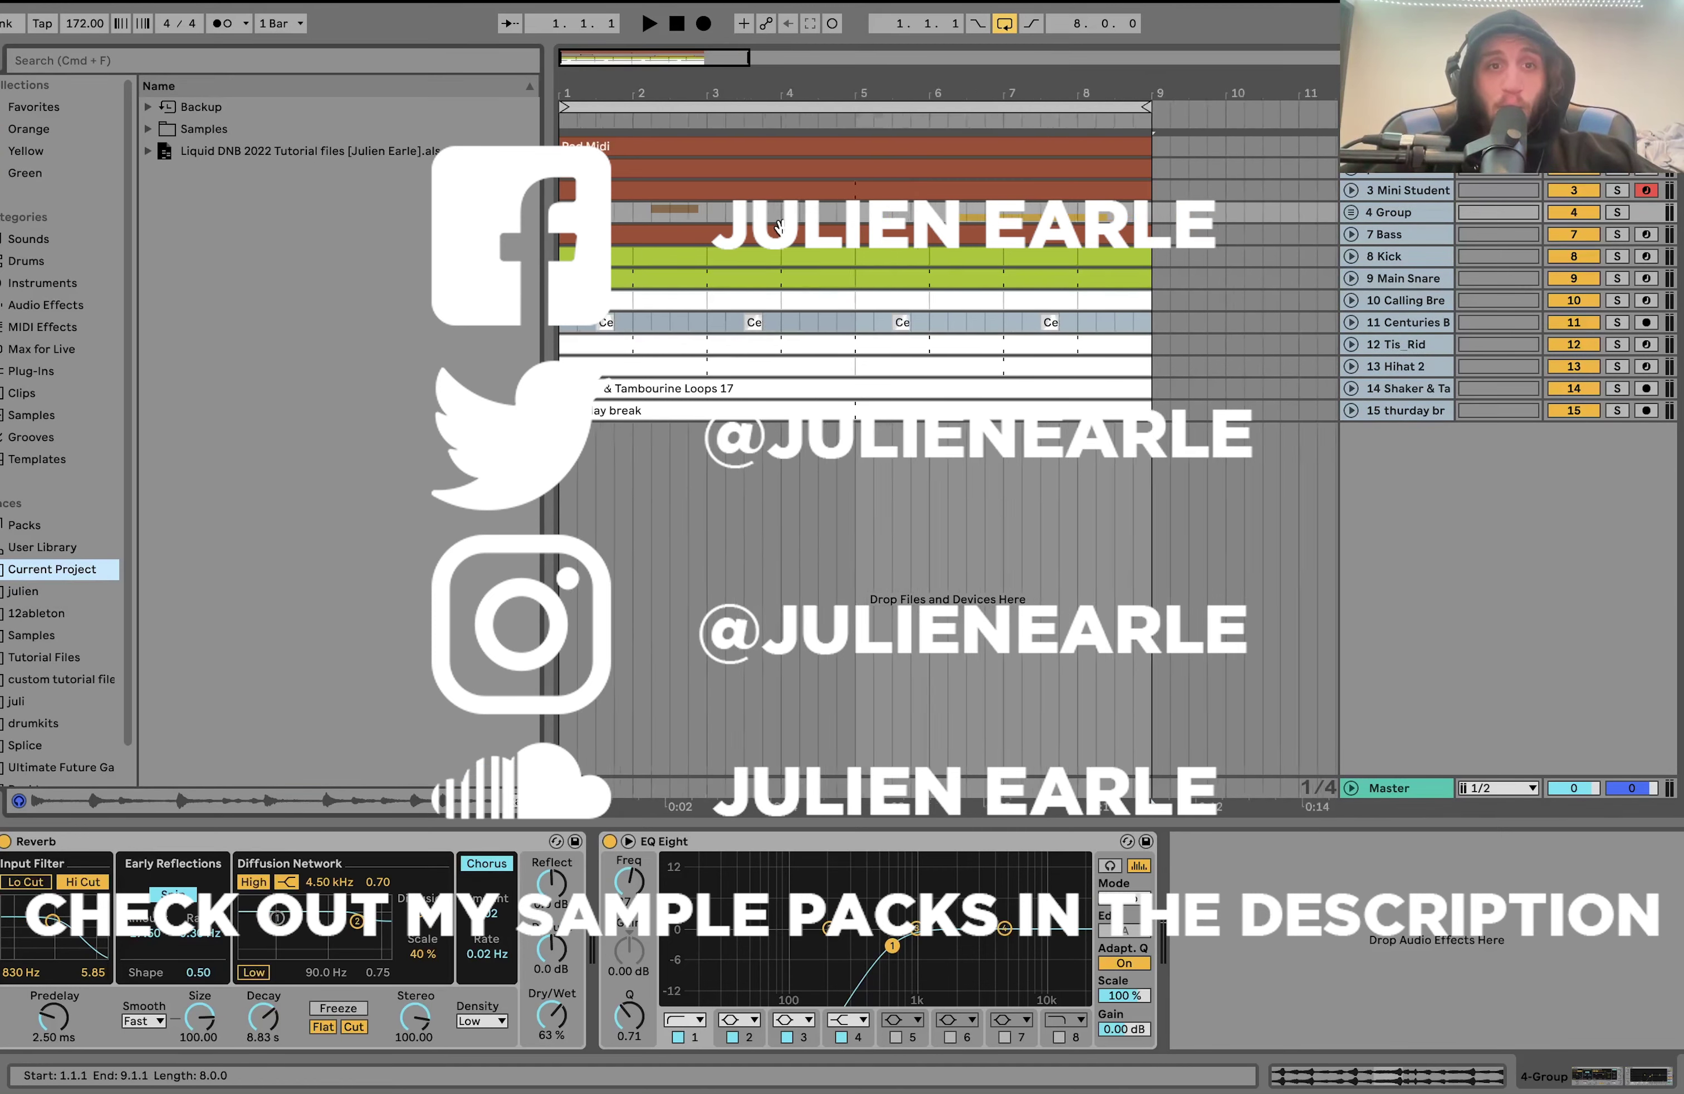
mouse_move(568, 92)
mouse_down()
mouse_move(568, 124)
mouse_move(560, 93)
mouse_up()
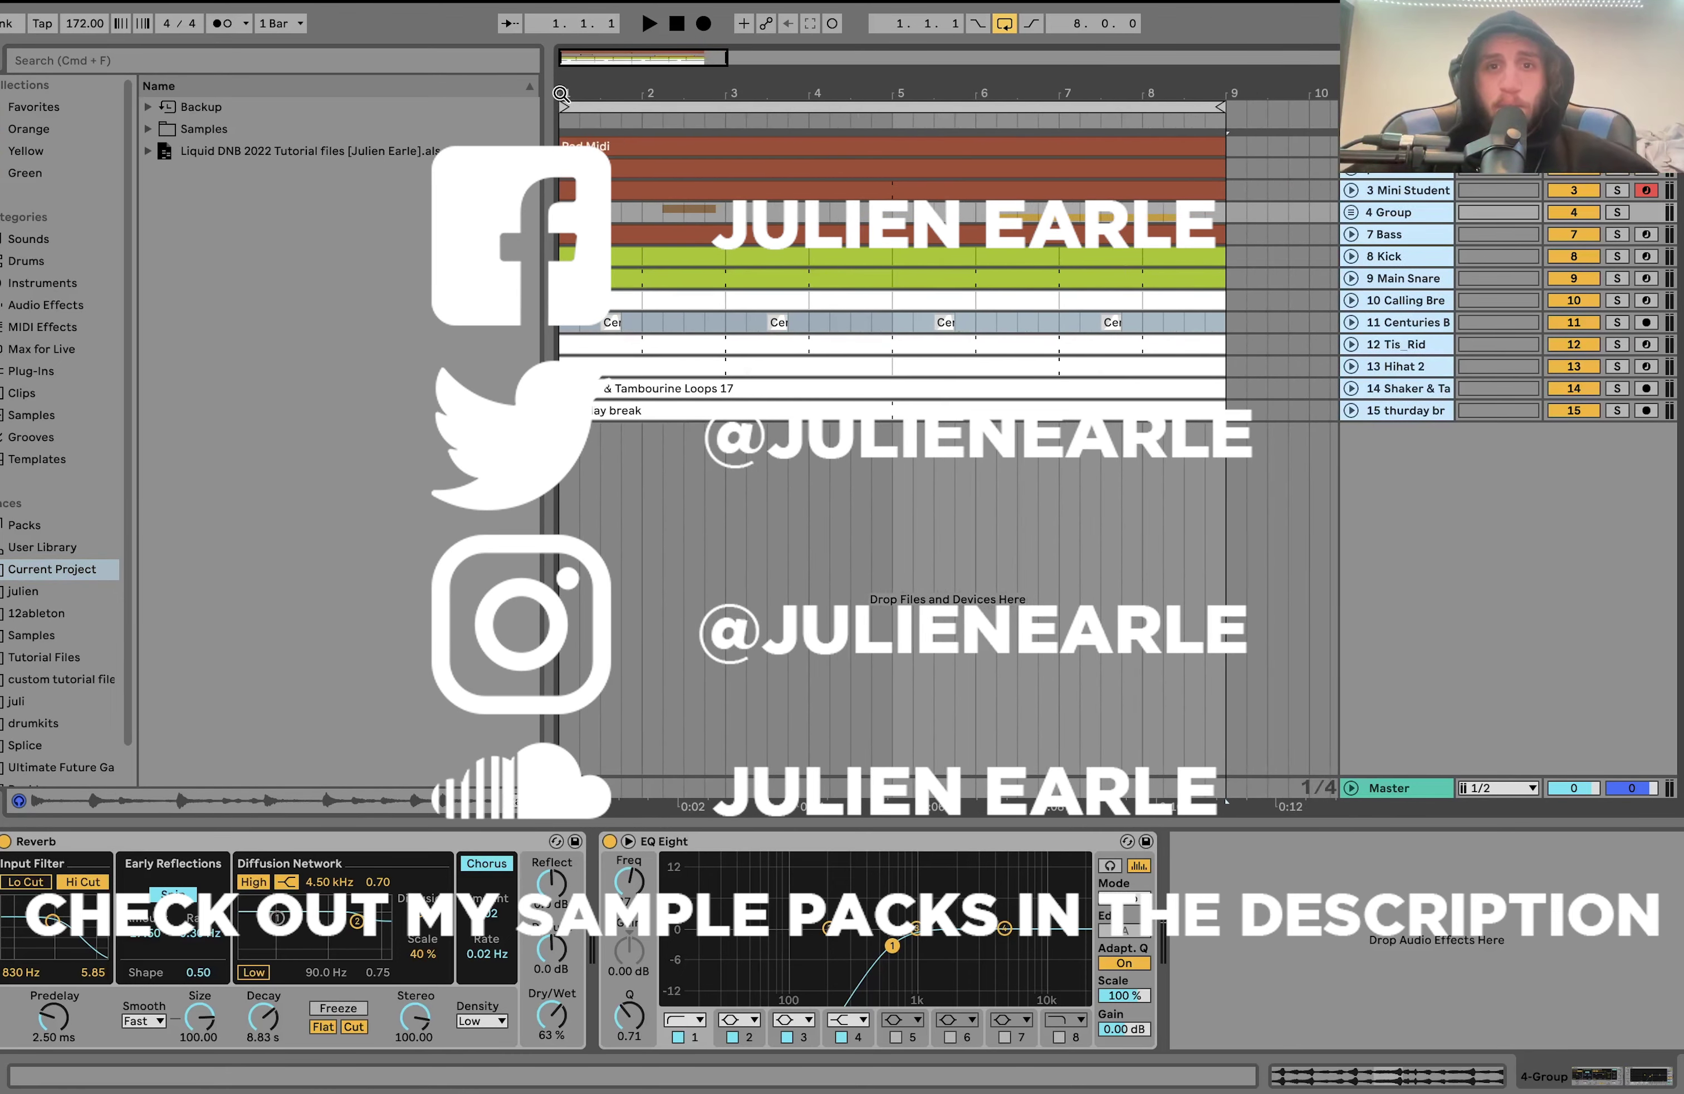